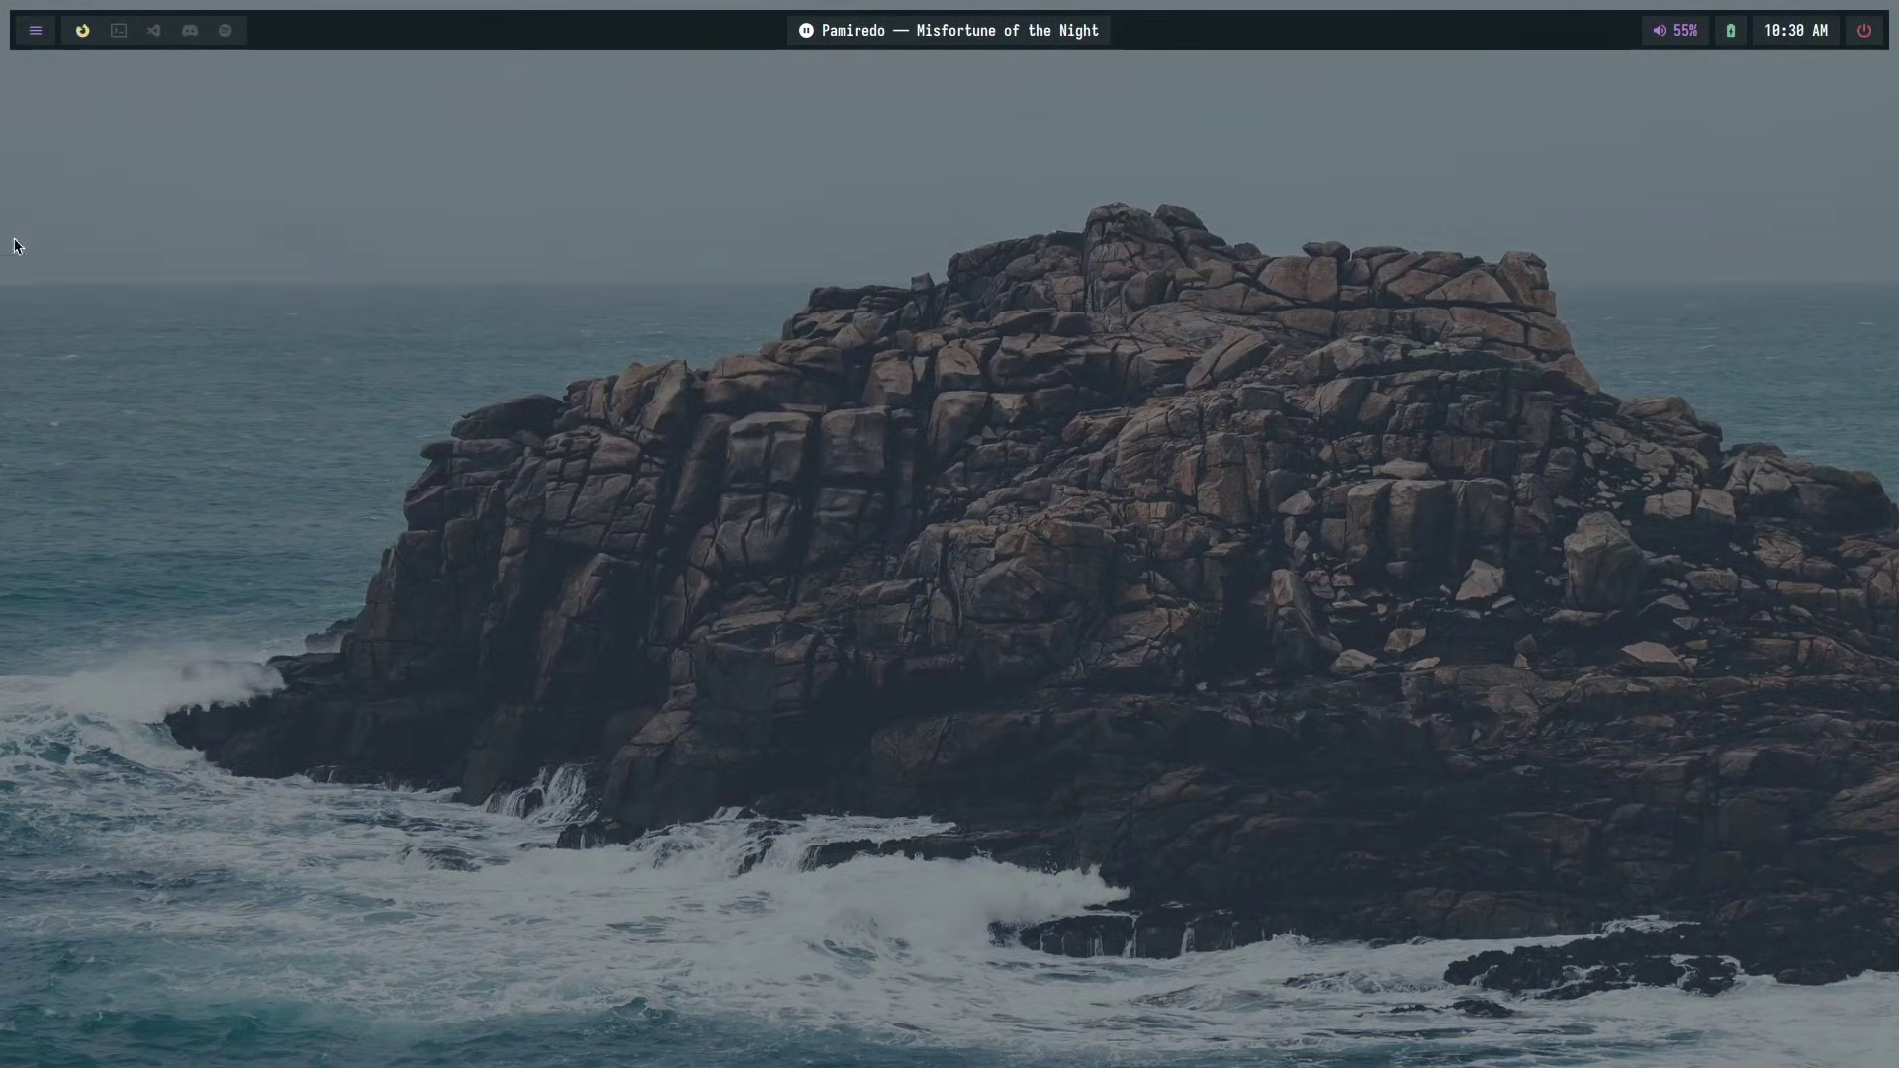
- Open and close a terminal and the file manager, then bring up the app launcher
key(super+Return)
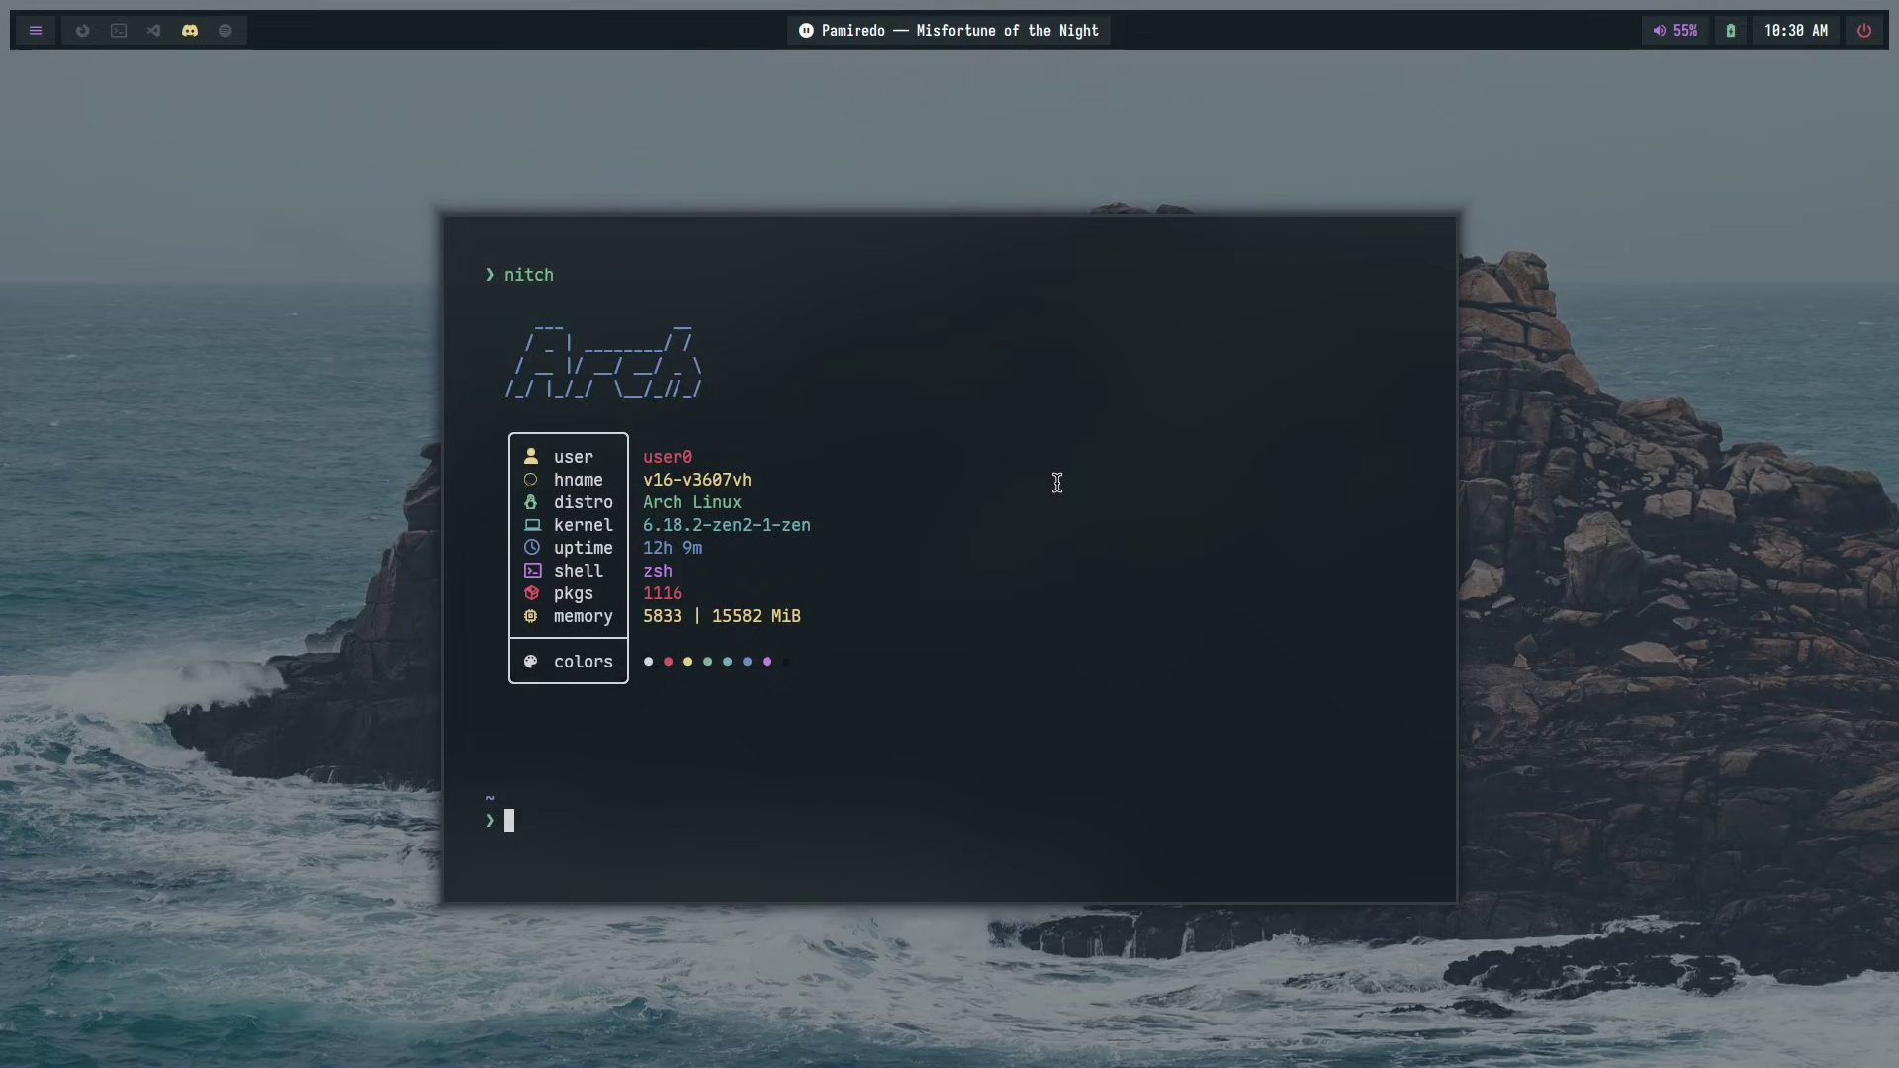
key(super+q)
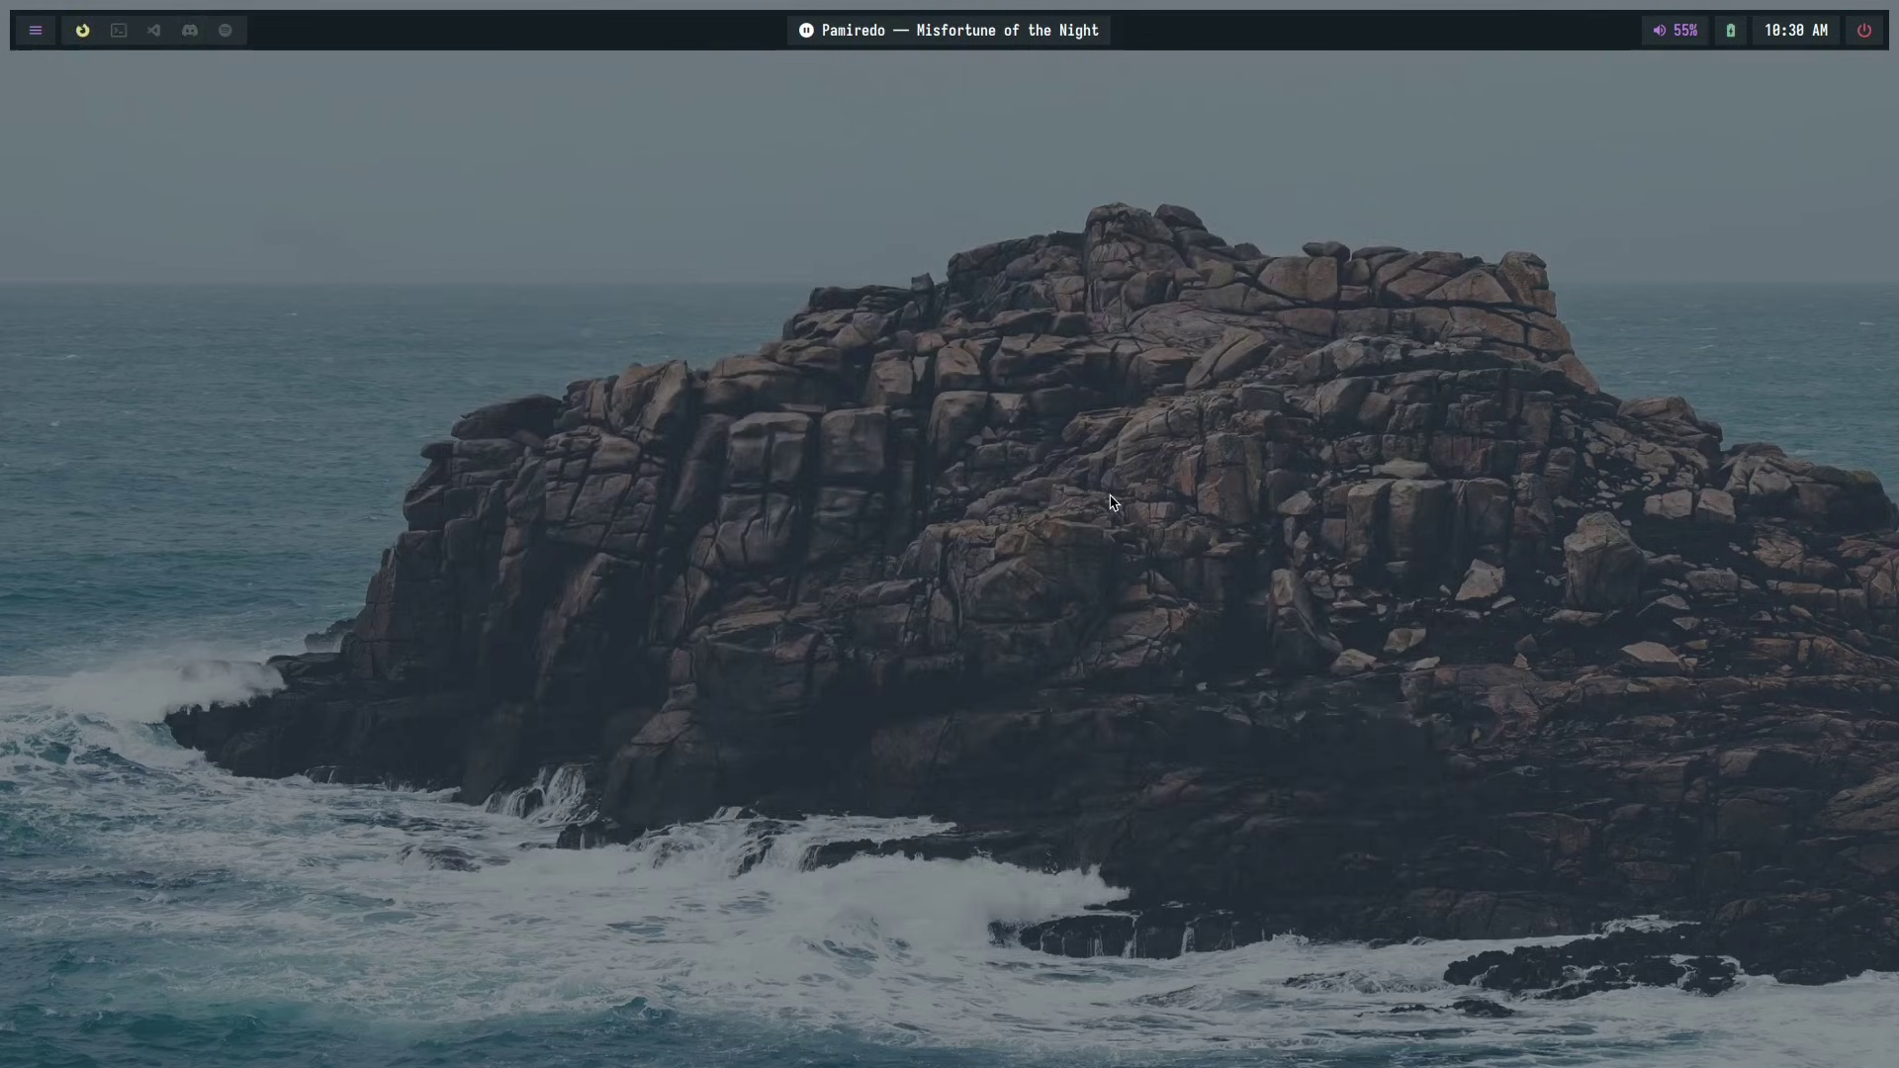
key(super+e)
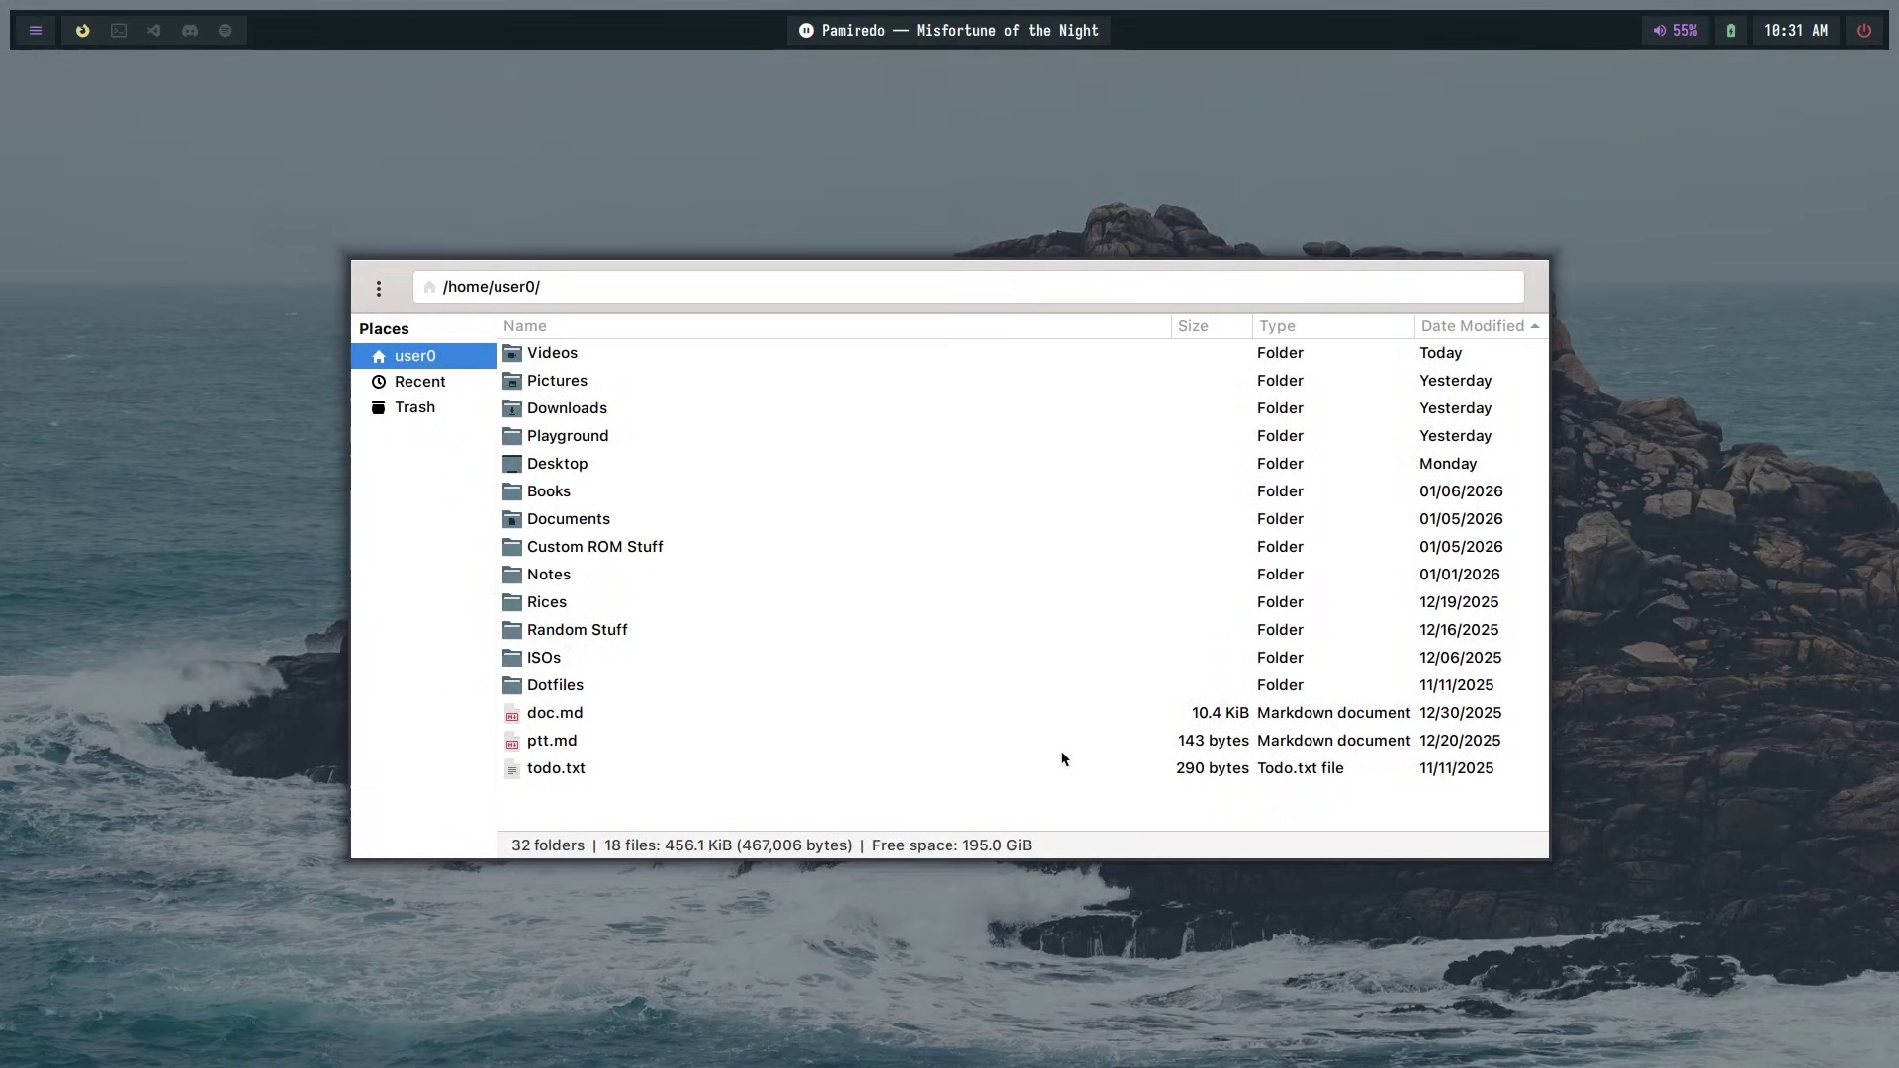
key(super+q)
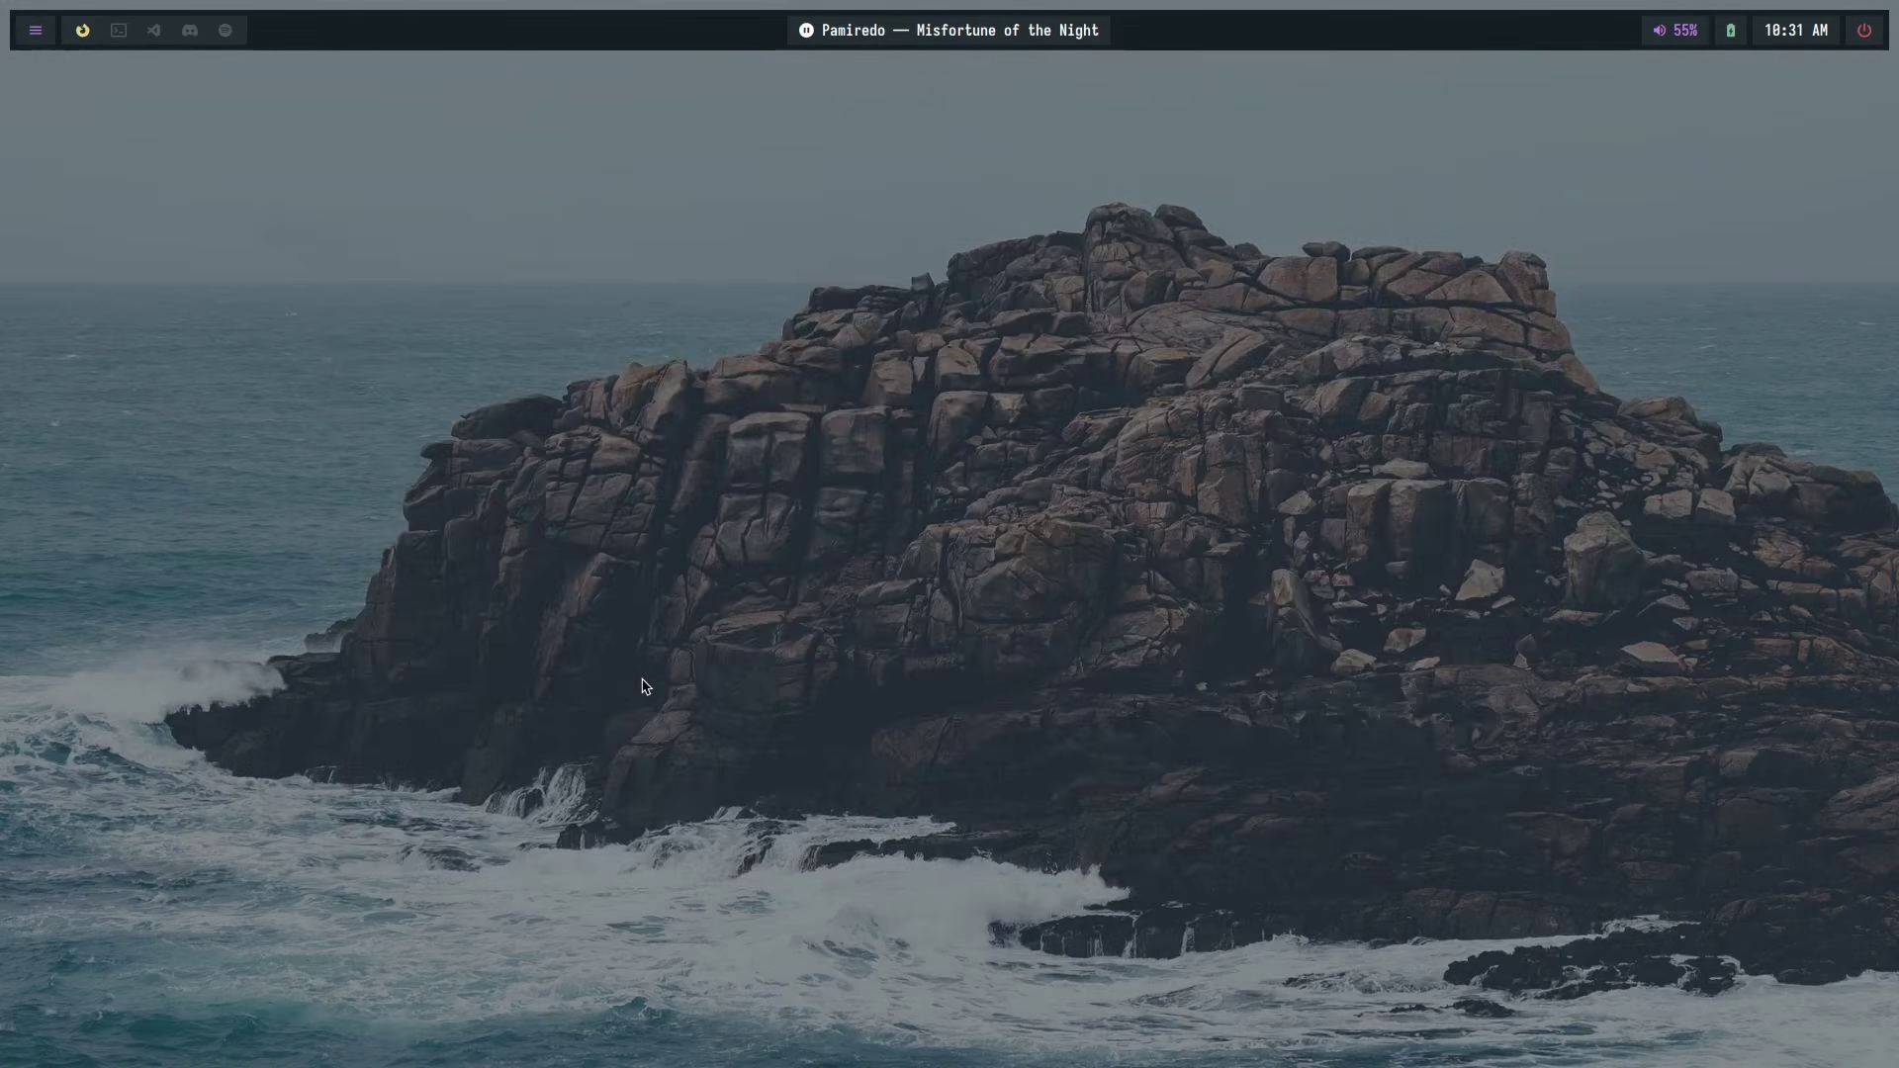
key(super+d)
- Launch GTK Settings via 'nwg', apply the Rxyhn-Dark-Rxyhn theme, then go to workspace 2
text(nwg)
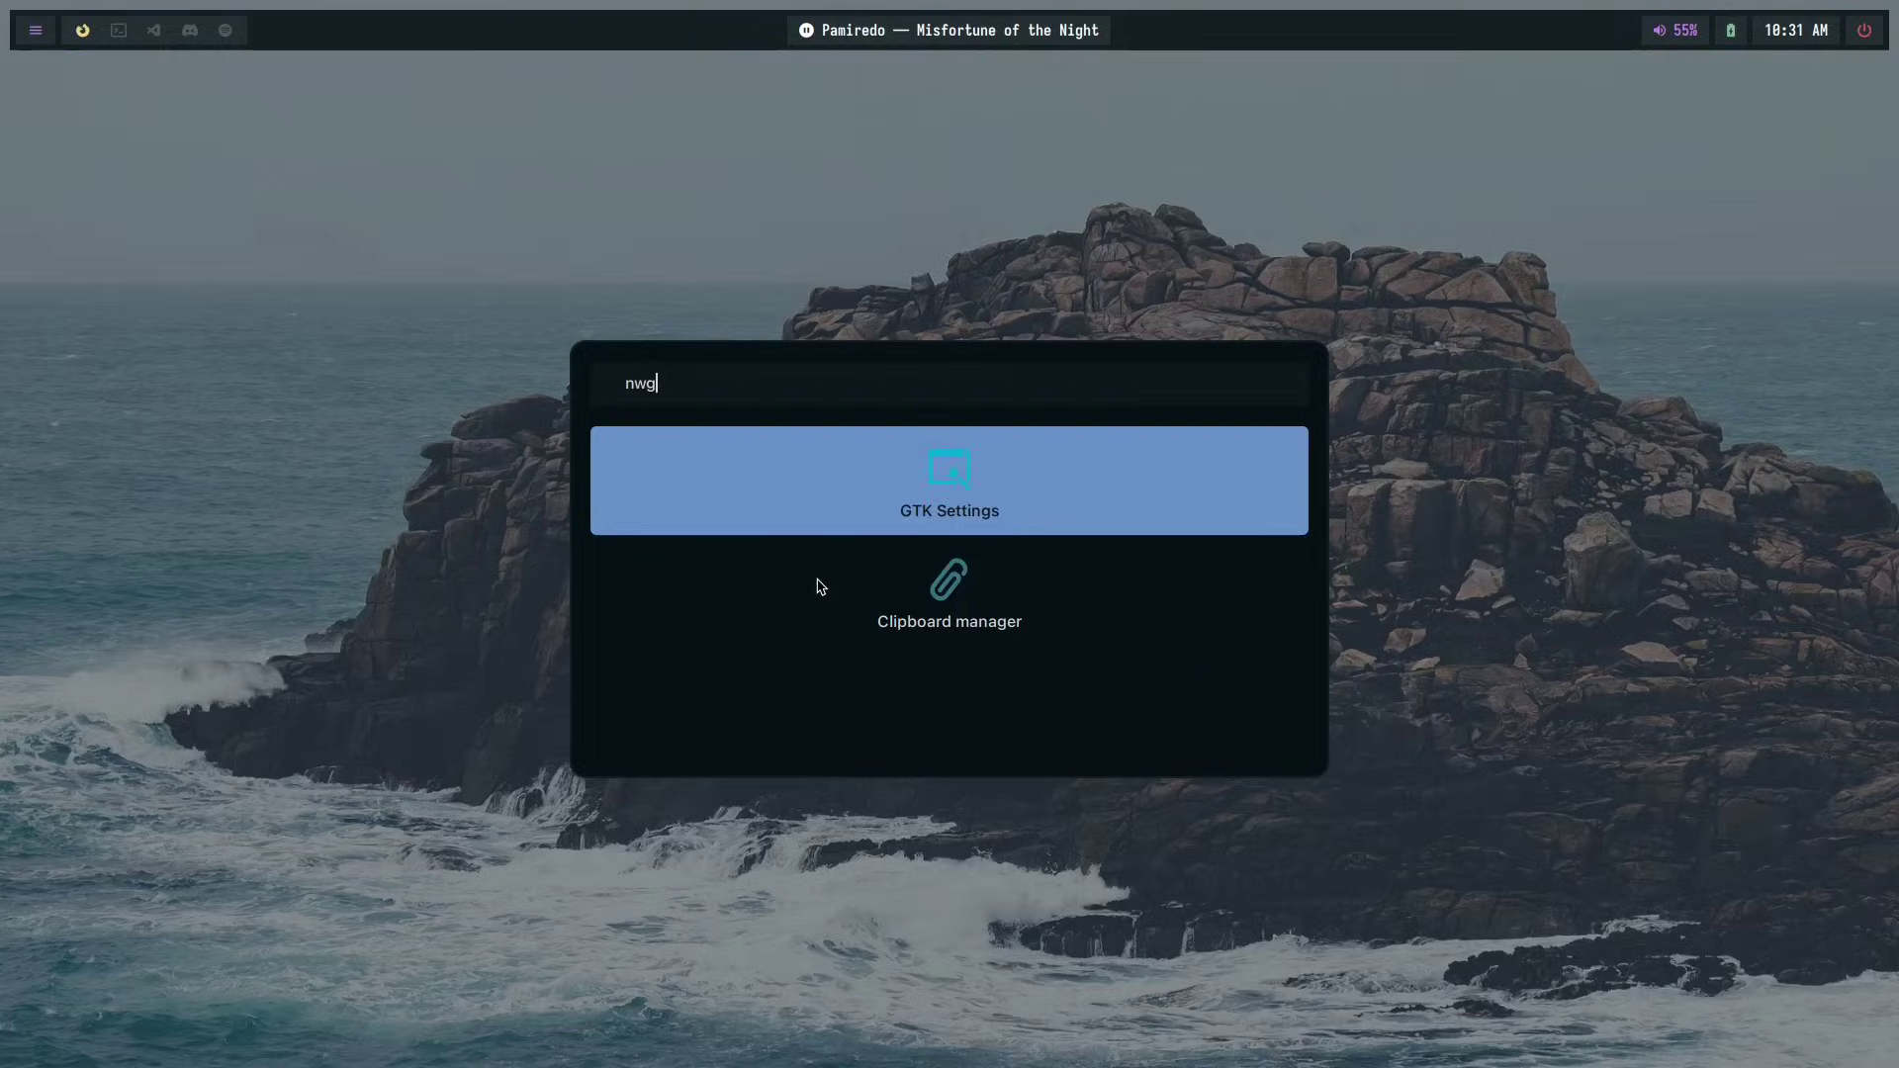
key(Return)
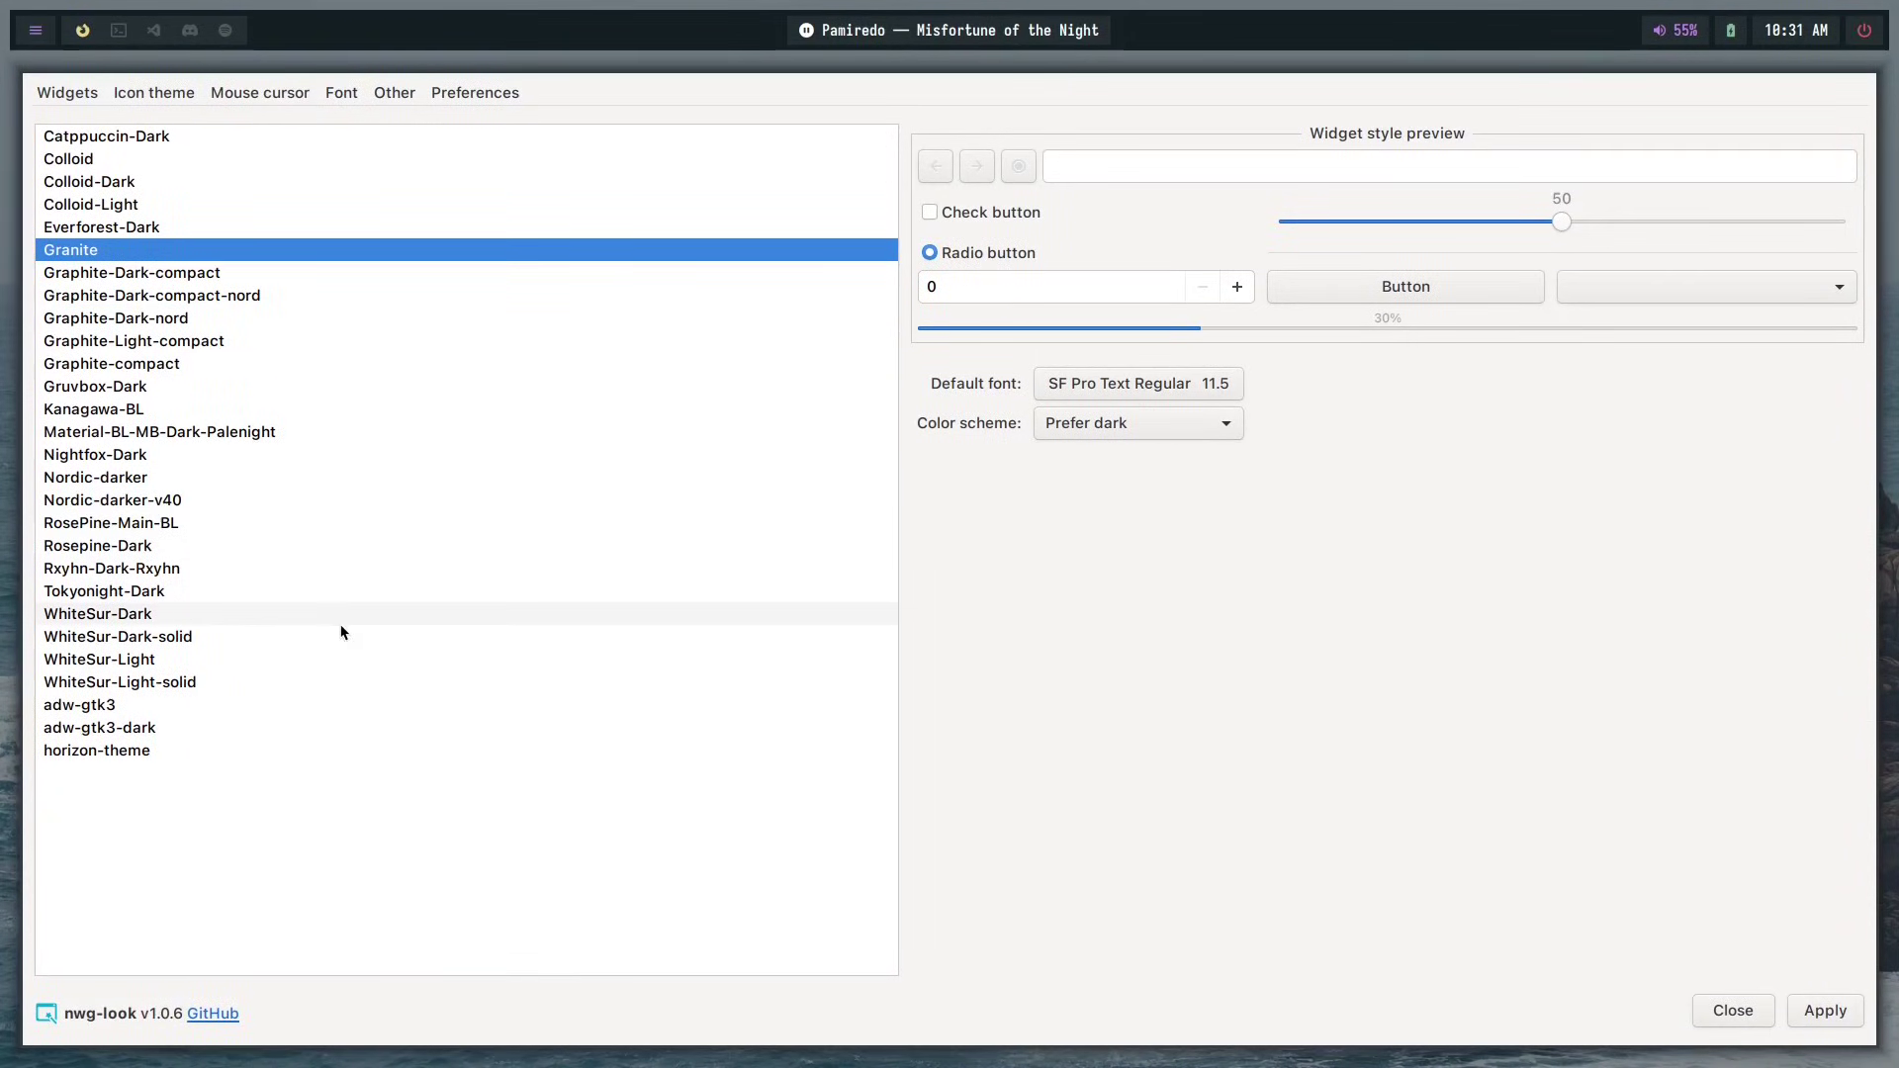
click(356, 571)
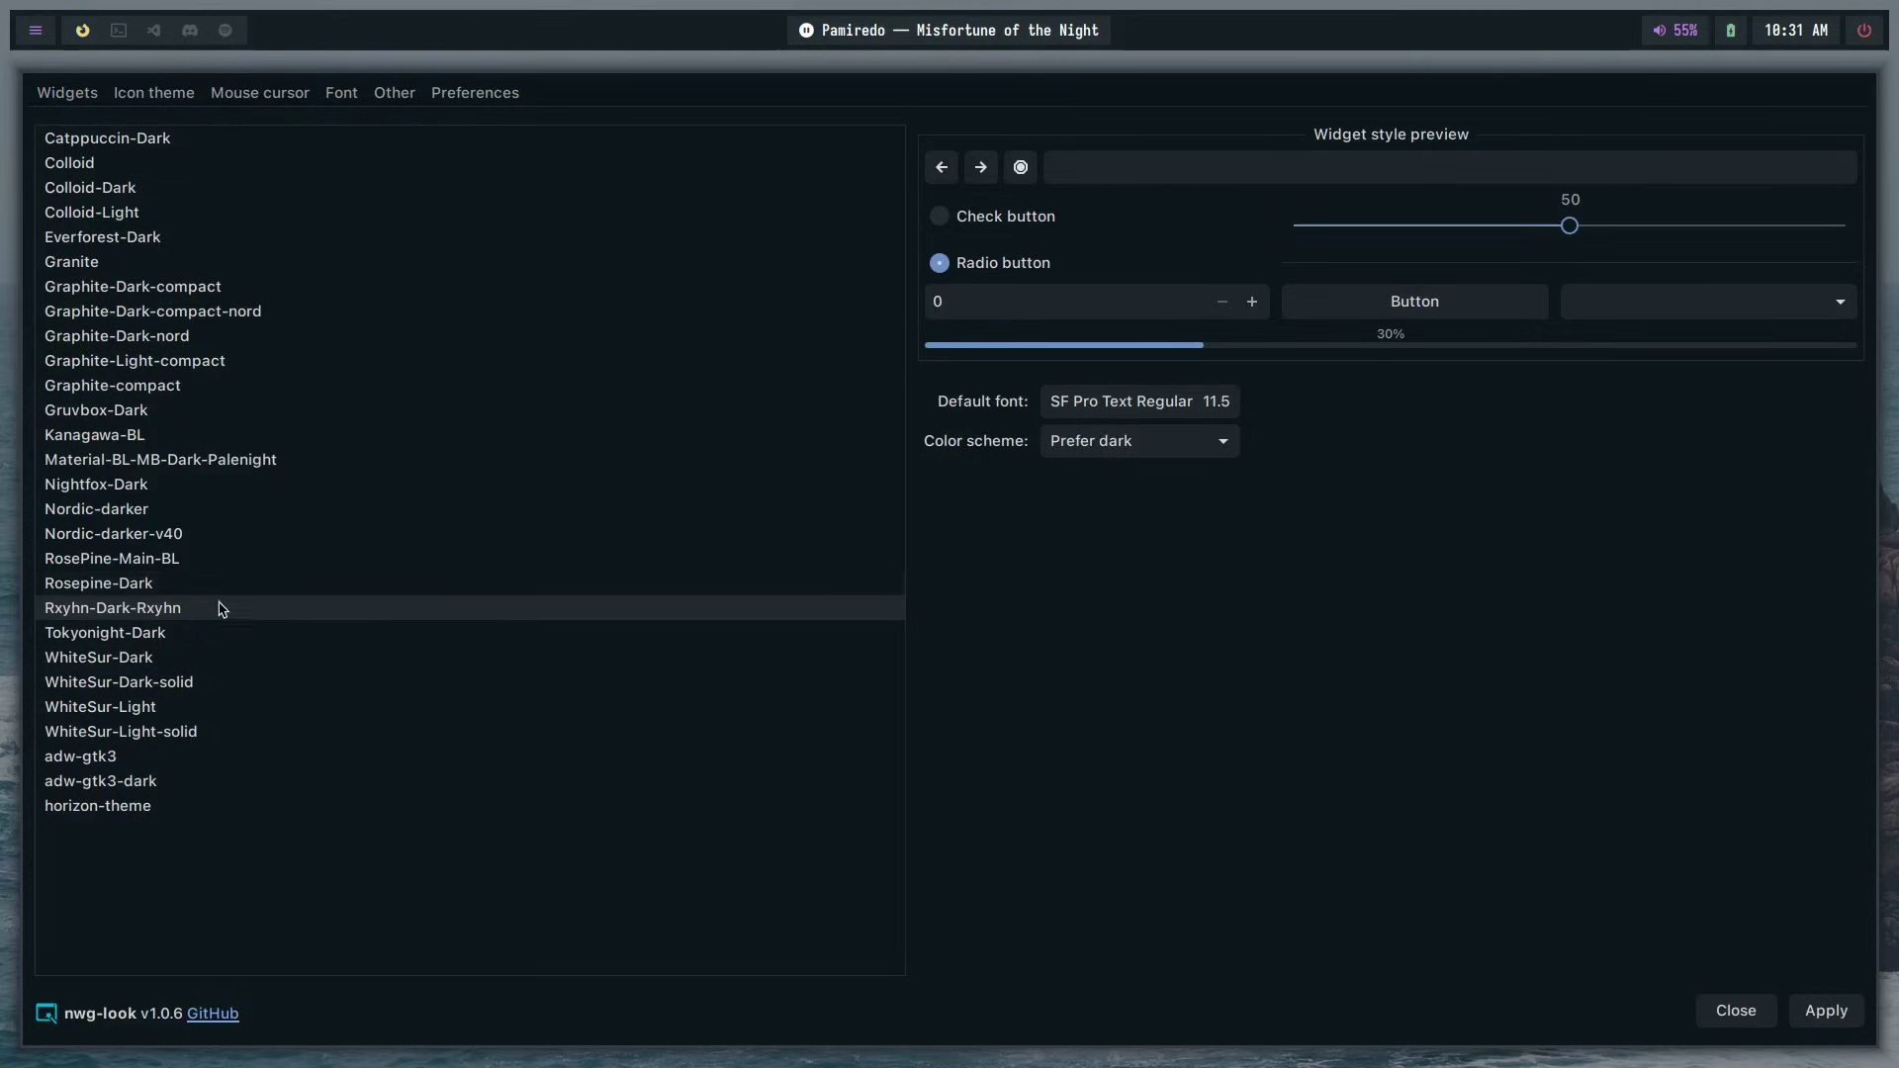
key(super+2)
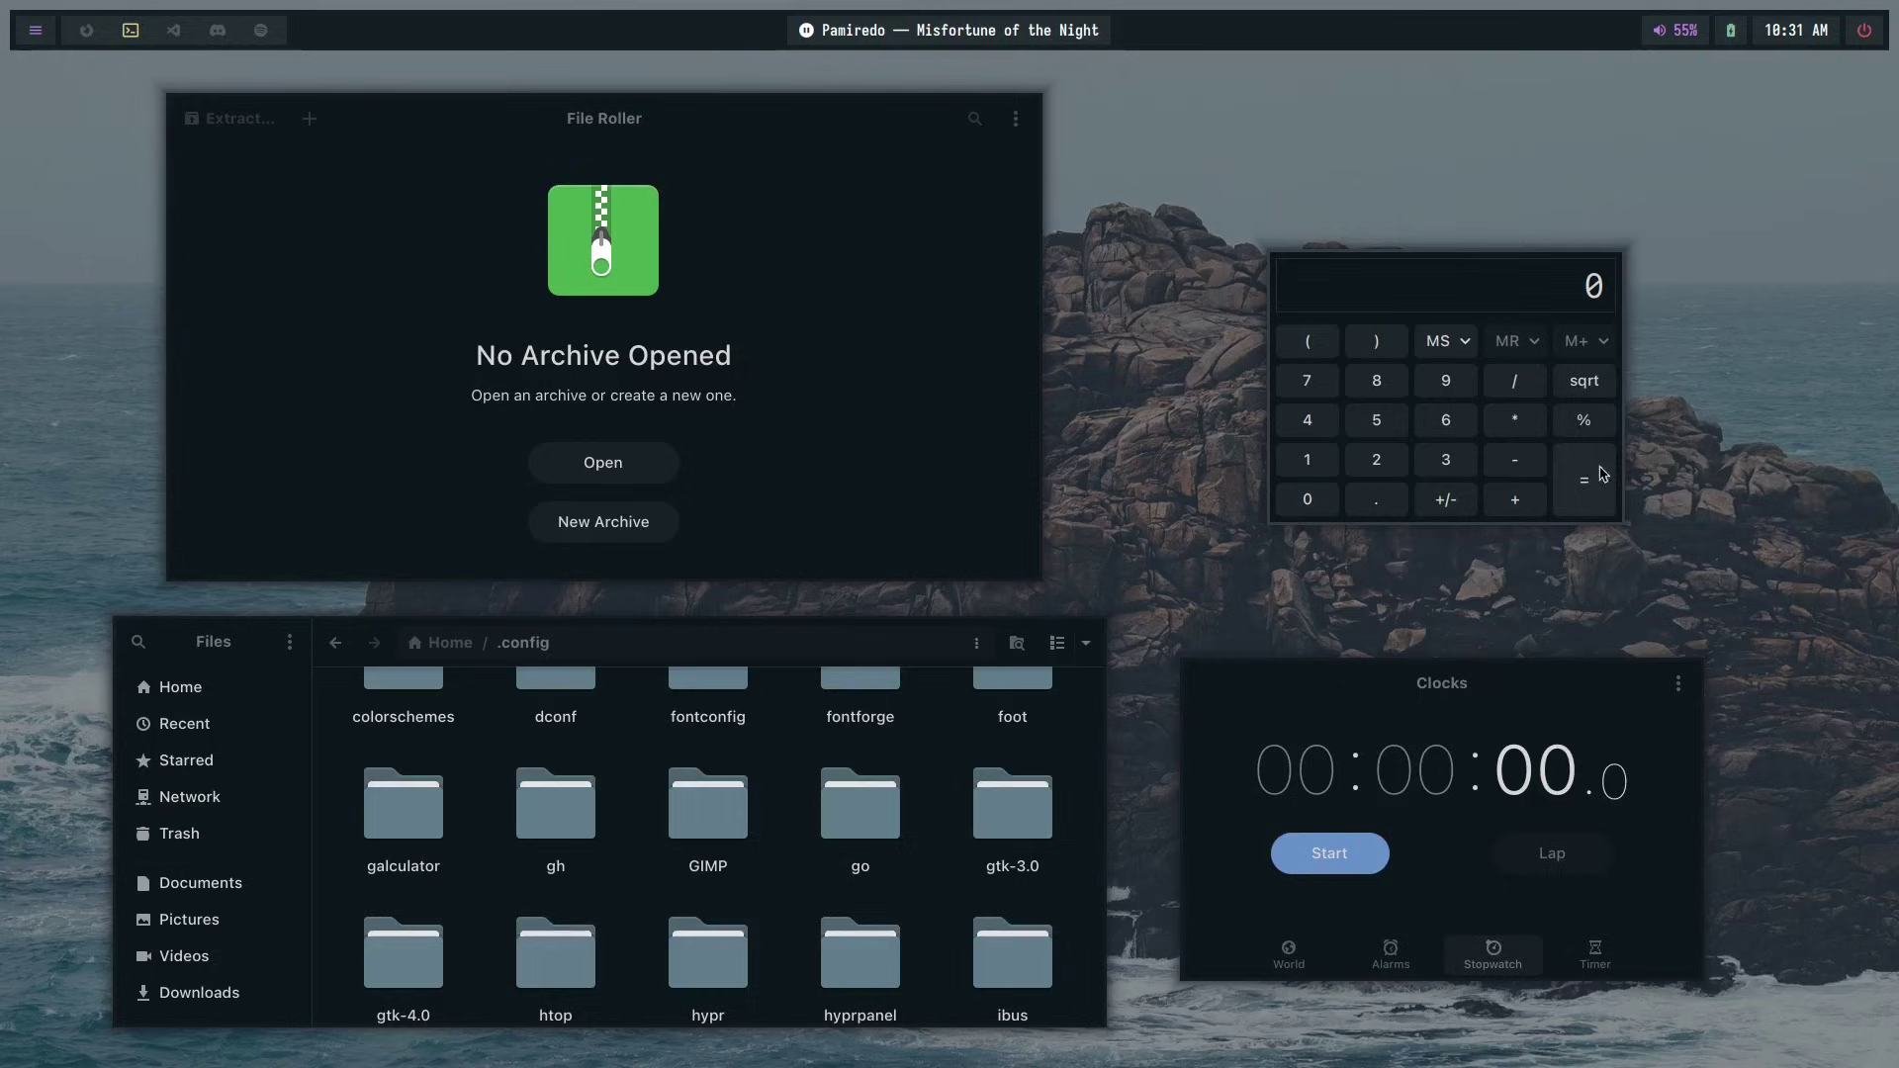
- Close the Calculator, Clocks, Files and File Roller windows and return to workspace 1
drag(1515, 420, 1503, 410)
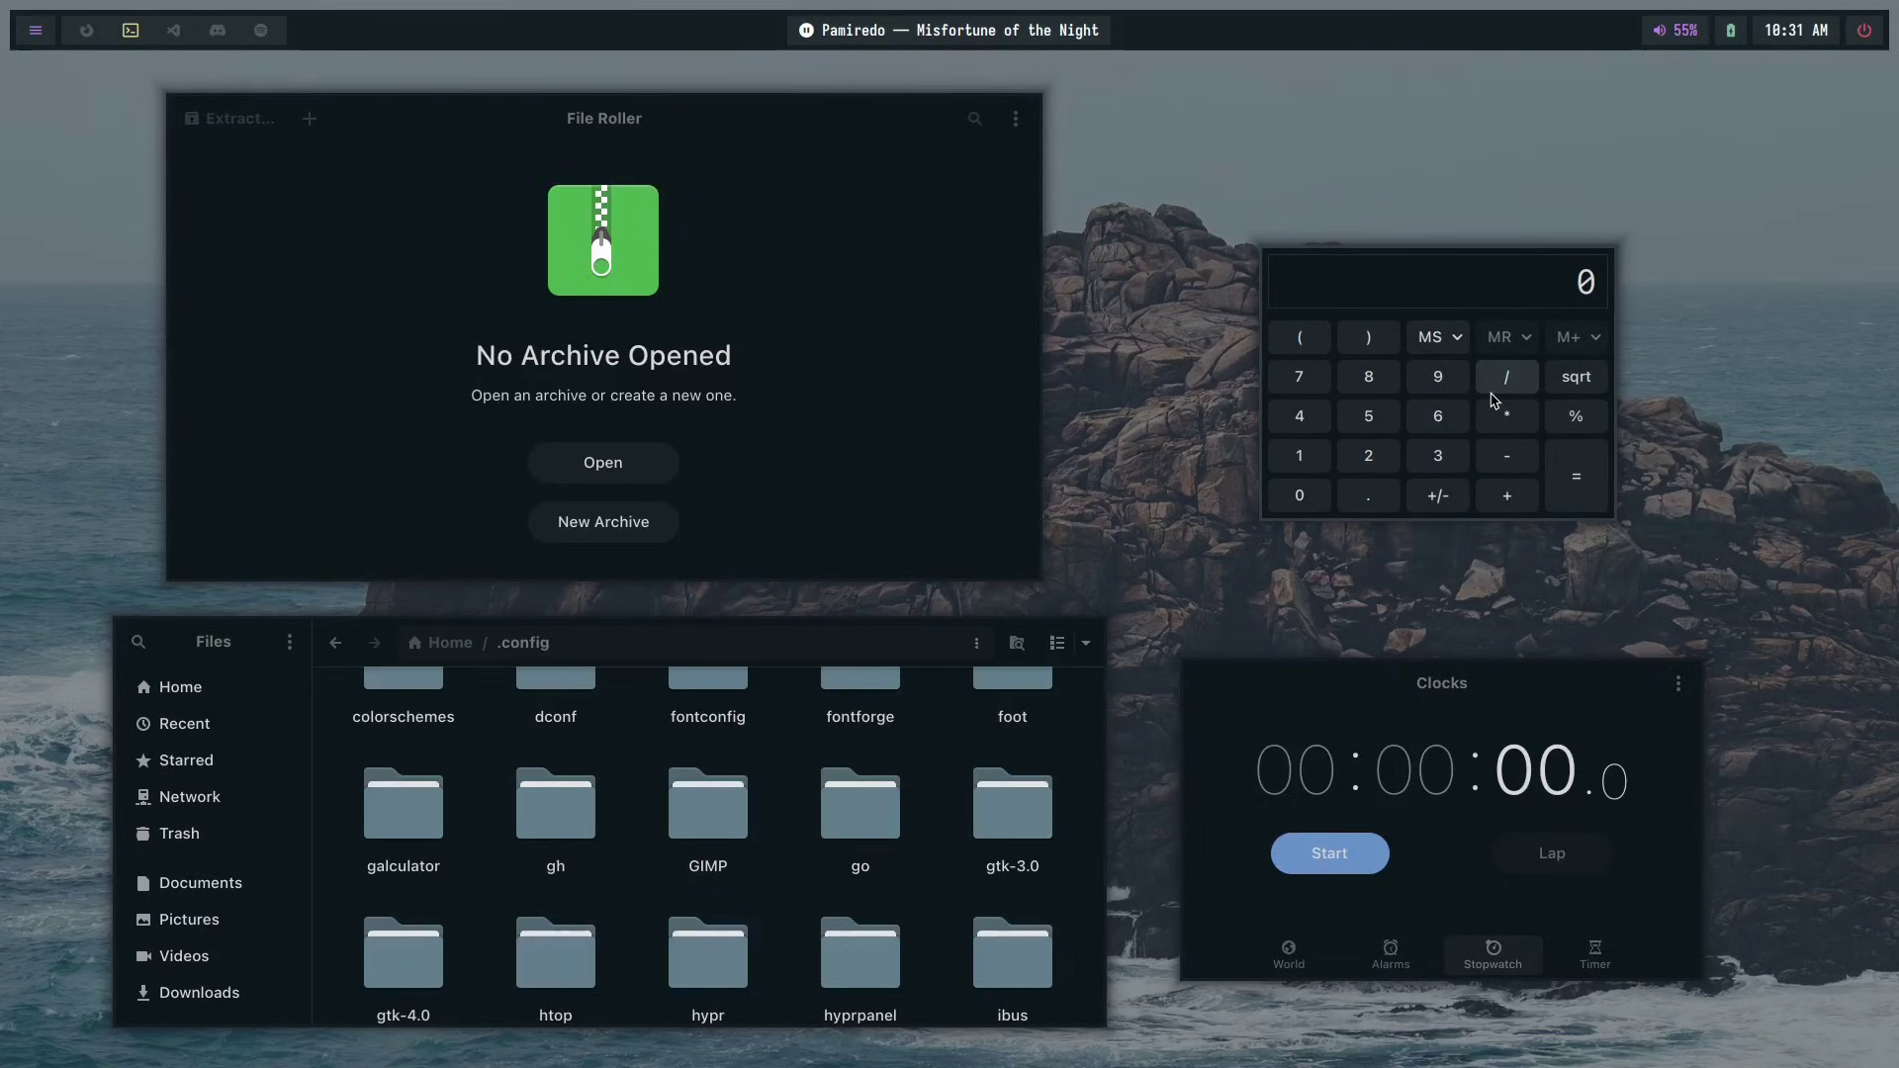
key(super+q)
key(super+q)
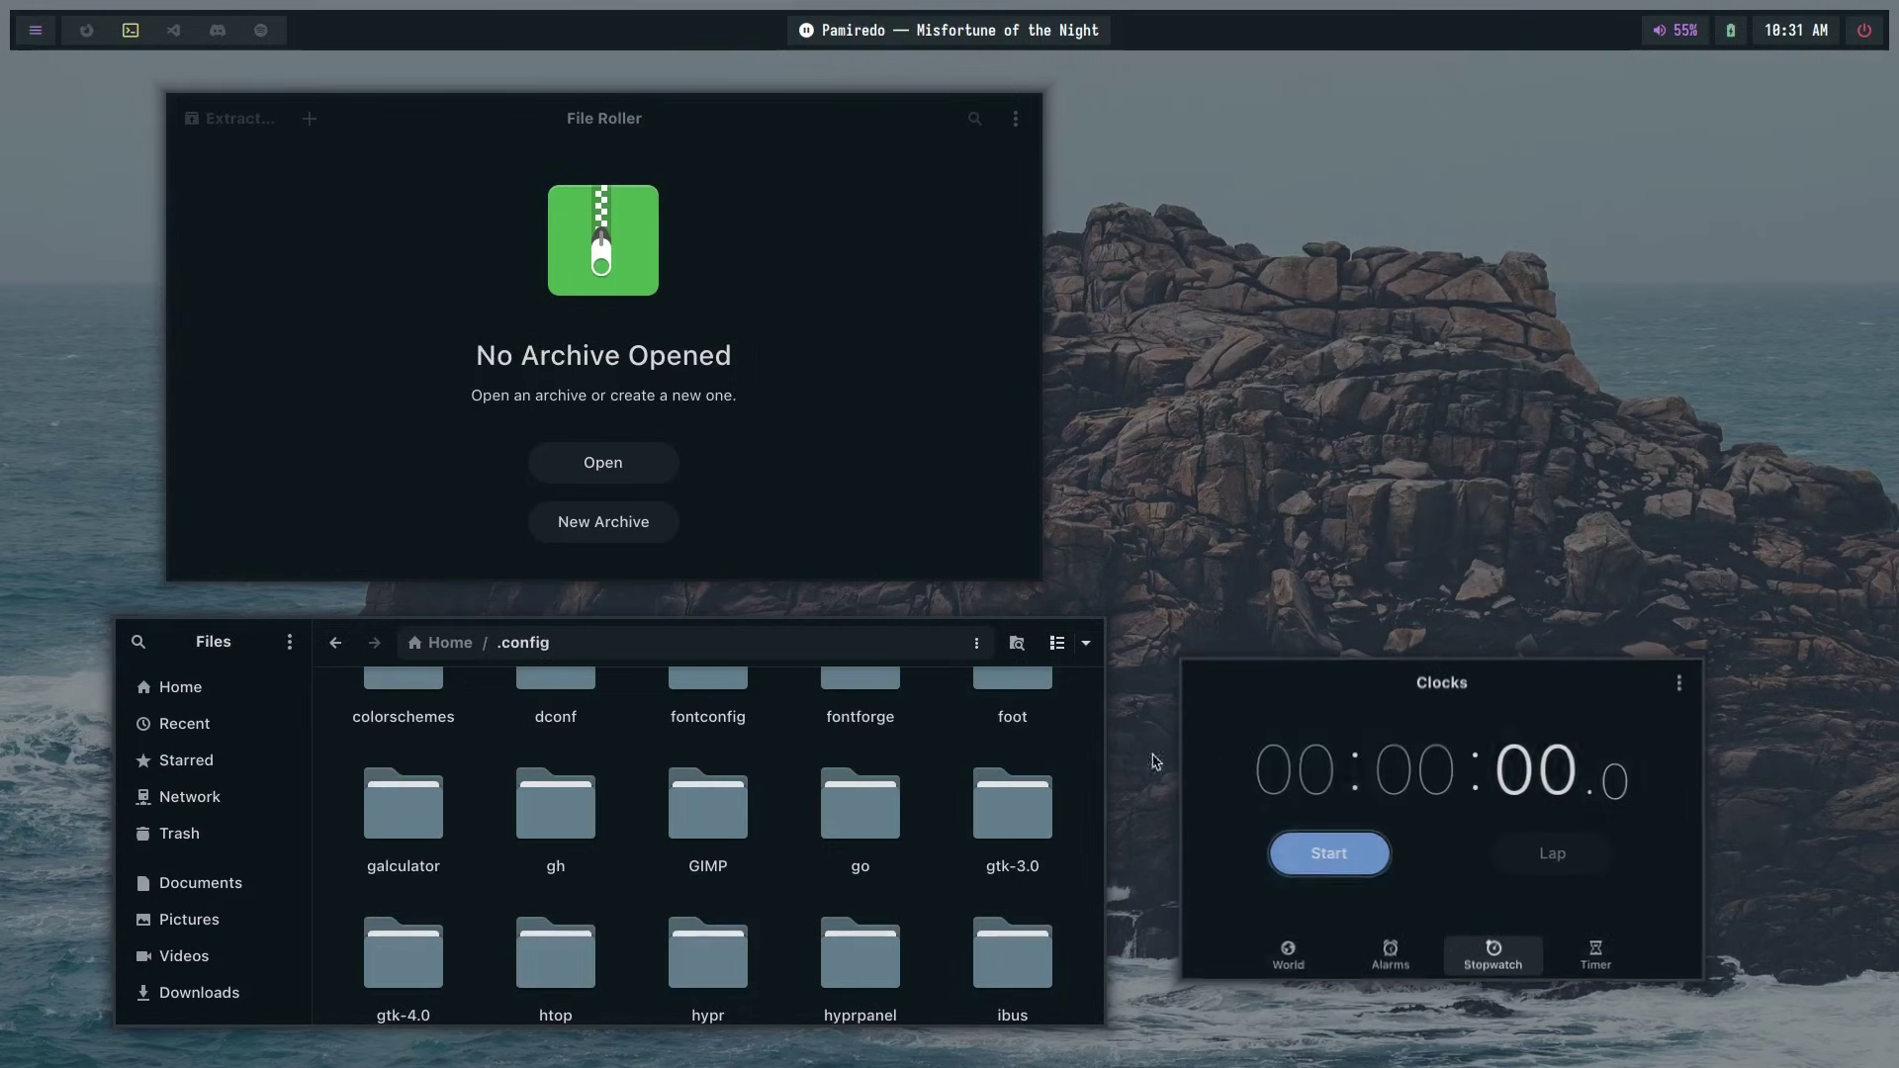
key(super+q)
key(super+q)
key(super+1)
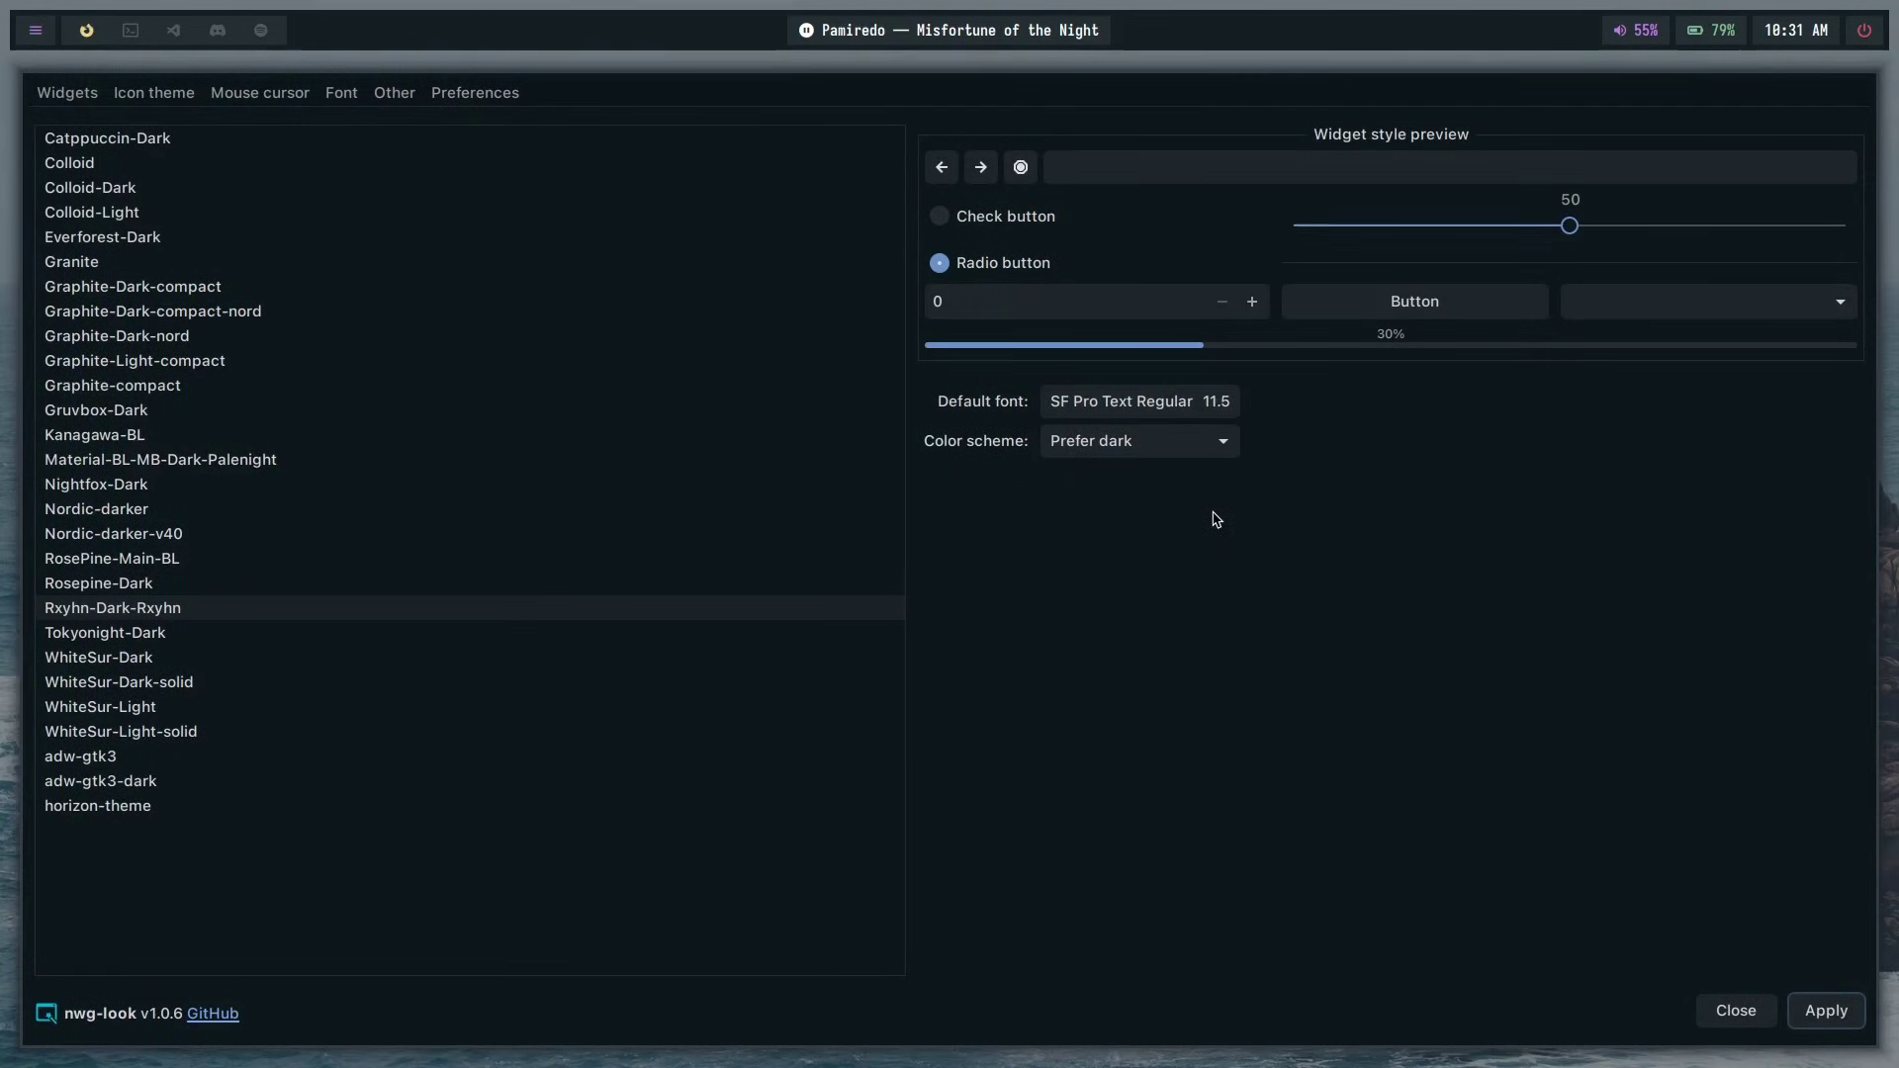
key(super+q)
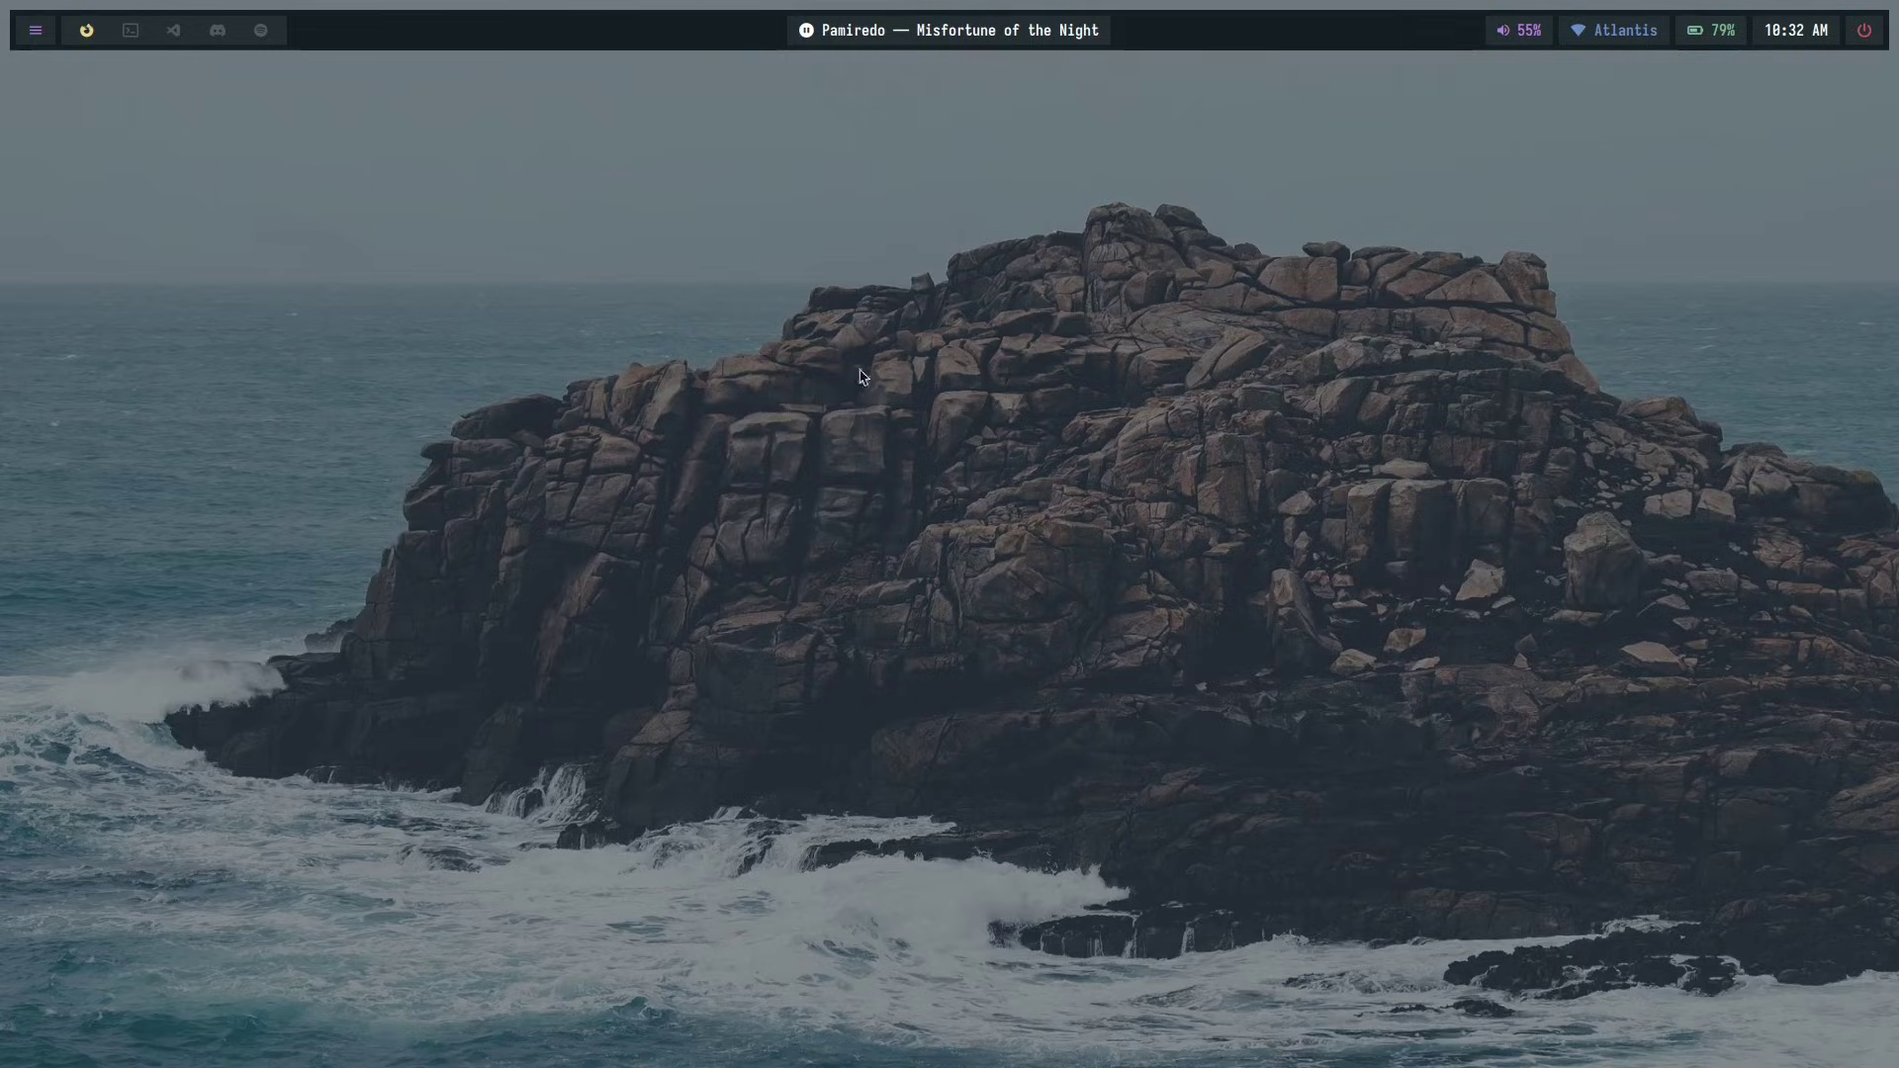
- Cycle through workspaces 2, 3 and 1, then open a new Brave window
key(super+2)
key(super+3)
key(super+1)
key(super+2)
key(super+1)
key(super+b)
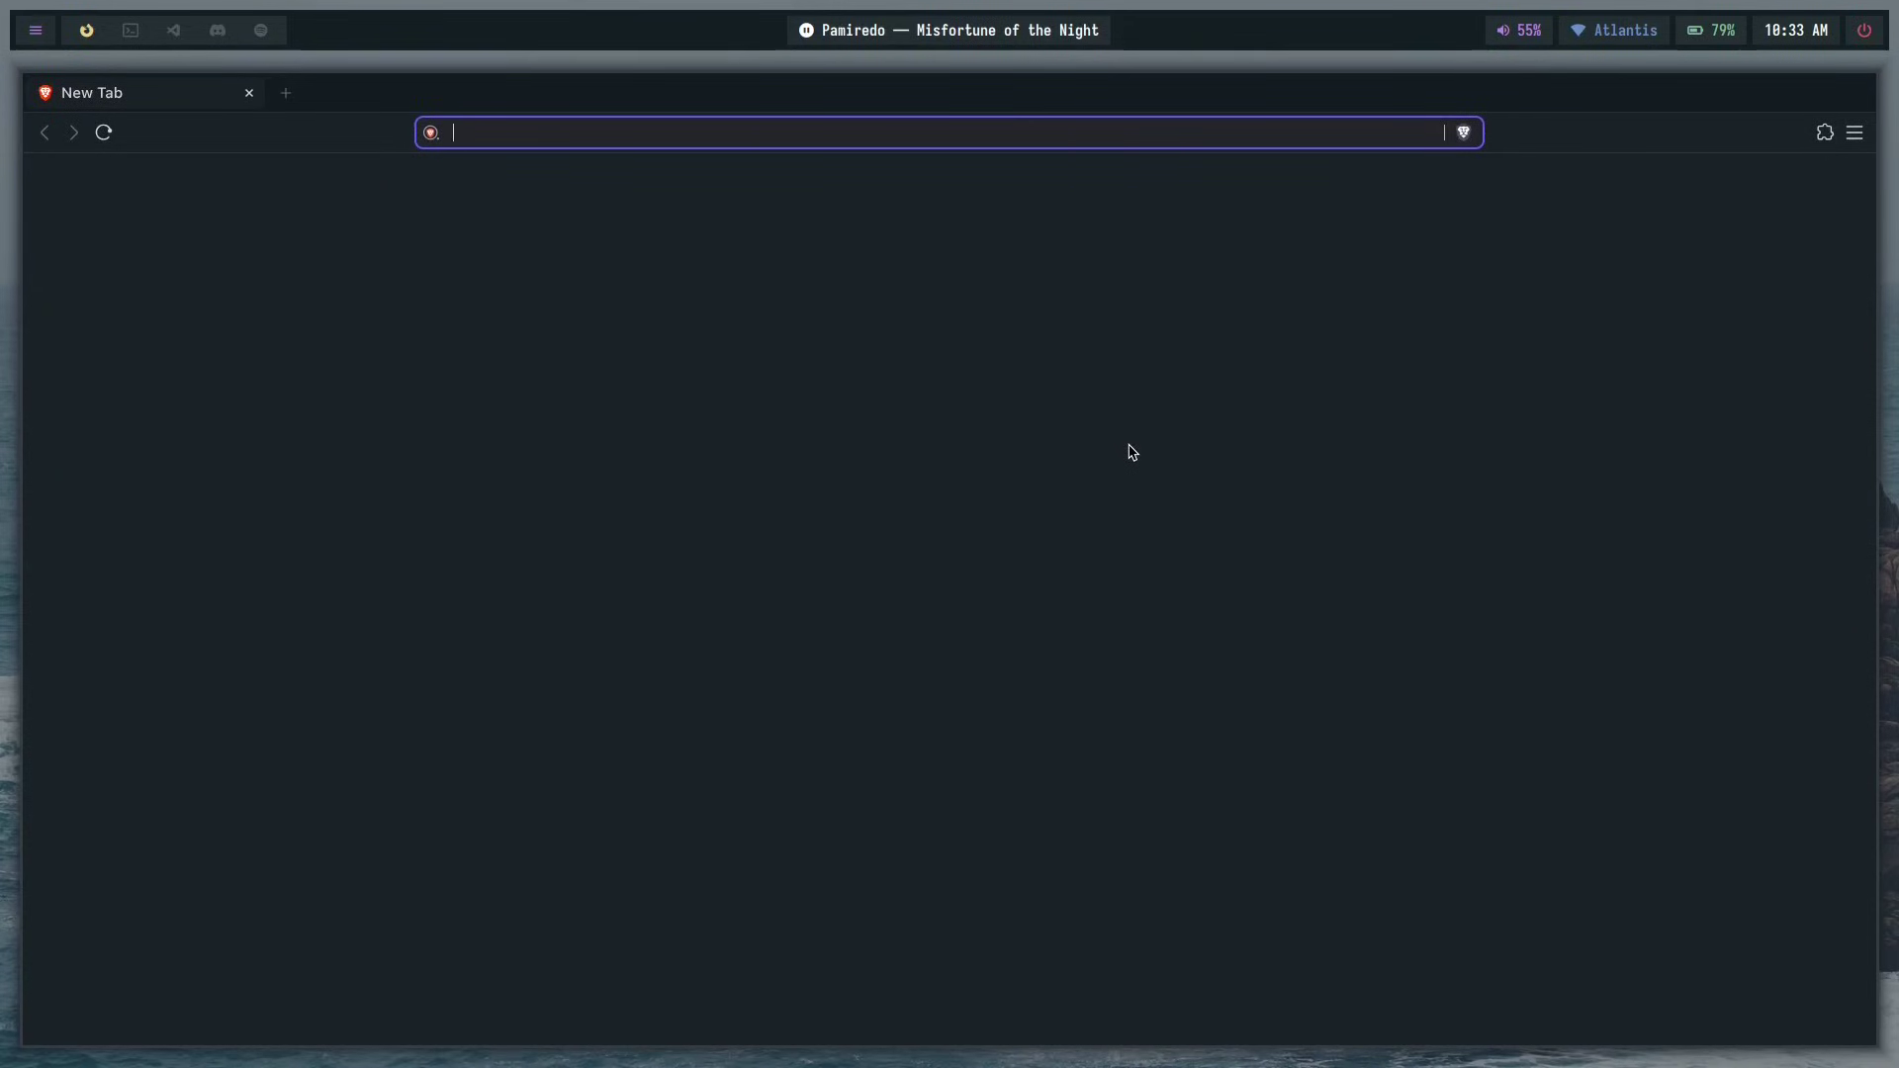
- Load github.com/vinceliuice/Colloid-gtk-theme in Brave and scroll the page
text(github.com/vinceliuice/Col)
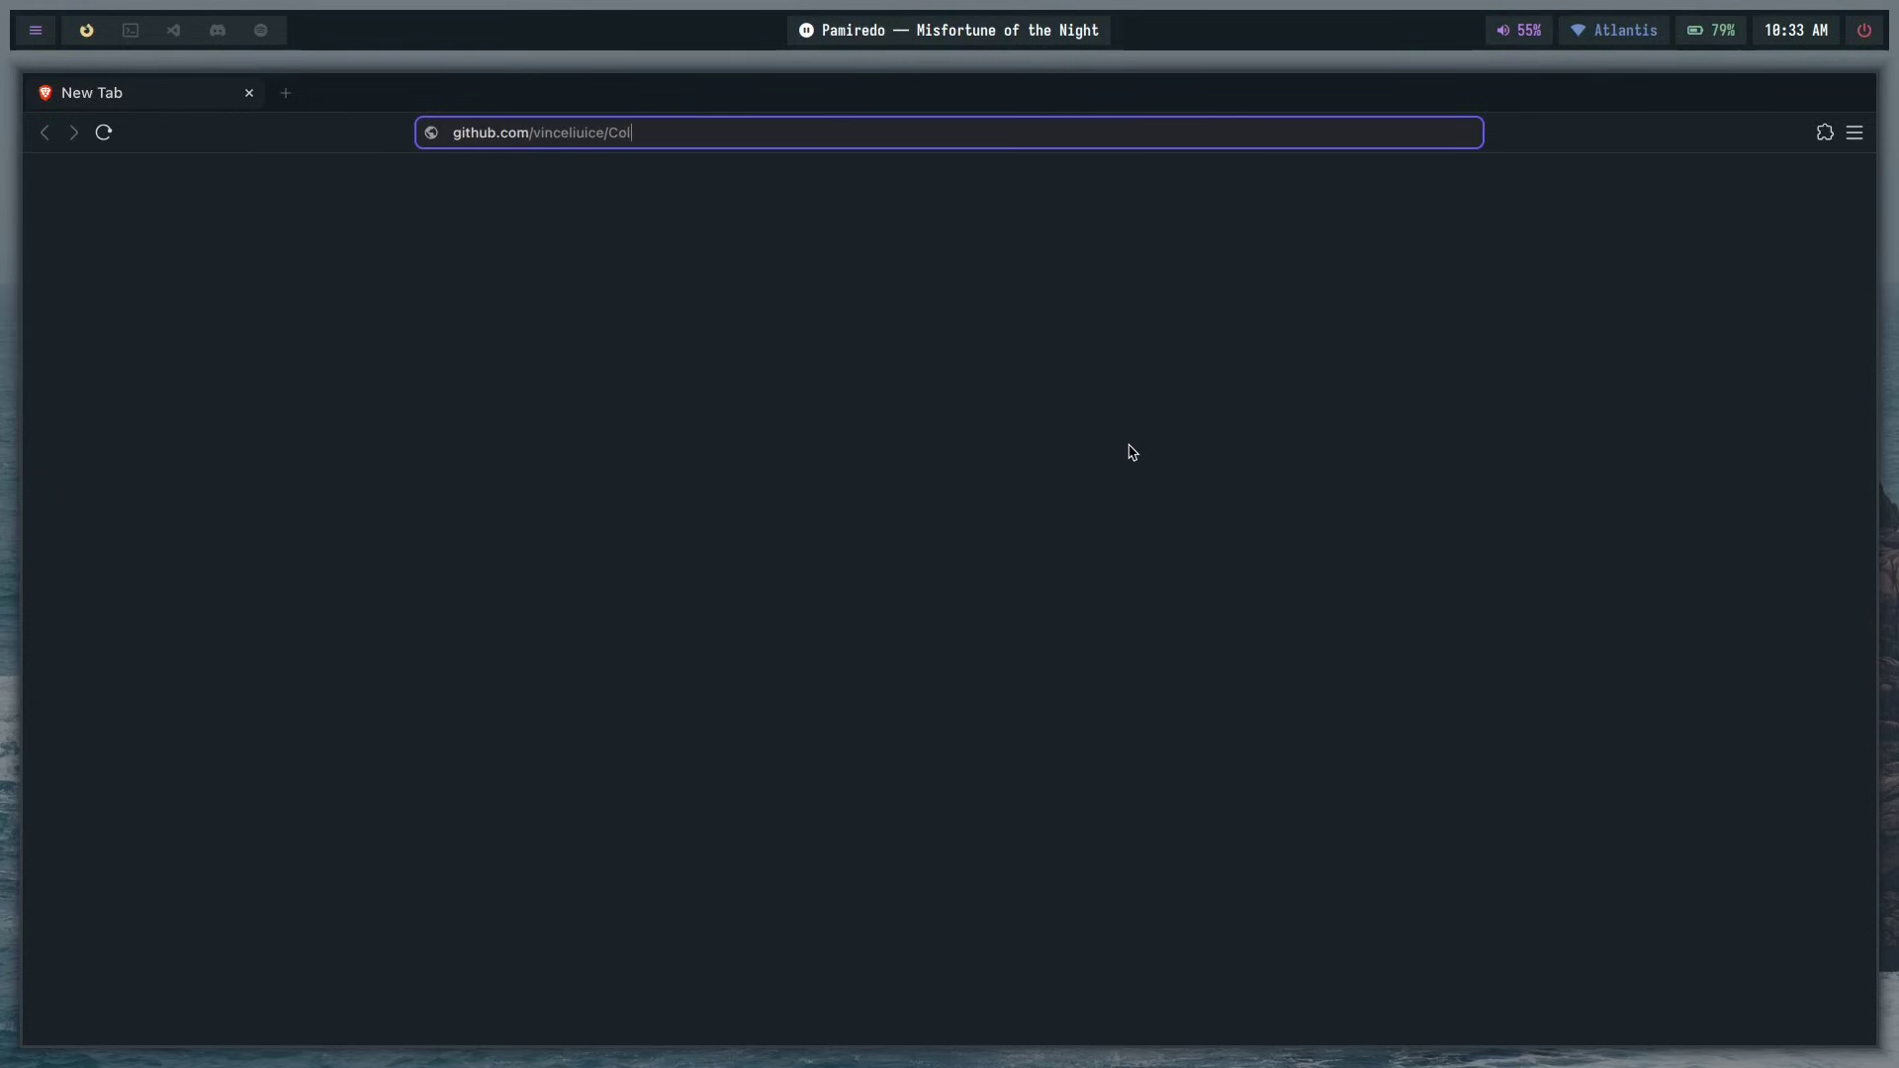
text(loid-gtk-theme)
key(Return)
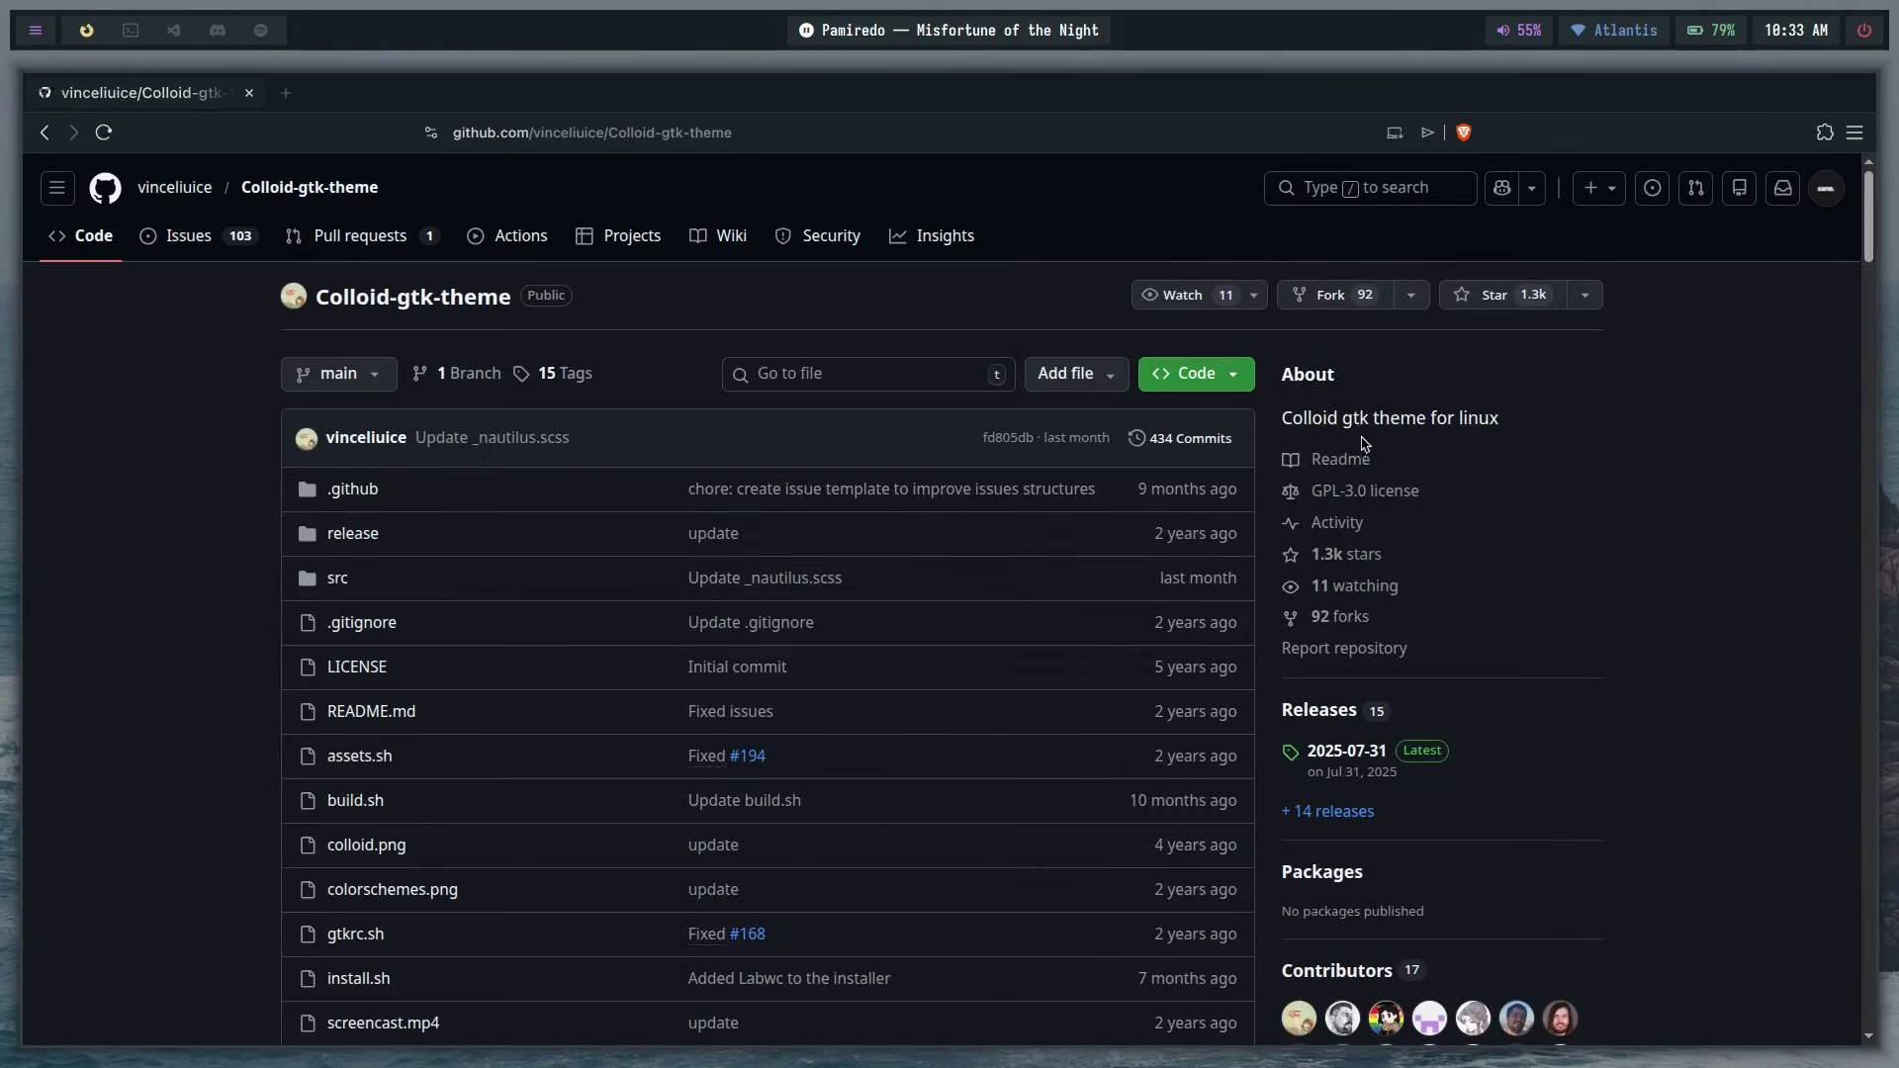
scroll(870, 439, down, 10)
scroll(1052, 456, up, 1)
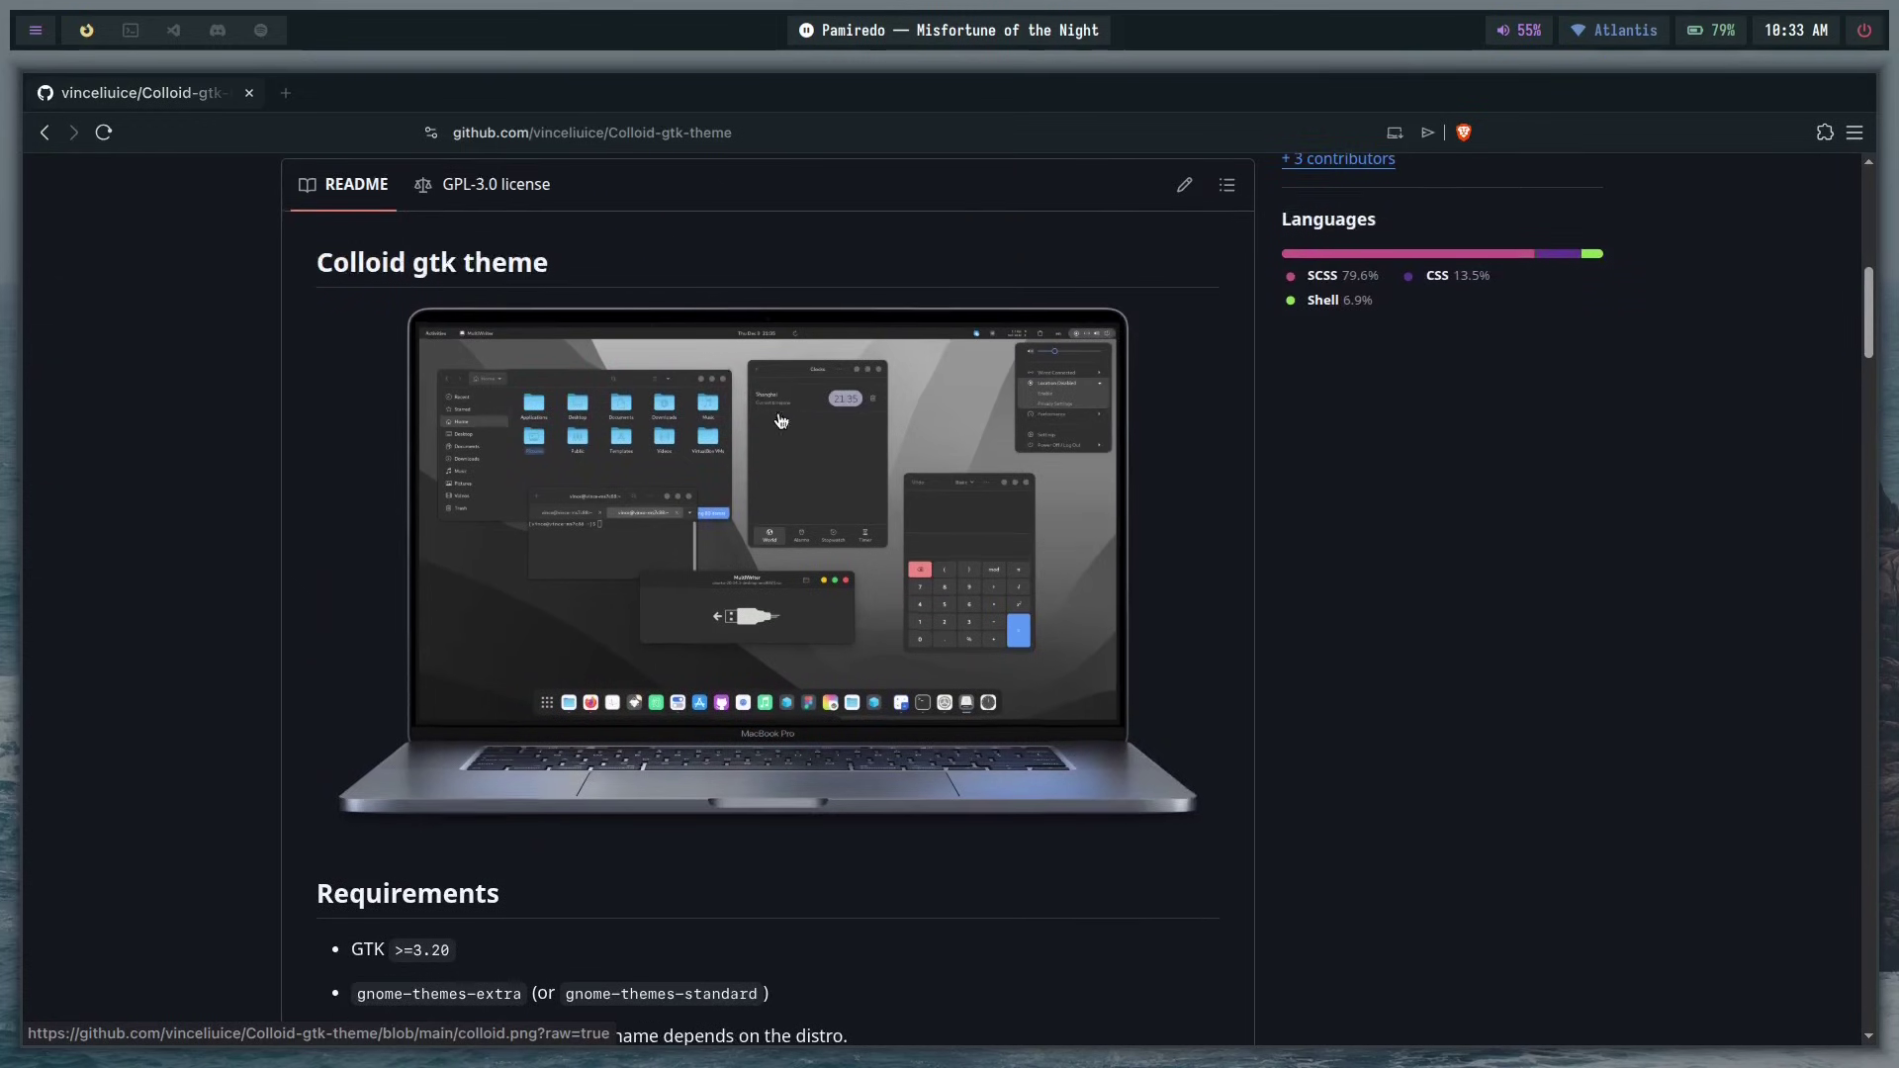
- On workspace 2, open nwg-look, try Catppuccin-Dark then Colloid-Dark, and return to workspace 1
key(super+2)
key(super+d)
key(Down)
key(Return)
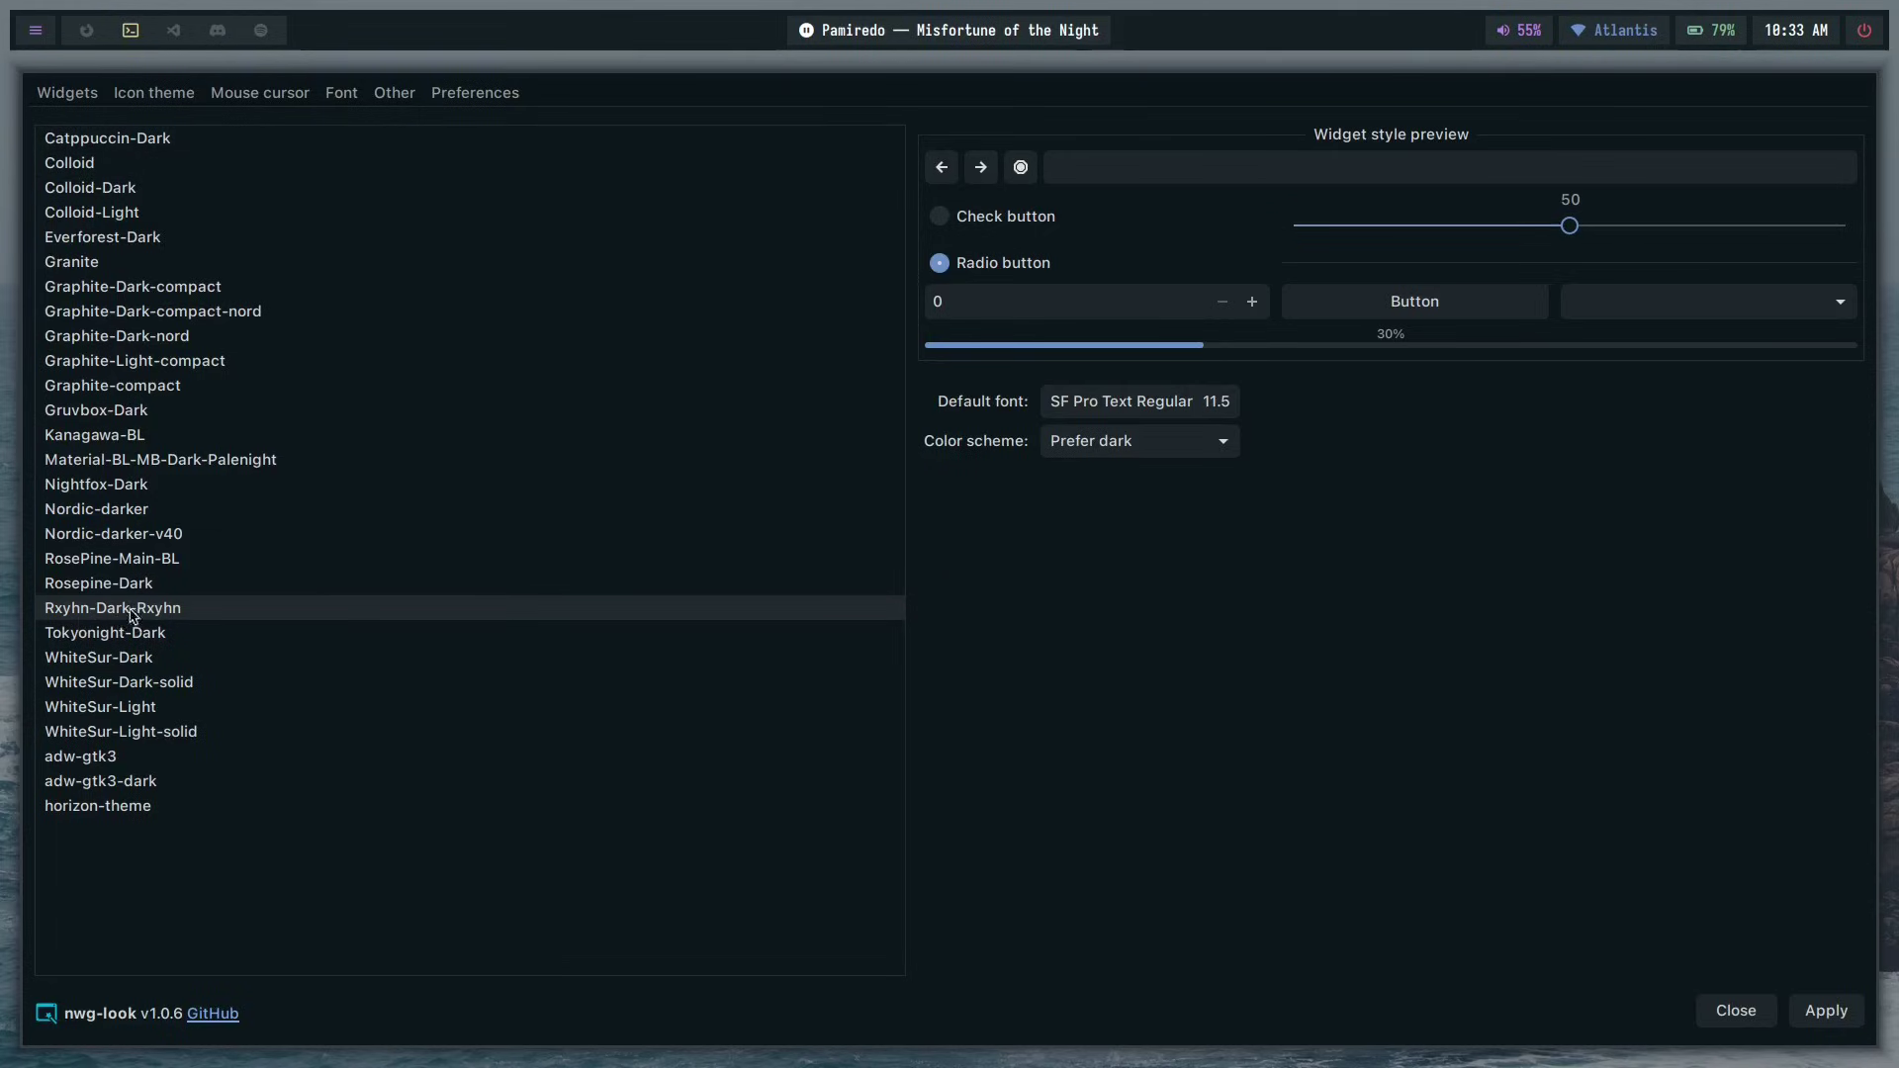
click(109, 138)
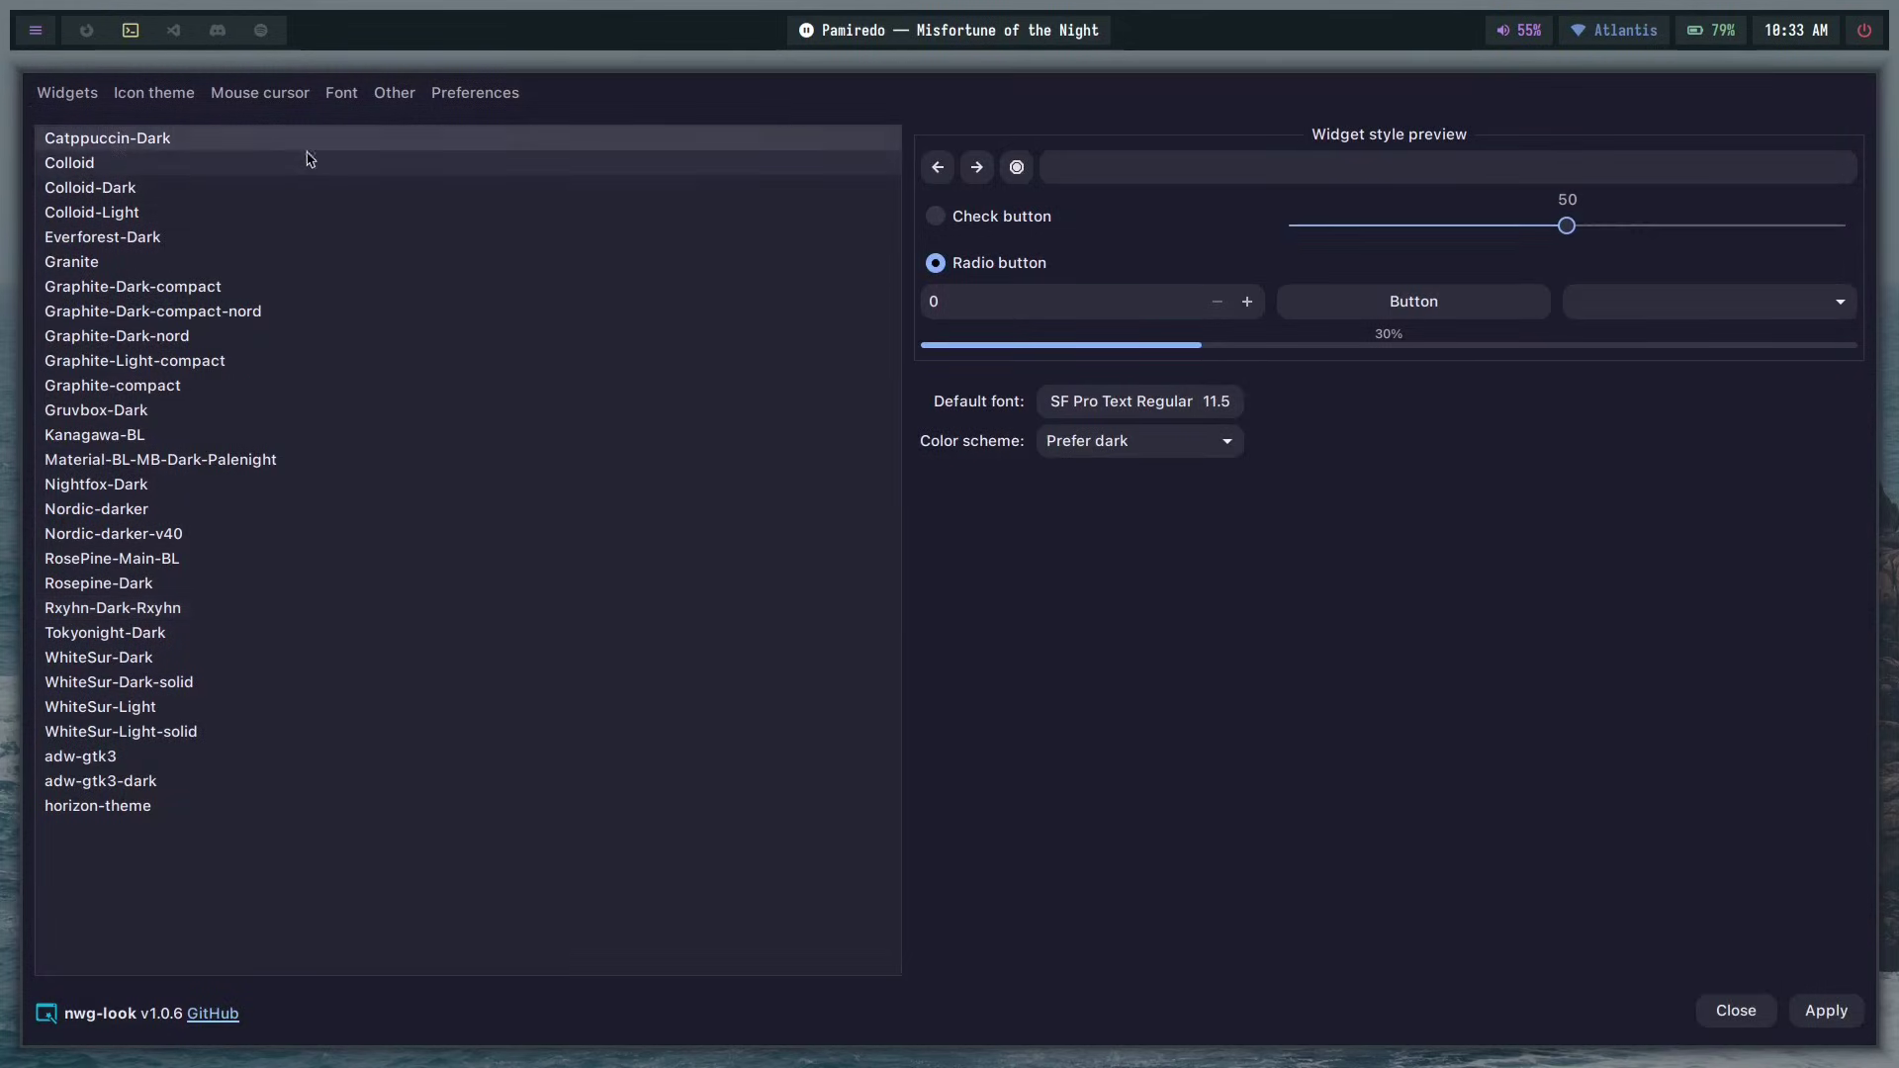
click(141, 187)
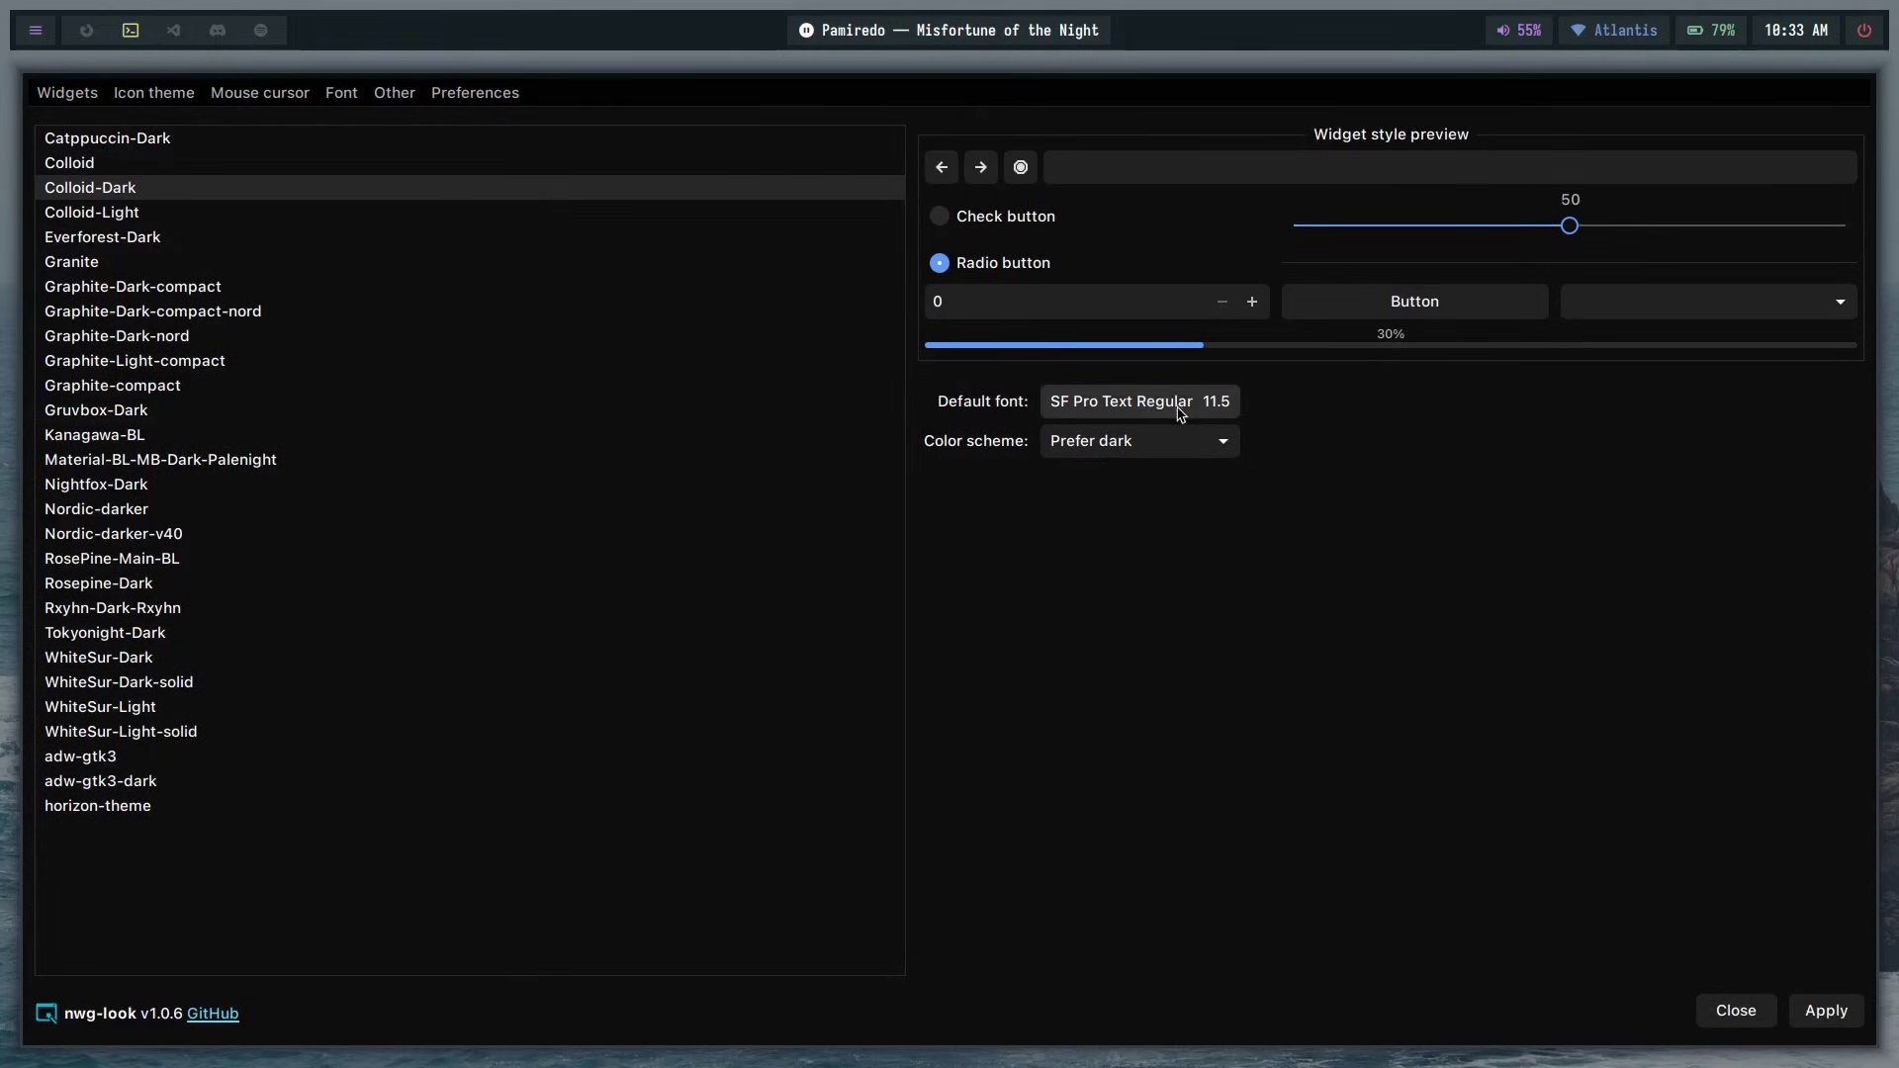
key(super+1)
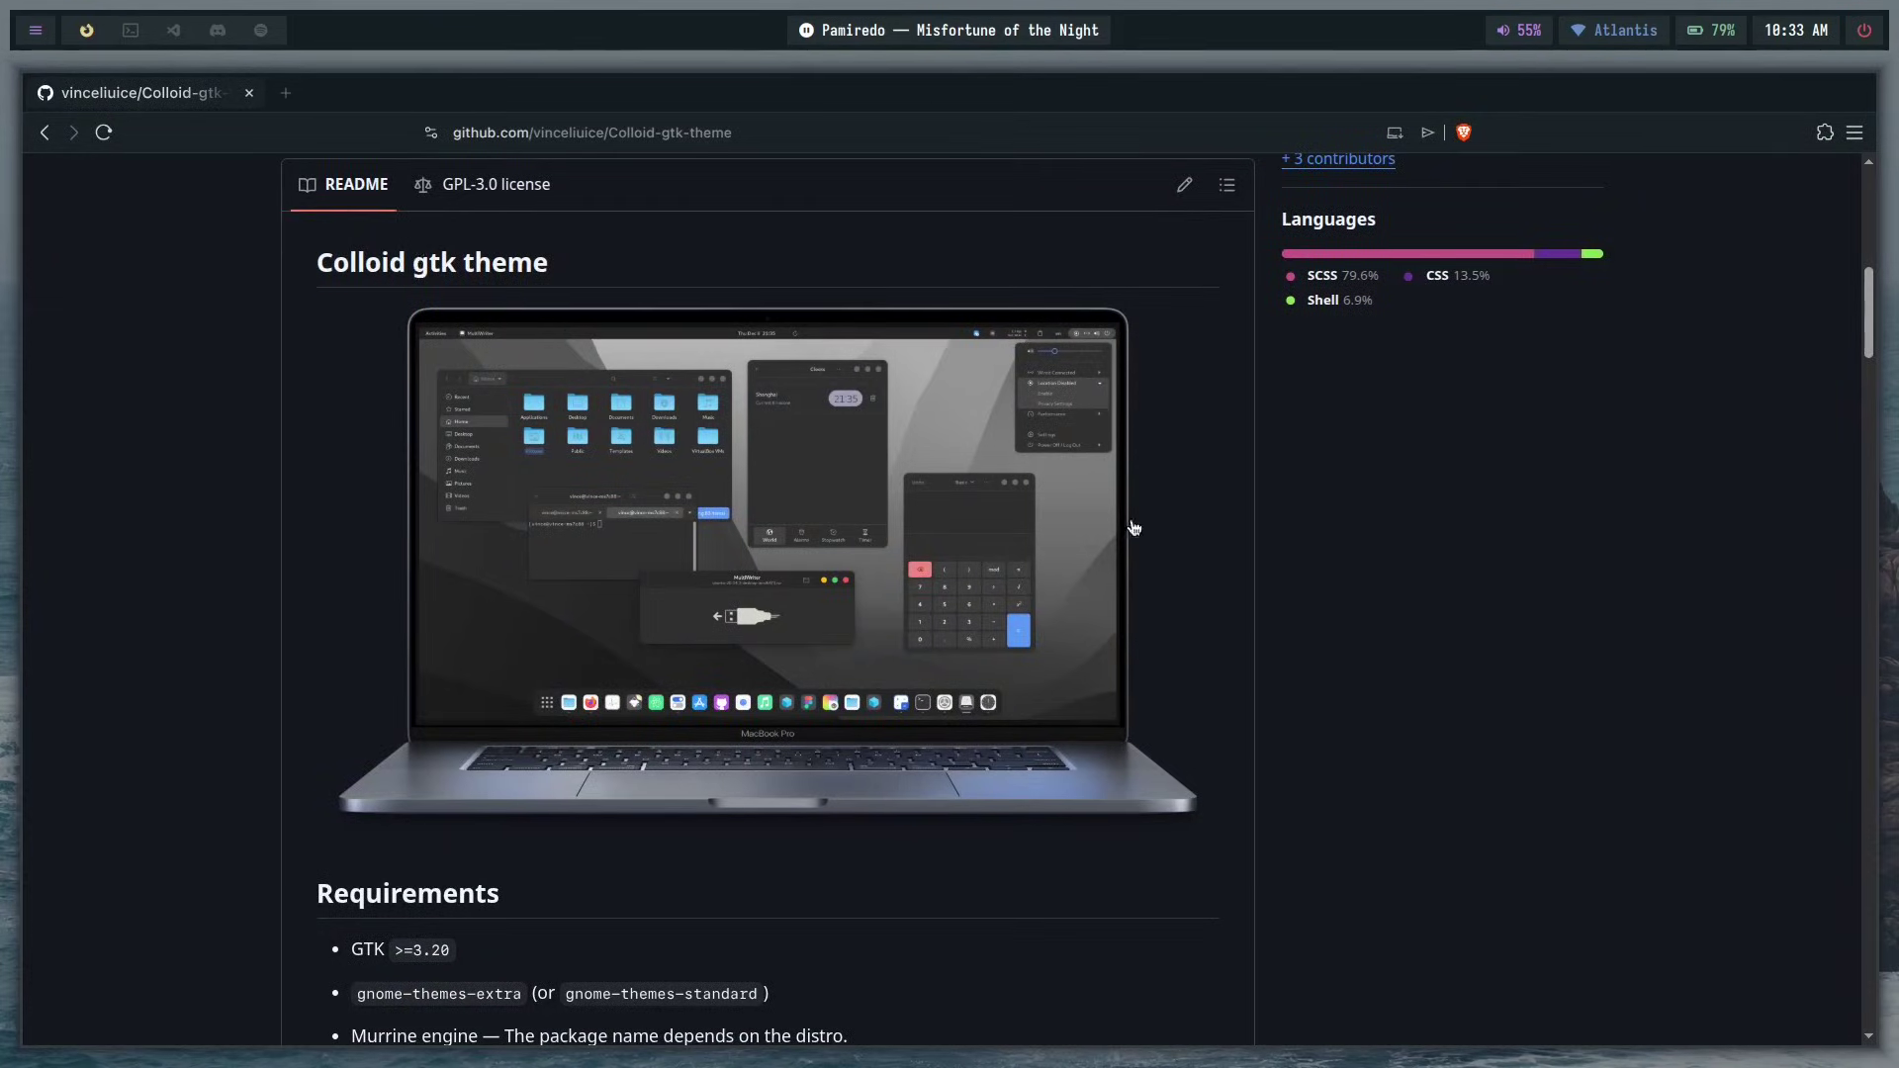
- Review the README requirements, highlighting the Murrine engine packages and the sassc dependency
scroll(1134, 528, down, 10)
scroll(1102, 500, up, 5)
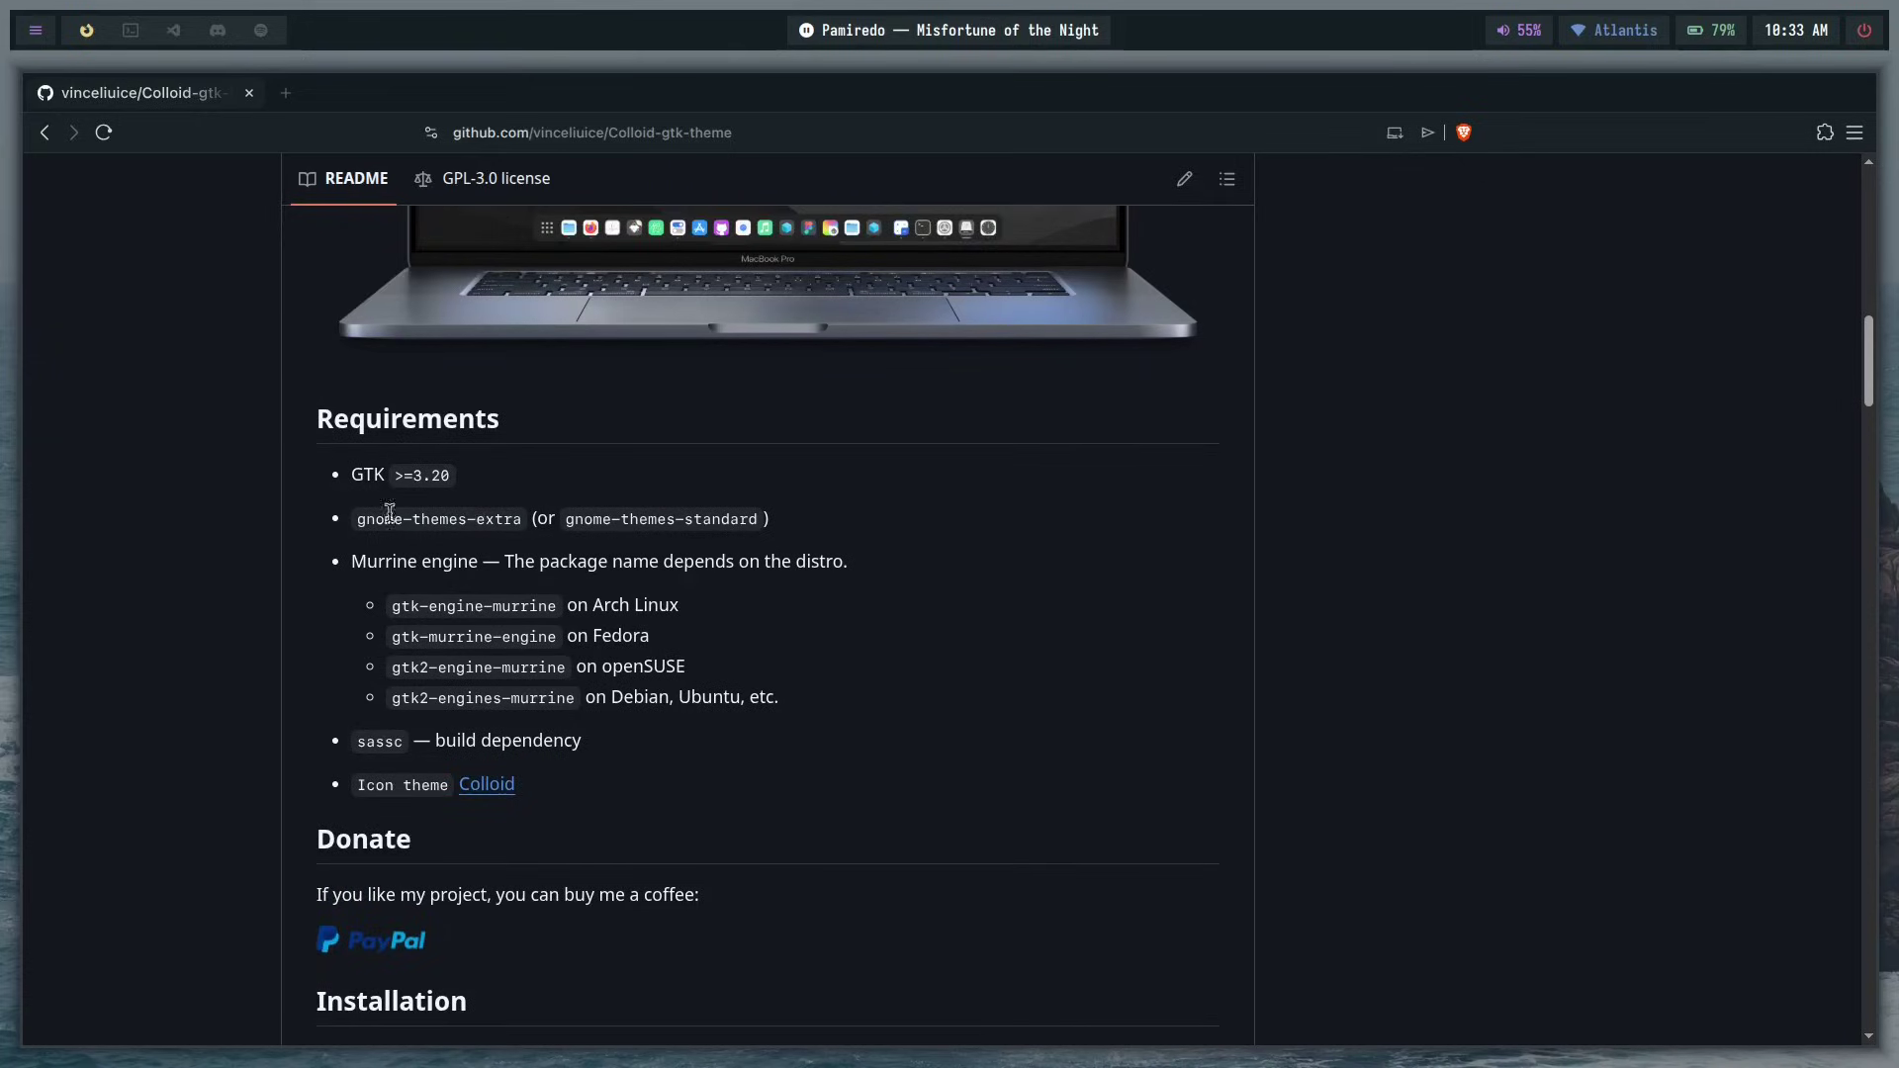
double_click(463, 572)
drag(463, 572, 371, 562)
click(508, 586)
scroll(793, 589, down, 1)
drag(773, 597, 692, 473)
click(775, 524)
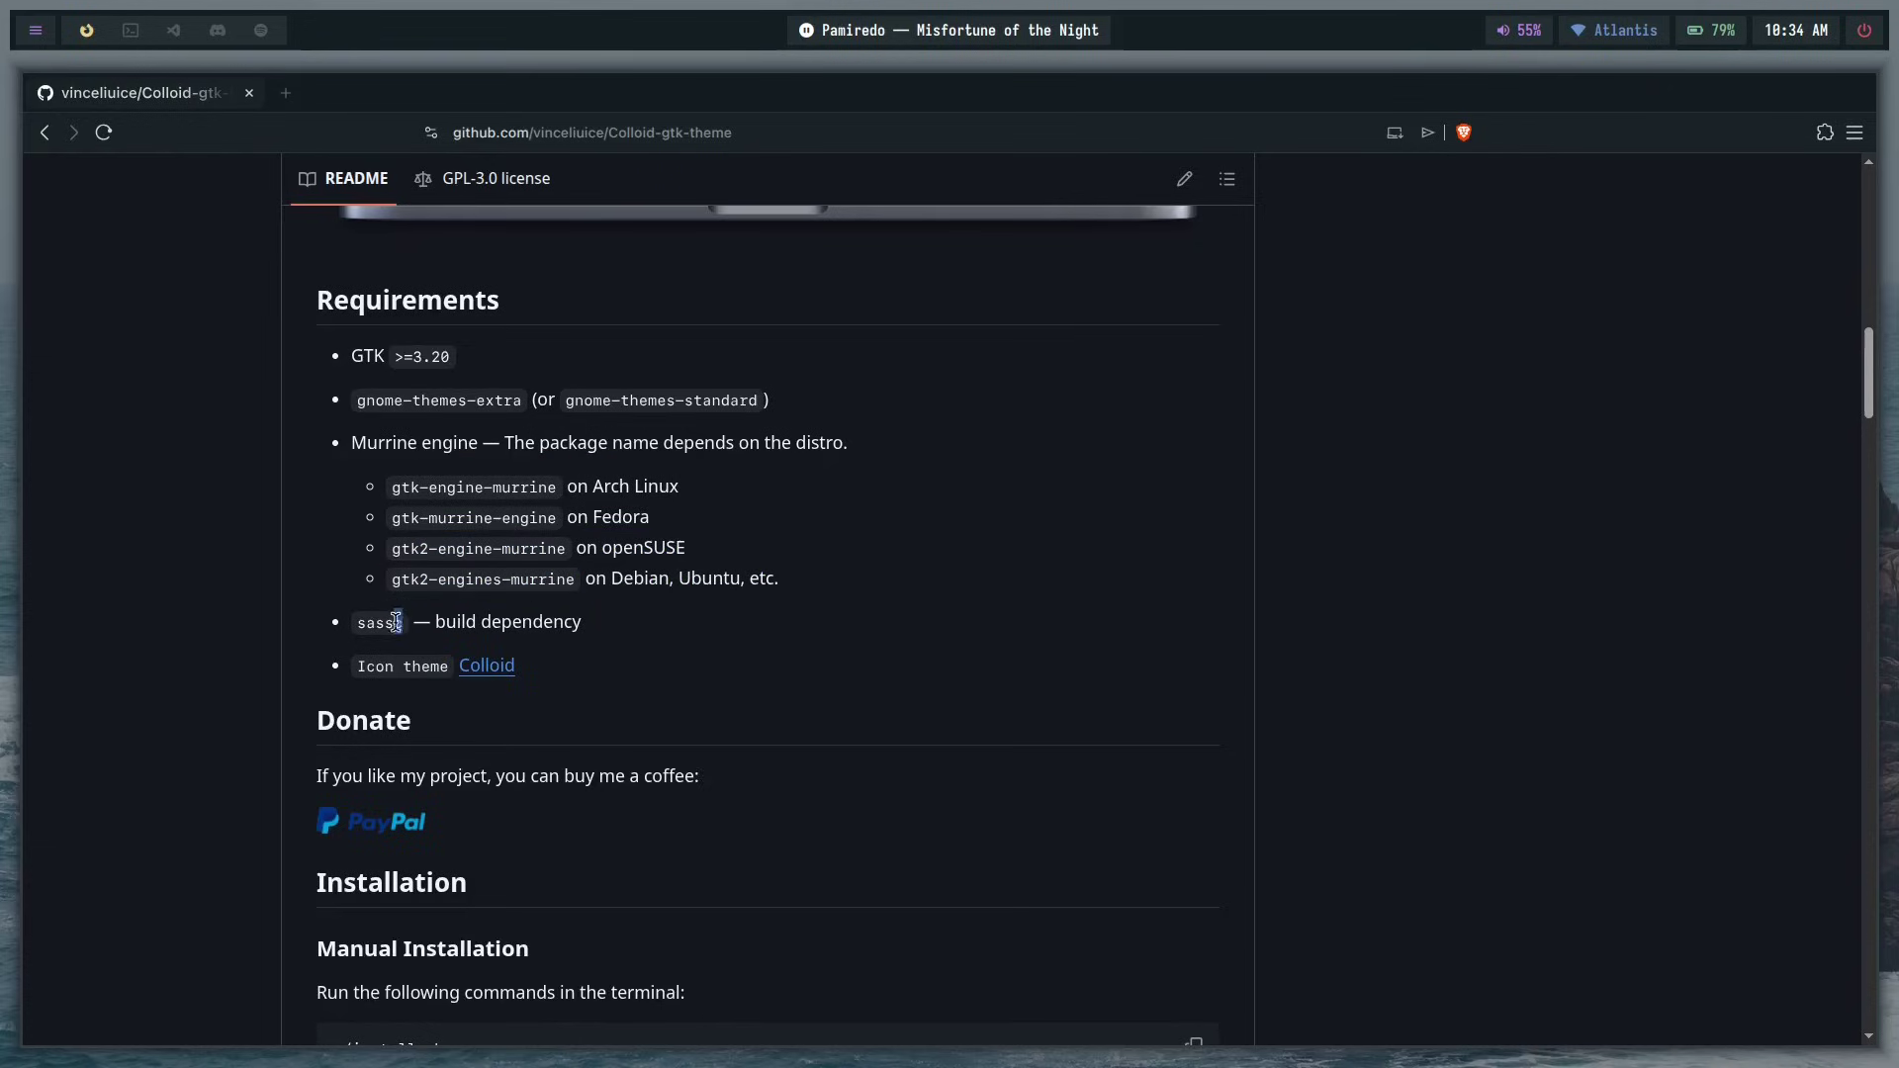
drag(401, 621, 357, 638)
click(540, 623)
scroll(905, 712, down, 5)
scroll(924, 703, up, 11)
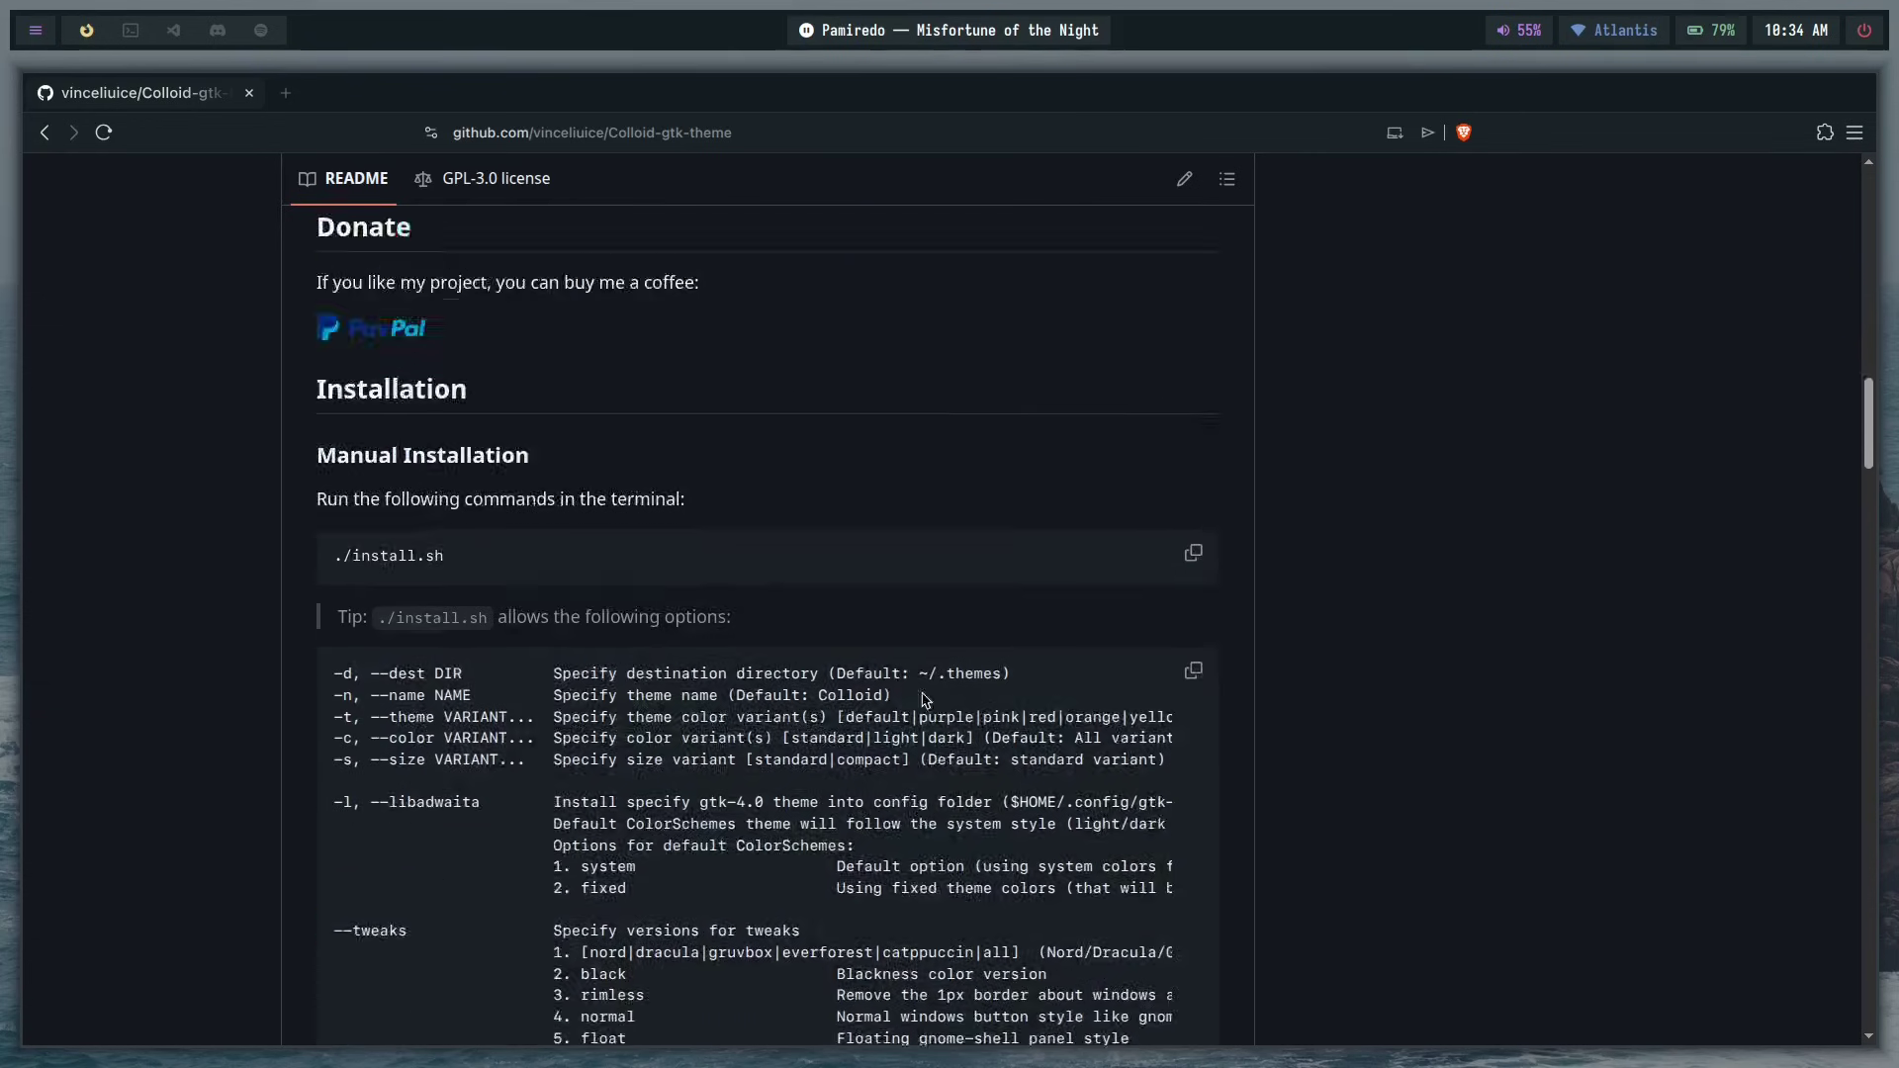
scroll(1883, 320, up, 8)
- Copy the HTTPS clone URL from the Code menu and open a terminal on workspace 2
click(1196, 373)
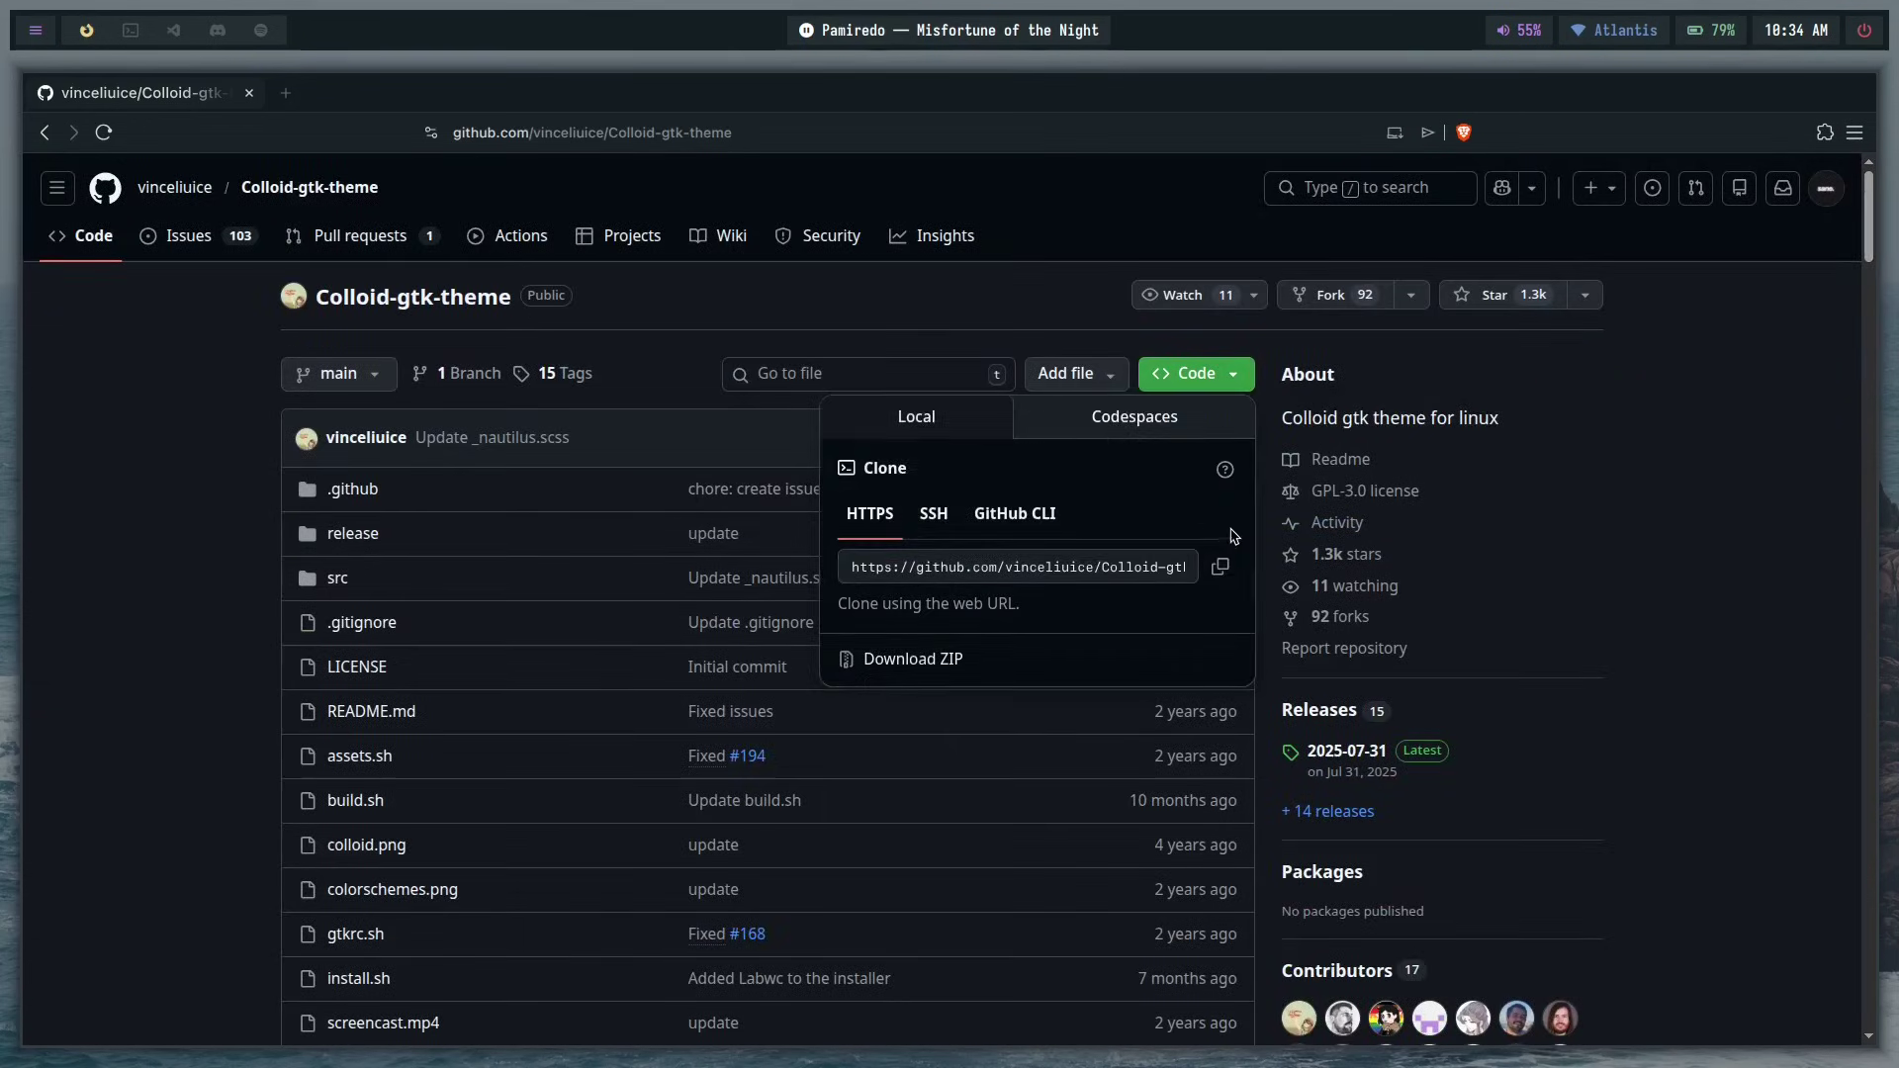
click(1224, 574)
click(1674, 372)
key(super+2)
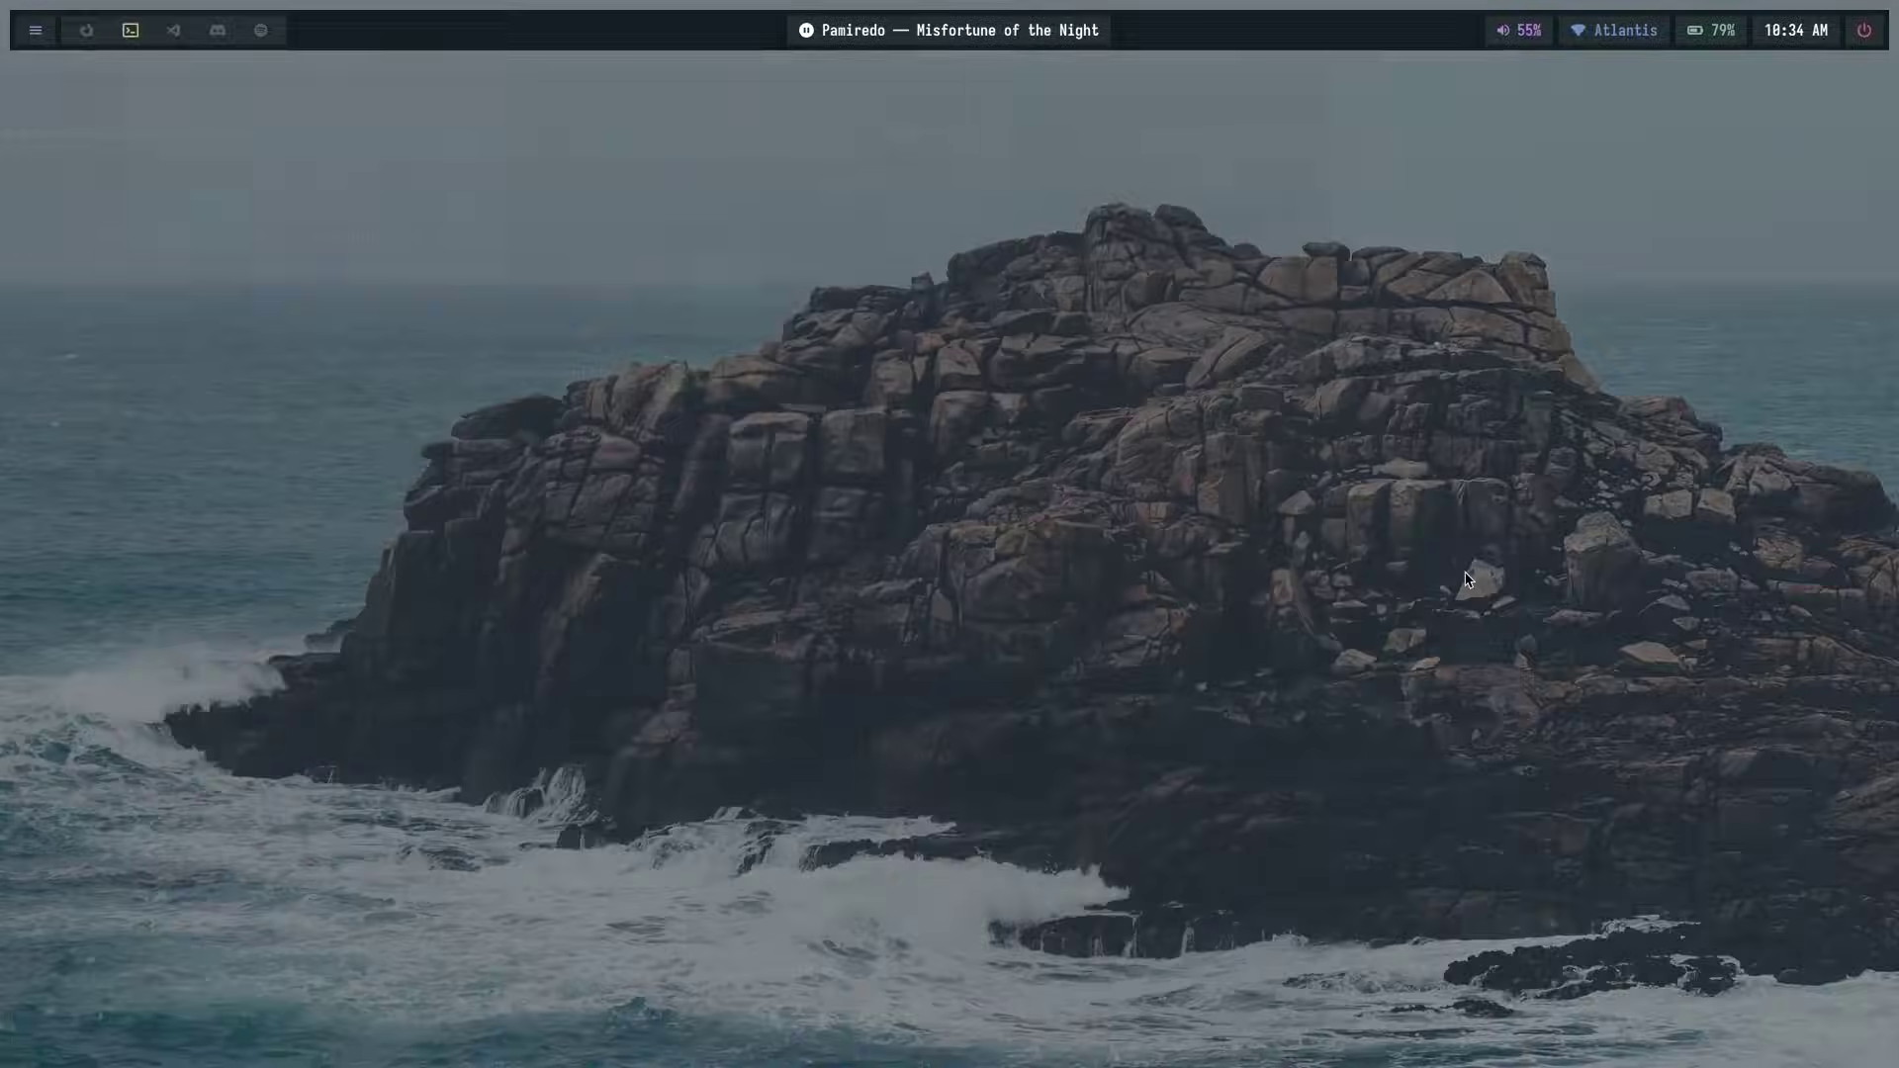
key(super+Return)
- Move into ~/Playground and paste a git clone command for the repository, then cancel it
text(cd Play)
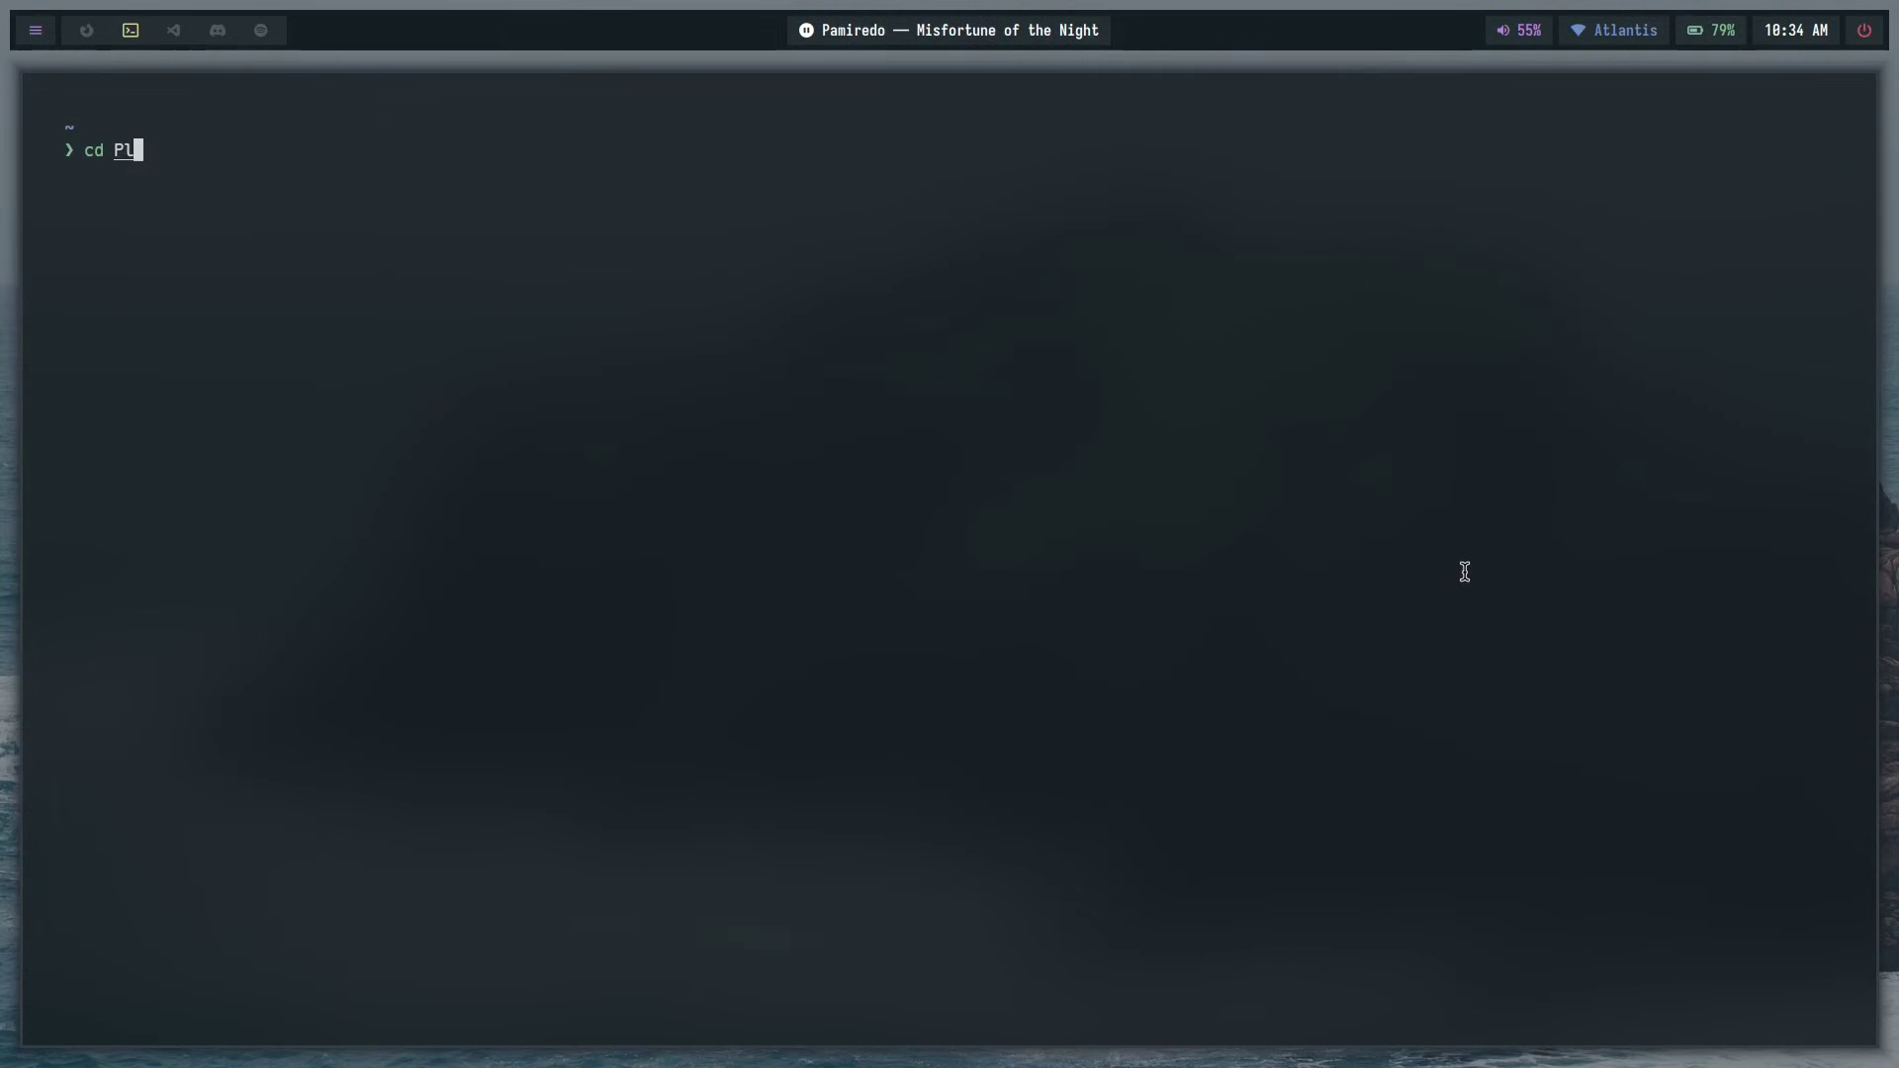
key(Tab)
key(Return)
key(ctrl+l)
text(git clone)
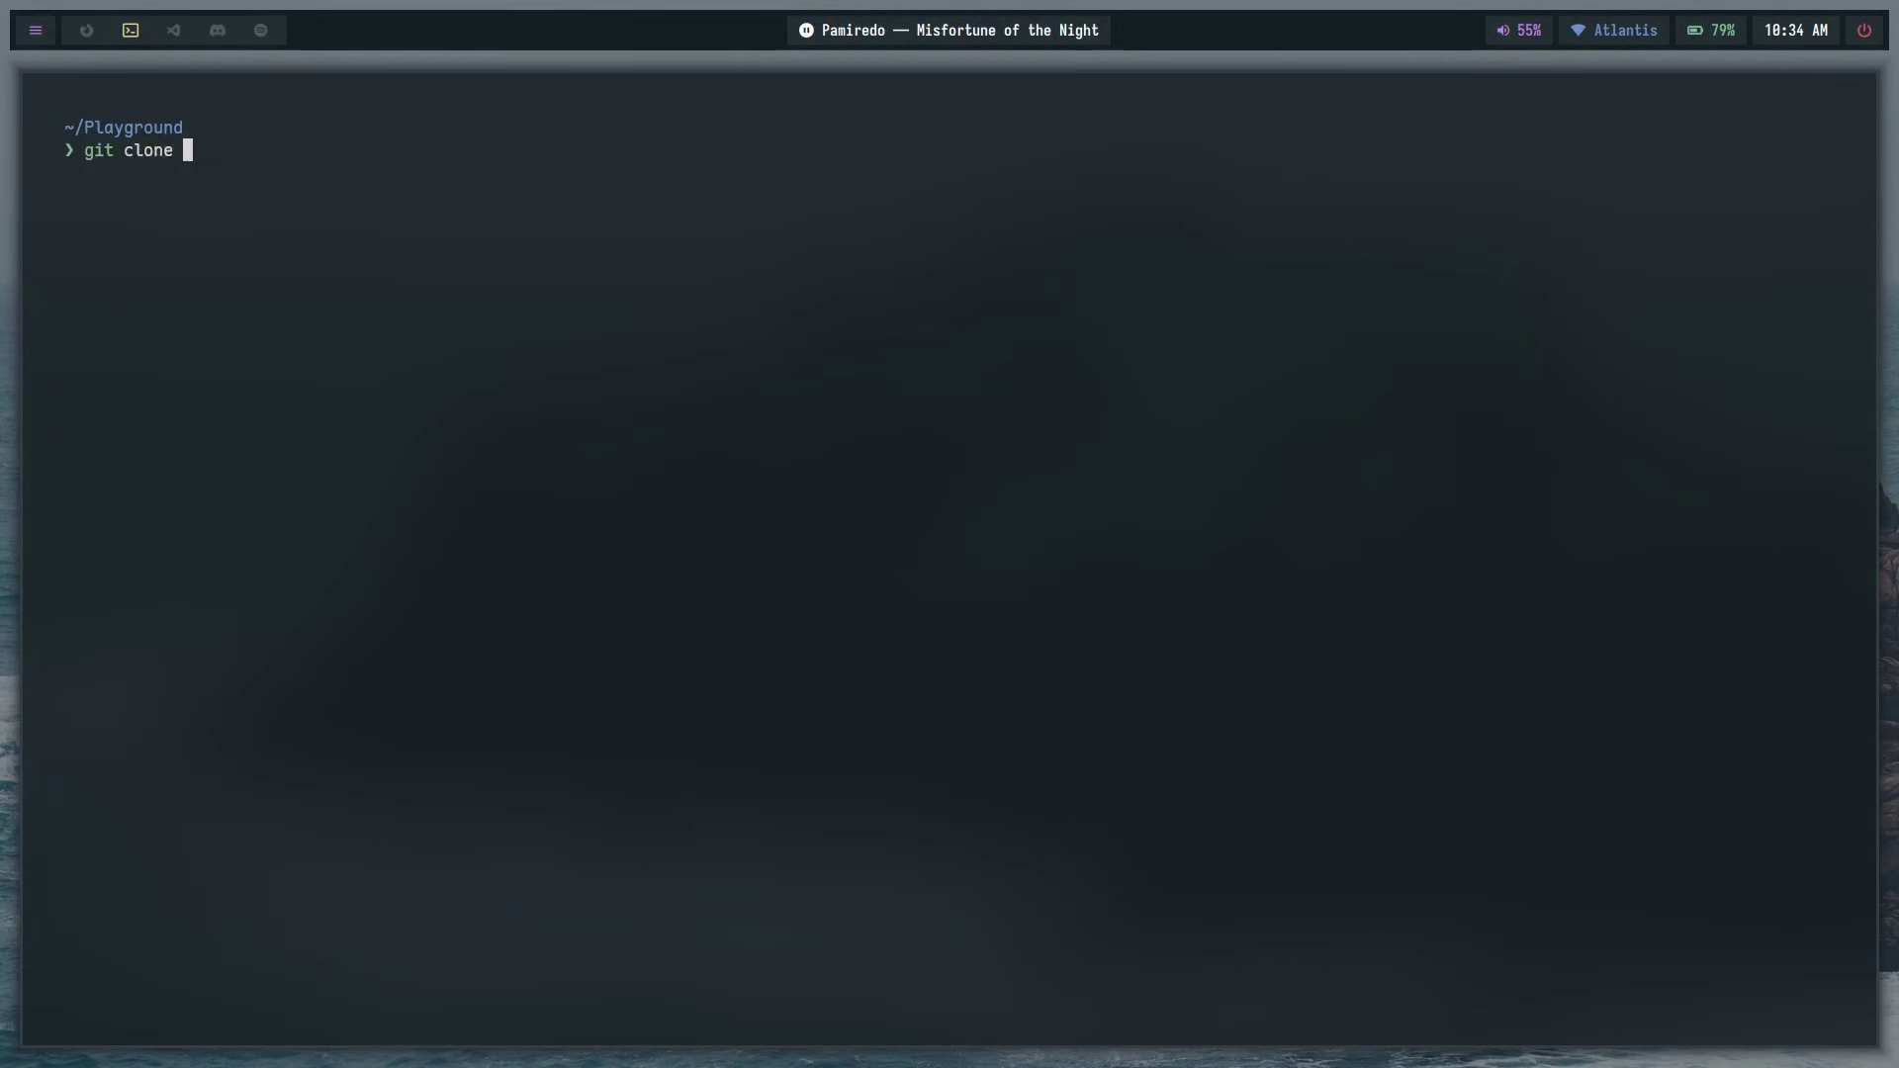
key(ctrl+shift+v)
key(ctrl+c)
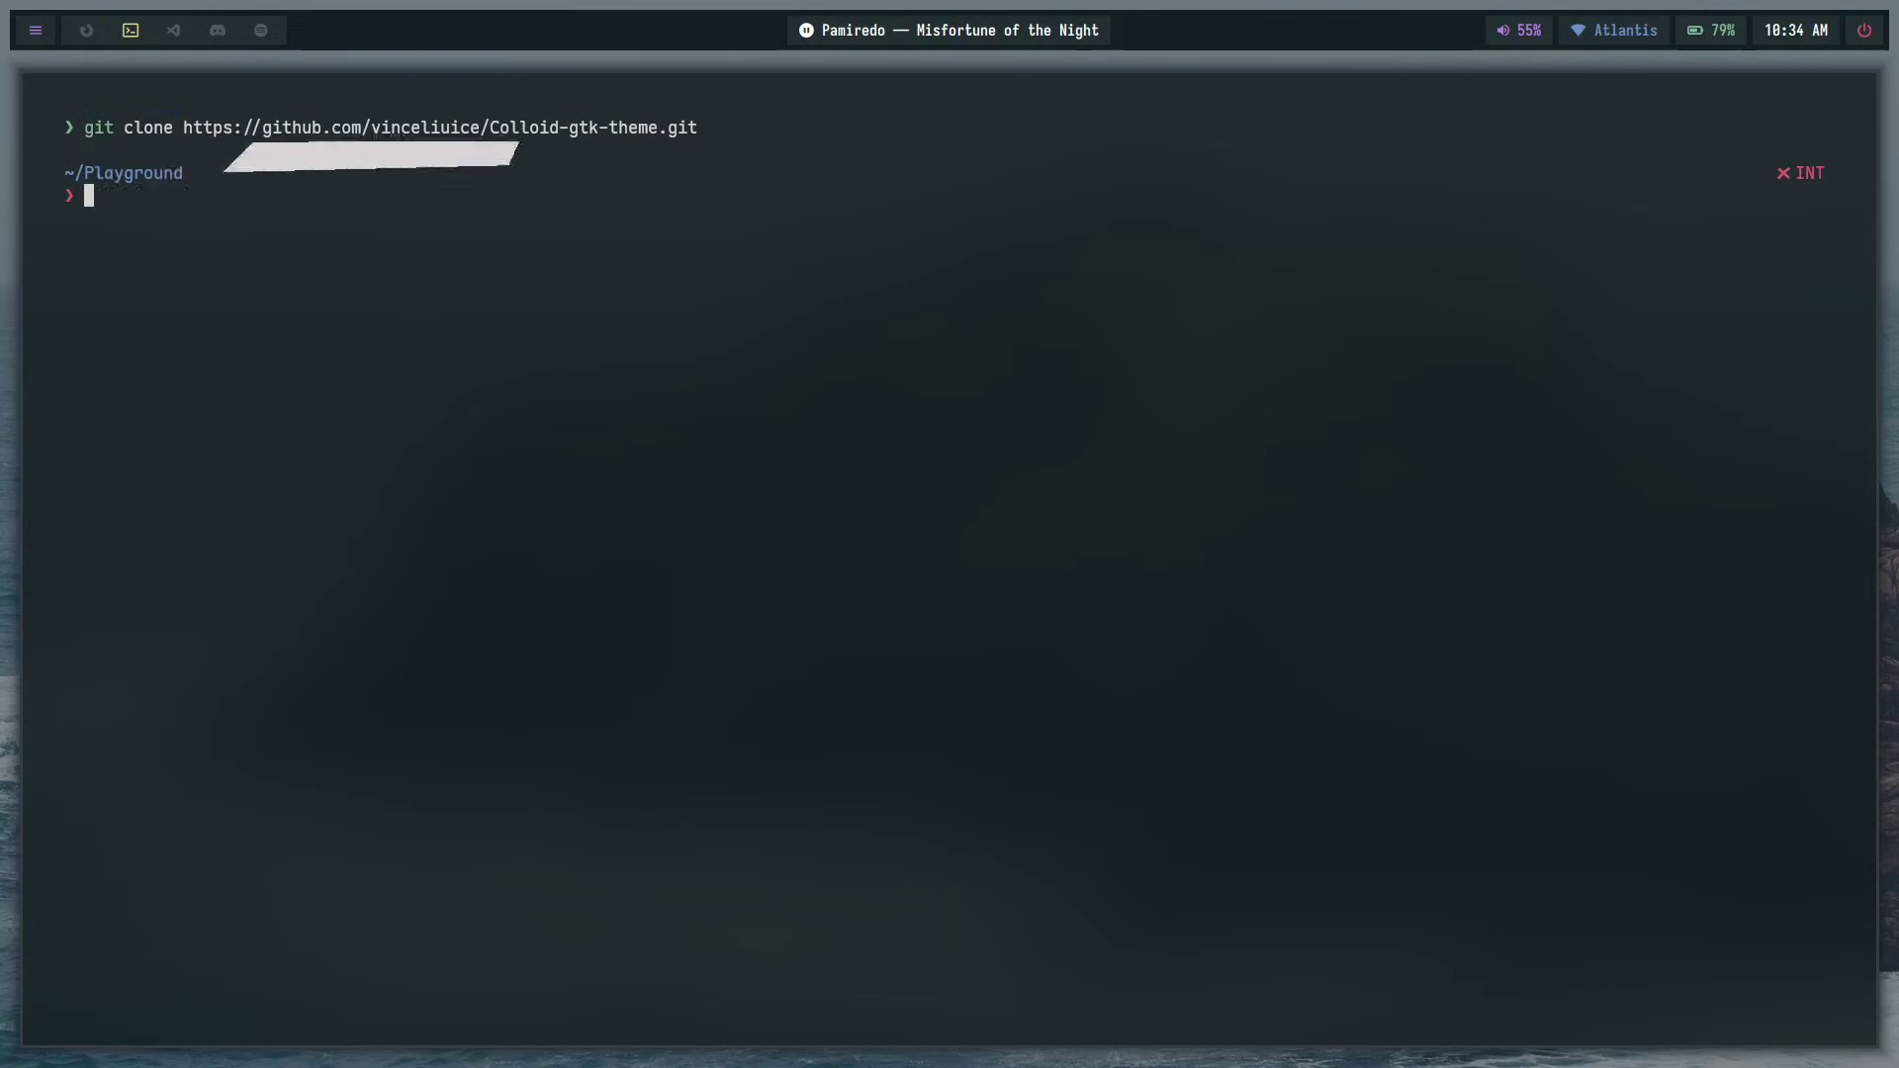
- Enter the Colloid-gtk-theme folder and list its files with ls
text(cd Col)
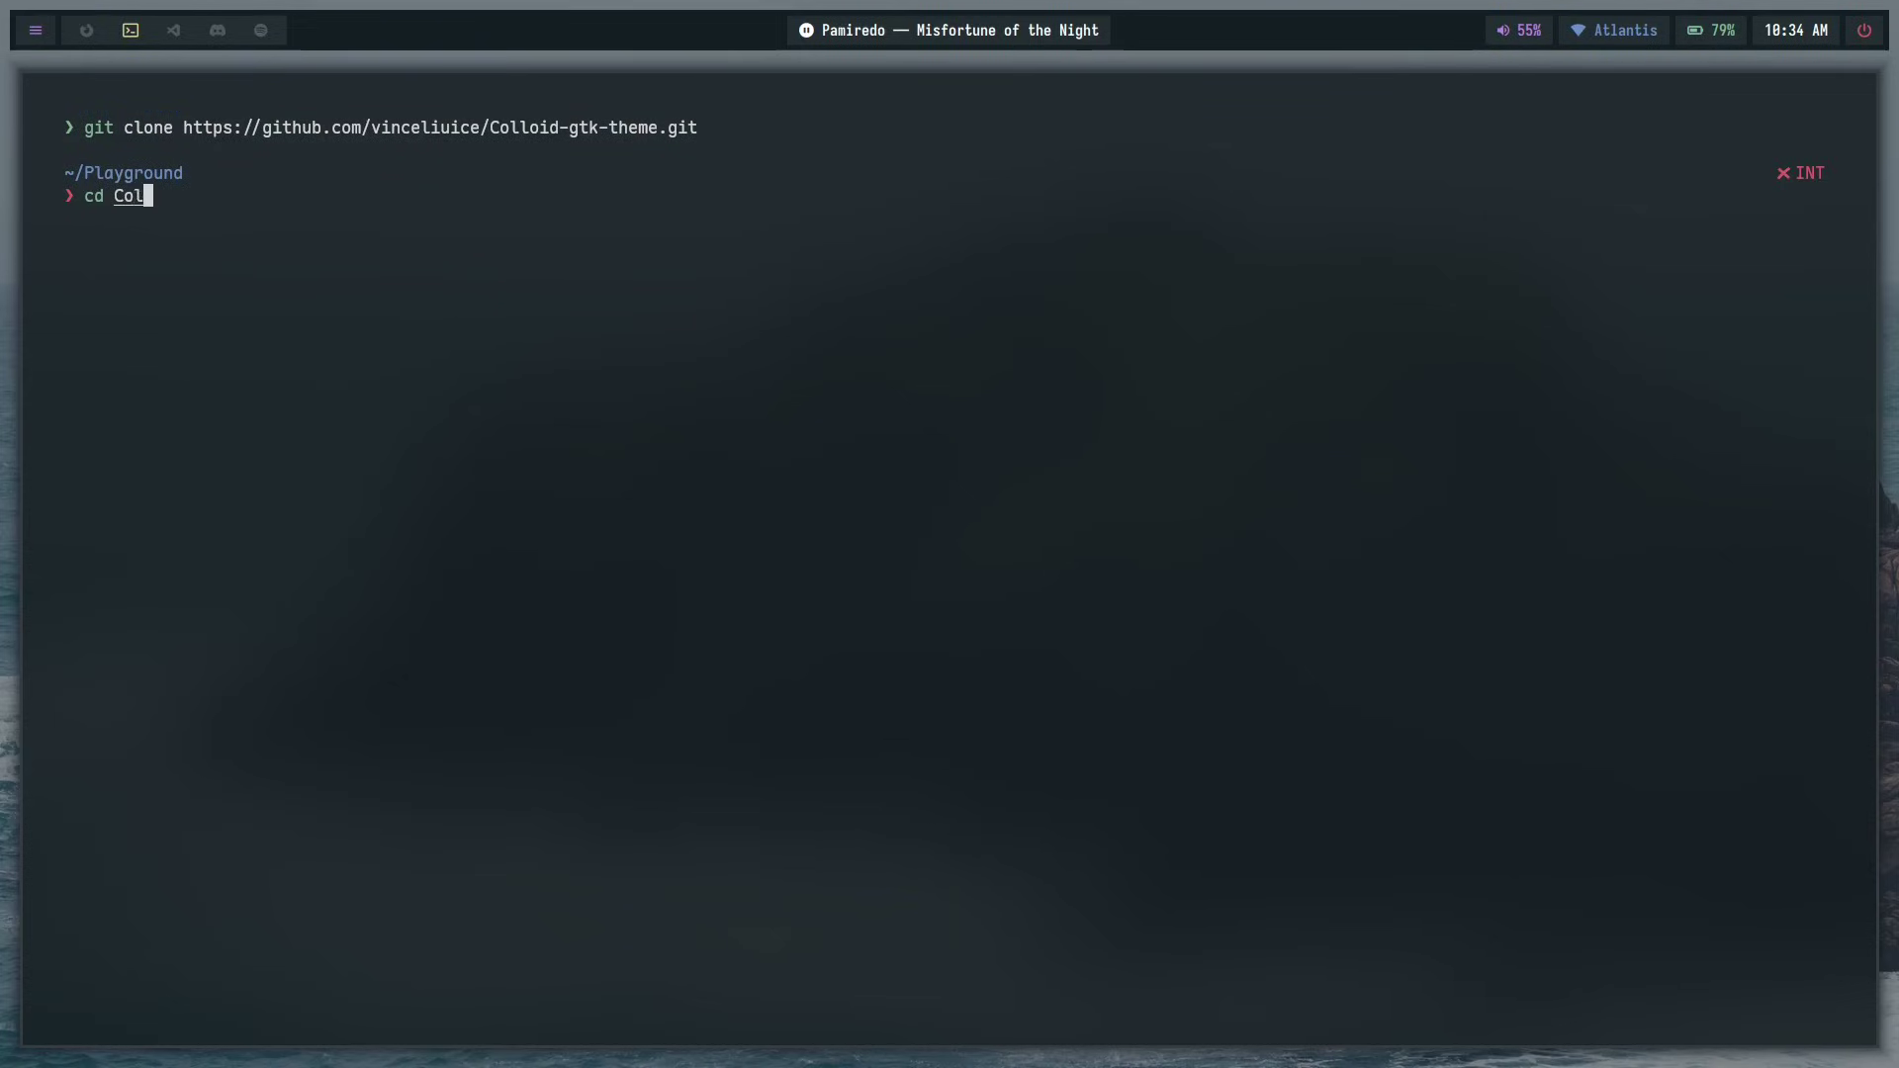
key(Tab)
key(Return)
key(ctrl+l)
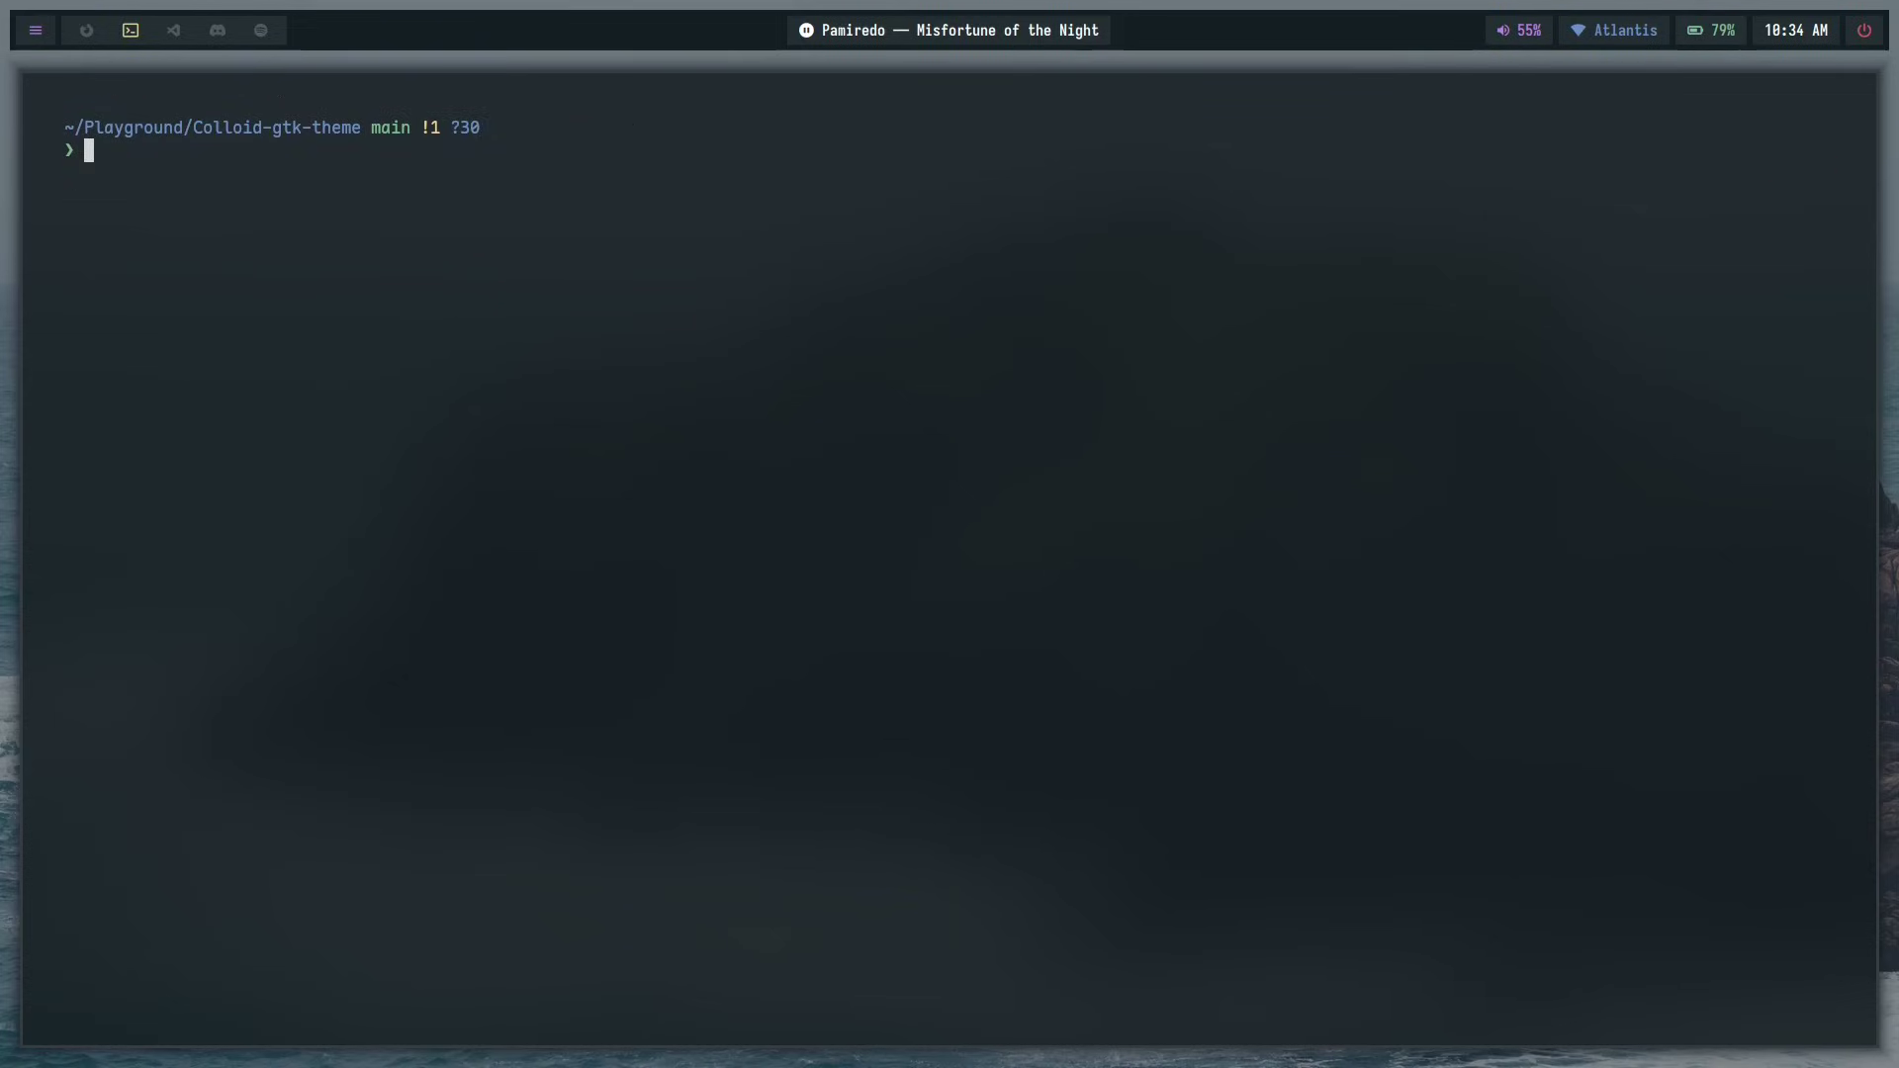
text(ls)
key(Return)
- Highlight the ls output from tweaks.png up to the command, then switch to the browser on workspace 1
drag(537, 415, 41, 115)
click(469, 366)
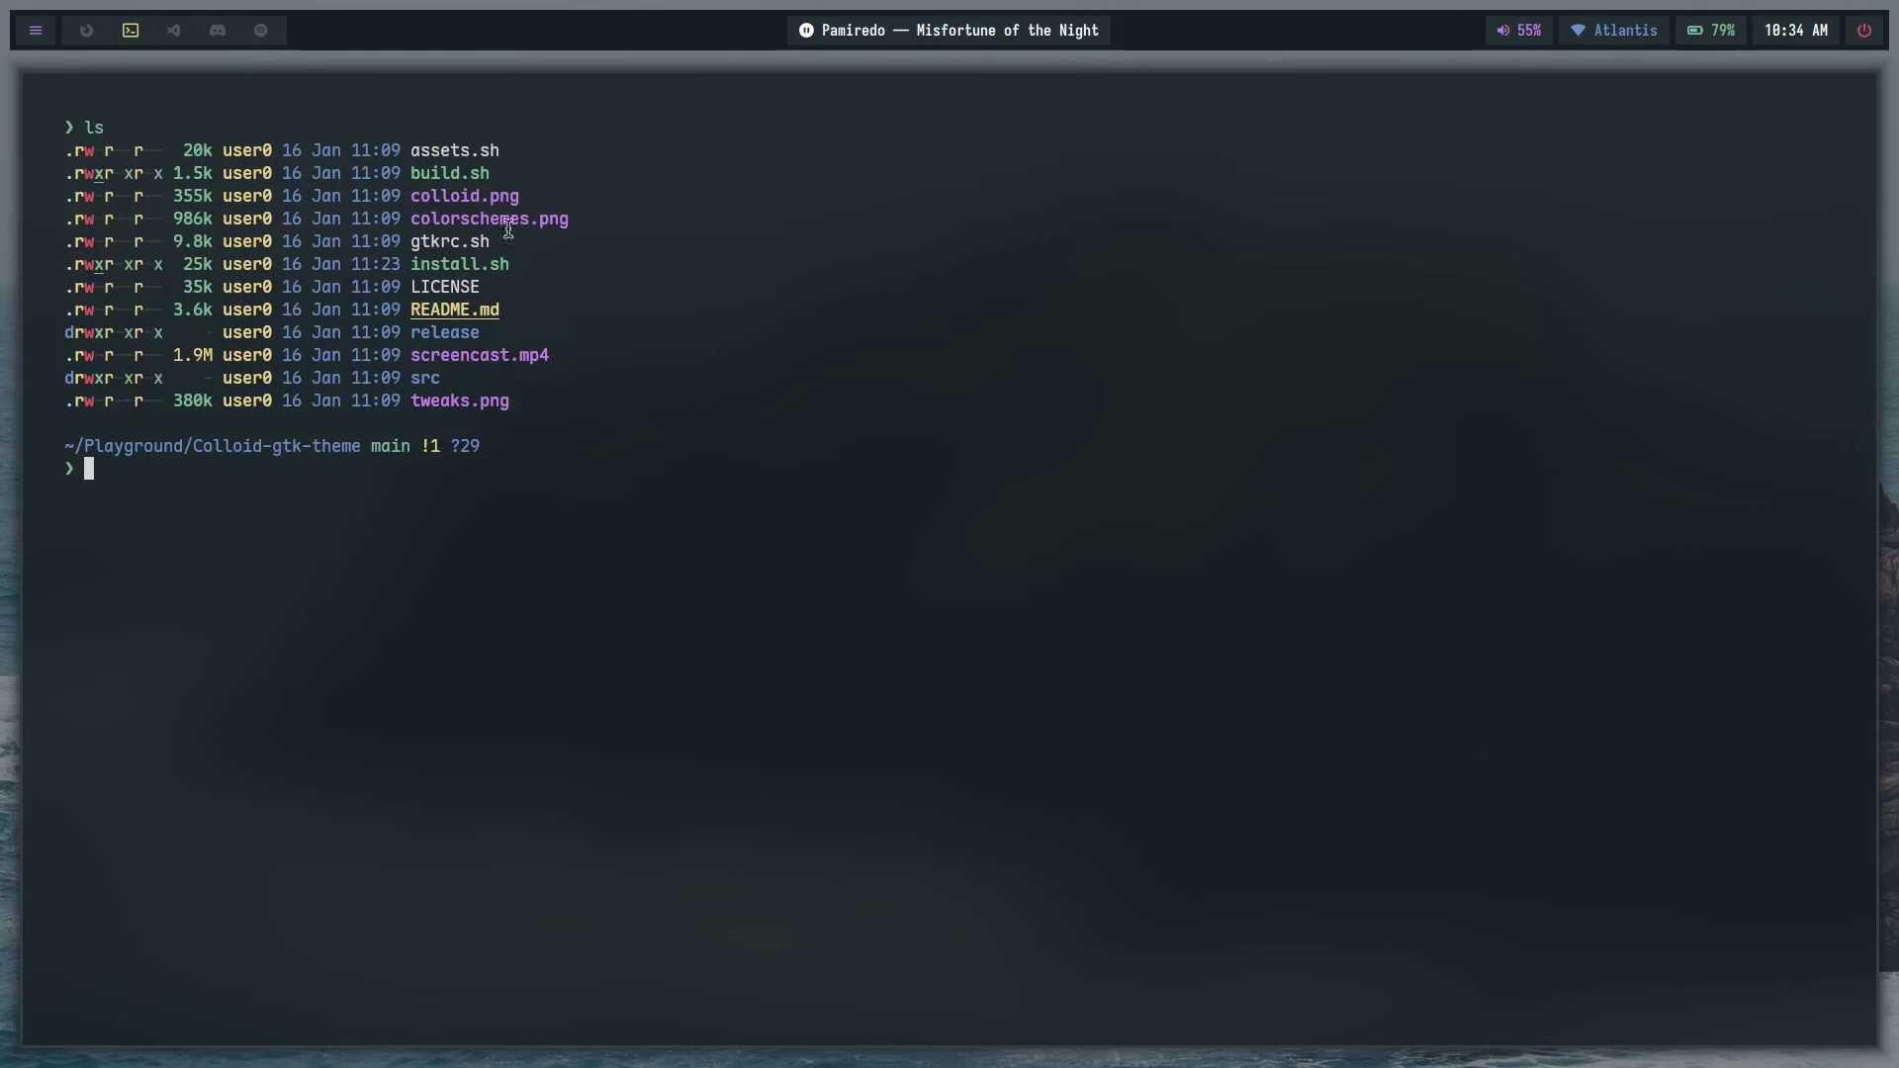
drag(549, 398, 62, 126)
click(254, 244)
key(super+1)
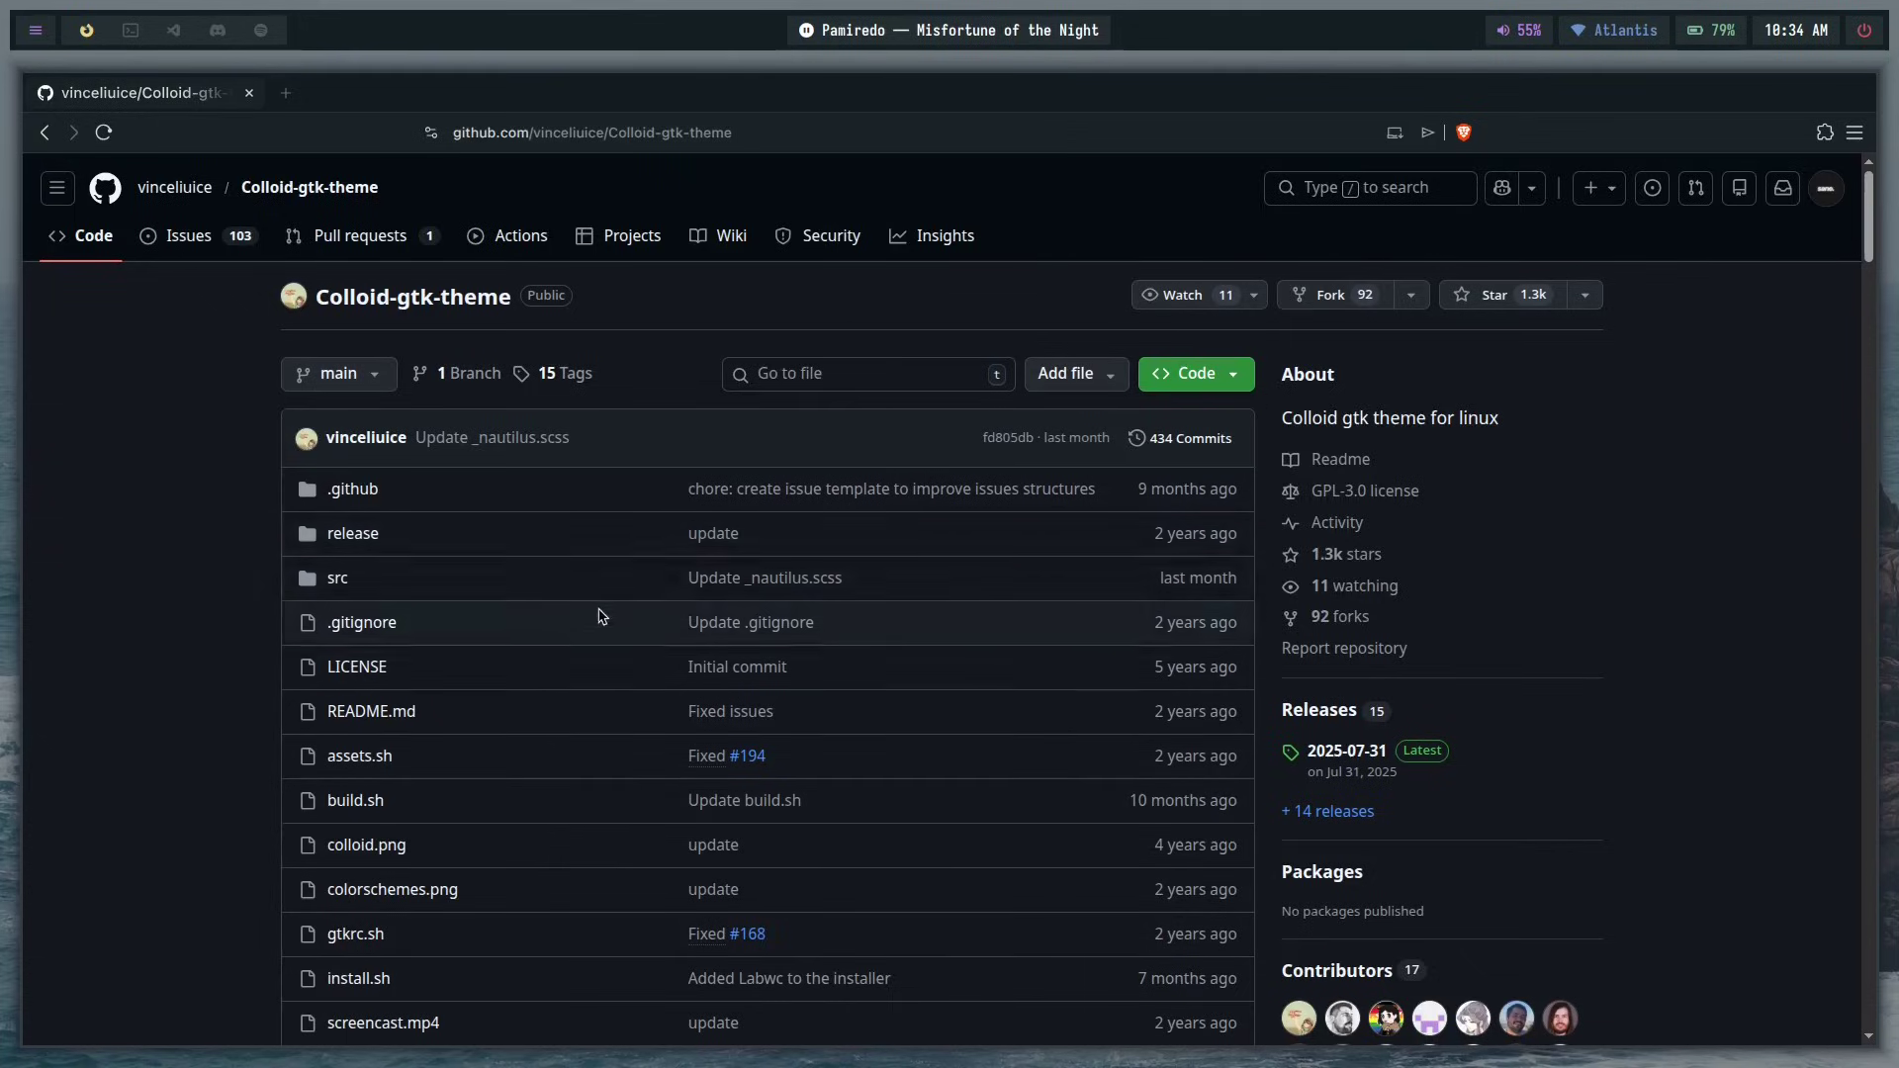
- Switch to workspace 2 to bring the kitty terminal back
key(super+2)
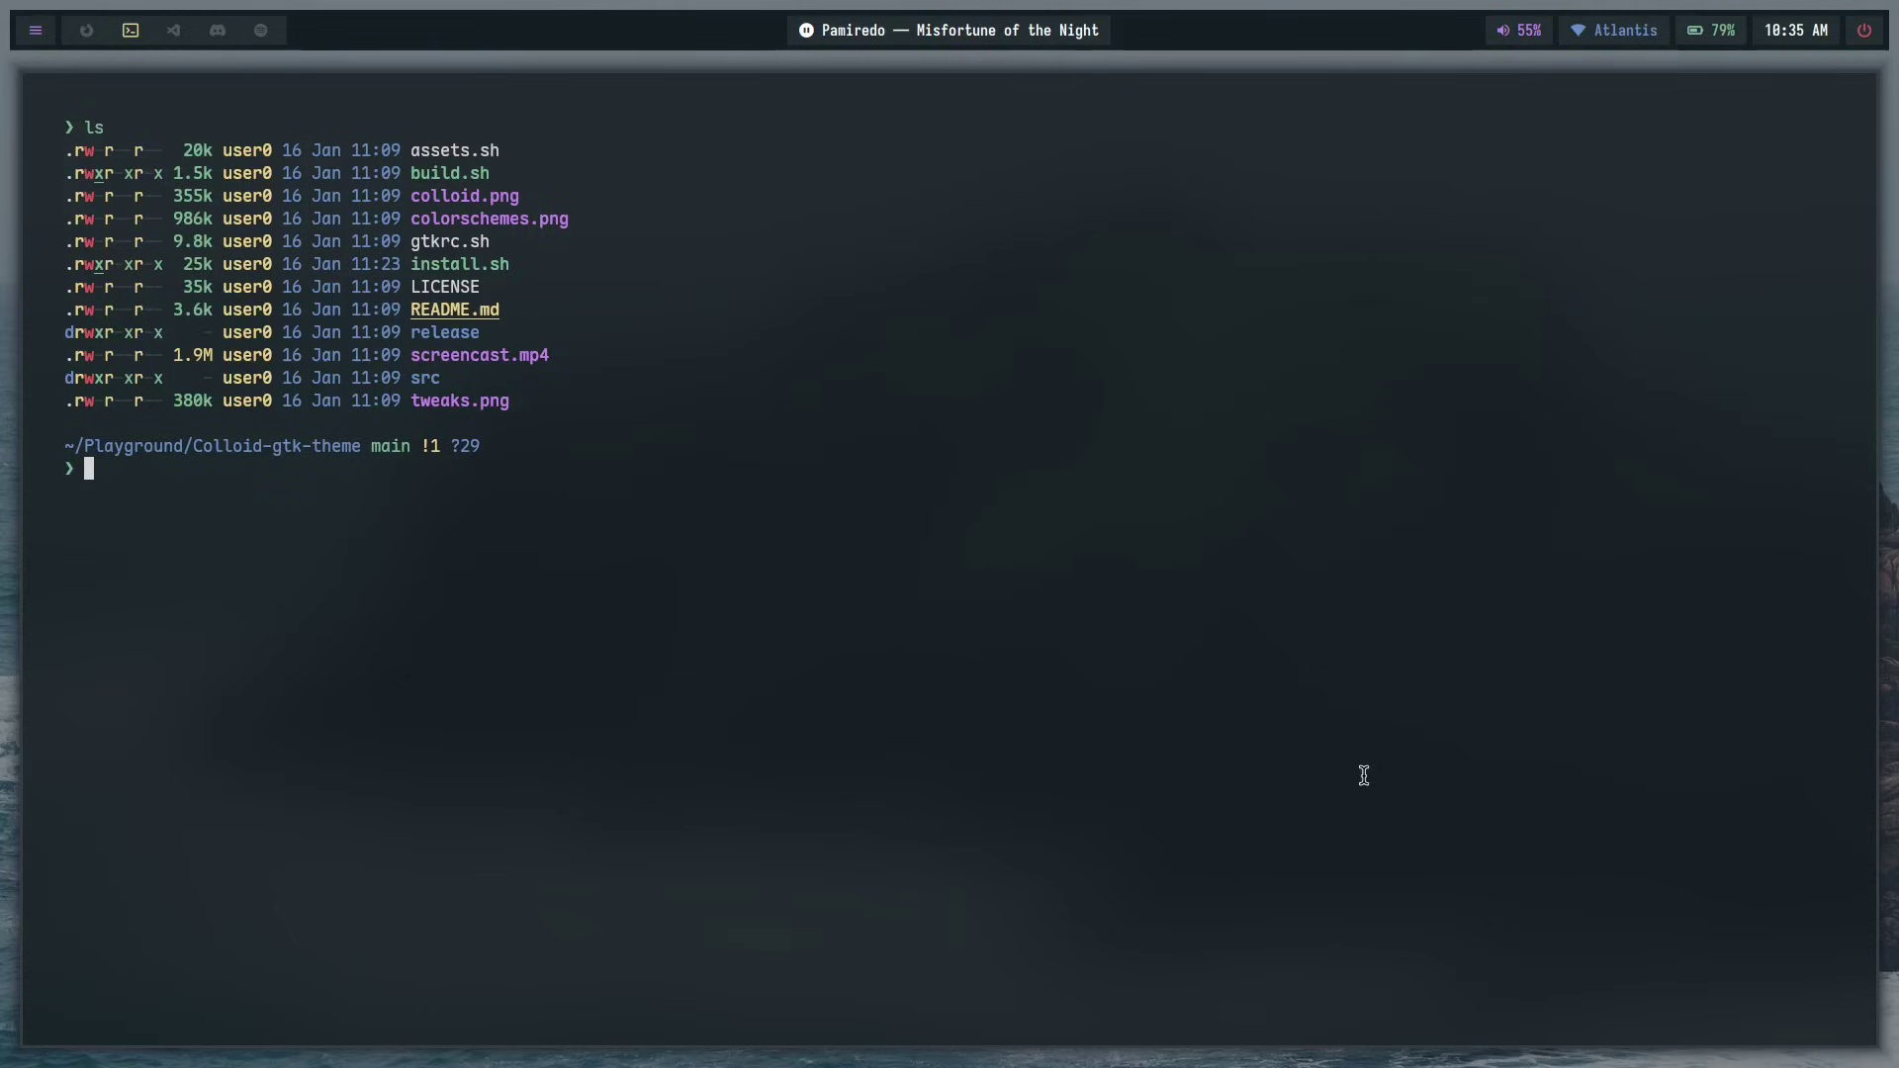
drag(499, 477, 66, 449)
click(186, 468)
- Launch nwg-look via 'nwg', apply Graphite-Dark-compact, and close the window
key(super+d)
text(nwg)
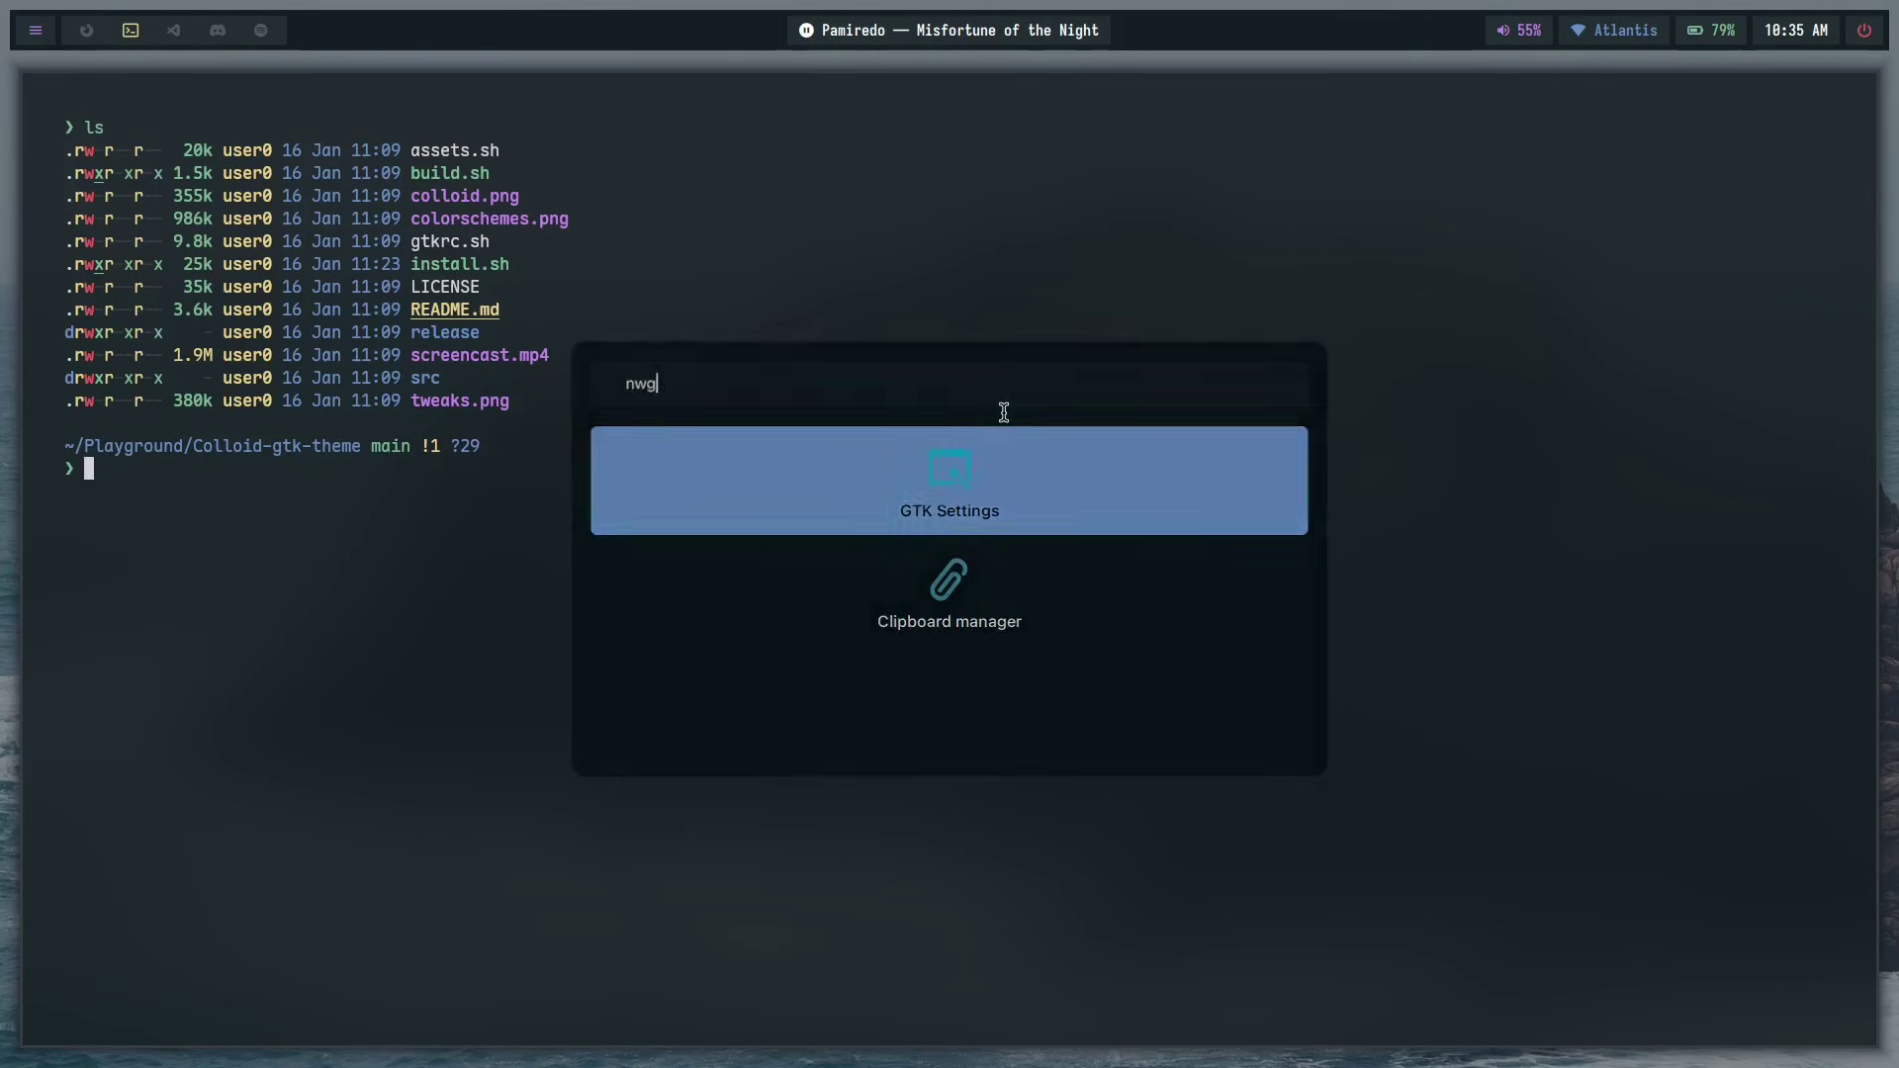
key(Return)
click(1182, 287)
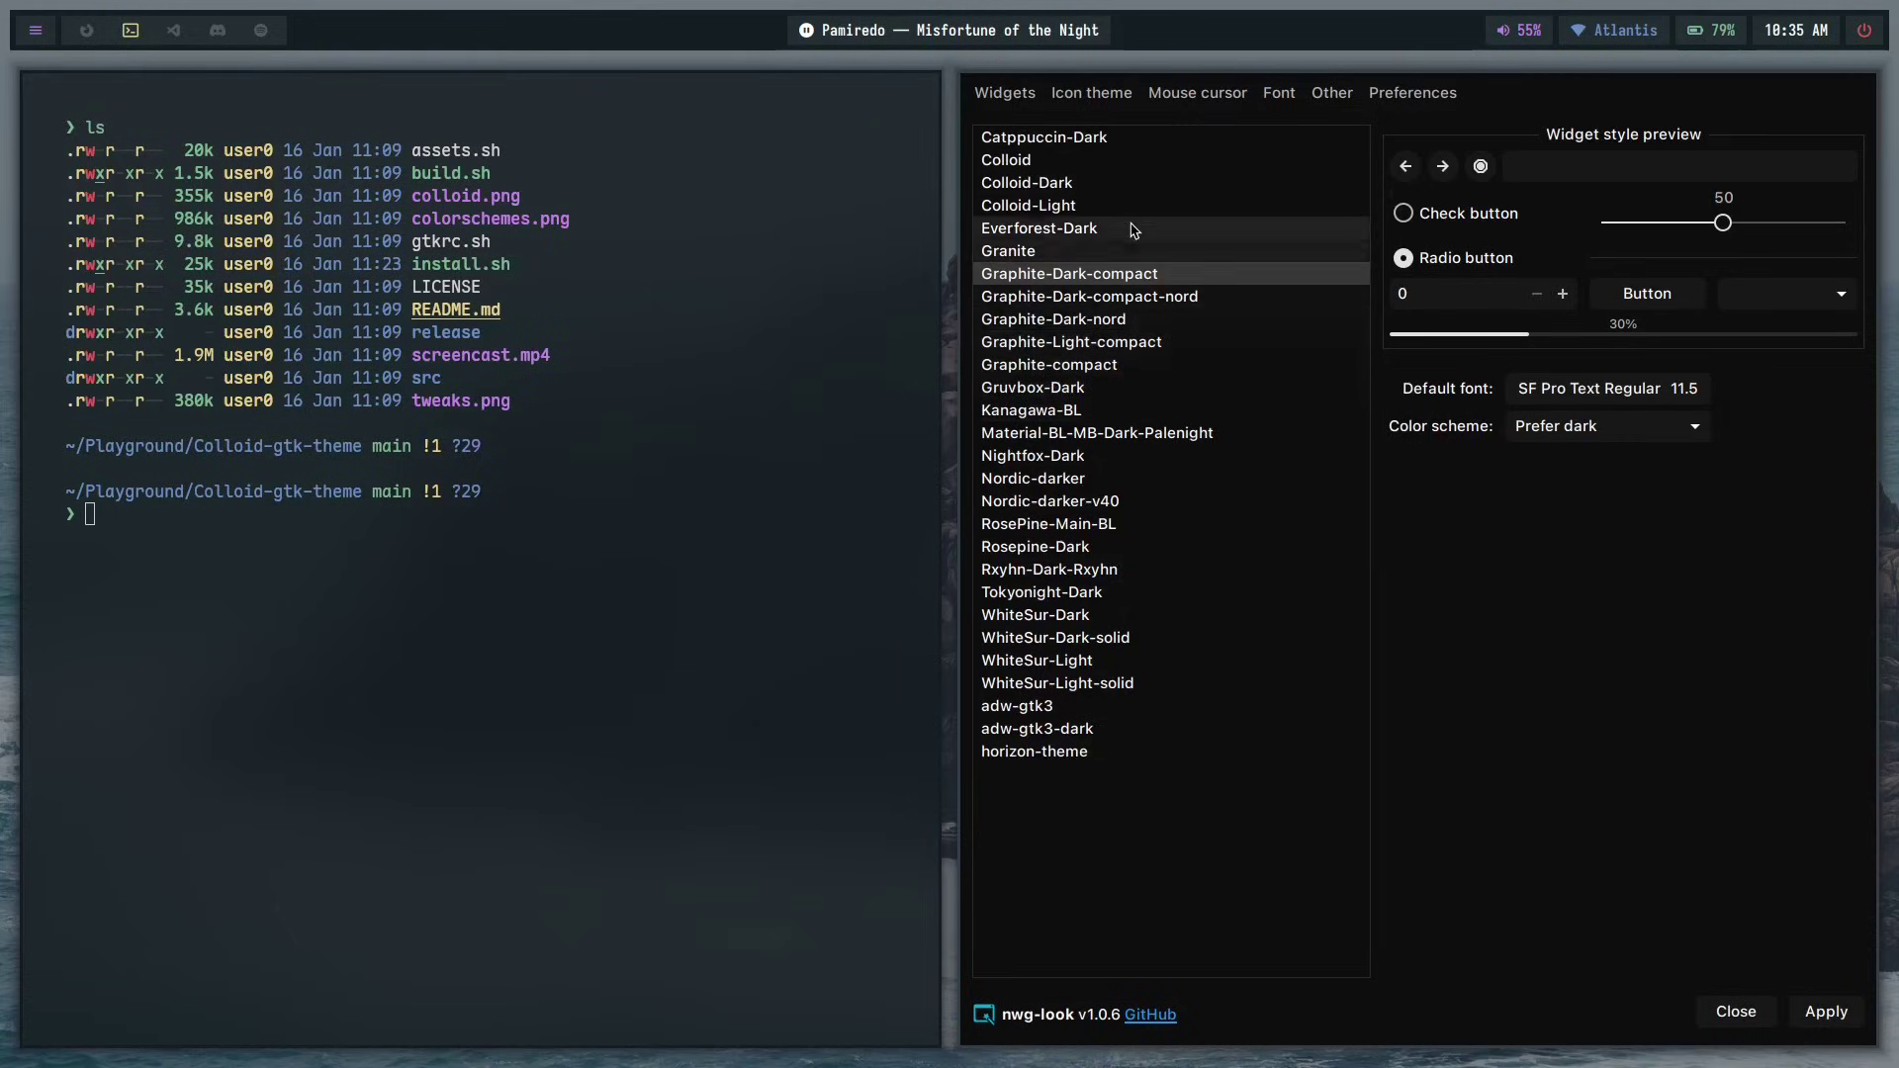
key(super+q)
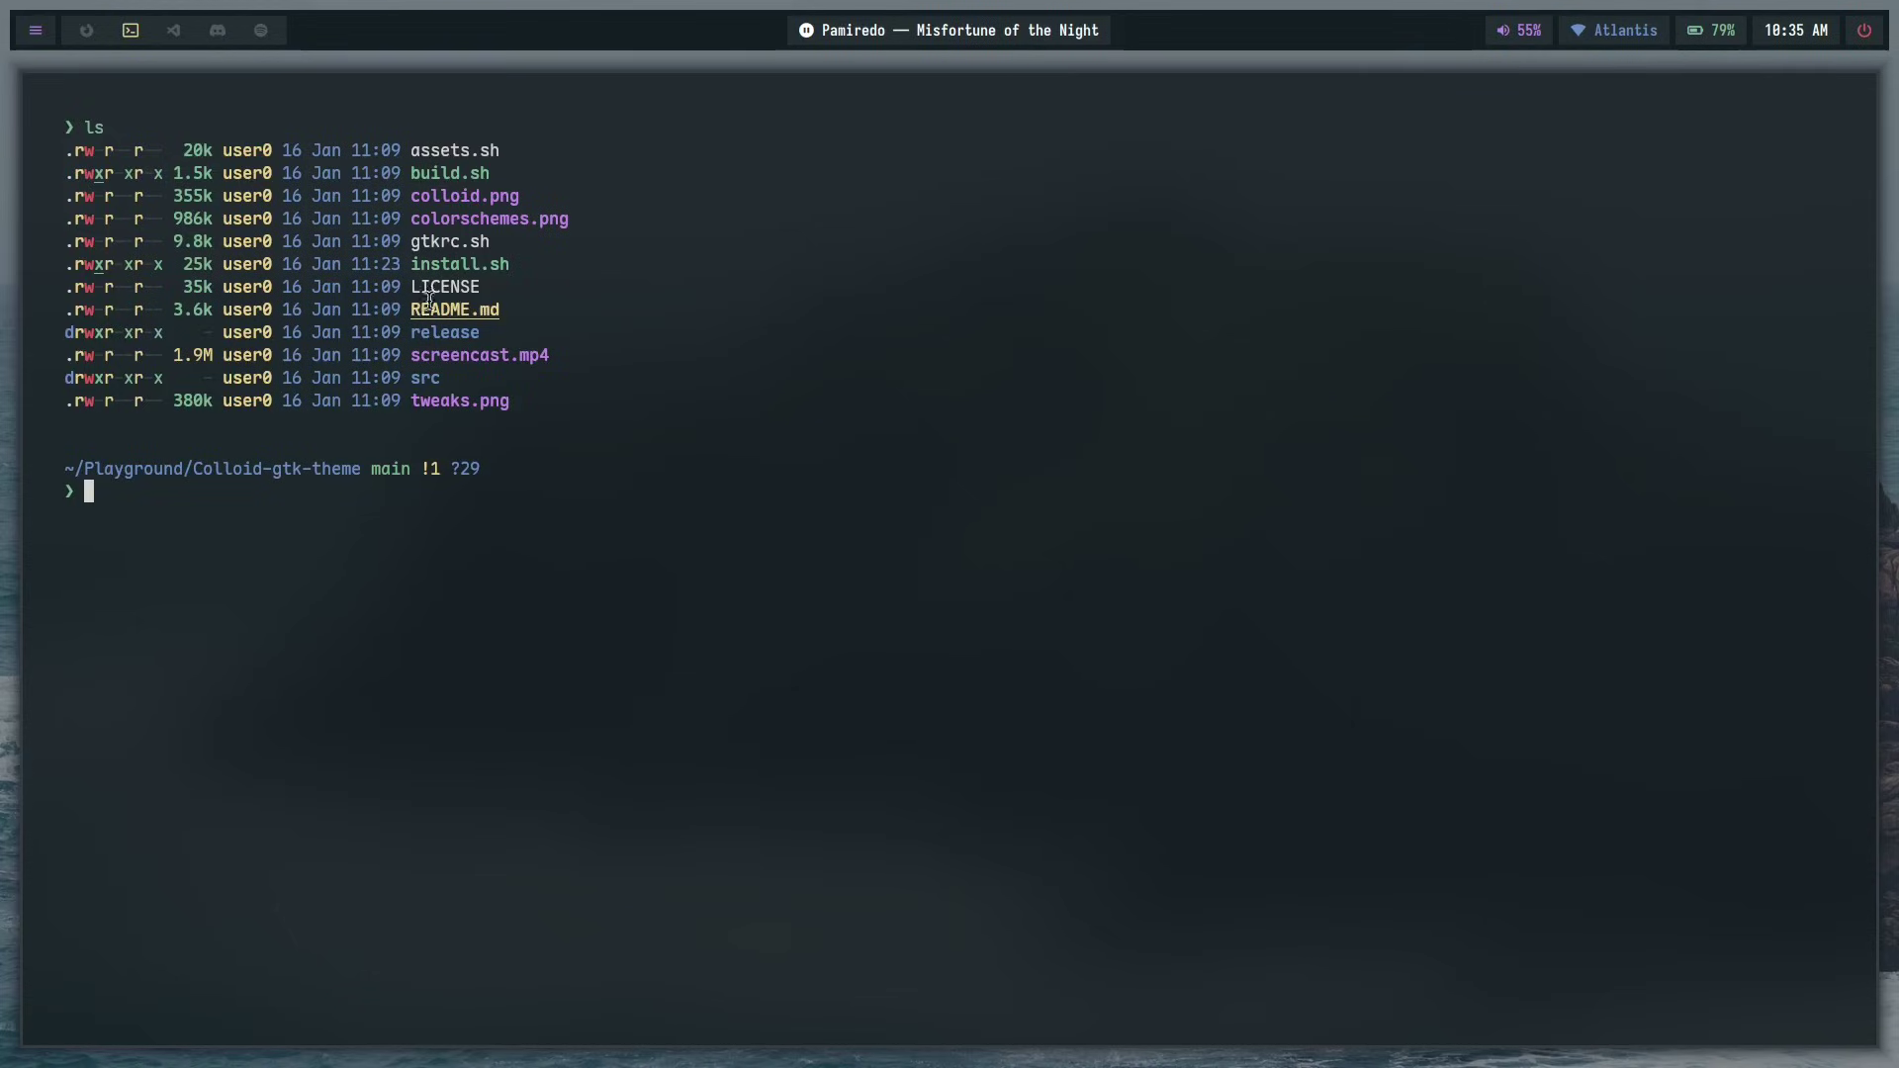
- Switch to empty workspace 3 so only the rocky-coast wallpaper and top bar show
key(super+3)
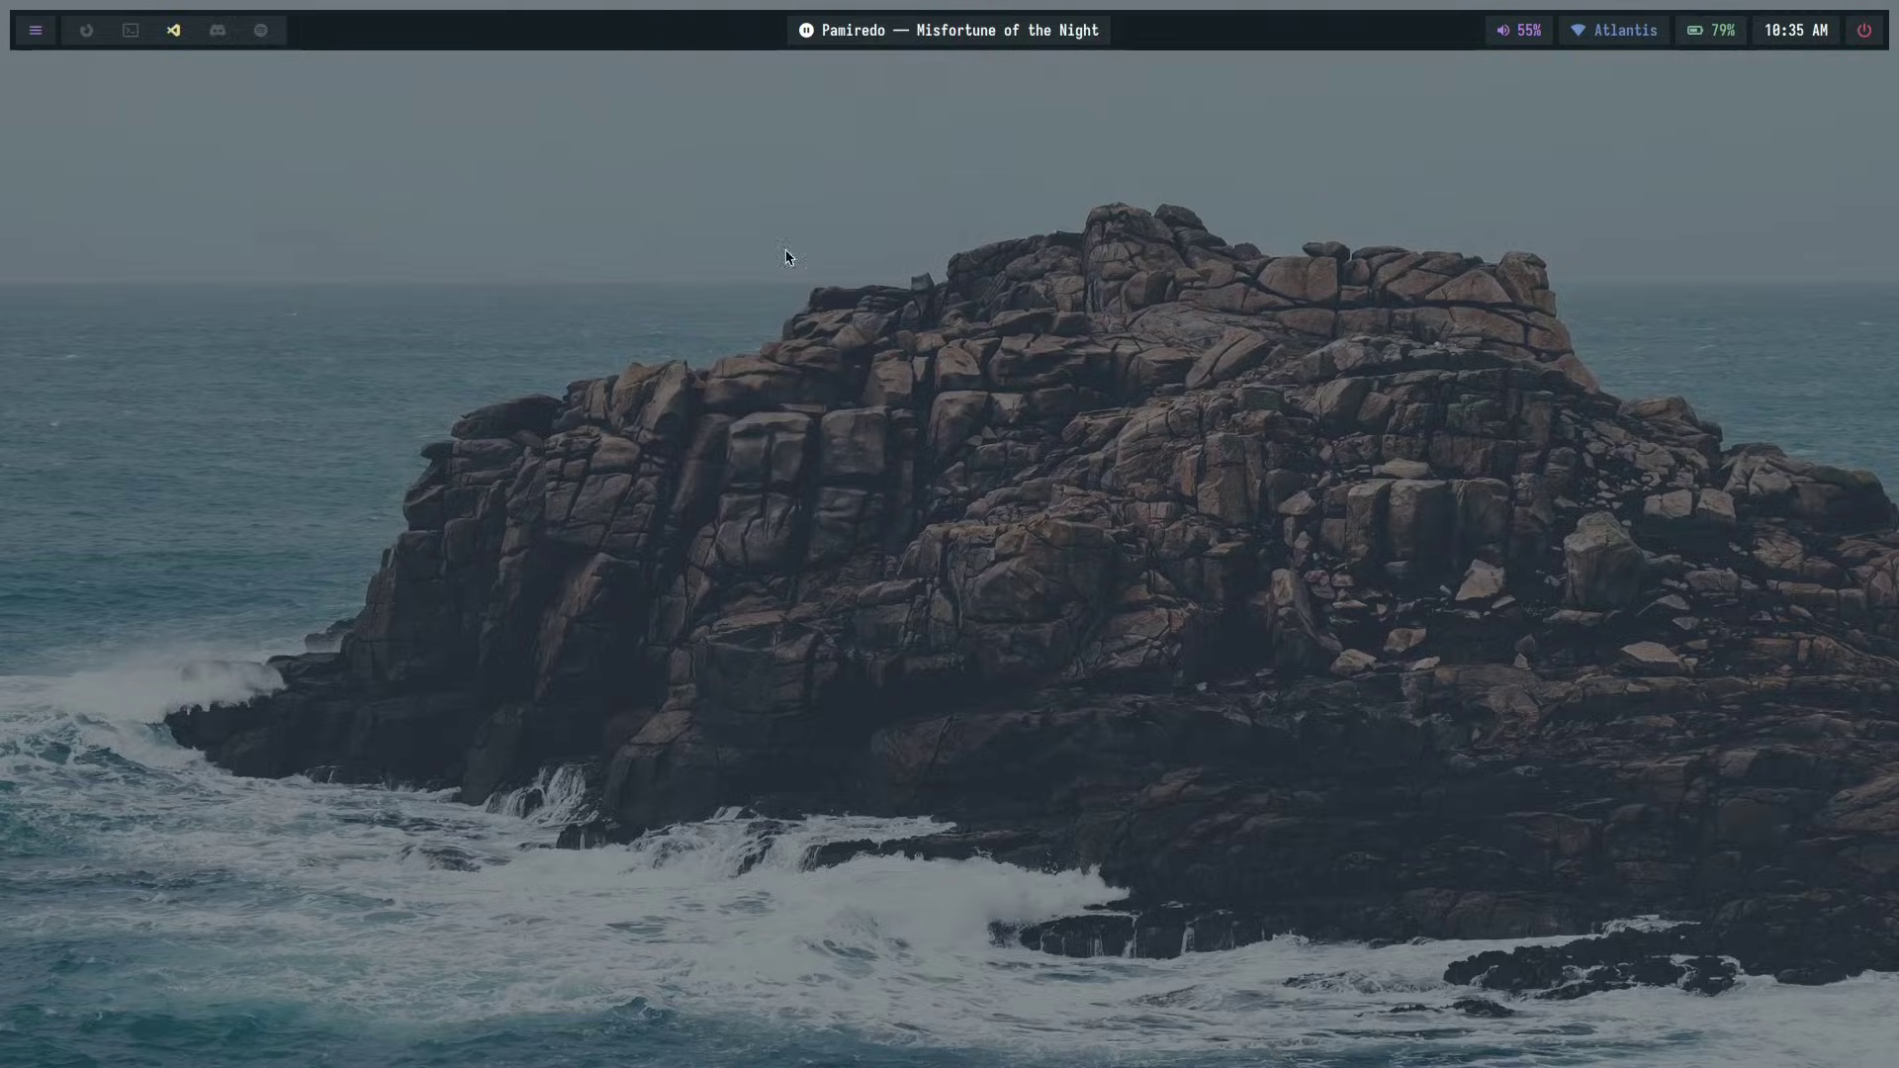
- Run nitch in a new kitty terminal to show the system info summary
key(super+Return)
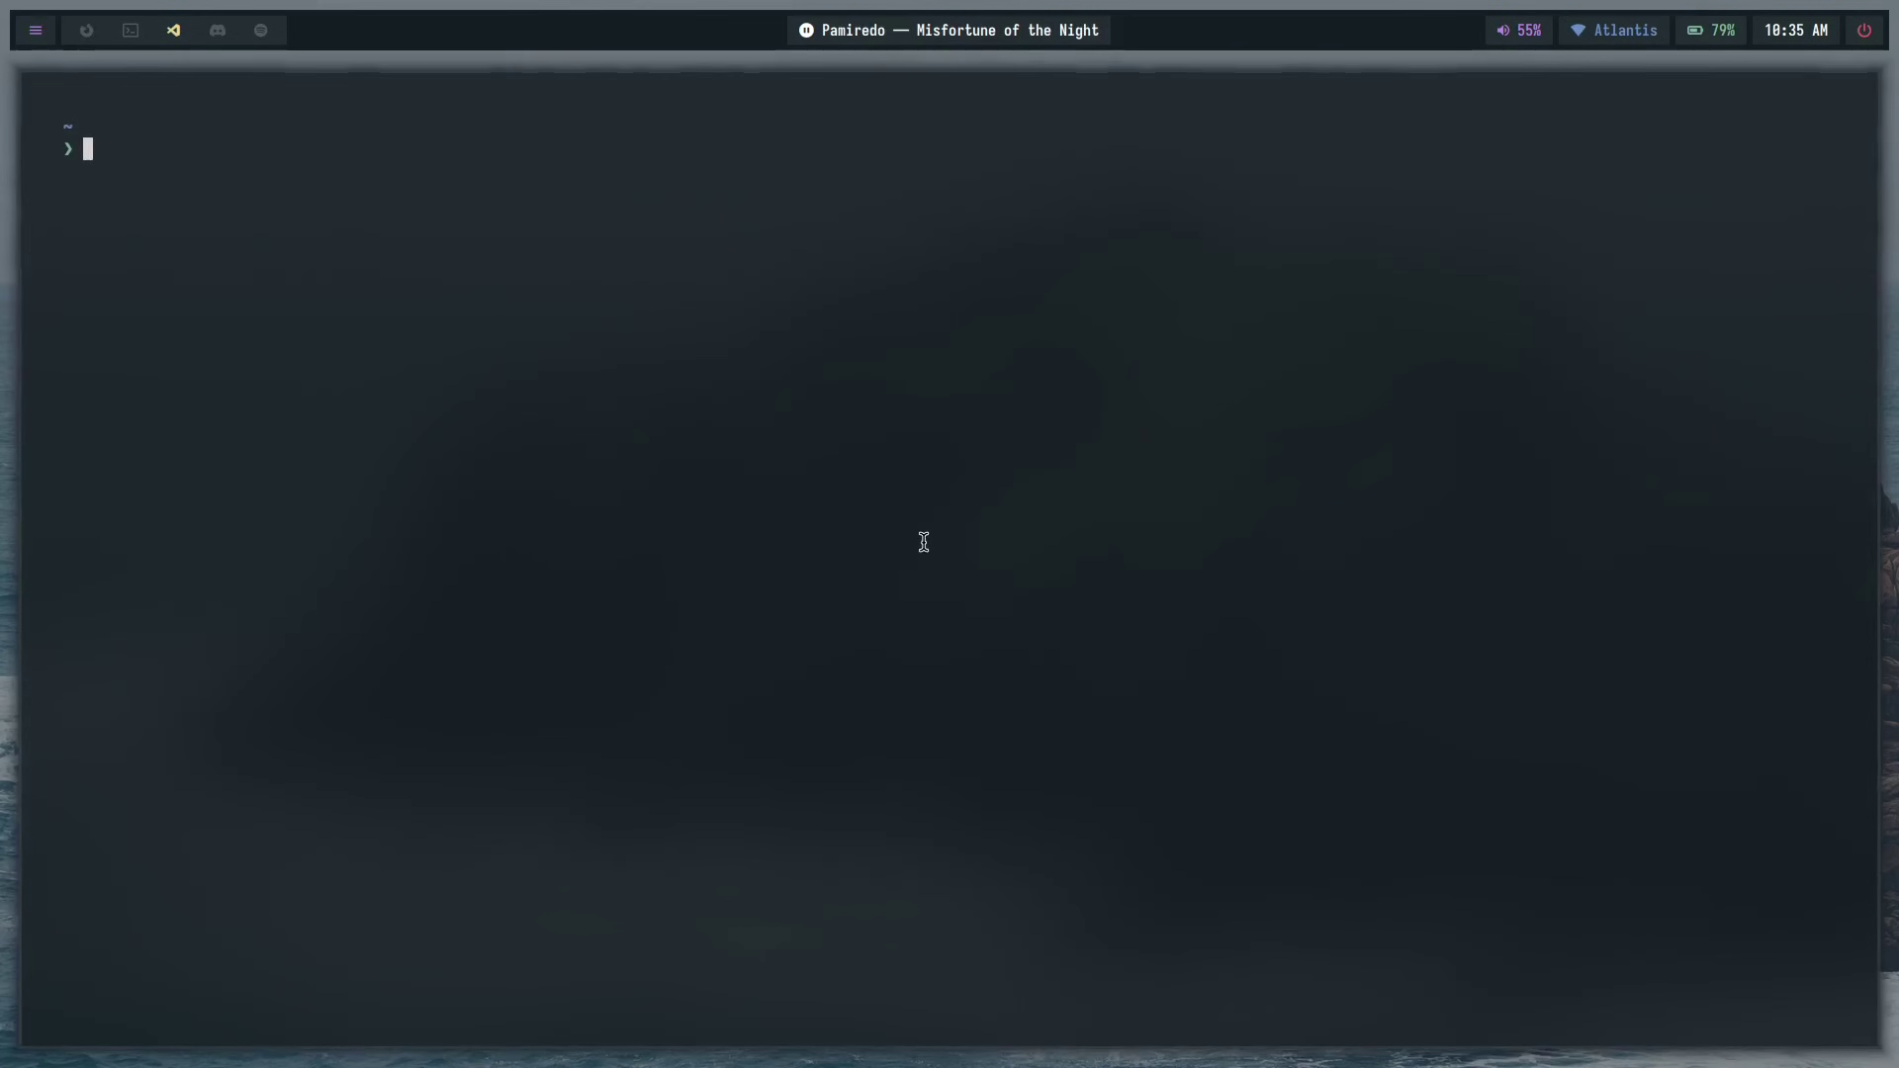
text(nitch)
key(Return)
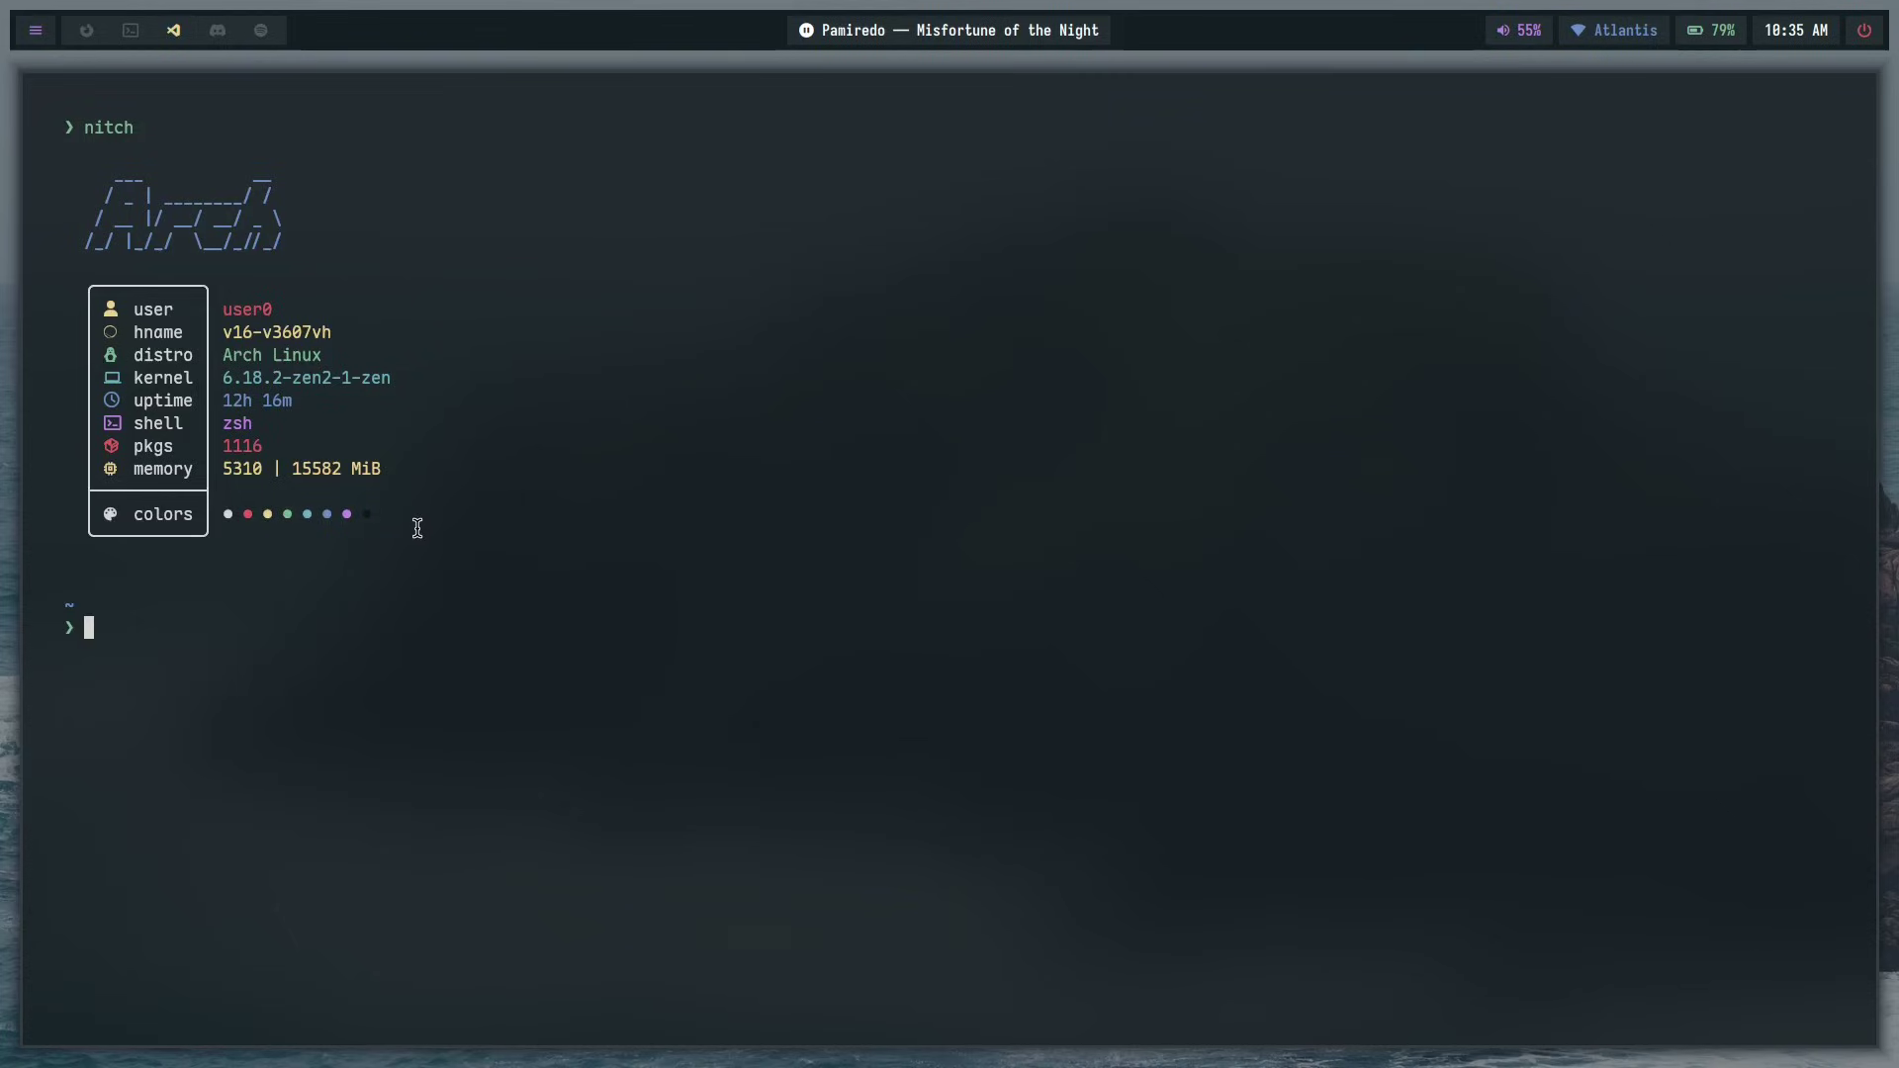
drag(397, 519, 217, 522)
click(267, 516)
- Build the command 'nvim .config/kitty/colors/custom/anime.conf' using Tab completion
text(nvim .config/kitty/)
key(Tab)
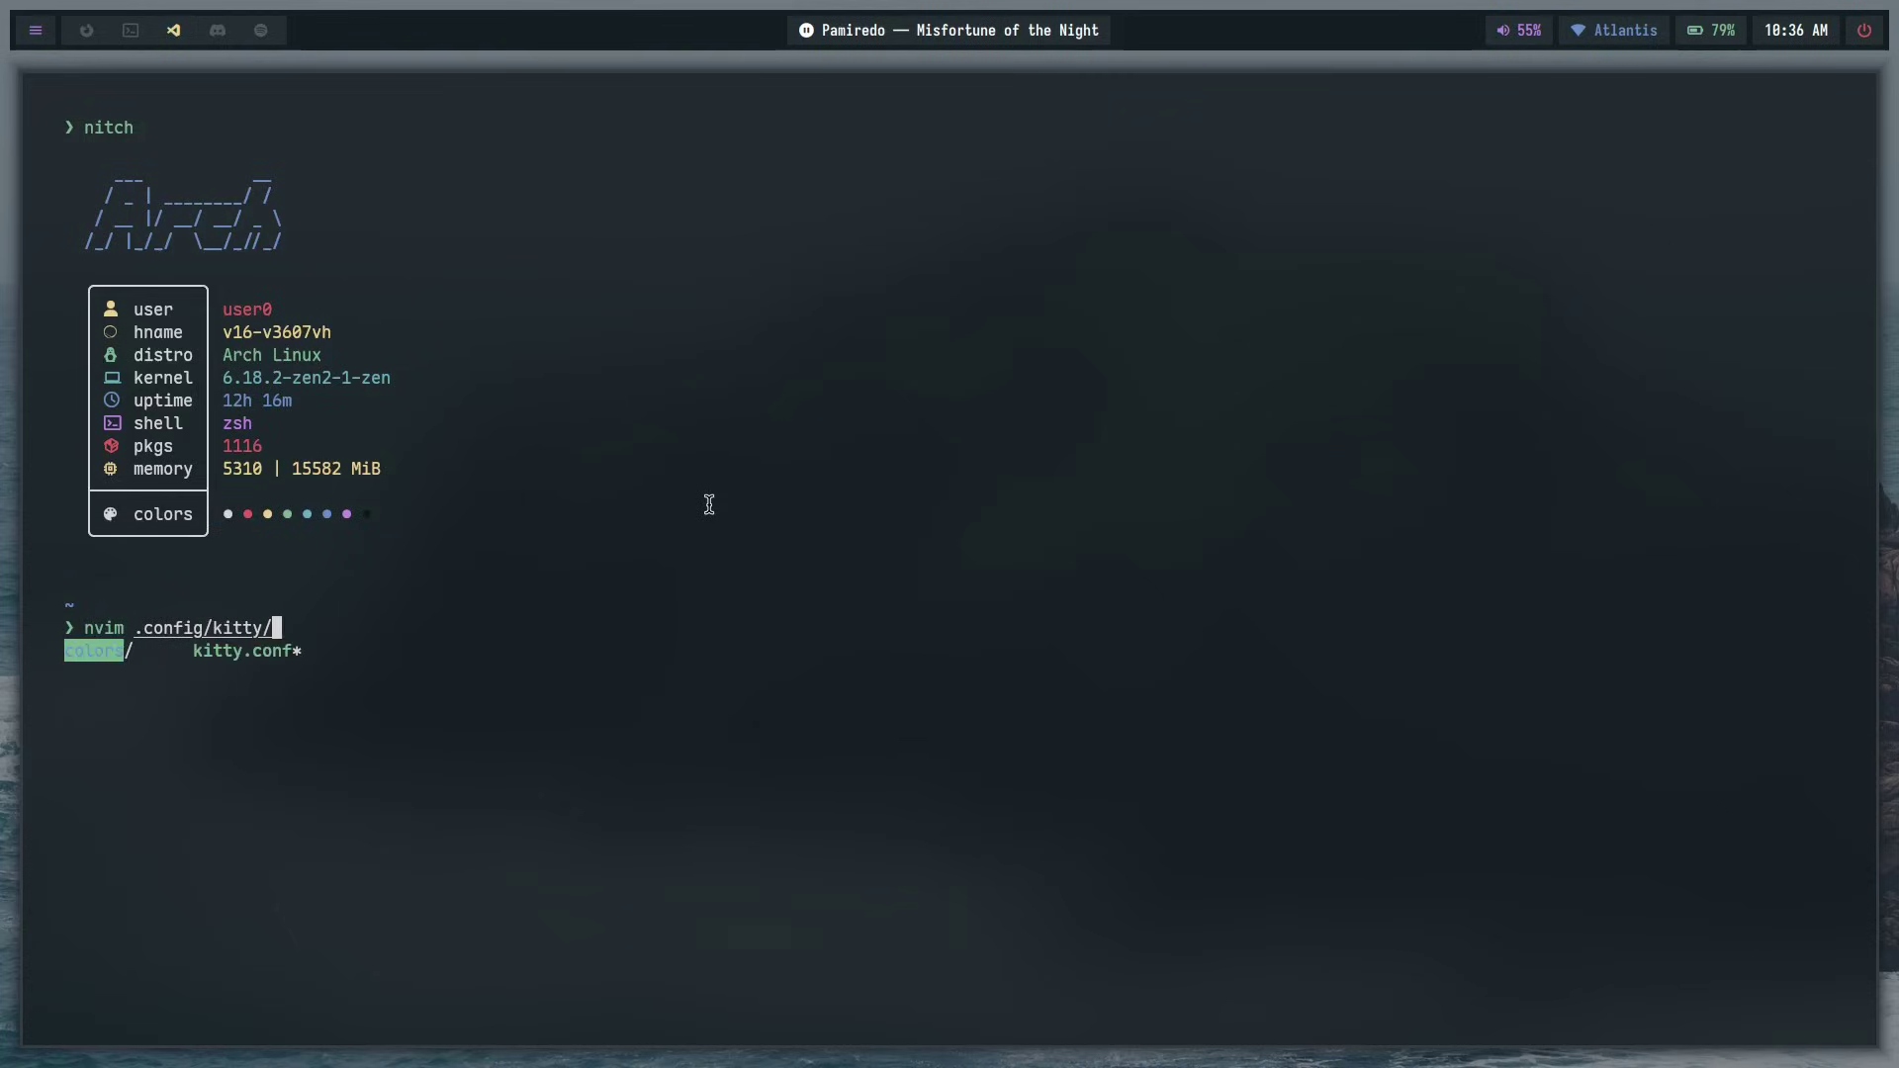
key(Tab)
key(Return)
text(custom/)
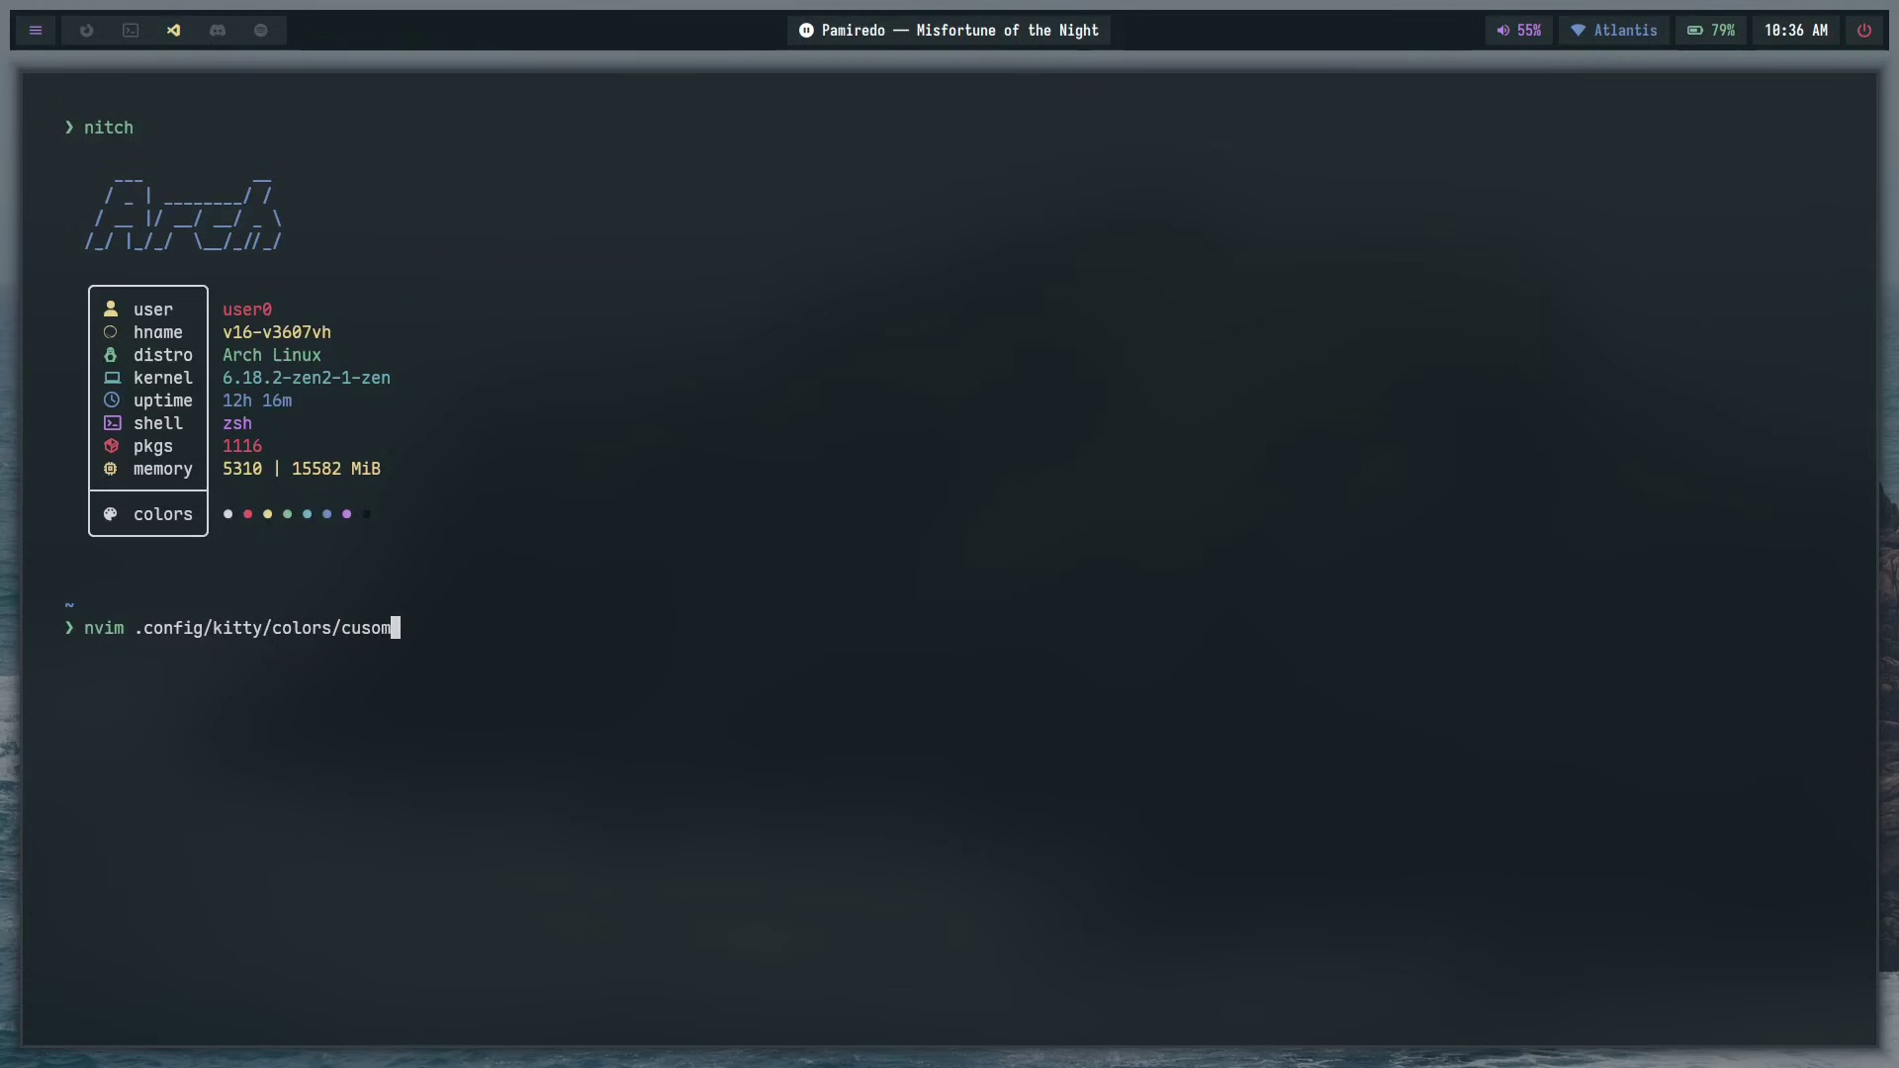
key(Tab)
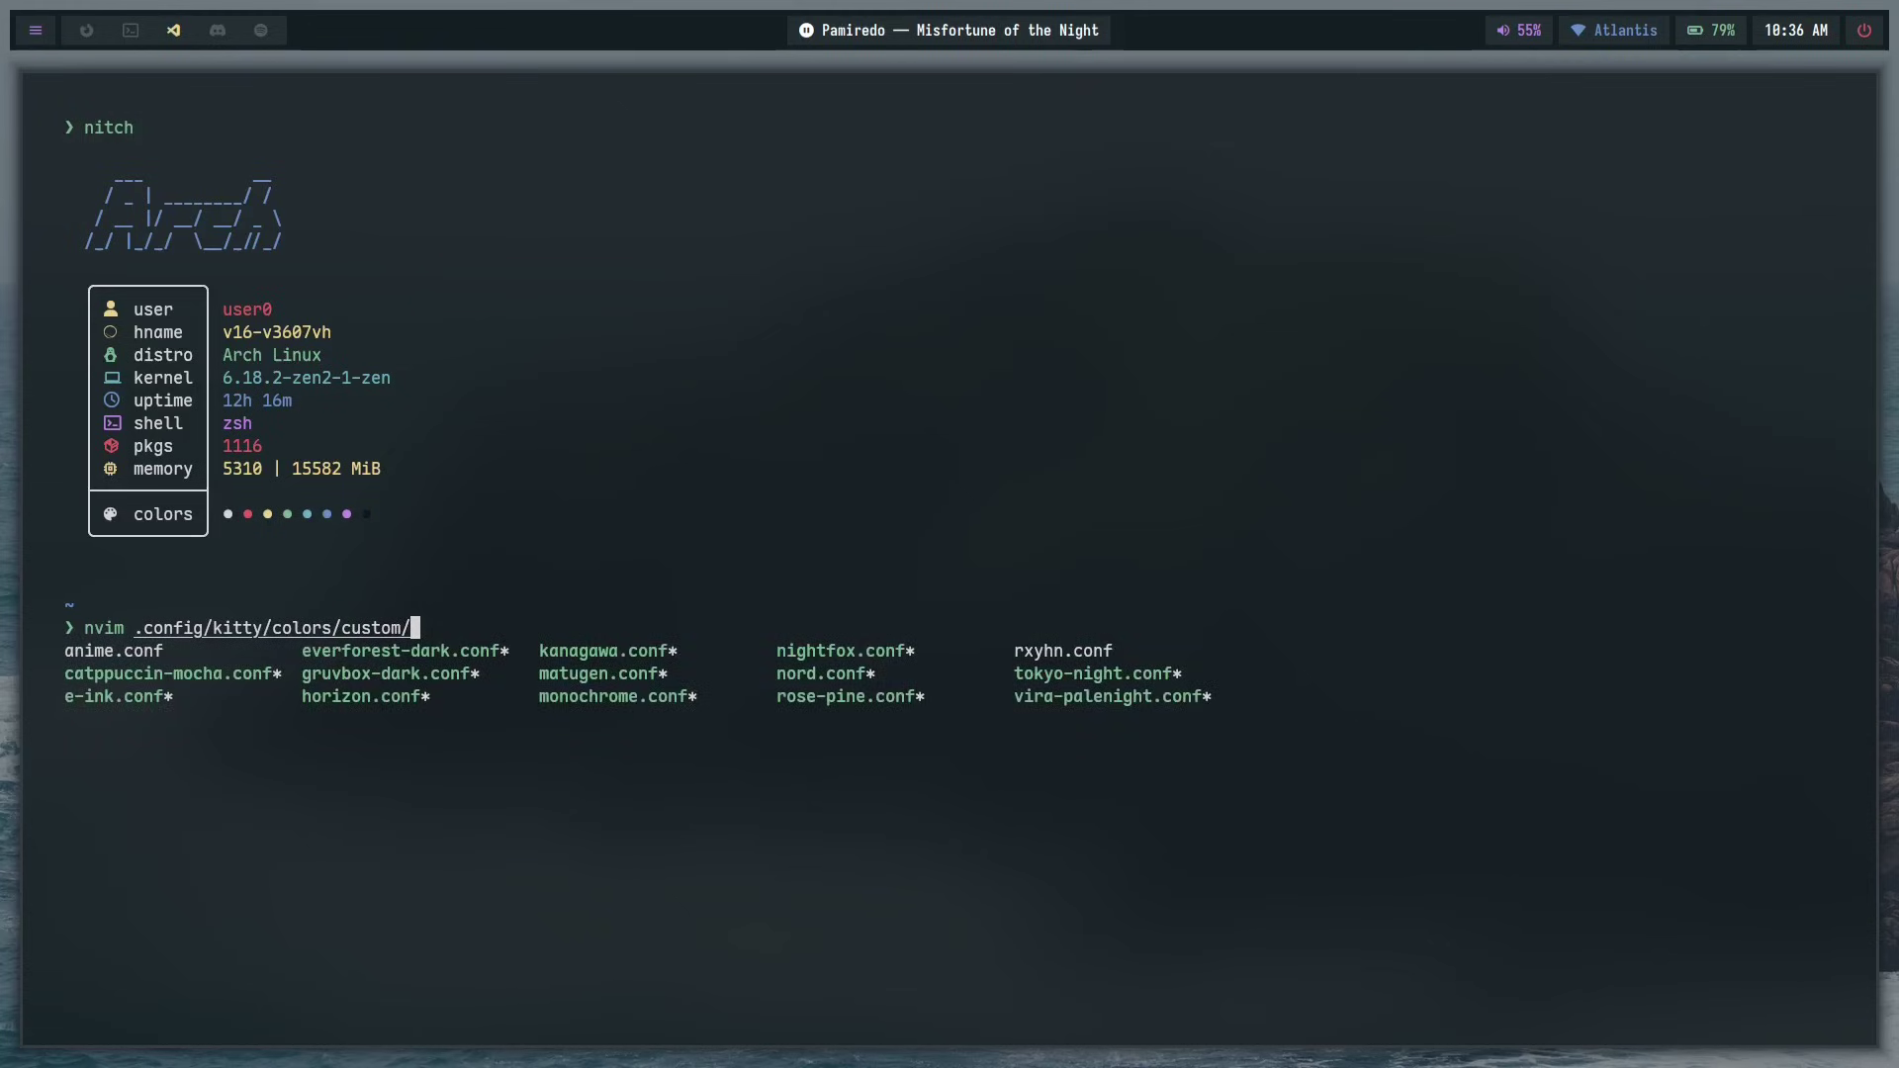
double_click(238, 628)
click(514, 627)
key(Tab)
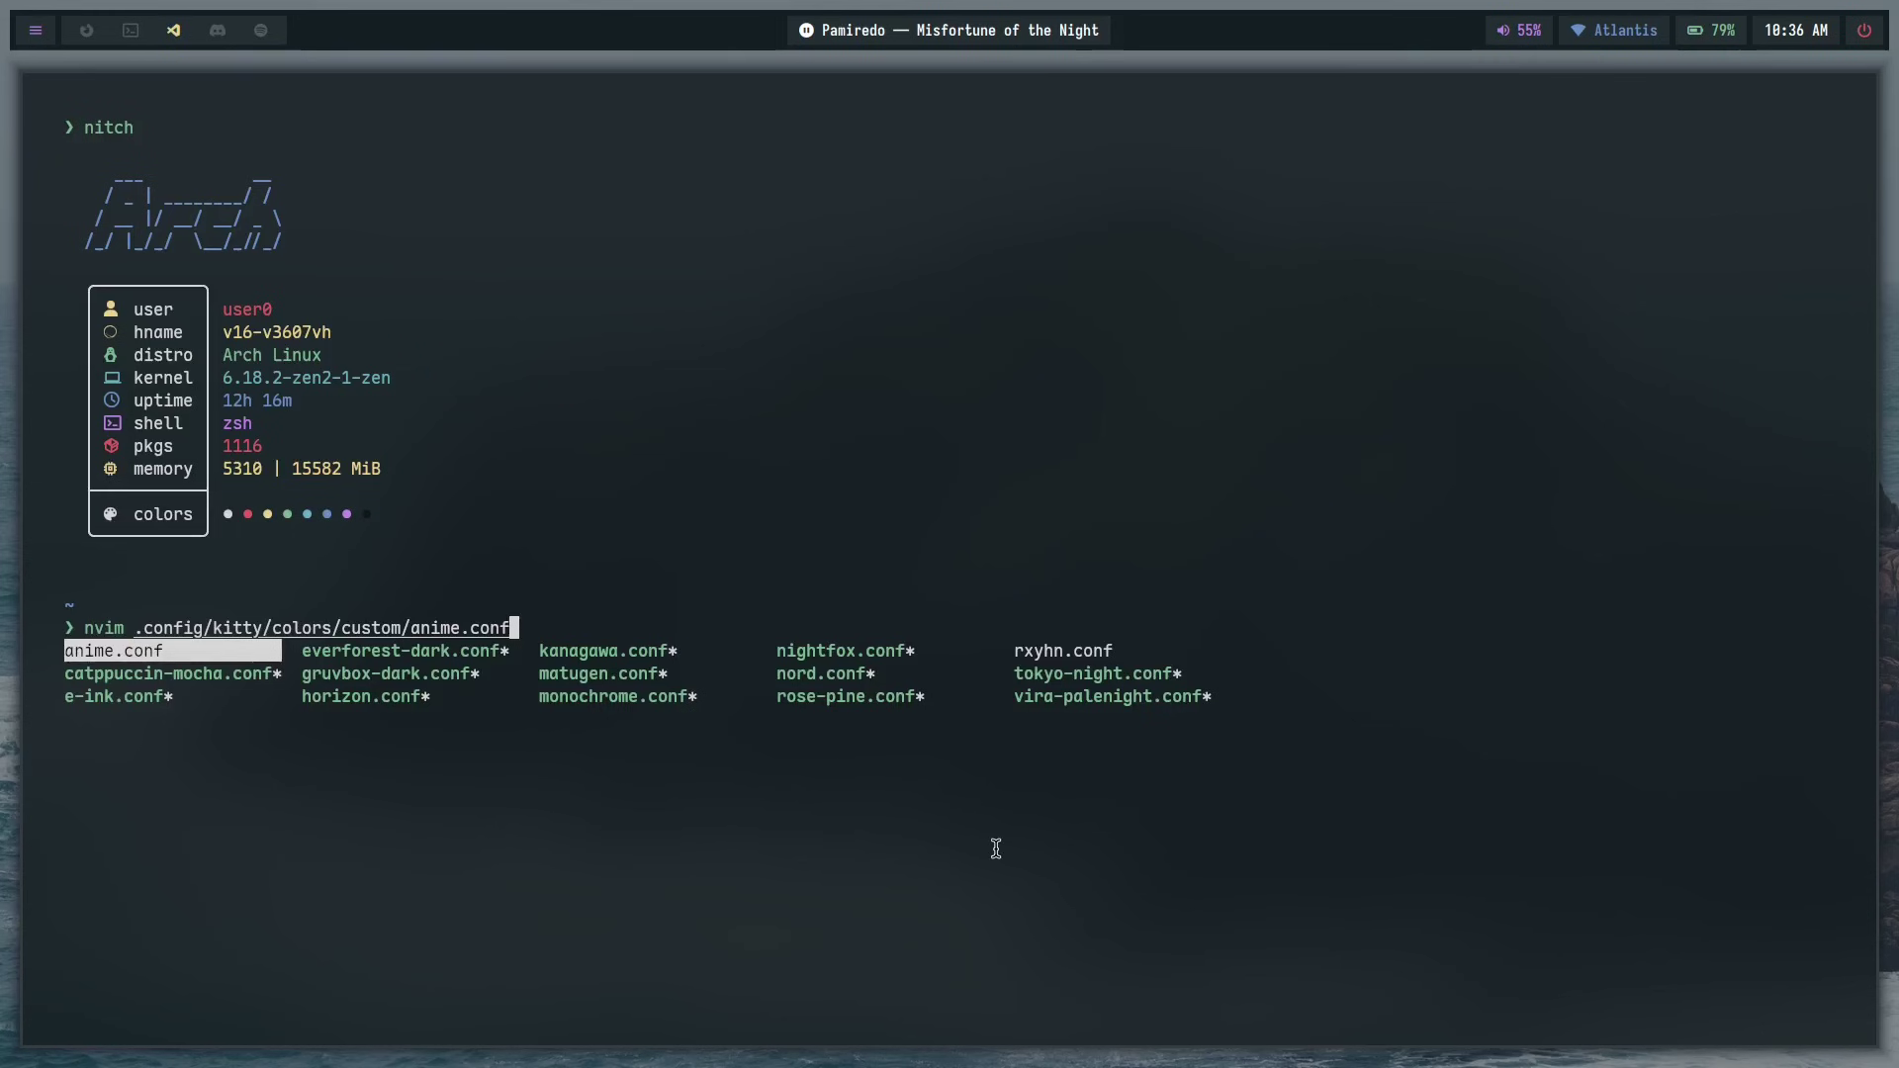
- On empty workspace 4, apply the kasumi desktop layout and bring up the wallpaper chooser
key(super+4)
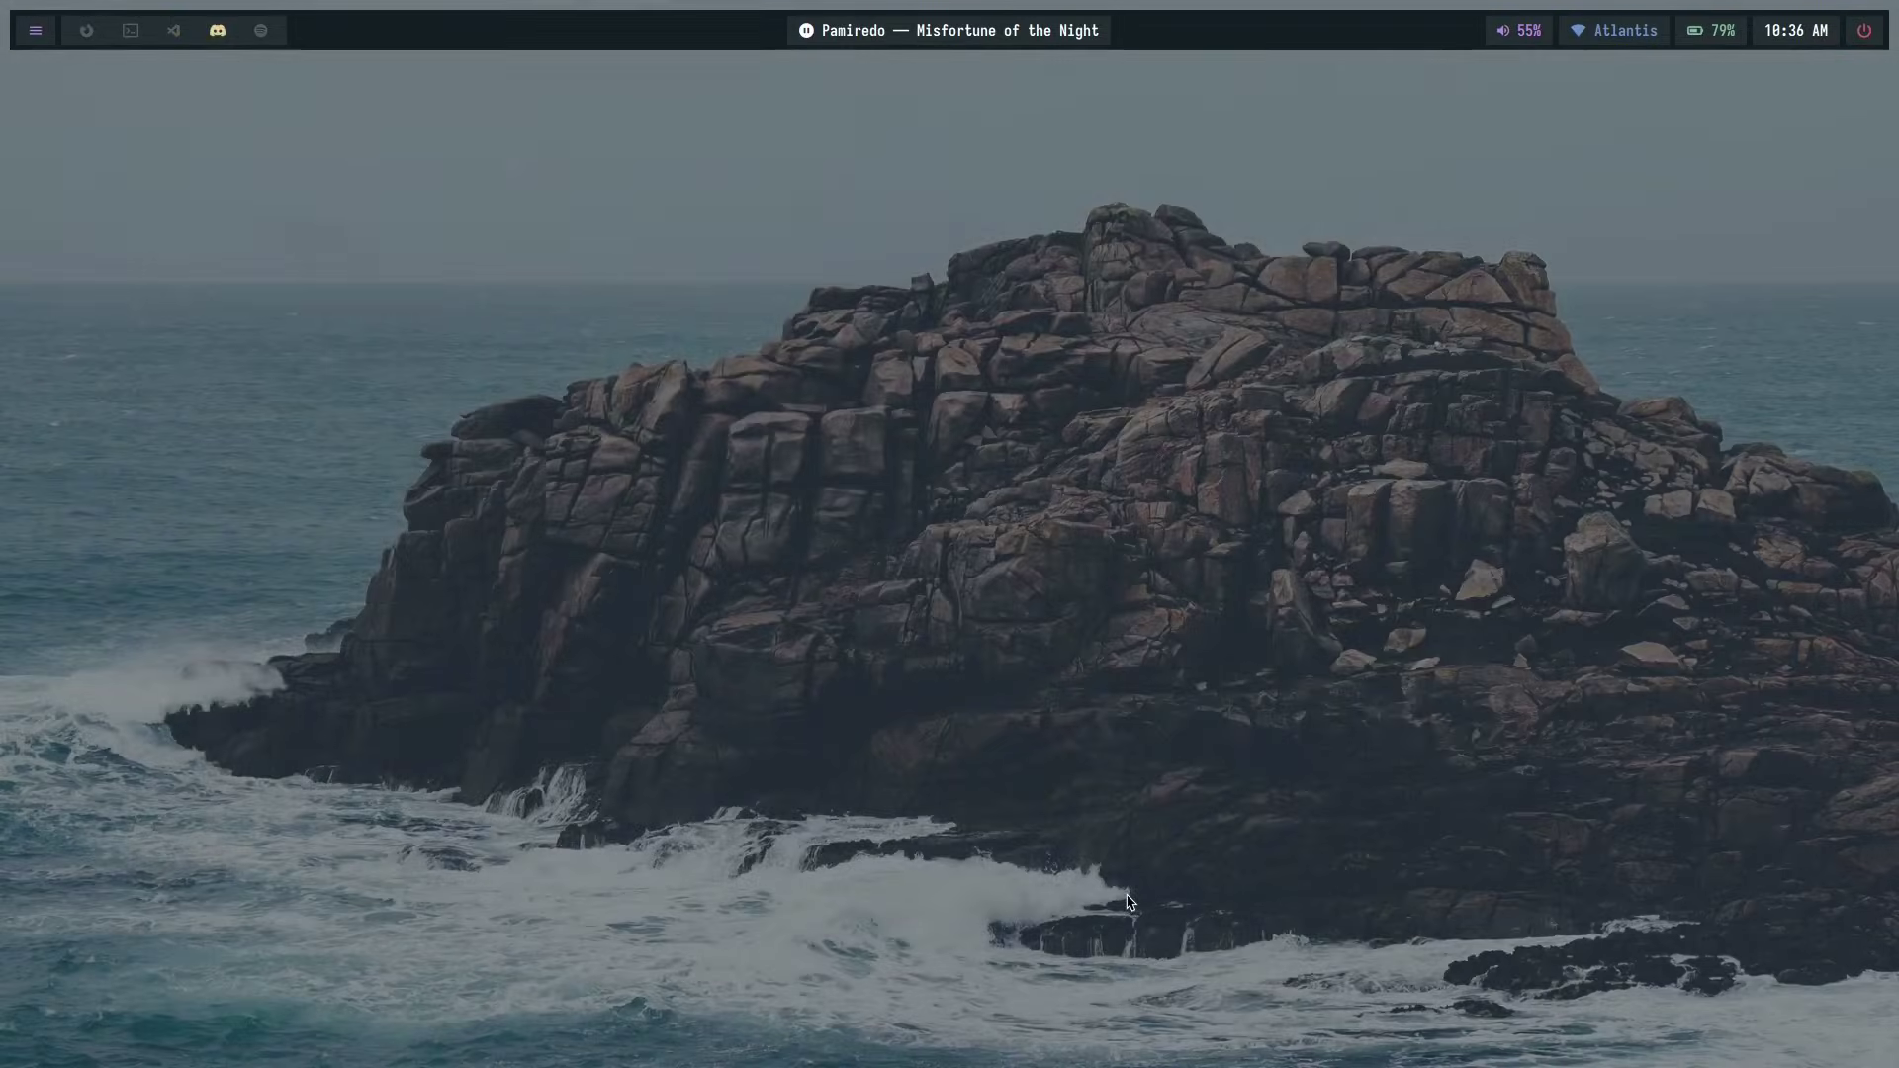
key(super+b)
key(Down)
key(Down)
key(Down)
key(Down)
key(Down)
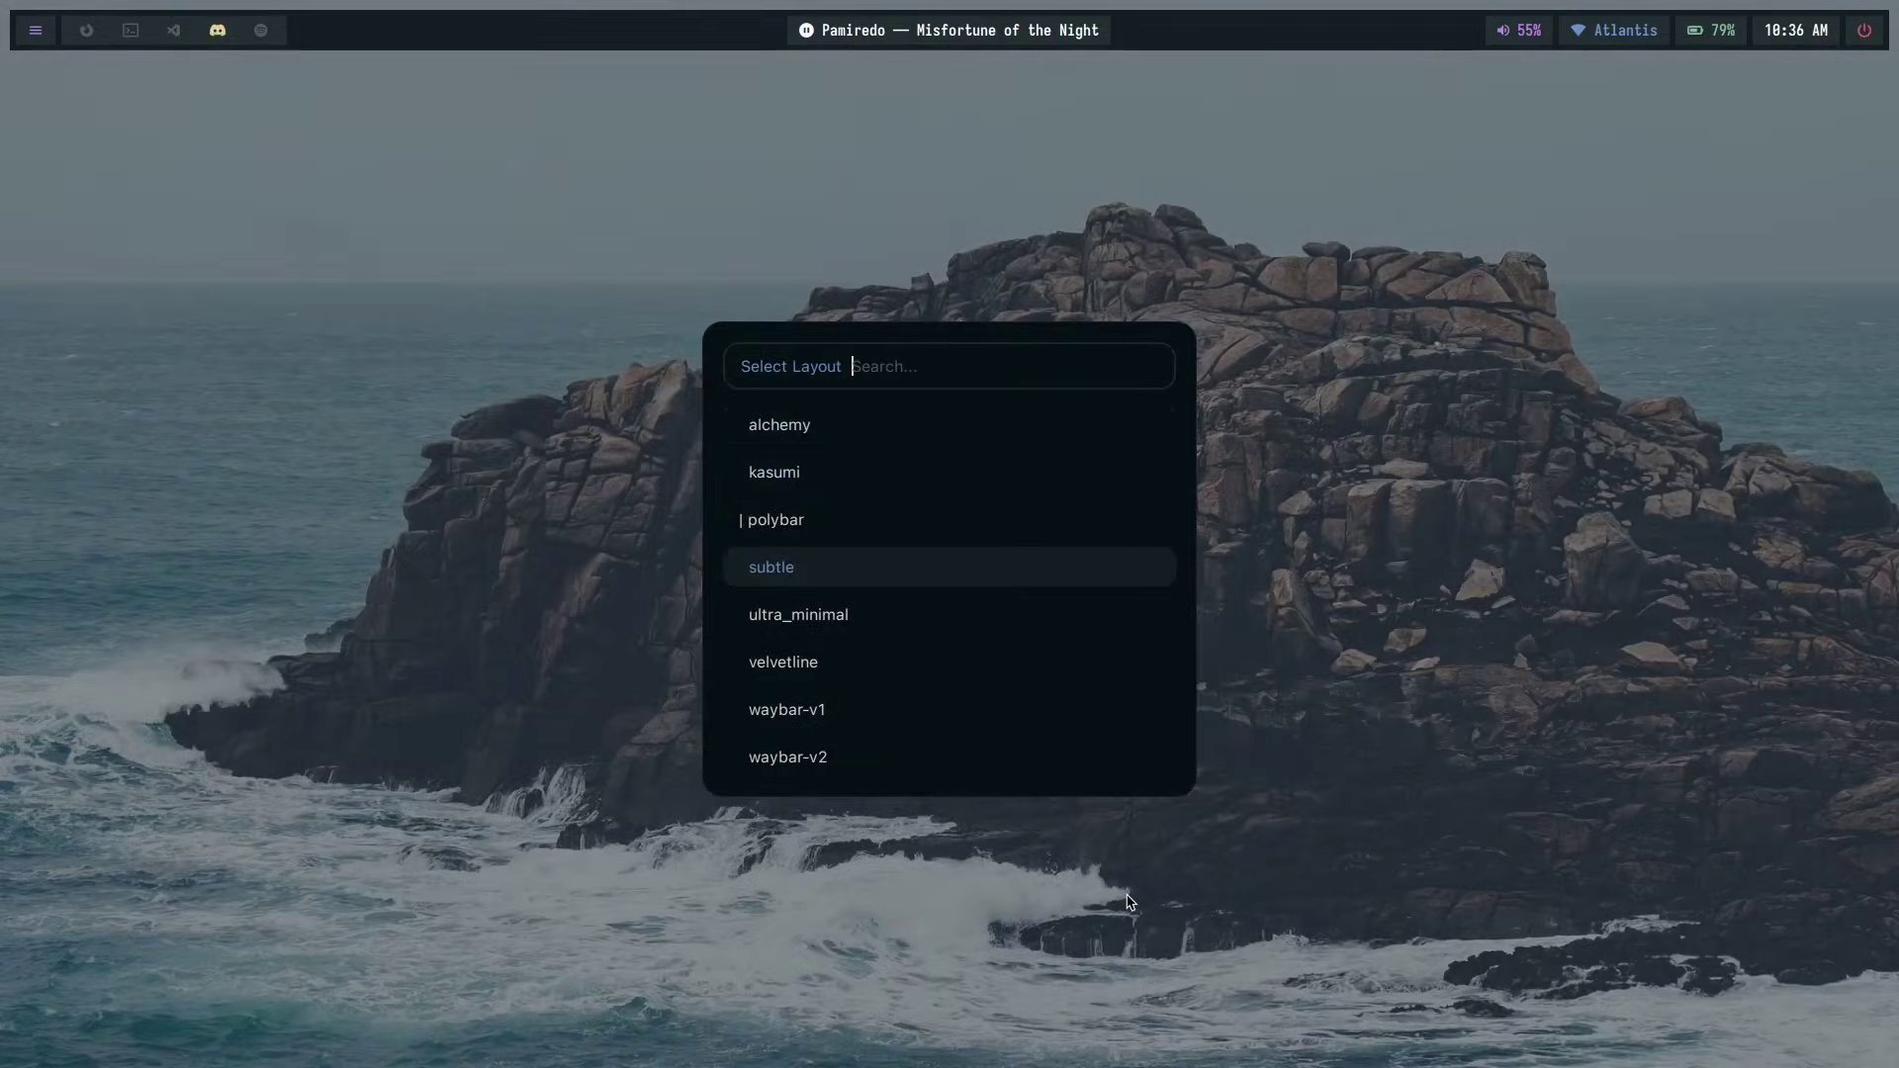
key(Up)
key(Up)
key(Up)
key(Up)
key(Return)
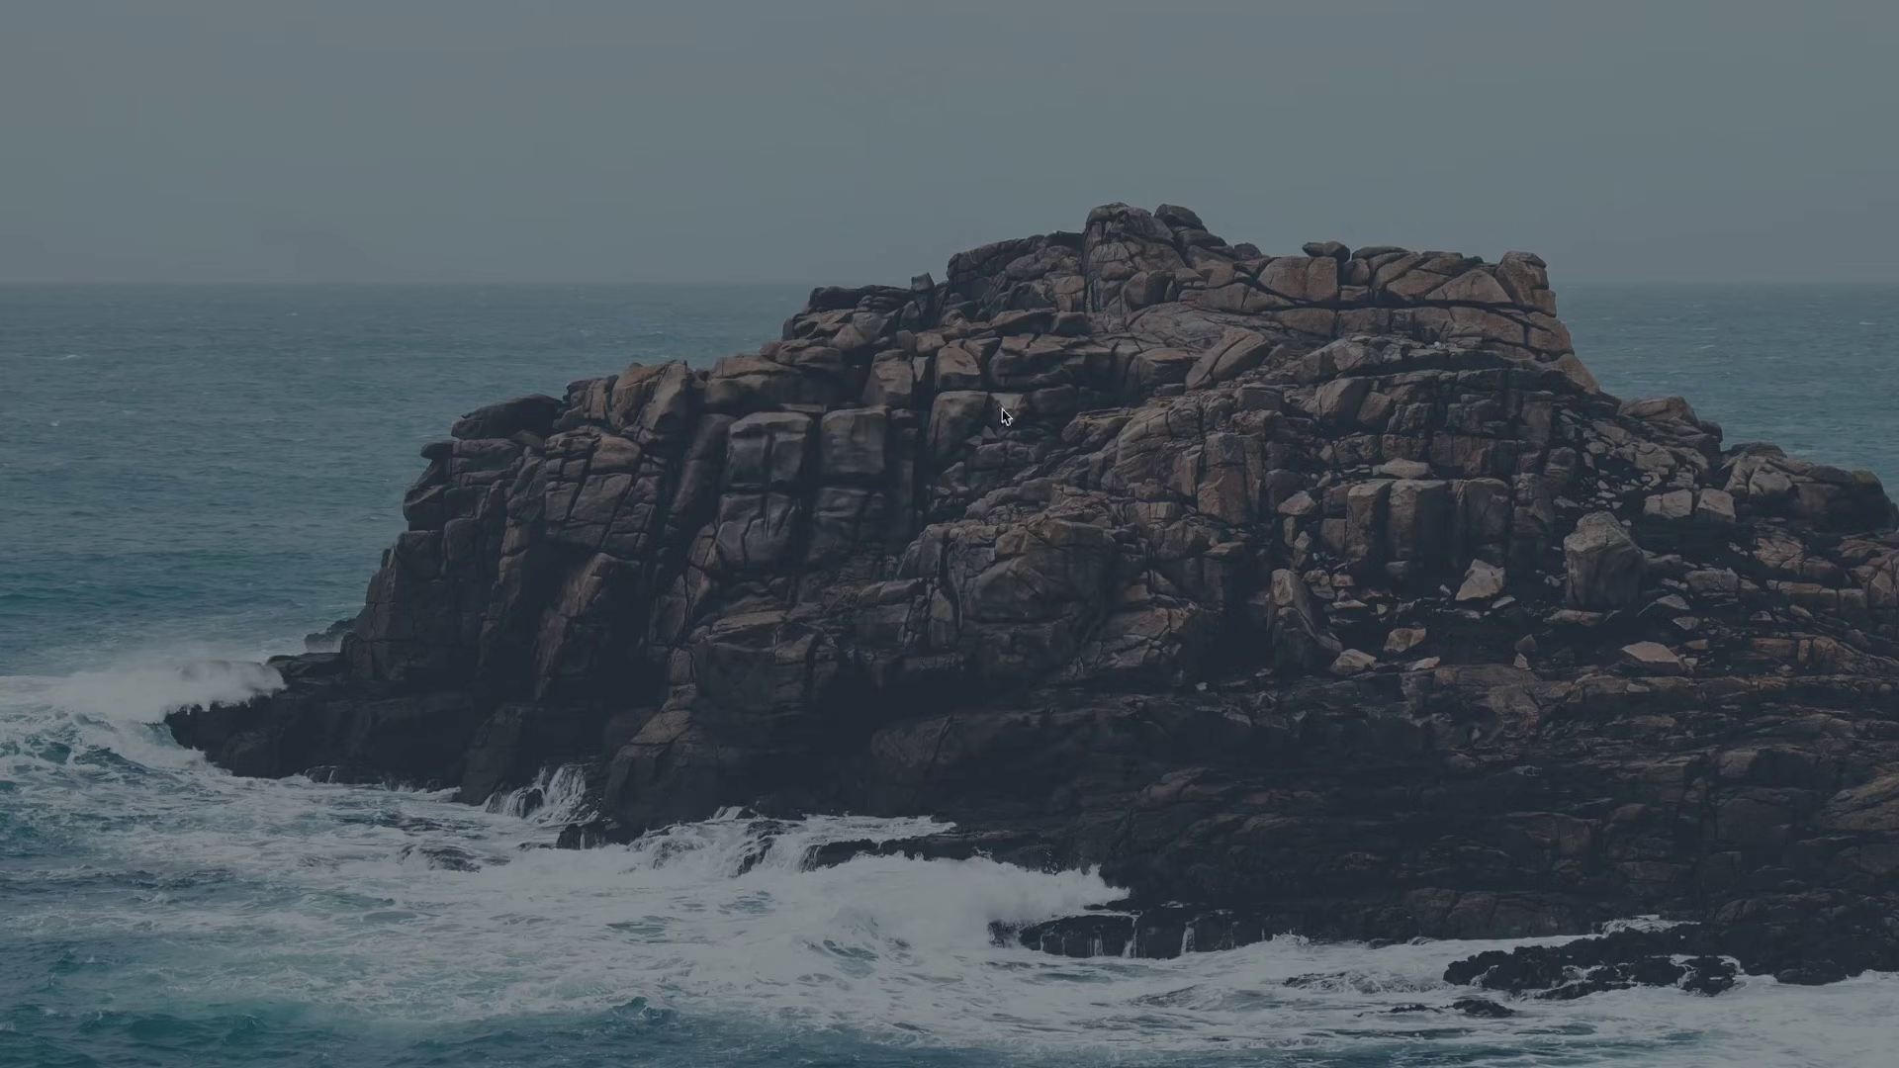
key(super+w)
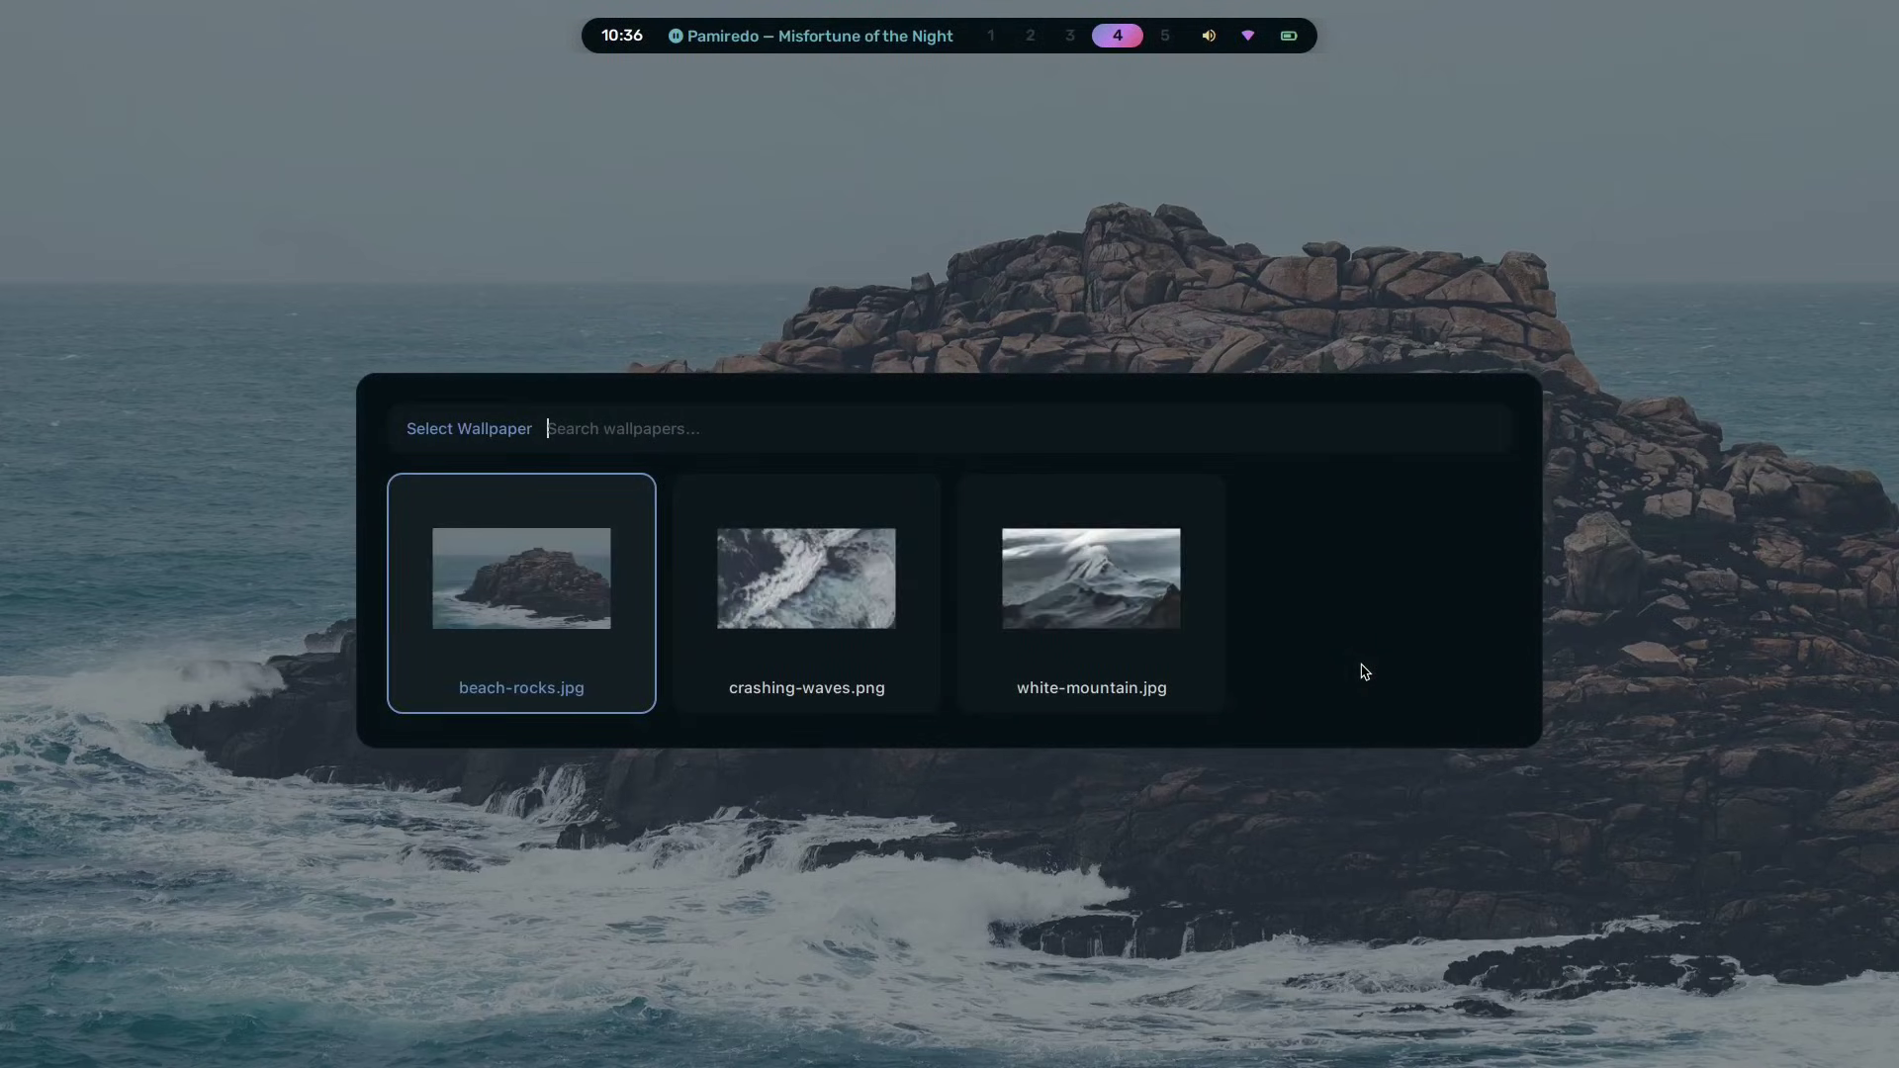
- Apply the anime theme for a pastel geometric wallpaper, then reopen the theme list
key(Escape)
key(super+t)
key(Down)
key(Down)
key(Up)
key(Up)
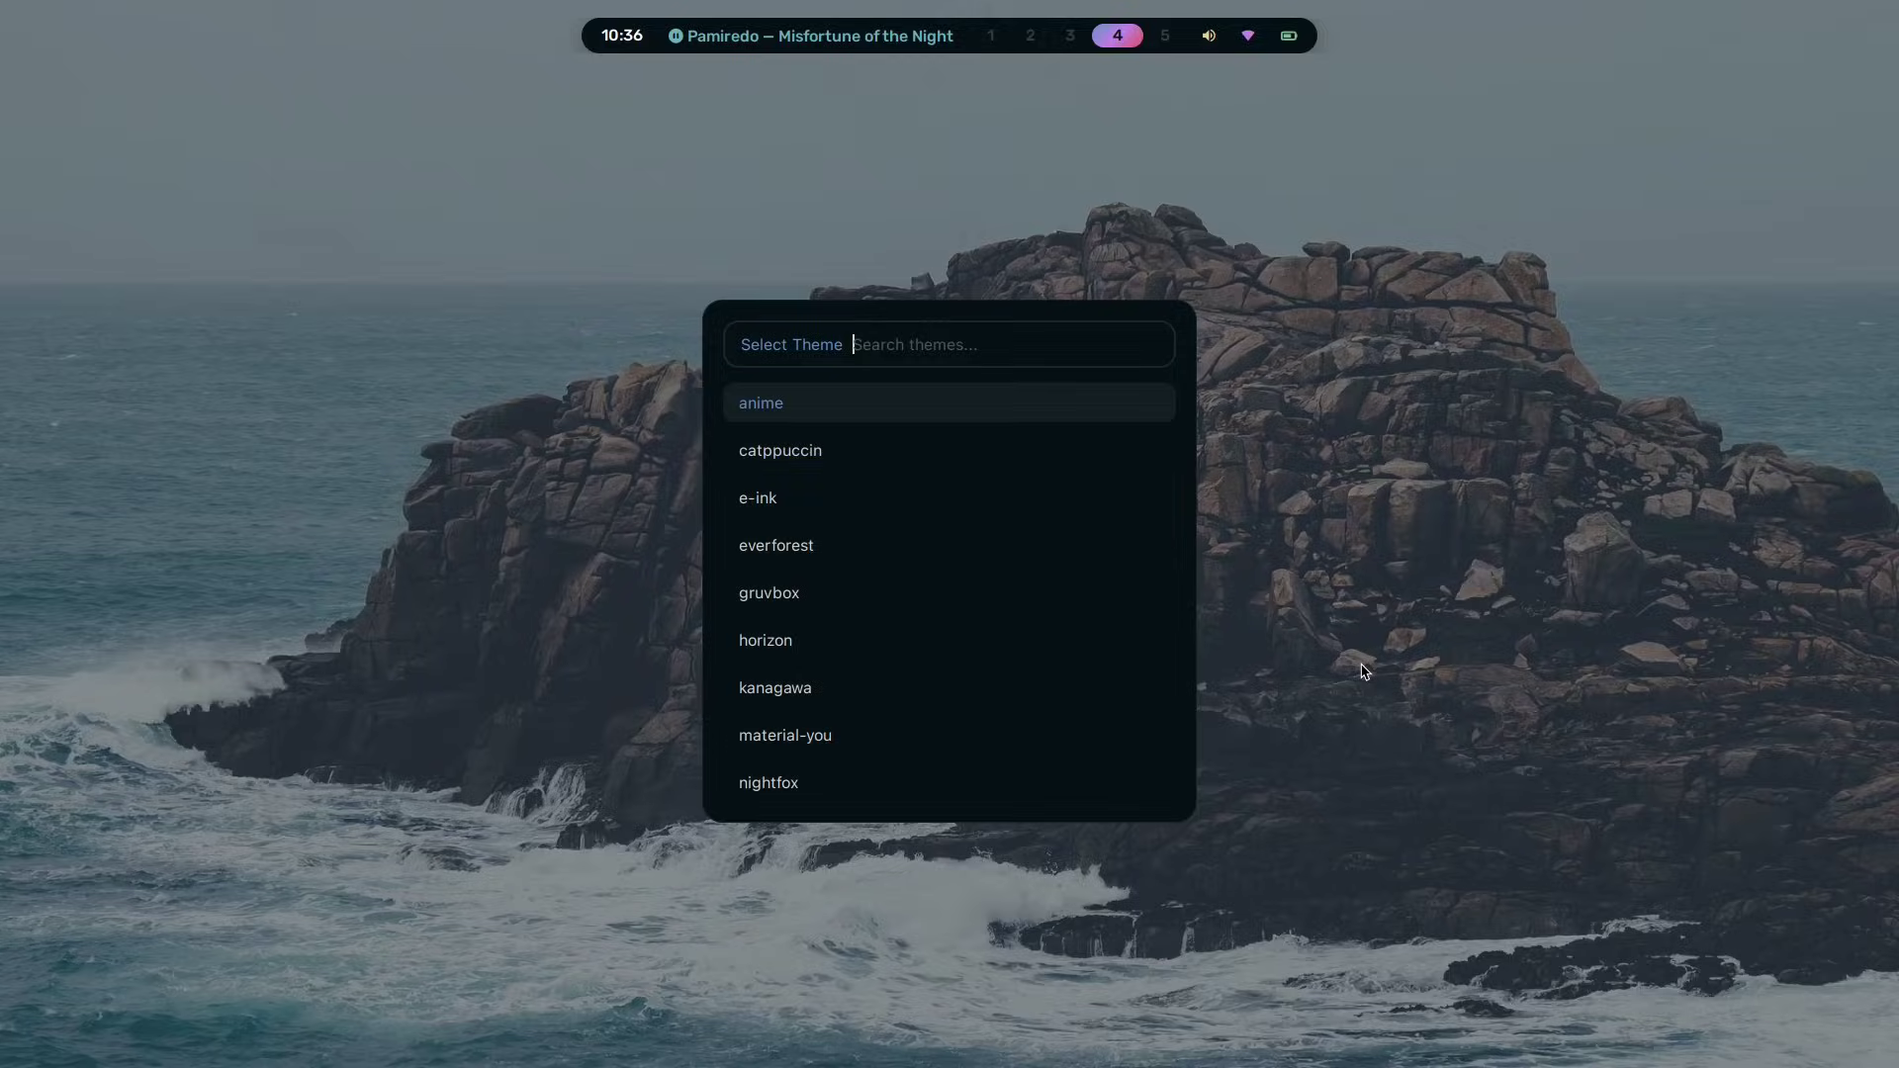
key(Return)
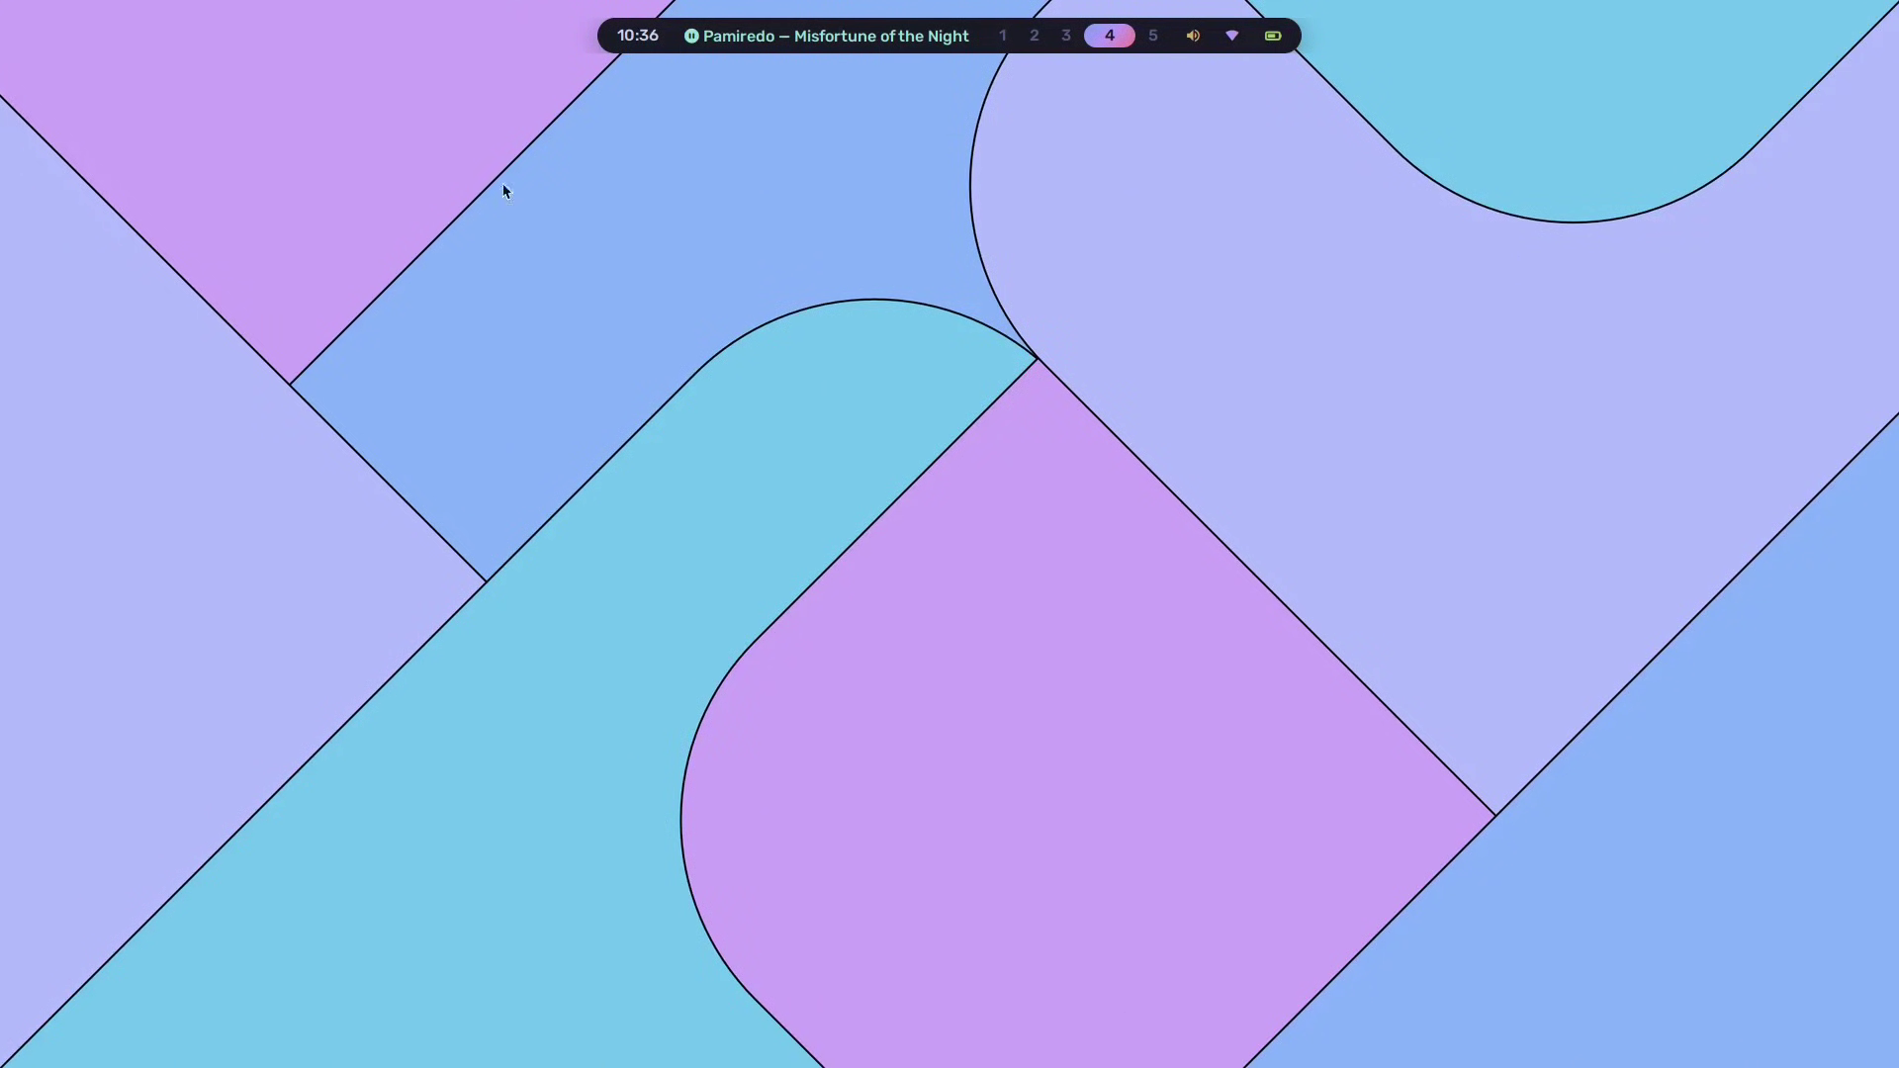
key(super+t)
key(Down)
key(Down)
key(Down)
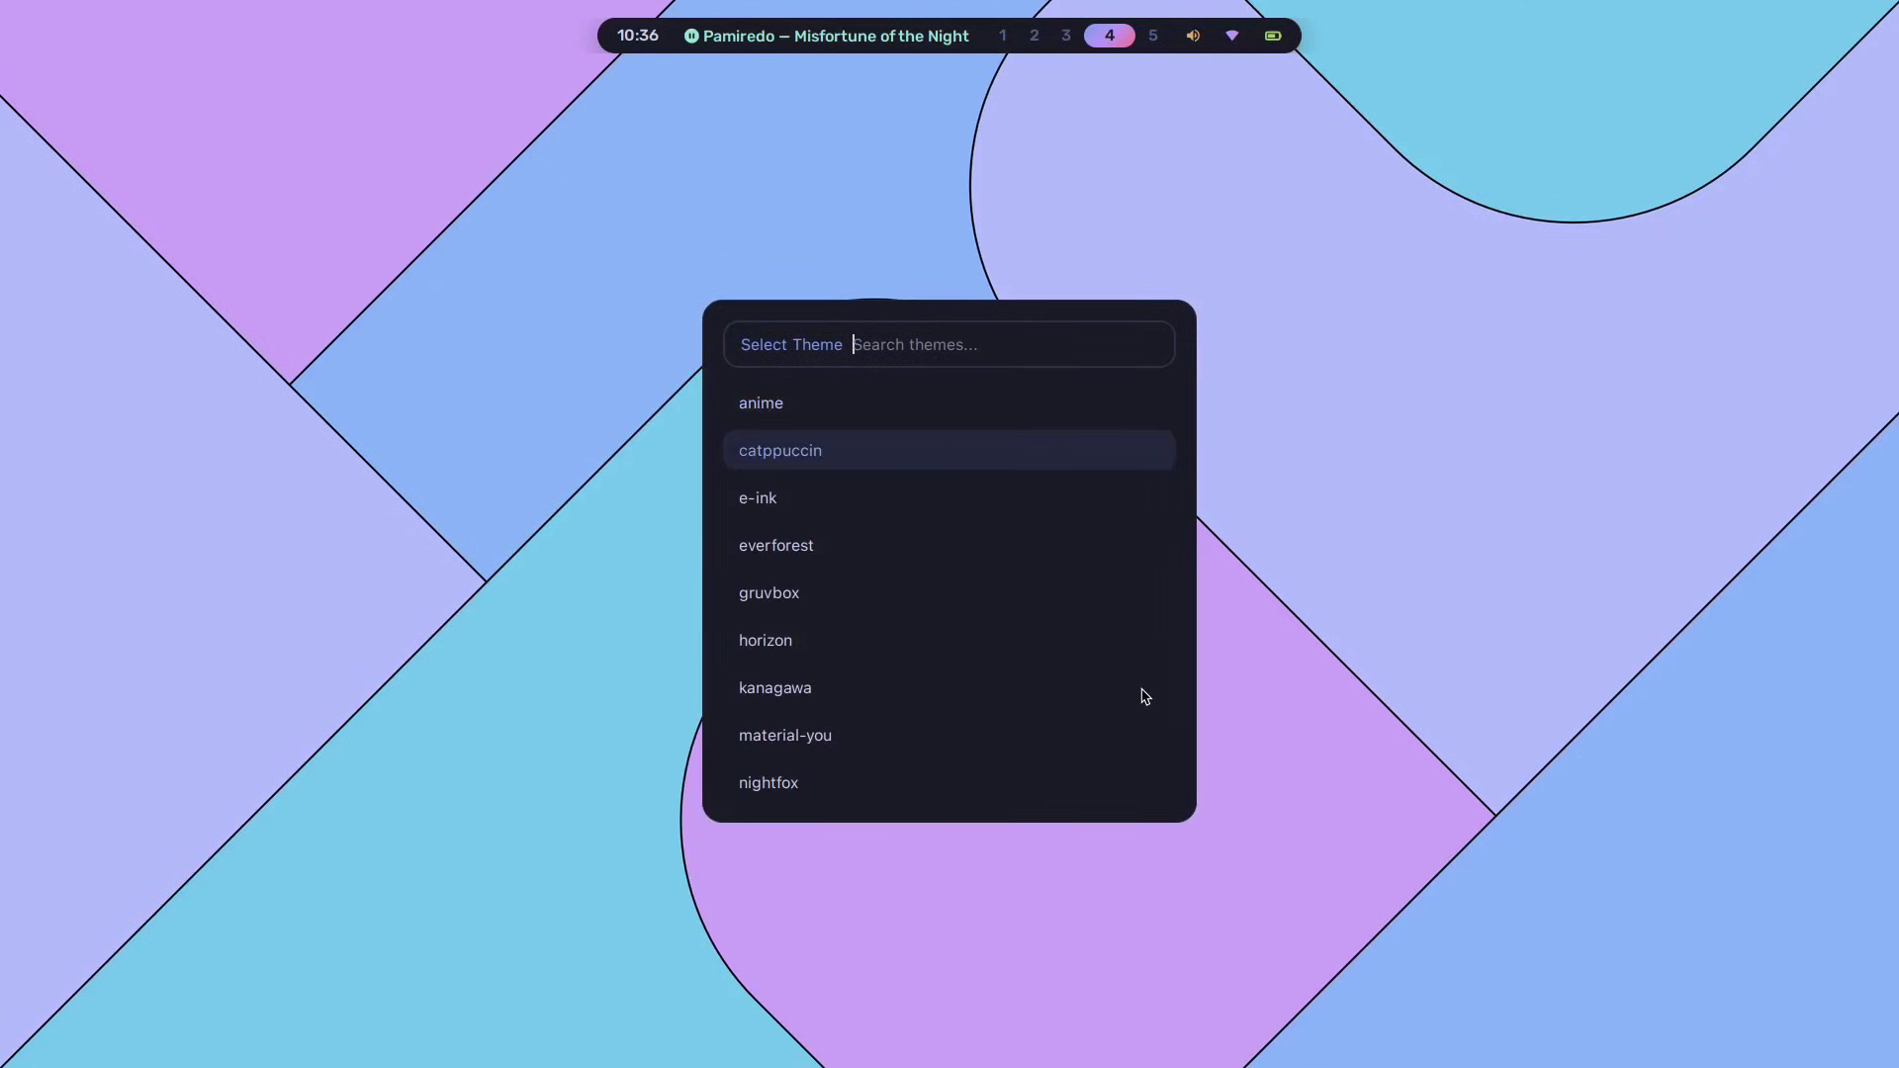
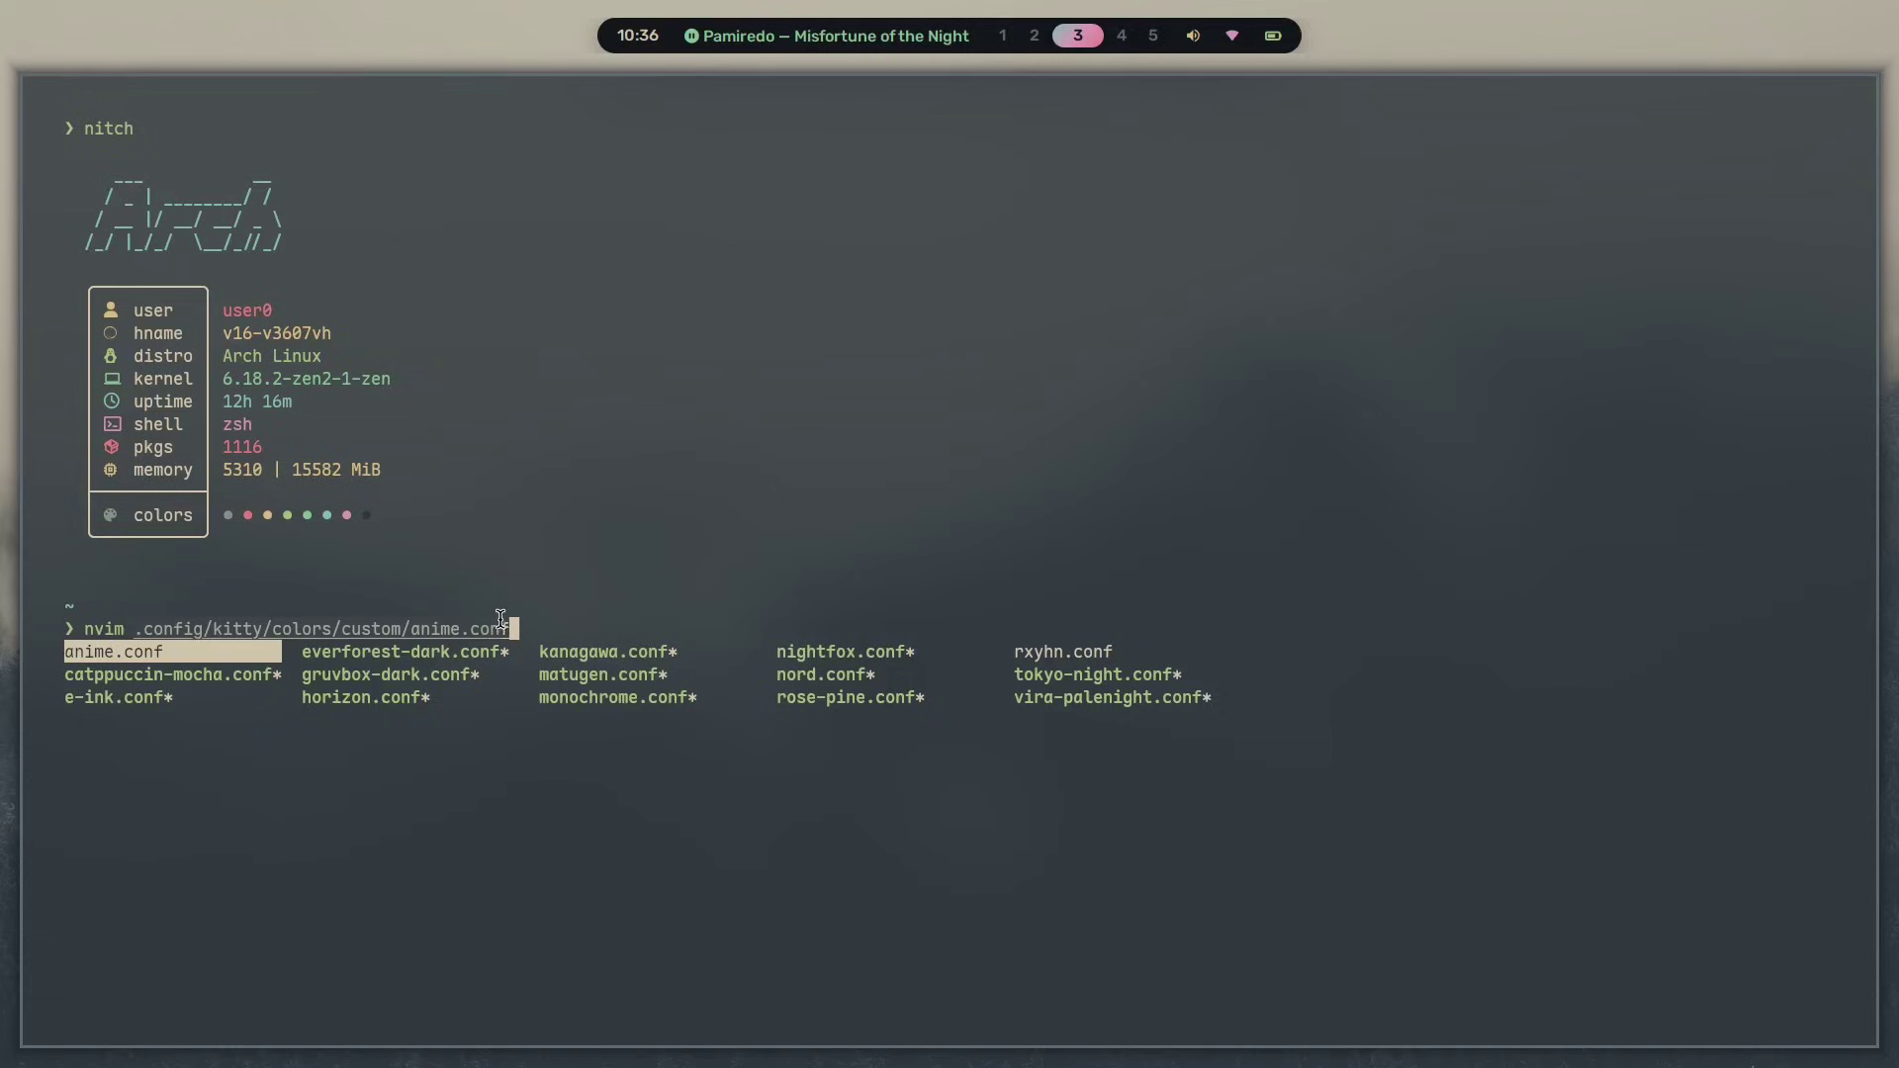
- Apply the rxyhn desktop theme from the theme picker
key(super+t)
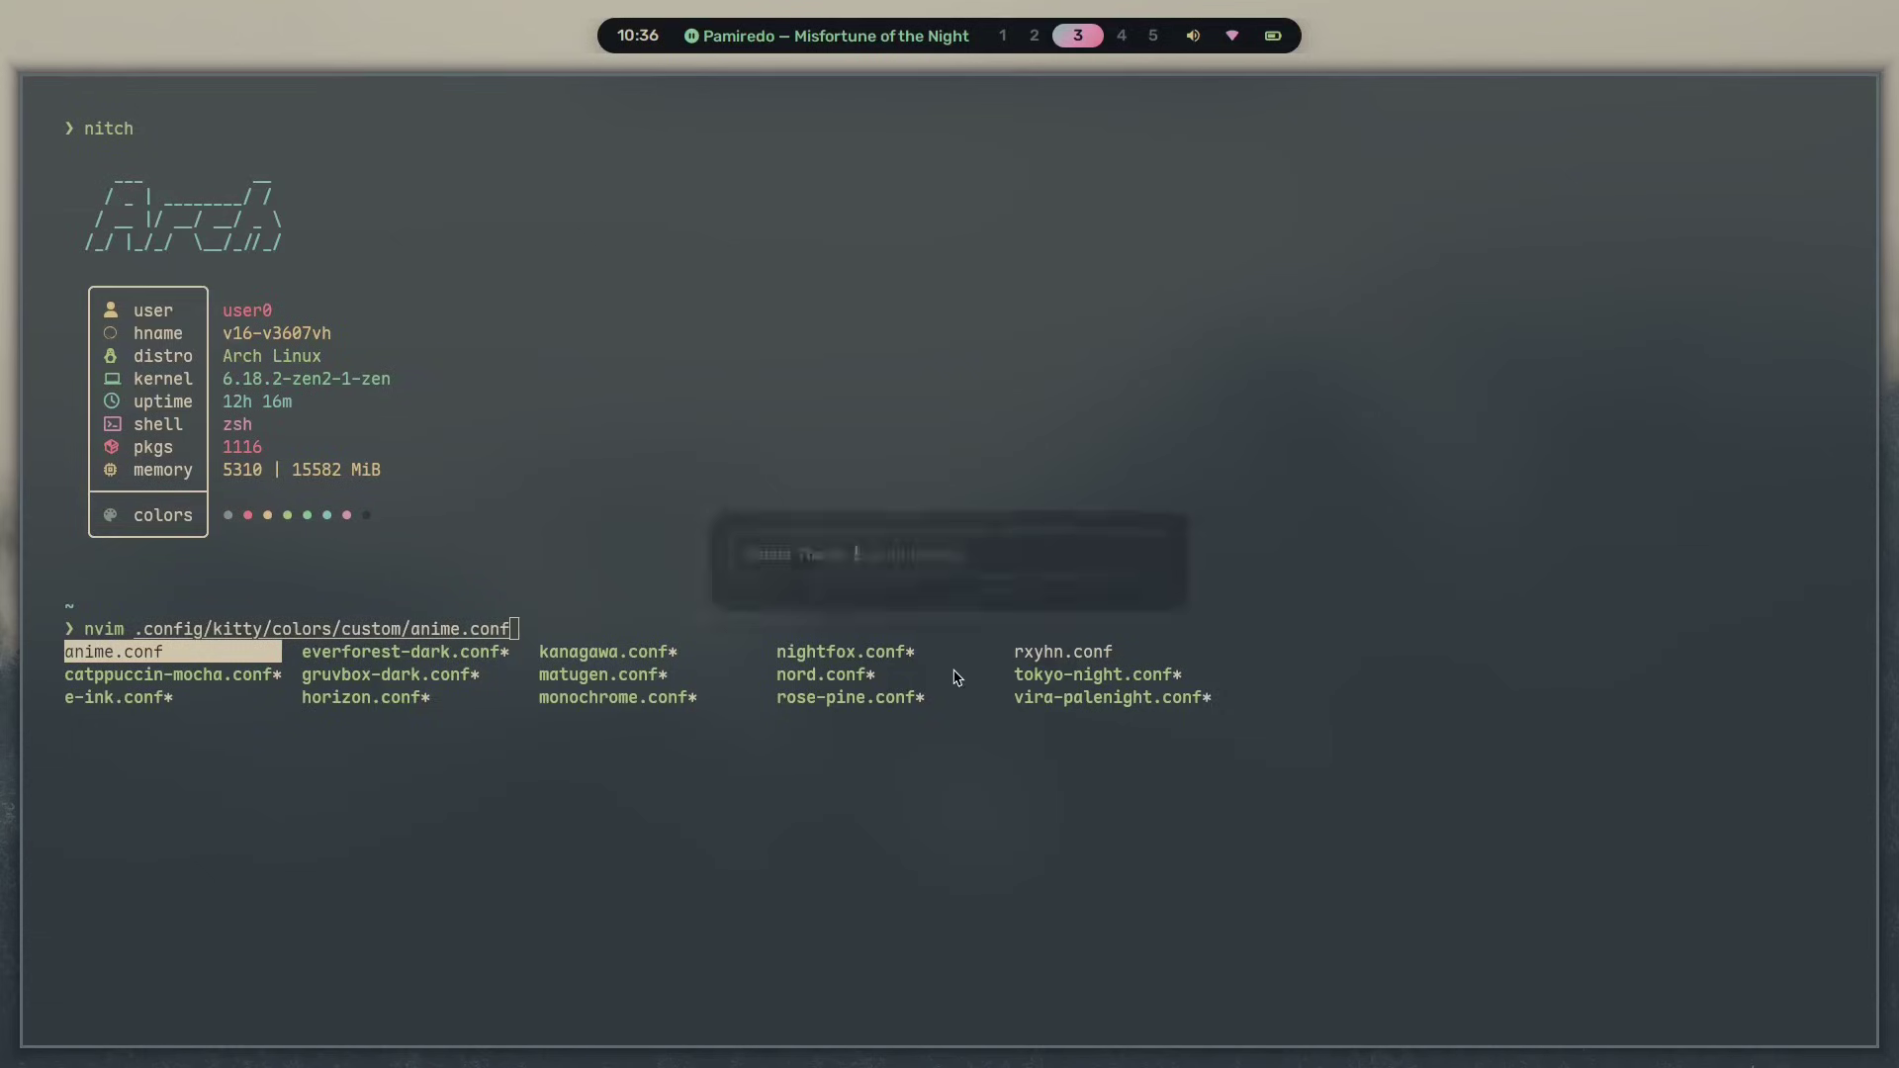
key(Down)
key(Up)
key(Up)
key(Up)
key(Up)
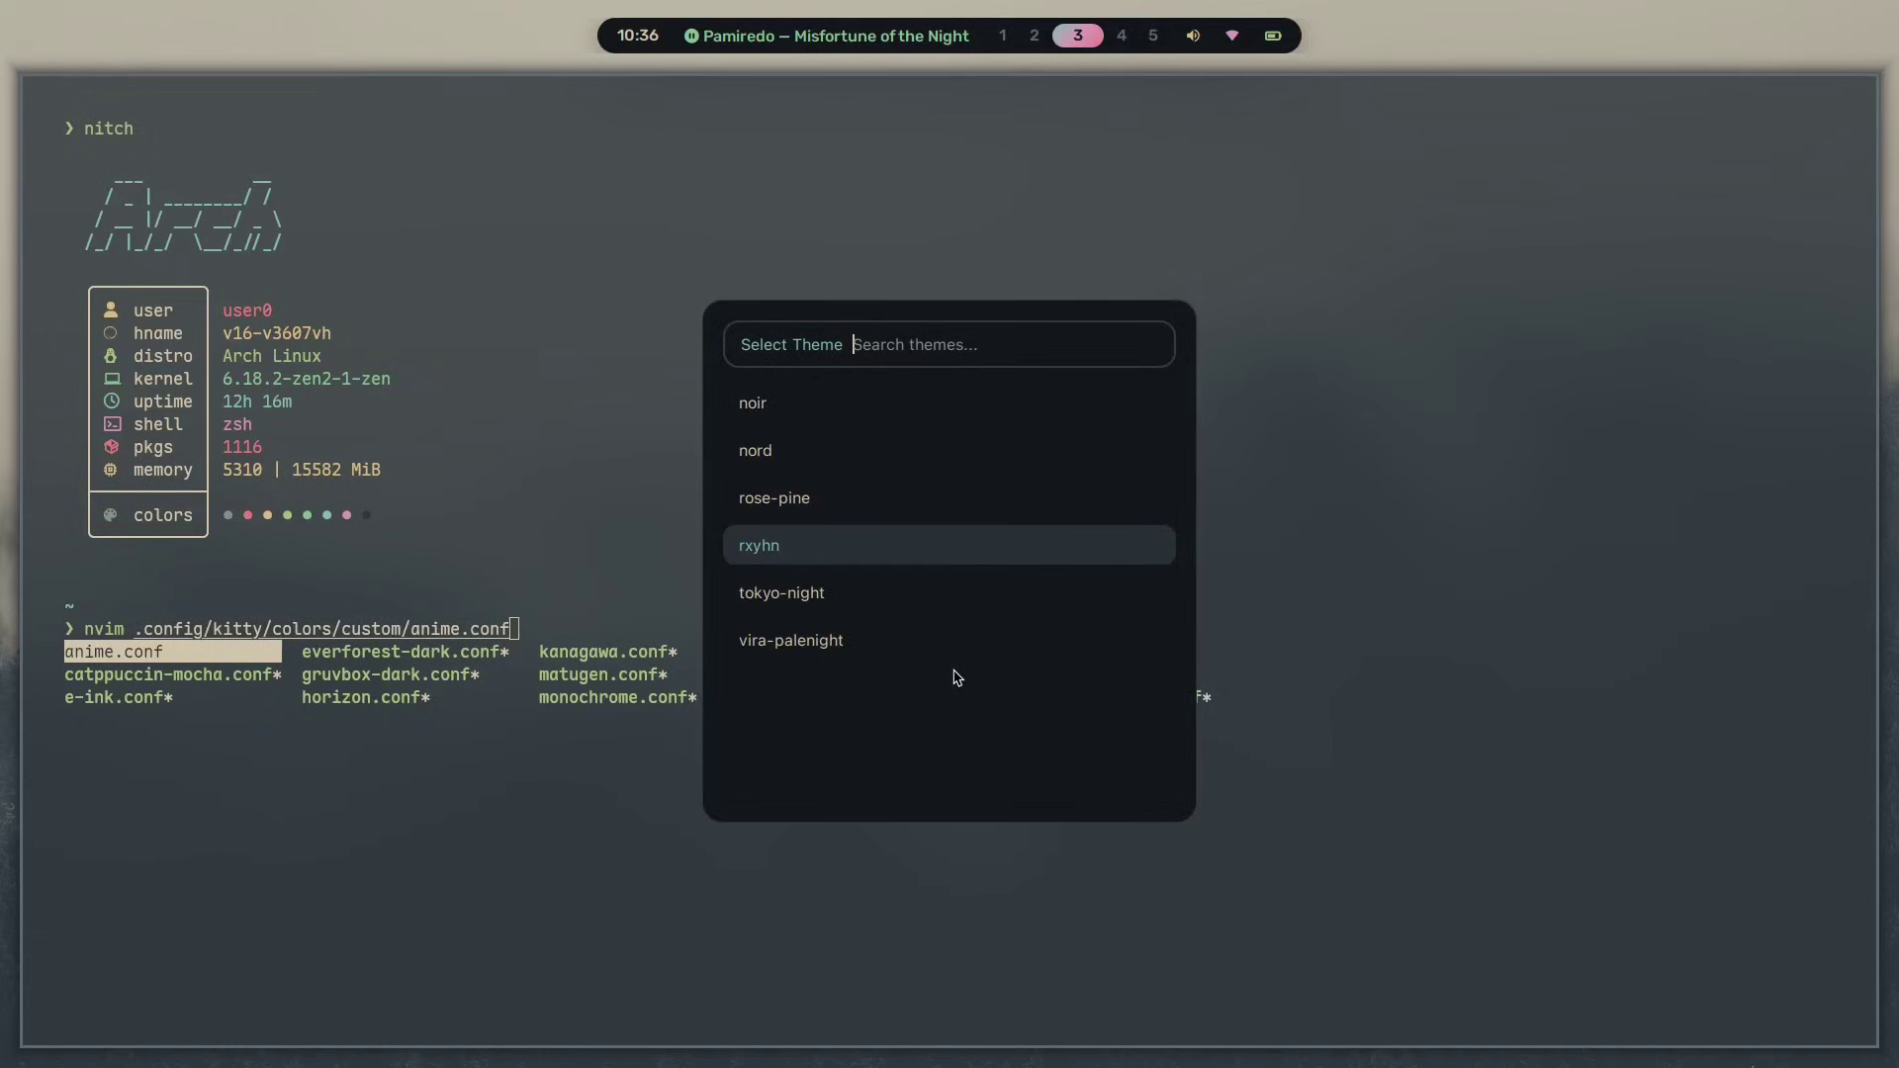
key(Return)
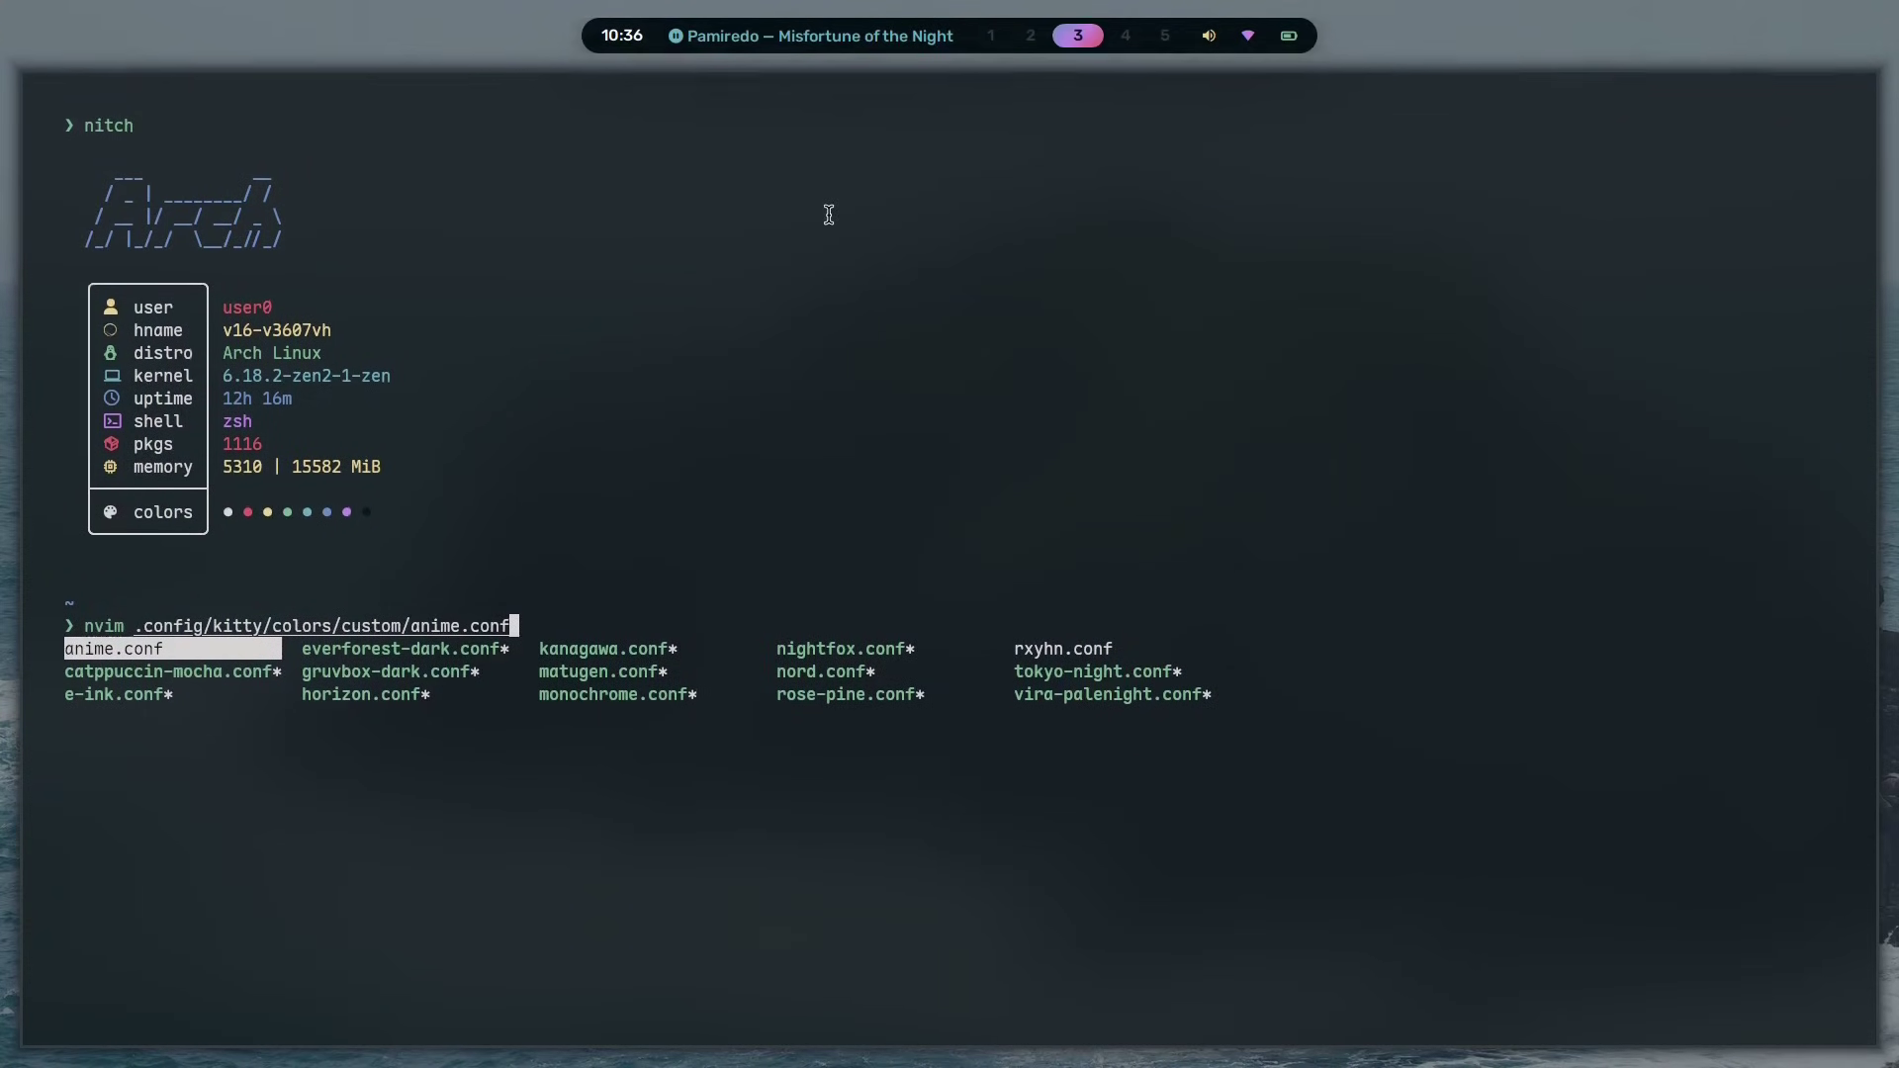
- Move over to workspace 5, where the Gumroad course is open
key(super+4)
key(super+3)
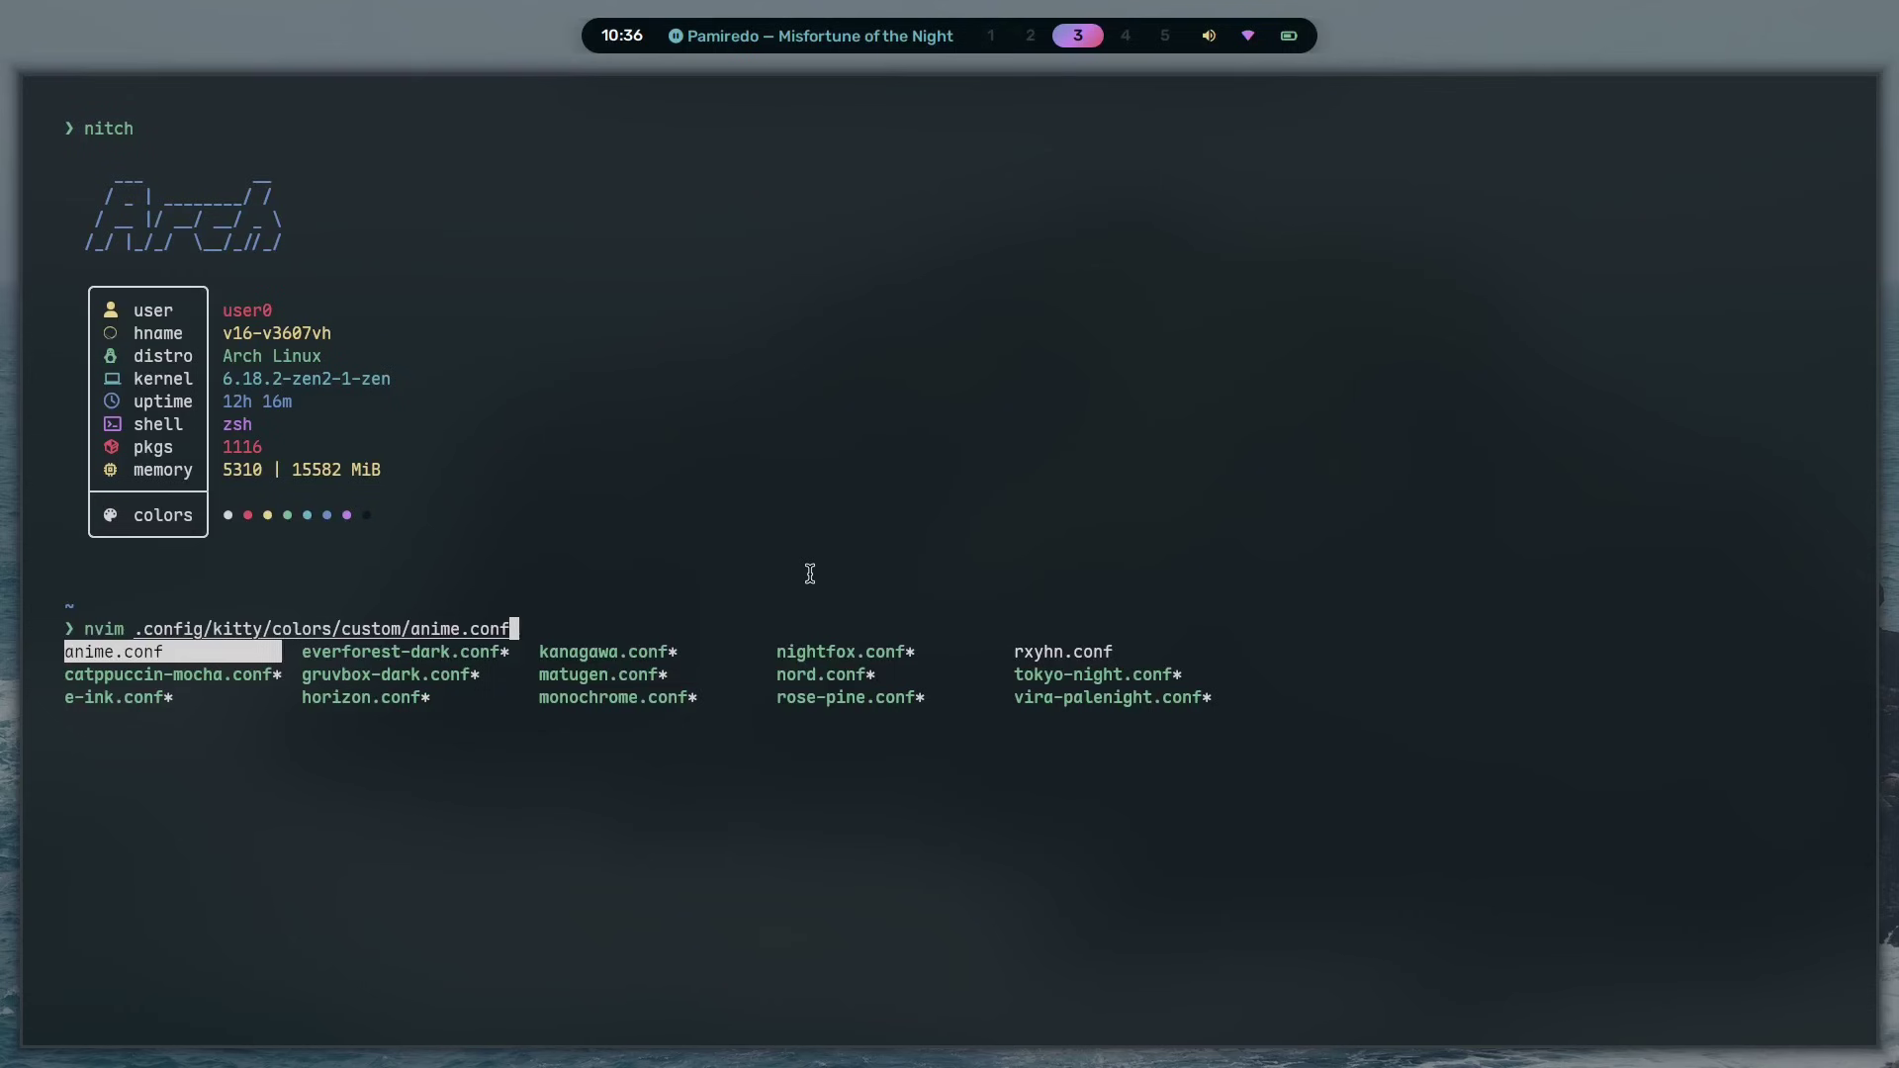
key(super+5)
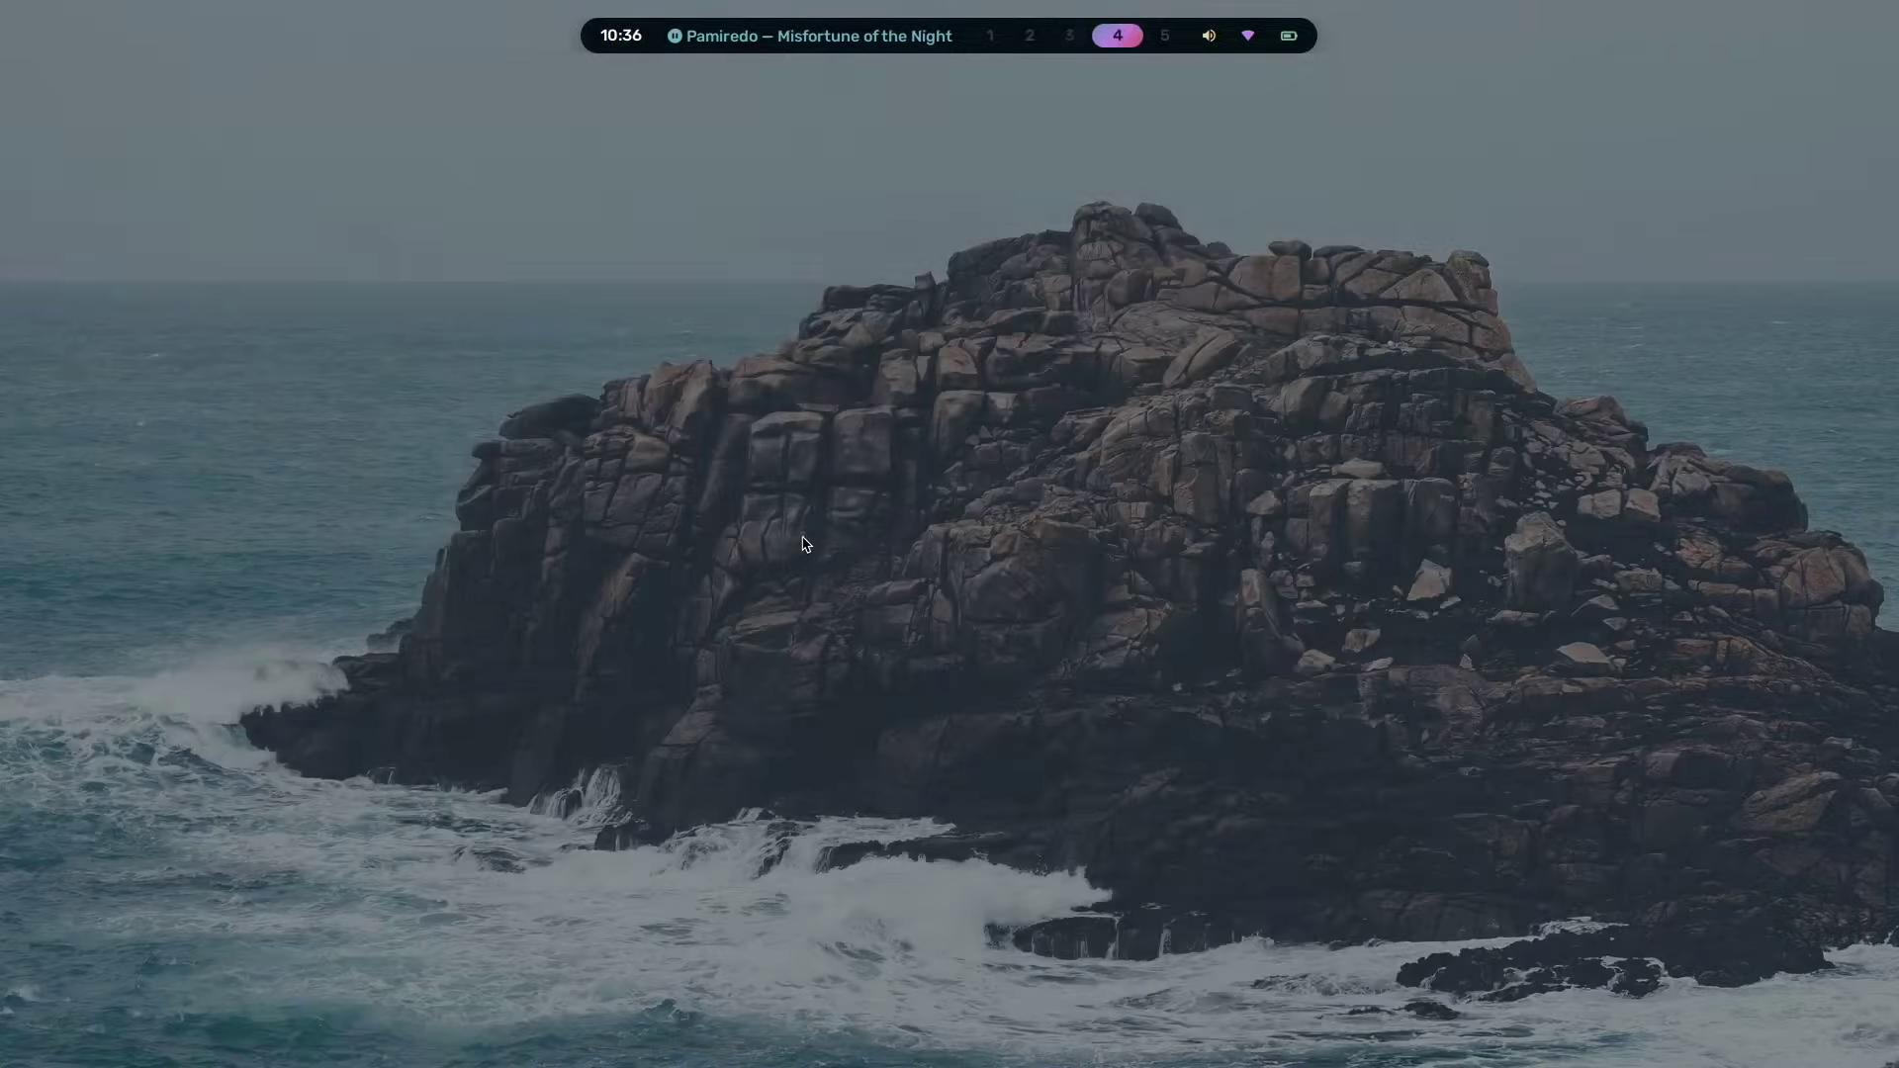
- Scroll to the 5. Theme Switchers lesson and start its video
scroll(1039, 561, up, 1)
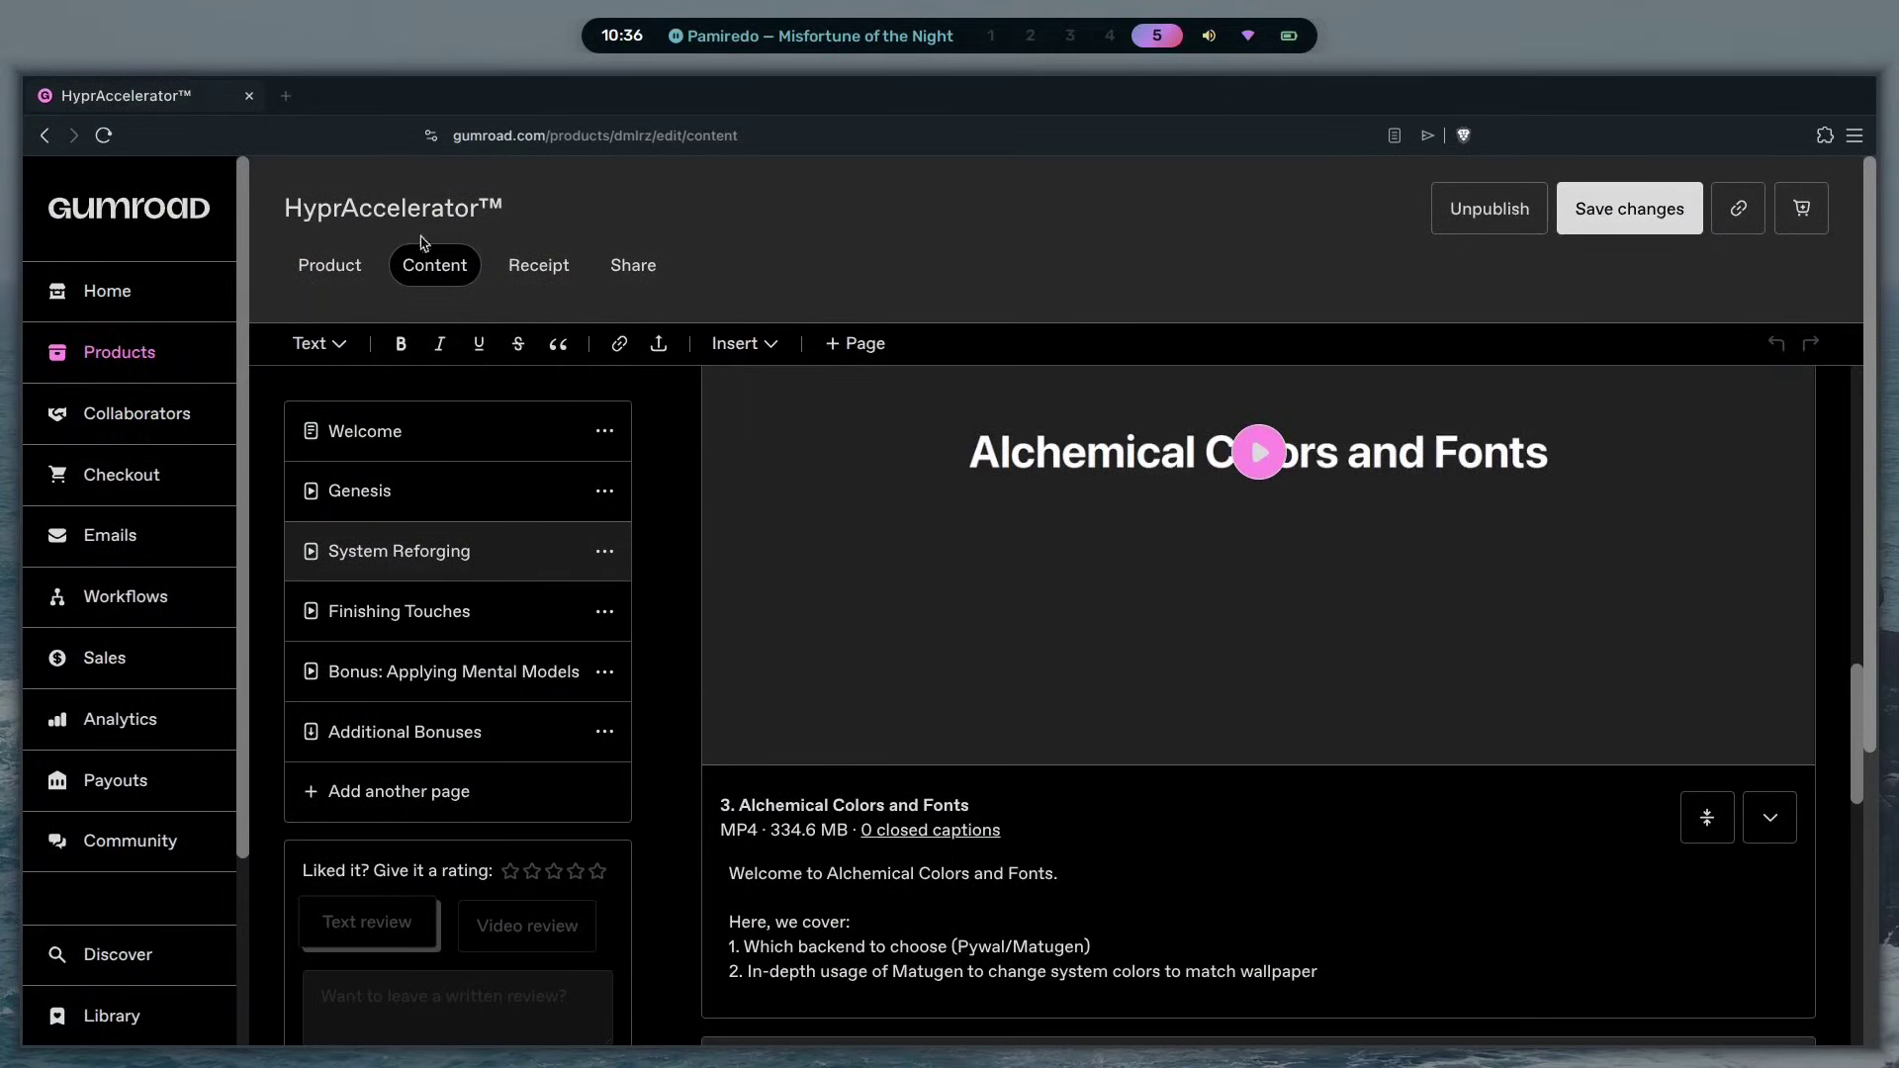
scroll(1229, 668, up, 1)
scroll(1231, 682, down, 15)
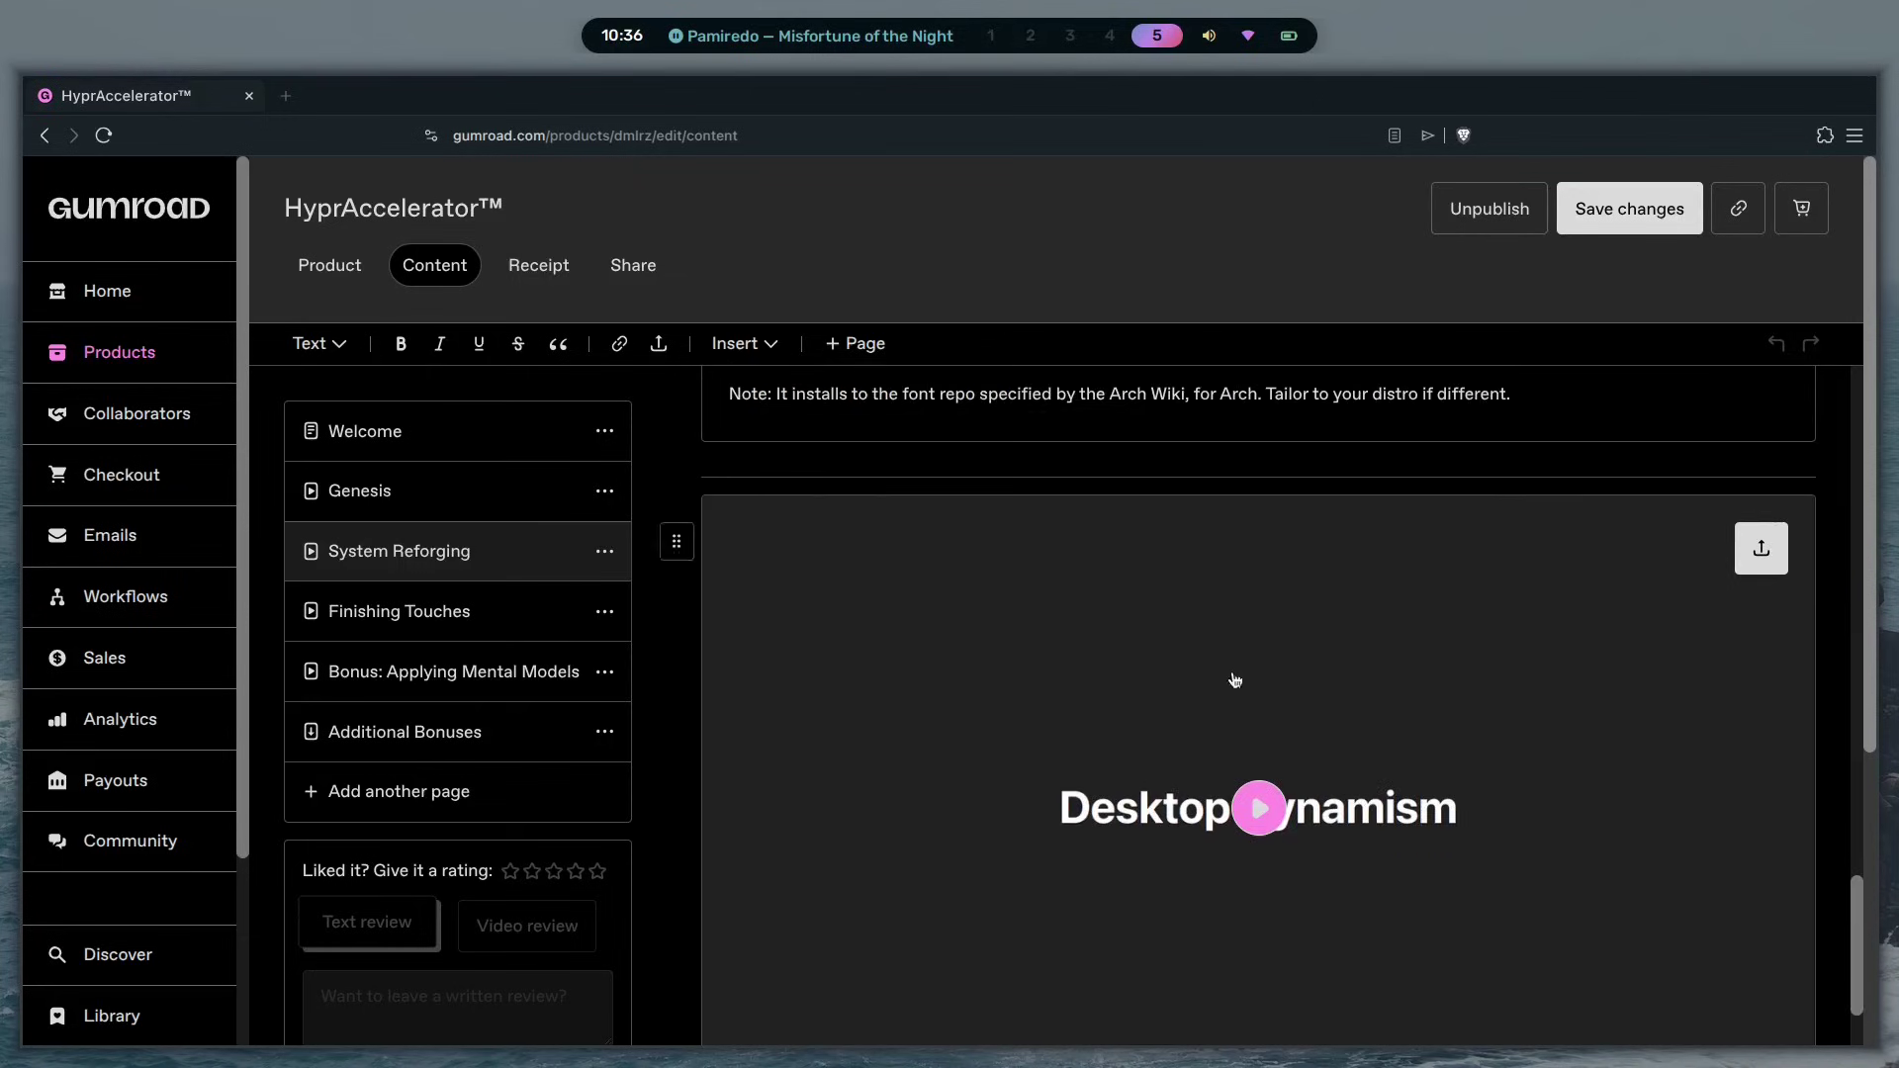
click(1239, 720)
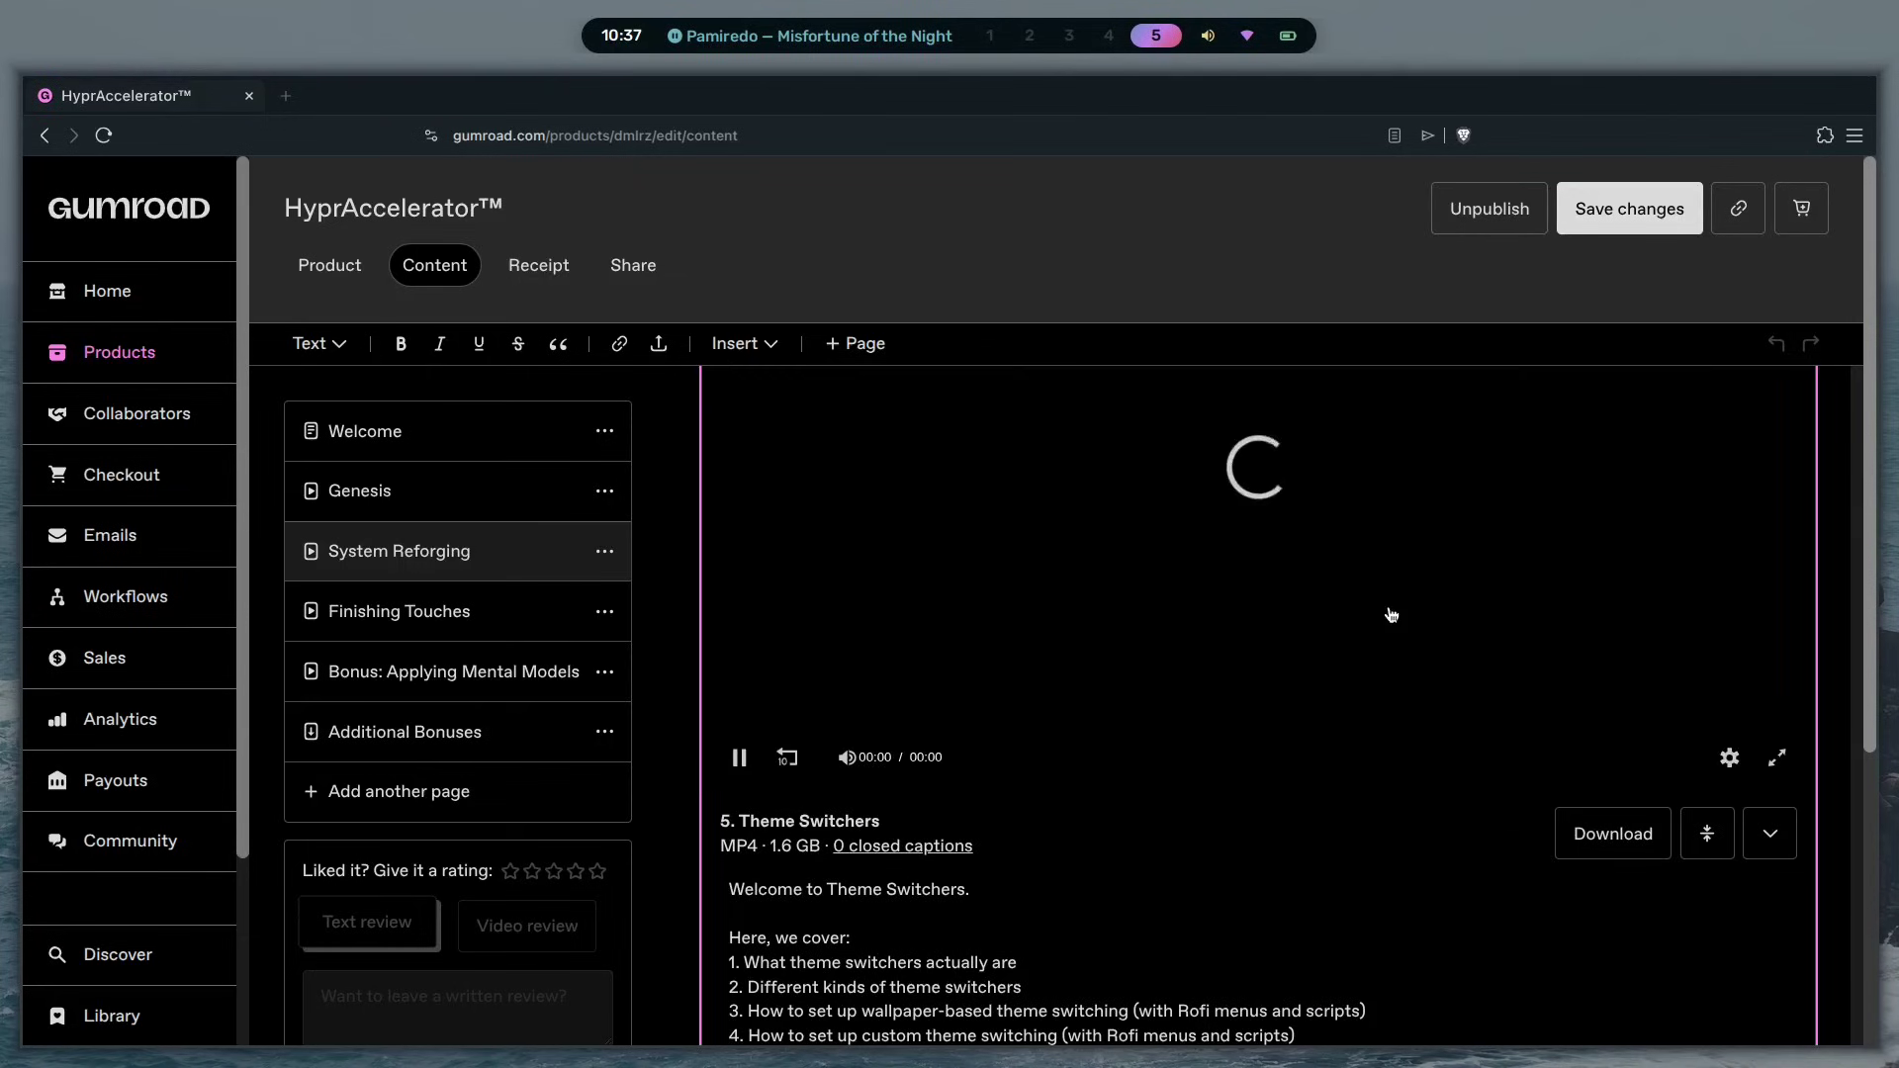
scroll(1199, 769, down, 1)
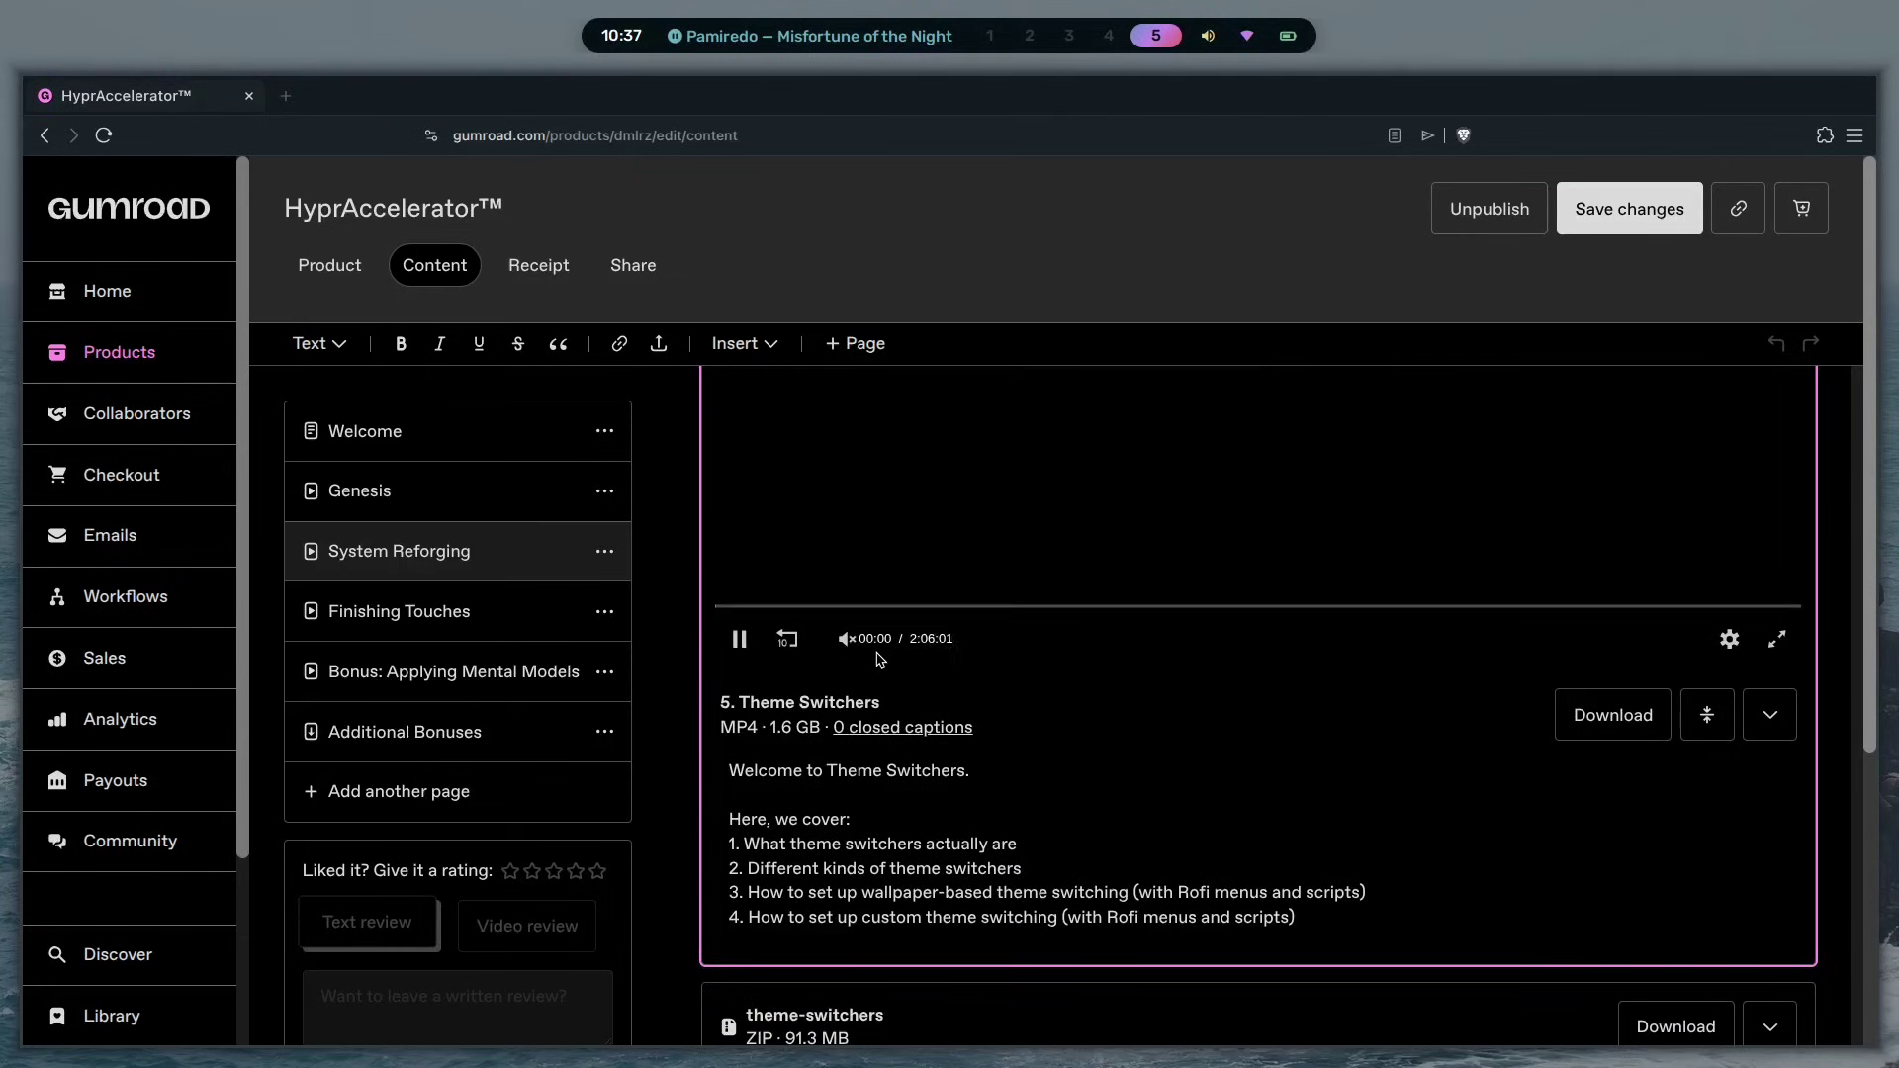
scroll(1462, 709, up, 1)
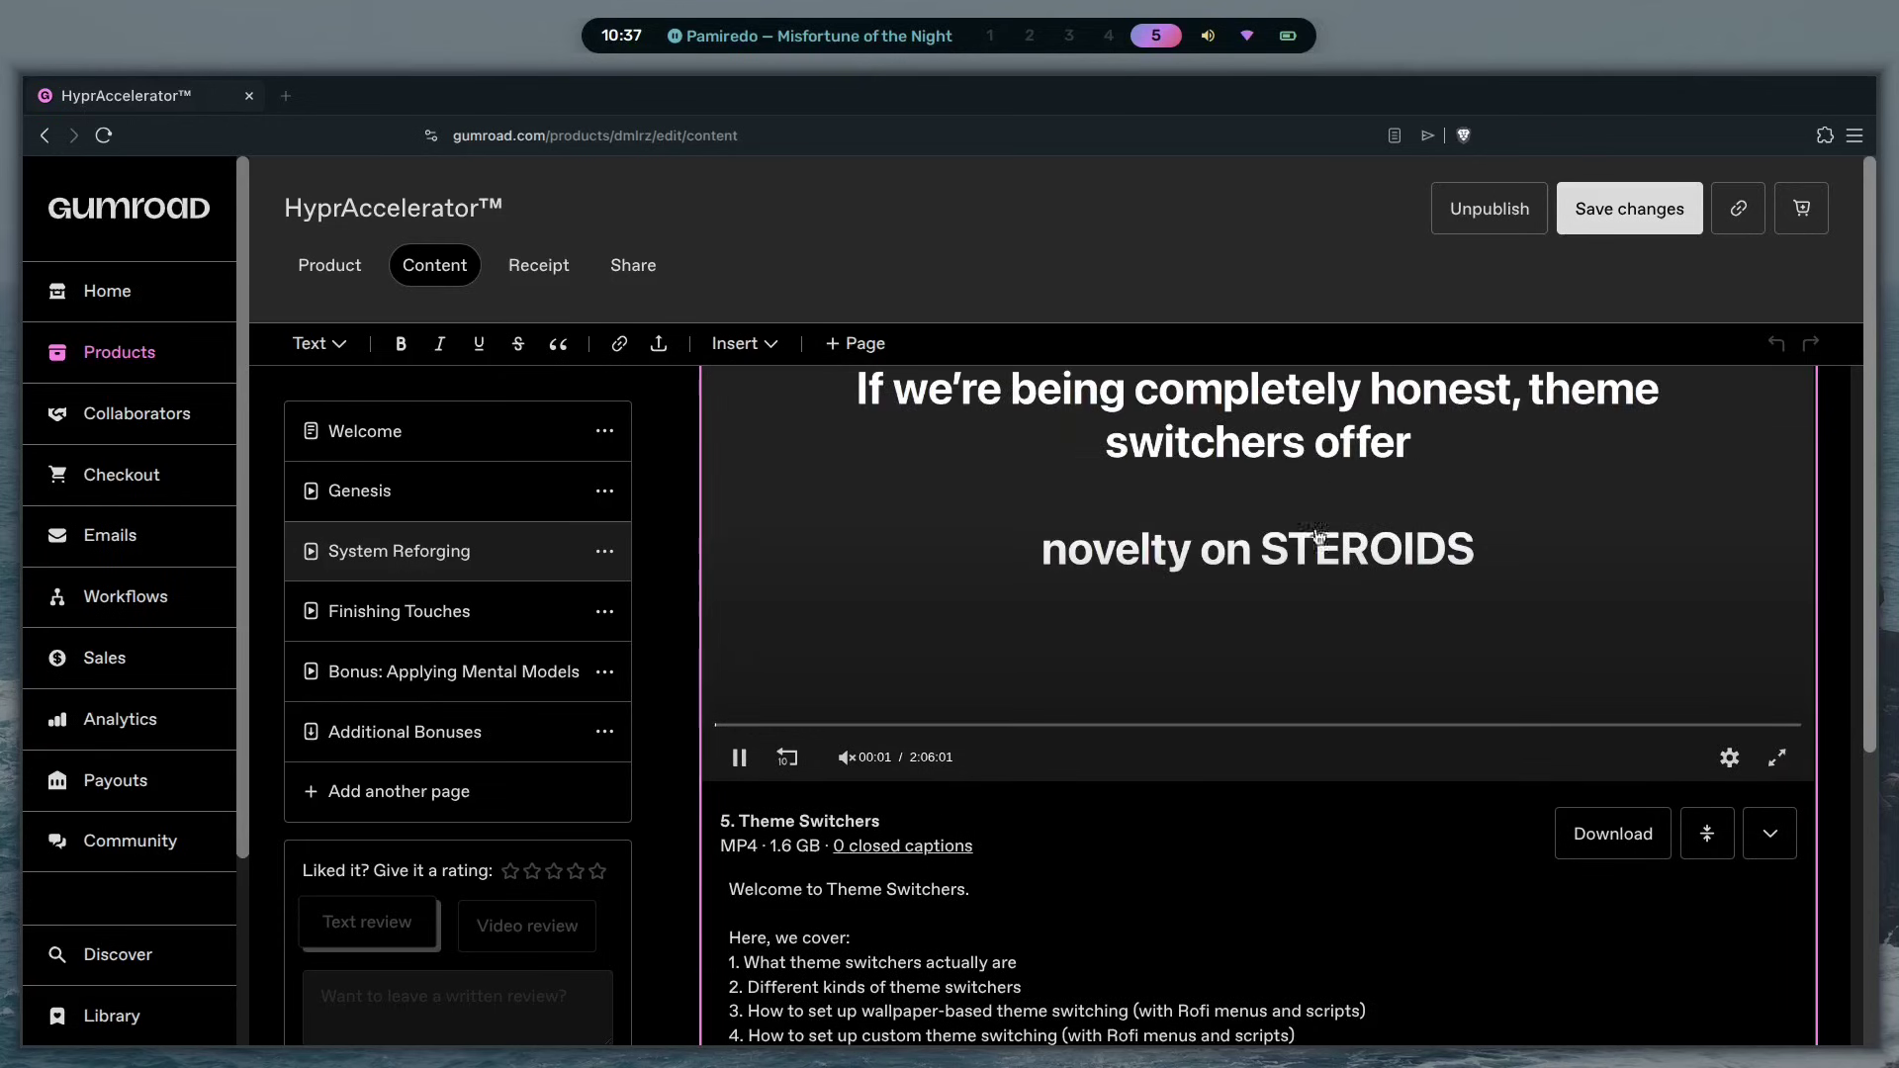
scroll(1337, 482, down, 2)
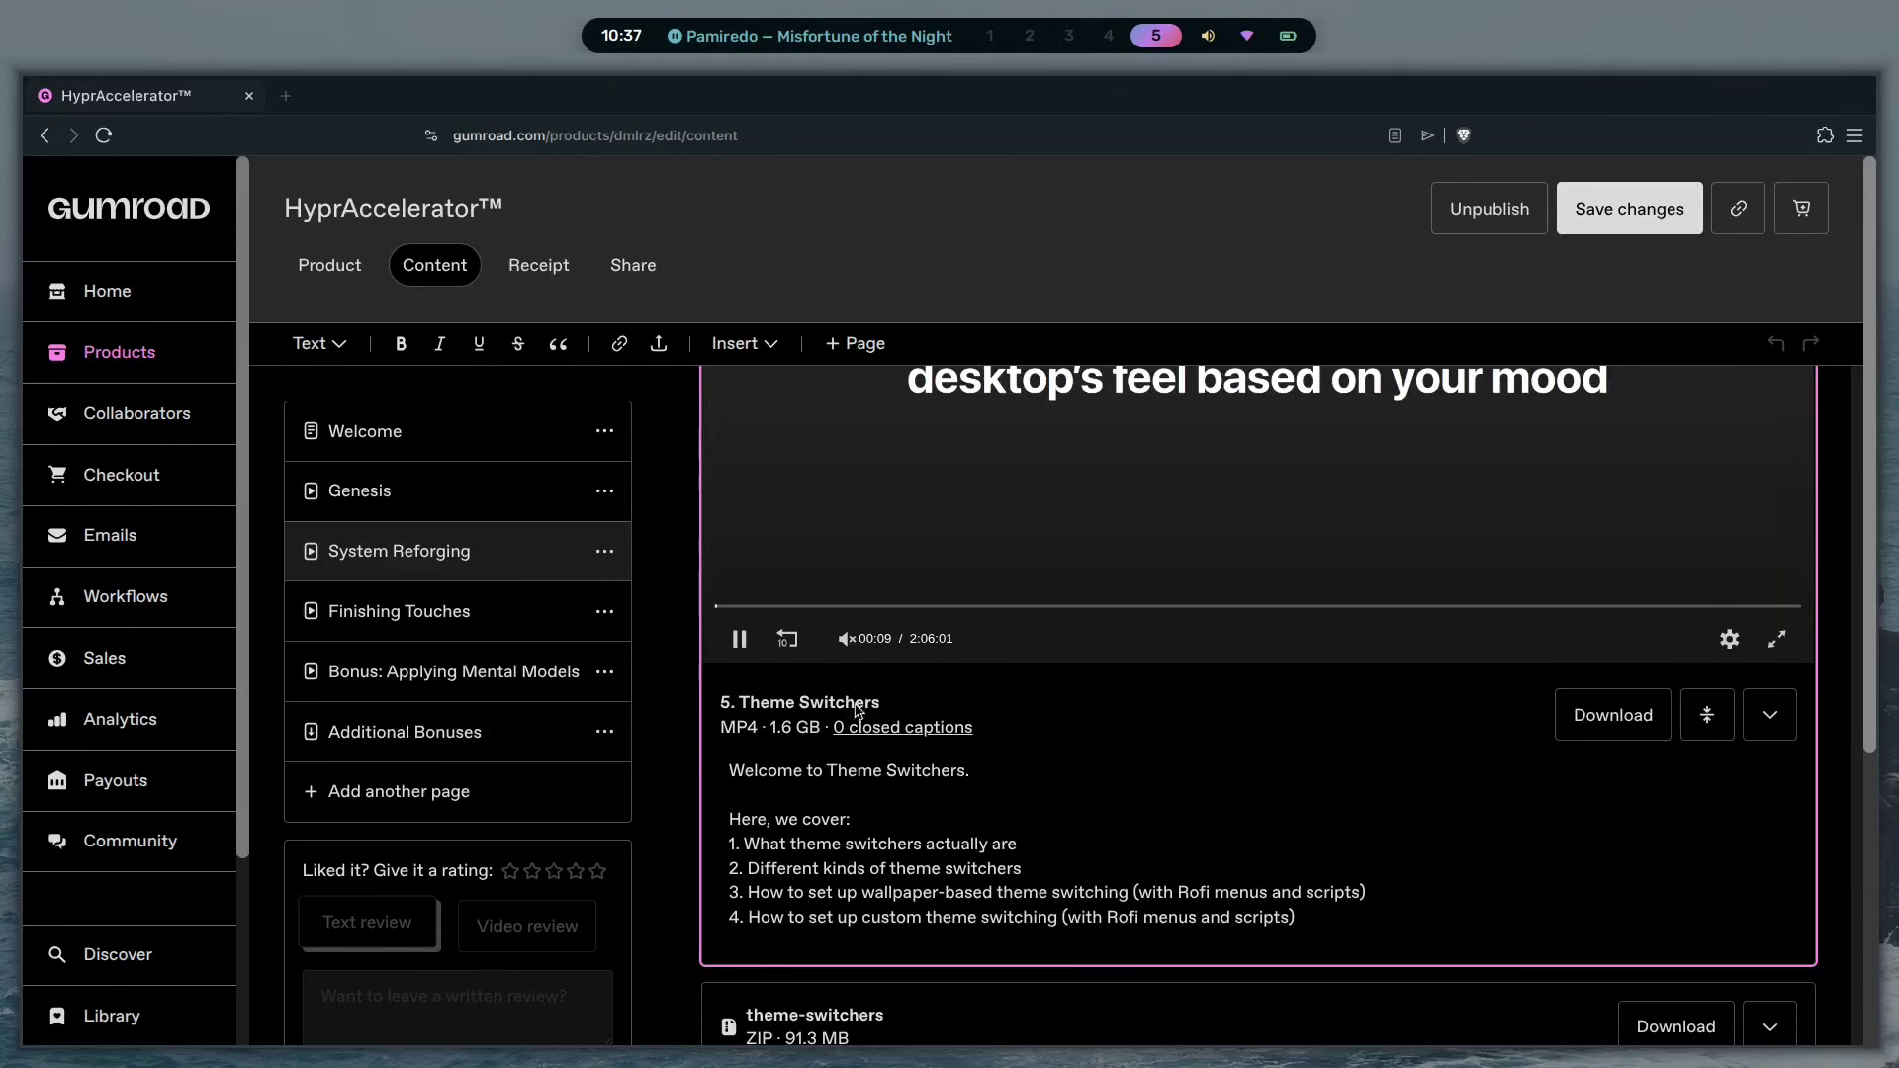
scroll(856, 711, down, 2)
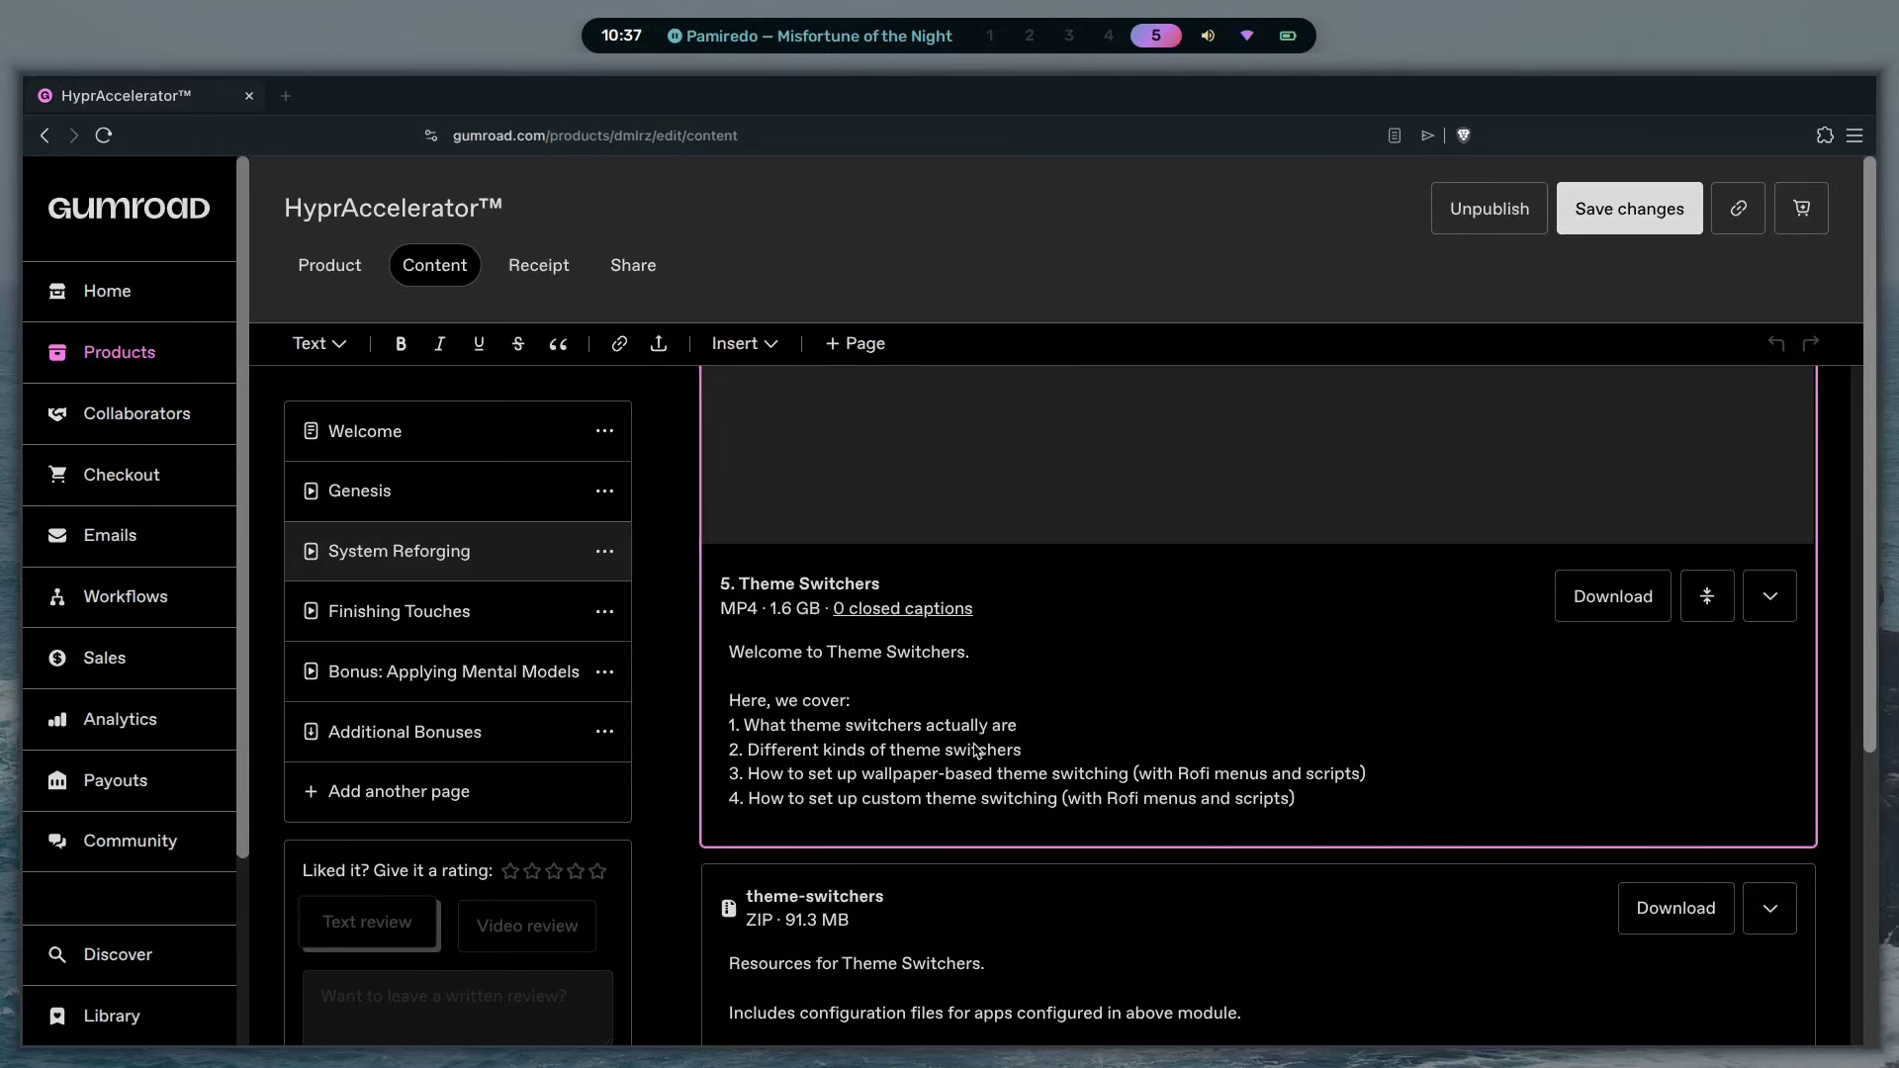
scroll(1351, 673, up, 6)
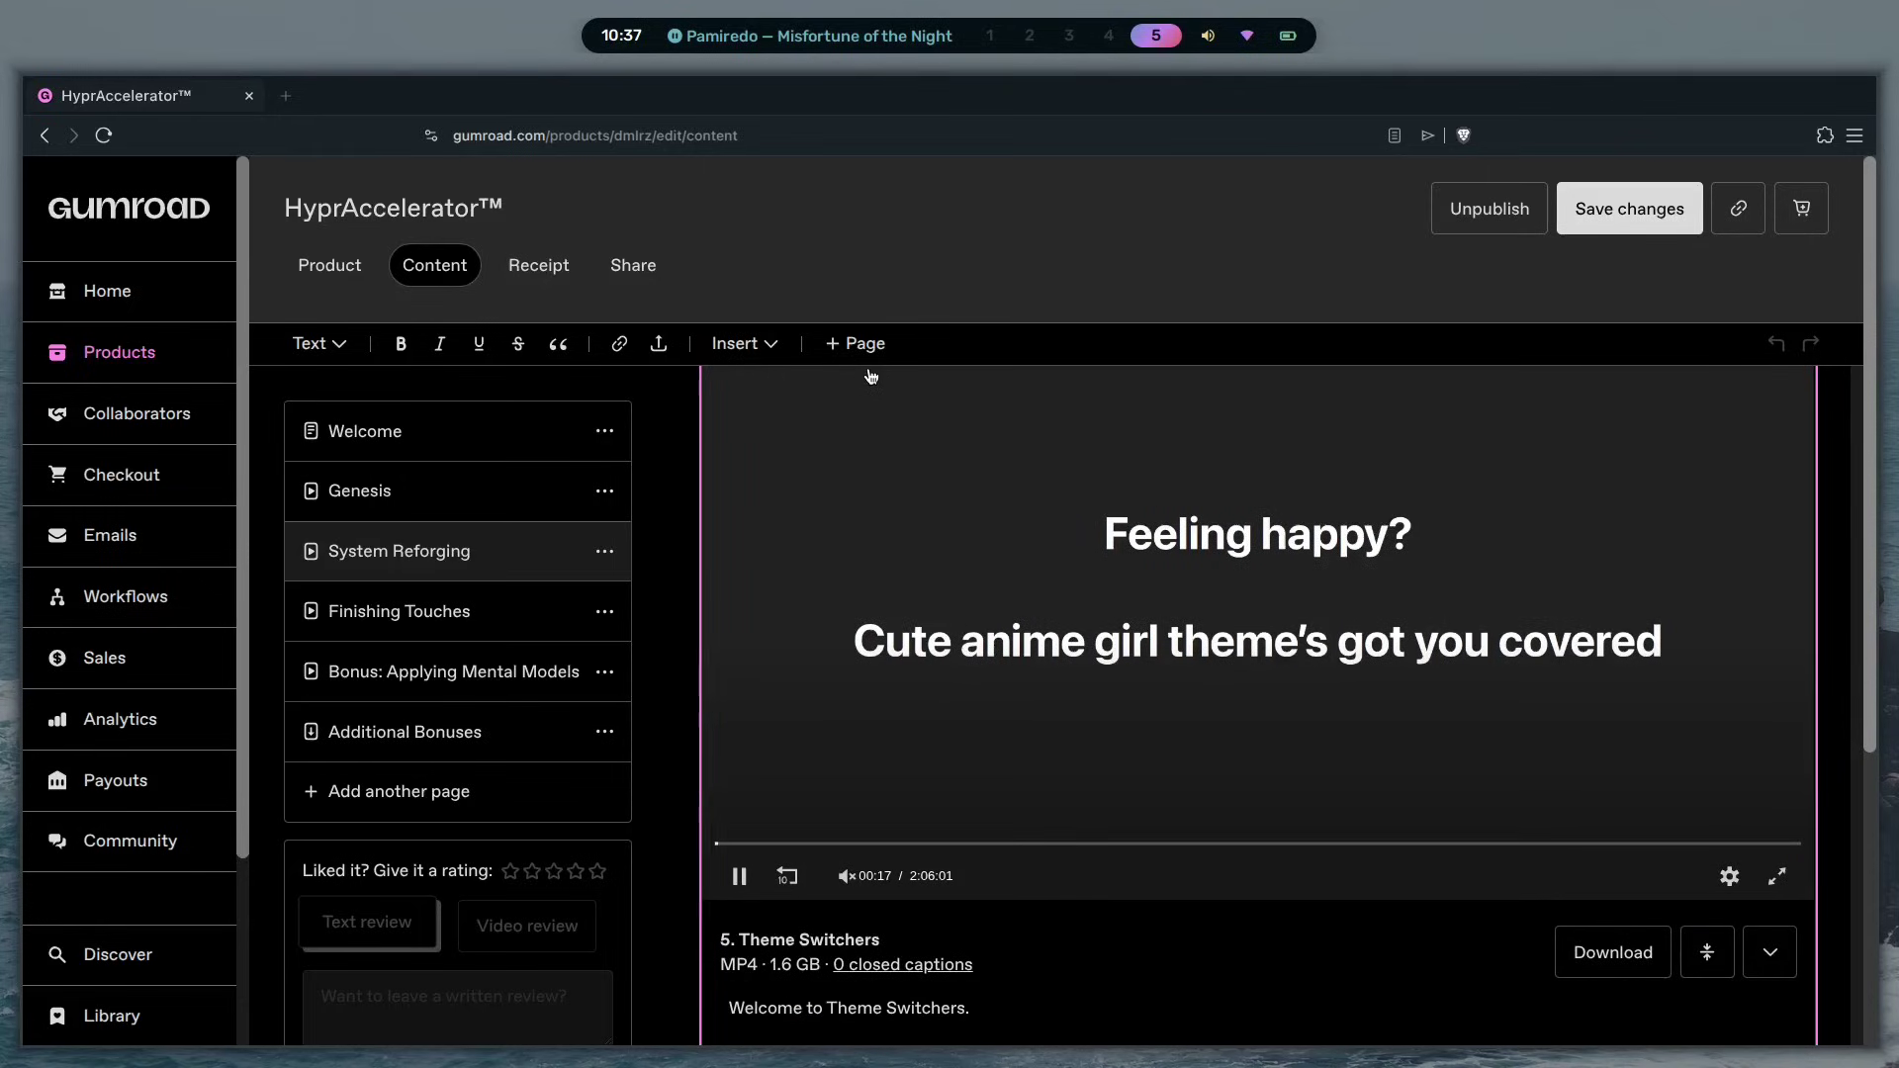
key(super+space)
key(Escape)
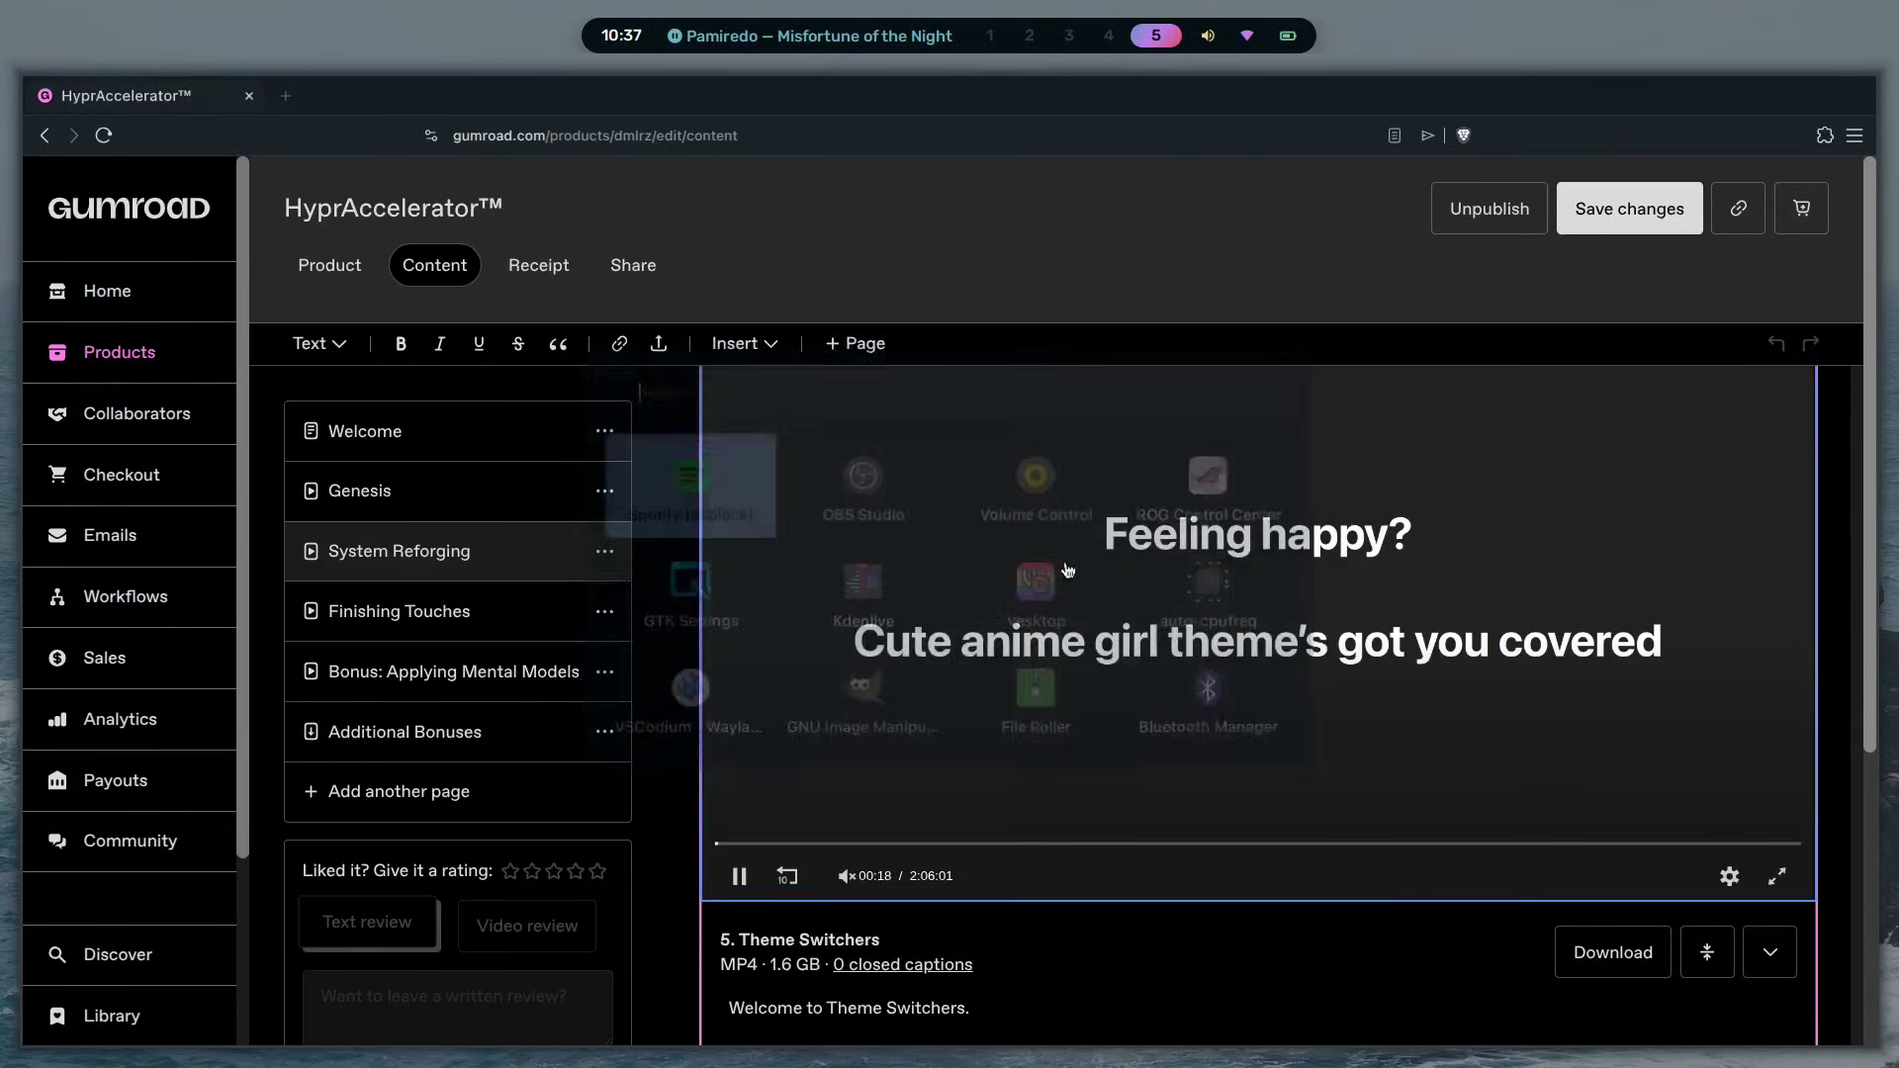
- Seek the lesson video to the apply-theme.sh footage near 1:47 and pause it
click(1623, 844)
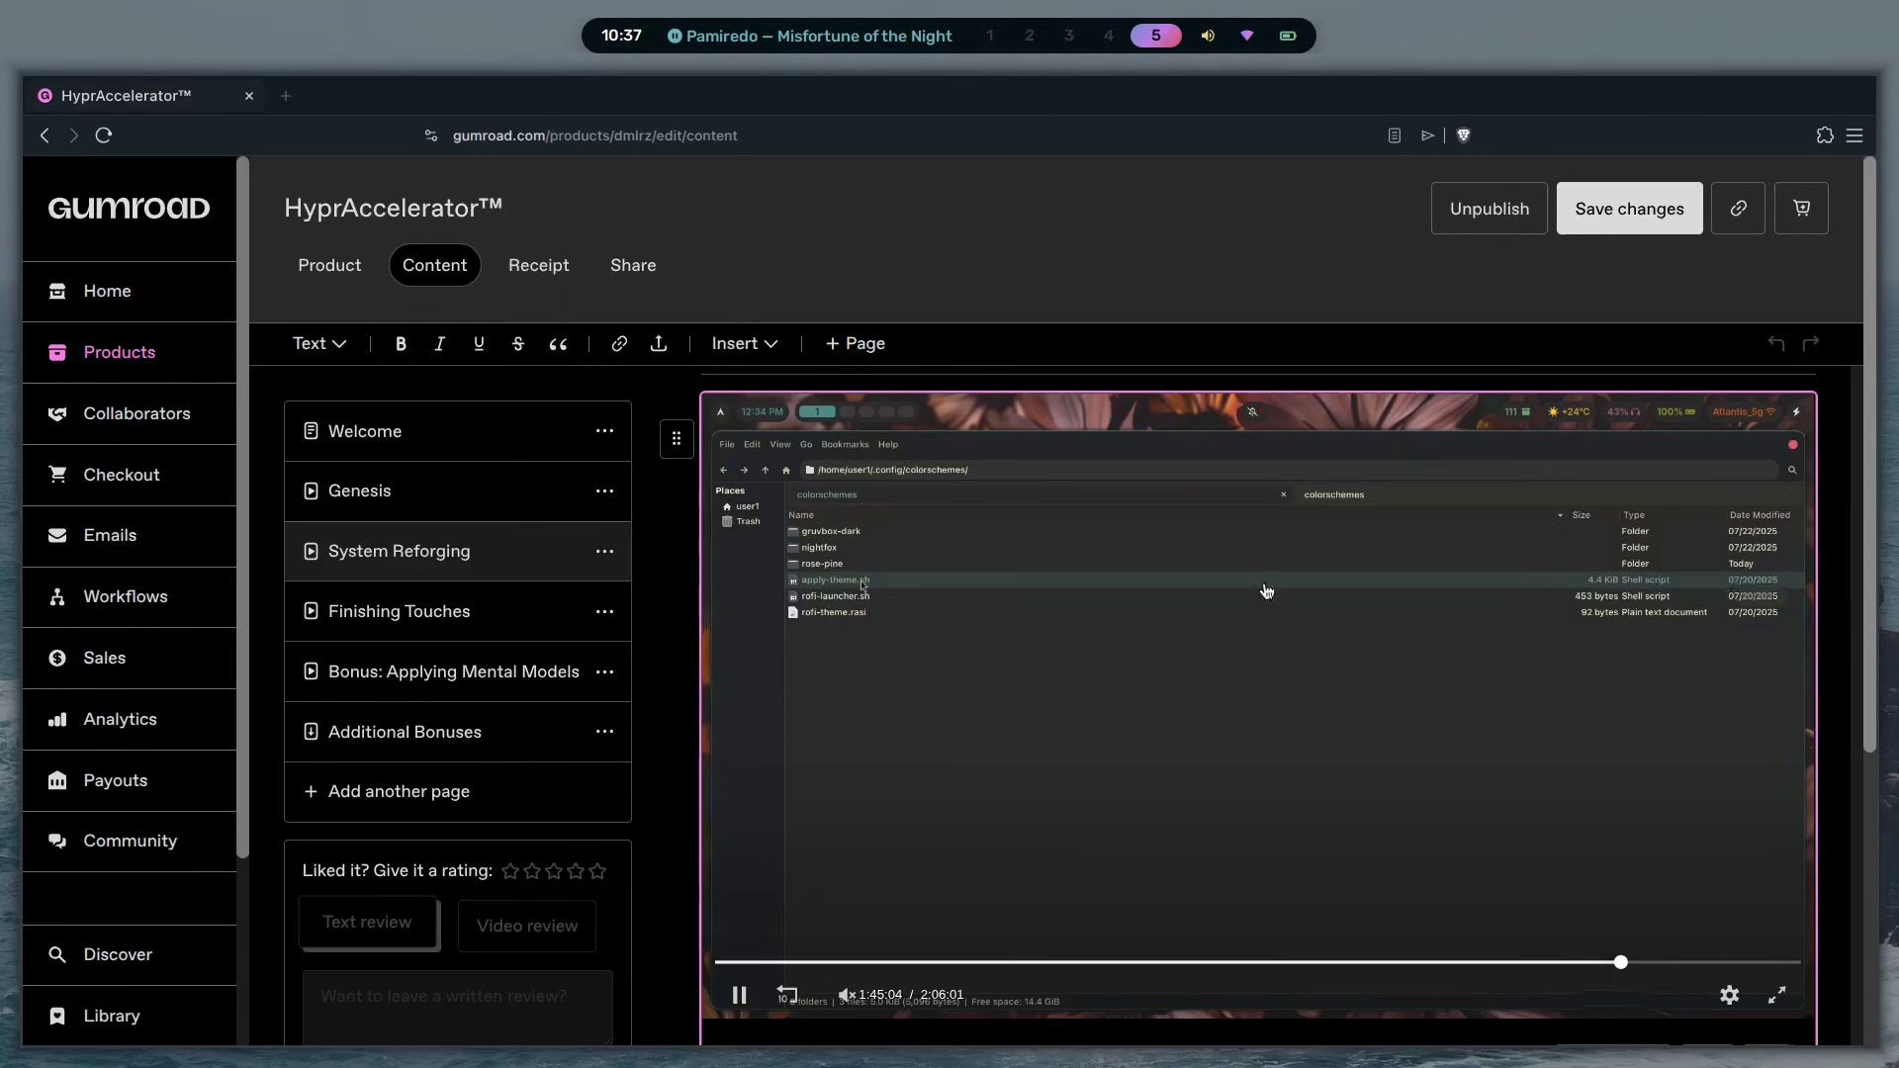
click(1585, 843)
scroll(1021, 786, up, 2)
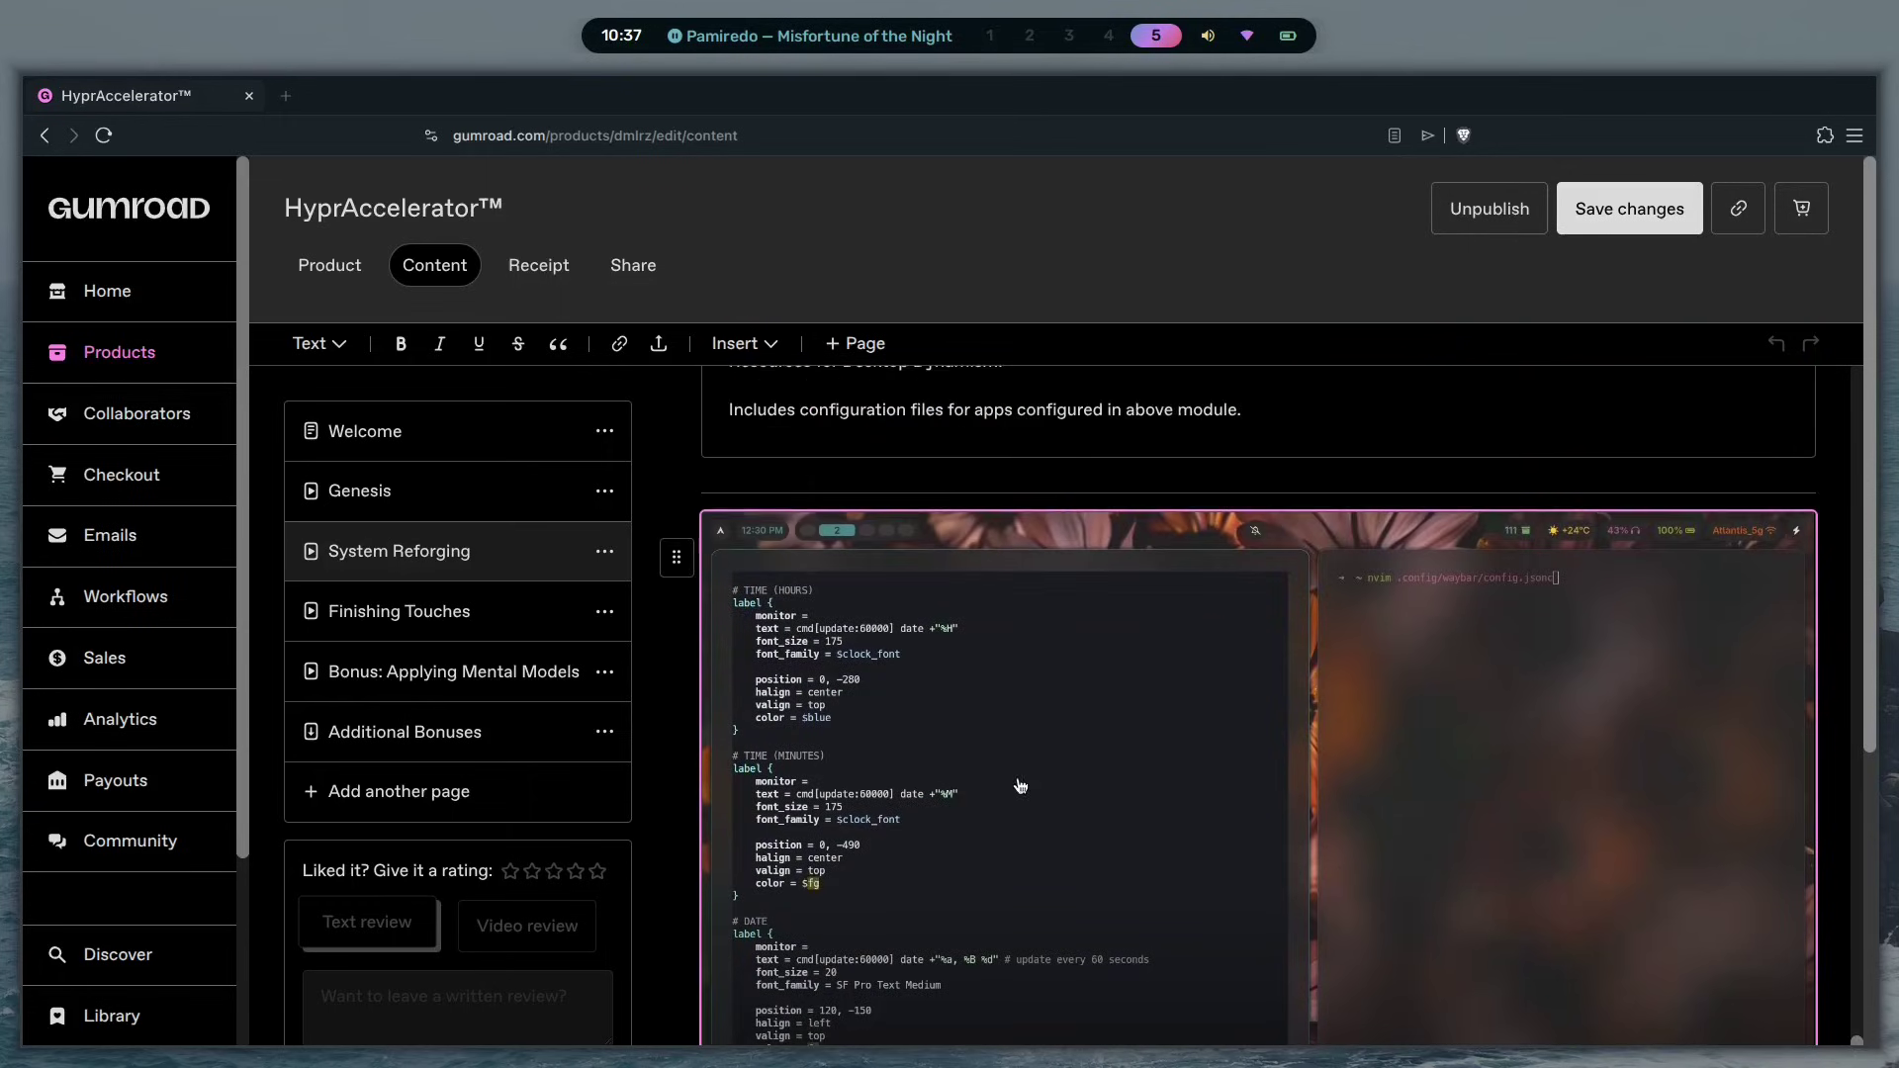
scroll(1021, 787, down, 1)
click(1597, 961)
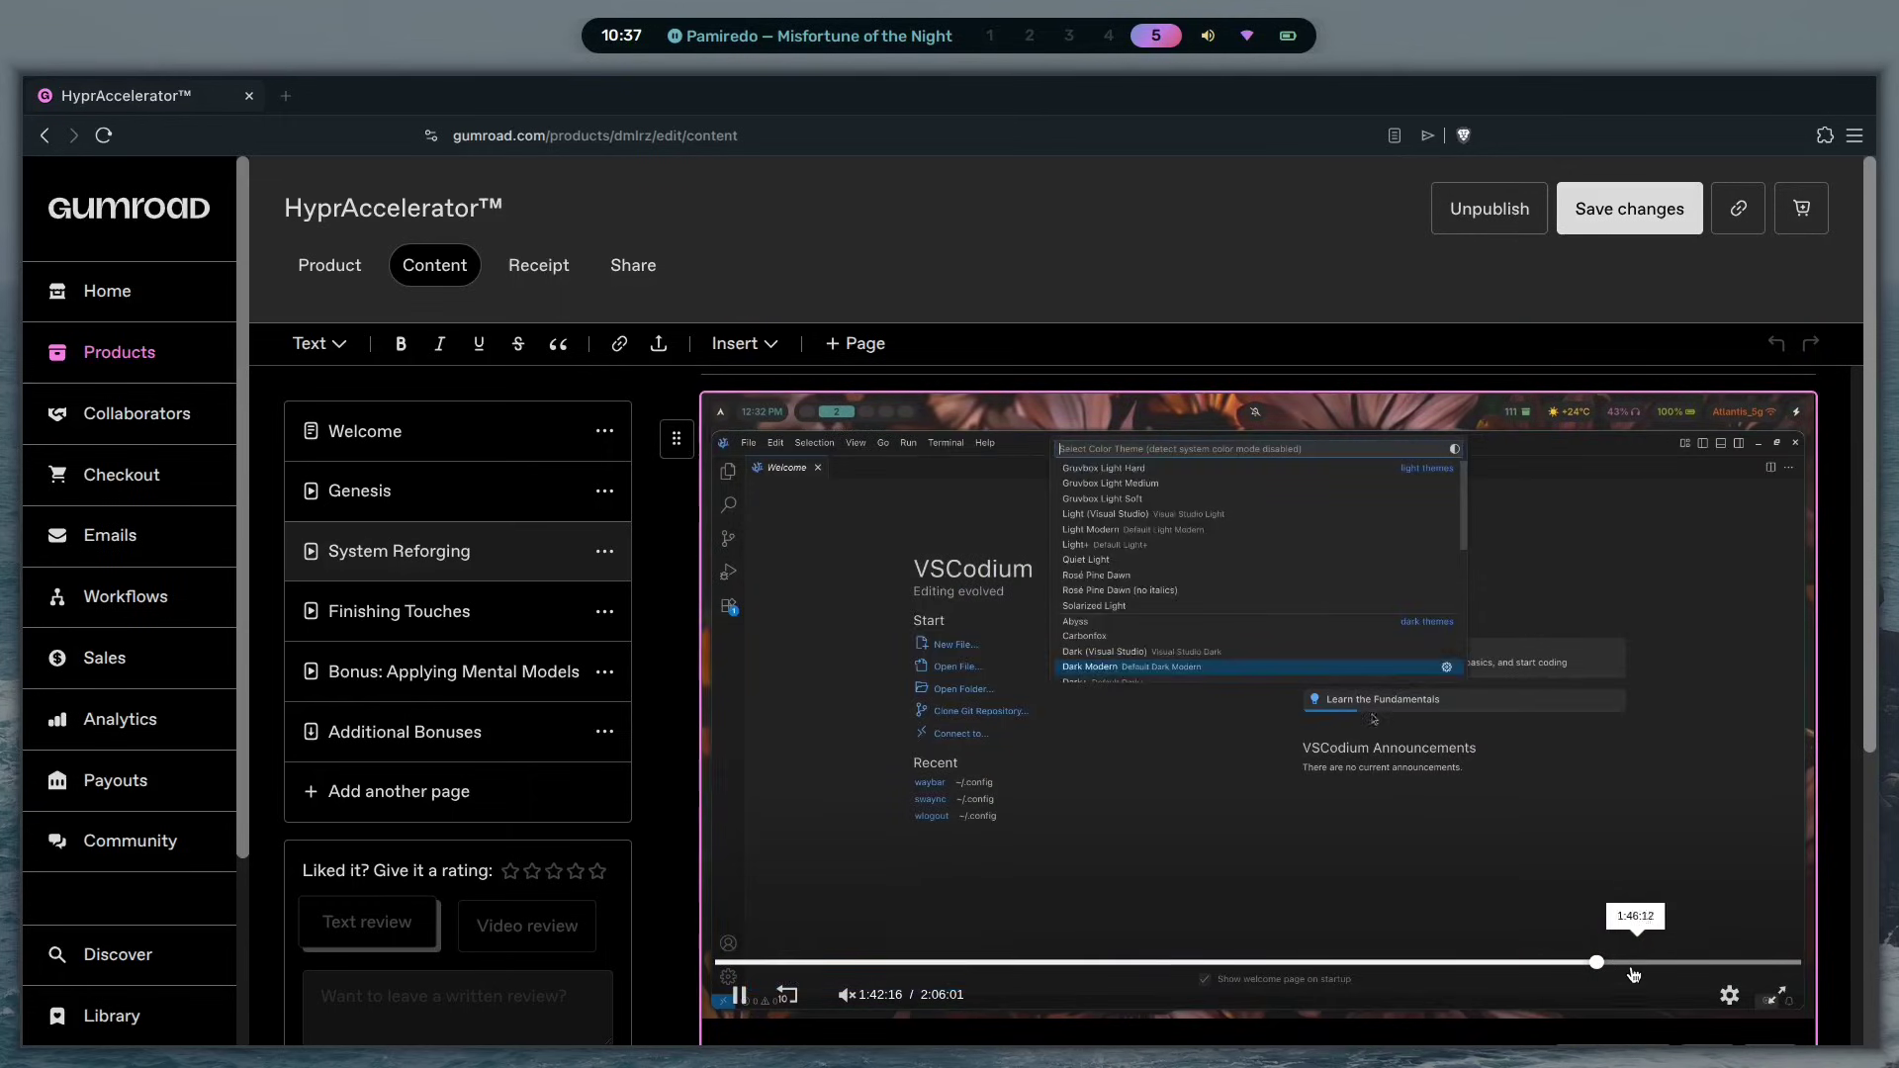
click(1610, 963)
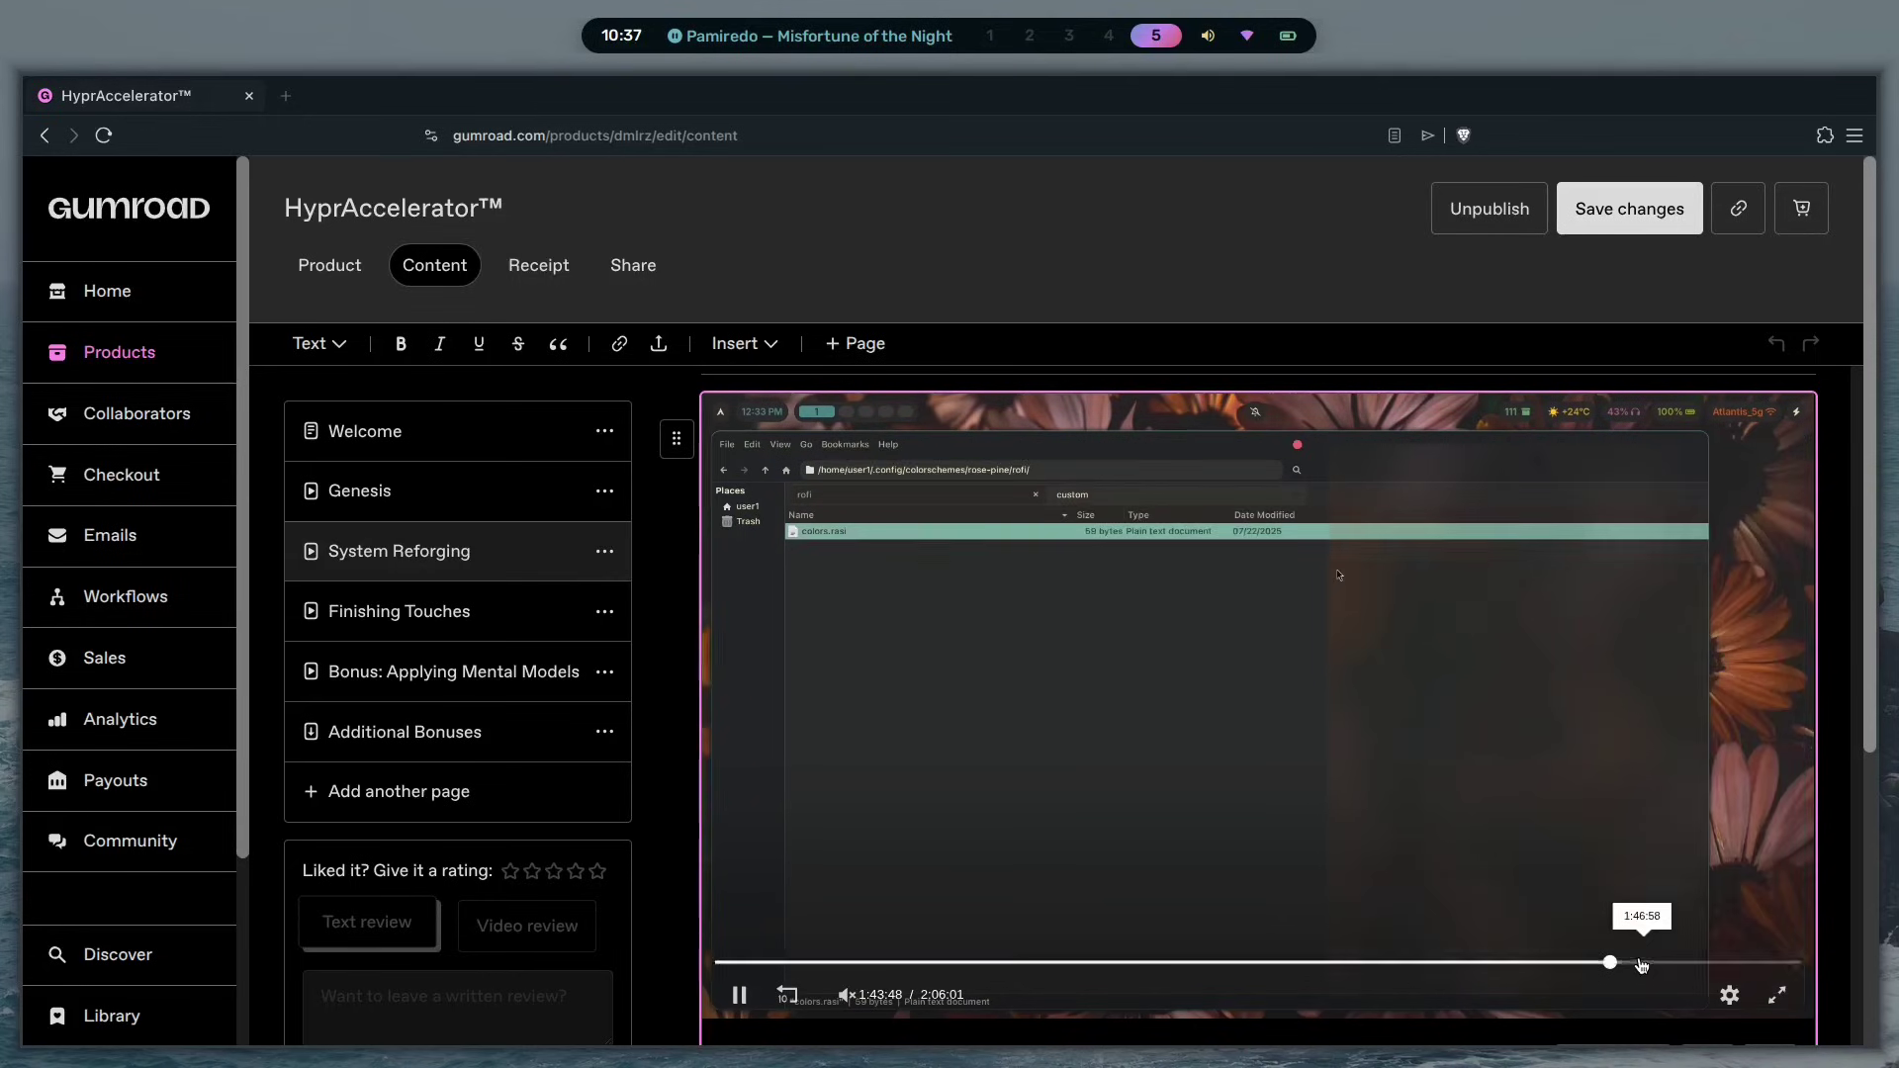
click(1641, 962)
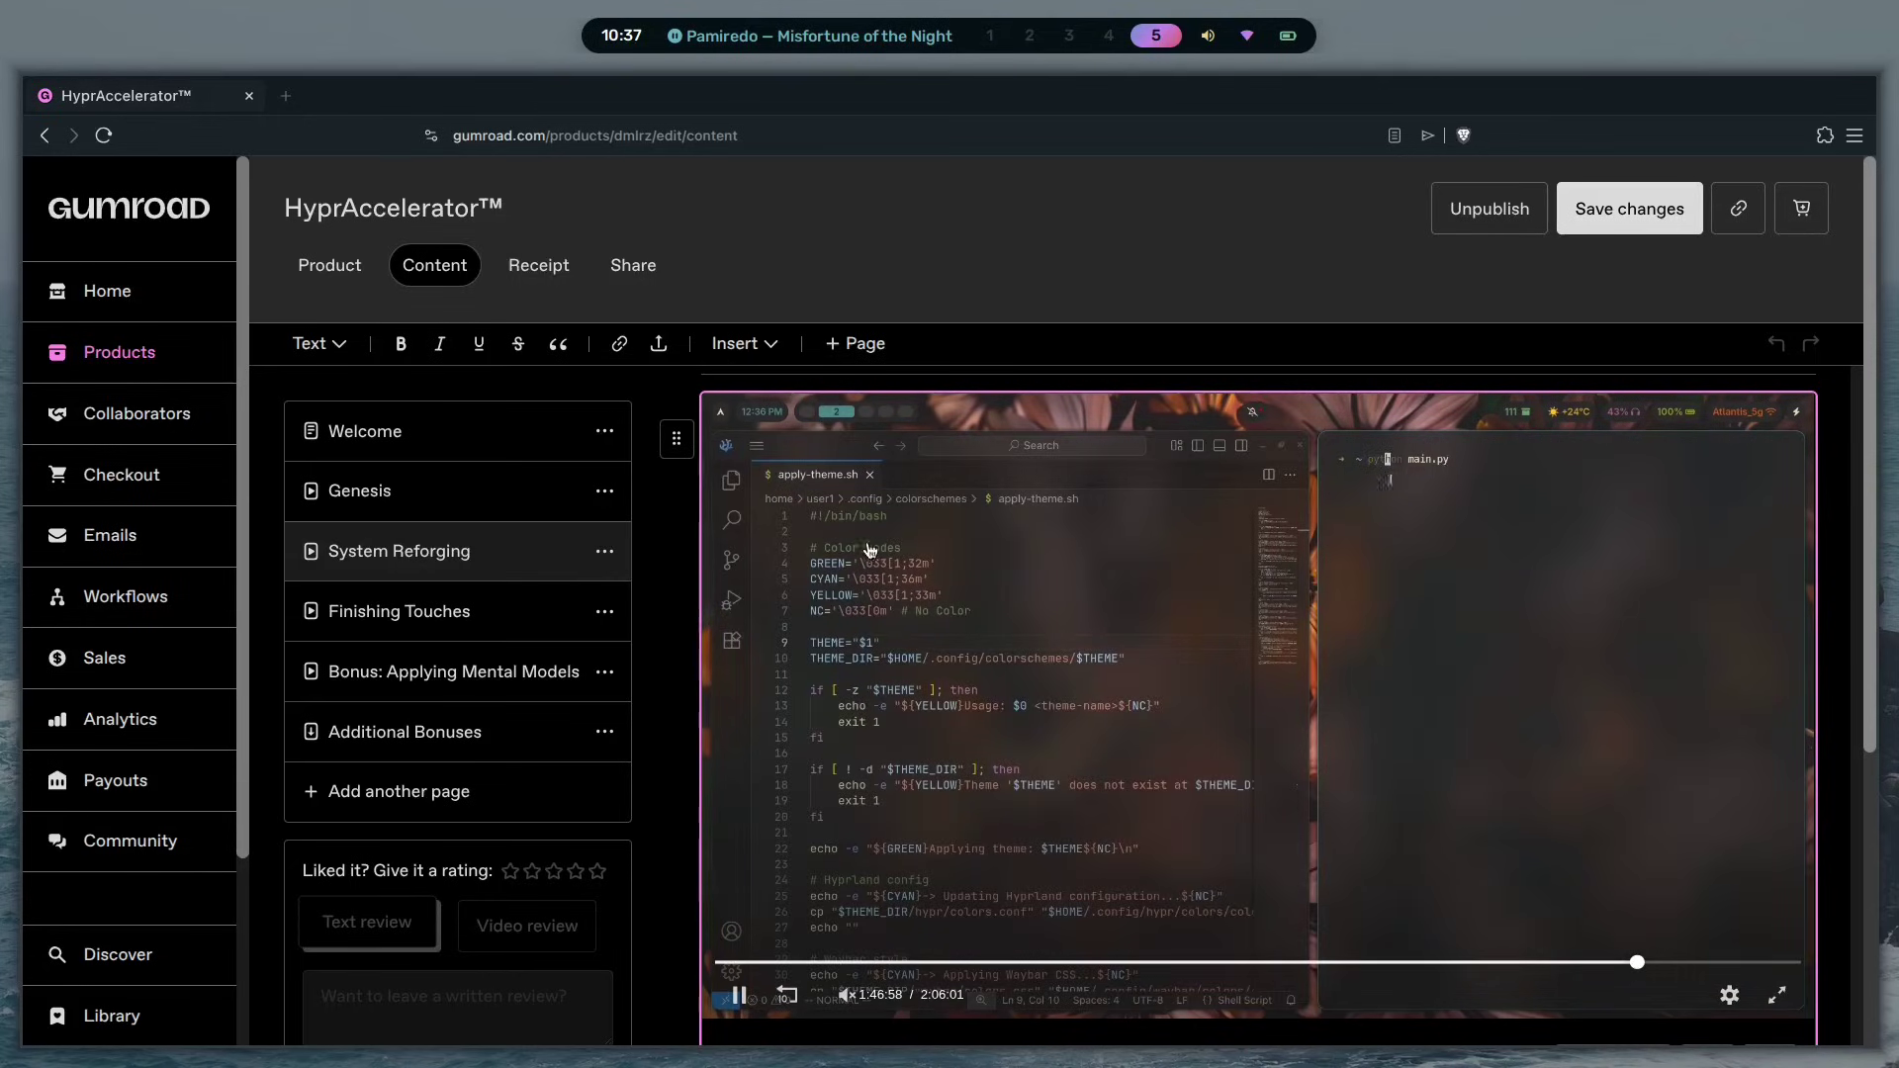
click(1488, 795)
- Return to workspace 3 and apply the third window layout with a full-width bar
key(super+3)
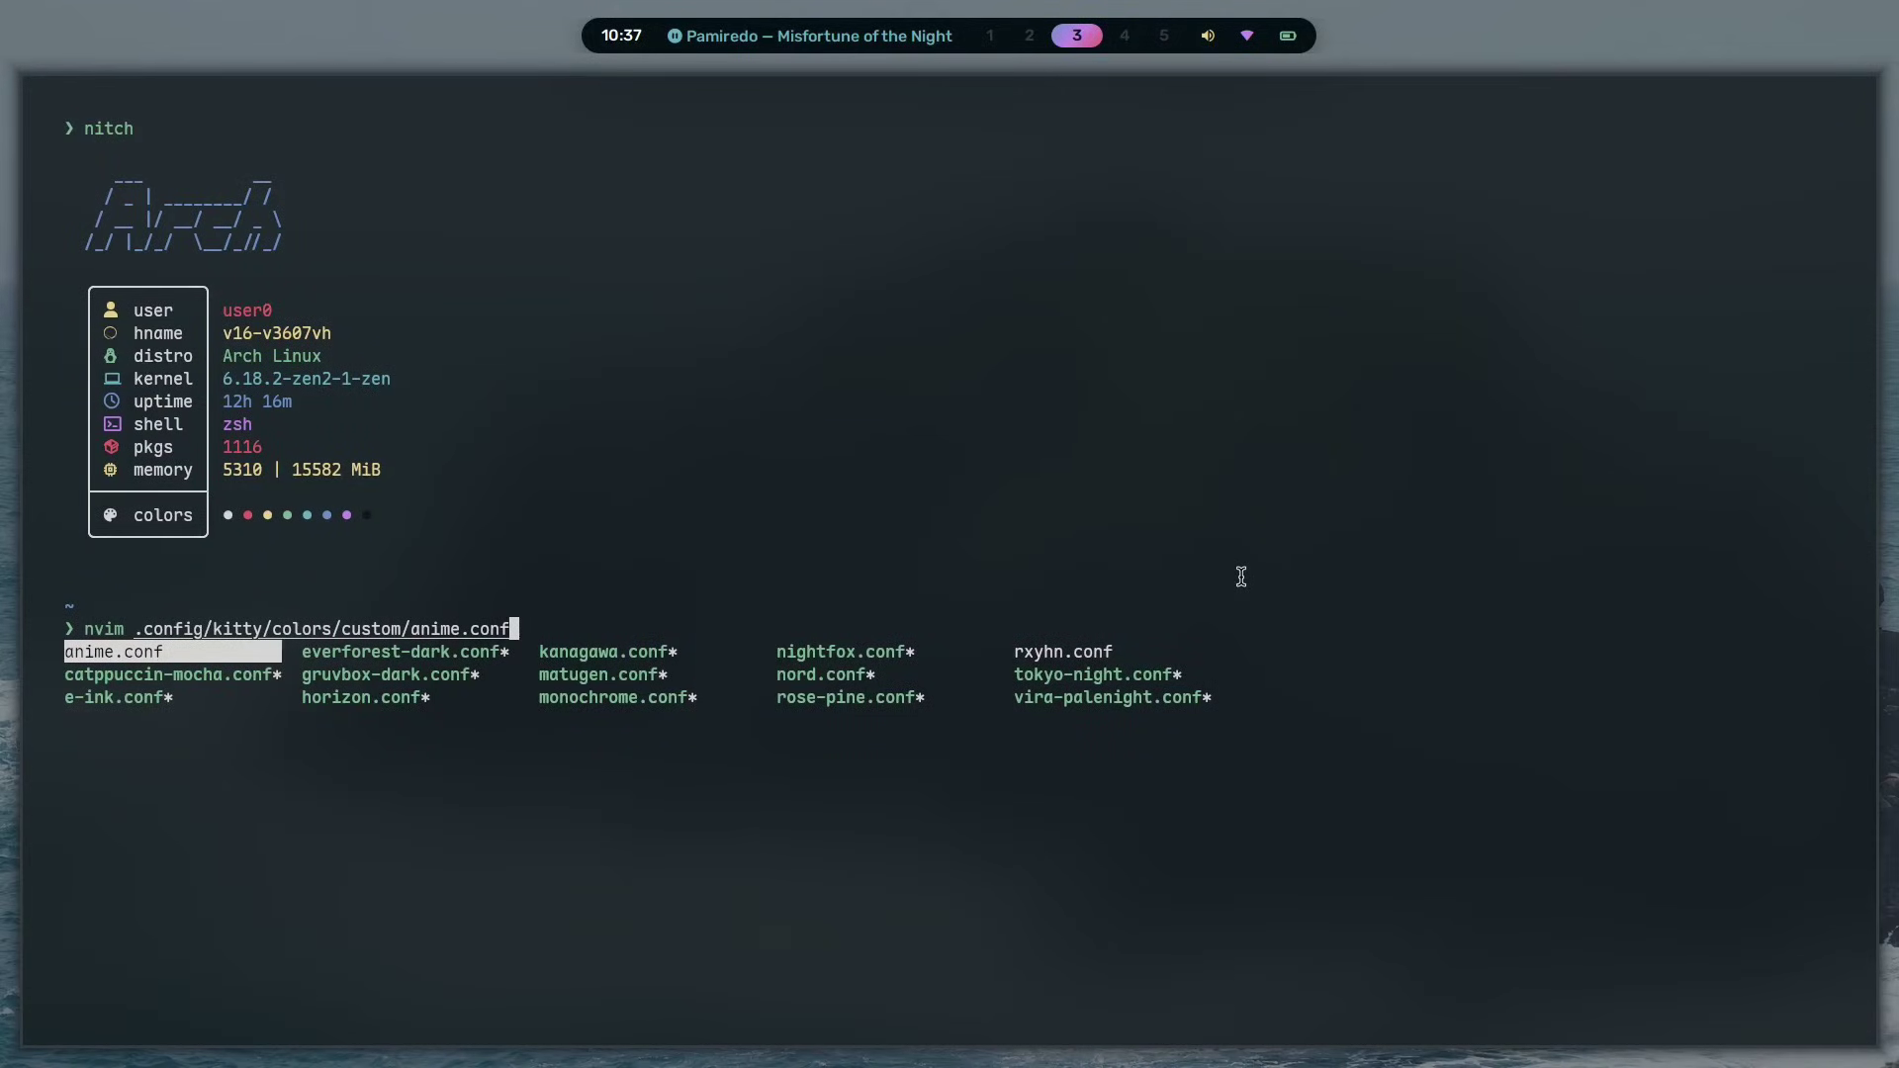
key(super+shift+b)
key(Down)
key(Down)
key(Down)
key(Up)
key(Return)
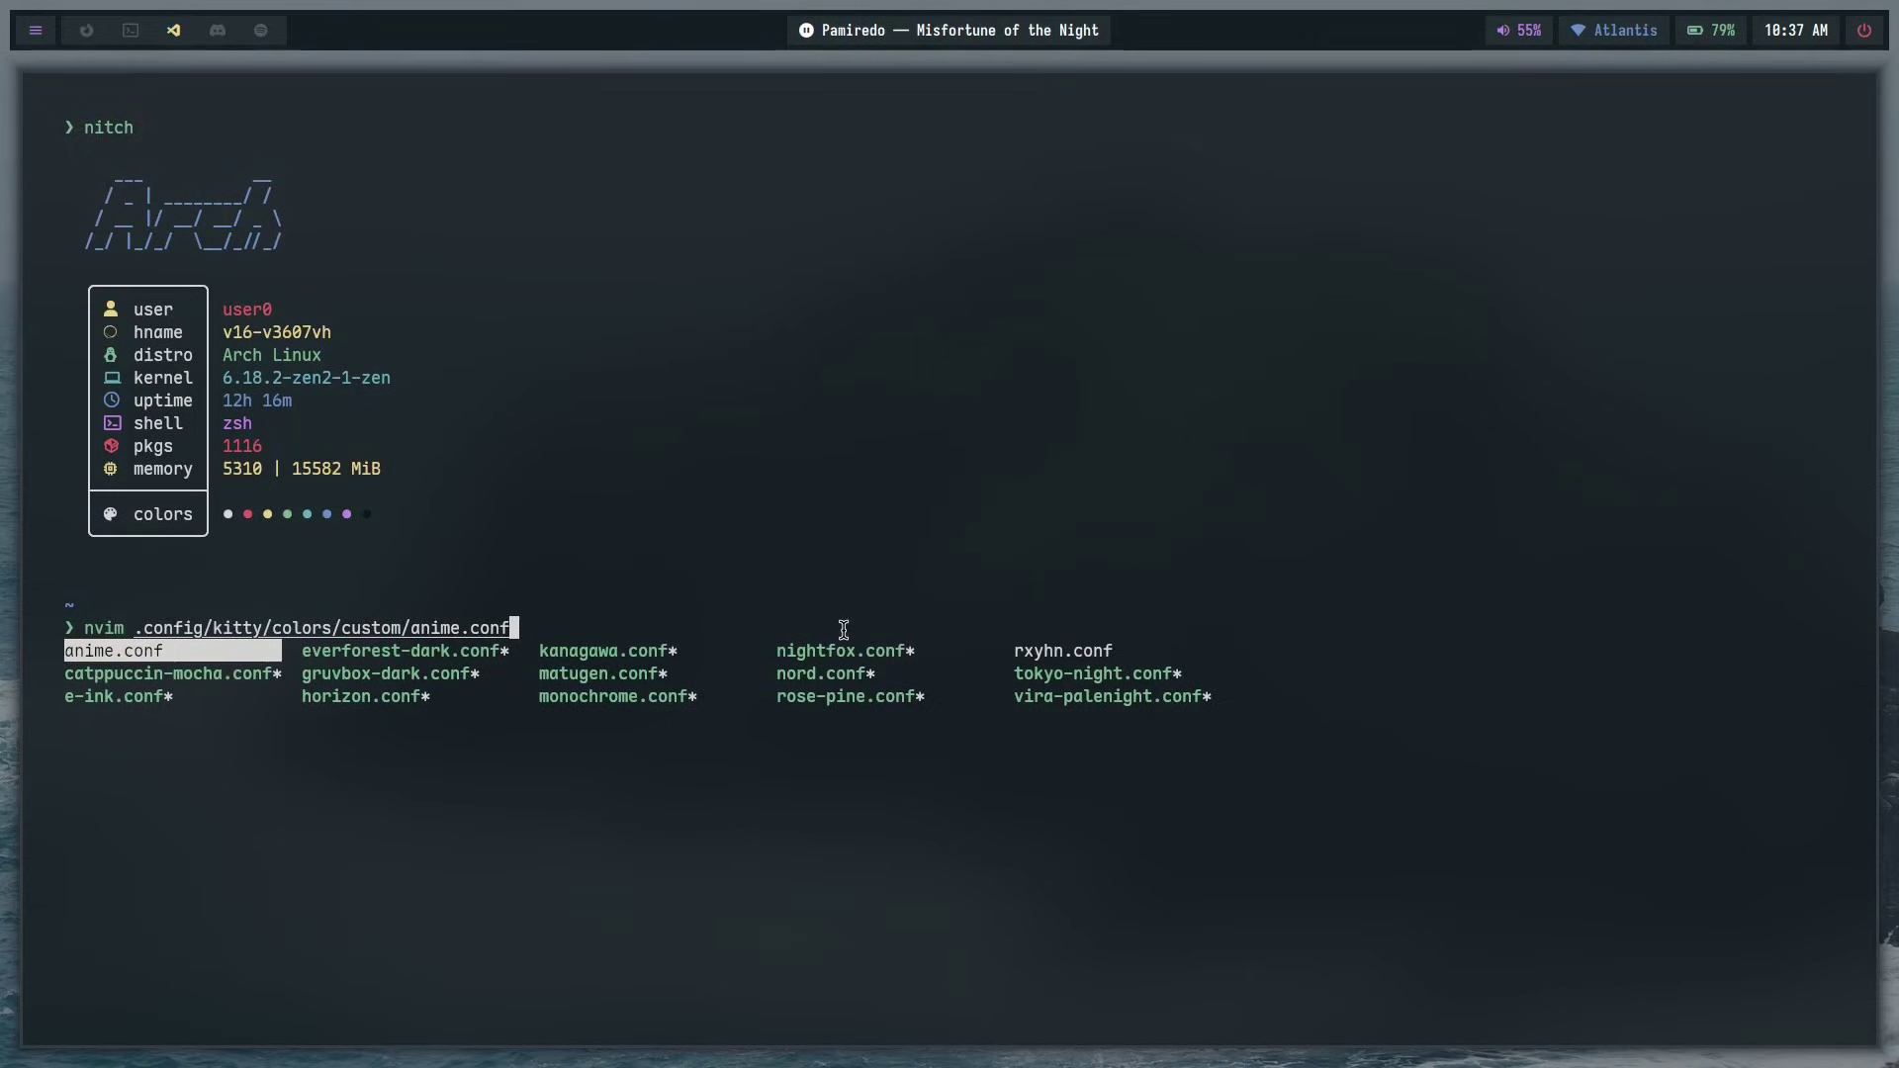
- Open .config/kitty/colors/custom/rxyhn.conf in Neovim via Tab completion
key(Down)
key(Down)
key(Down)
key(Down)
key(Down)
key(Right)
key(Right)
key(Right)
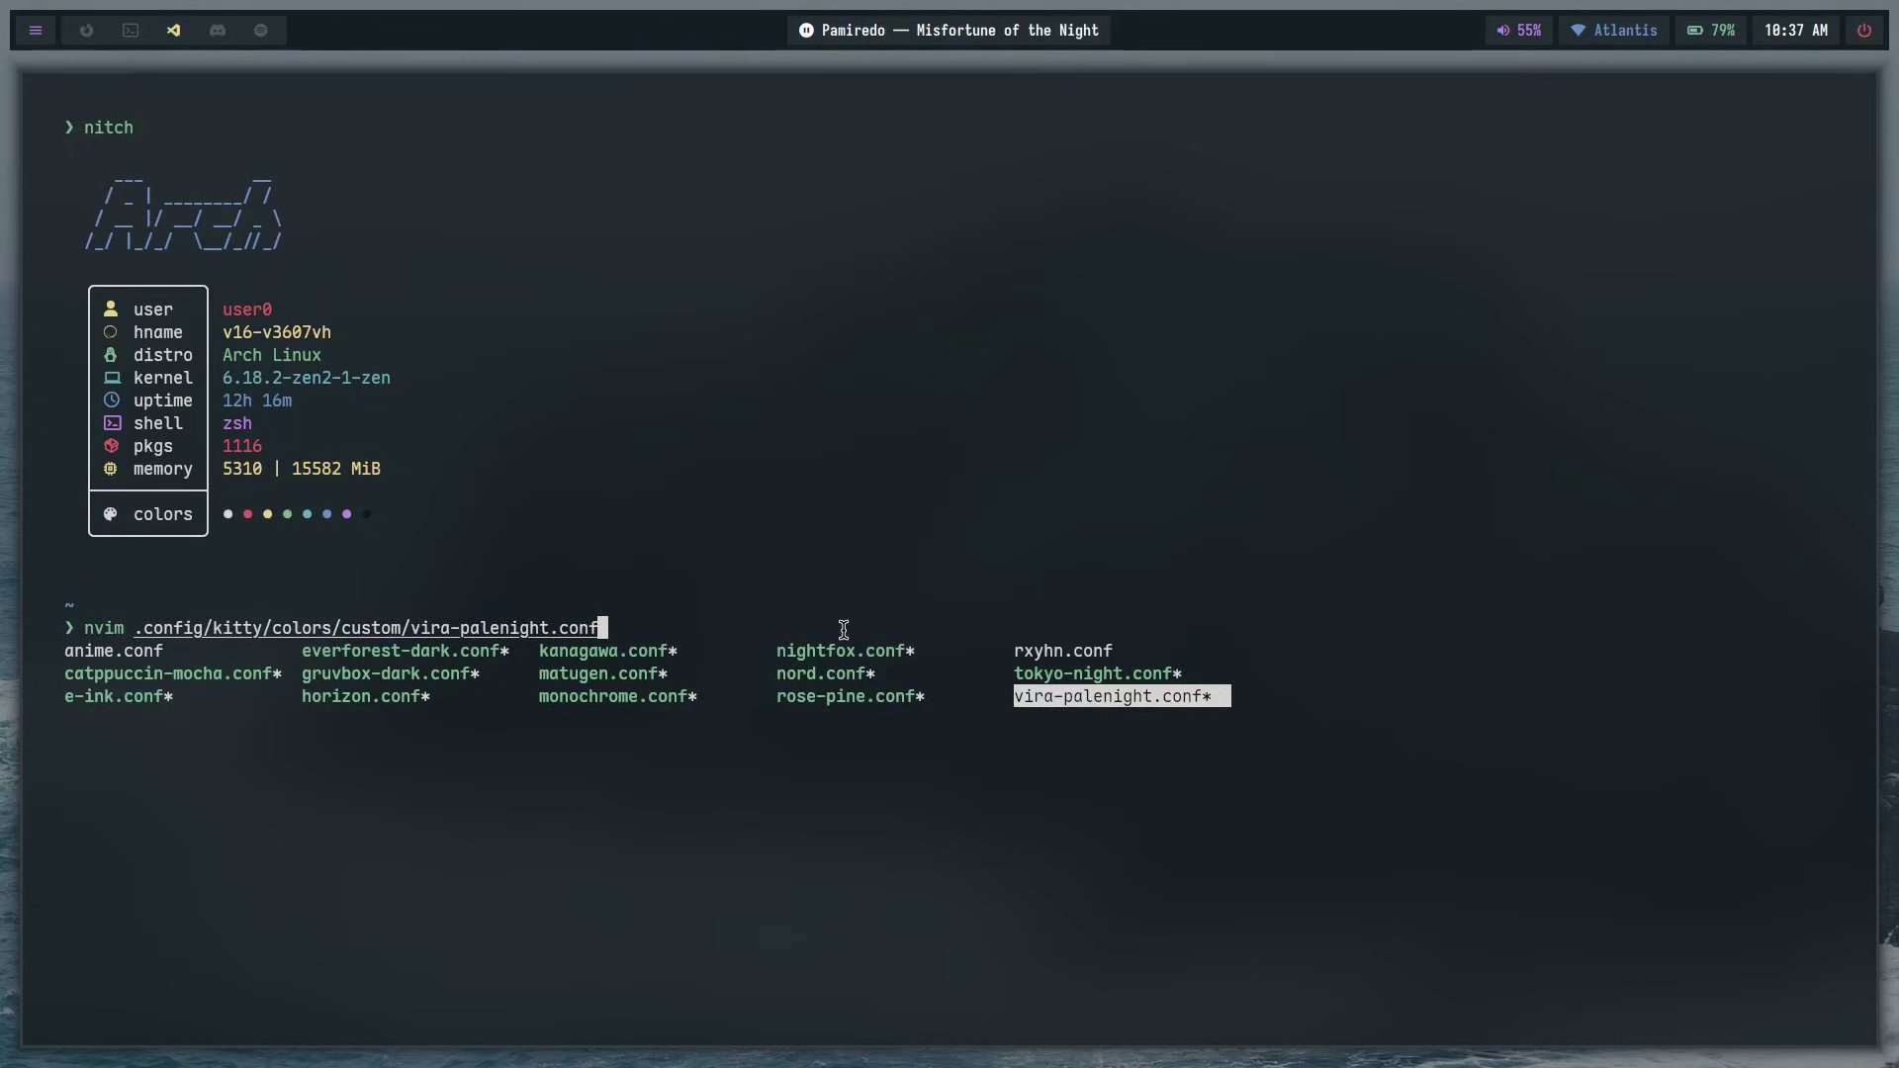
key(Up)
key(Up)
key(Return)
key(Return)
- Jump to the end of rxyhn.conf and select the palette from color15 up to # black
click(419, 797)
scroll(411, 875, down, 3)
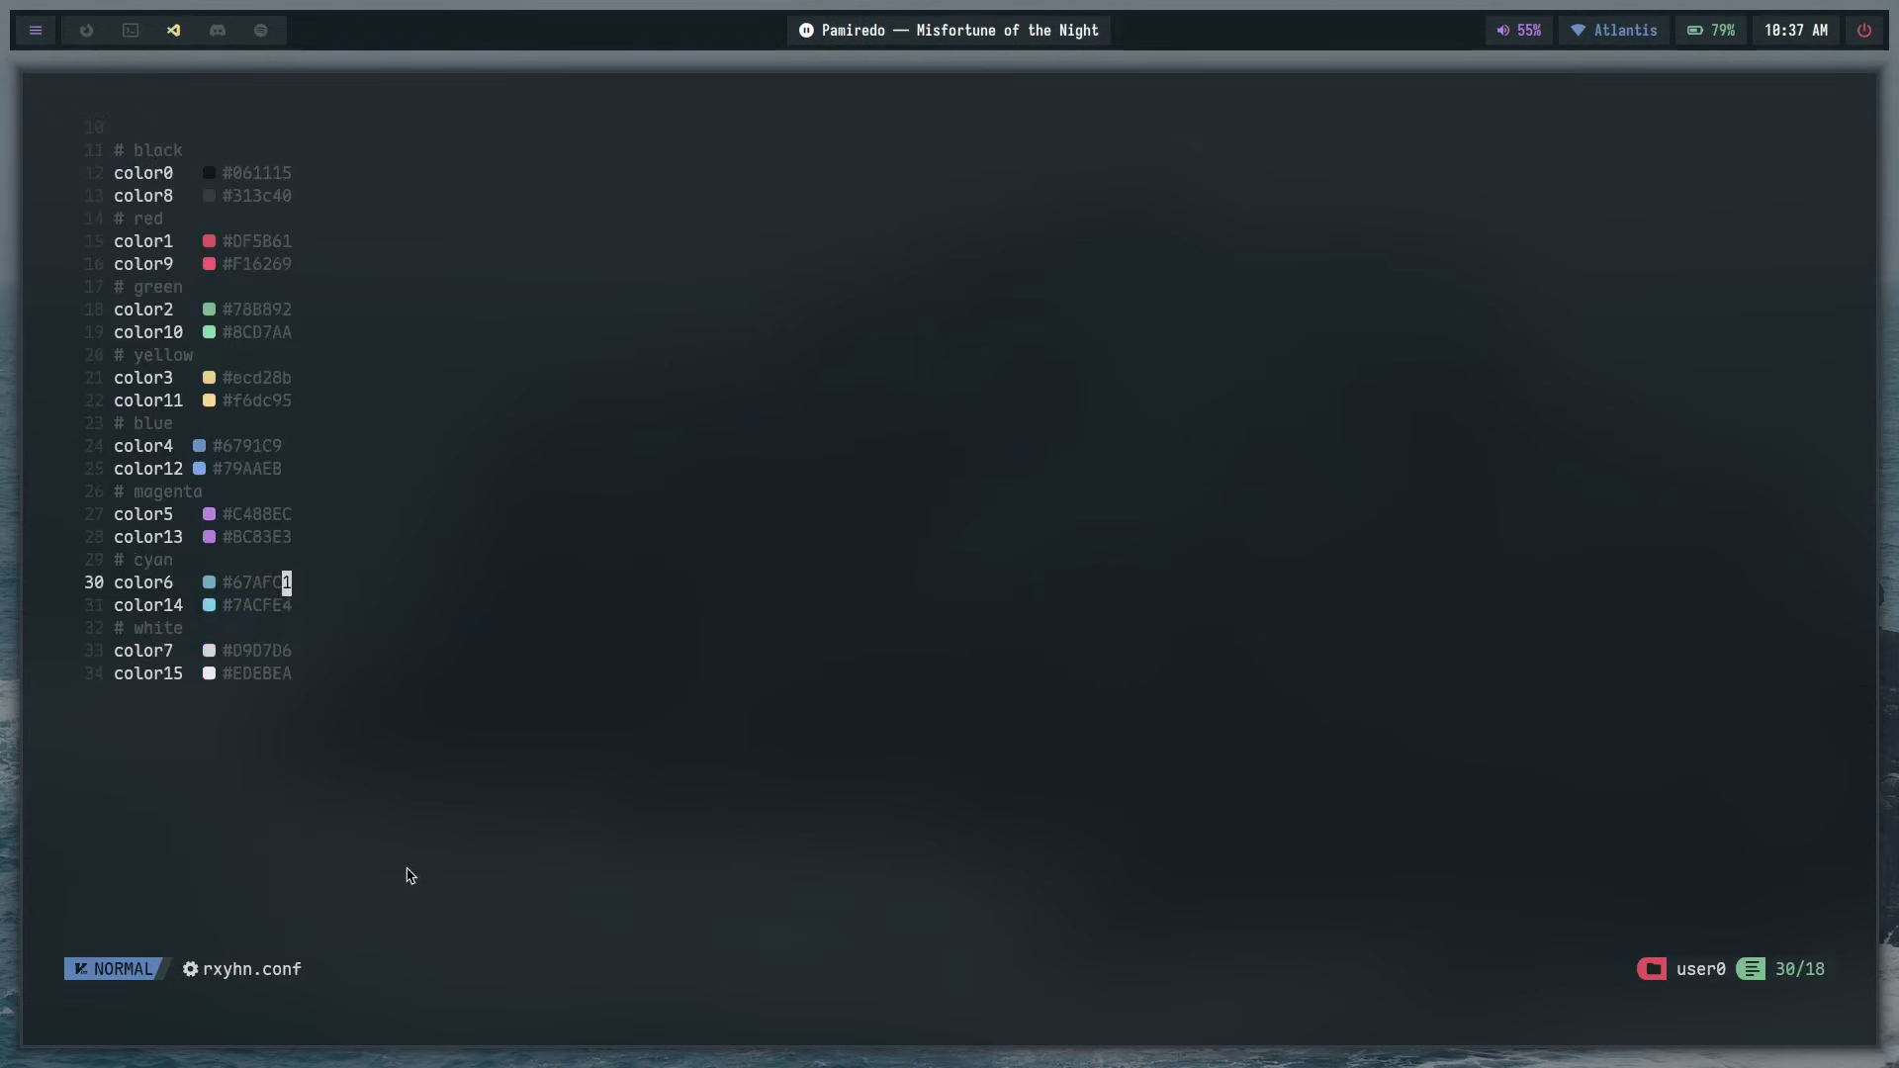
key(shift+g)
scroll(198, 366, up, 2)
drag(316, 873, 121, 292)
click(203, 697)
click(397, 900)
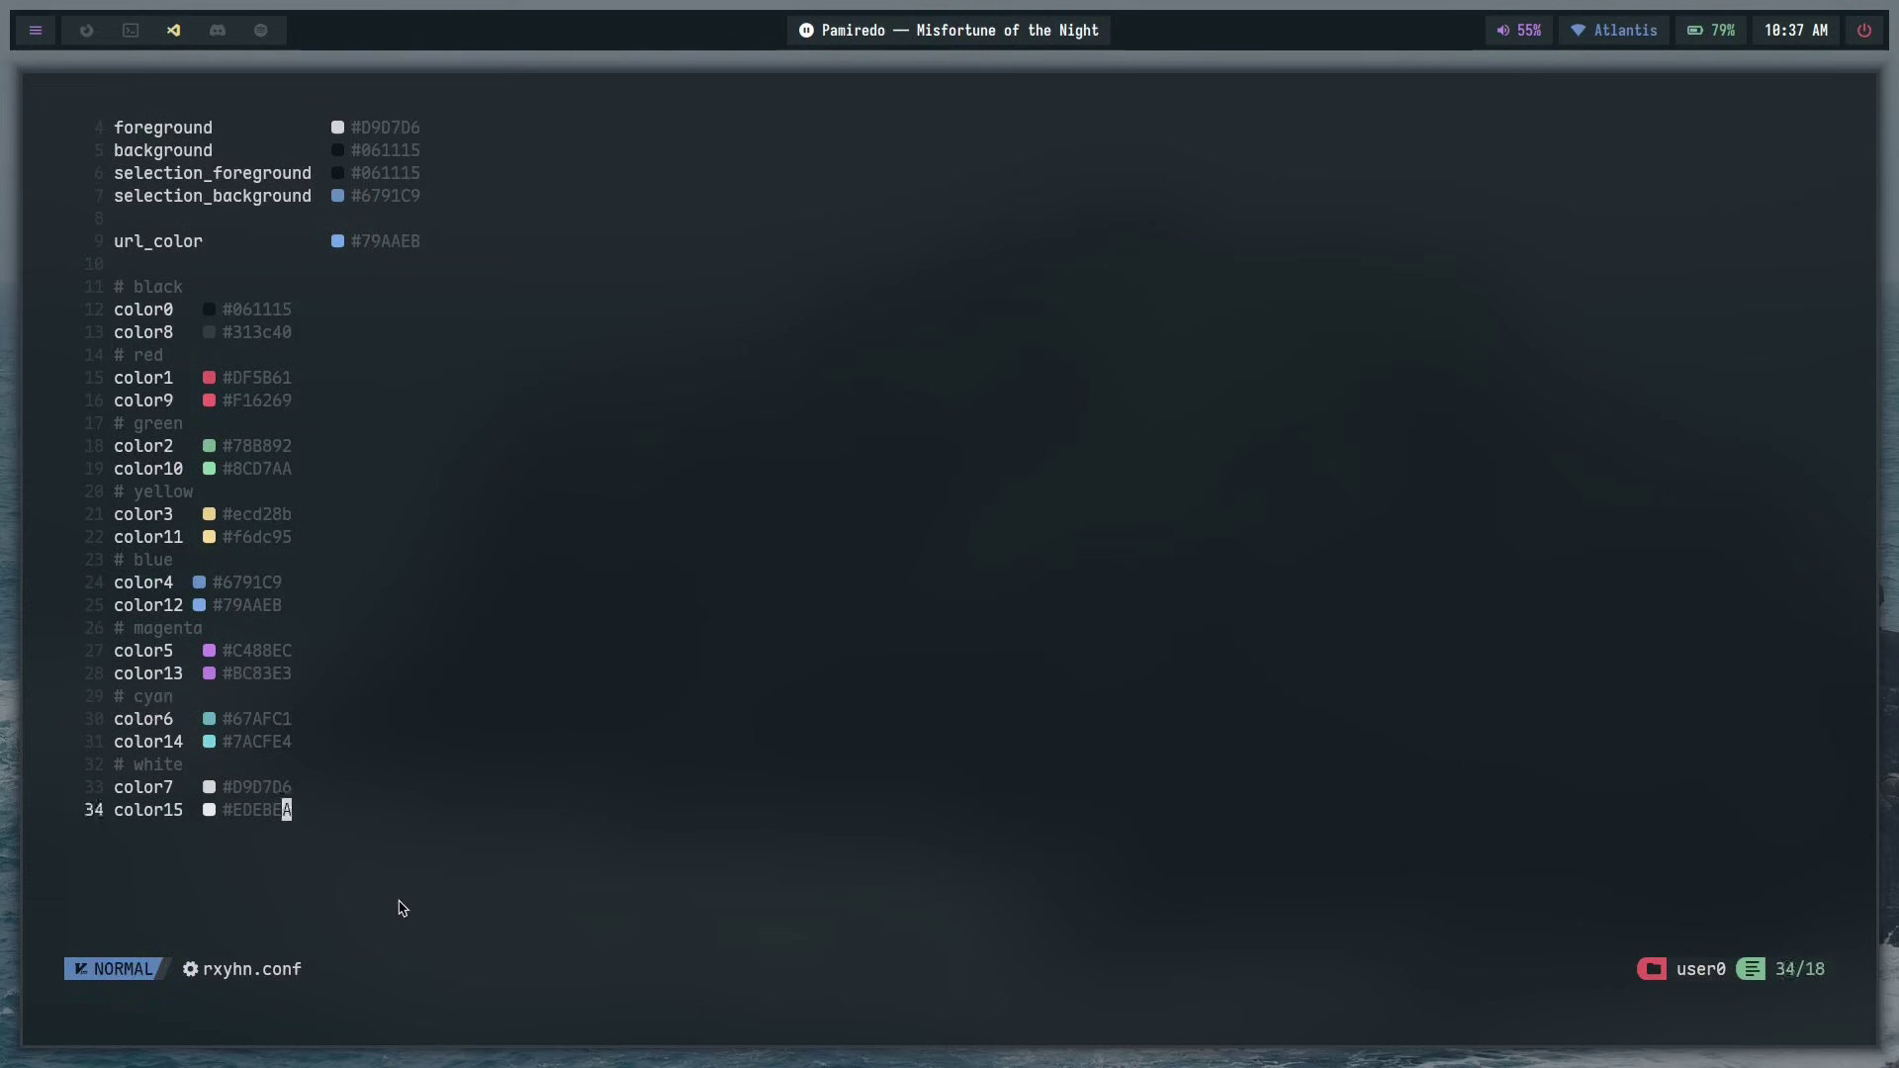
click(163, 379)
click(116, 287)
click(292, 607)
drag(293, 610, 560, 600)
scroll(560, 600, up, 1)
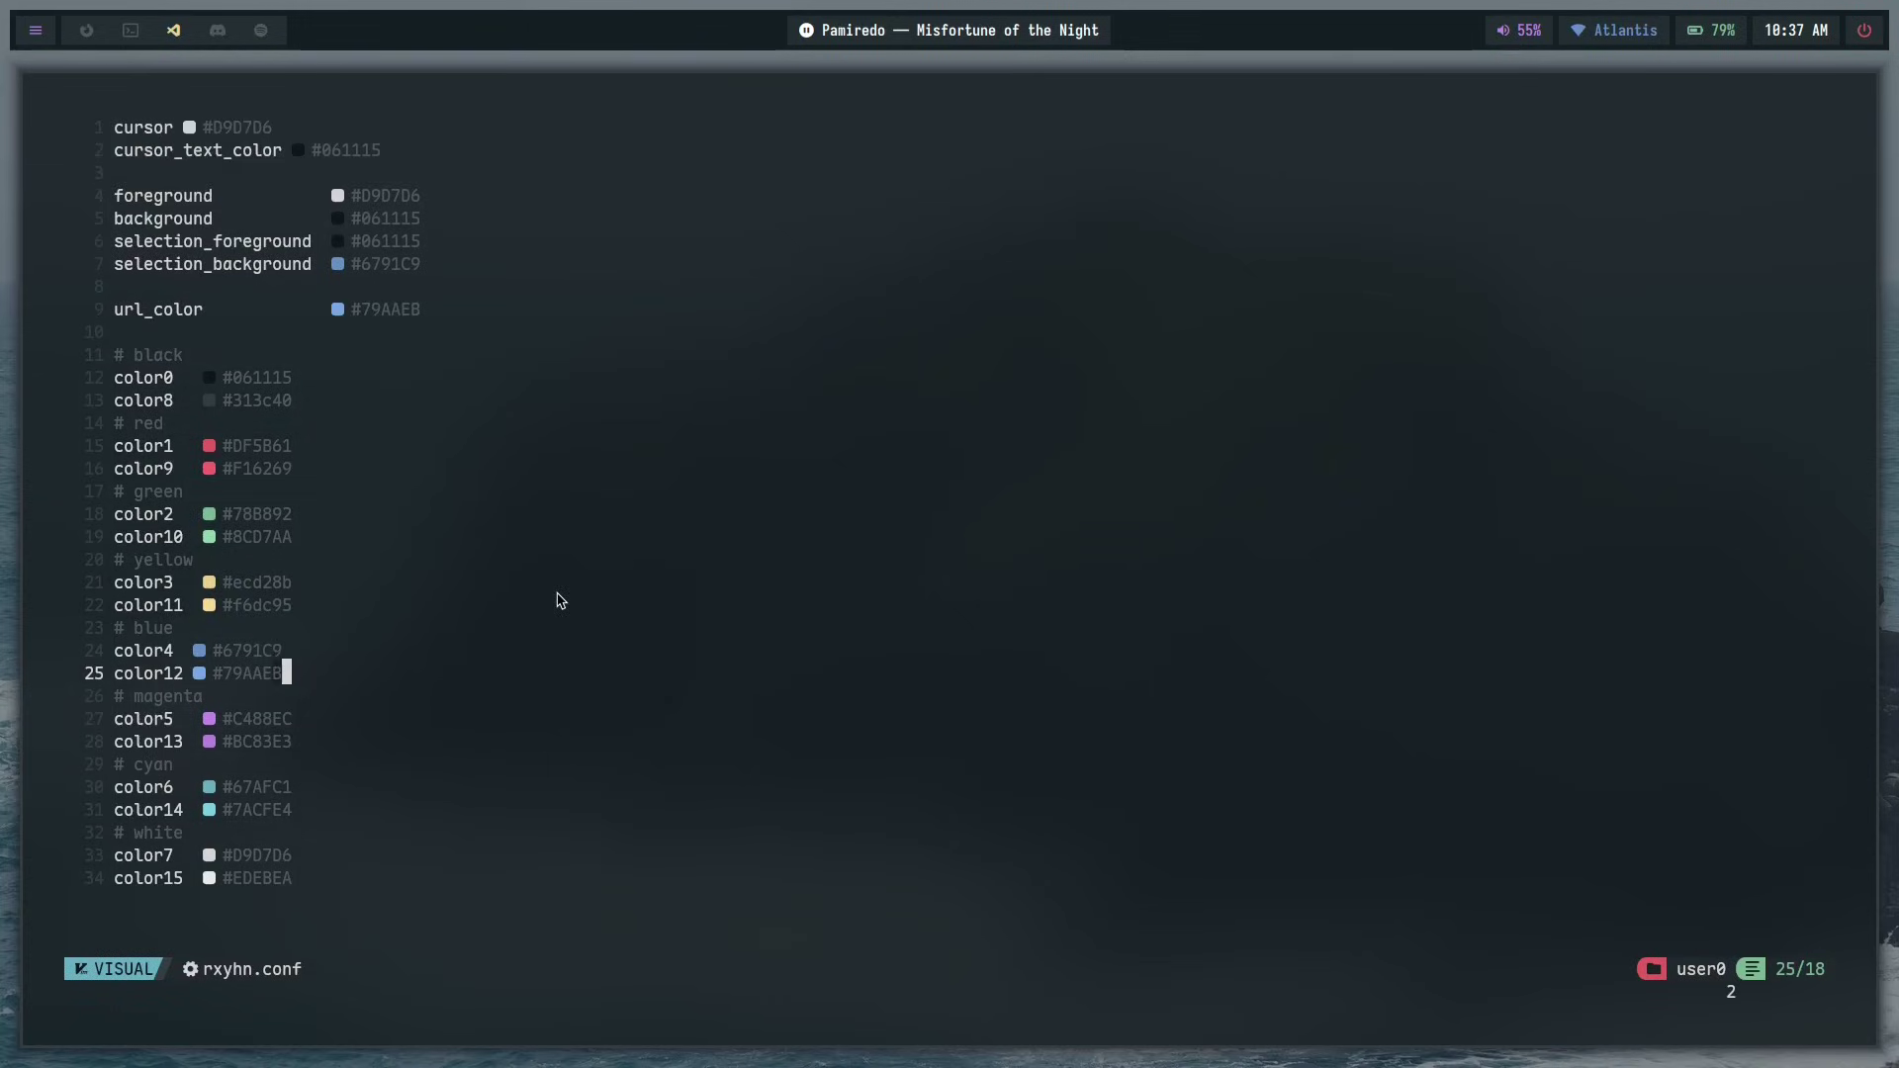
scroll(316, 762, down, 2)
- Step through the color0–color15 lines to compare the rxyhn hex values
click(343, 810)
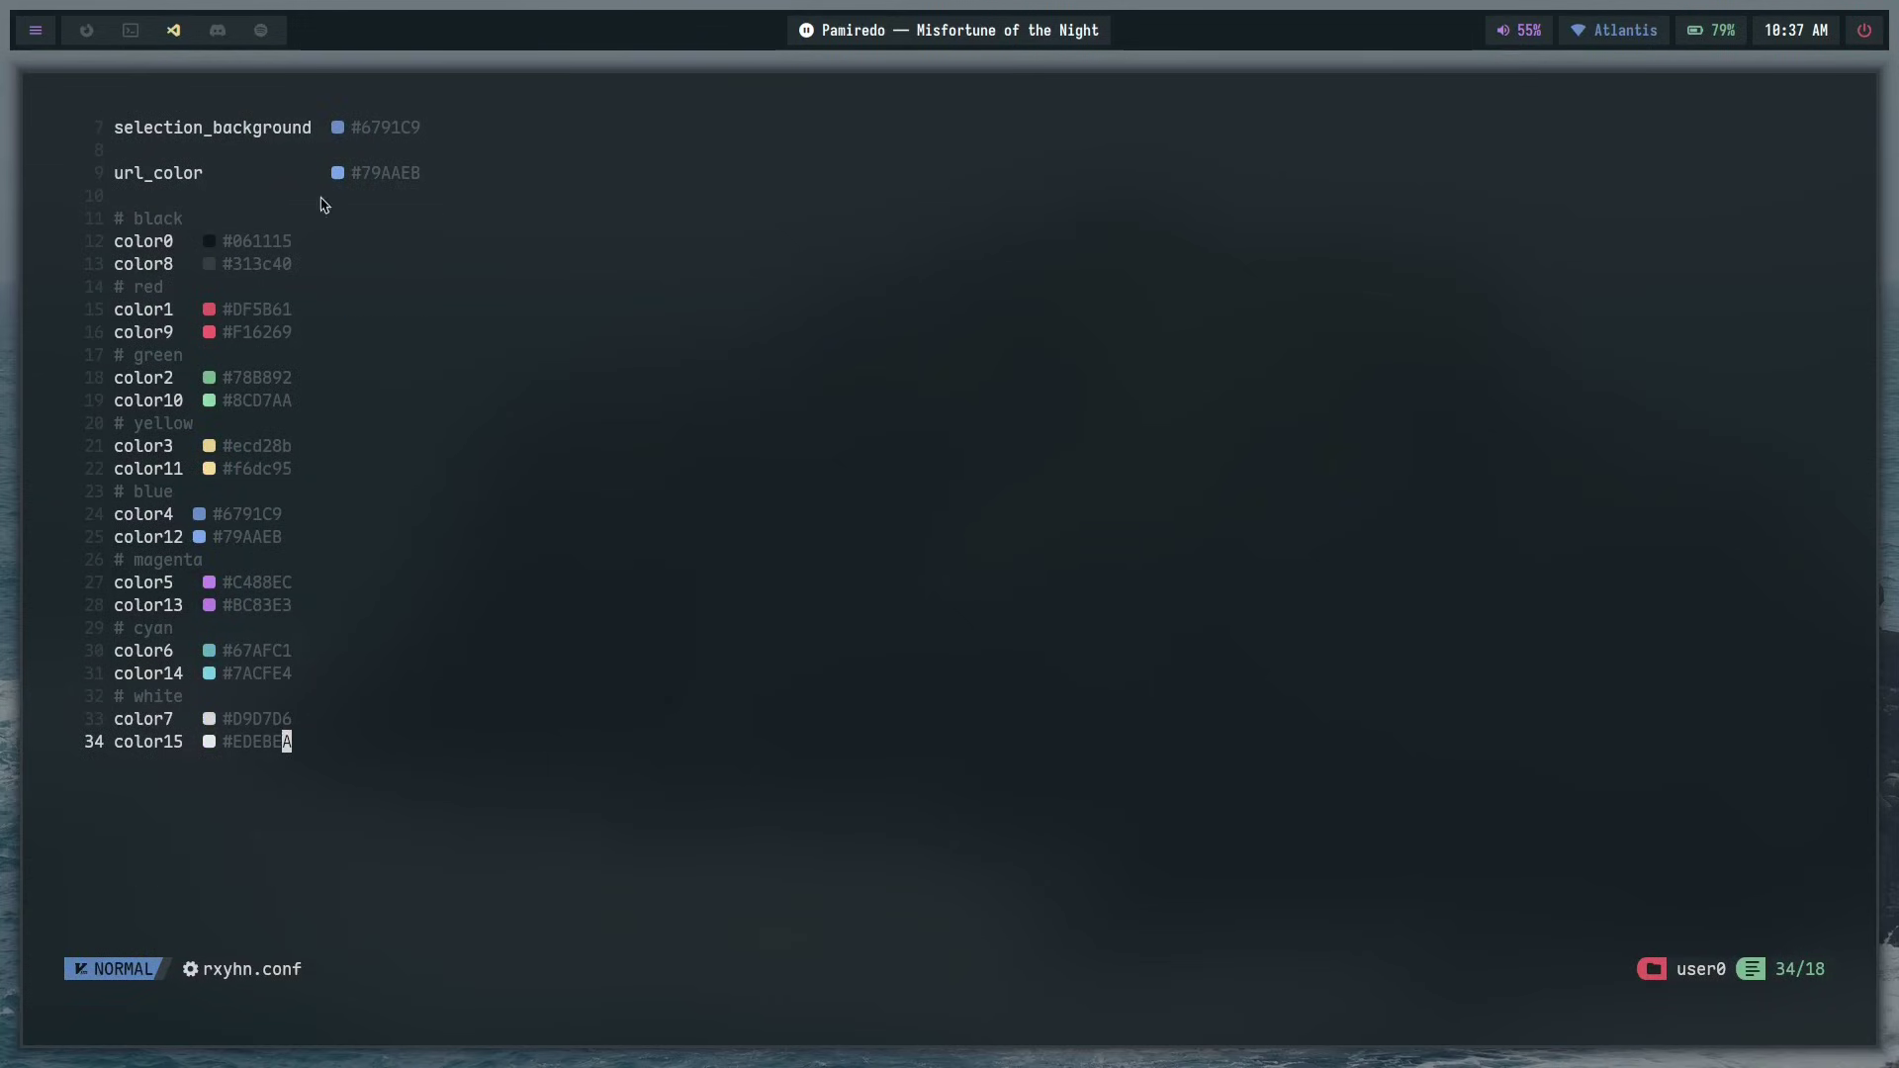
click(317, 720)
click(119, 241)
click(115, 218)
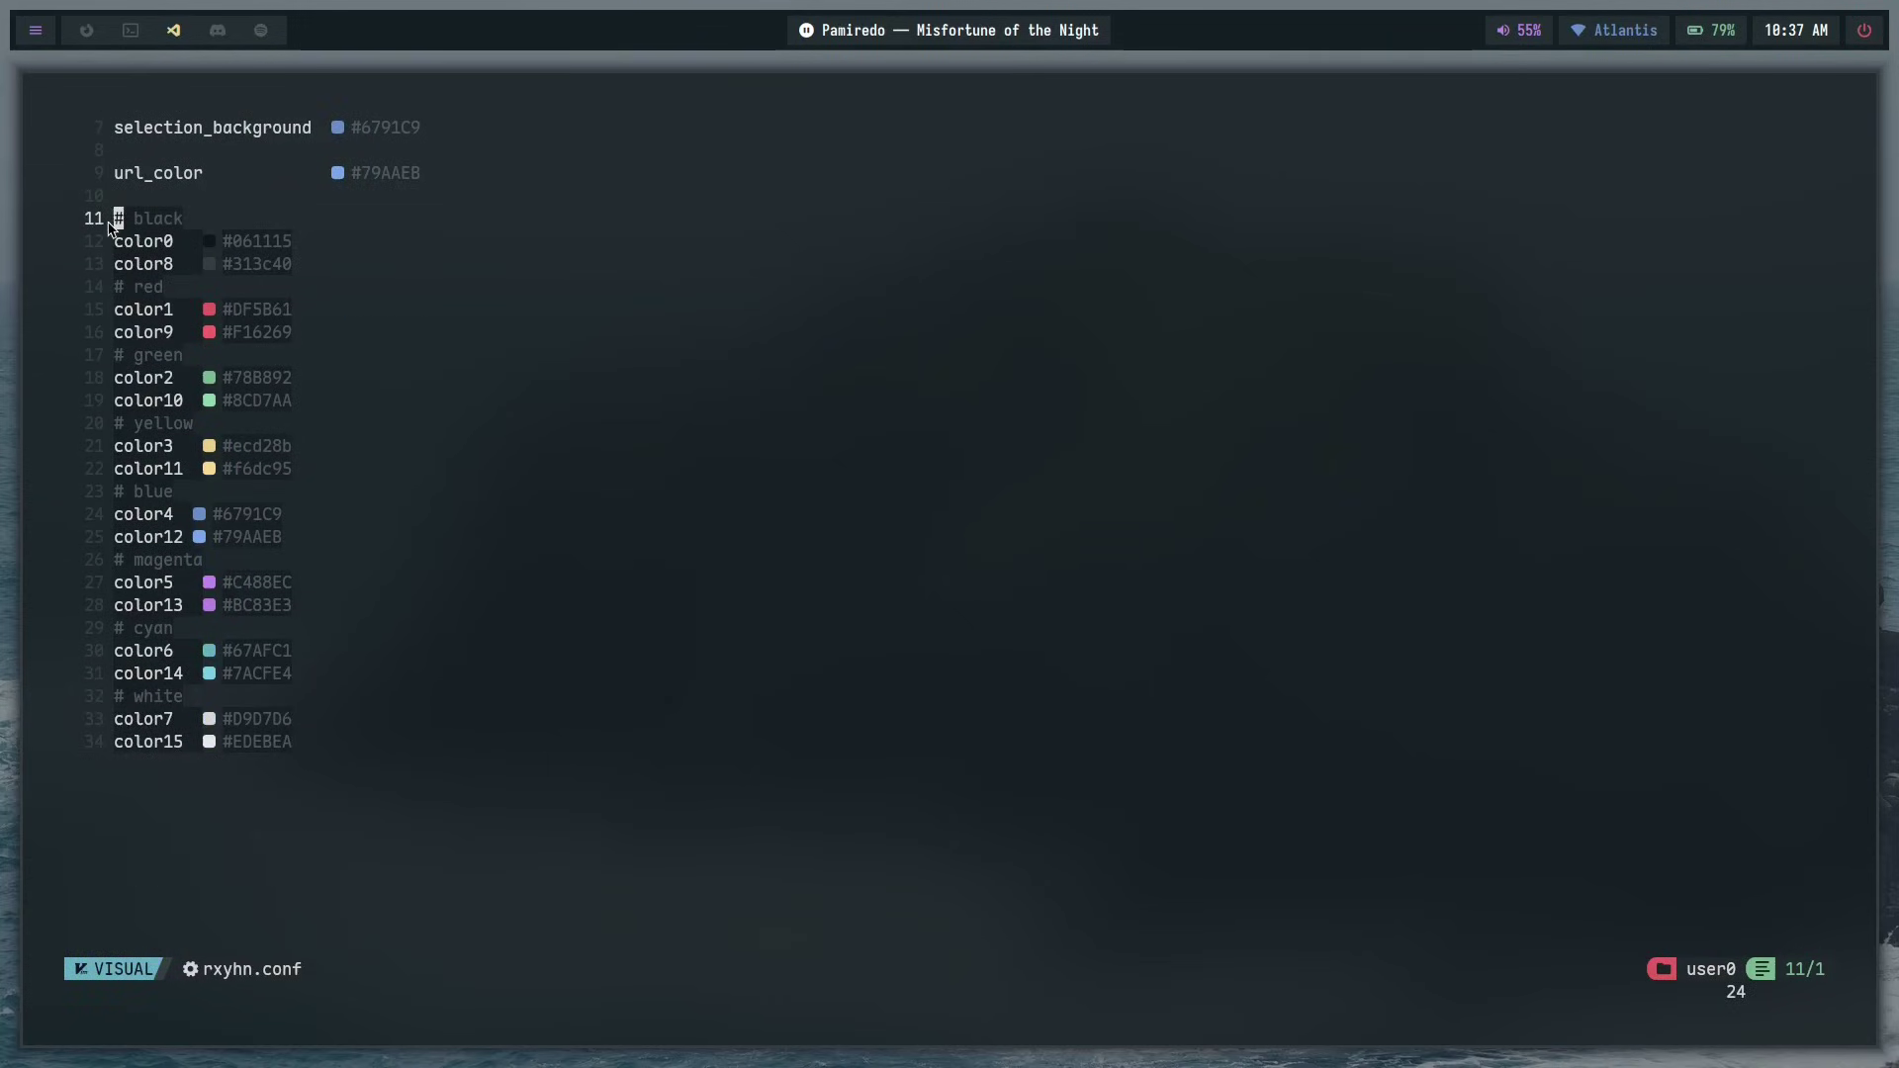
click(440, 891)
scroll(480, 757, up, 1)
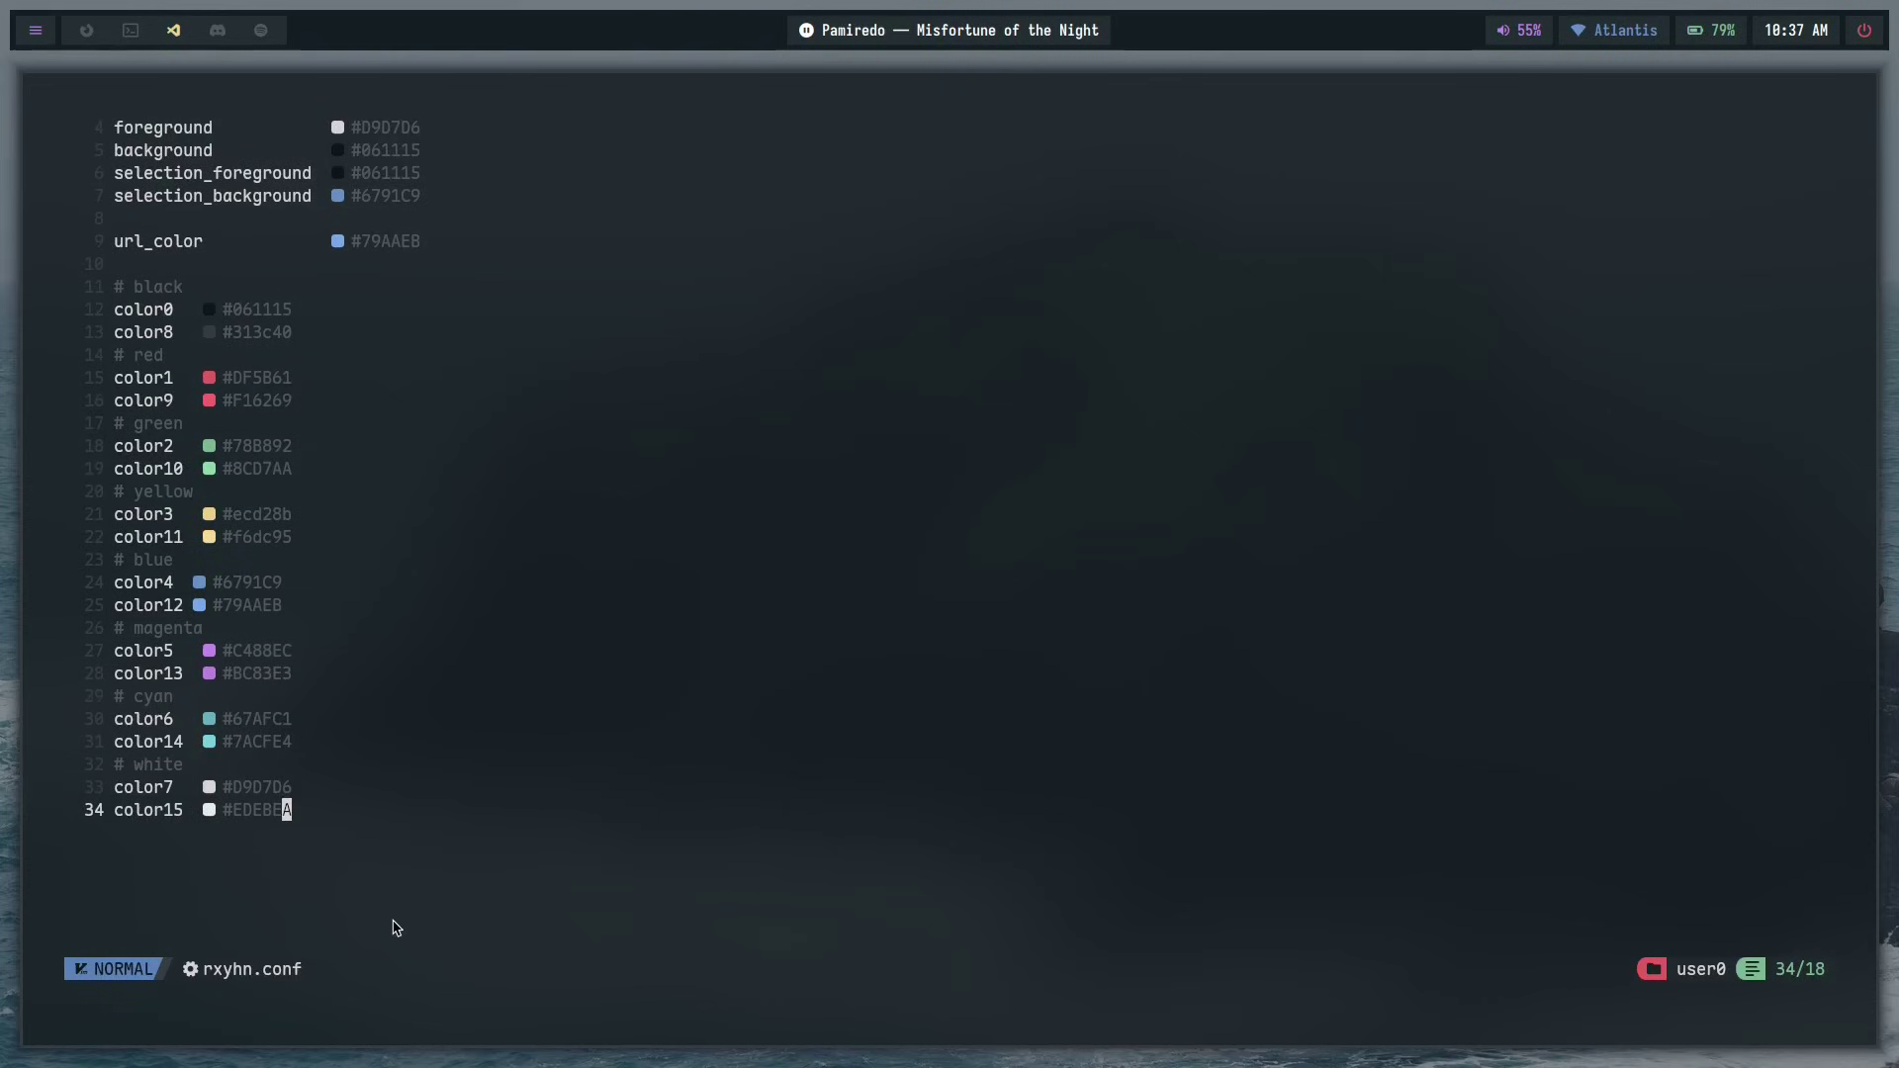
click(188, 537)
click(118, 354)
click(117, 263)
click(324, 876)
click(307, 333)
click(368, 877)
click(126, 287)
click(435, 514)
- Quit Neovim with :q and highlight the Colloid-gtk-theme project path
text(:q)
key(Return)
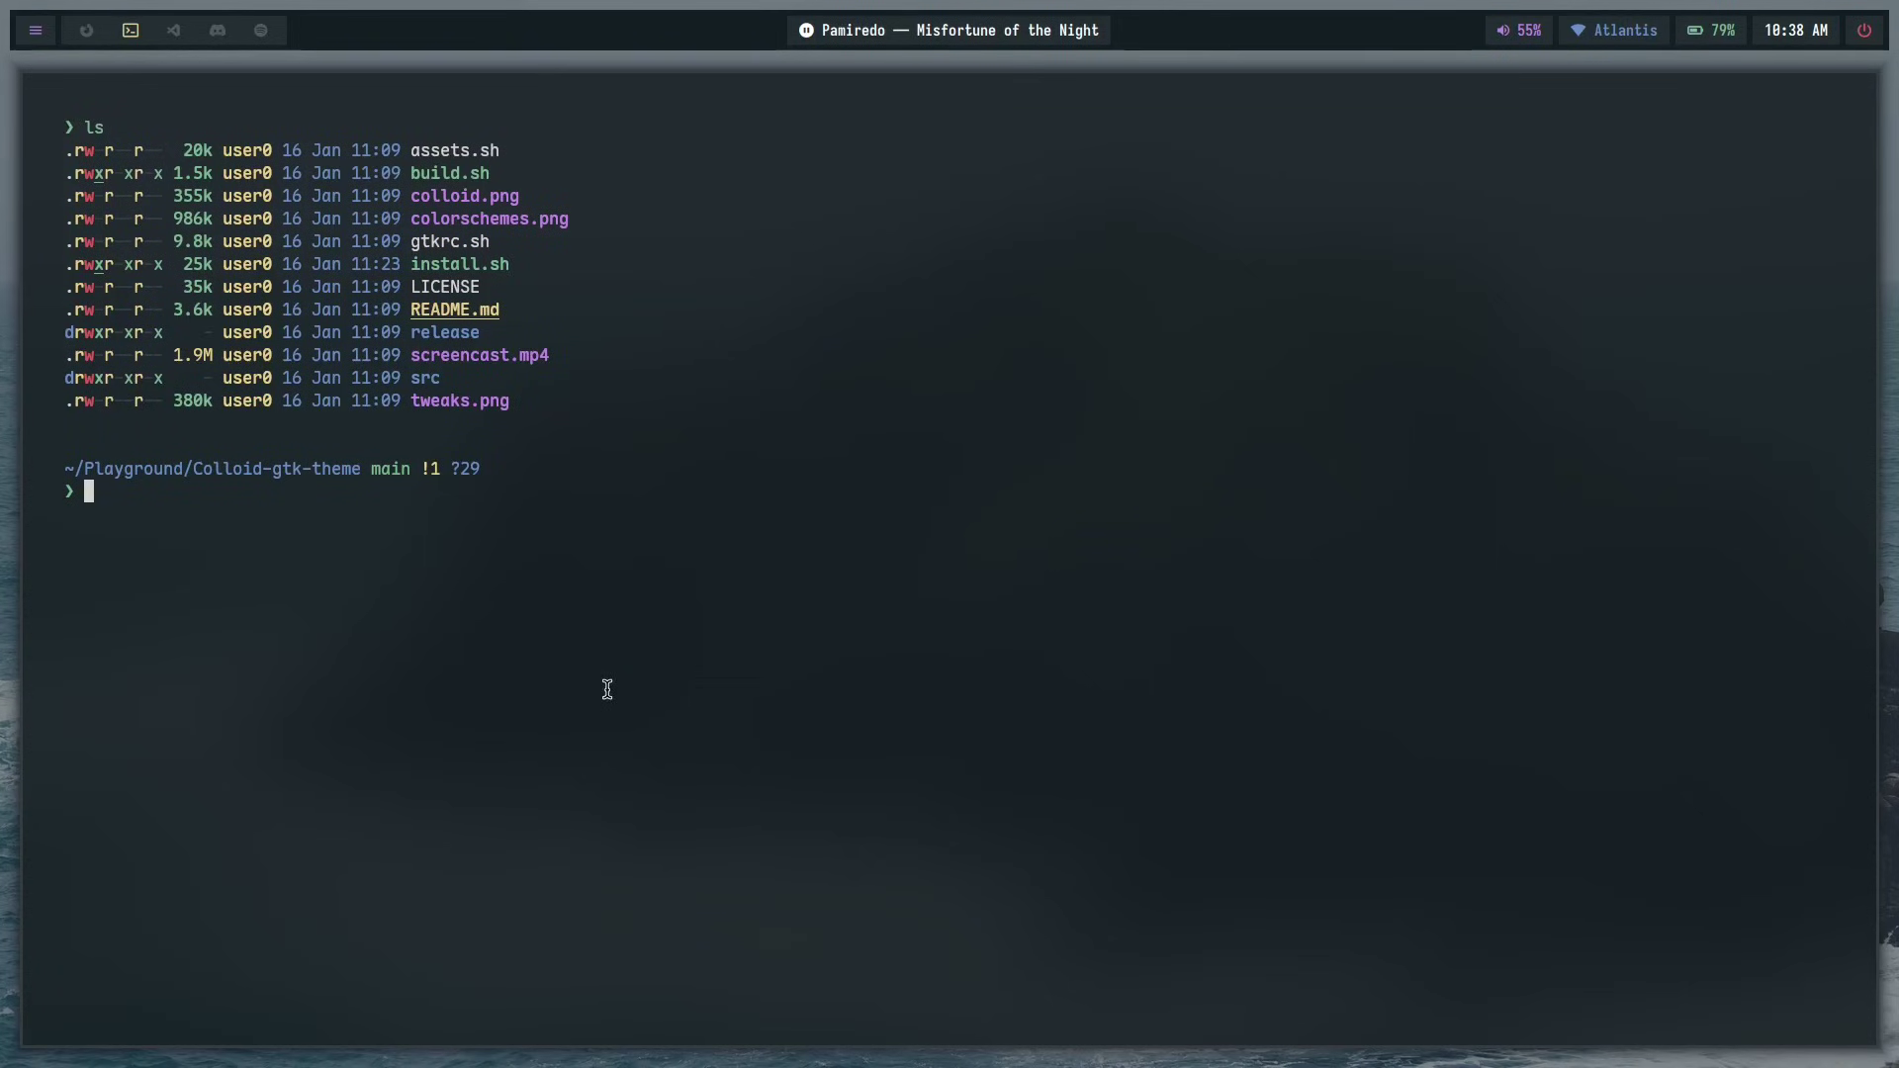
drag(514, 475, 67, 469)
click(323, 527)
- List src/sass with a Tab-completed 'nvim src/sass/', pointing out the catppuccin and rxyhn palettes
text(cd)
key(BackSpace)
key(BackSpace)
key(BackSpace)
text(nvim src/sass/)
key(Tab)
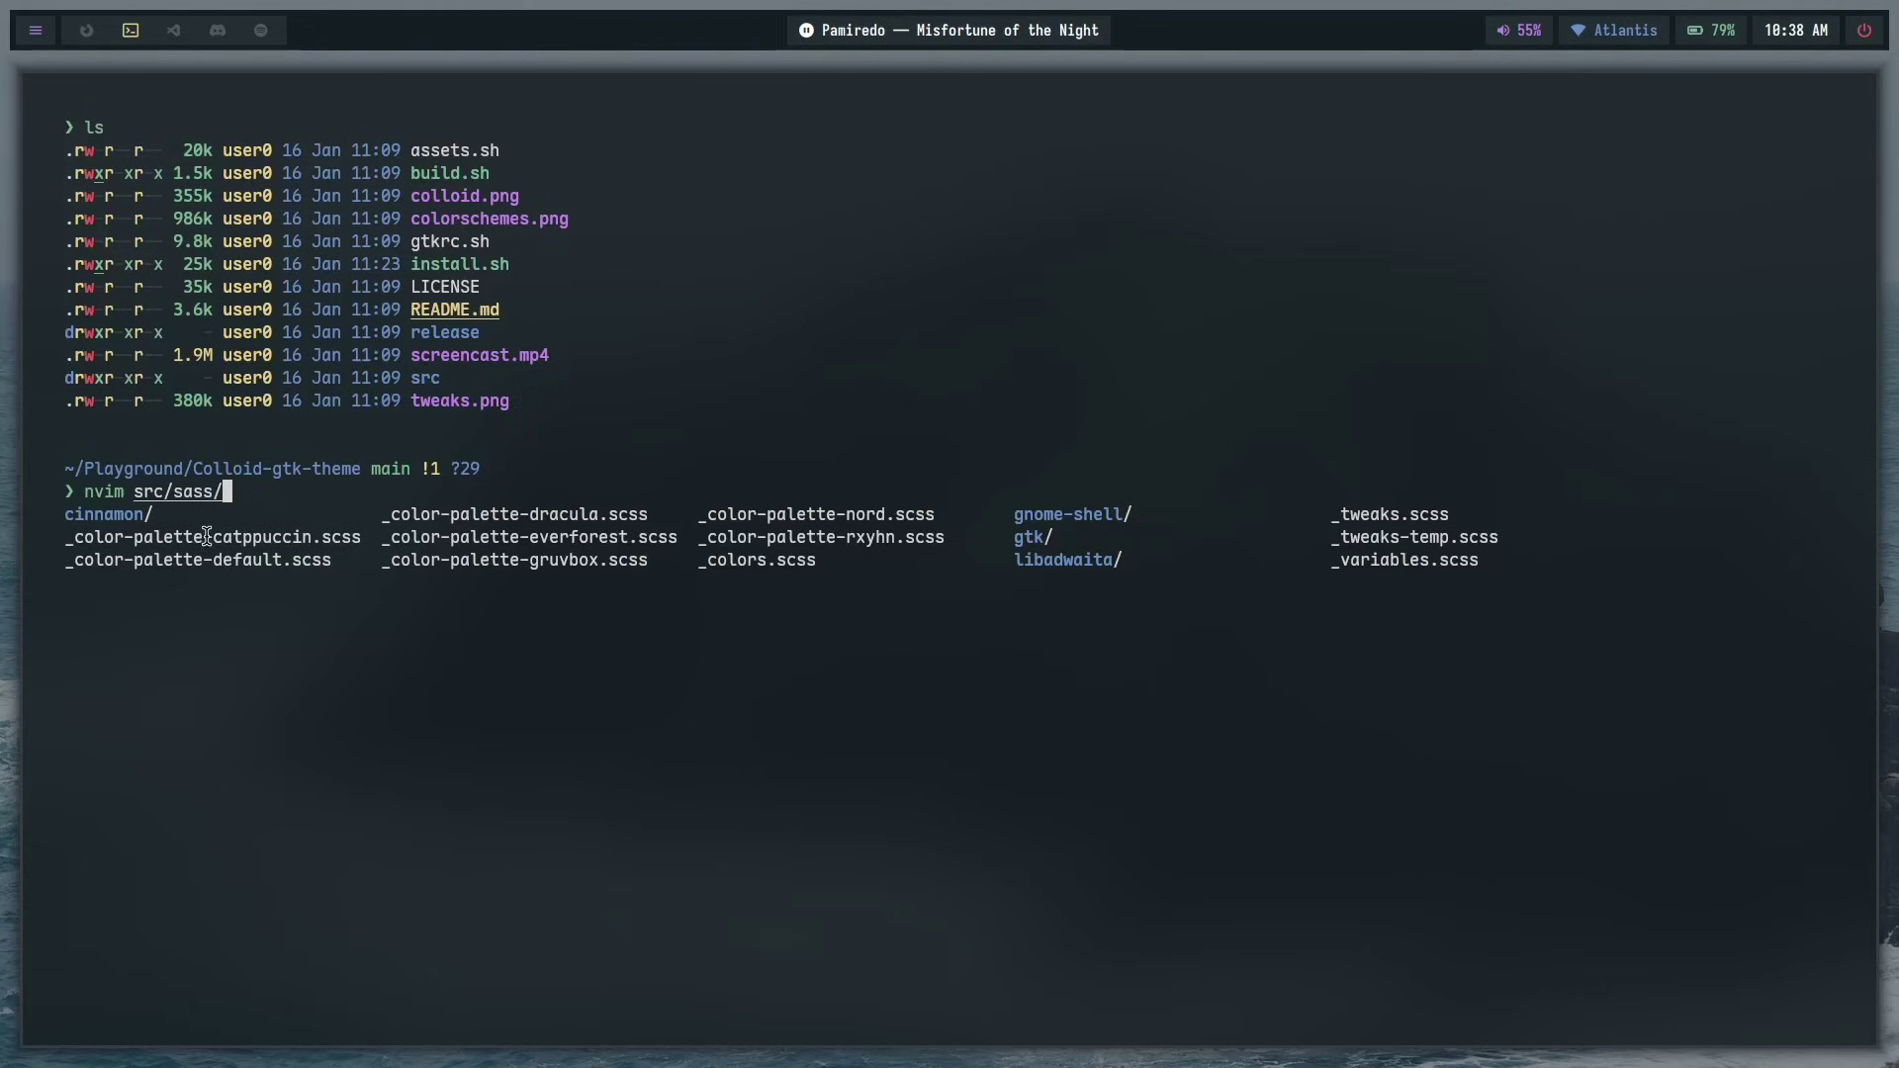
drag(211, 542, 331, 540)
click(320, 567)
drag(896, 540, 848, 540)
click(946, 538)
- Confirm rxyhn stays selected, highlight _color-palette-rxyhn.scss, and clear the prompt
key(super+t)
scroll(914, 560, down, 11)
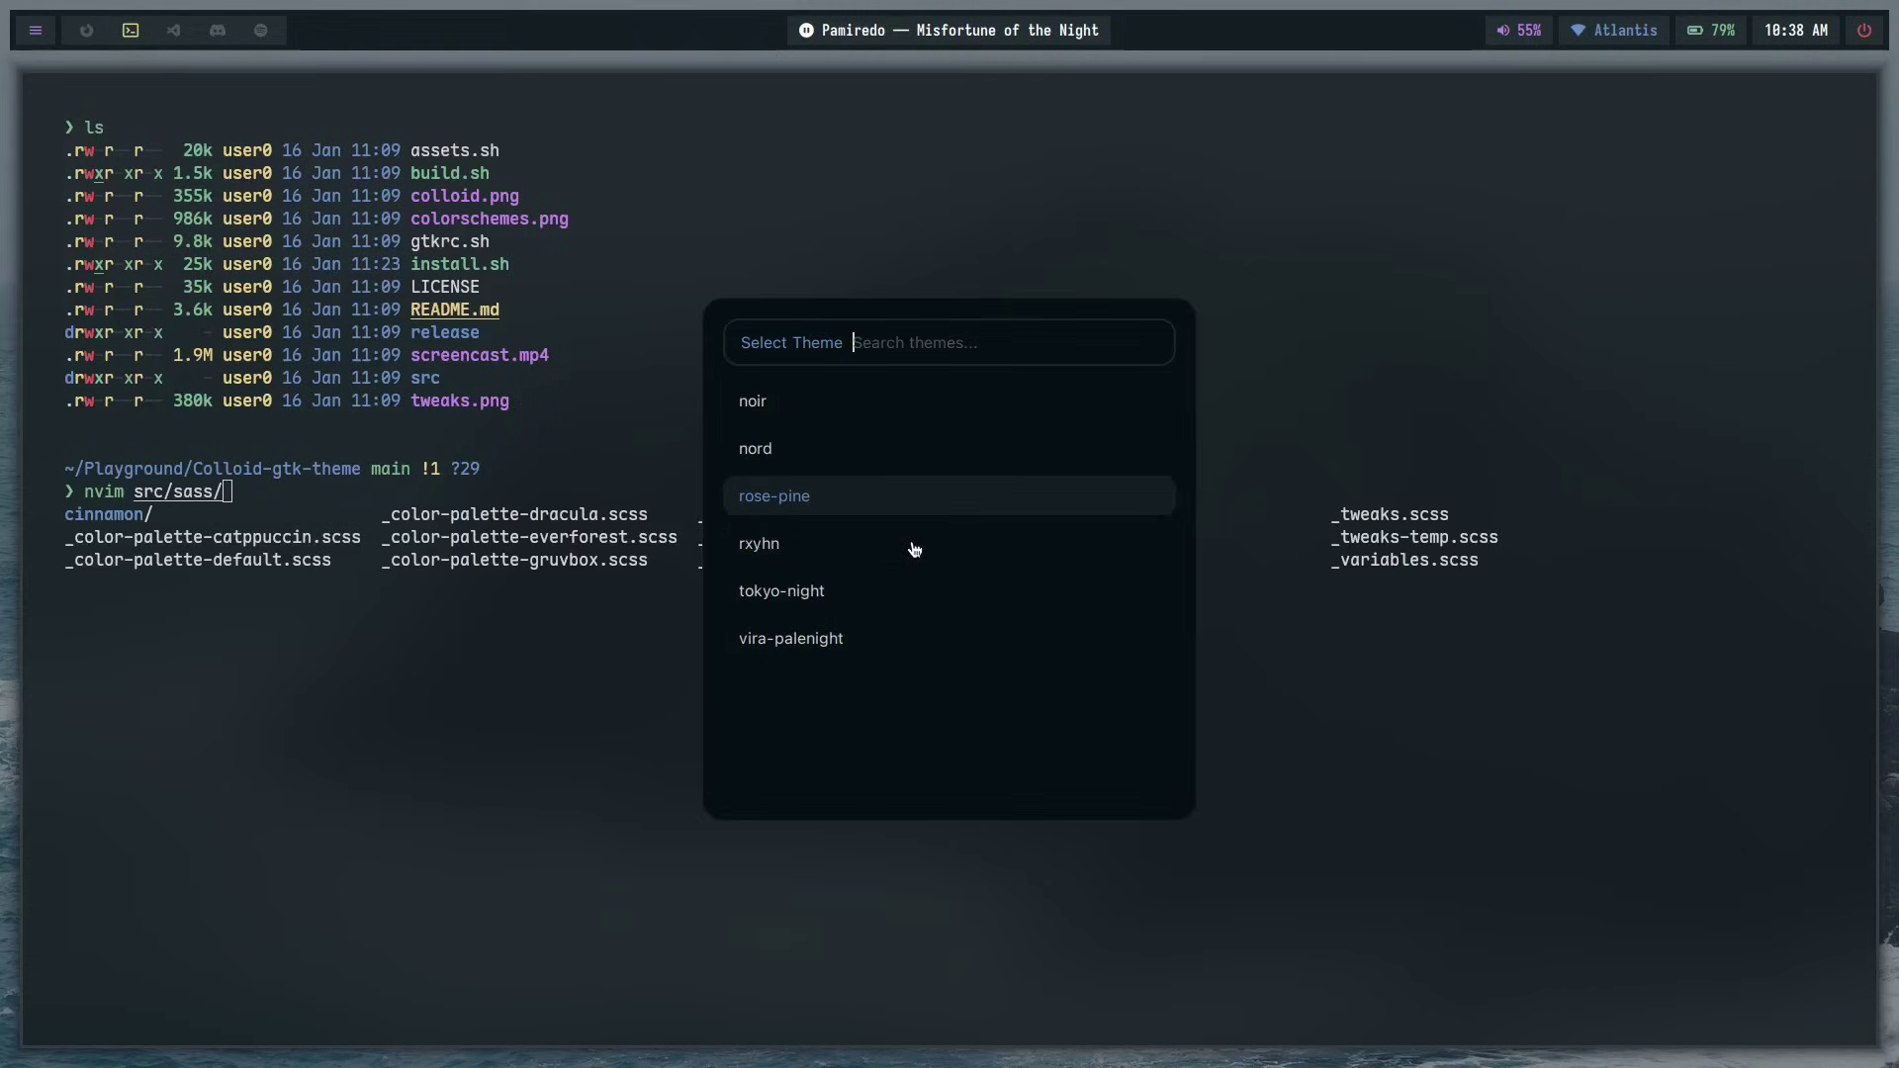
click(773, 544)
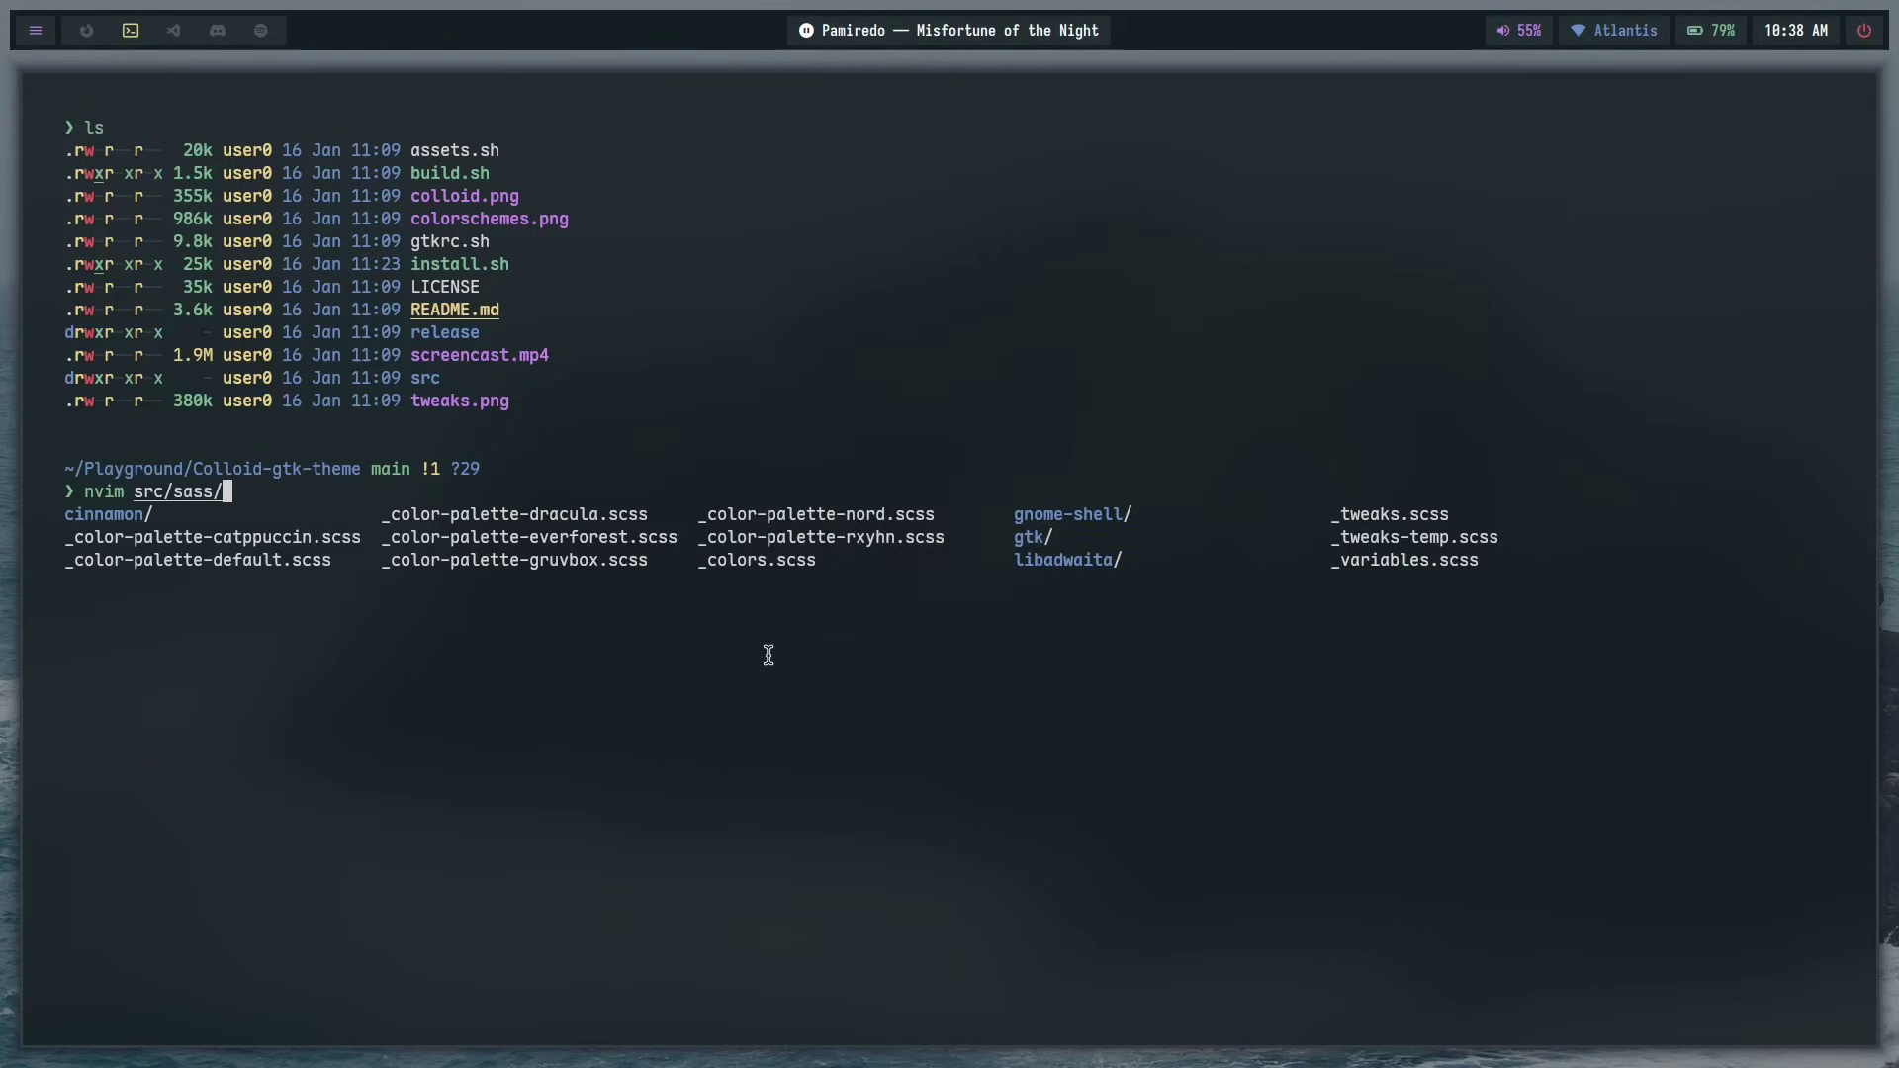
drag(952, 544, 705, 542)
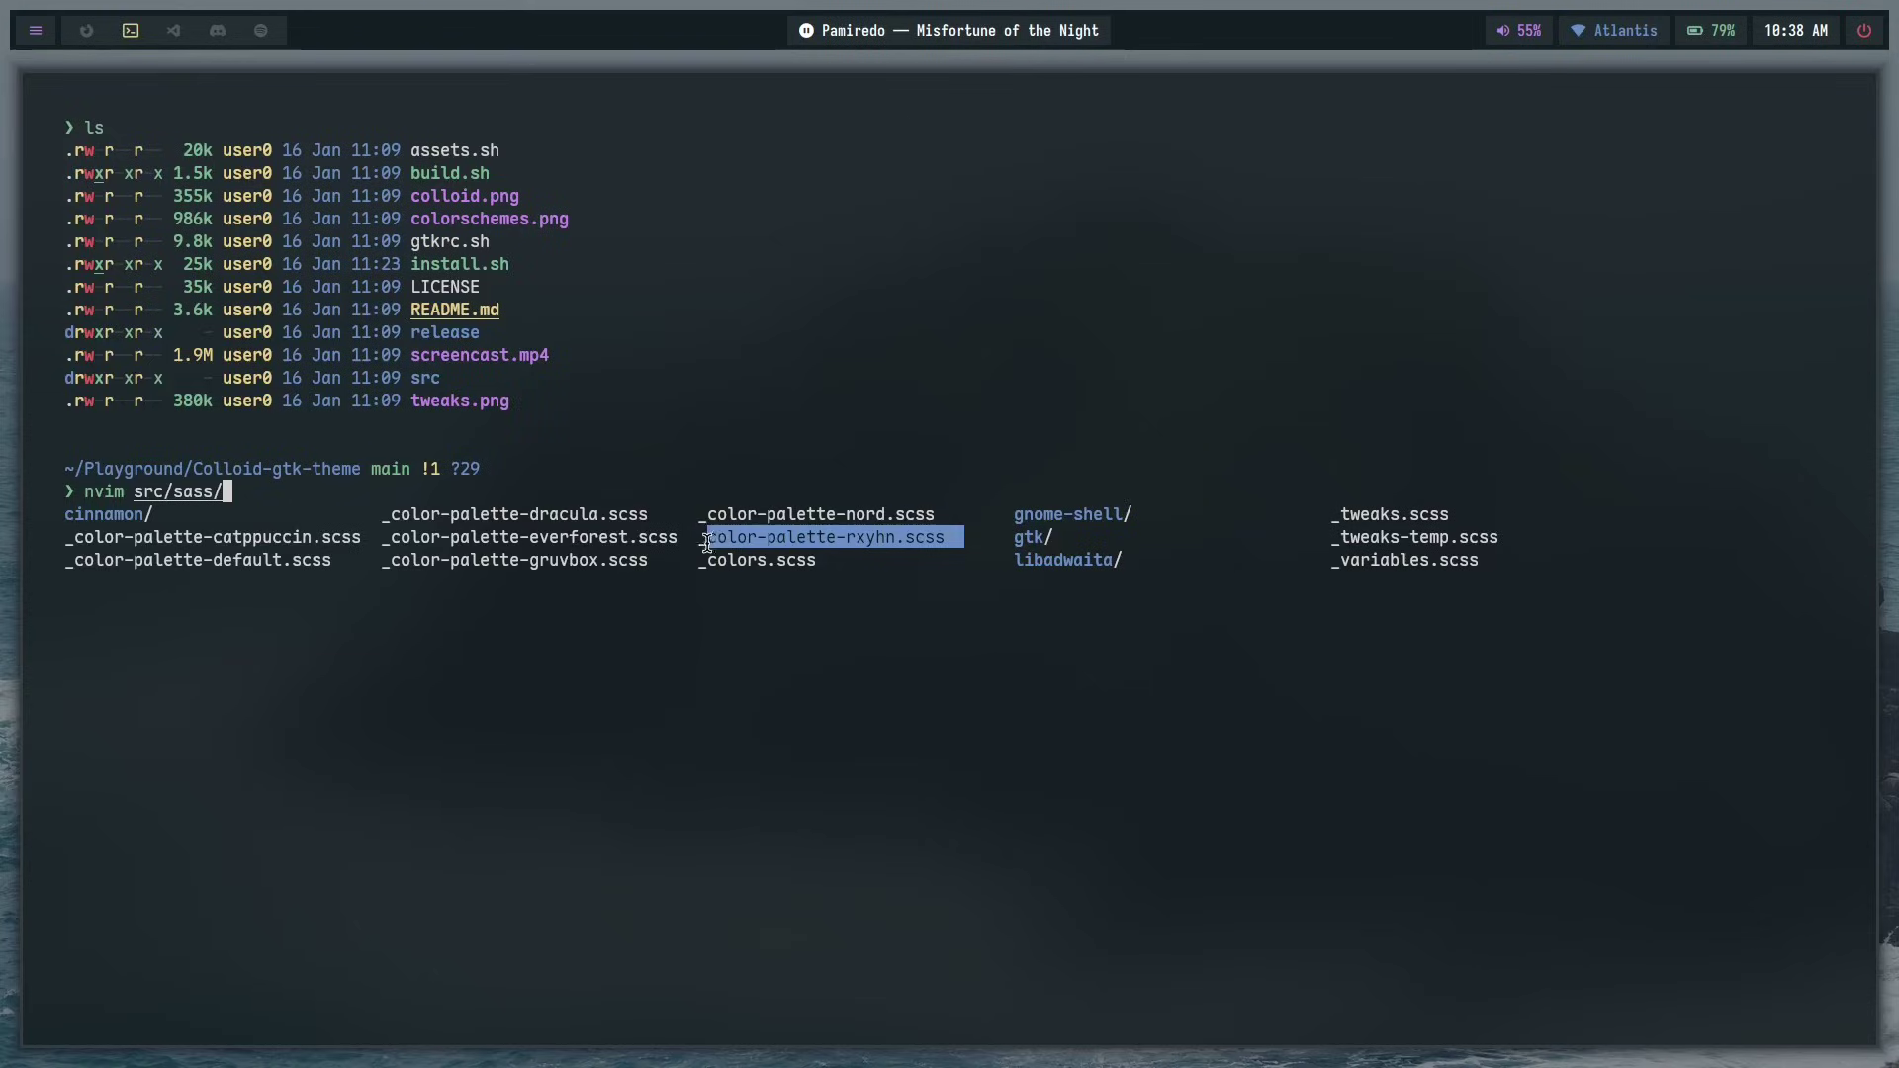
click(886, 564)
key(BackSpace)
key(BackSpace)
key(BackSpace)
key(BackSpace)
key(BackSpace)
key(BackSpace)
key(BackSpace)
key(BackSpace)
key(BackSpace)
key(BackSpace)
key(BackSpace)
key(BackSpace)
key(BackSpace)
key(BackSpace)
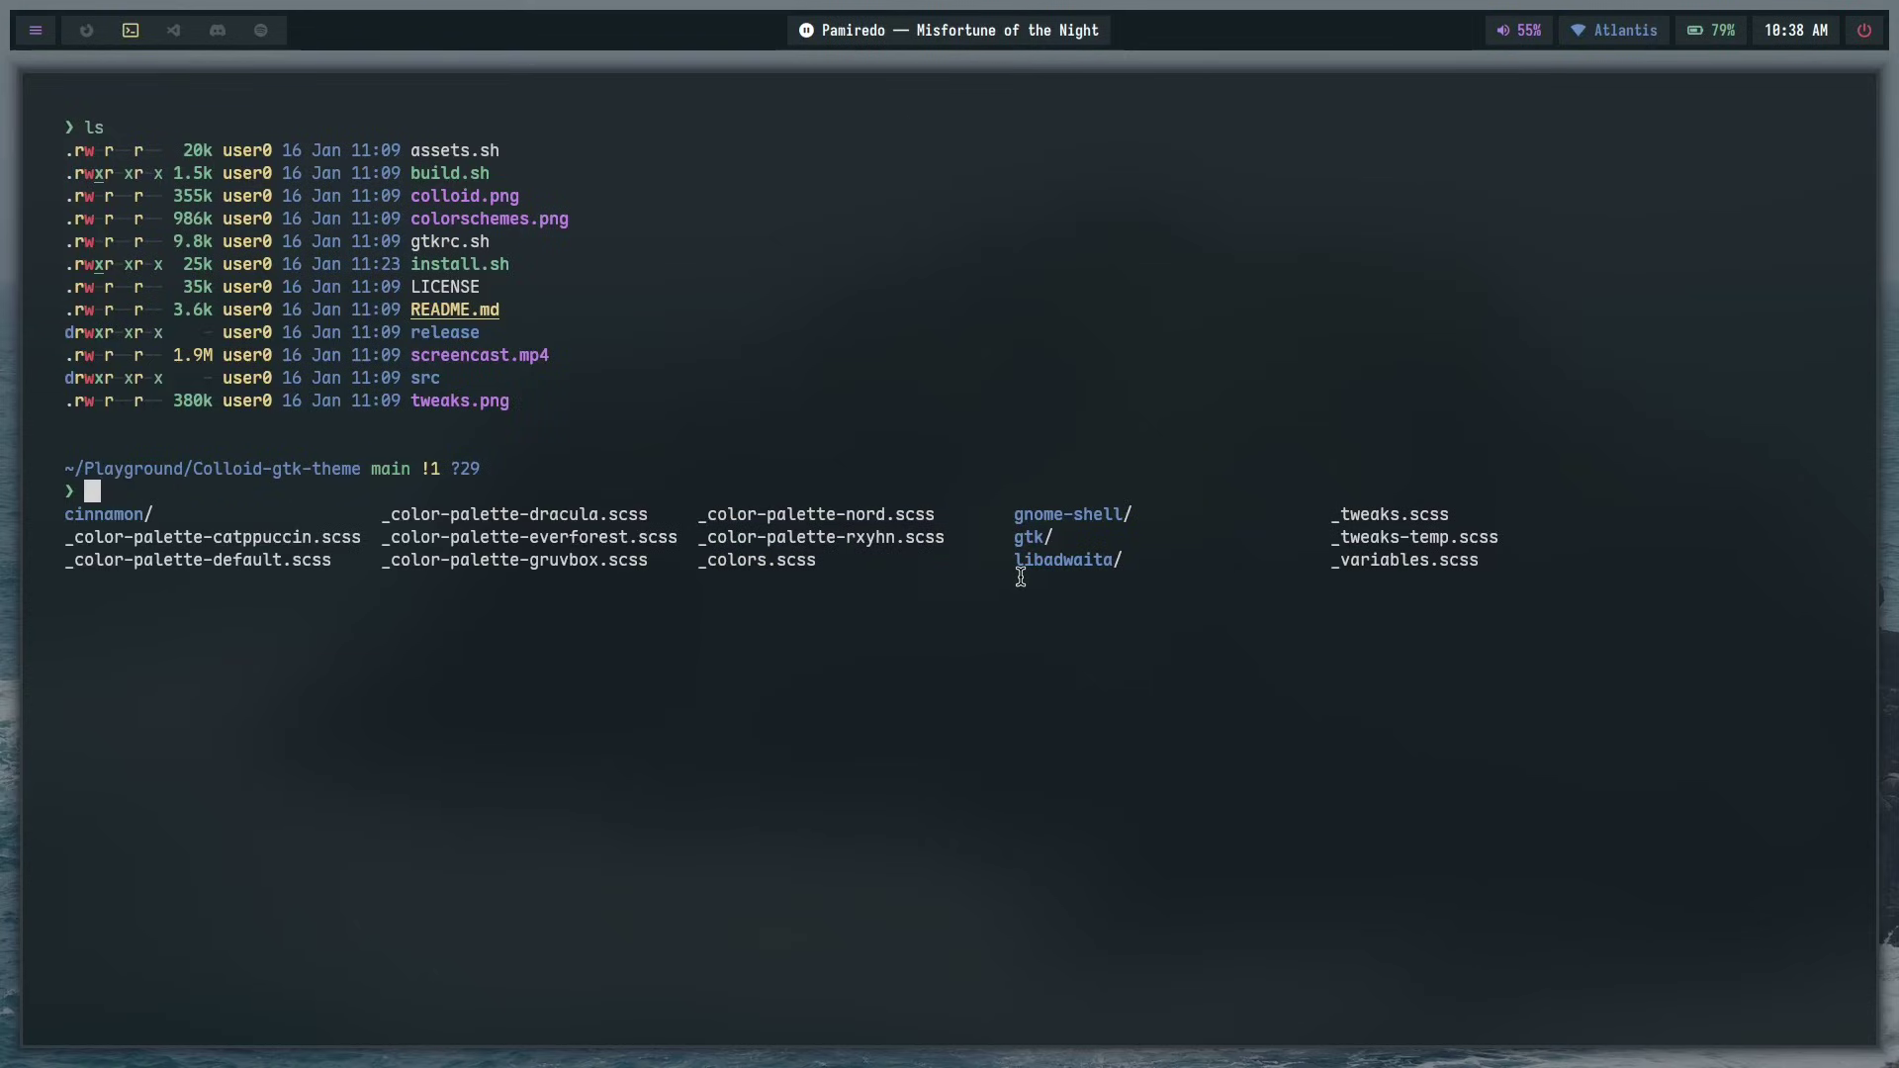
- Change into src/sass and list its contents with ls
text(cd src/sass)
key(Return)
text(mkdir)
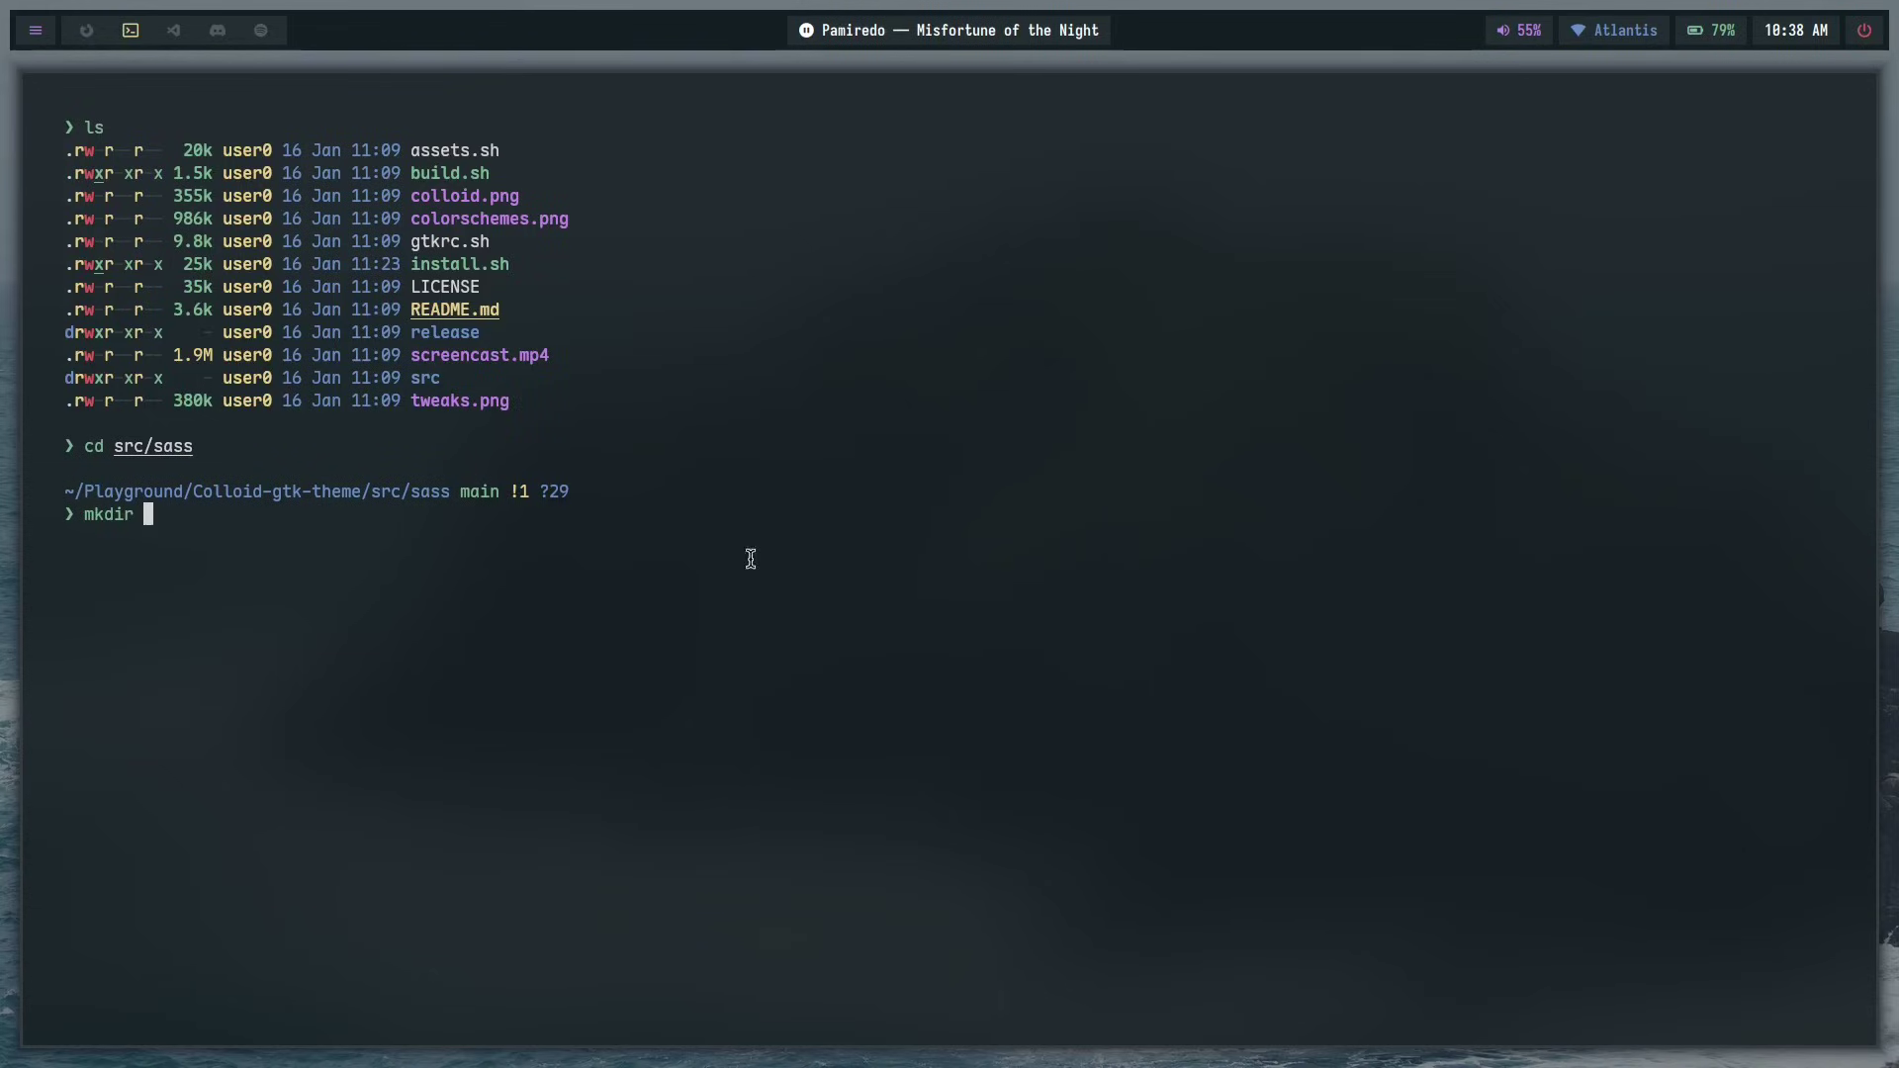
key(BackSpace)
key(BackSpace)
key(BackSpace)
key(BackSpace)
key(BackSpace)
key(BackSpace)
text(ls)
key(Return)
- Start the command 'cp _color-palette-default.scss _color-palette-' using Tab completion
text(cp )
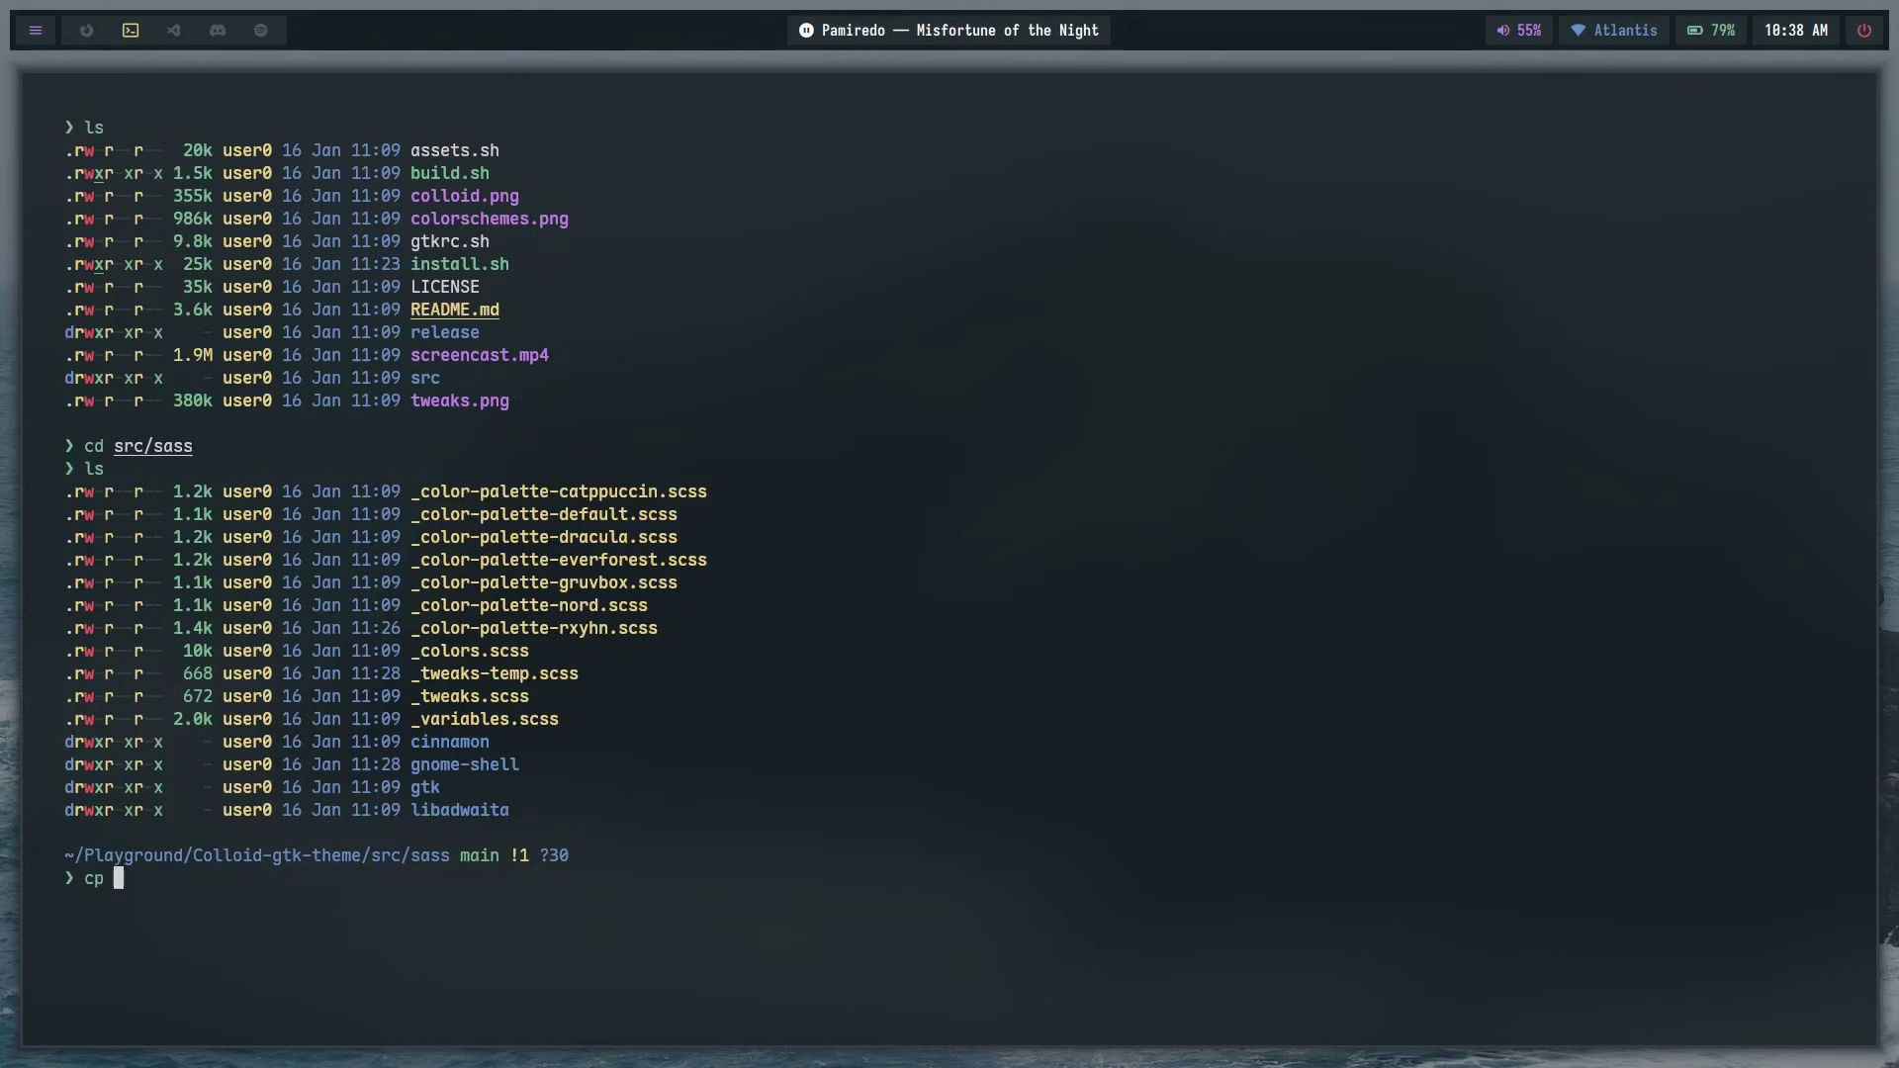
text(_color-palette-cat)
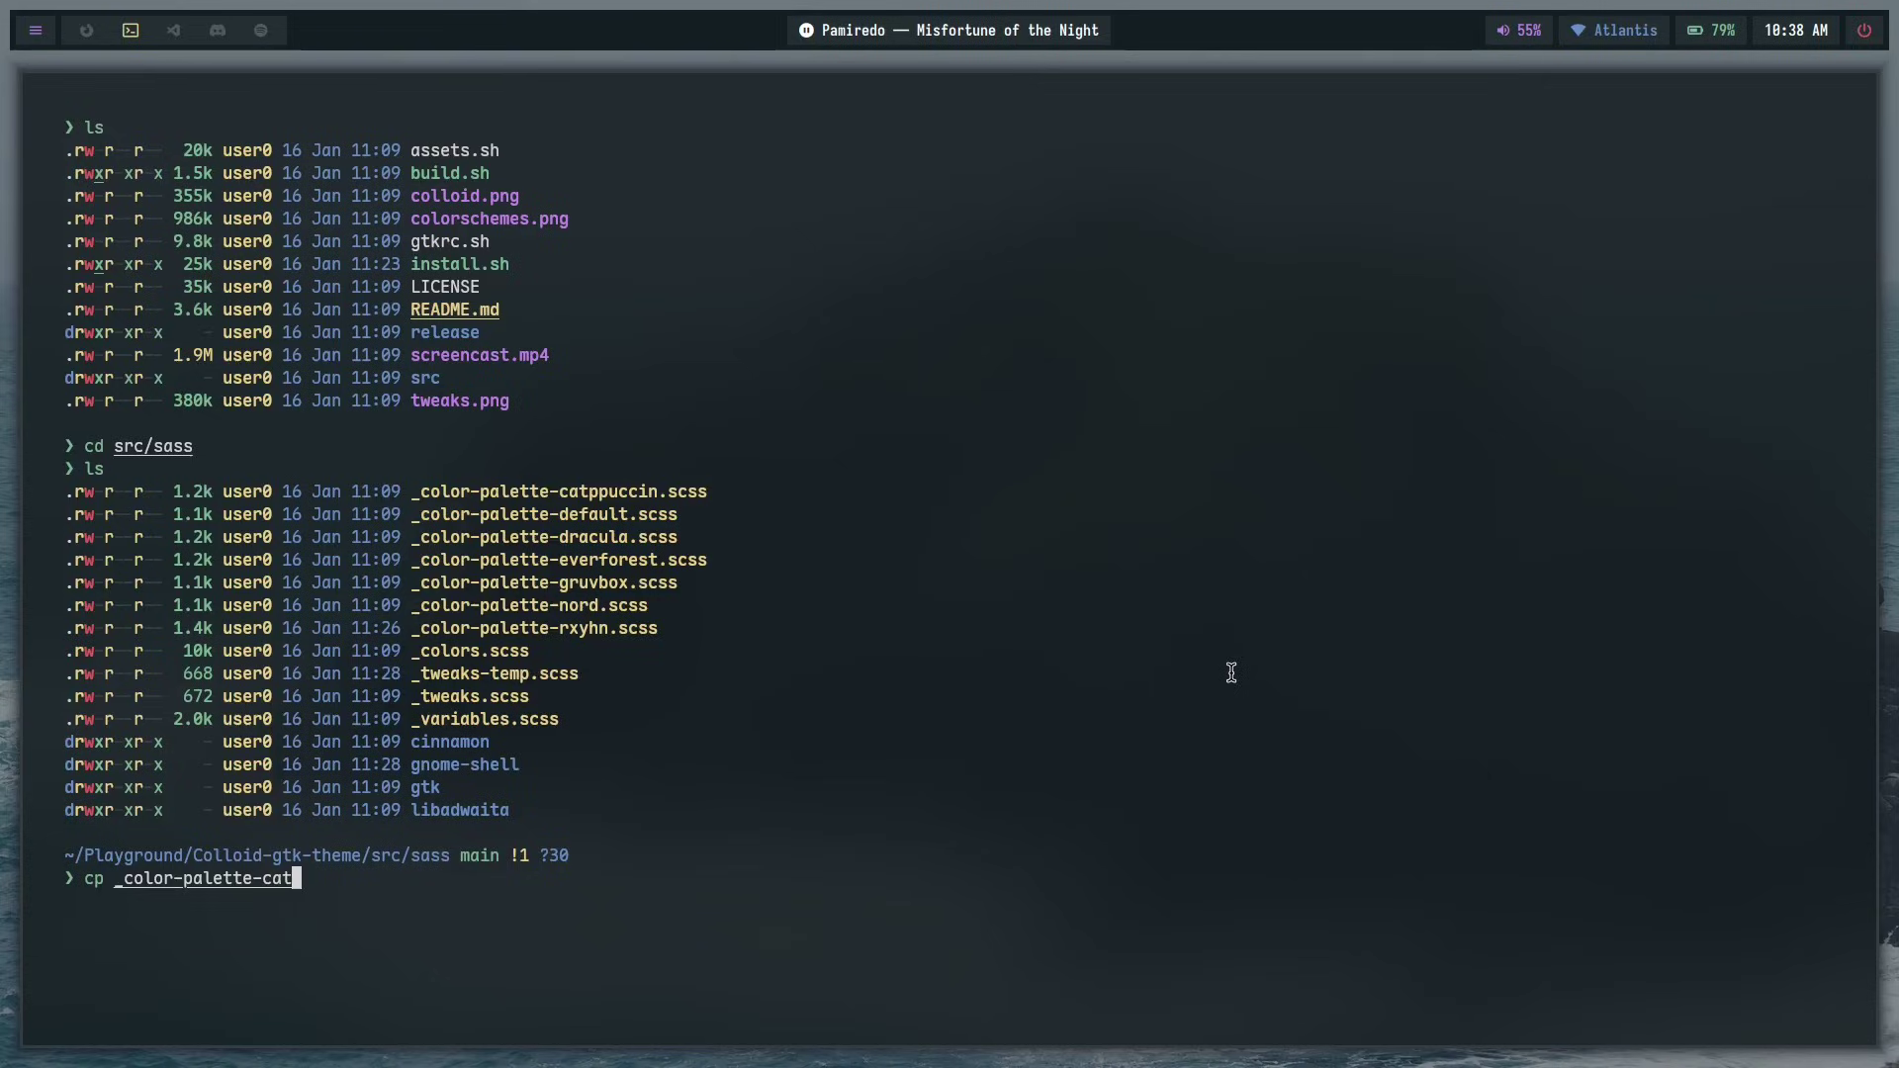
key(Tab)
key(BackSpace)
key(BackSpace)
key(BackSpace)
key(BackSpace)
key(BackSpace)
key(BackSpace)
key(BackSpace)
key(BackSpace)
key(BackSpace)
key(BackSpace)
key(BackSpace)
key(BackSpace)
key(BackSpace)
key(BackSpace)
key(BackSpace)
key(BackSpace)
text(def)
key(Tab)
text(_color-palette-)
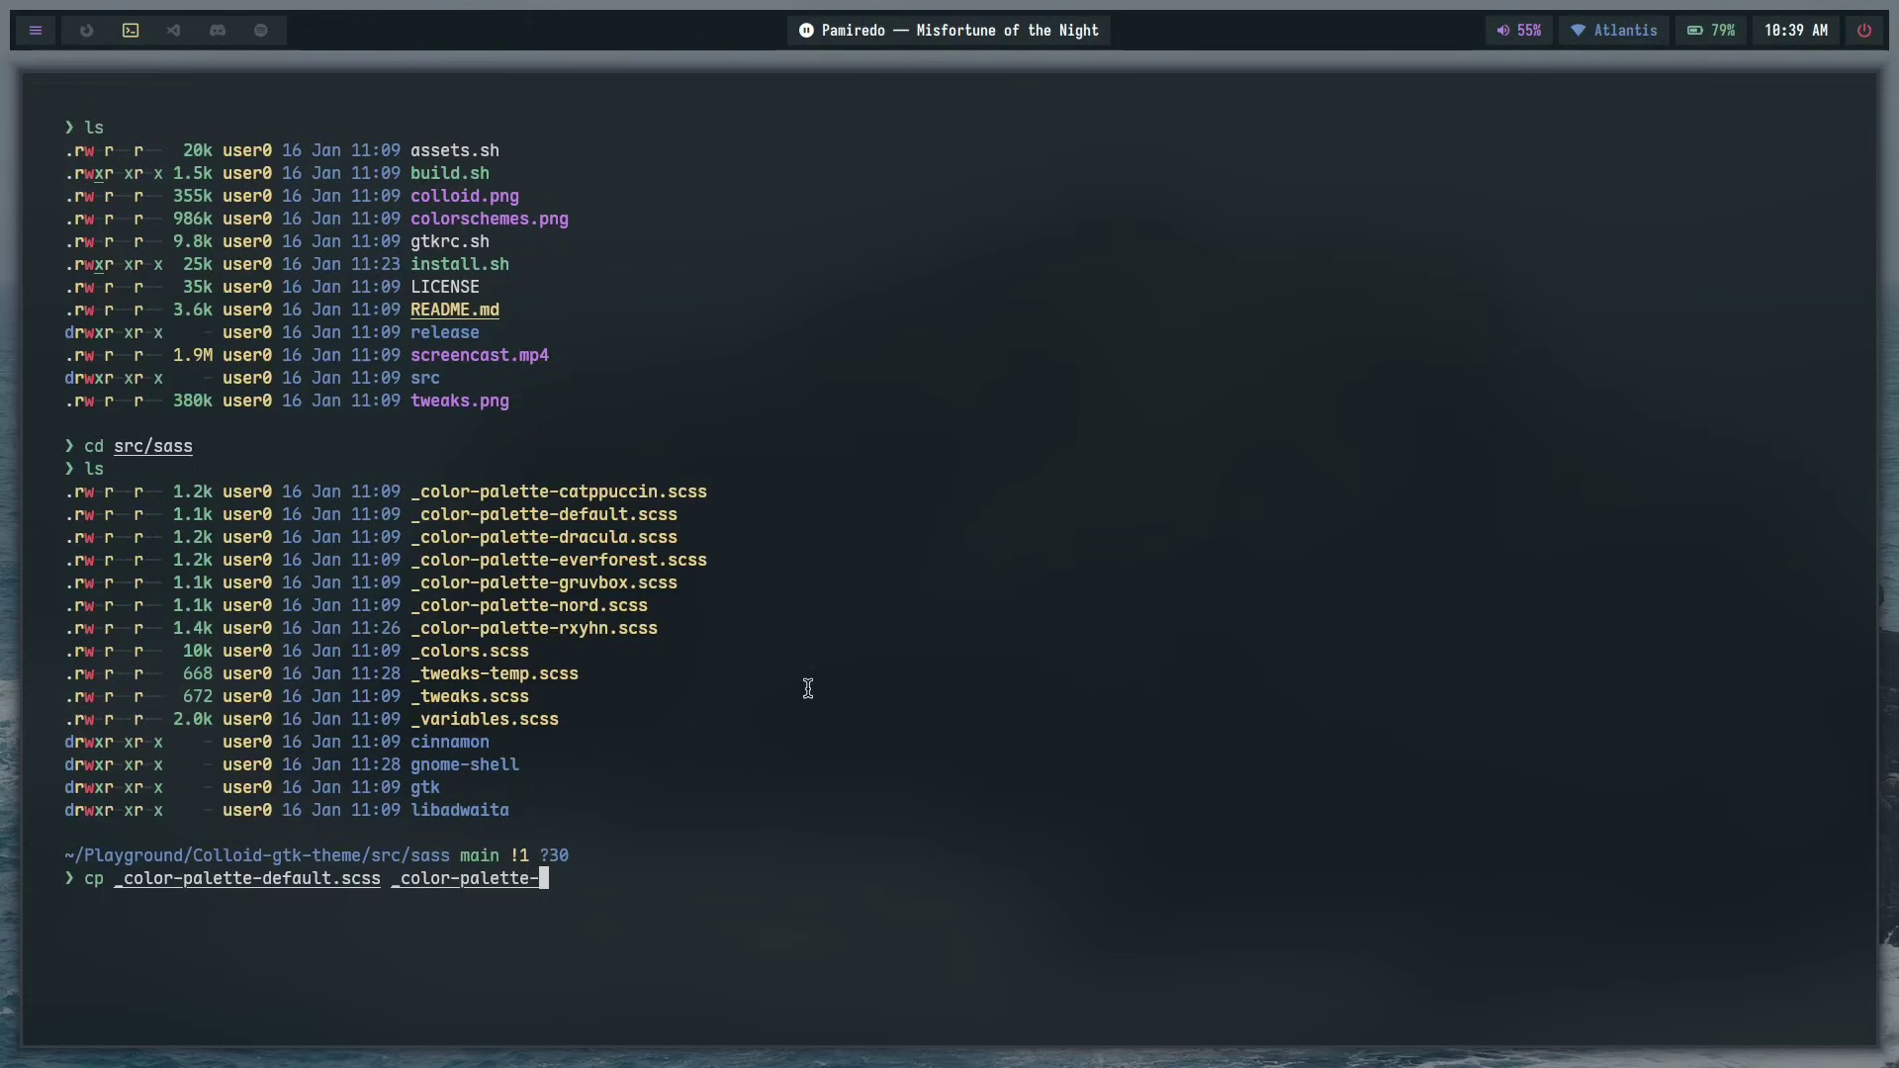
key(super+t)
scroll(865, 581, down, 7)
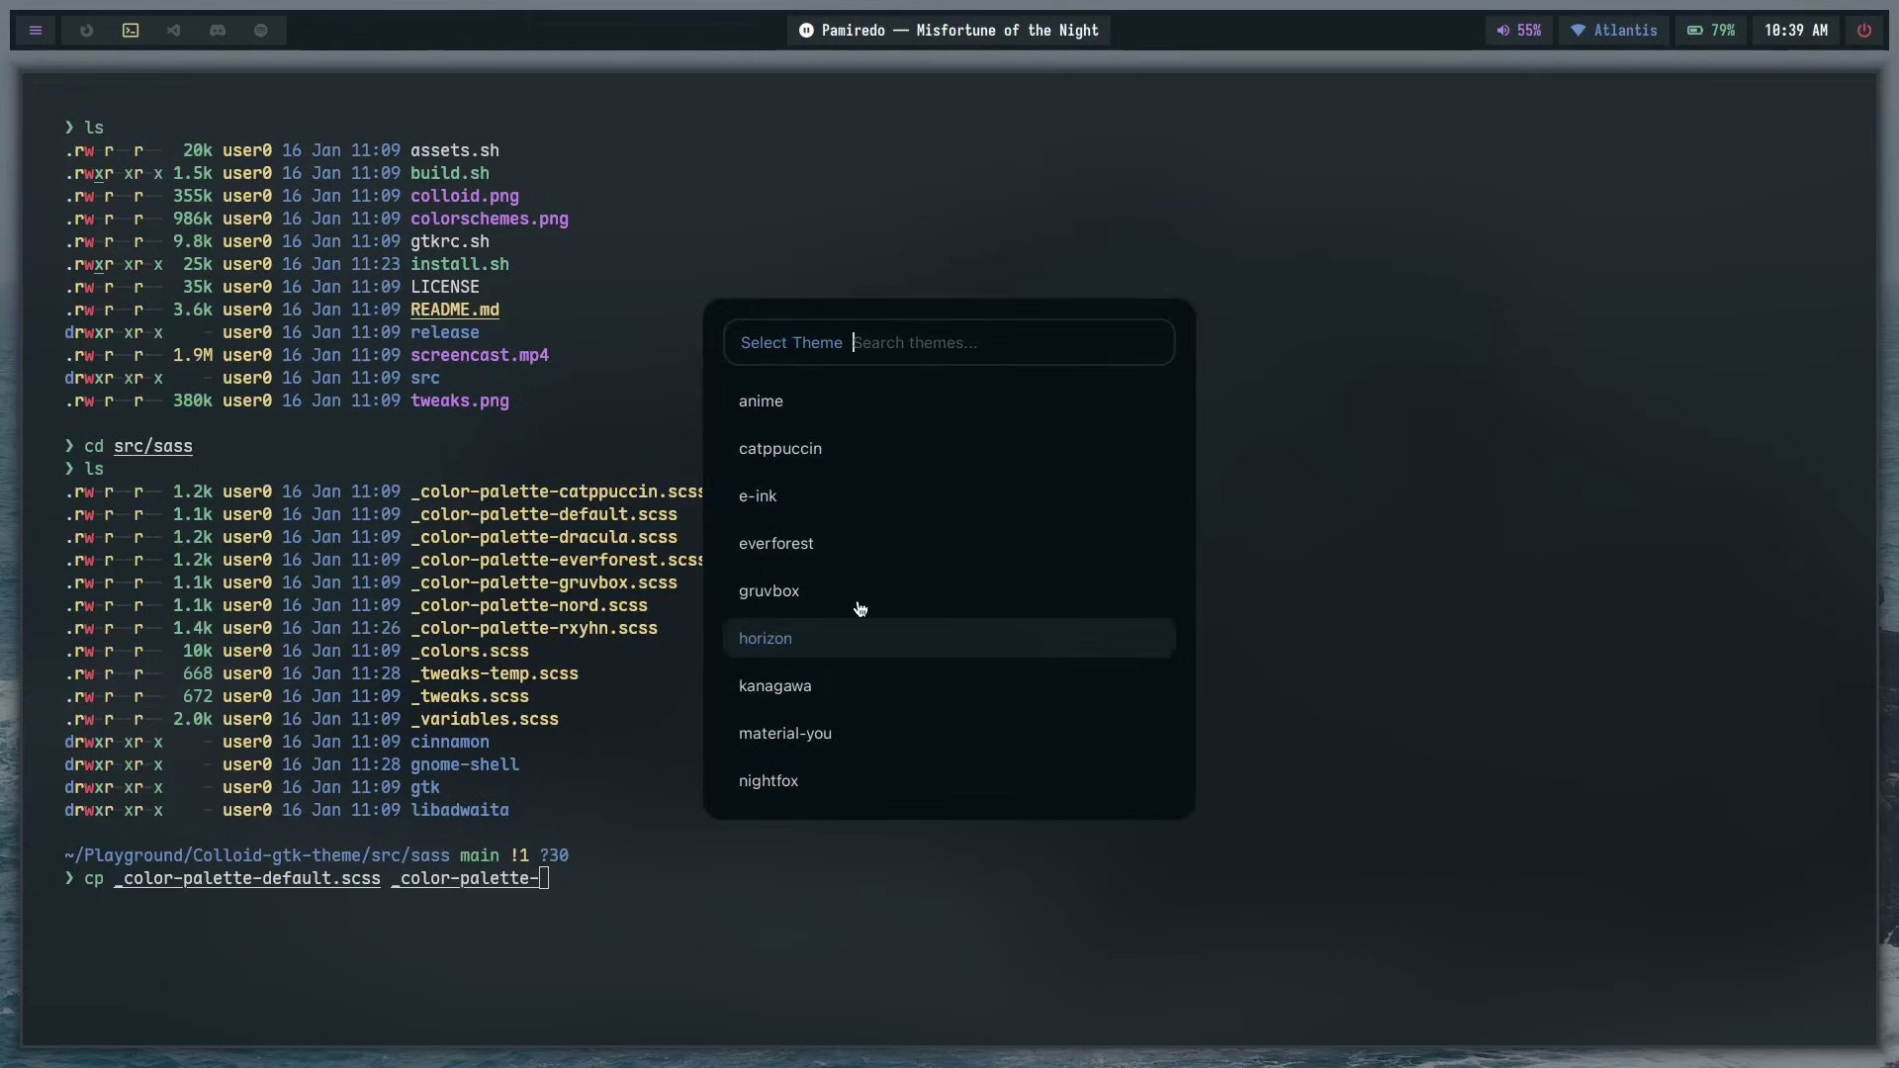
- On workspace 3, apply the horizon desktop theme
click(816, 651)
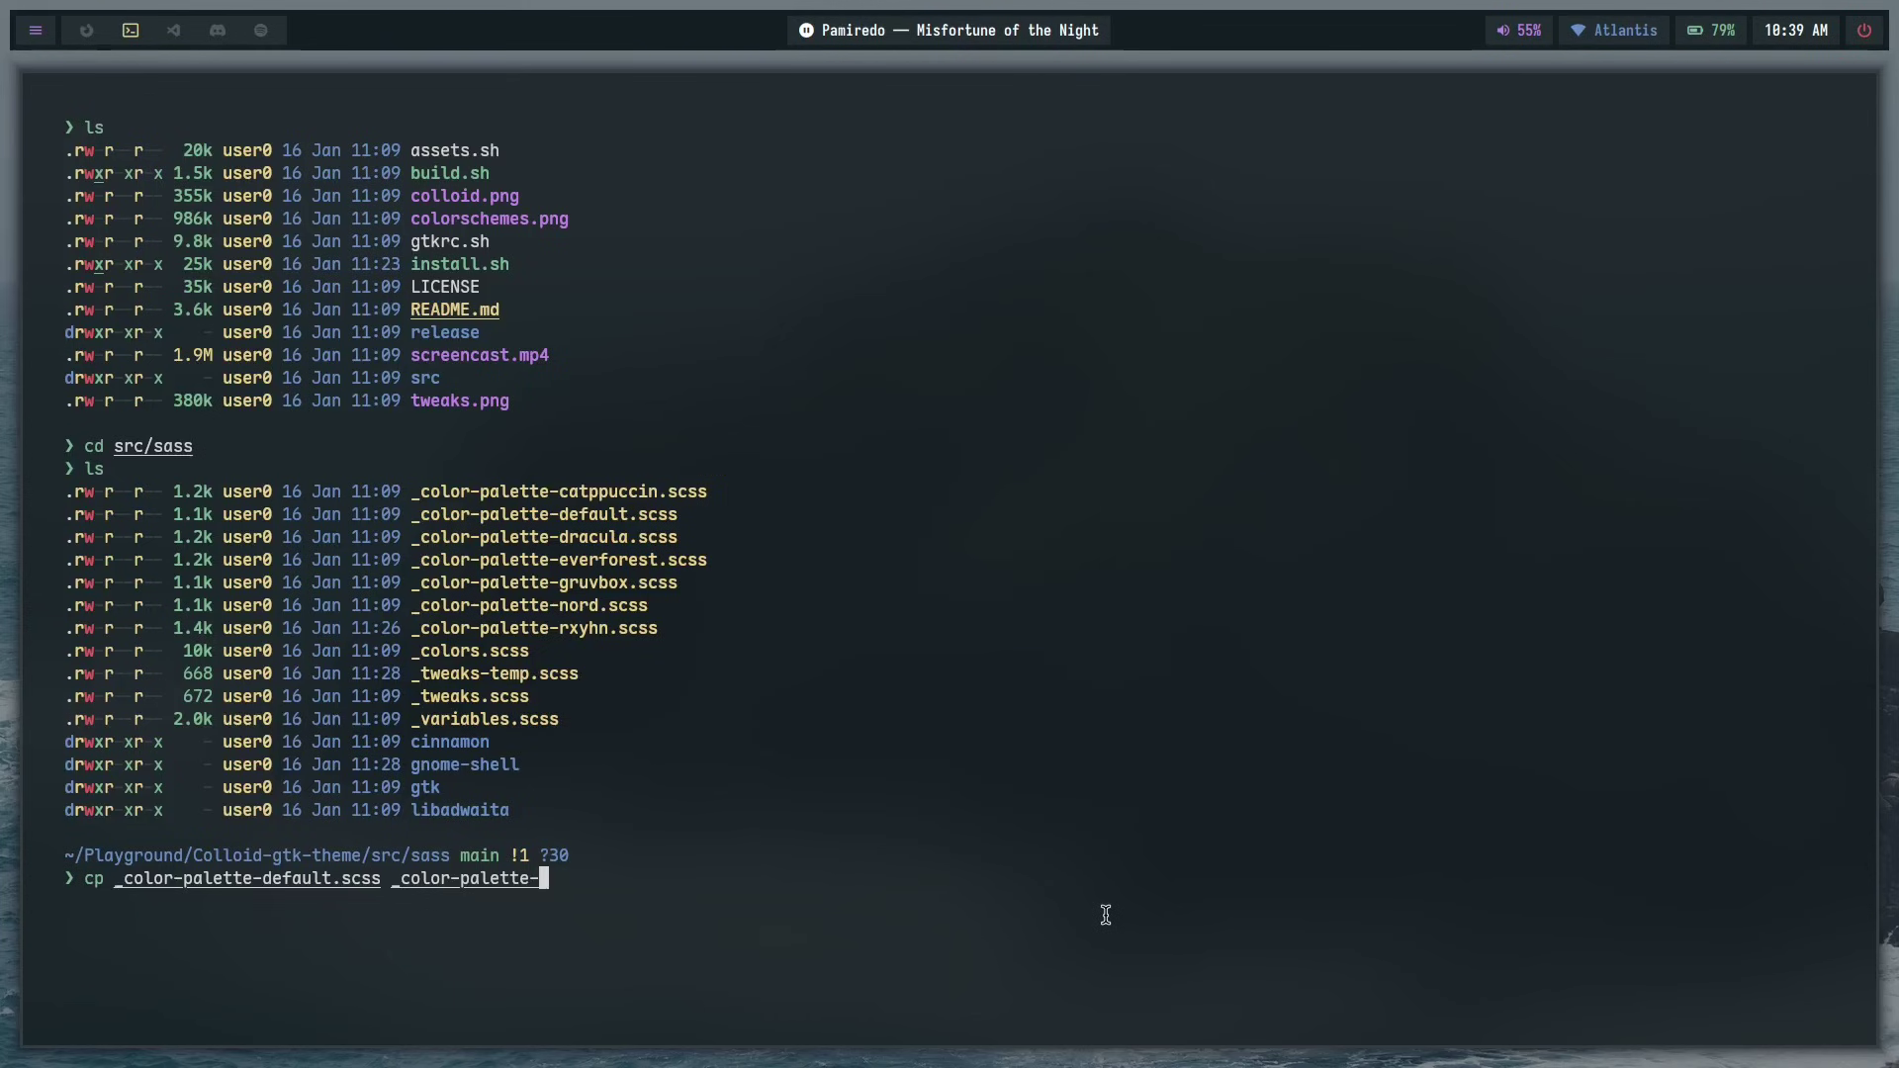
key(super+3)
key(super+t)
key(Down)
key(Down)
key(Down)
key(Down)
key(Down)
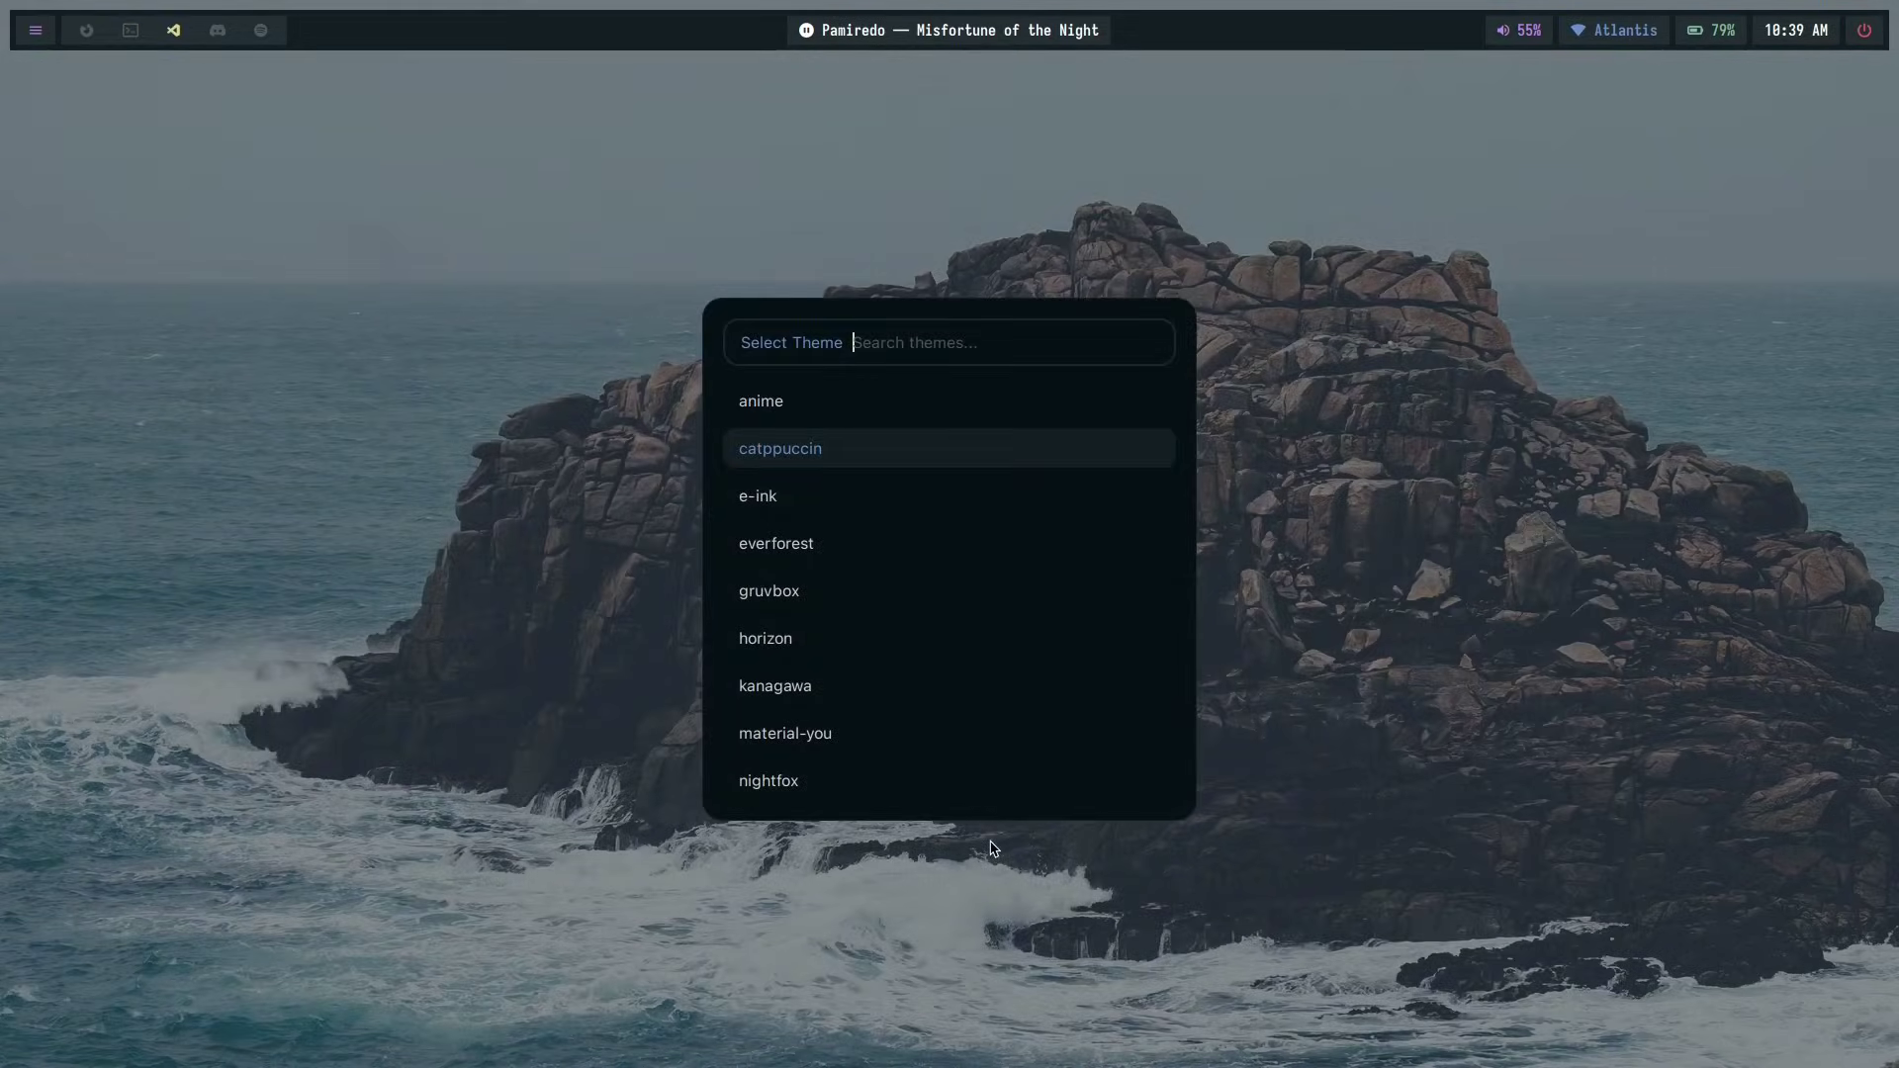
key(Return)
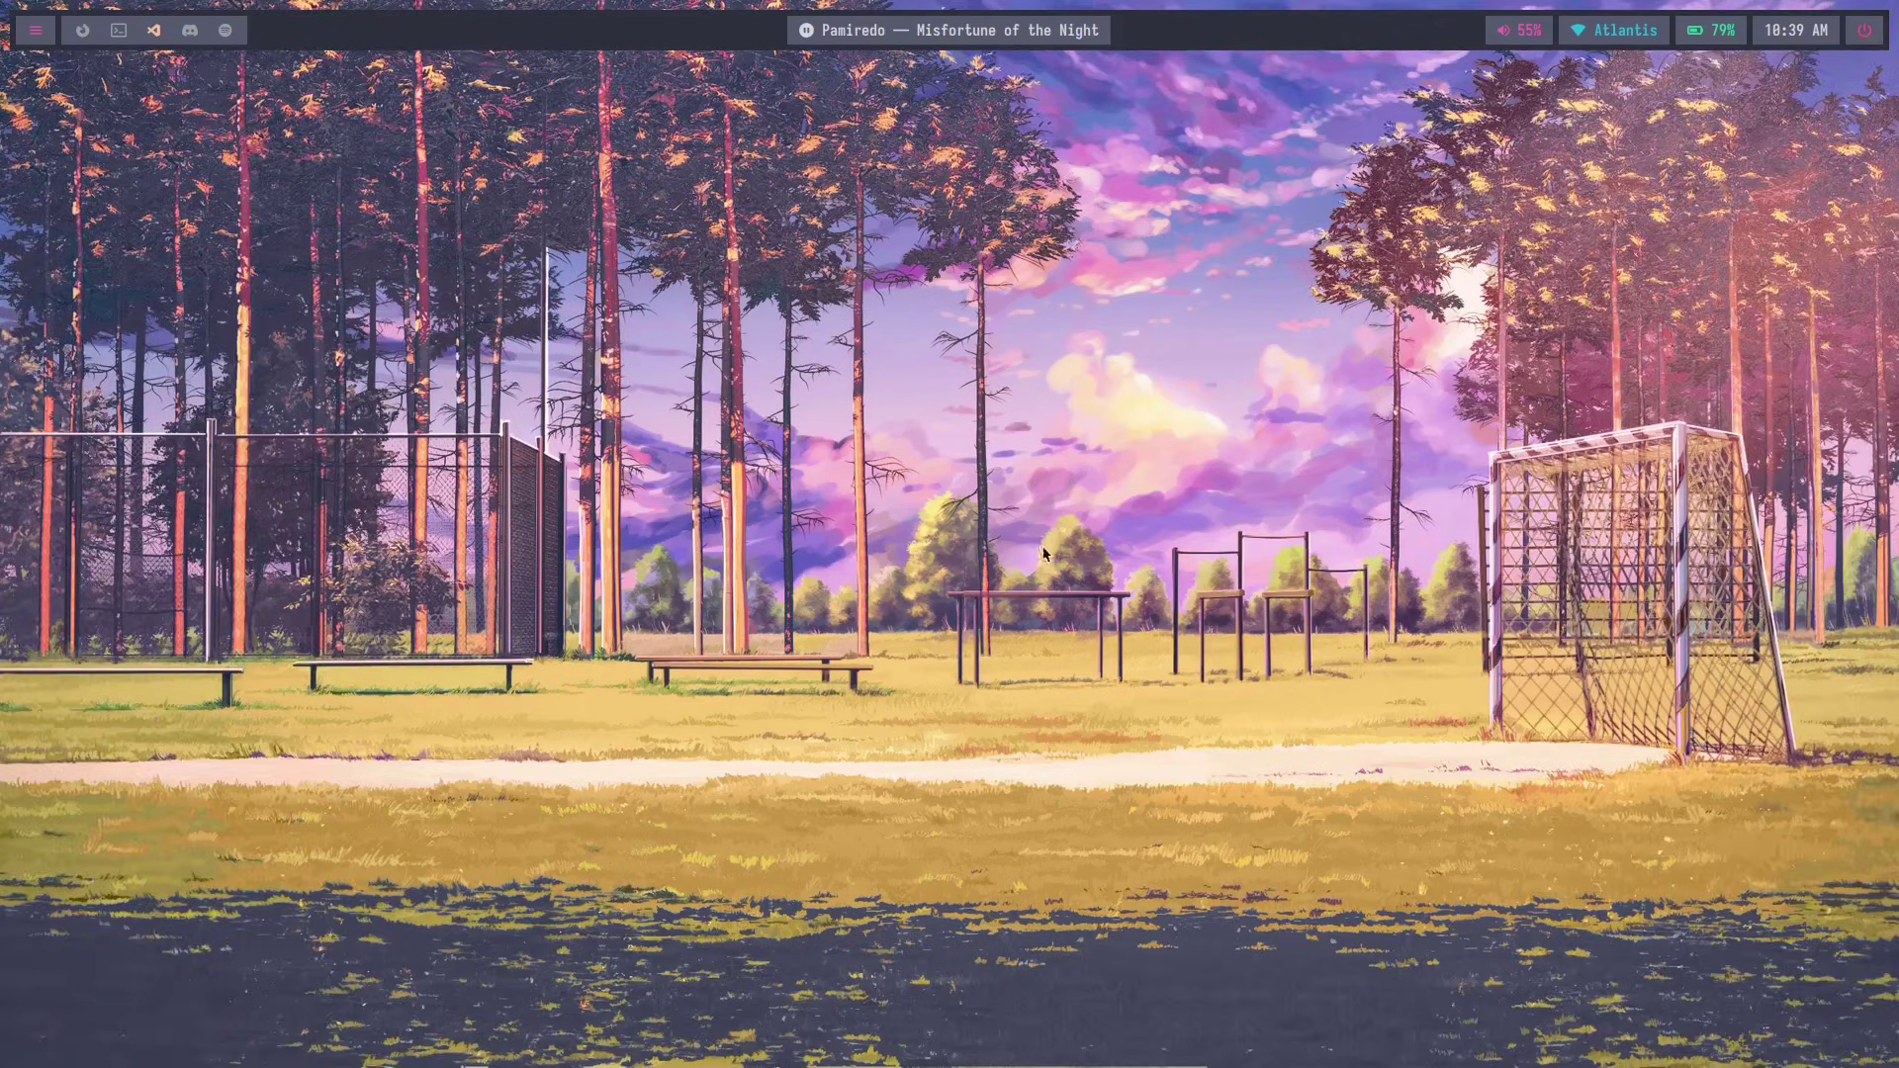
- Switch the desktop back to rxyhn and return to terminal workspace 2
key(super+t)
key(Up)
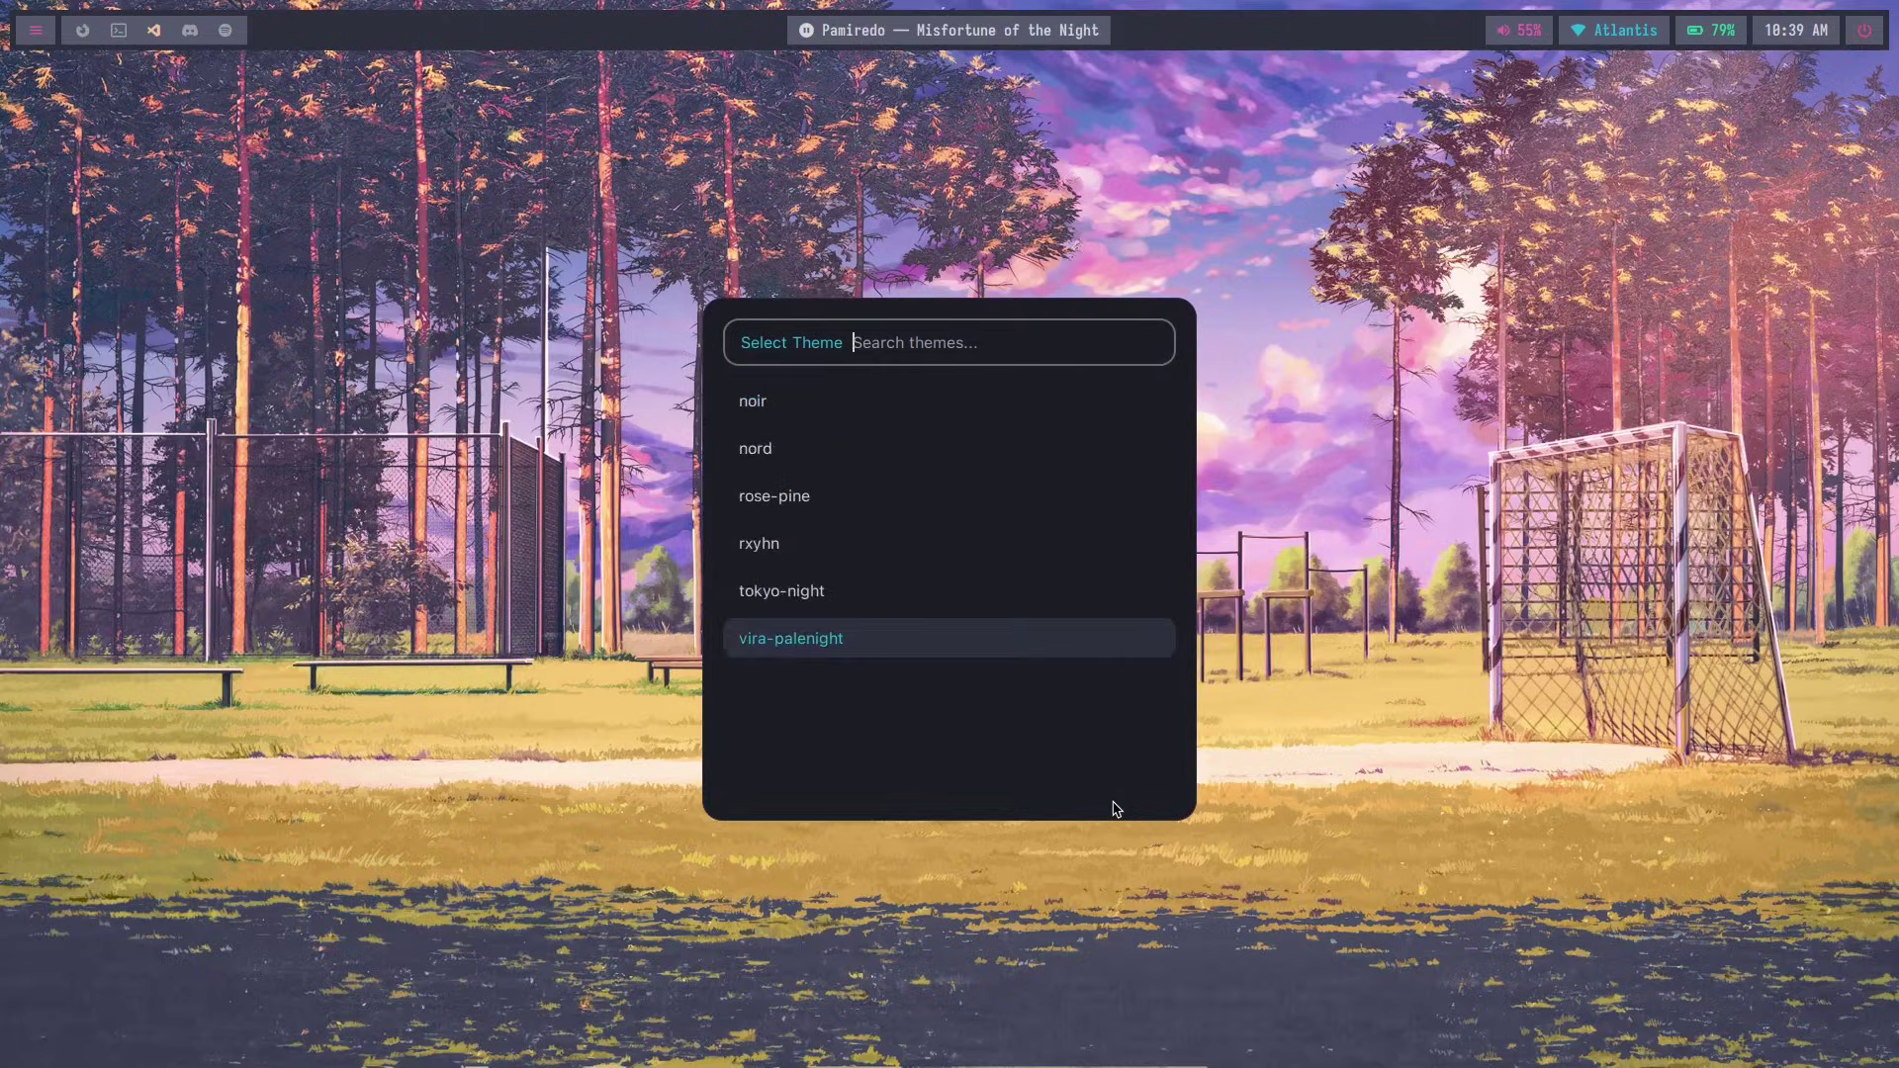
key(Up)
key(Up)
key(Down)
key(Return)
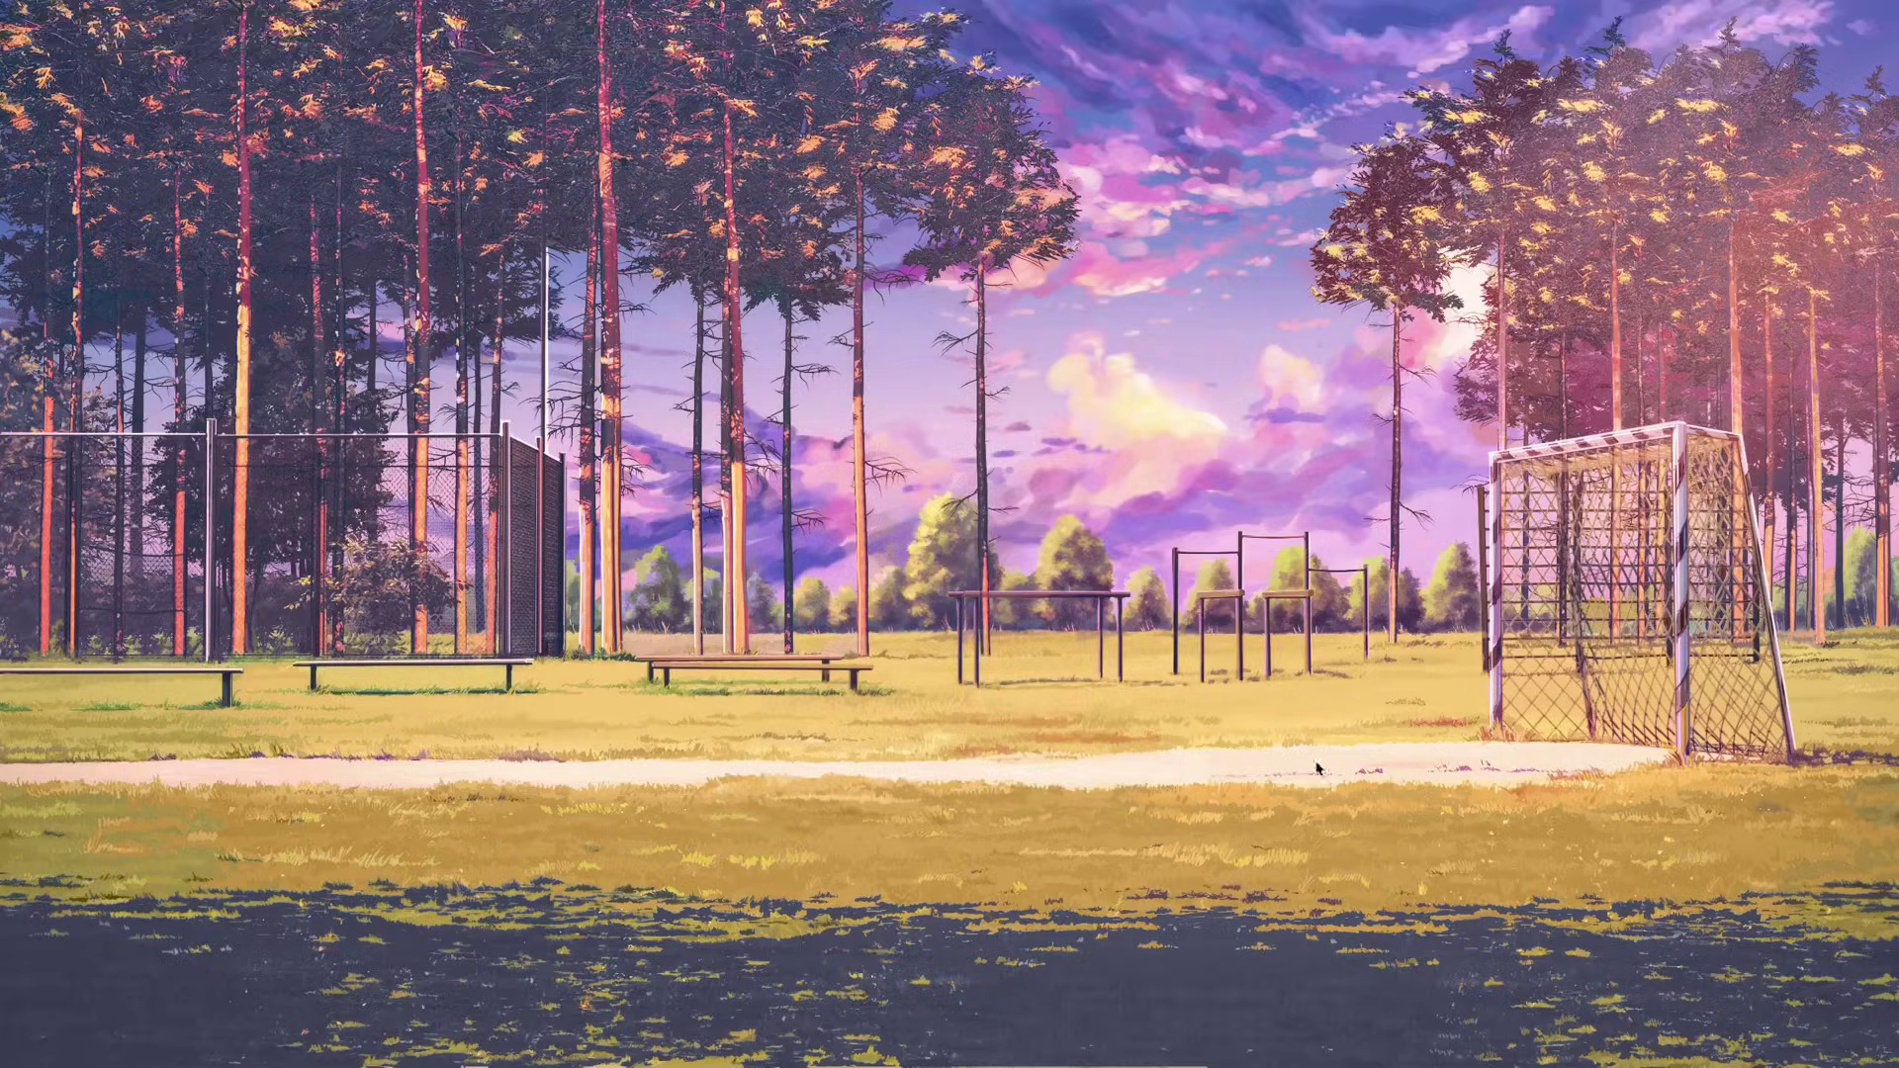
key(super+2)
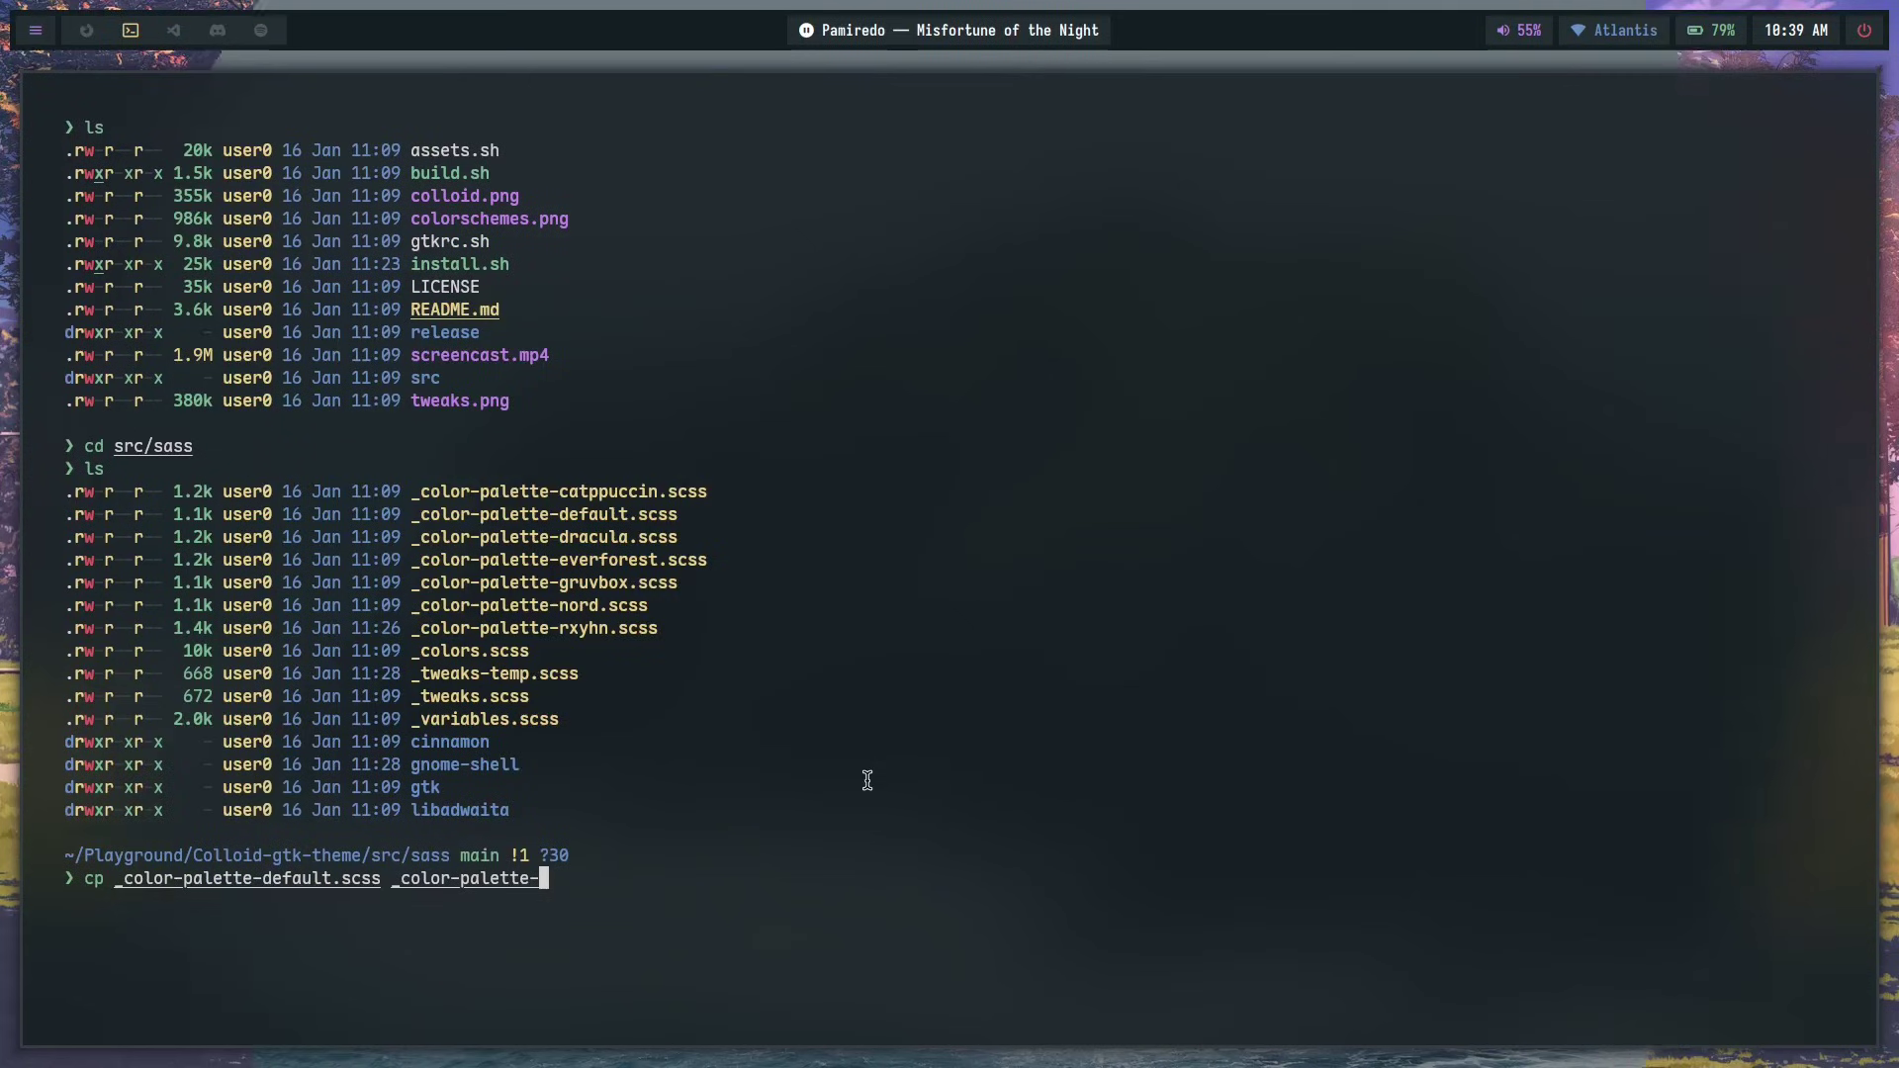
- Finish copying the default palette to _color-palette-horizon.scss and open it in Neovim
text(horizon.scss)
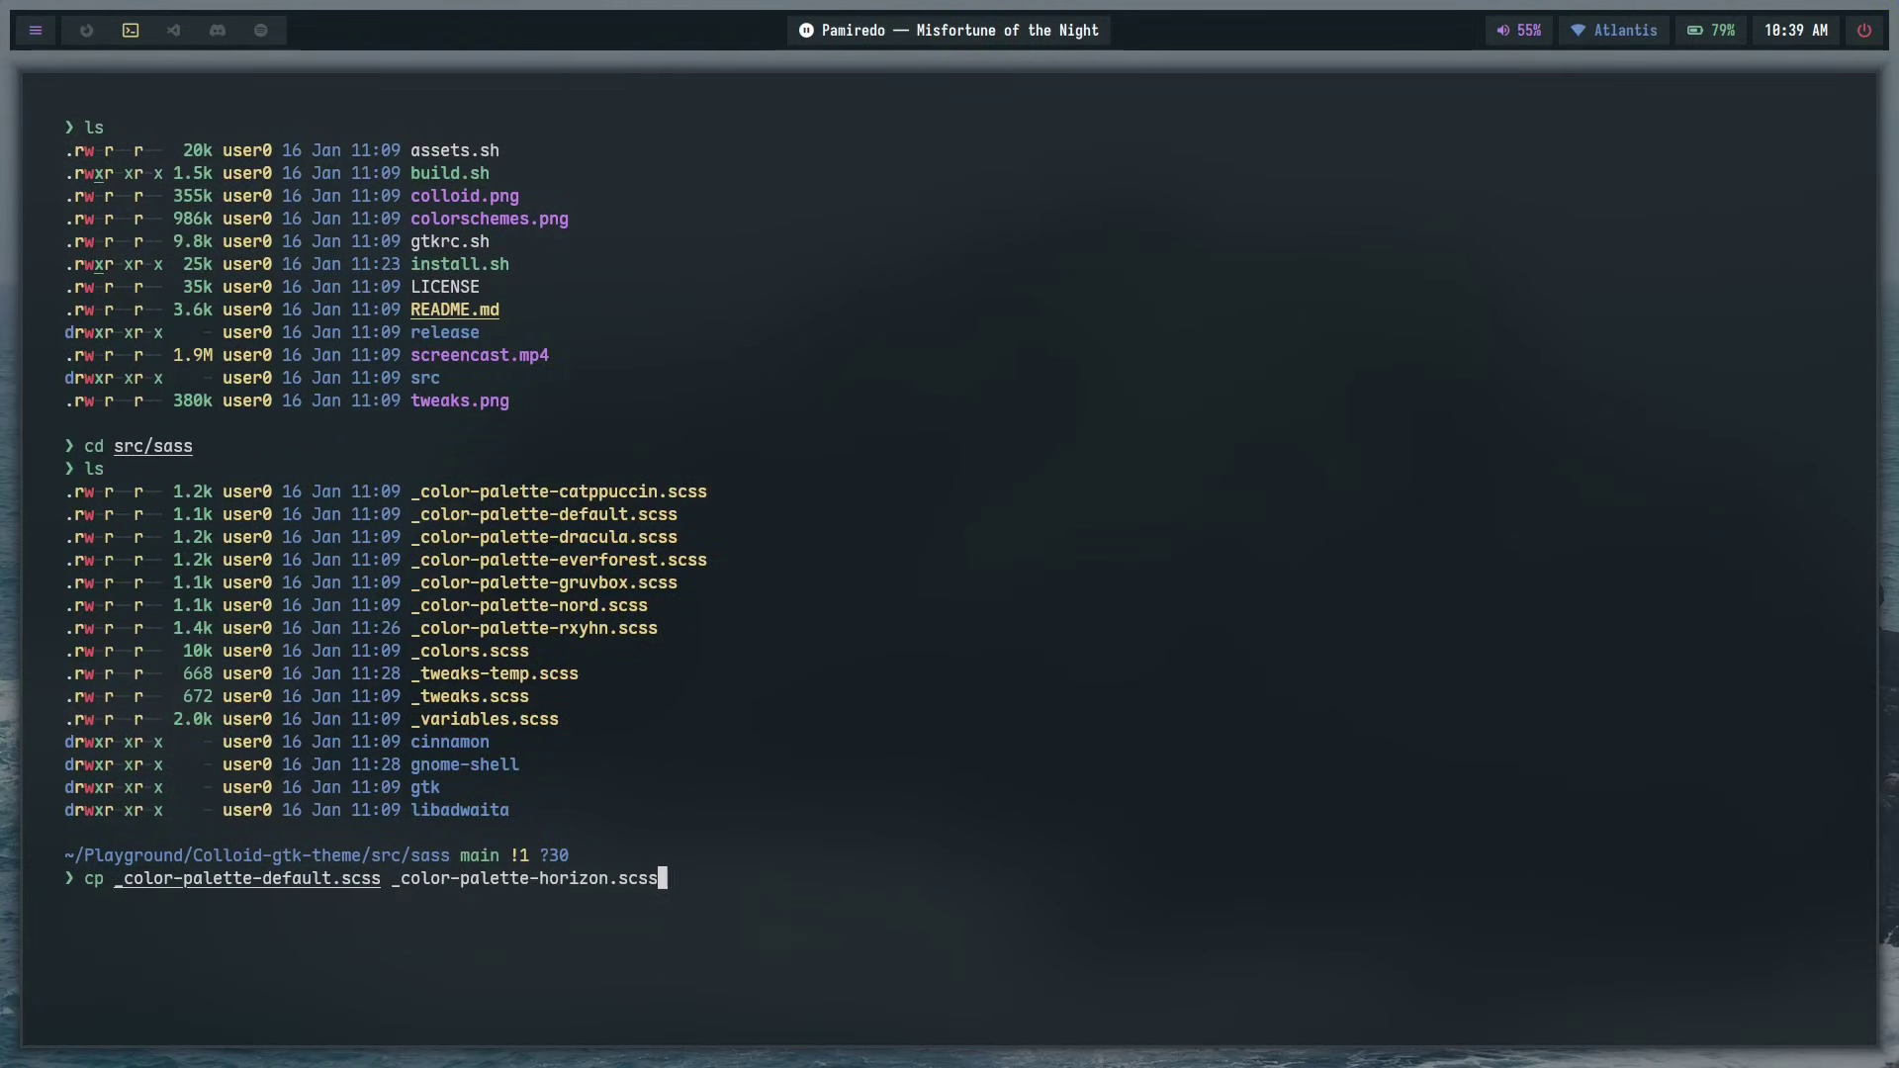
key(Return)
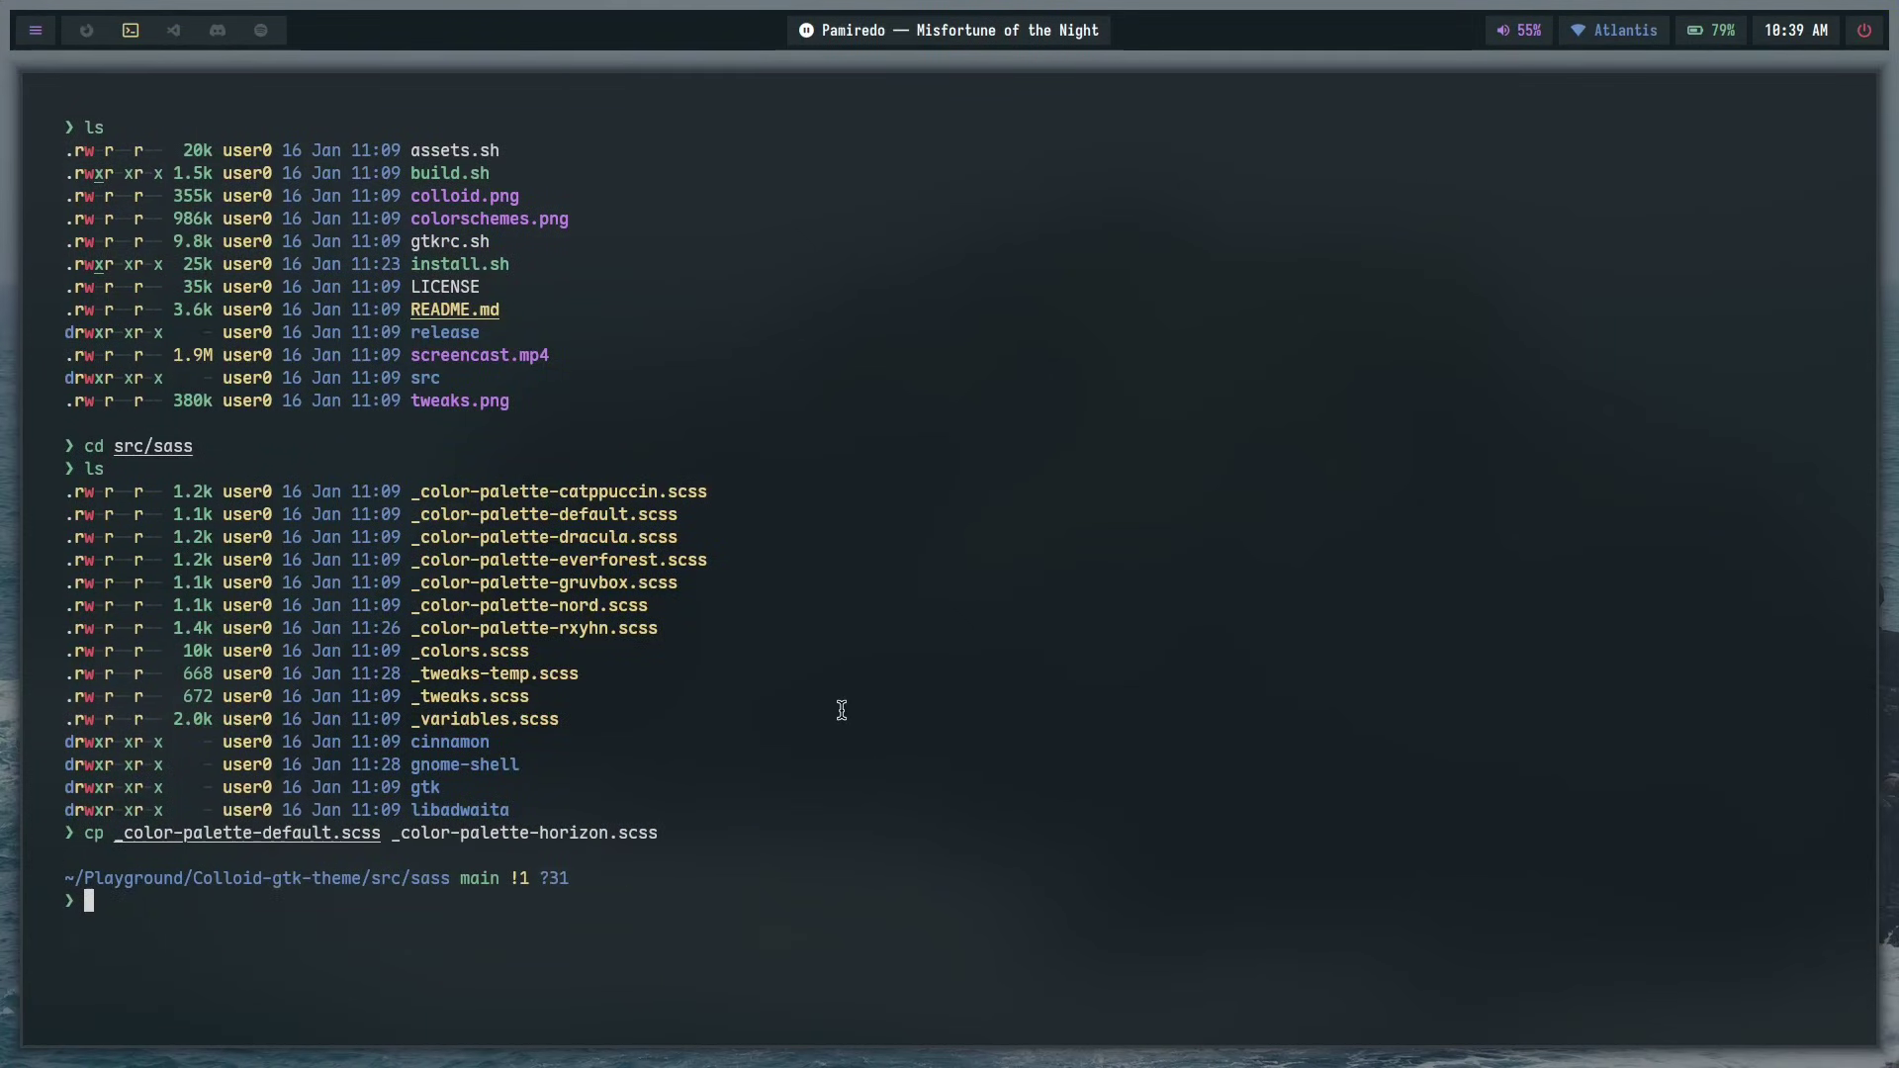
text(nvim _col)
key(Tab)
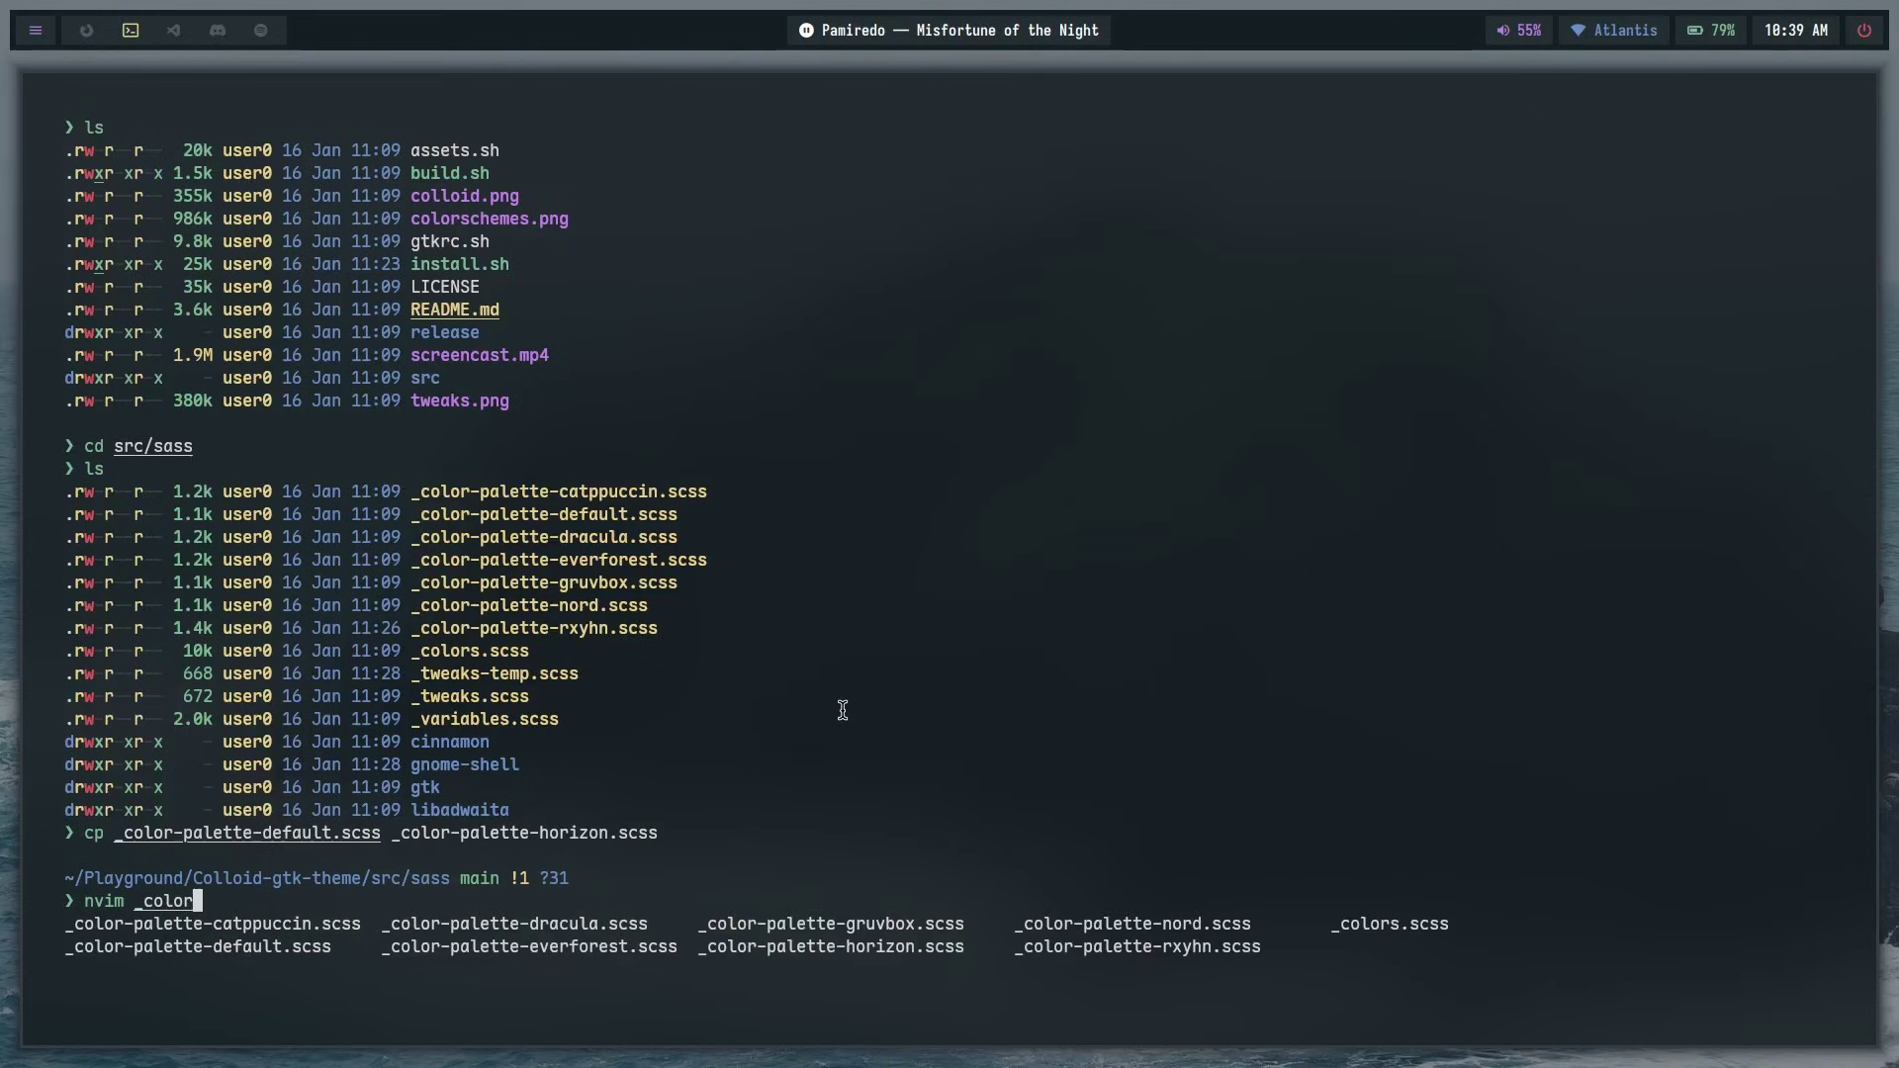
text(-palette-ho)
key(Tab)
key(Return)
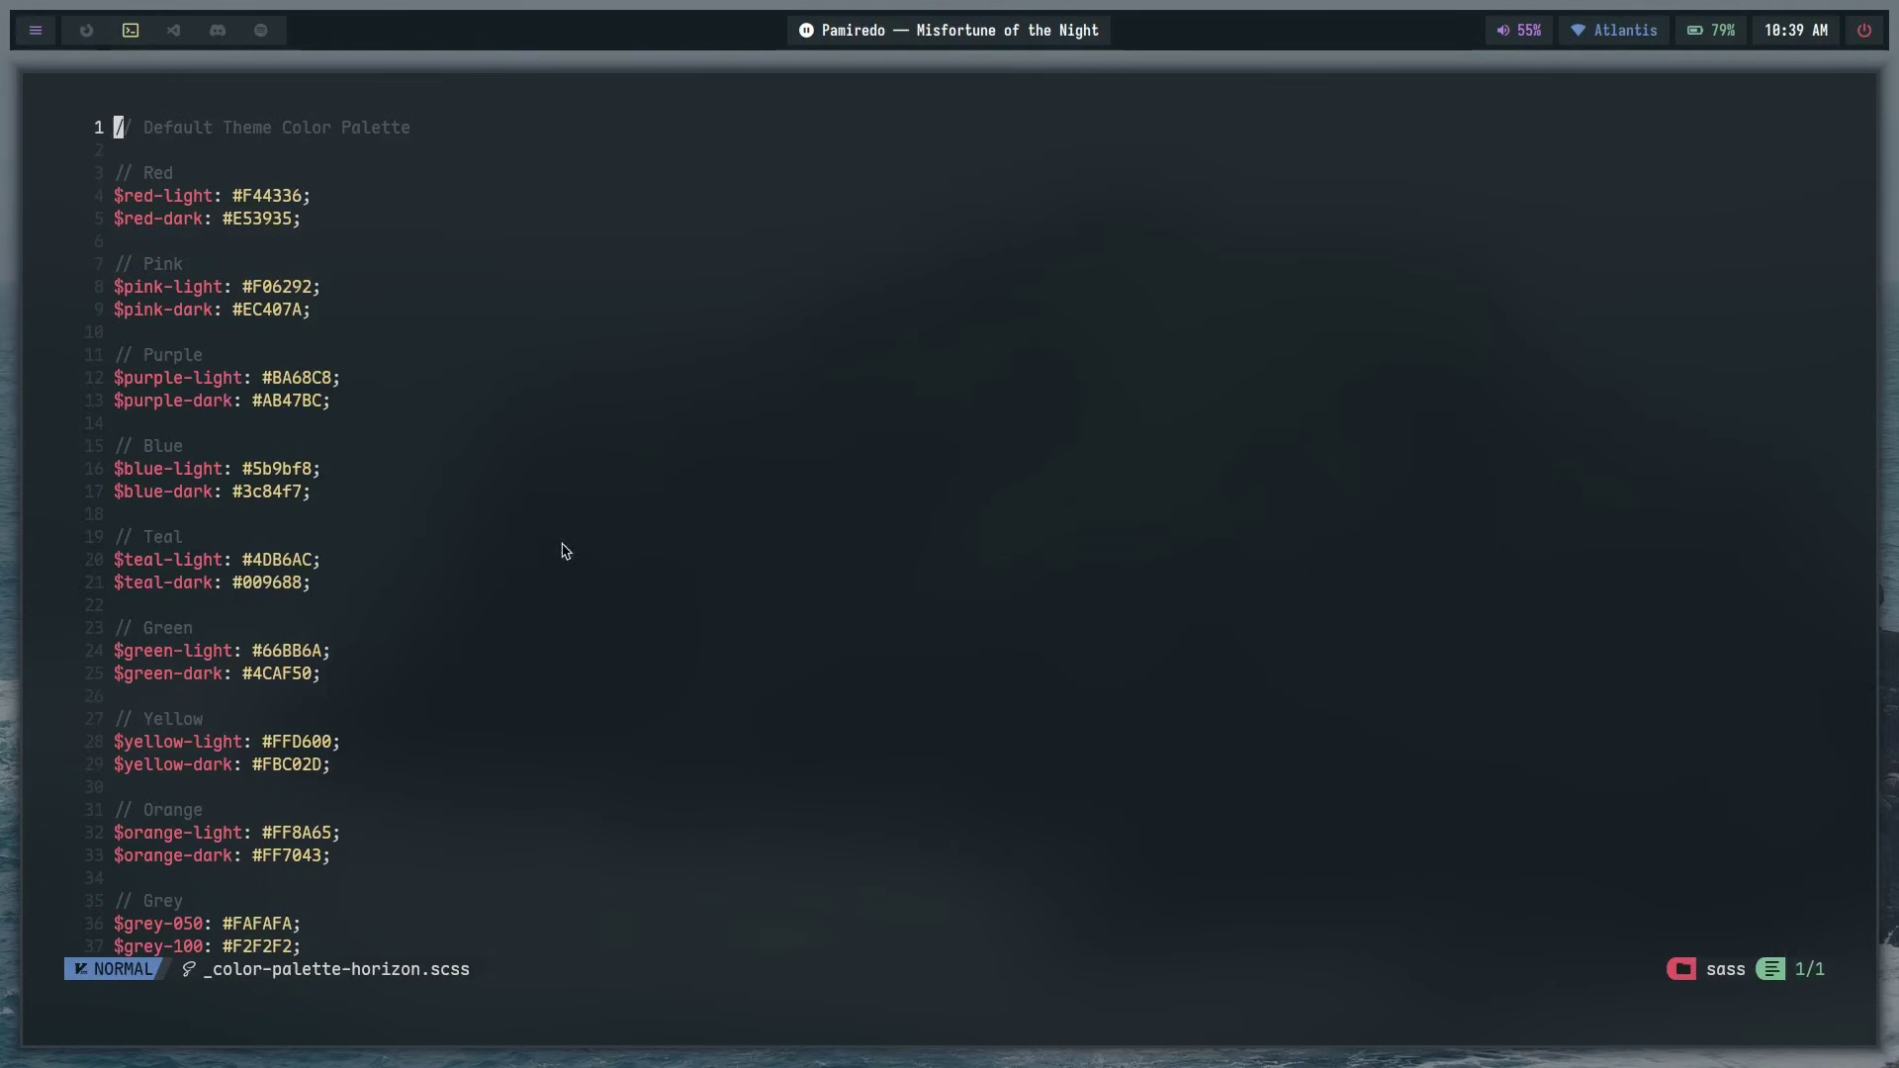
- Look over the copied palette's colour definitions down to the file's end
scroll(241, 604, down, 4)
scroll(240, 603, up, 4)
scroll(362, 514, down, 6)
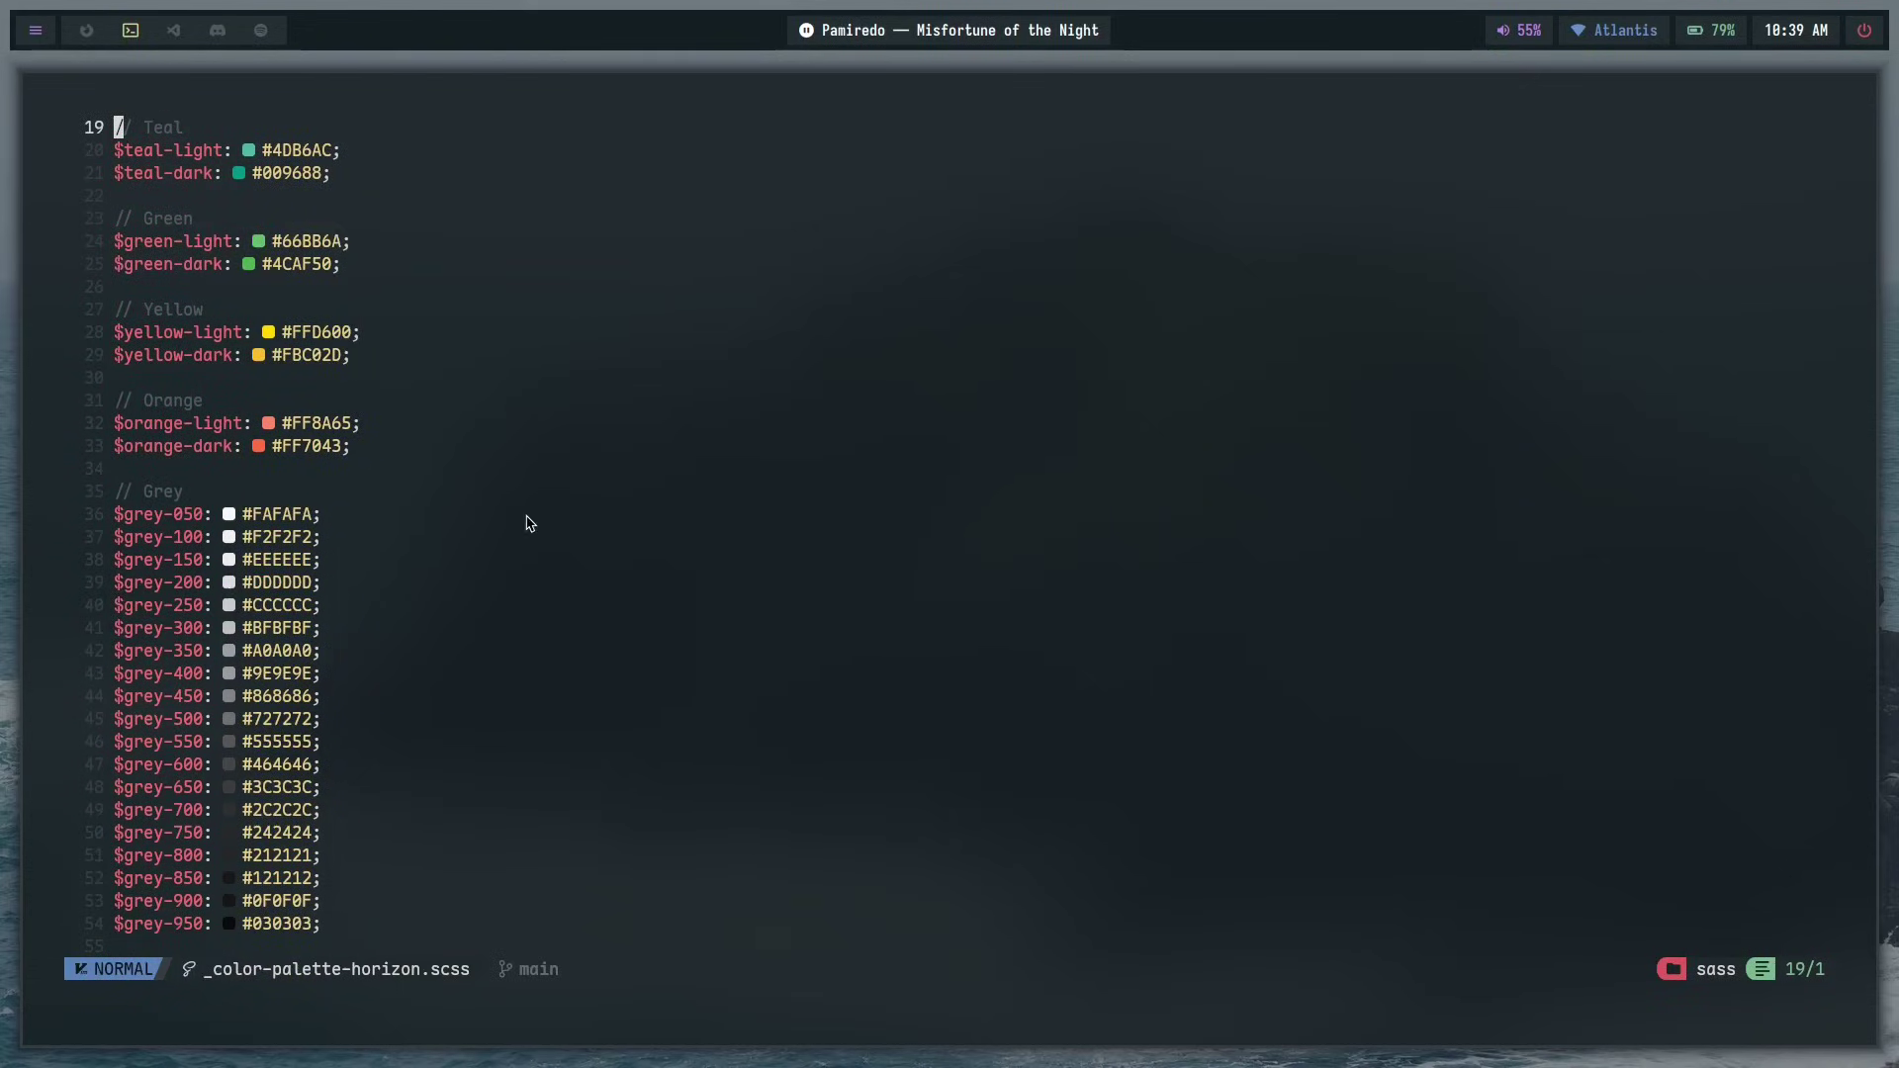
scroll(469, 523, down, 3)
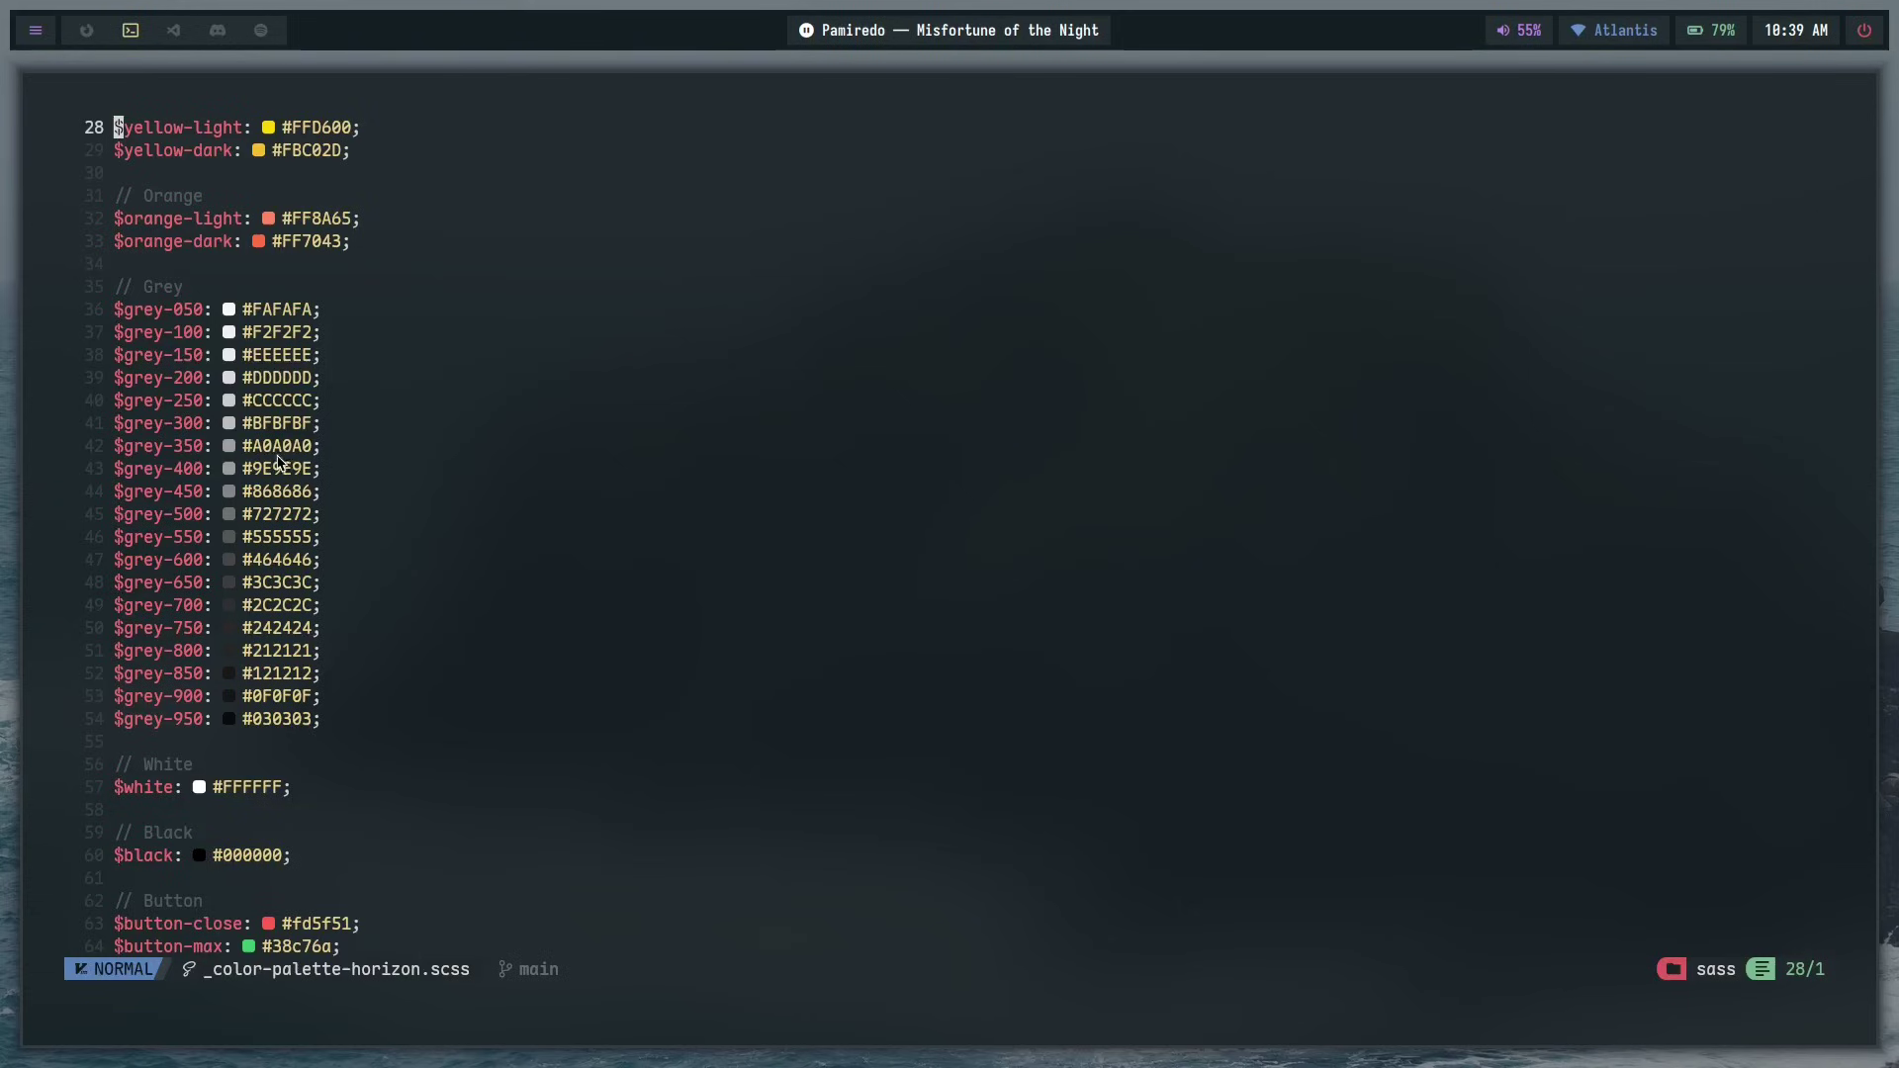
scroll(386, 687, up, 9)
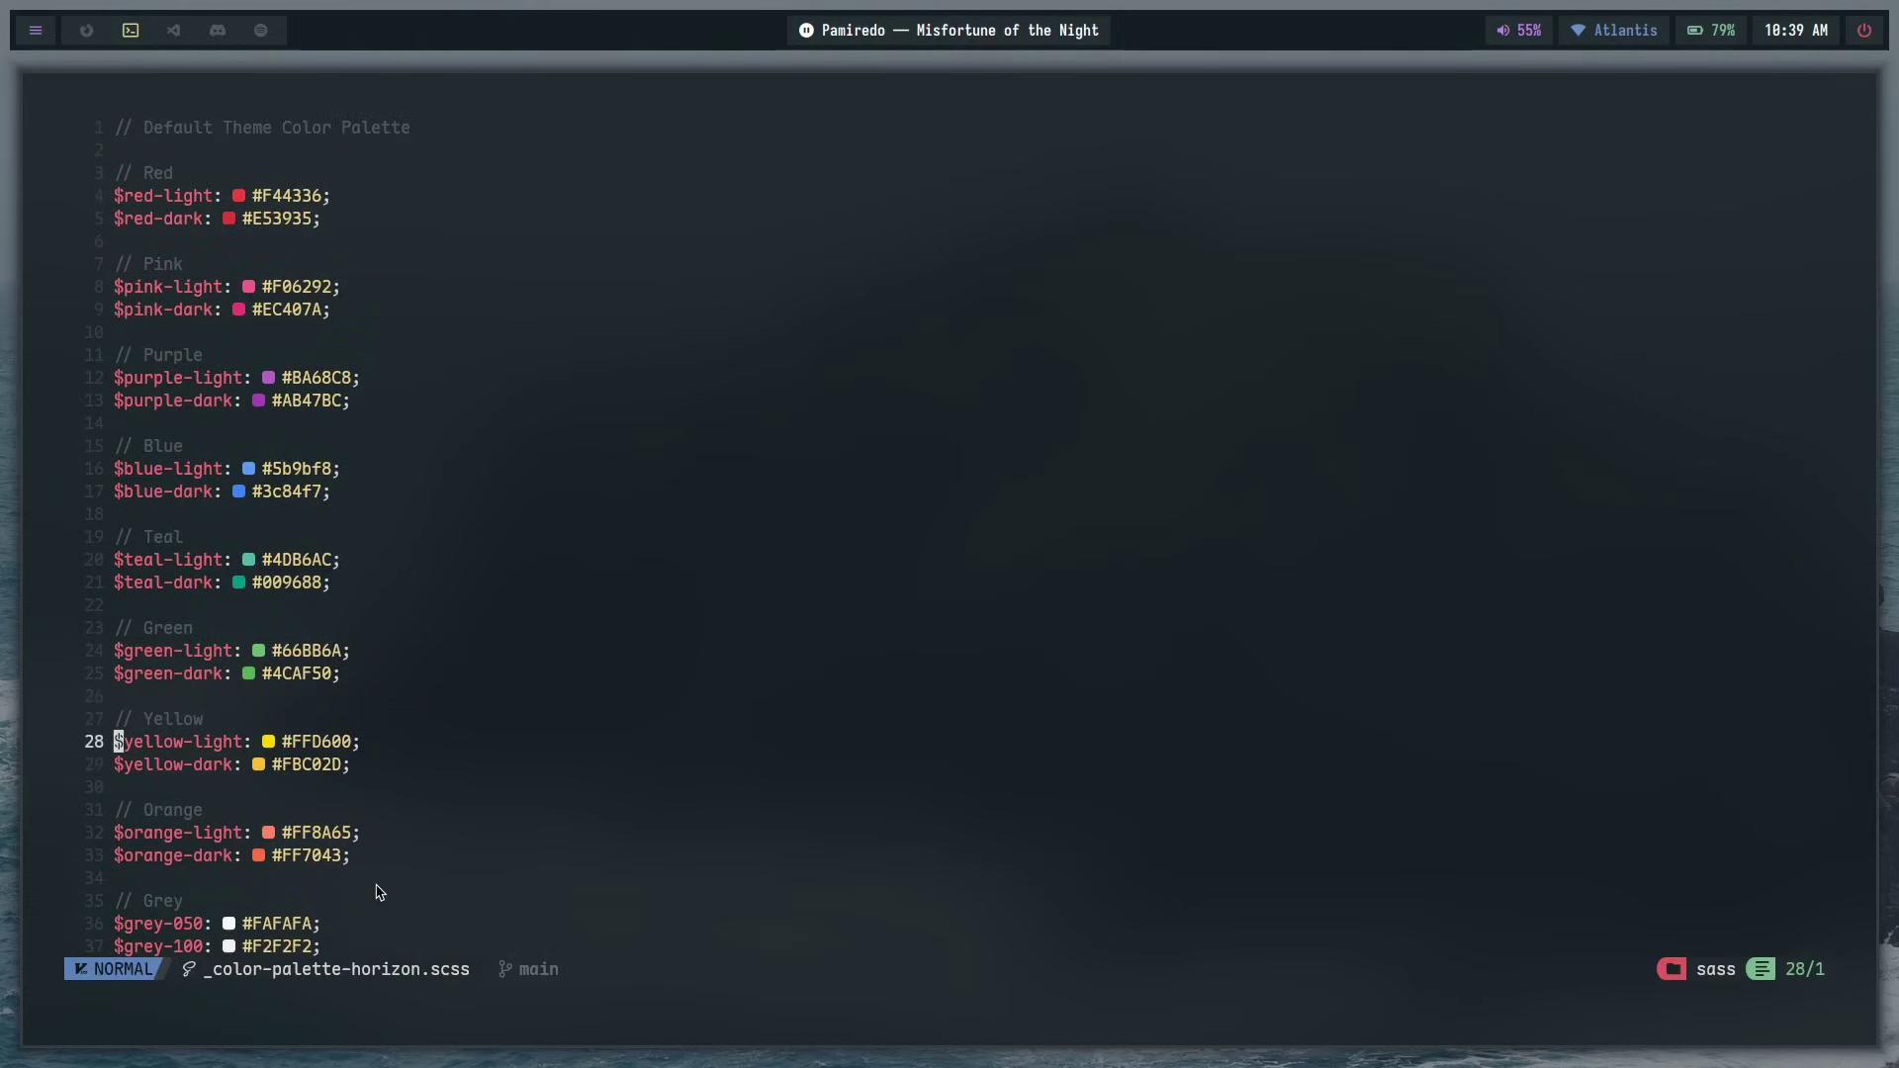
drag(376, 885, 123, 194)
click(277, 560)
scroll(594, 849, down, 7)
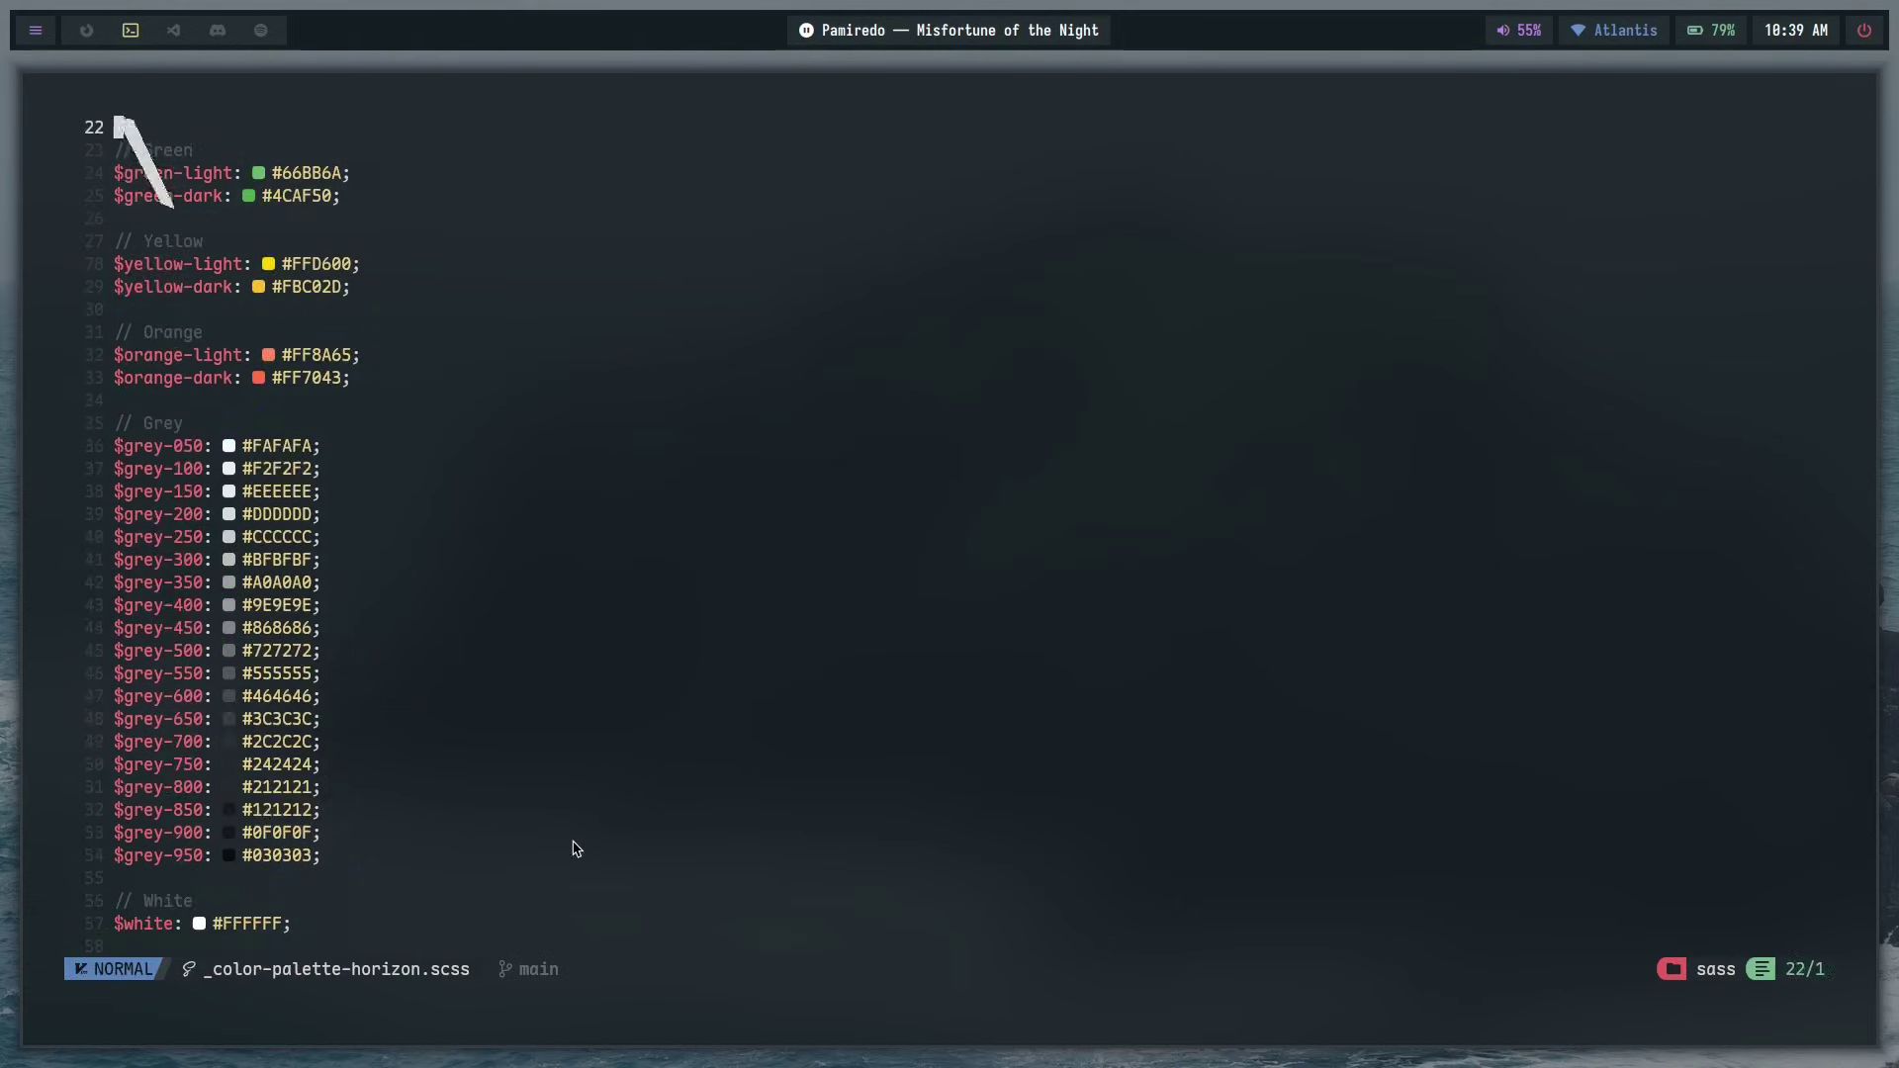
scroll(577, 849, down, 9)
click(425, 868)
- Change the header from Default to Horizon, save with :w, and open a new kitty pane
key(g)
key(g)
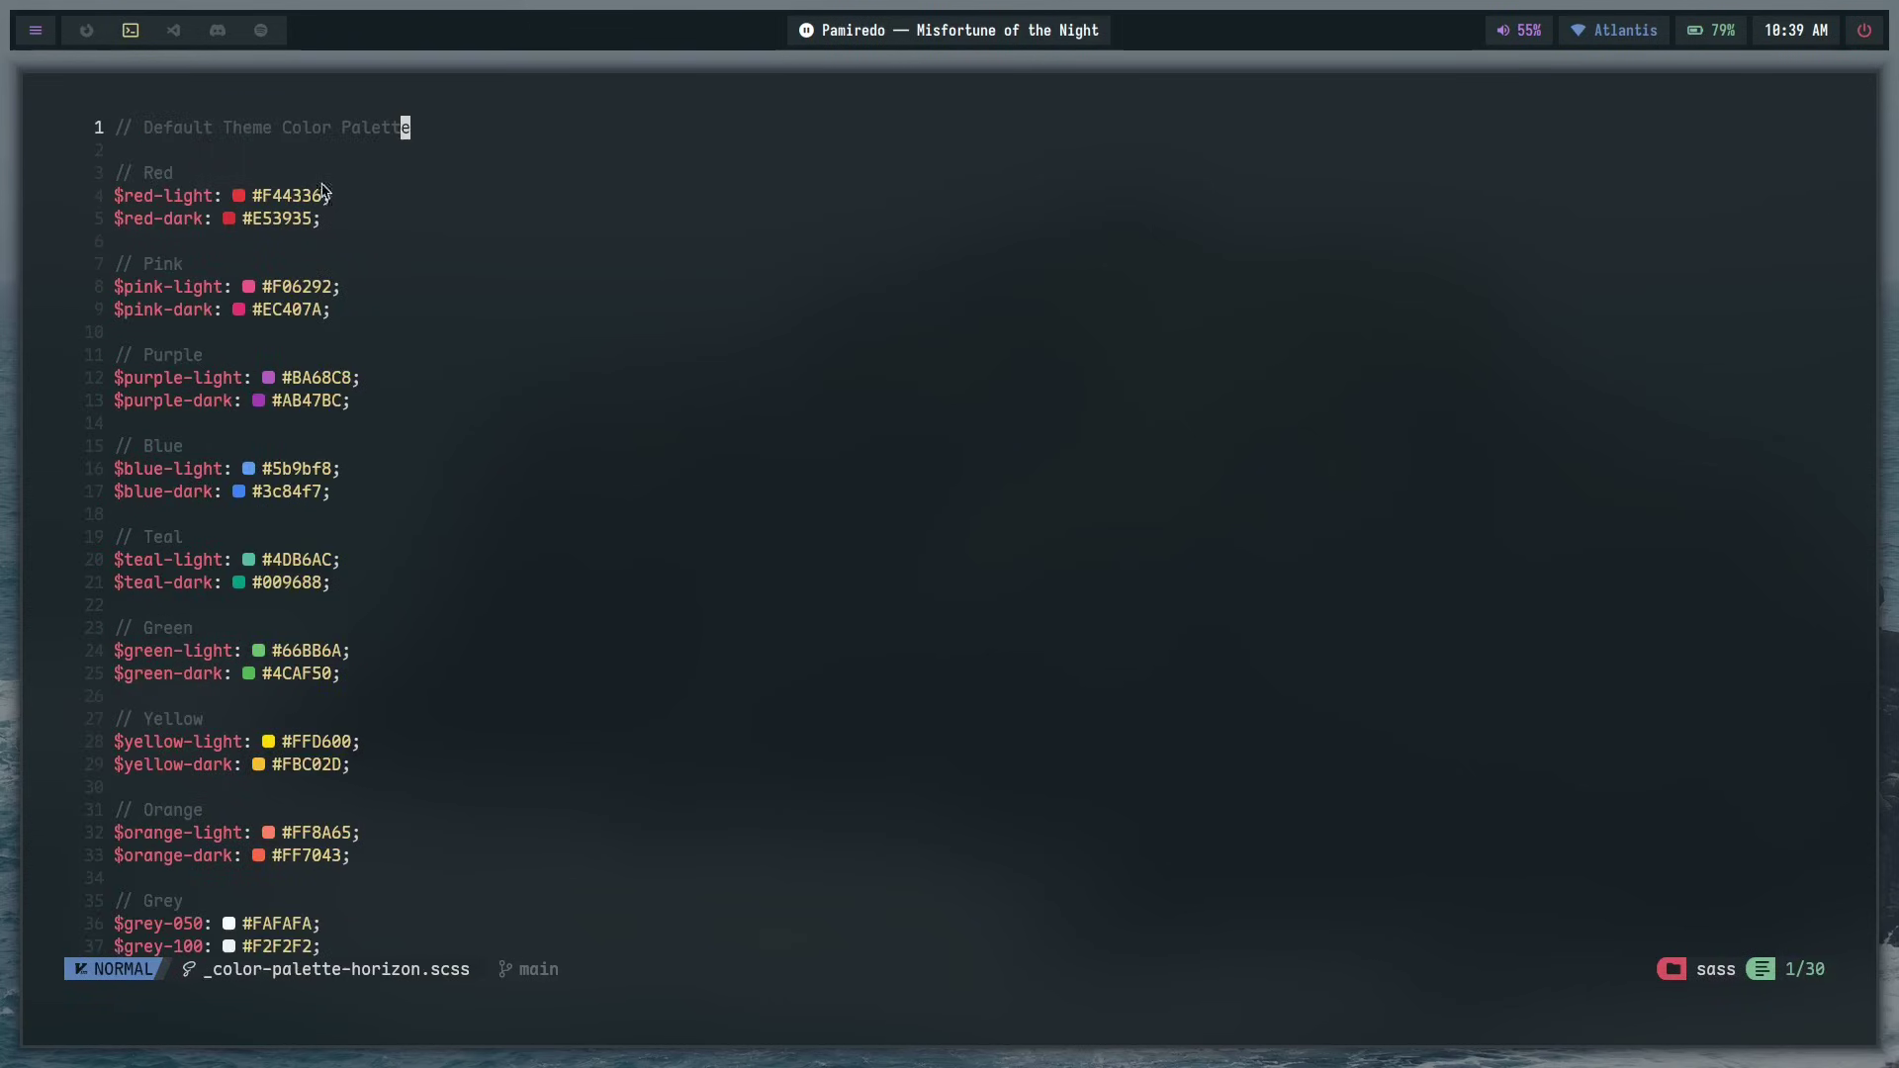
click(283, 159)
double_click(175, 131)
text(d)
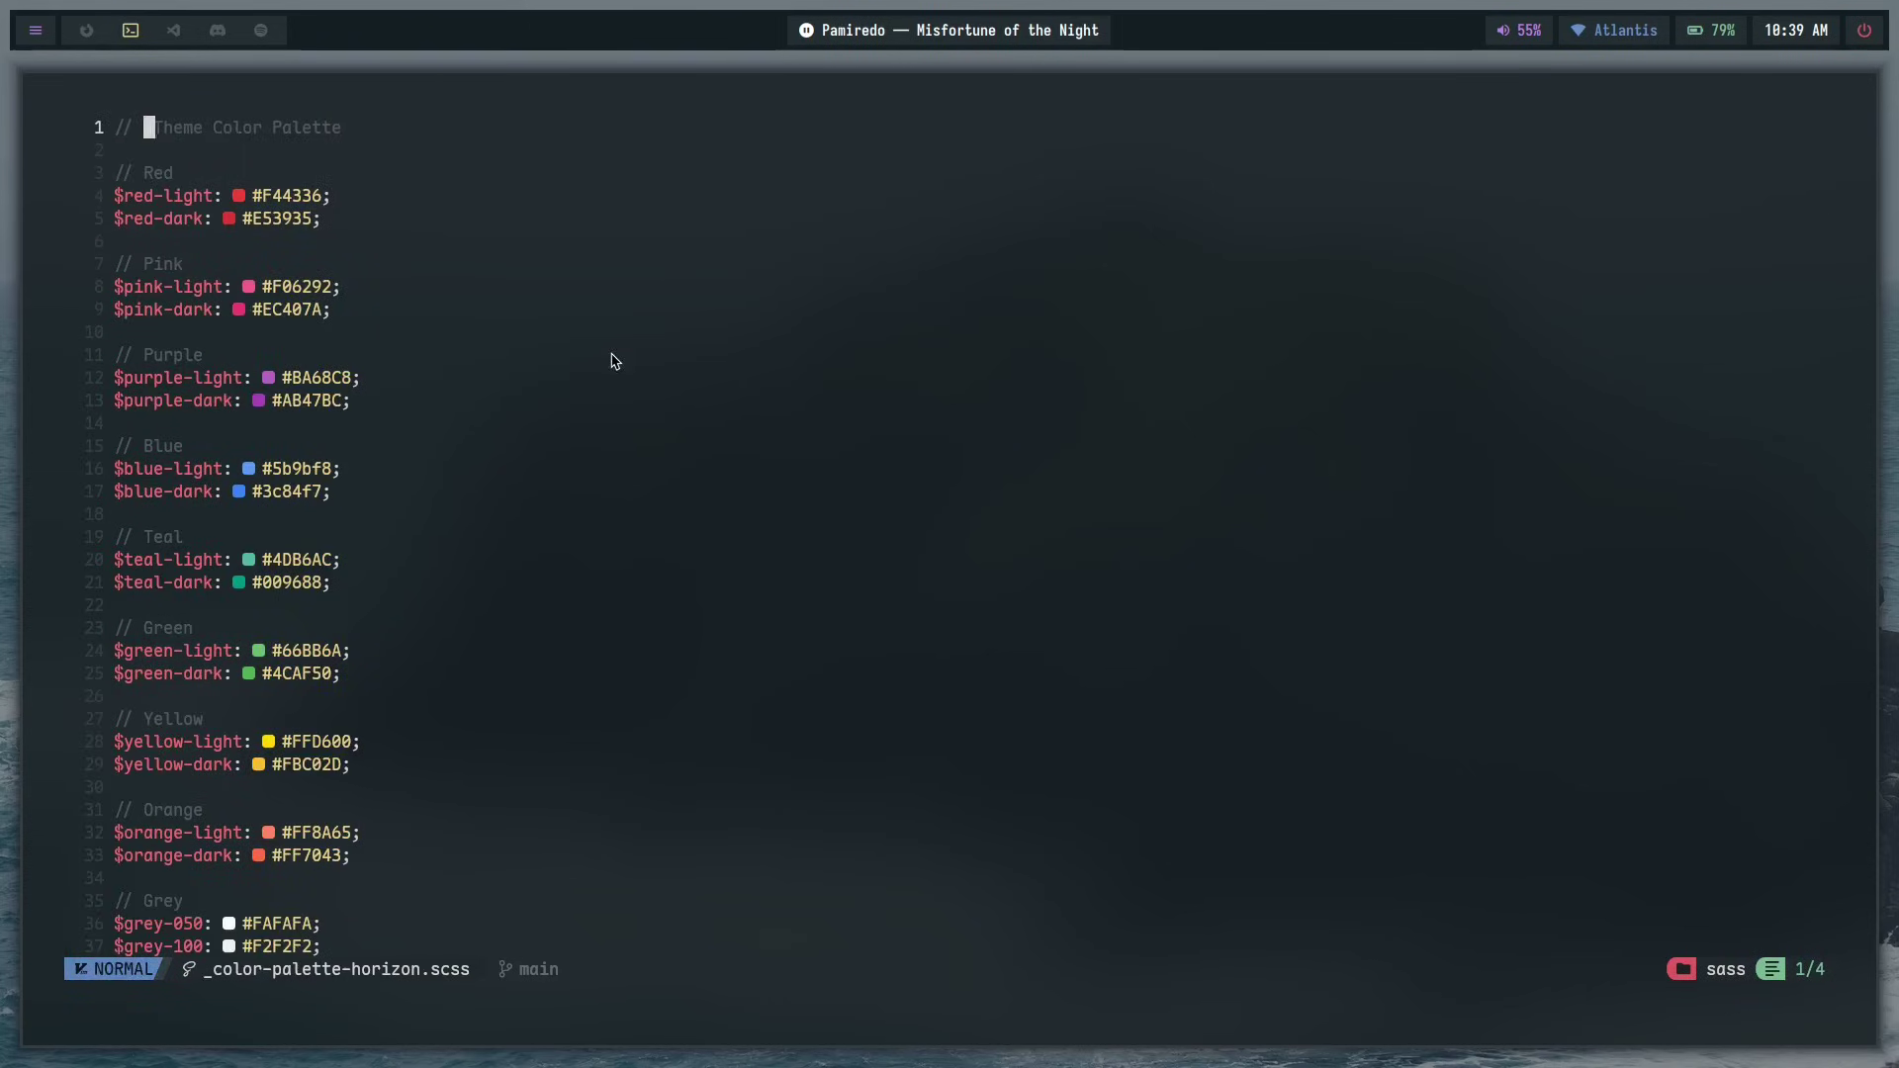
text(iHorizon)
key(Escape)
key(j)
key(j)
text(:w)
key(Return)
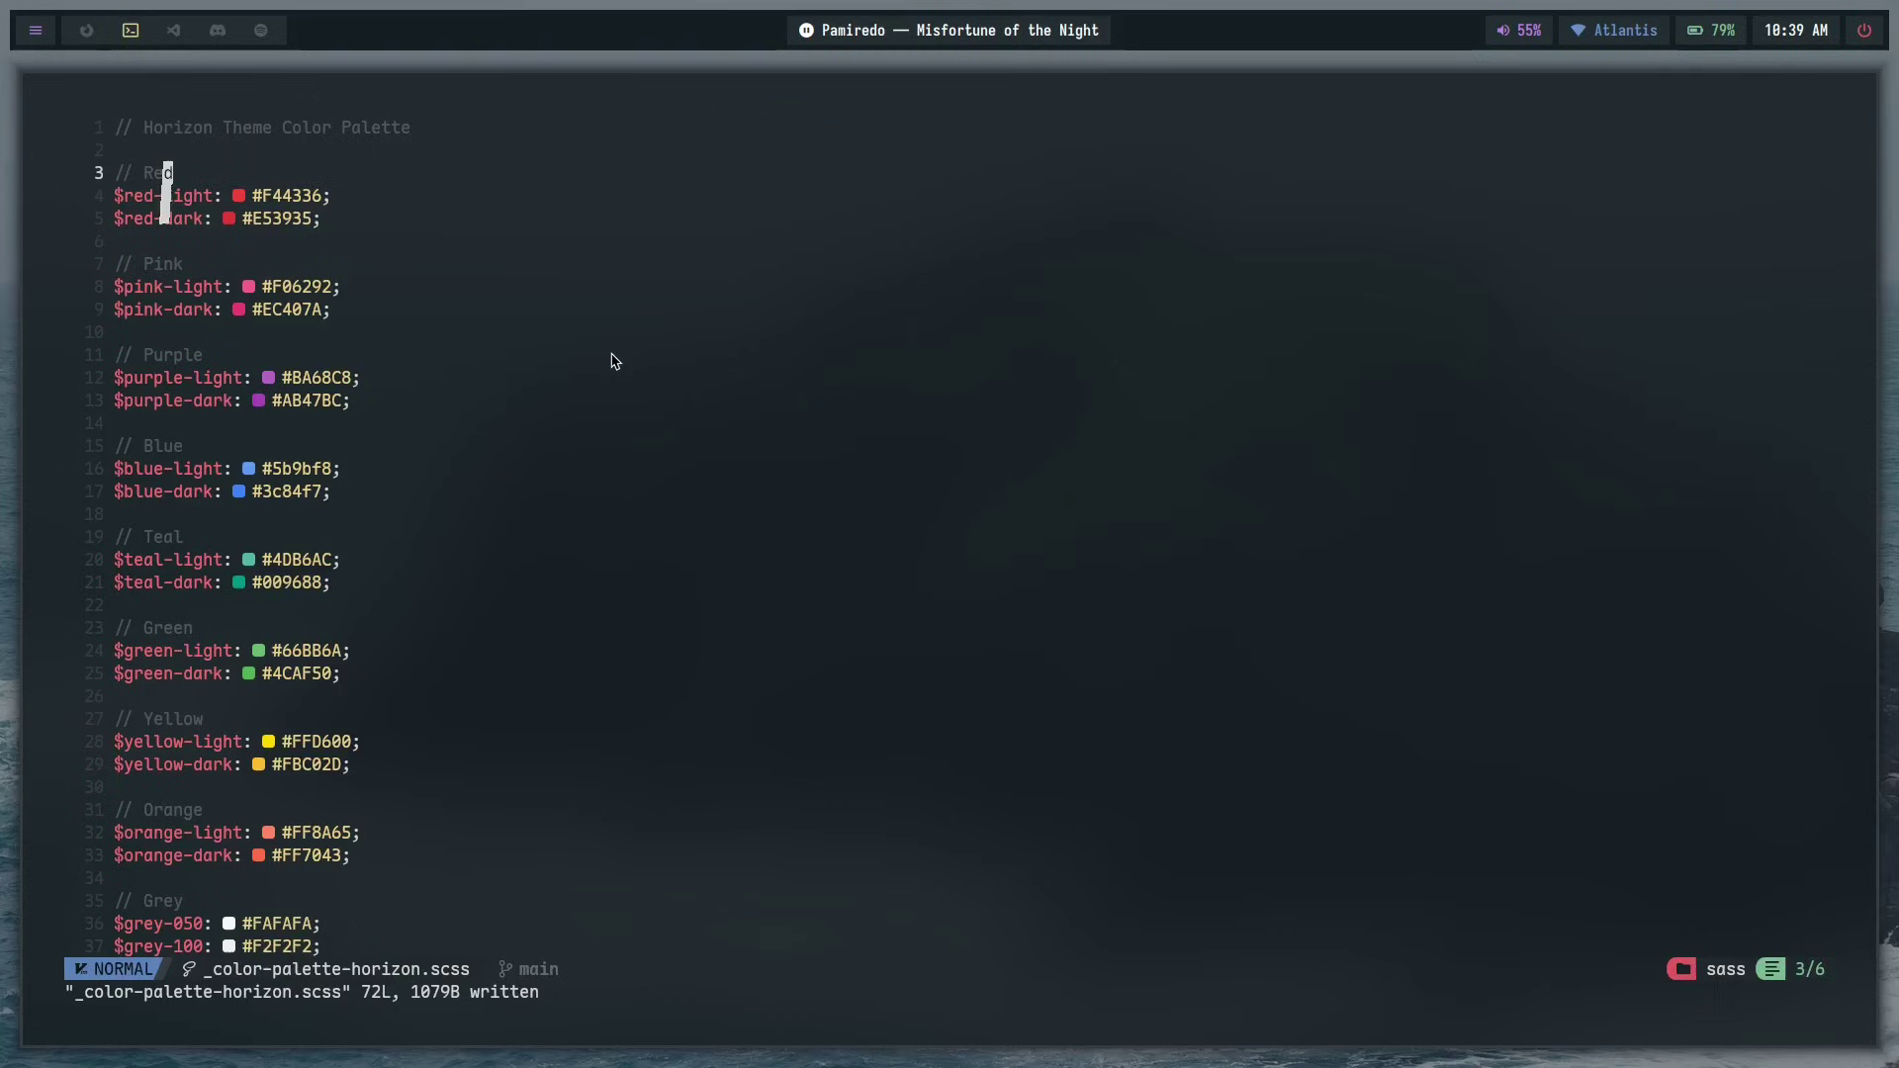
key(super+Return)
- Open .config/kitty/colors/custom/horizon.conf in Neovim and jump to its end
text(nvim .config/kitt)
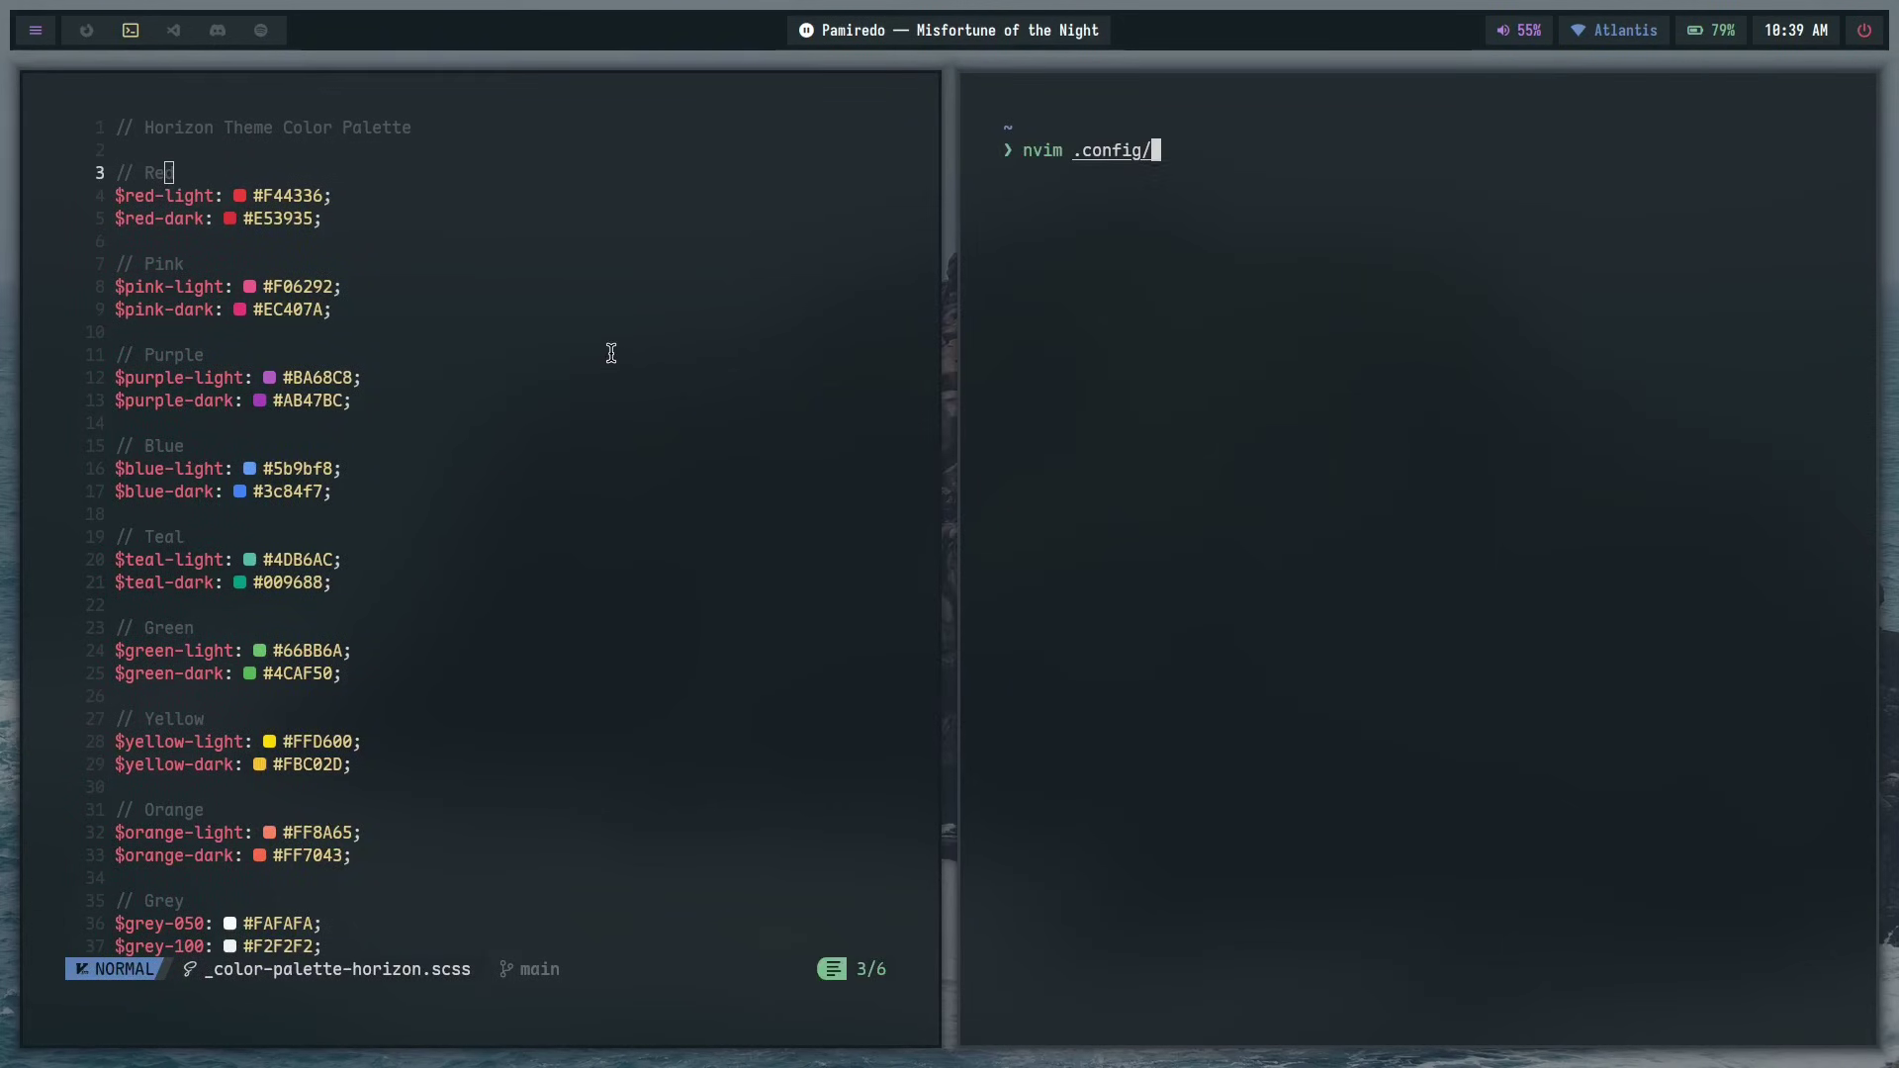
key(Tab)
key(Tab)
key(Tab)
text(c)
key(Tab)
key(Tab)
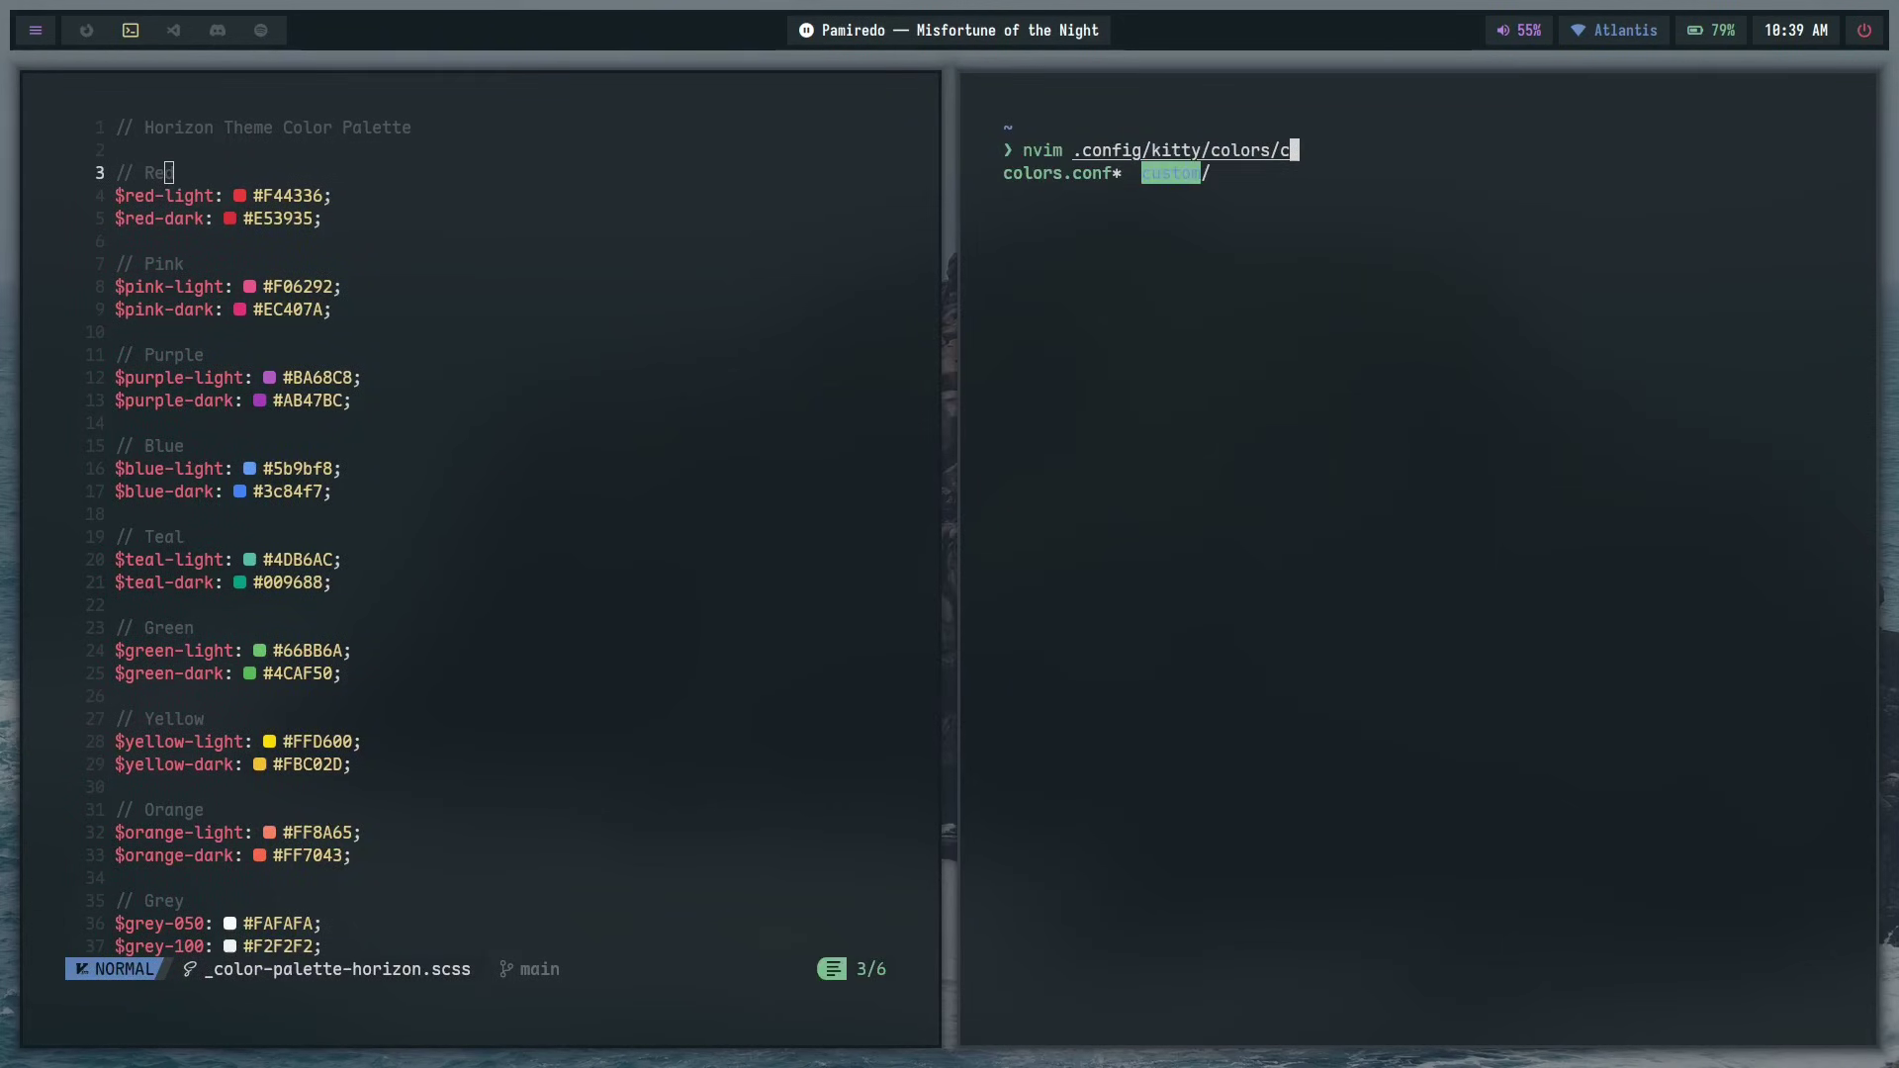
key(Tab)
key(Return)
key(Tab)
text(hori)
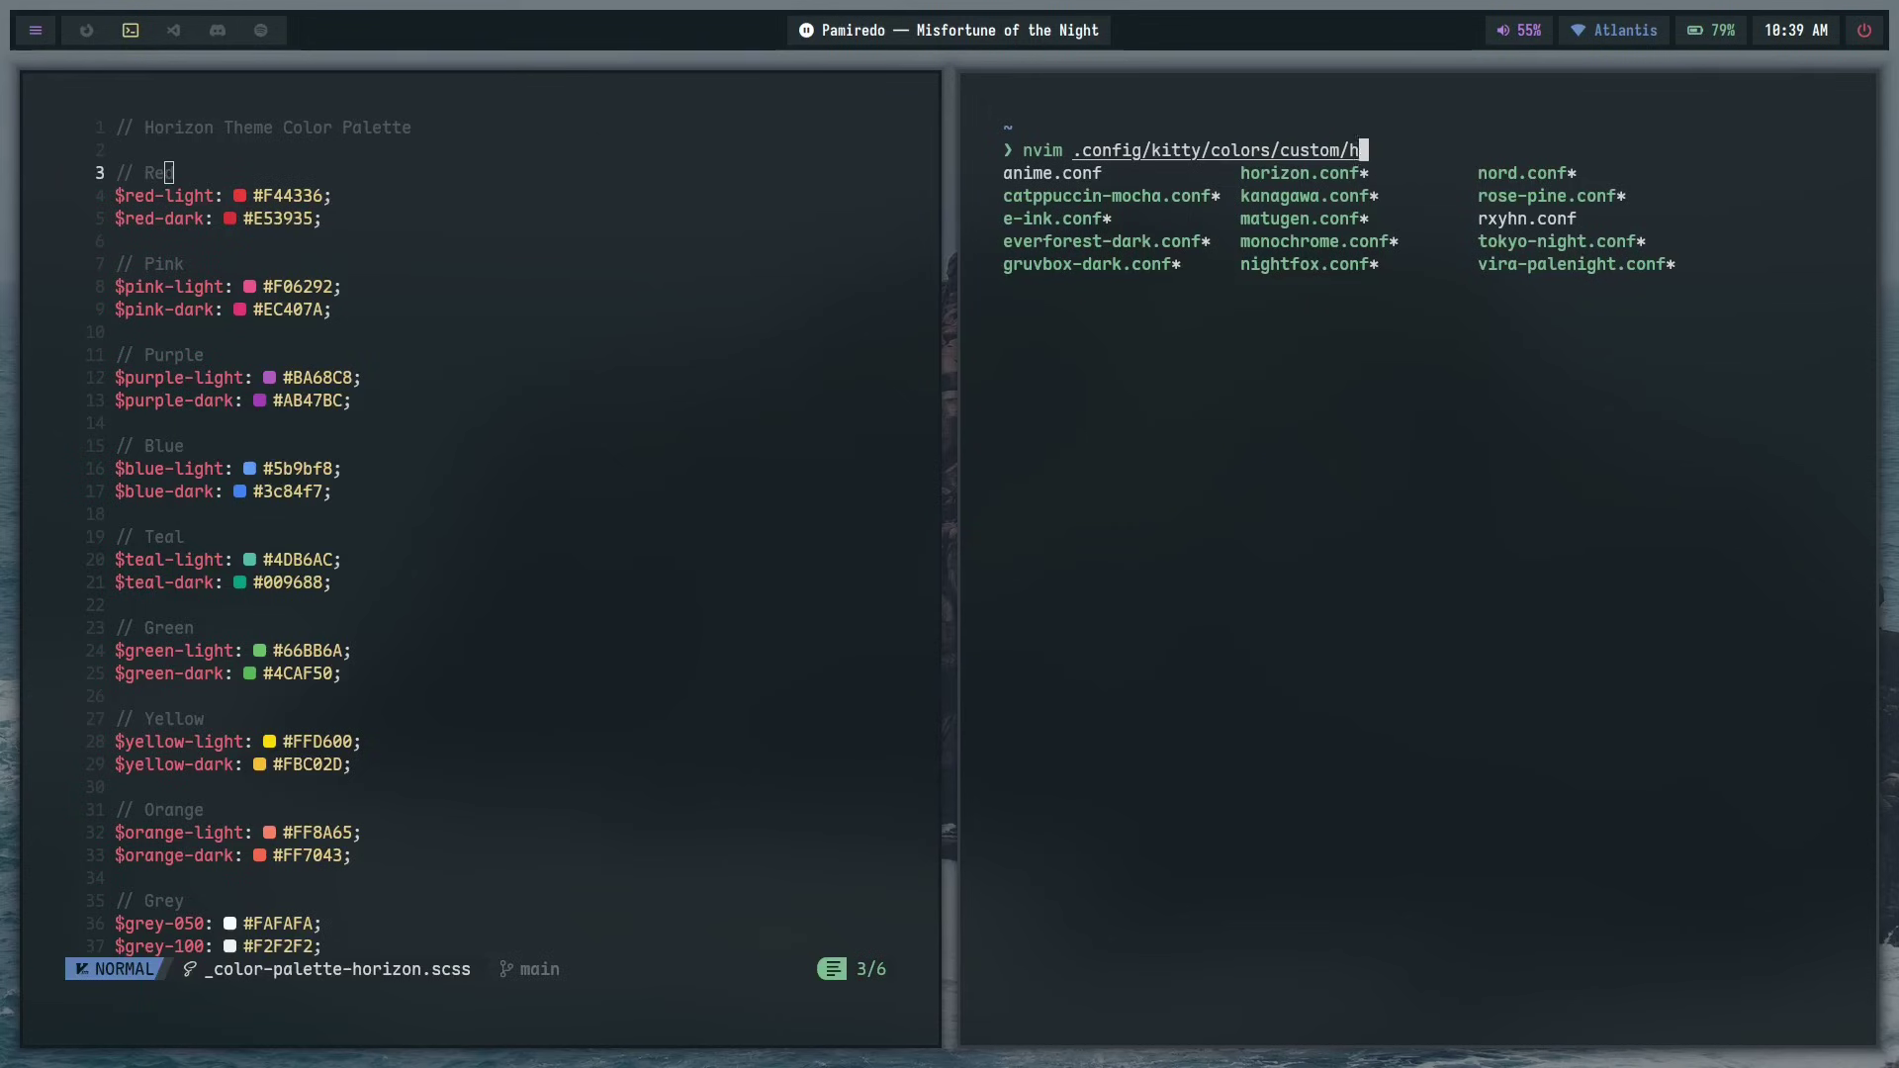
key(Tab)
key(Return)
scroll(1326, 520, down, 3)
scroll(1224, 498, up, 2)
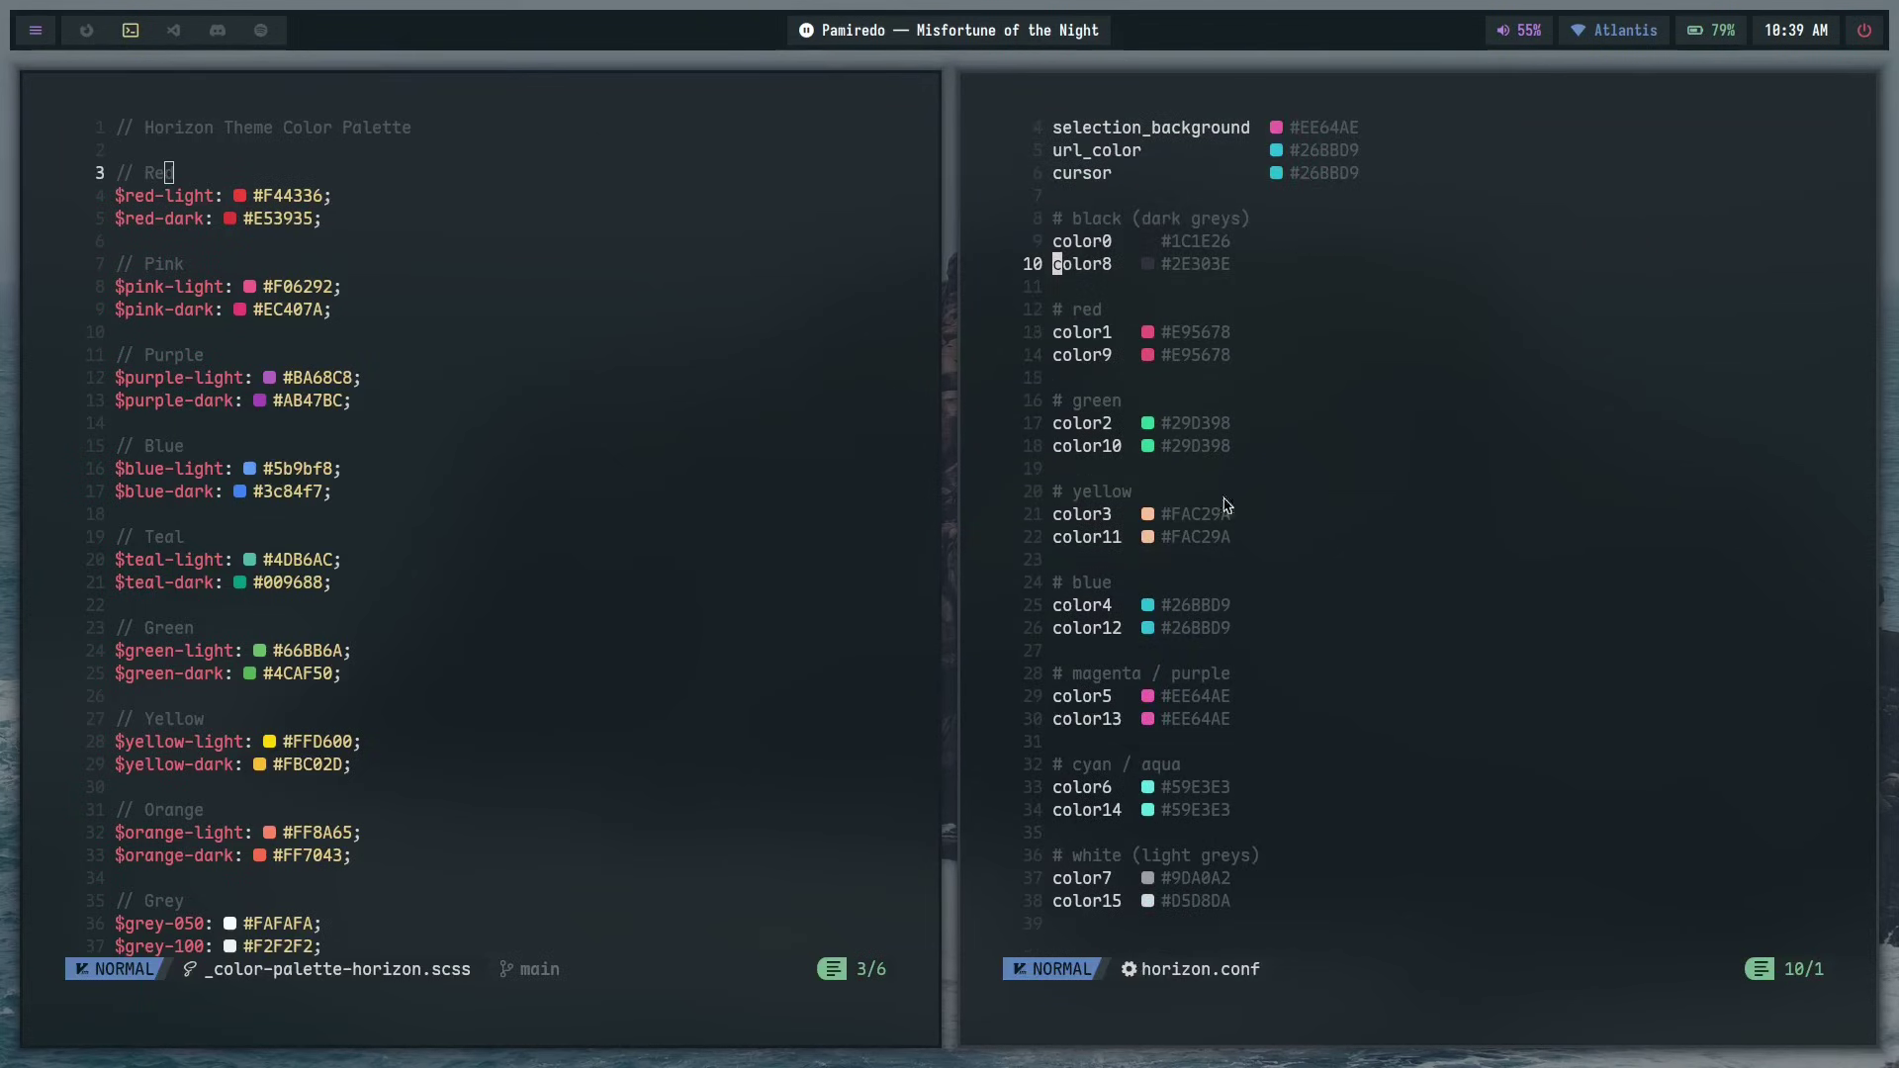
scroll(1242, 656, down, 2)
key(shift+g)
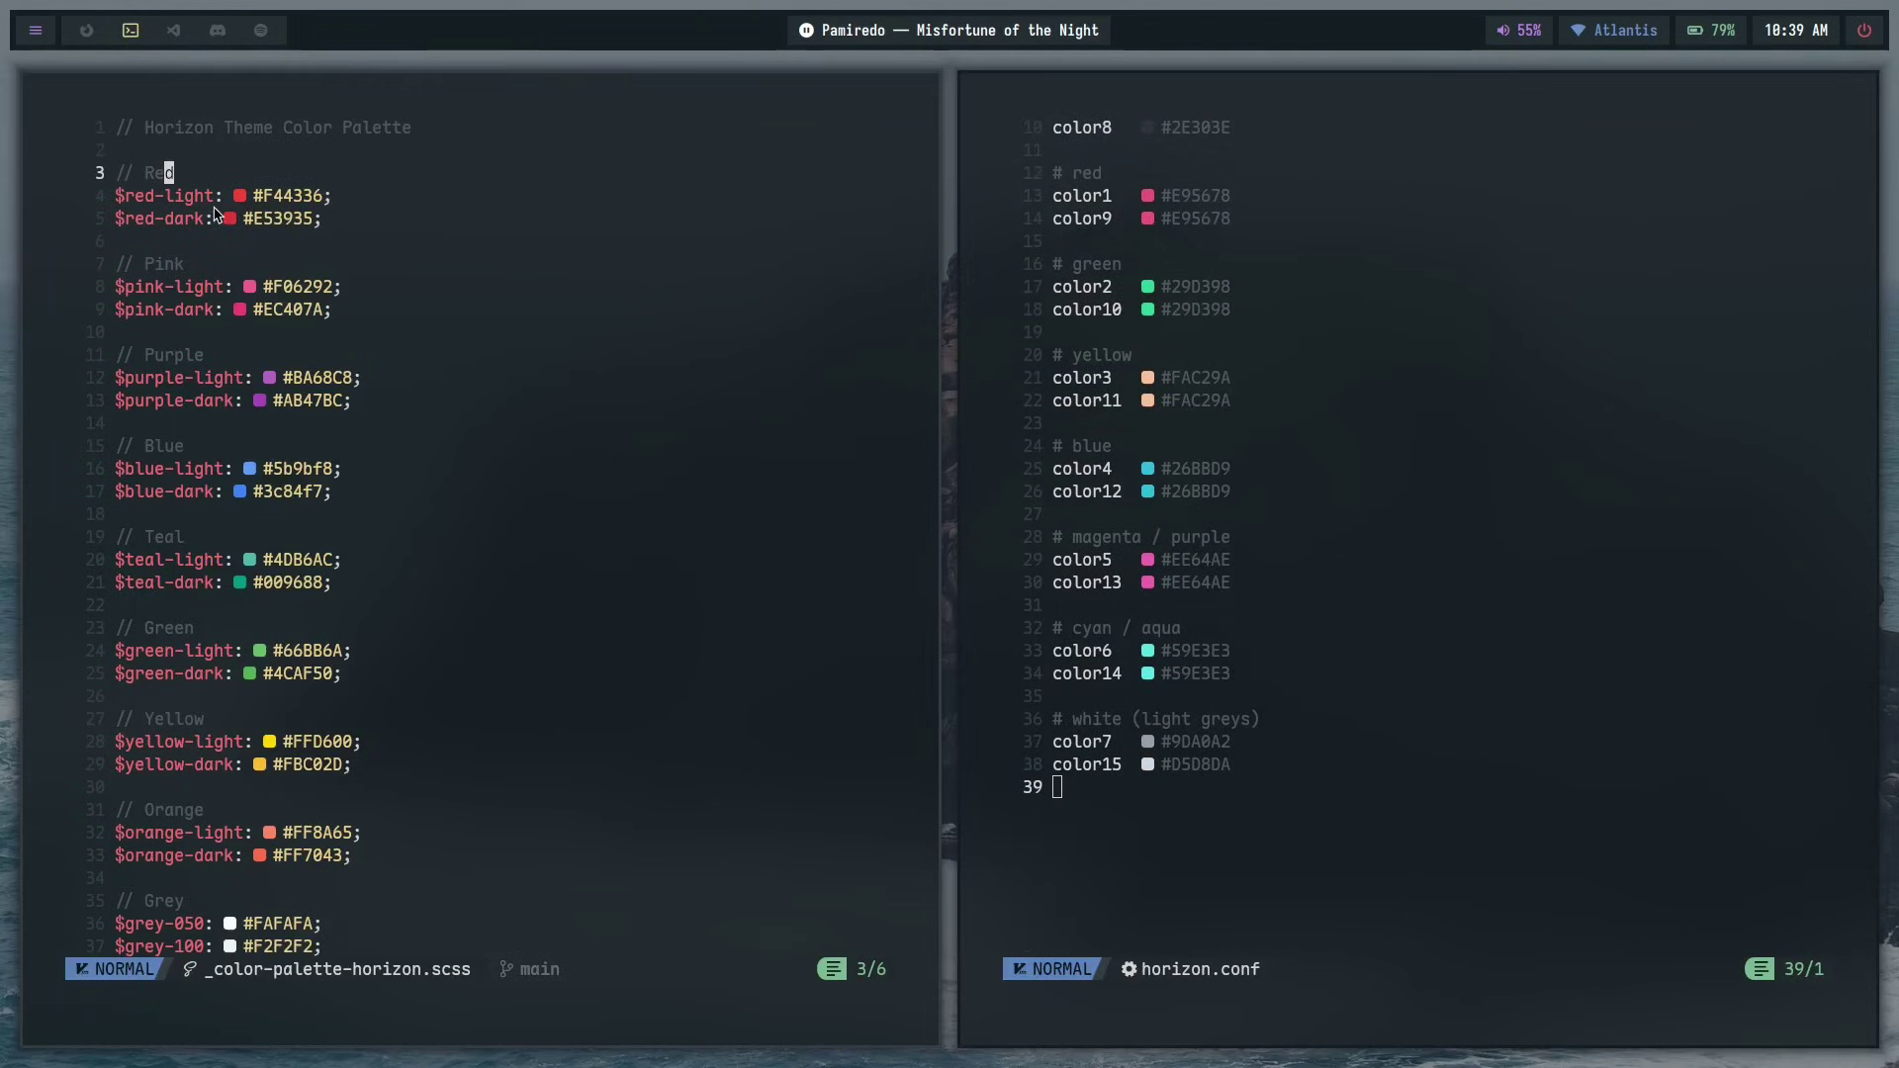
- Replace red-light F44336 and red-dark E53935 with Horizon's color1/color9 red E95678
right_click(1205, 201)
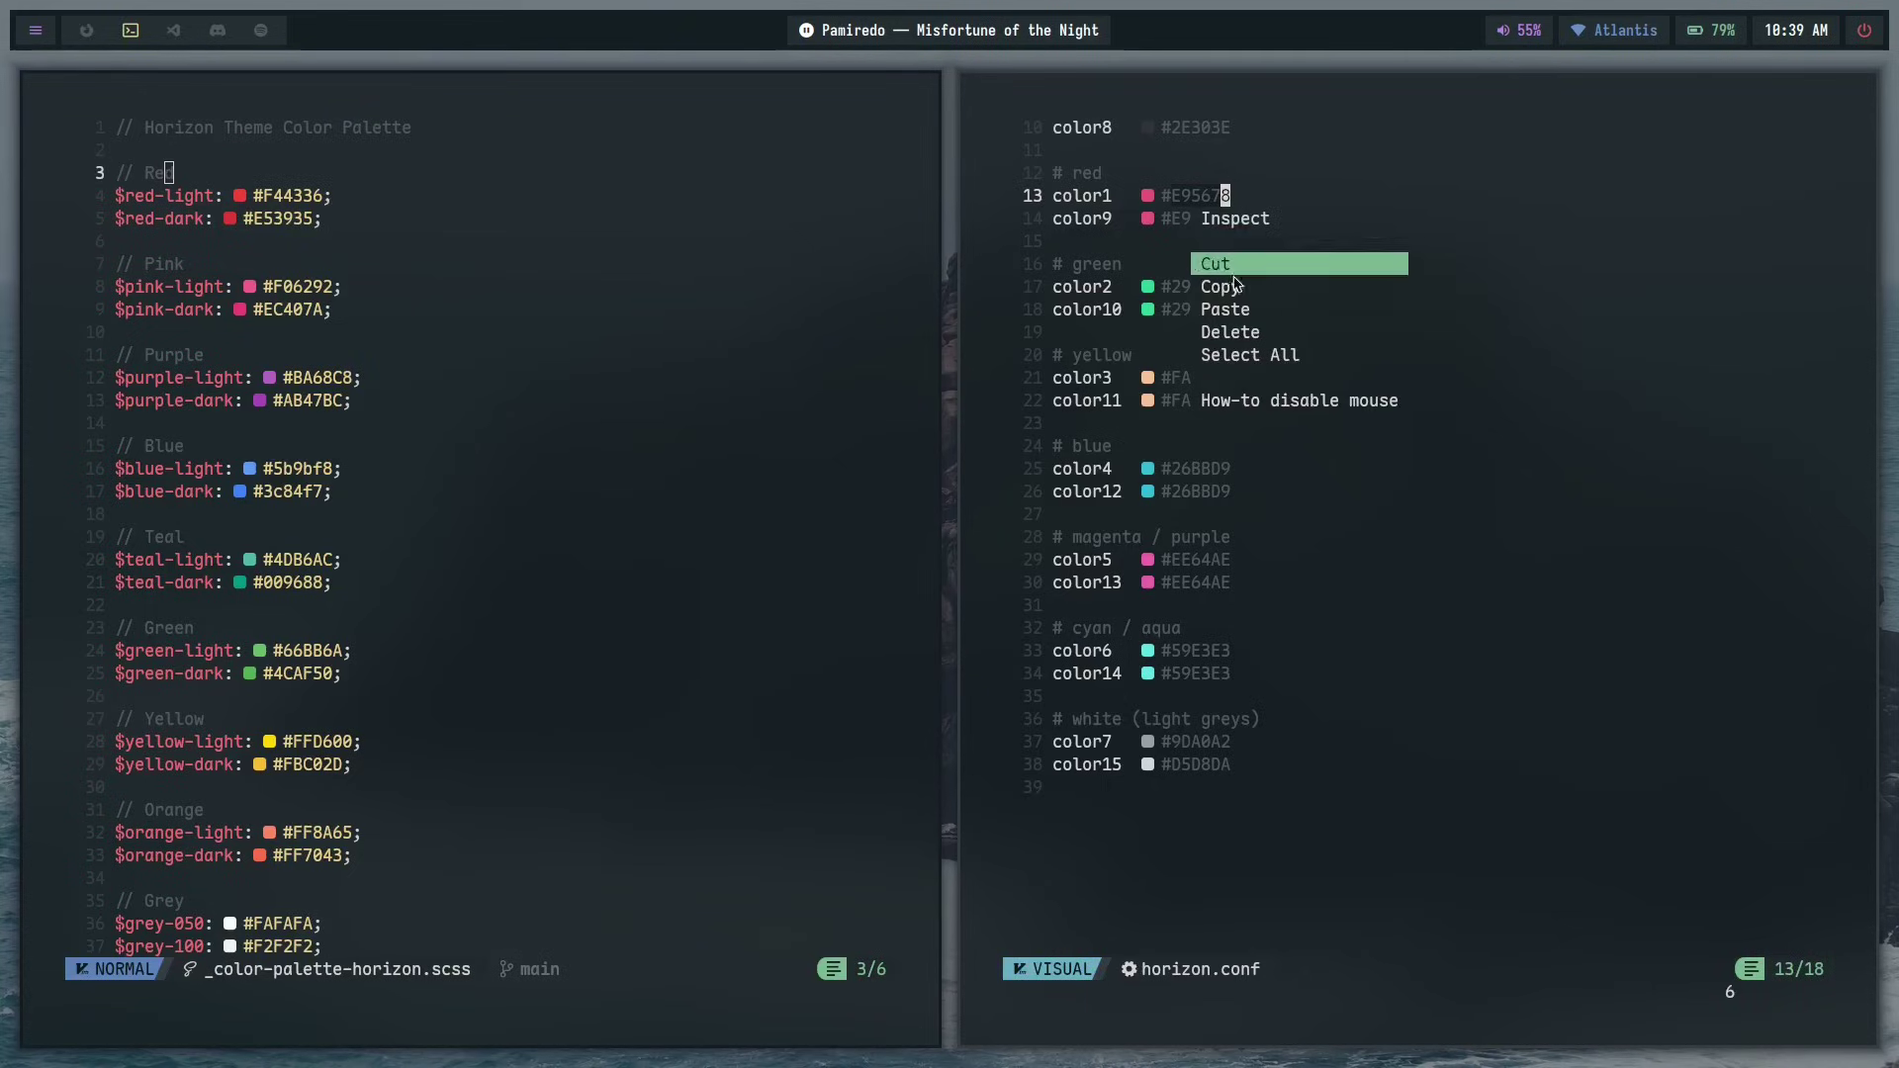
click(1228, 288)
double_click(285, 201)
click(287, 219)
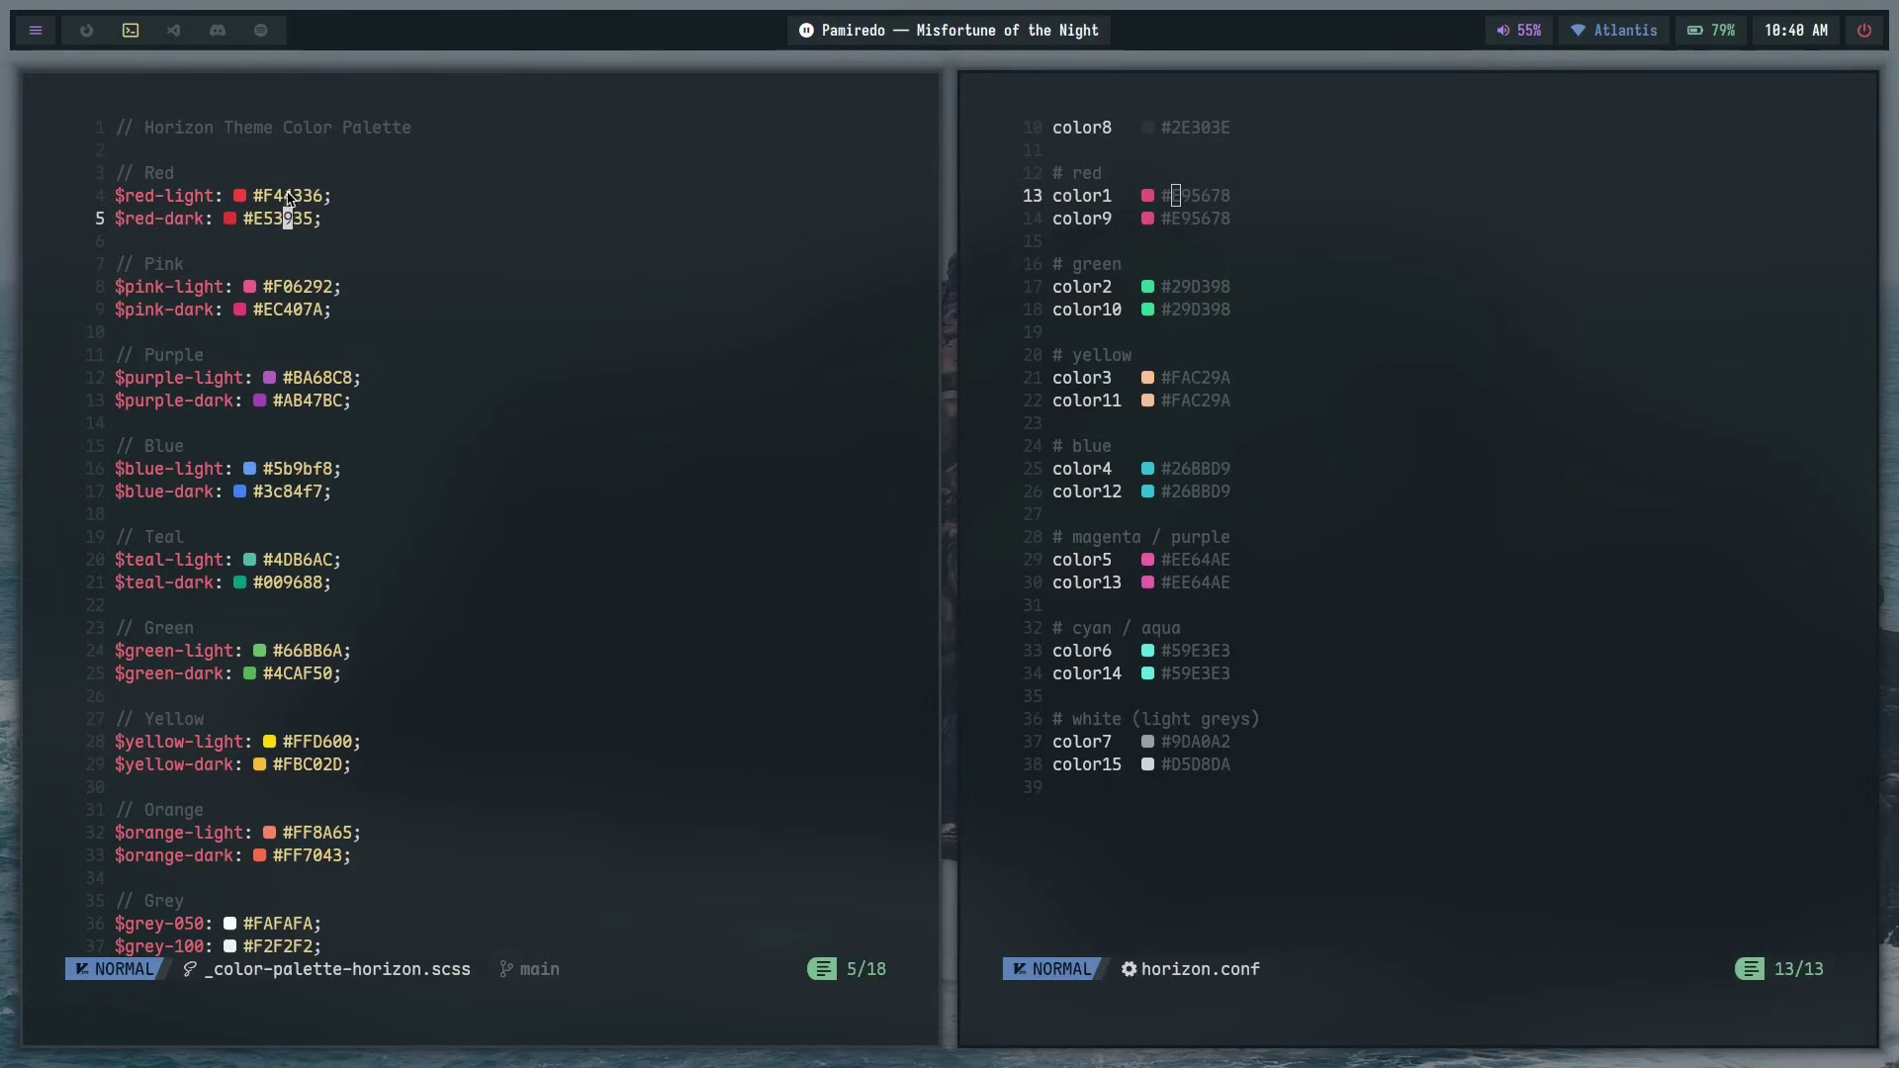
double_click(288, 200)
right_click(288, 200)
click(346, 306)
click(361, 227)
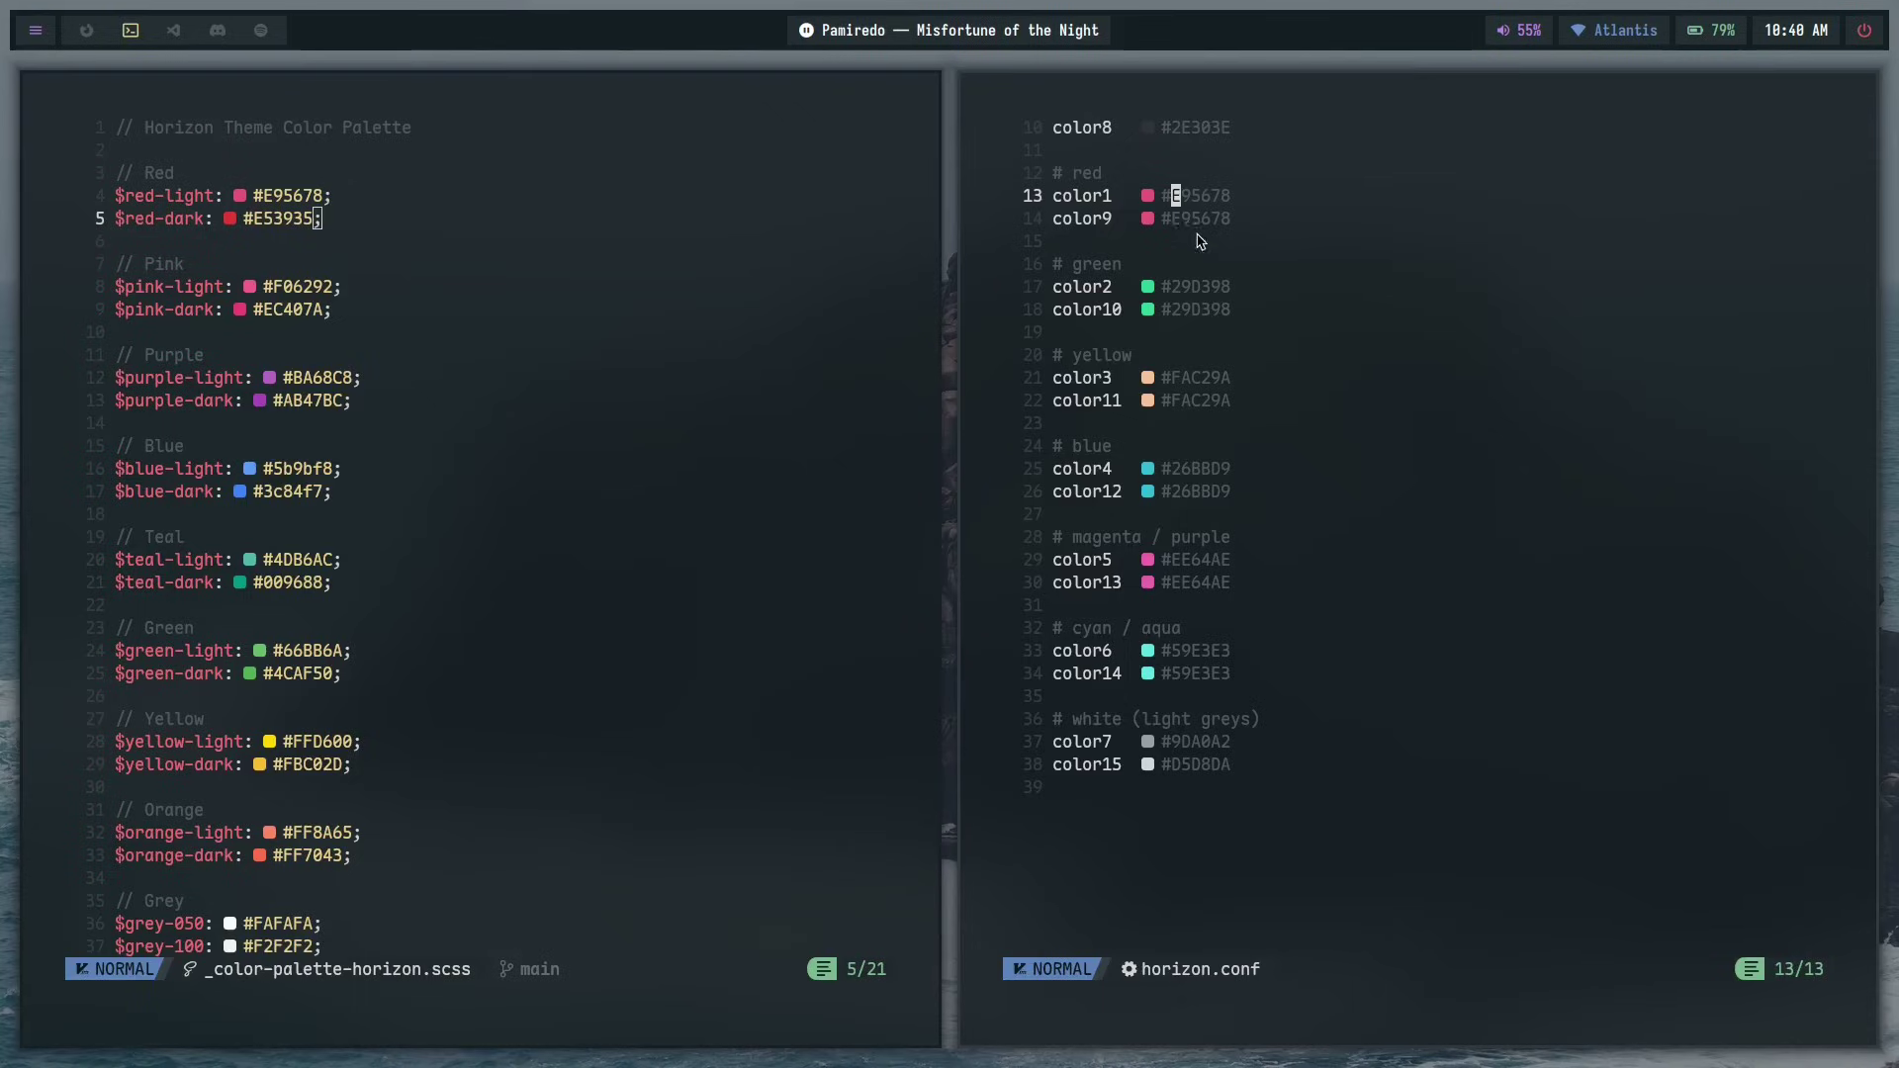
double_click(1184, 221)
right_click(1185, 220)
click(1221, 310)
drag(249, 218, 307, 219)
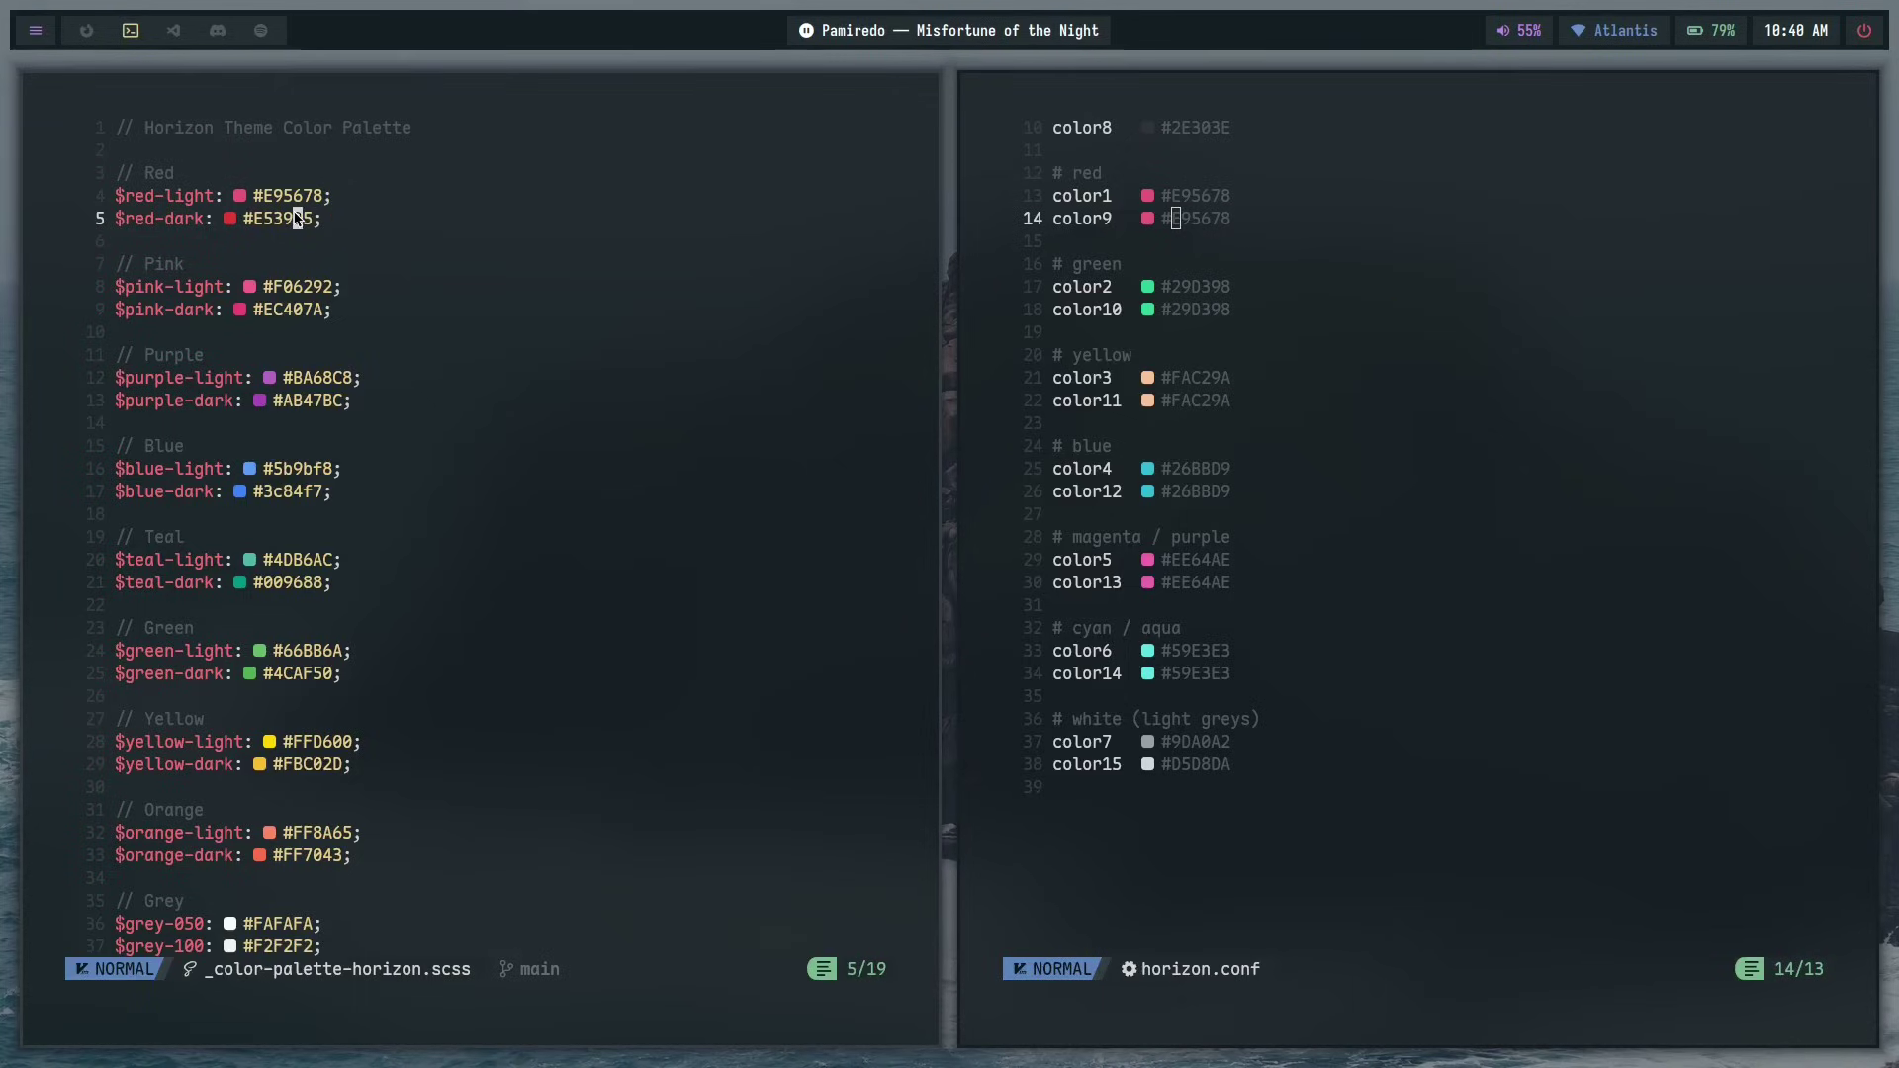
right_click(287, 228)
click(347, 333)
- Replace purple-light BA68C8 and purple-dark AB47BC with Horizon's color5/color13 magenta EE64AE
drag(1269, 805, 1057, 787)
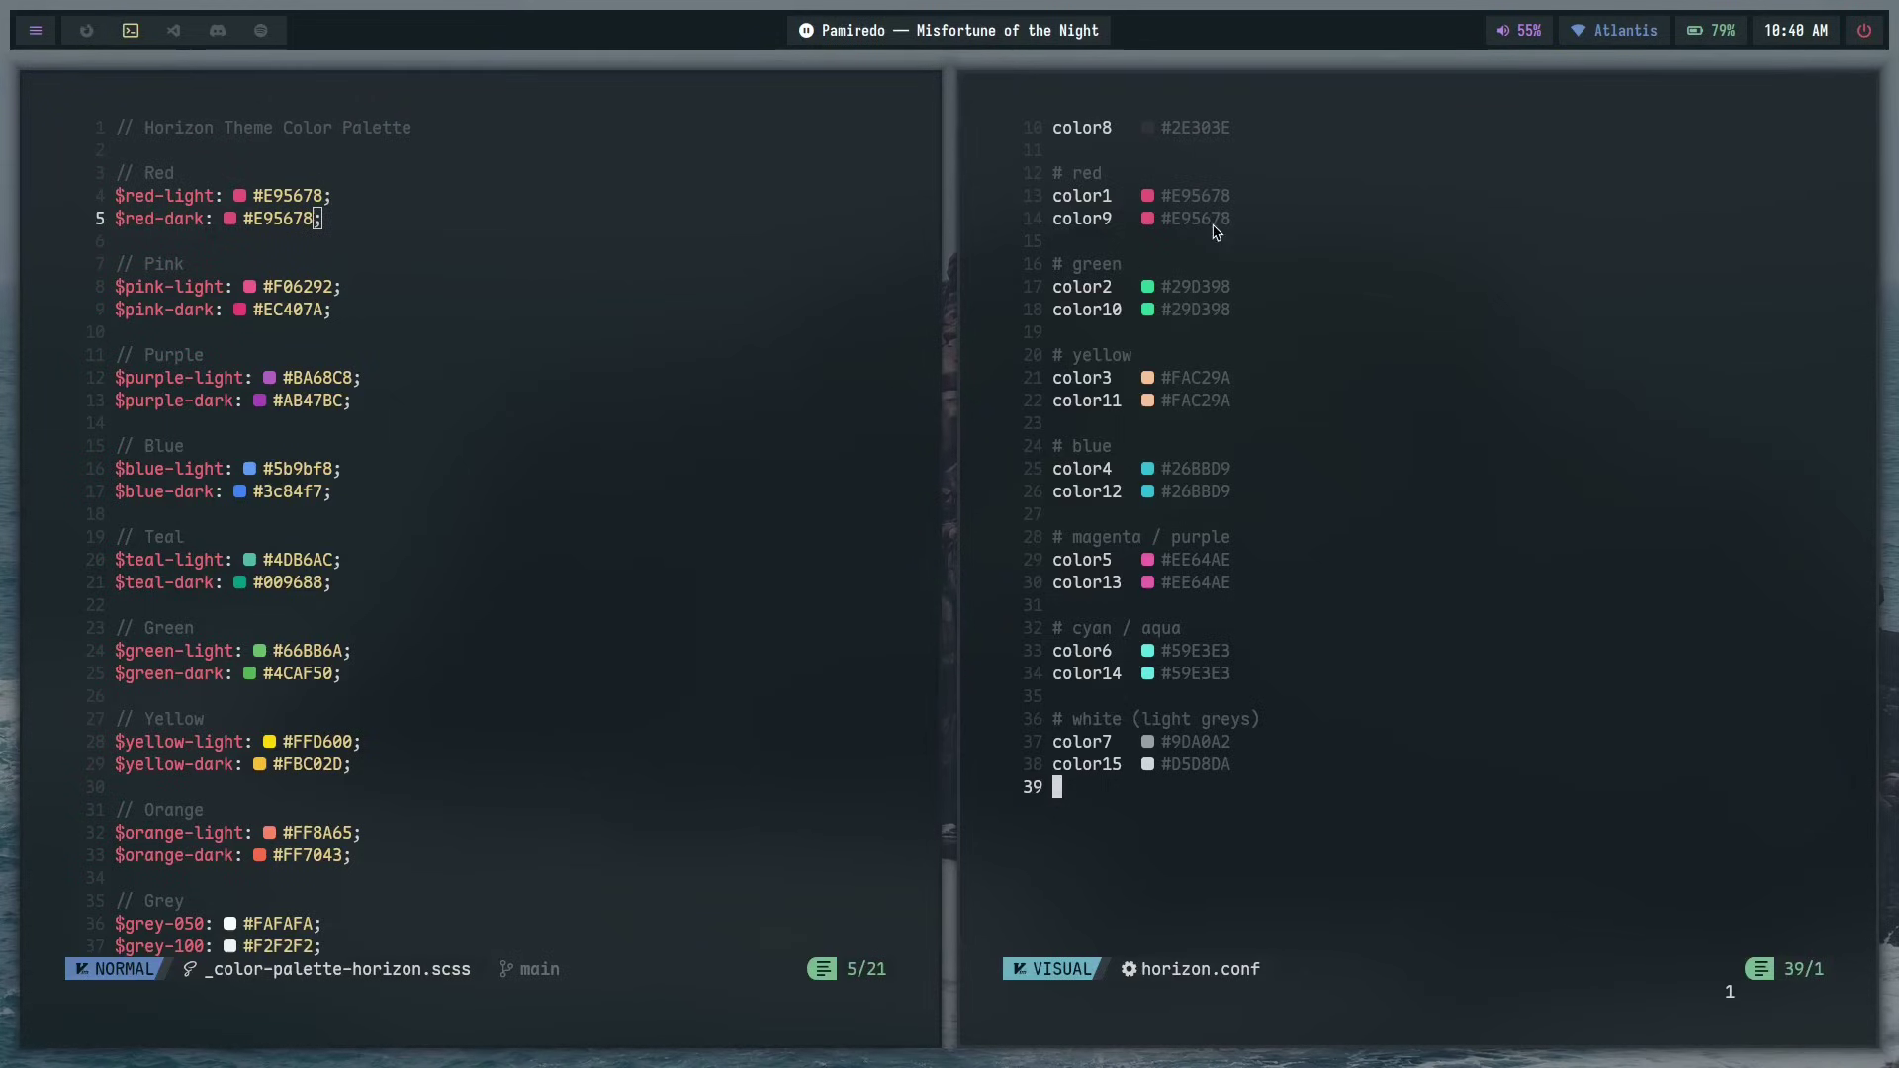
double_click(1194, 567)
right_click(1194, 567)
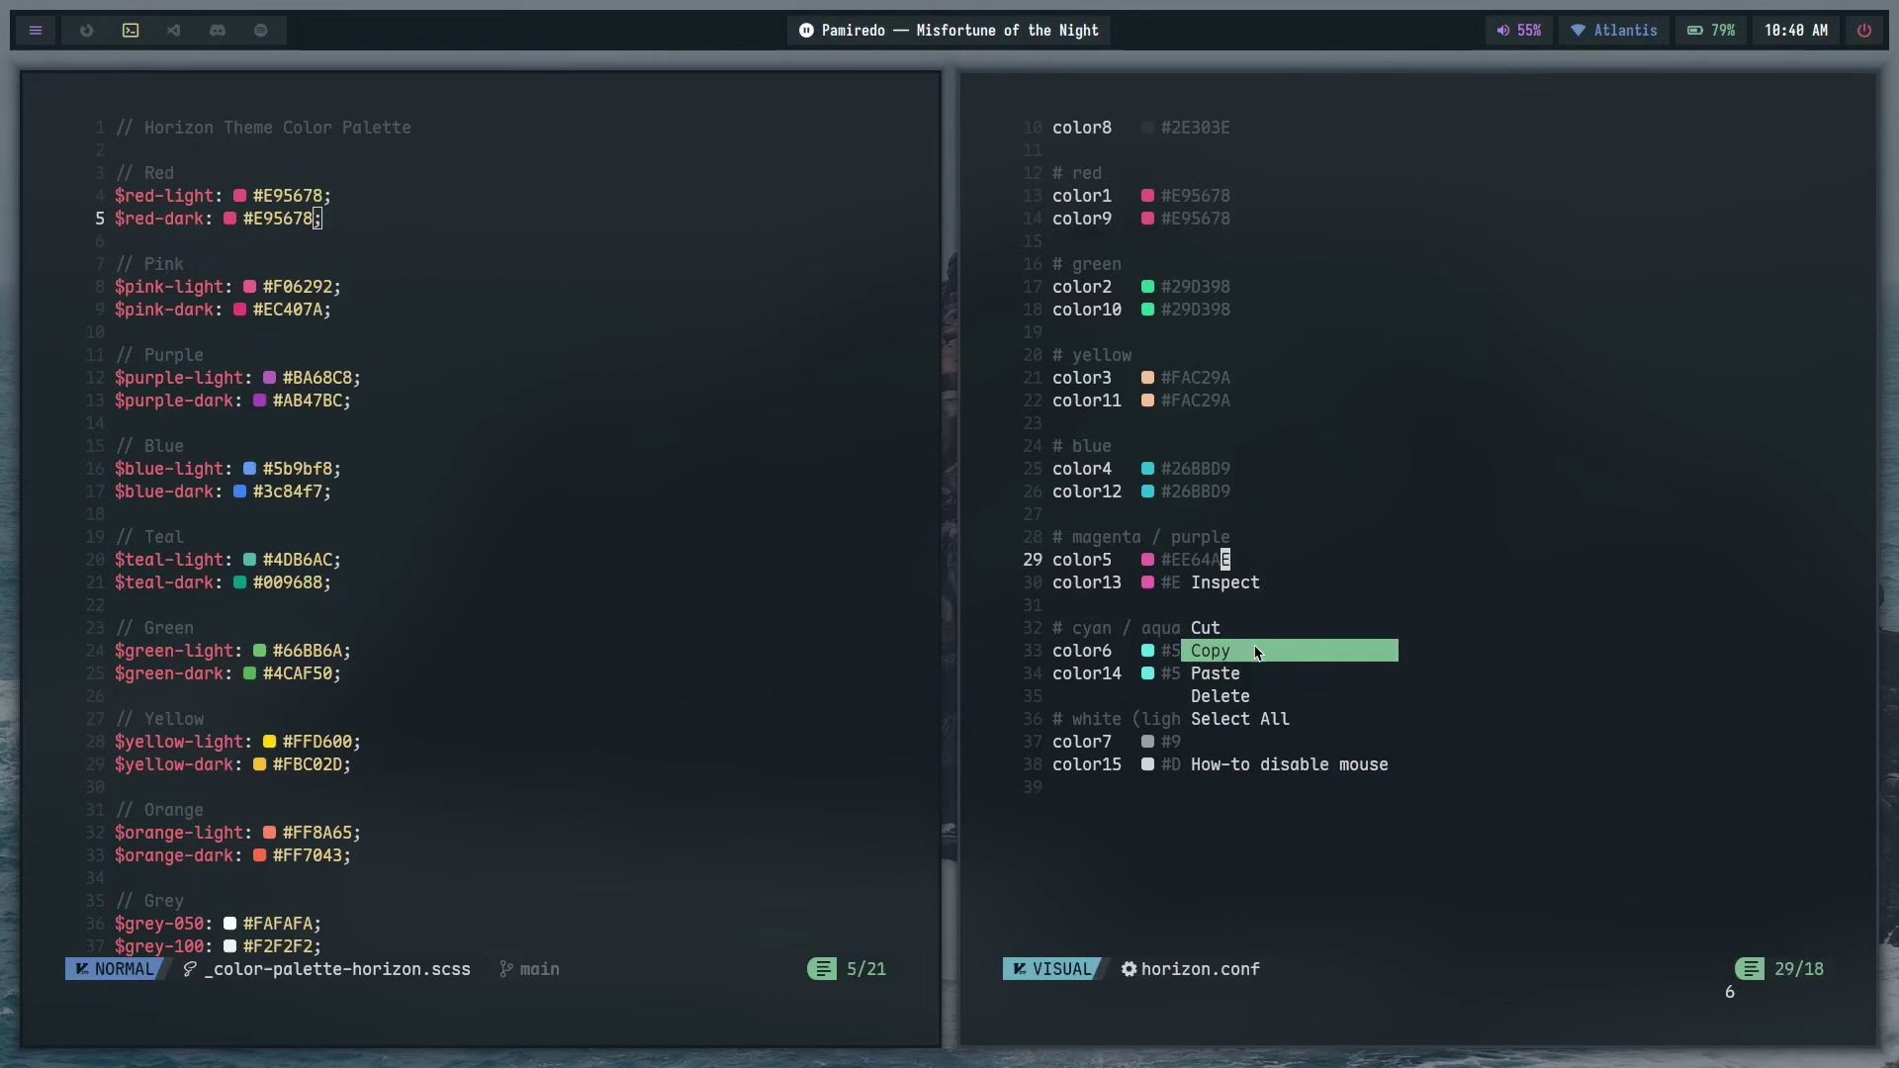
click(1247, 650)
scroll(302, 400, down, 2)
scroll(301, 401, up, 2)
double_click(317, 376)
right_click(316, 377)
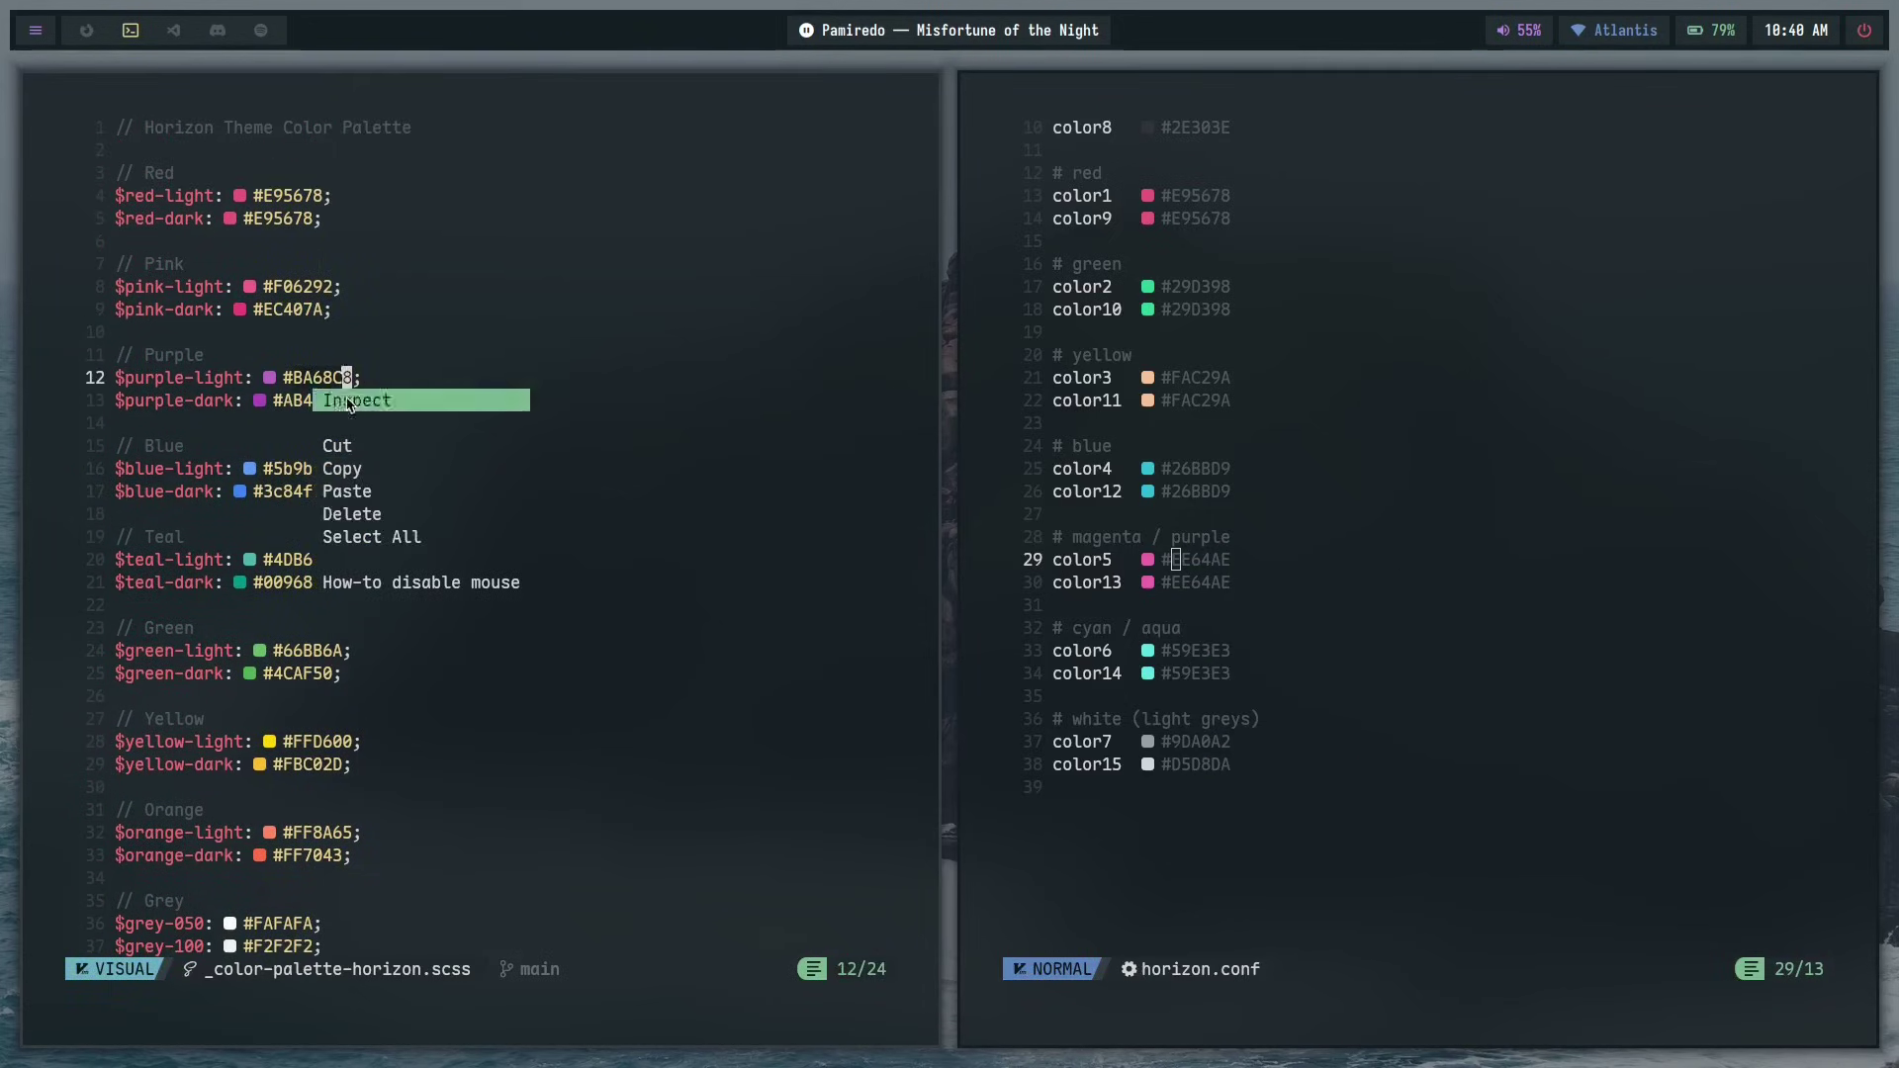
click(356, 487)
double_click(1201, 582)
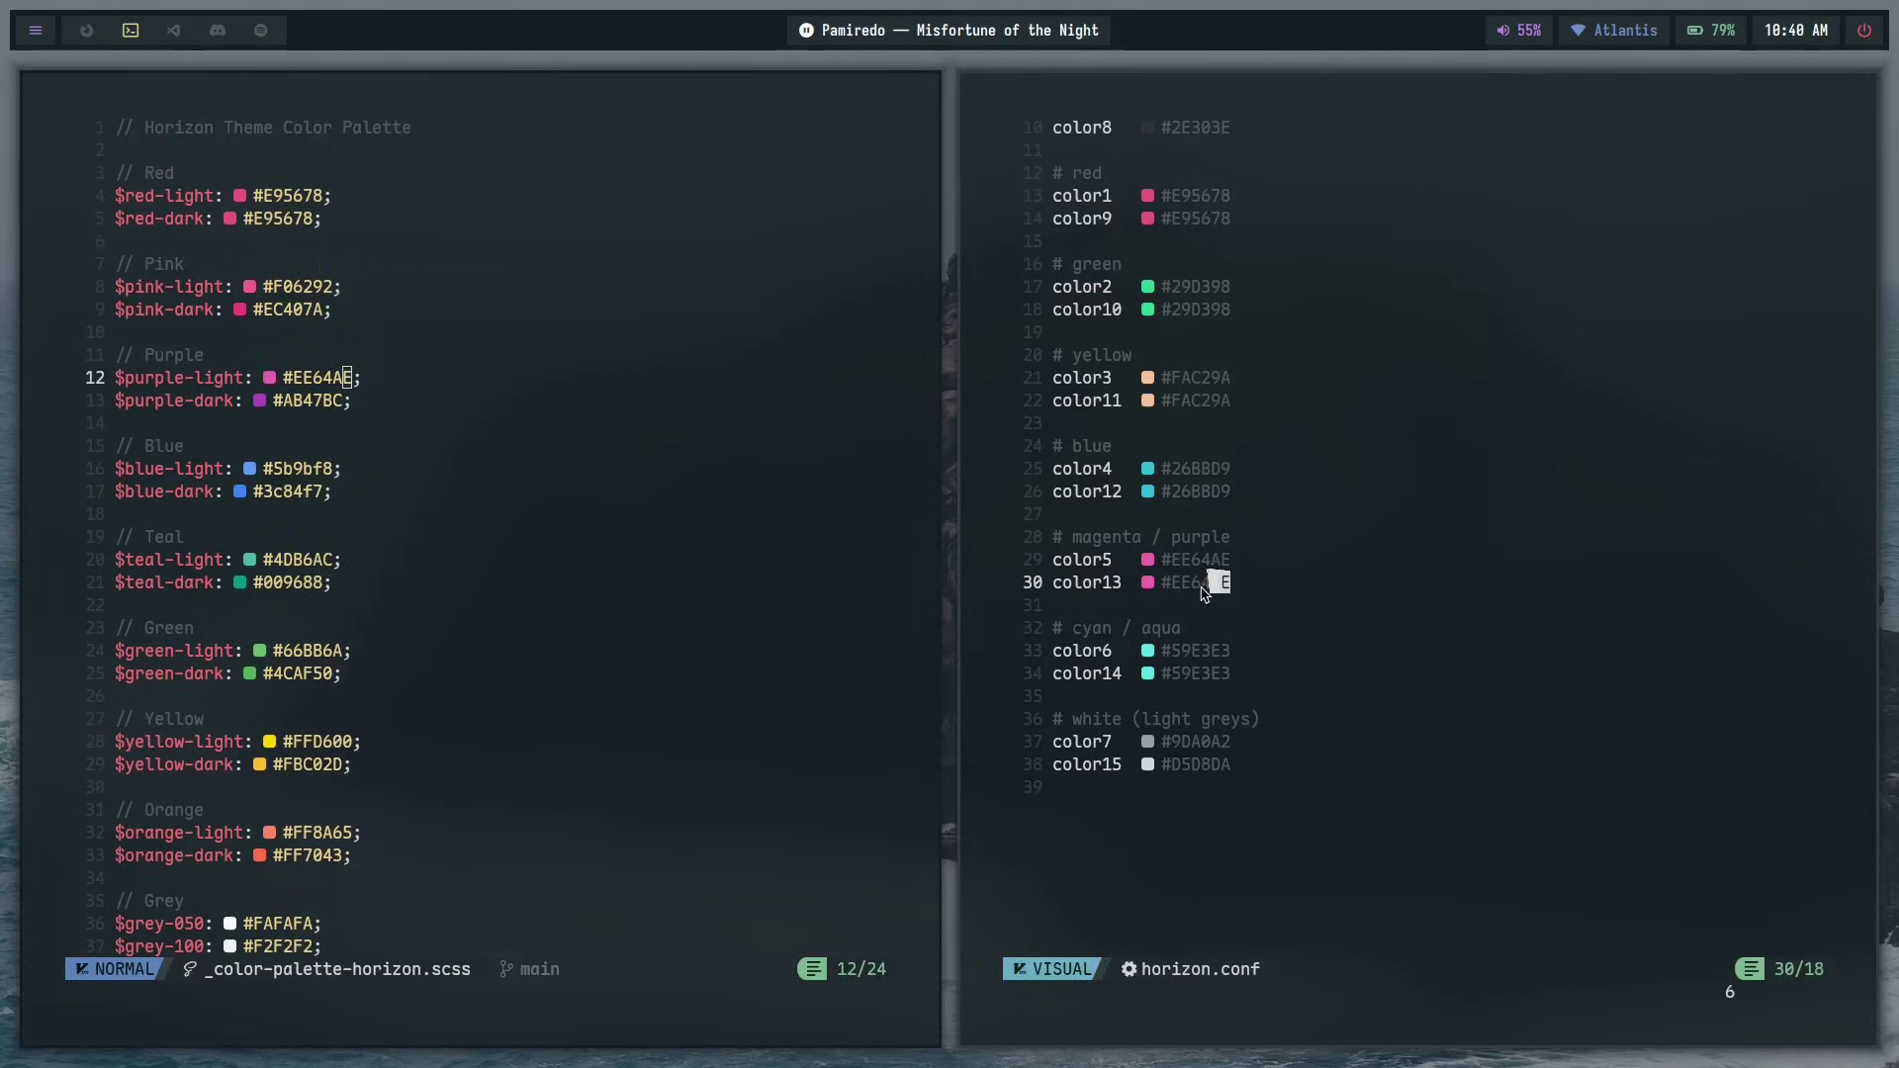
right_click(1202, 582)
click(1257, 674)
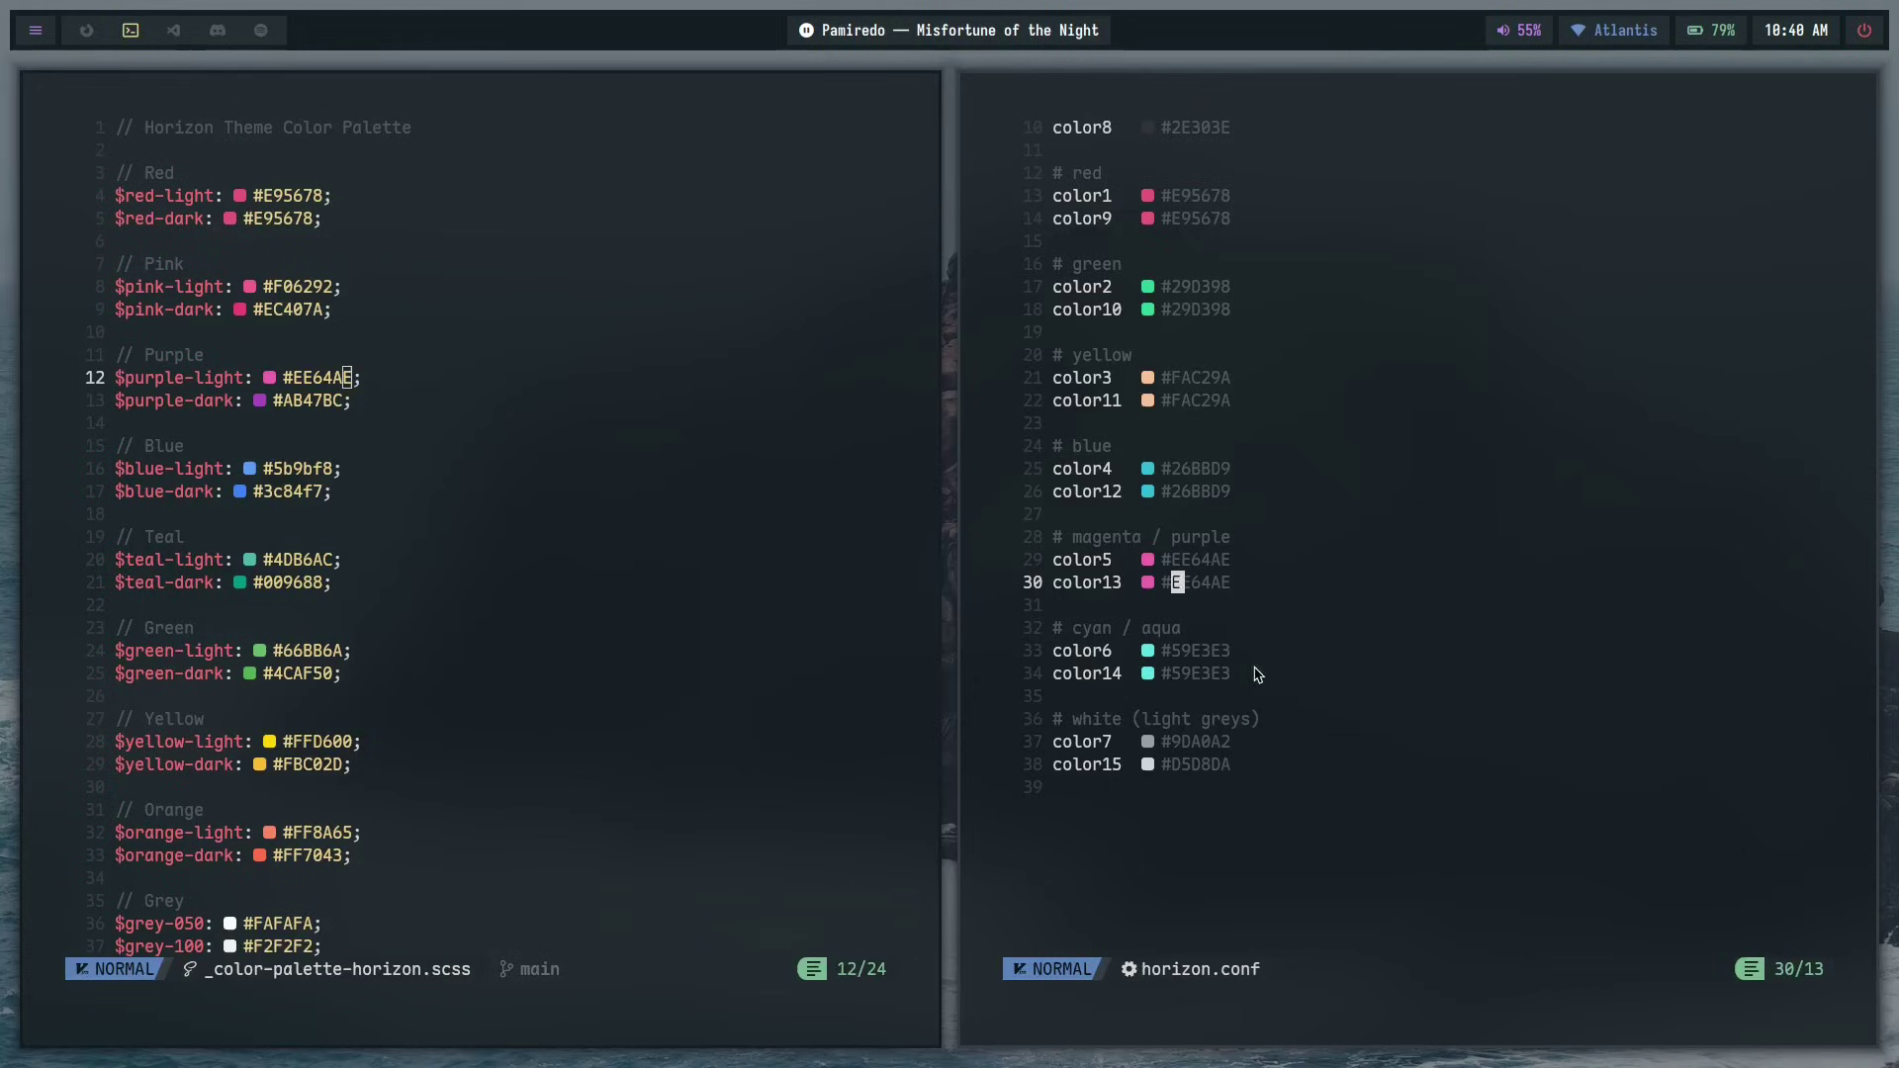
double_click(307, 399)
right_click(314, 399)
click(364, 515)
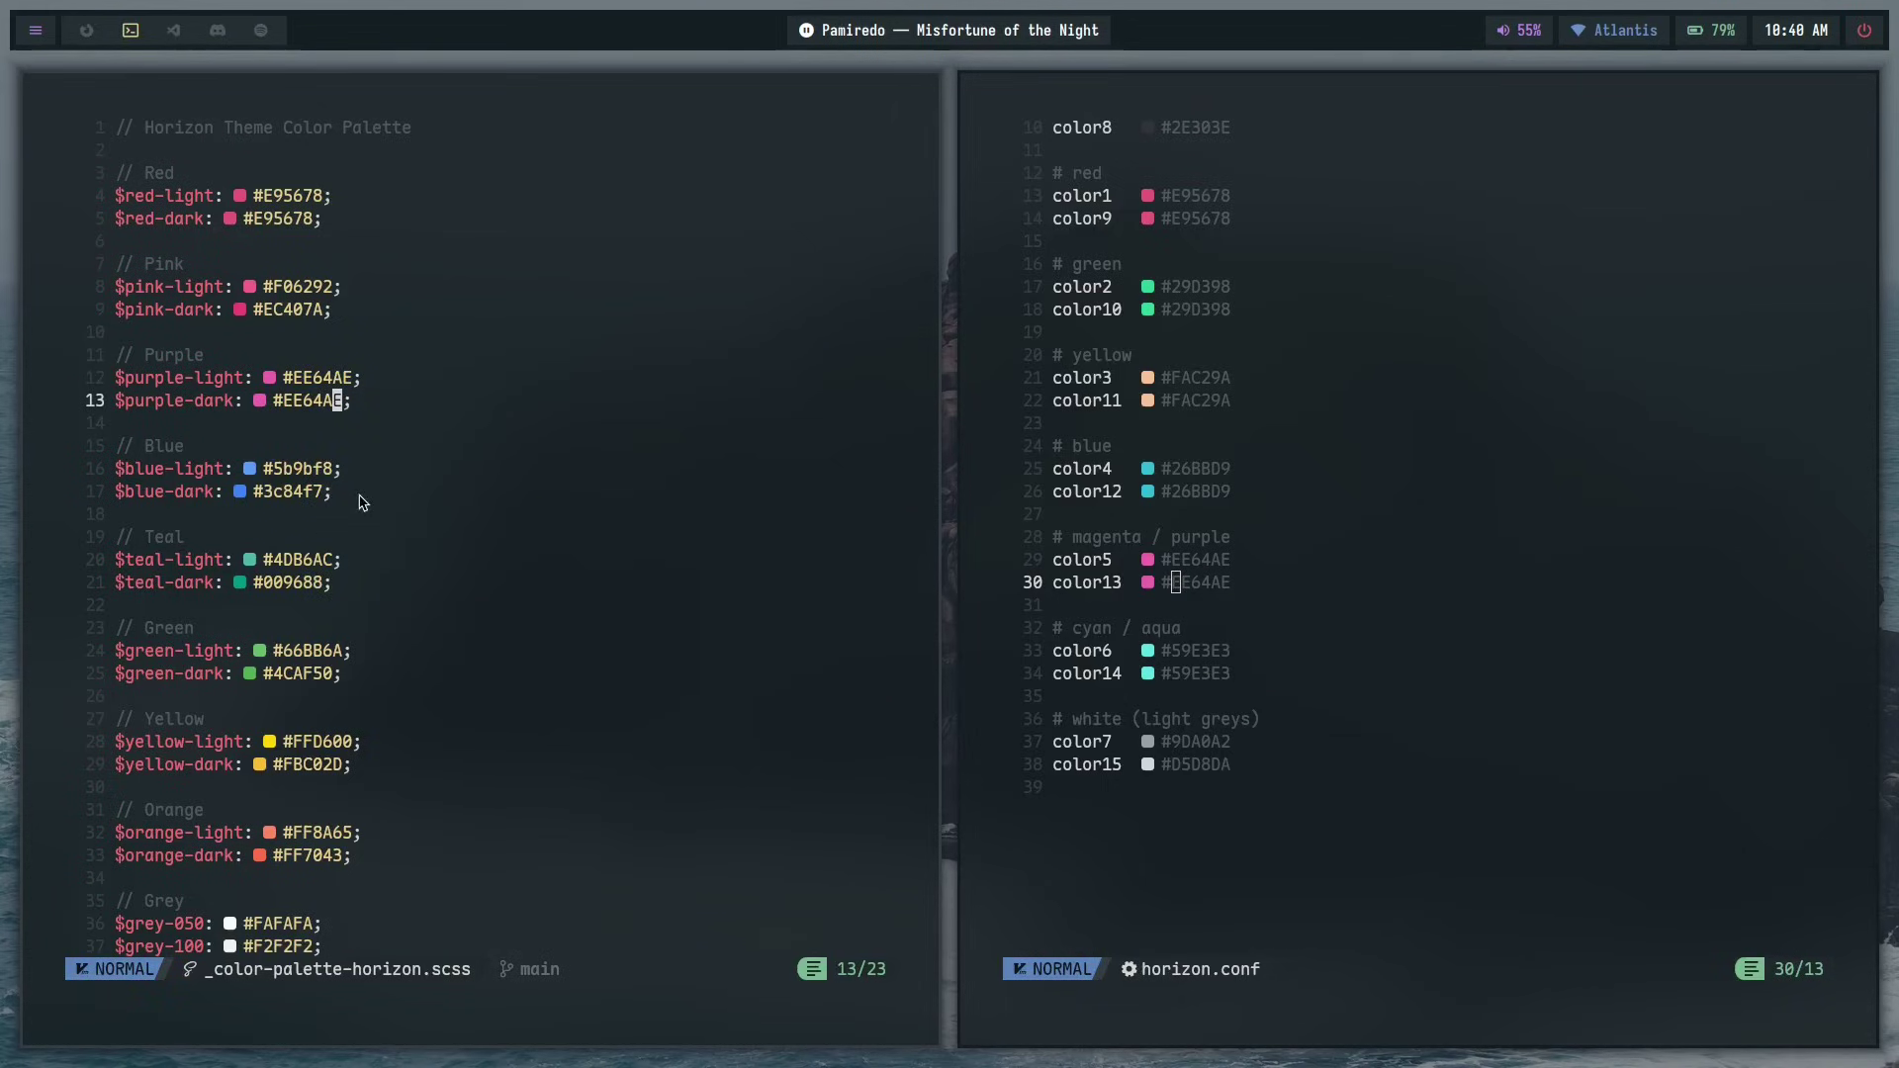
click(360, 493)
scroll(594, 663, down, 10)
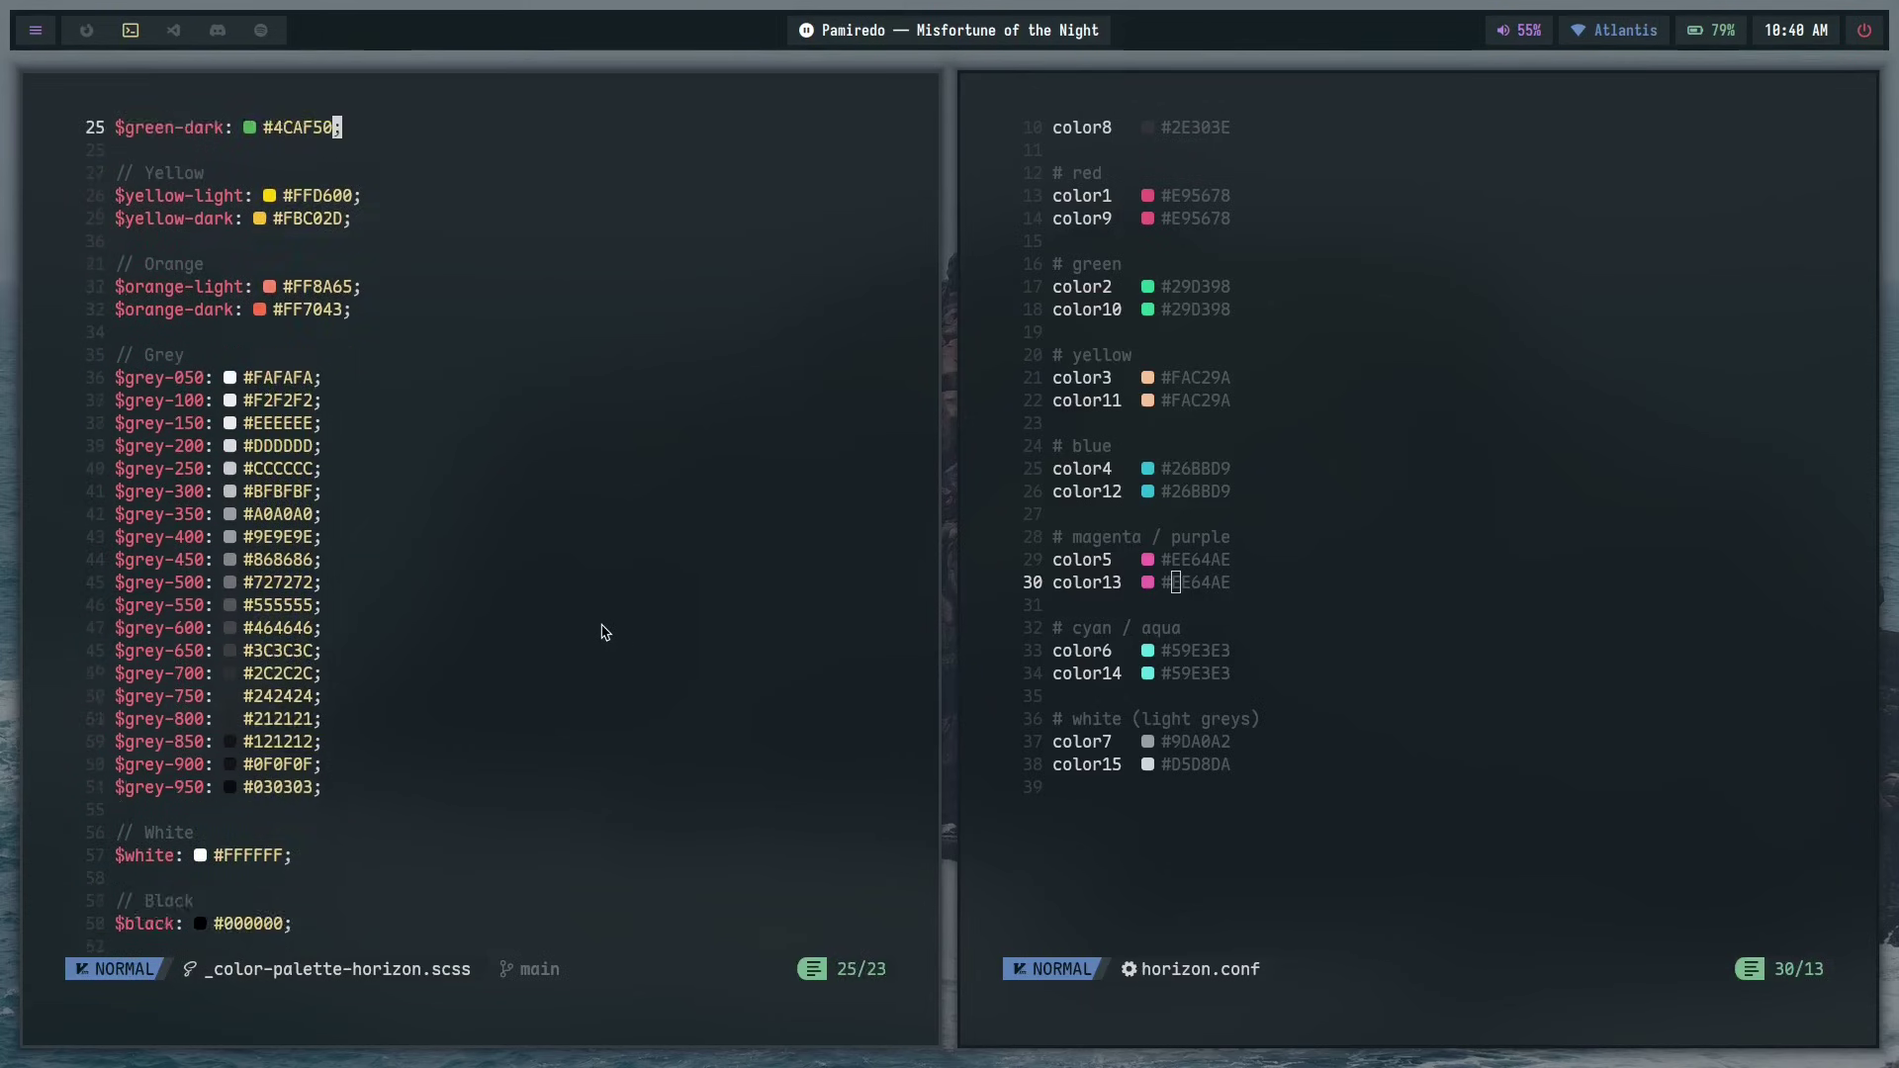
scroll(612, 617, up, 2)
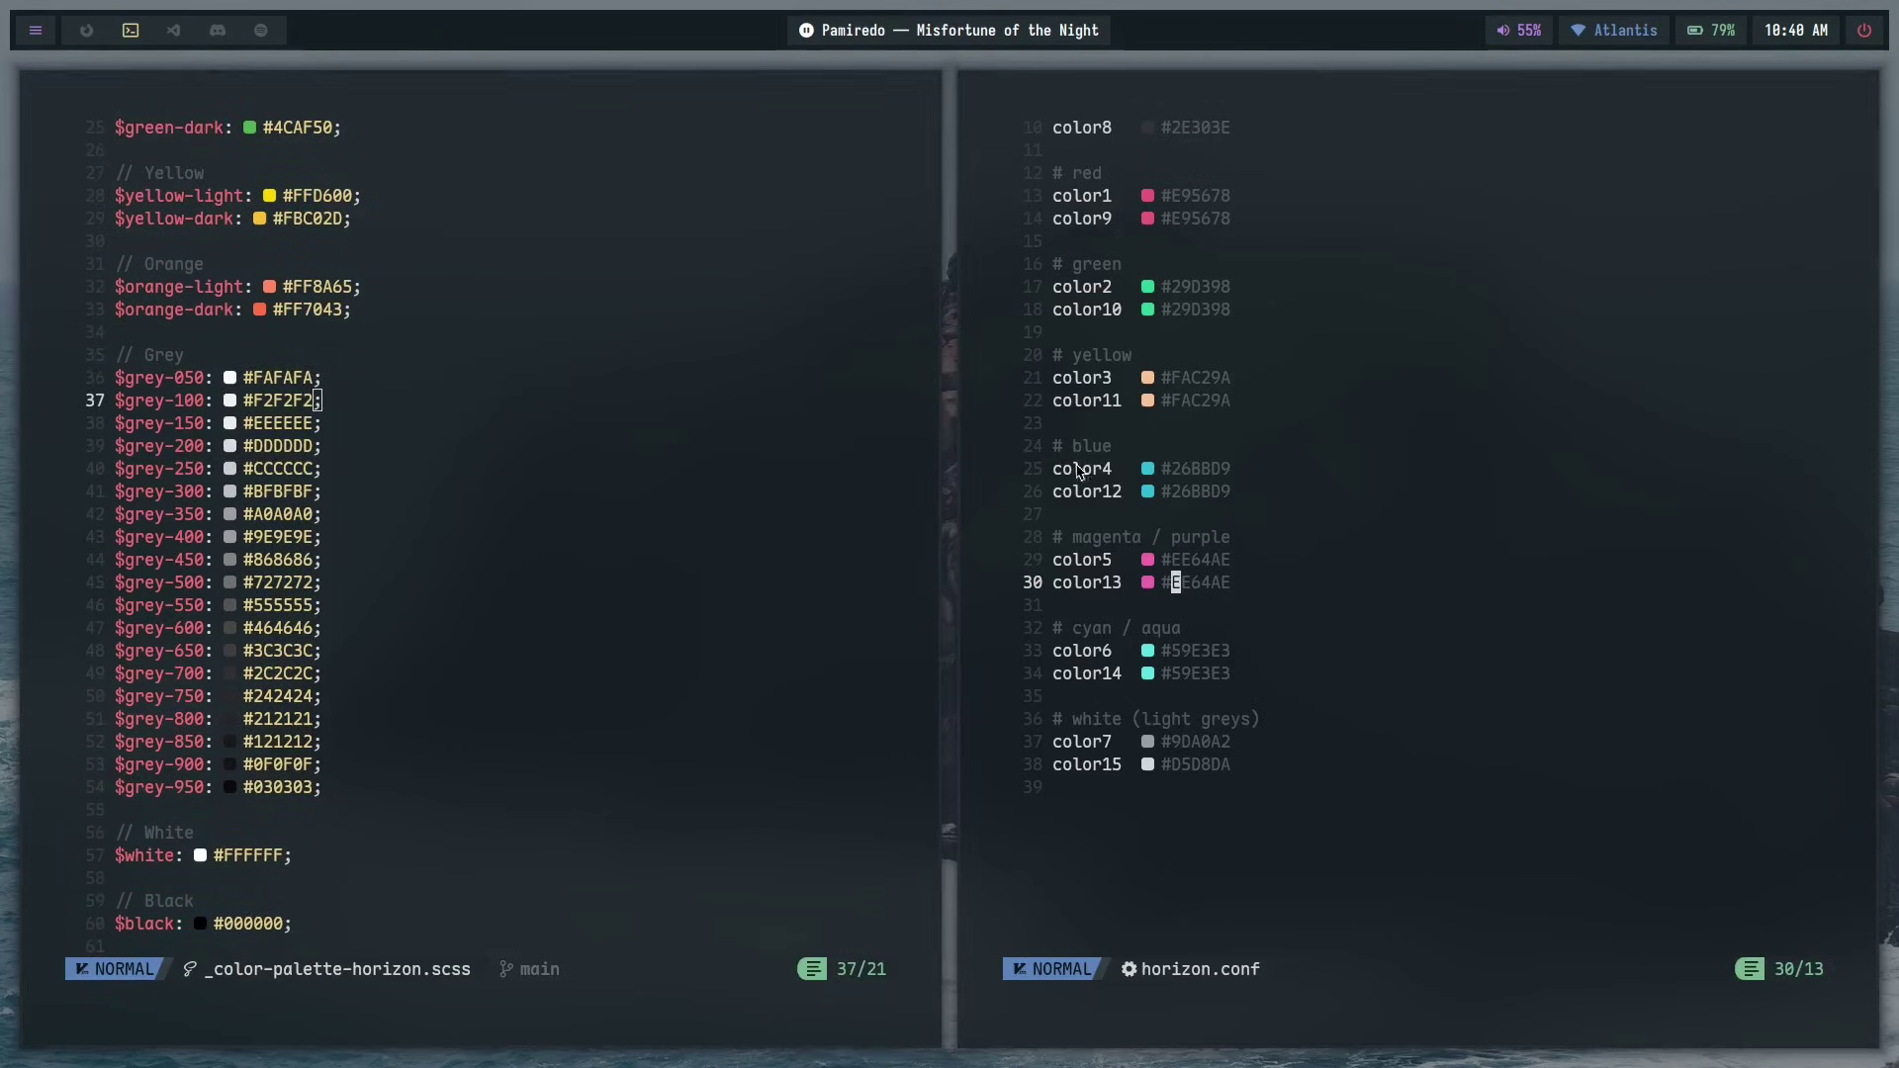
scroll(281, 623, down, 2)
scroll(281, 623, up, 1)
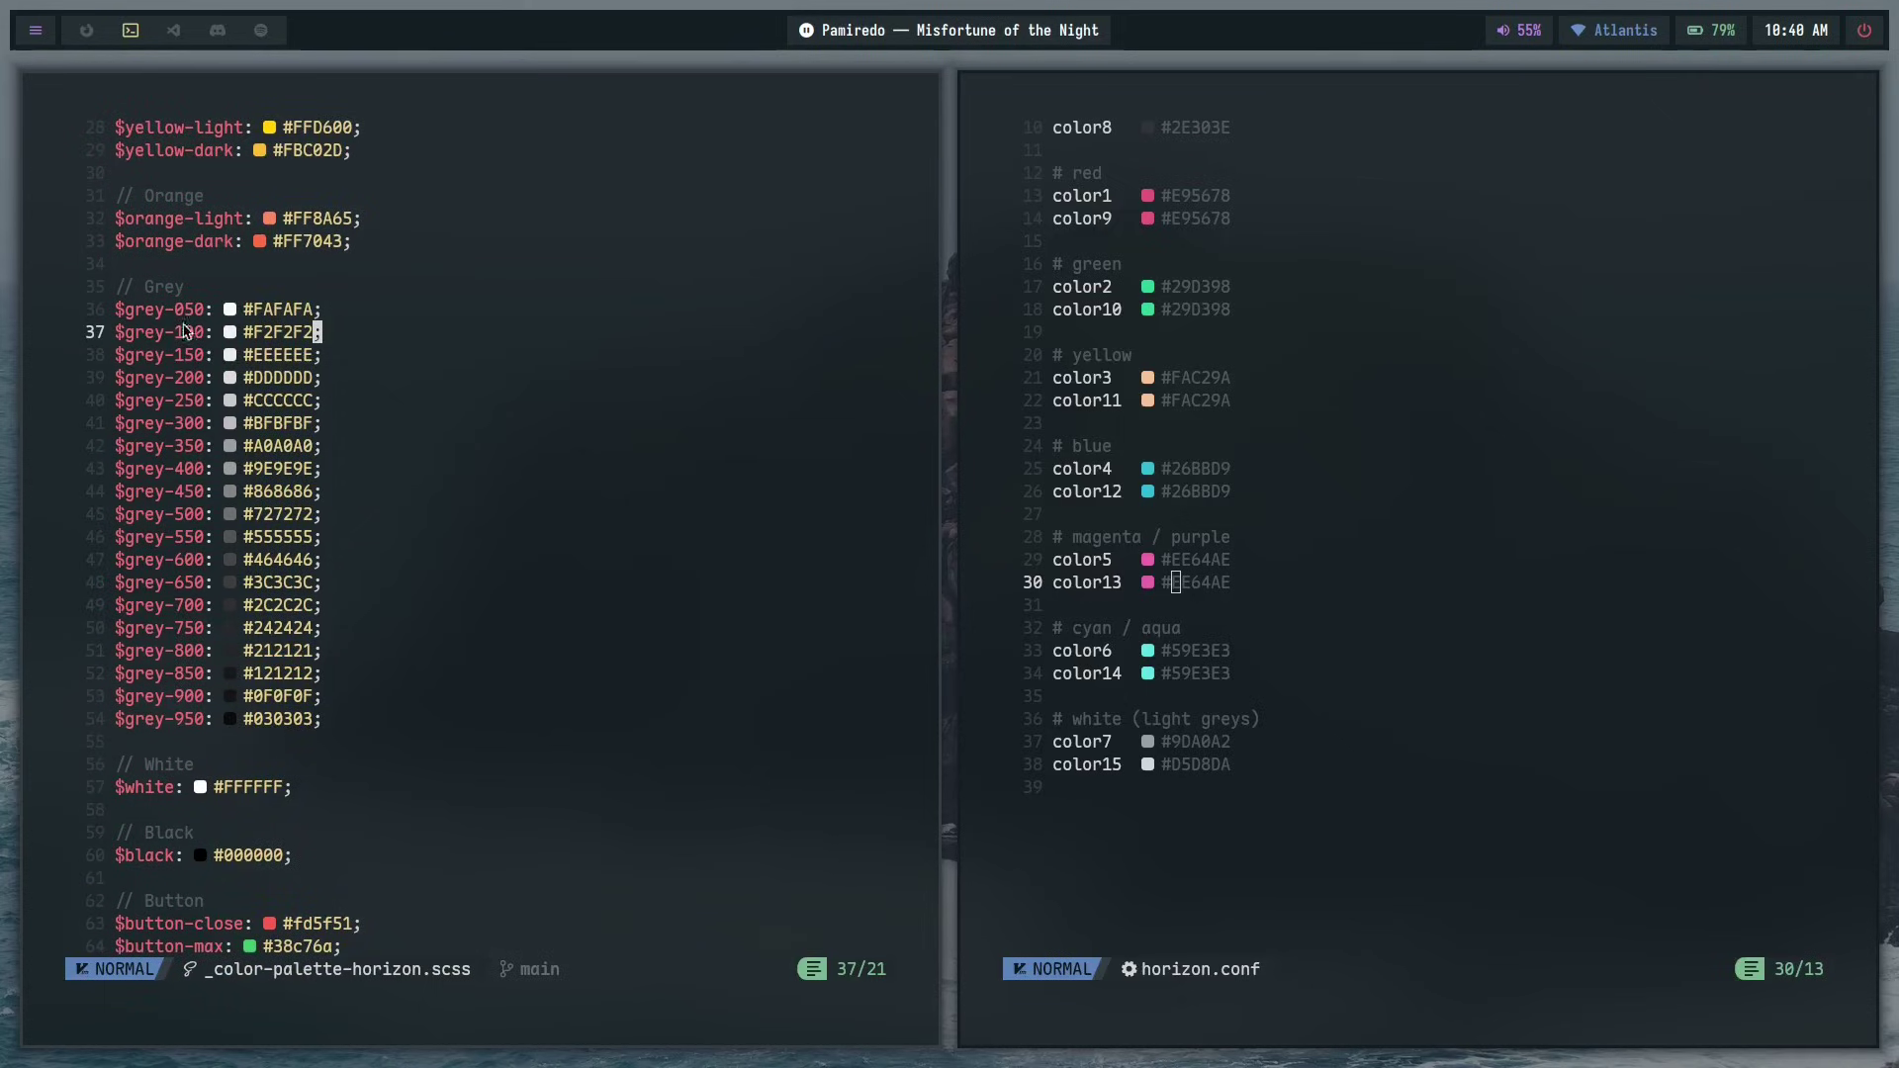
scroll(411, 581, up, 1)
scroll(368, 643, down, 1)
drag(338, 313, 120, 307)
click(220, 333)
click(218, 354)
click(246, 378)
click(222, 405)
click(356, 718)
drag(358, 716, 118, 309)
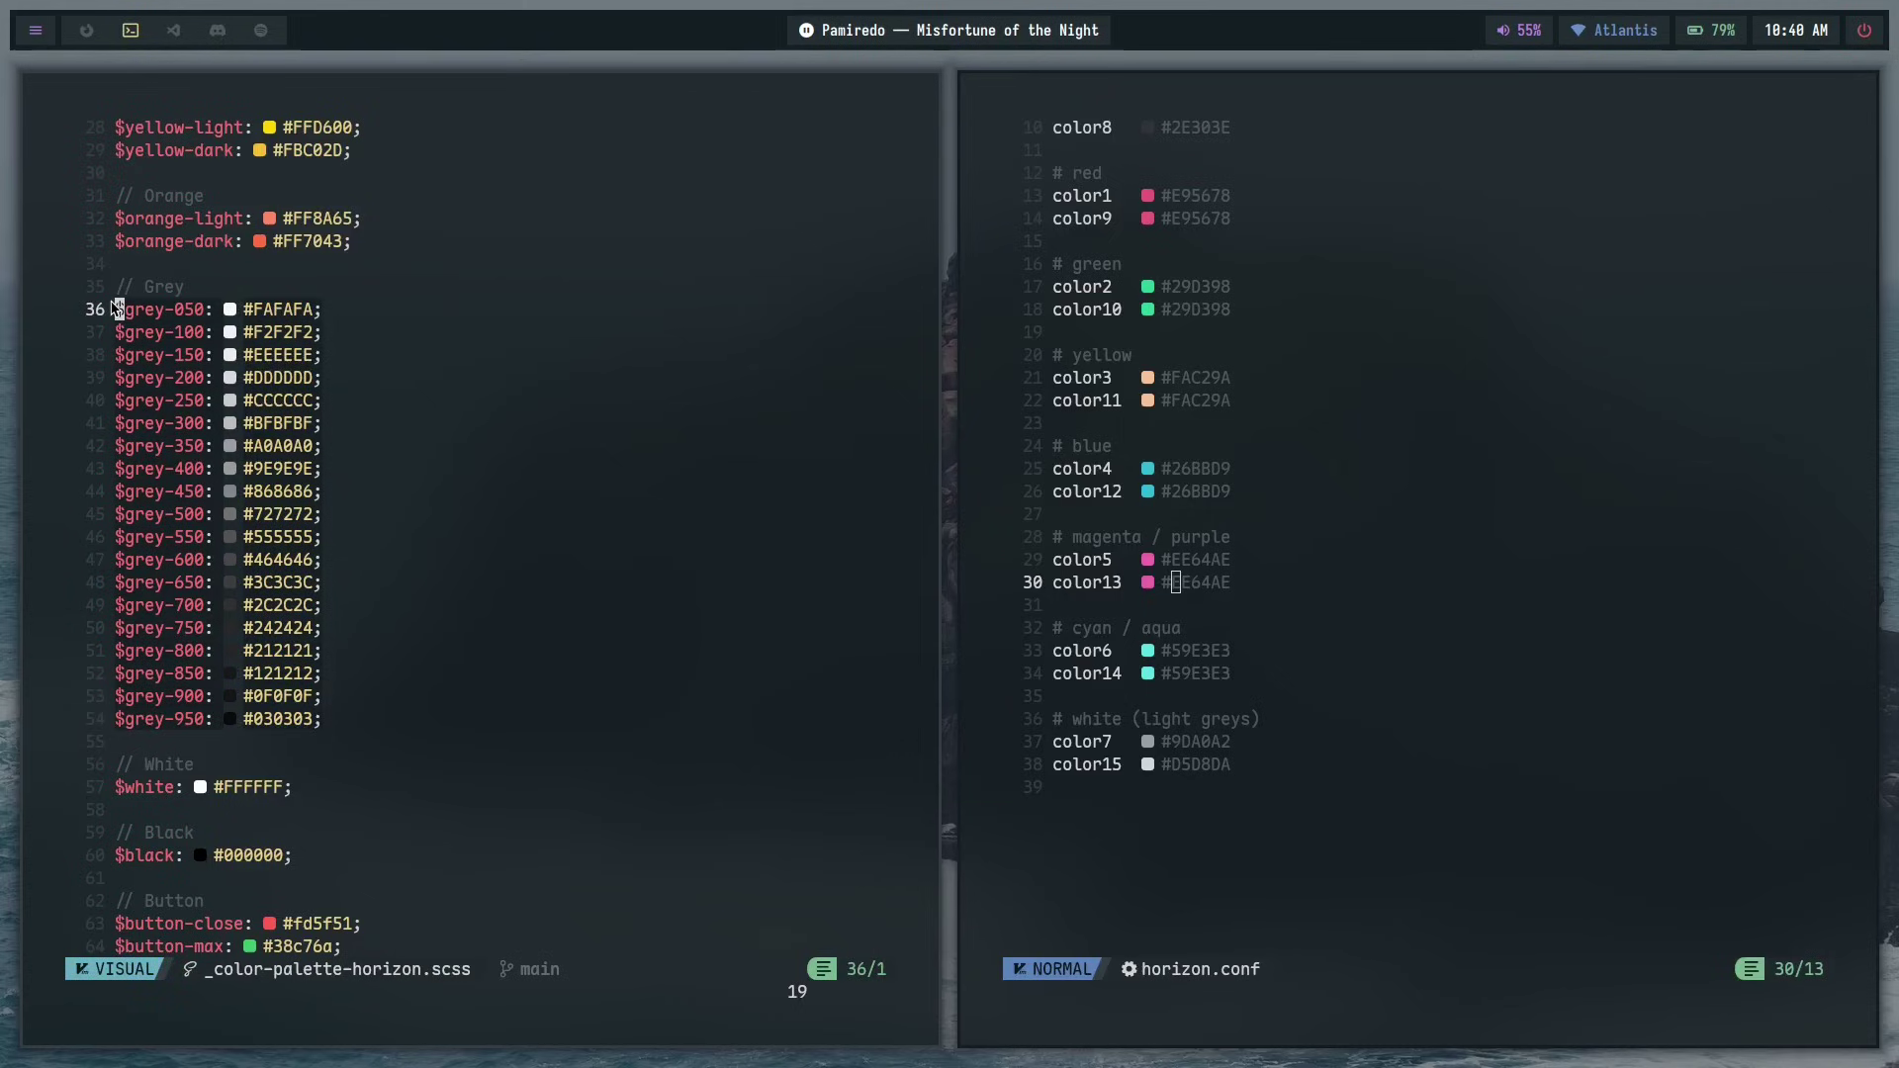
drag(415, 705, 445, 716)
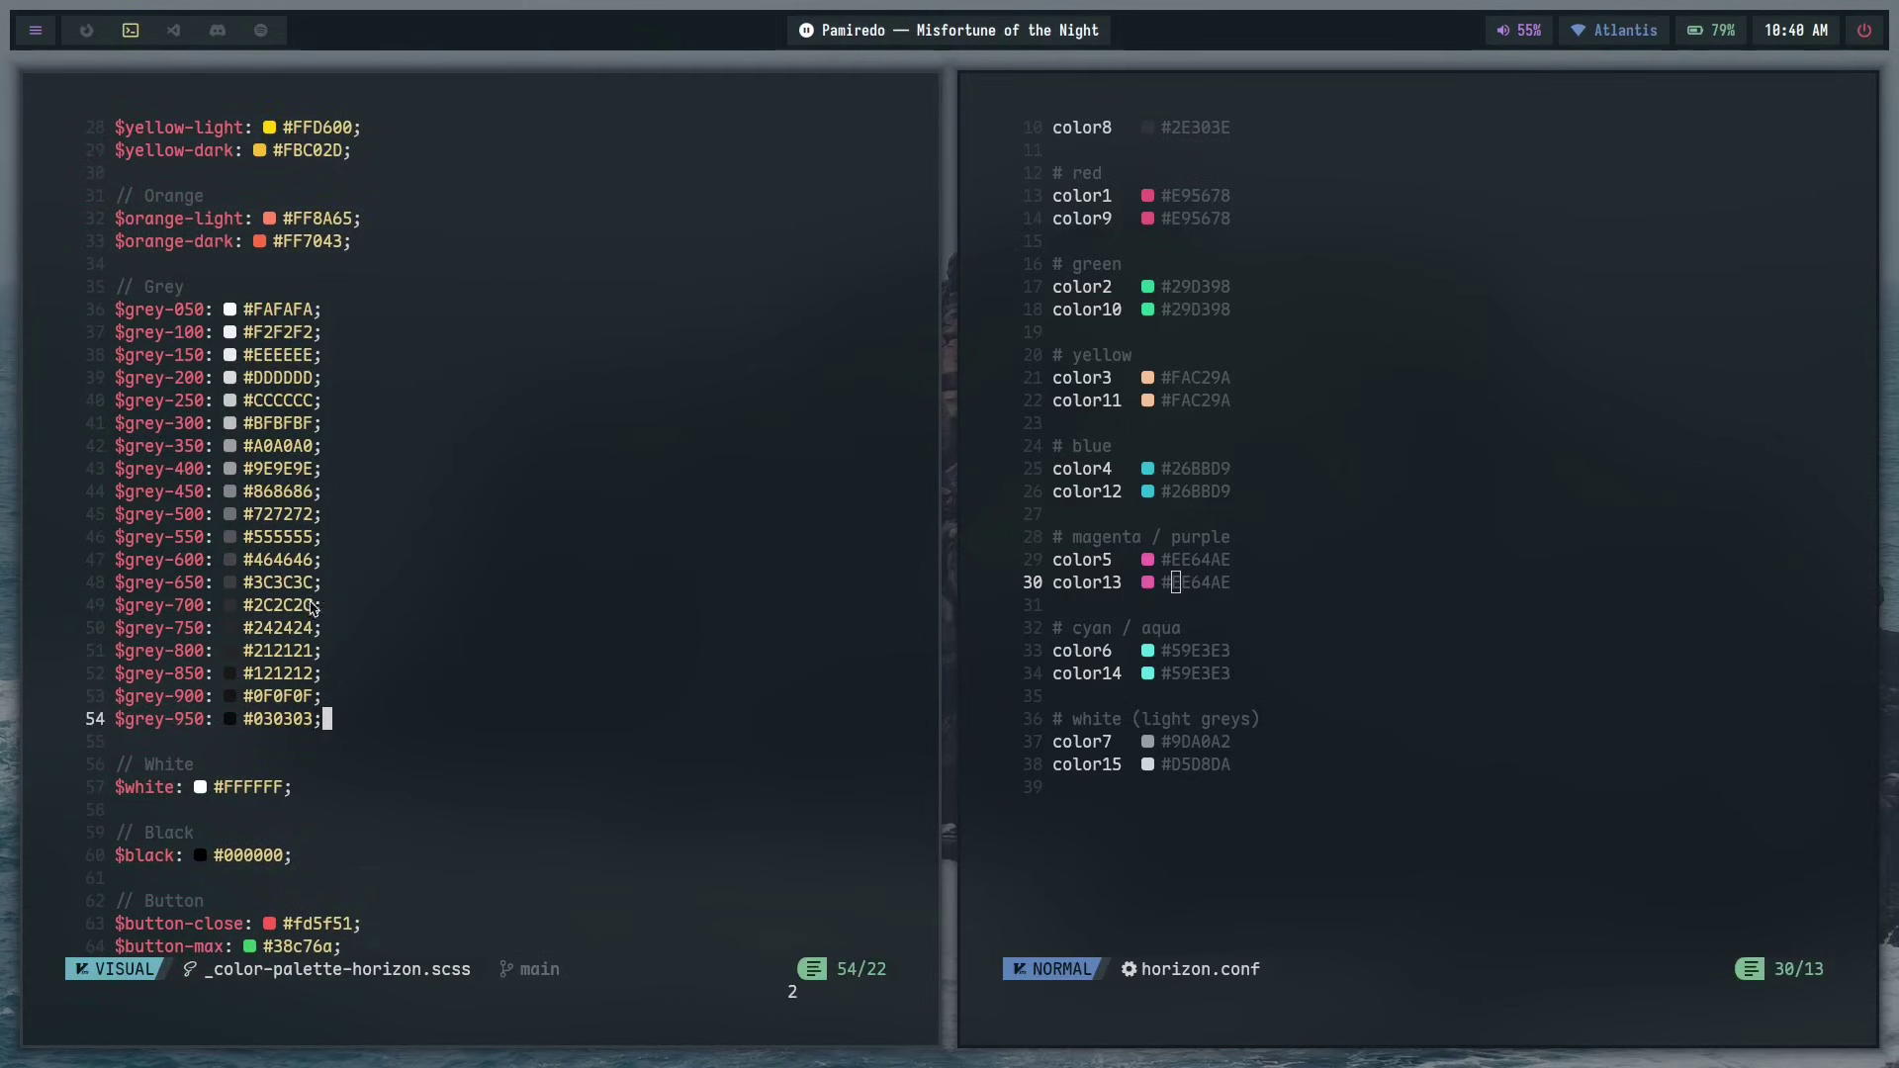
scroll(1350, 610, up, 3)
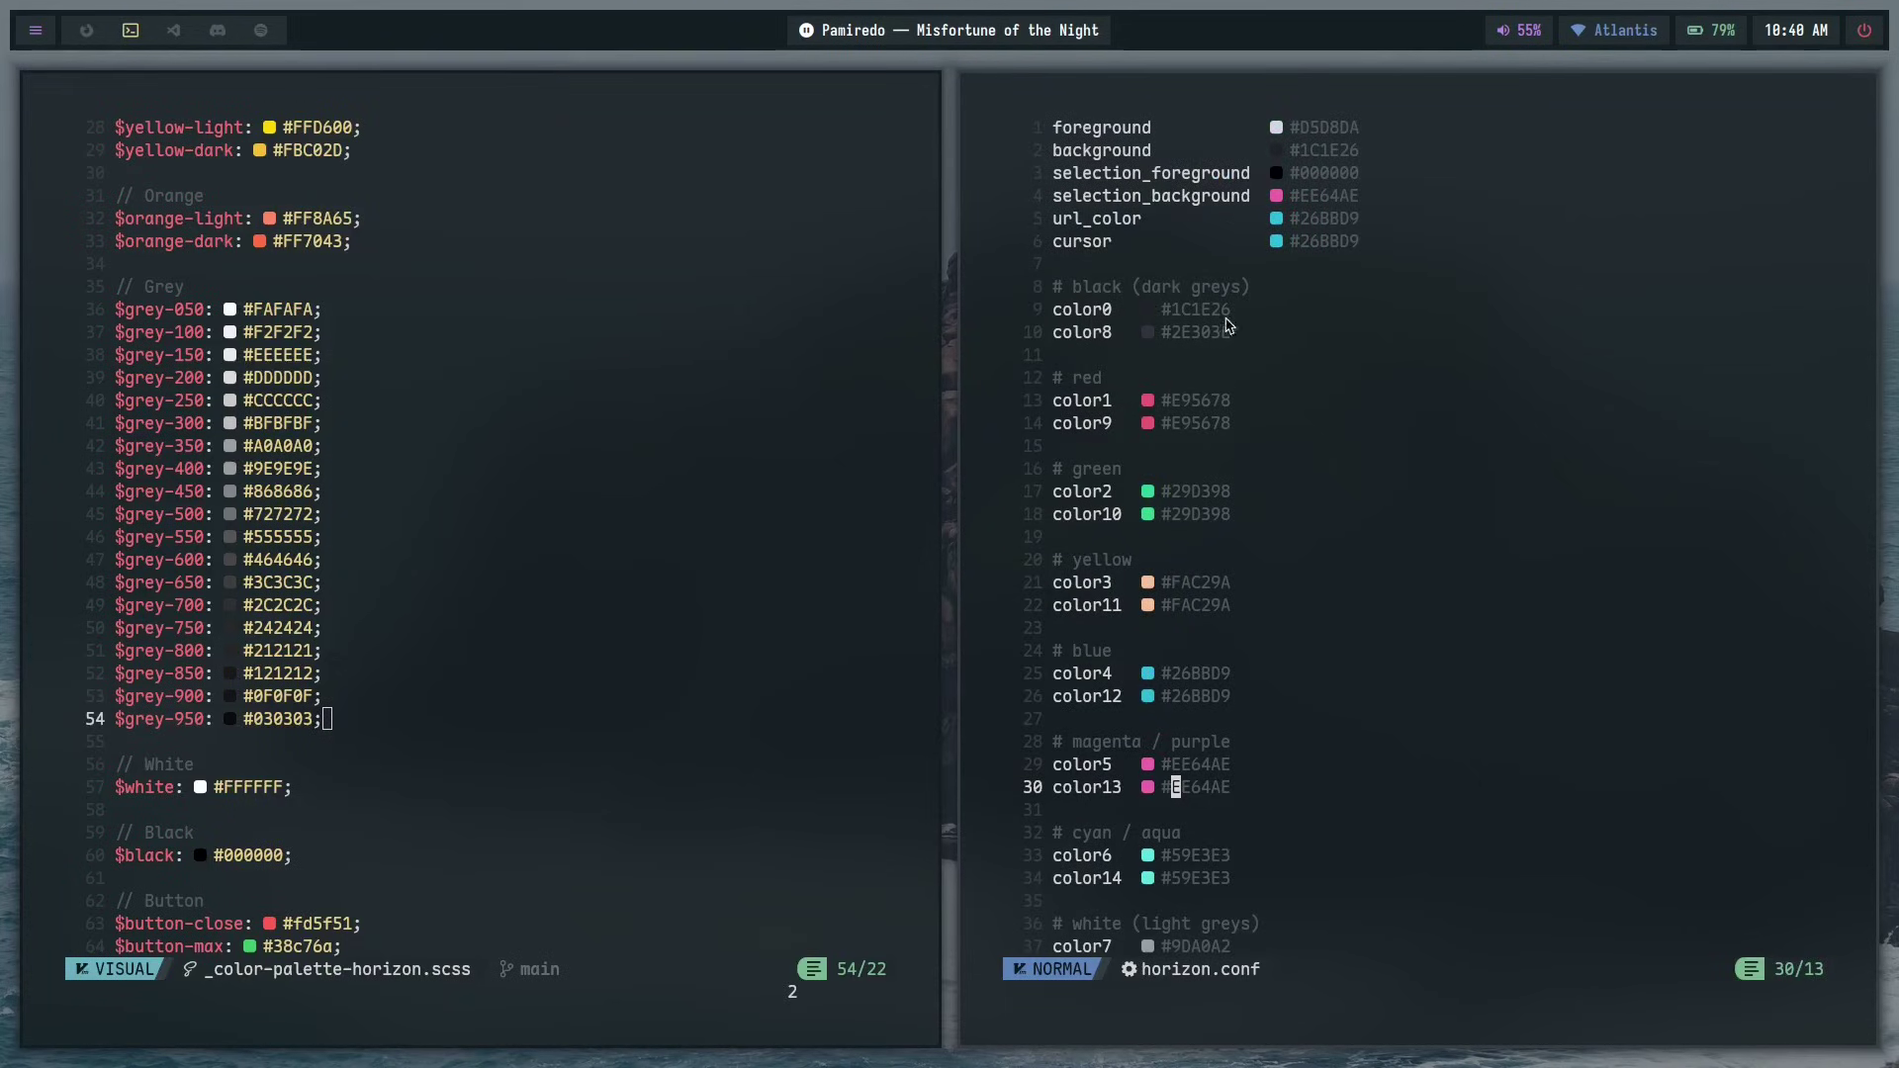
scroll(1244, 435, down, 2)
scroll(1340, 529, up, 2)
- Look up colour 1c1e26 on colorhexa.com in a new Brave tab and enlarge the page
key(super+1)
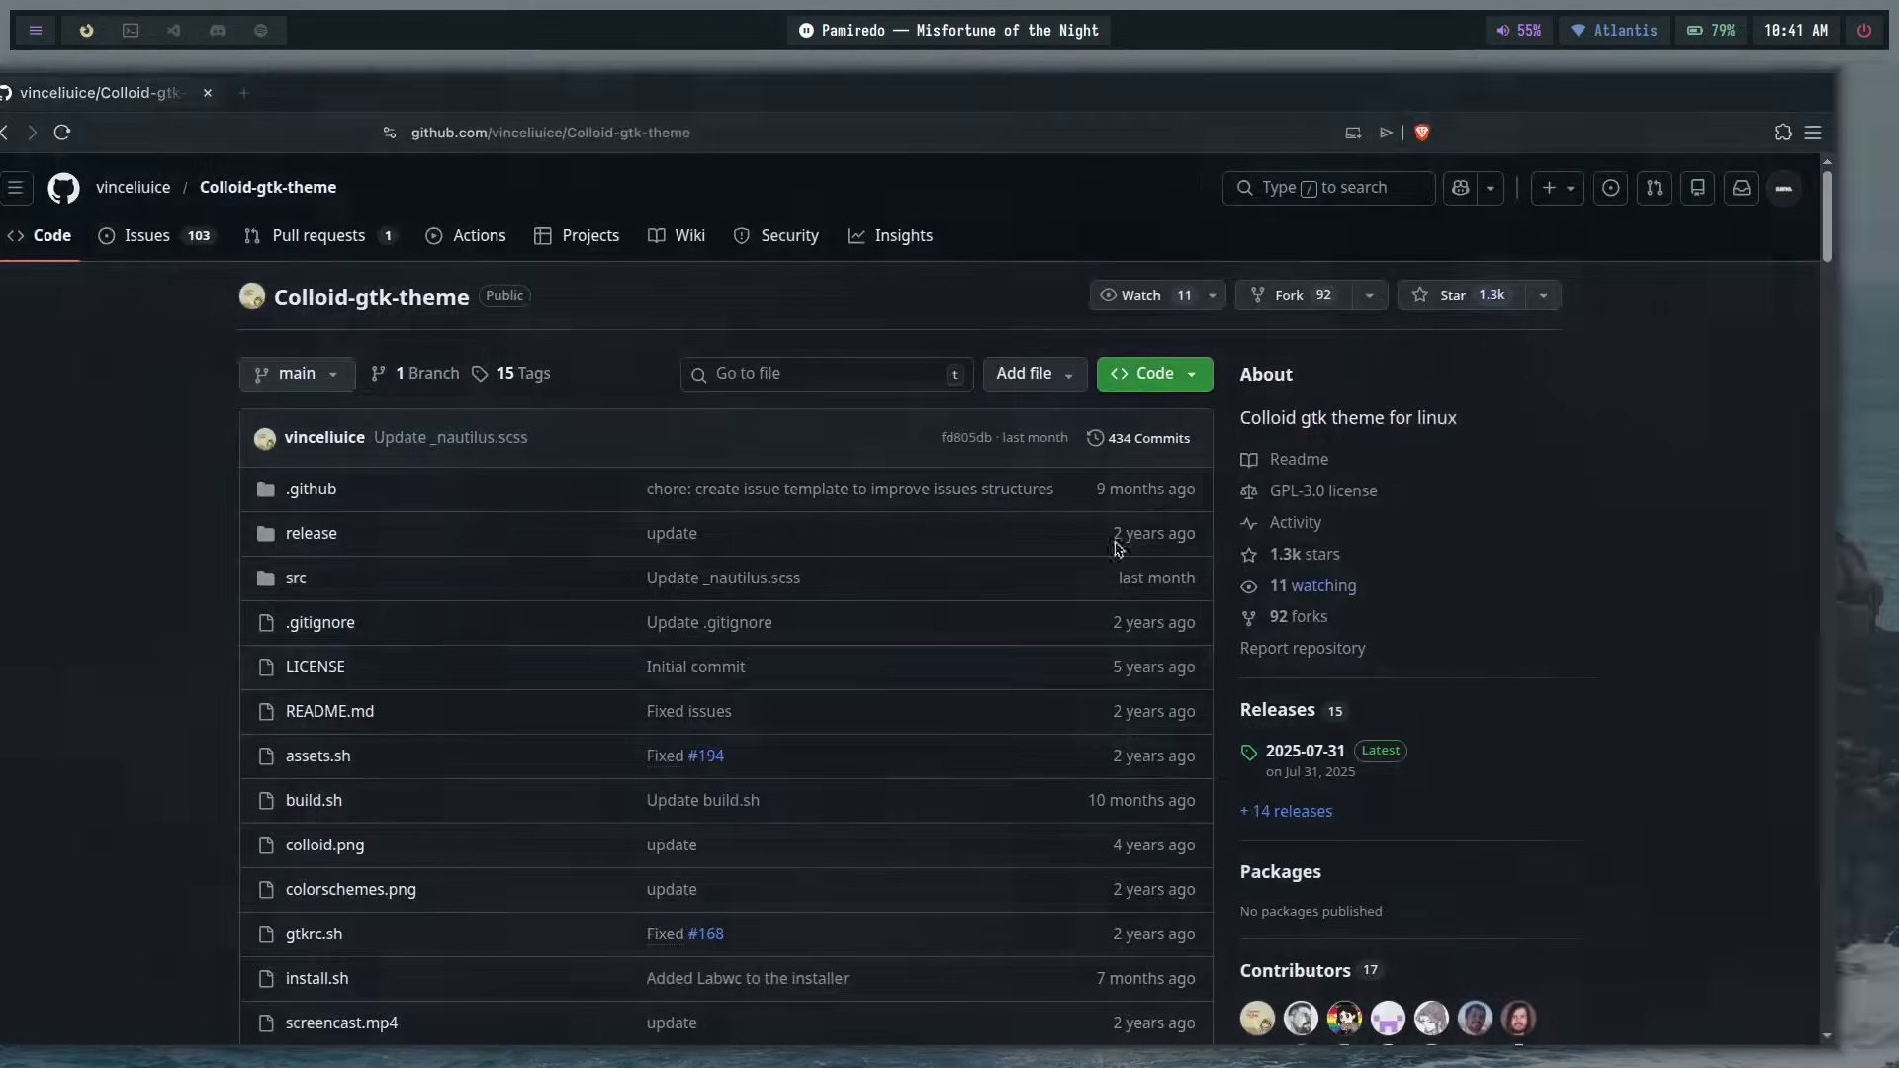
key(ctrl+t)
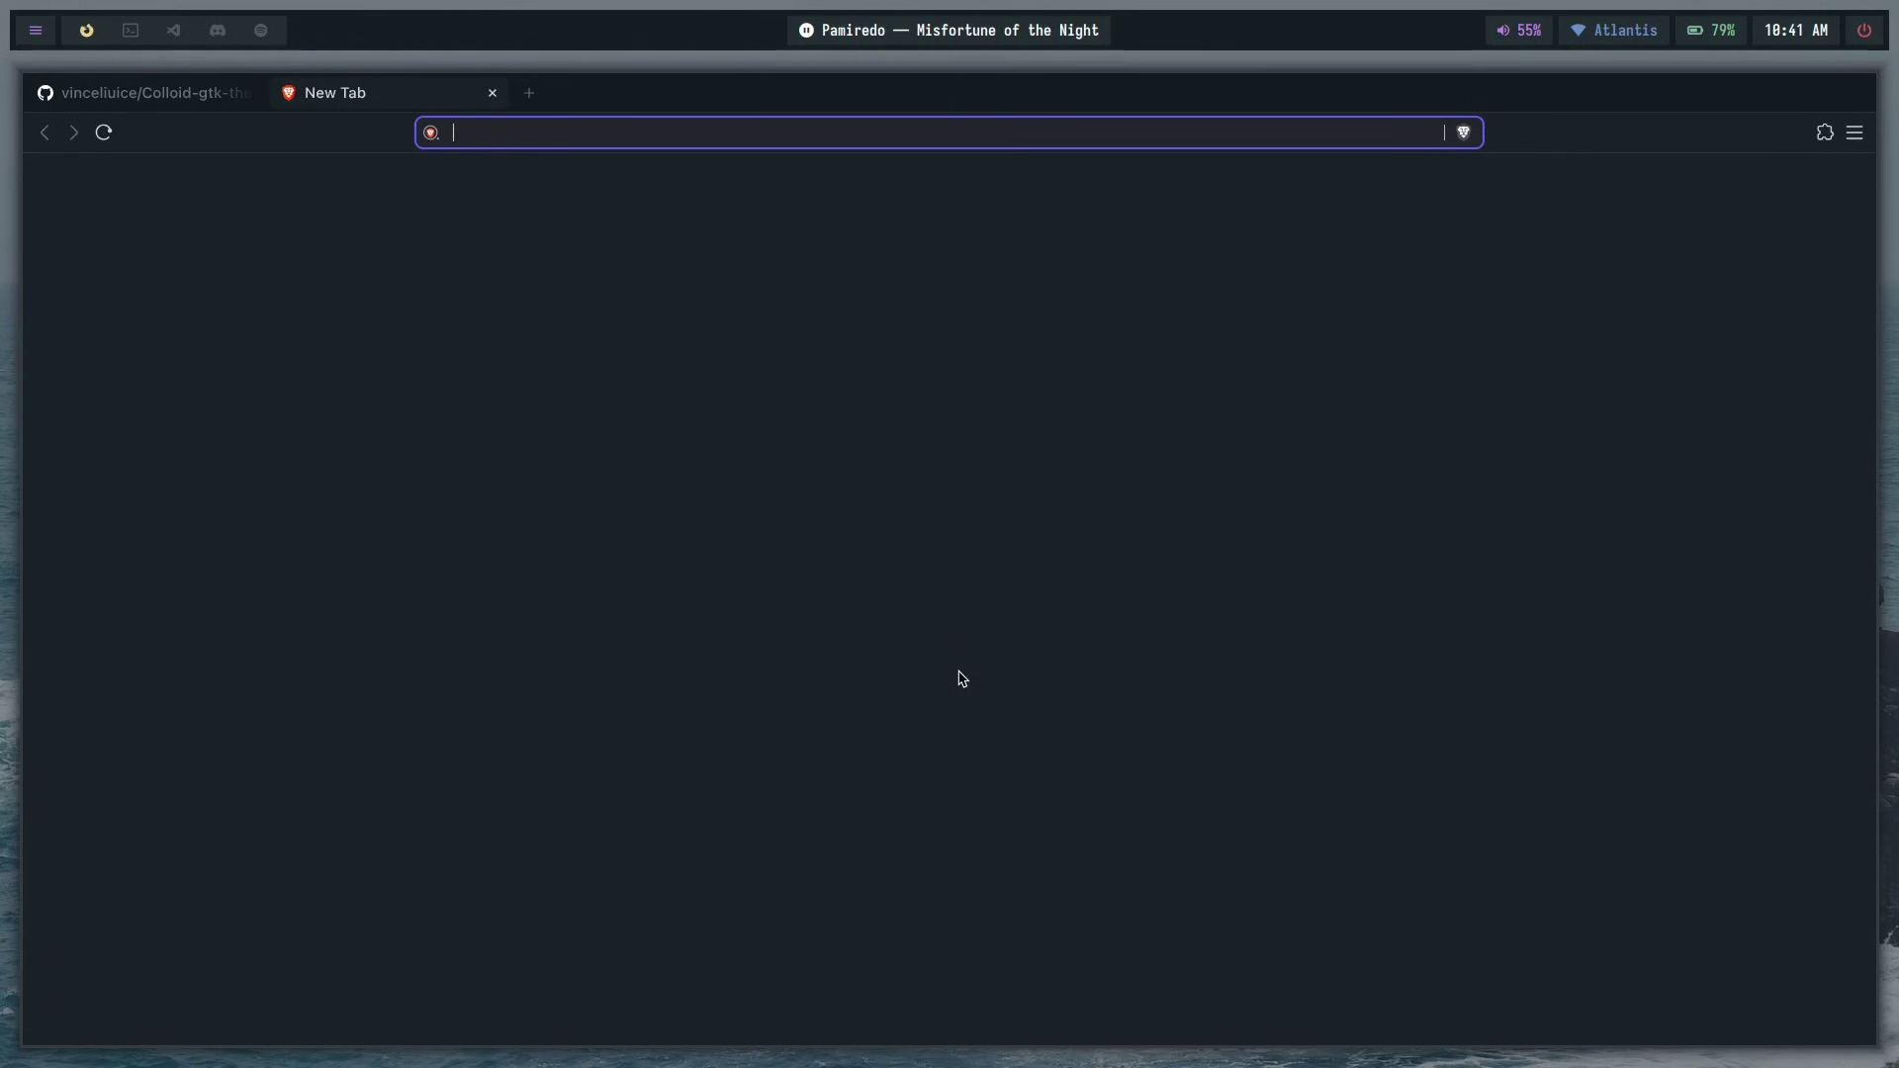
text(colorhexa.com)
key(Return)
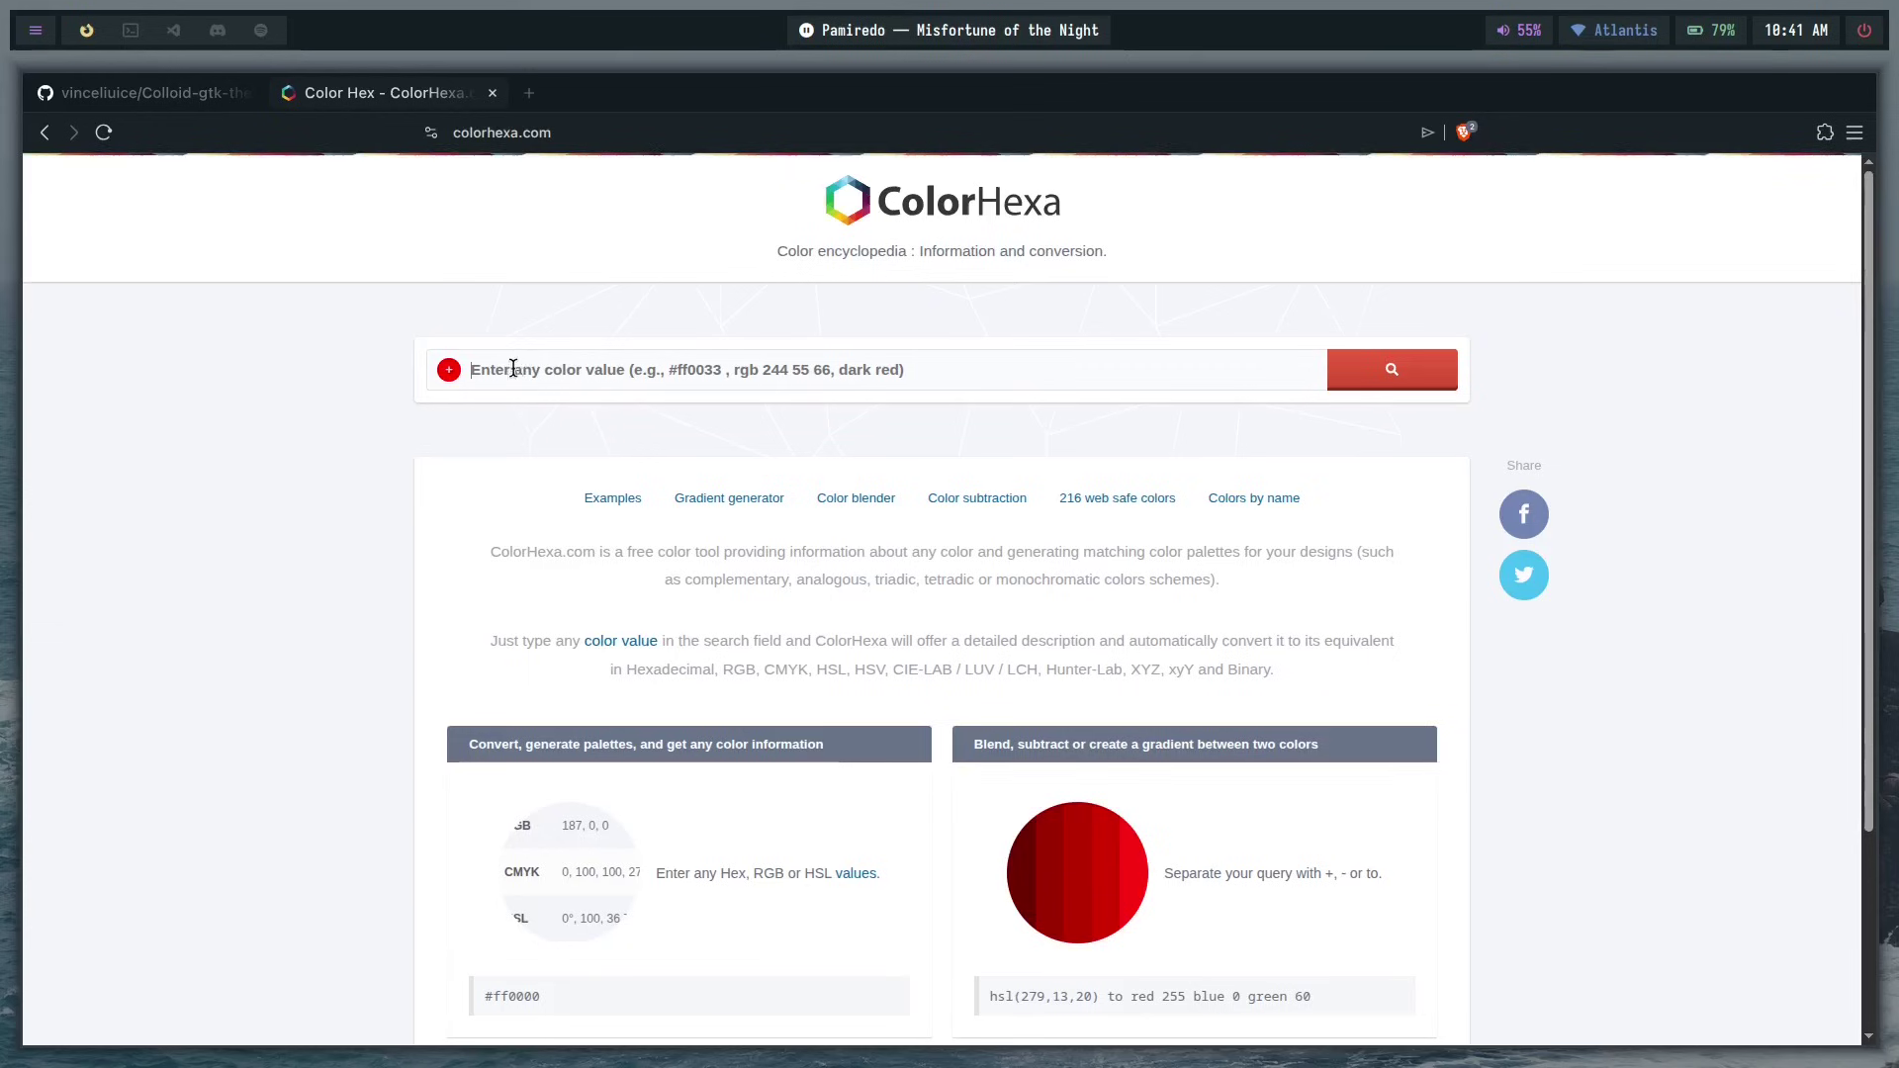
key(super+2)
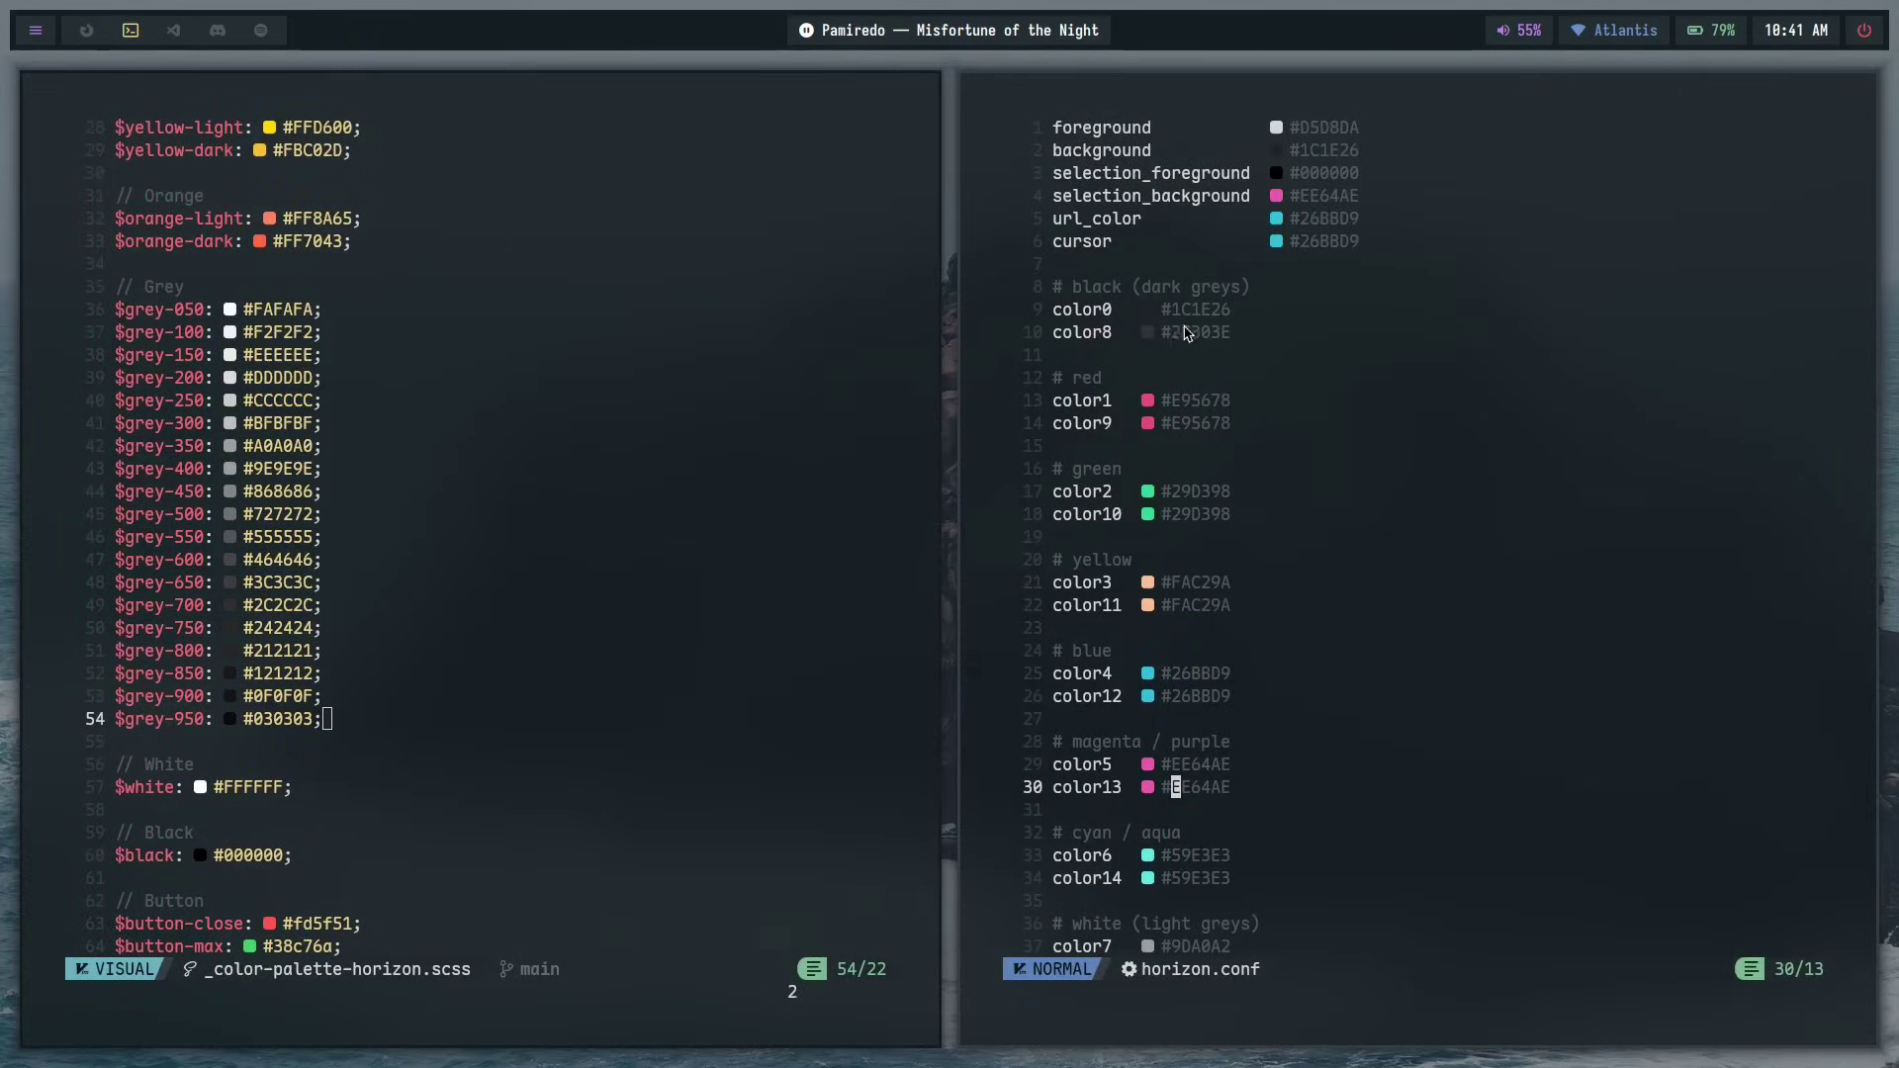
key(super+1)
text(1c)
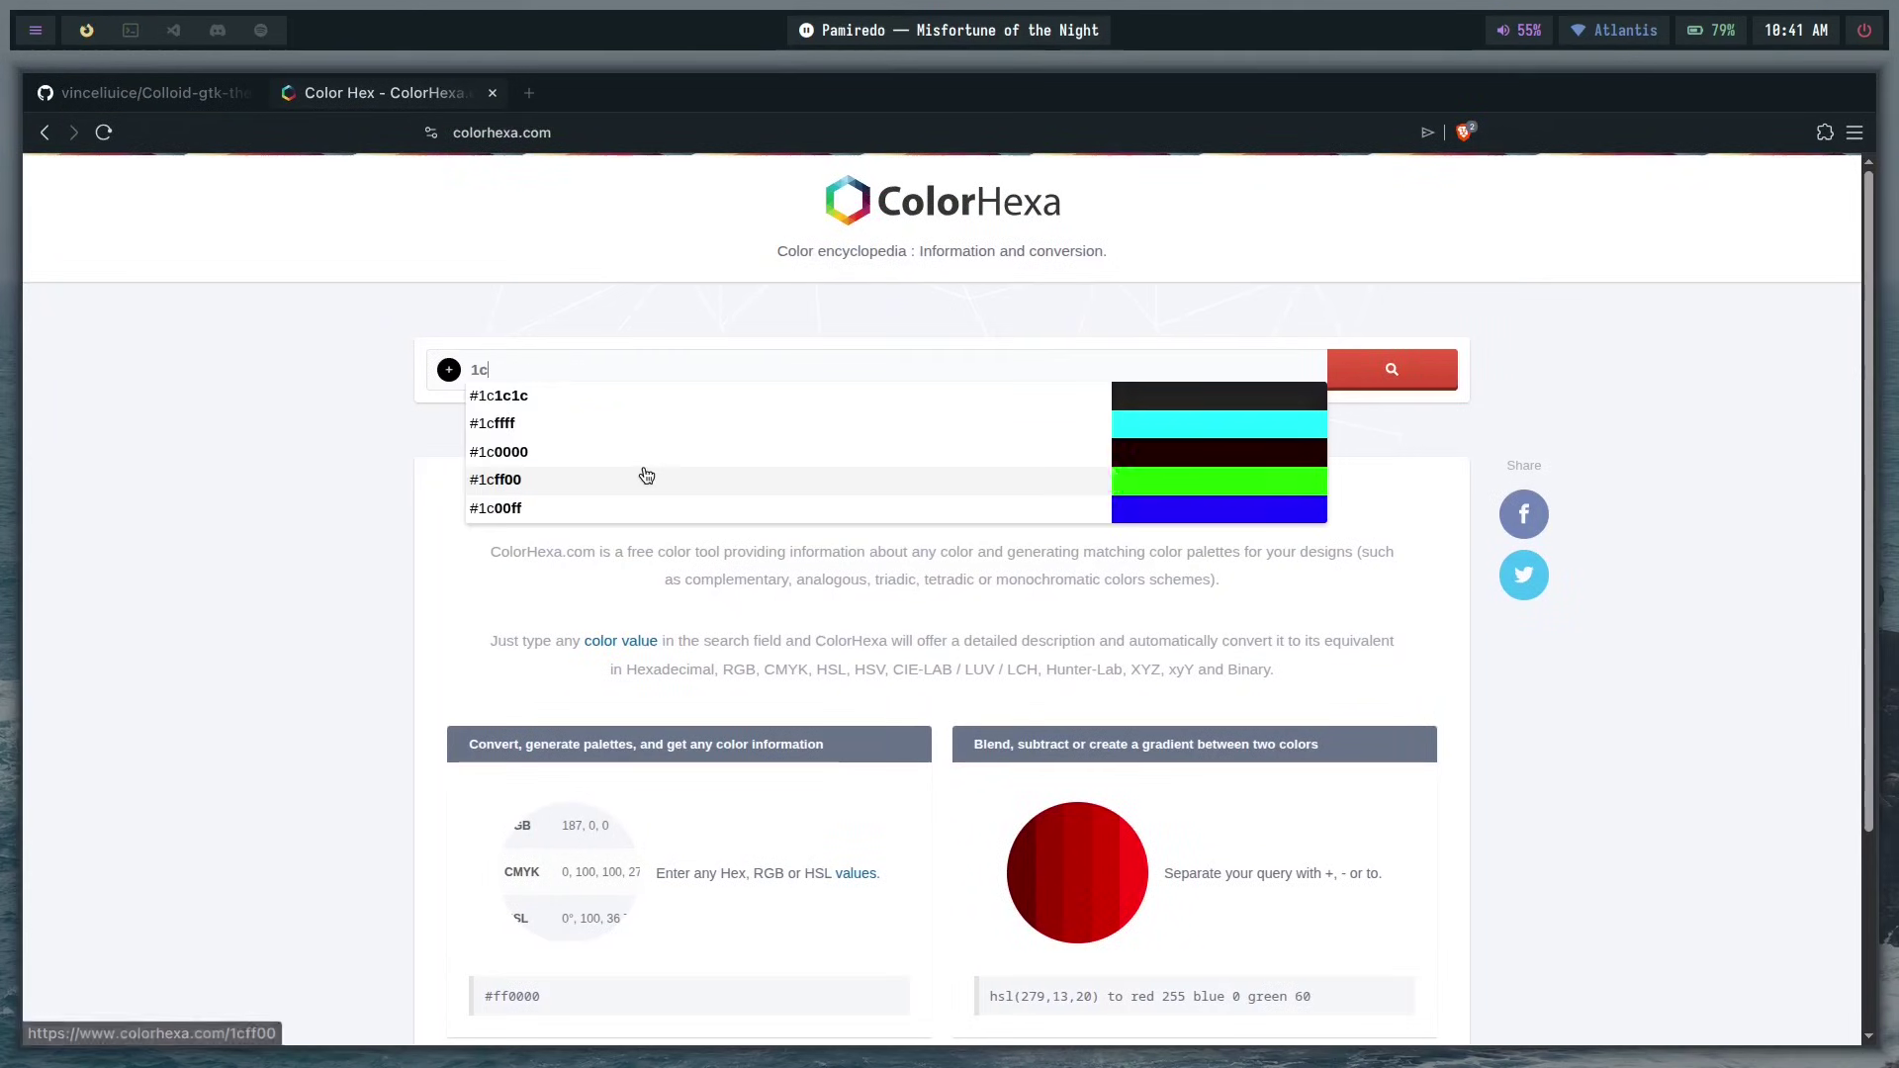
text(1e26)
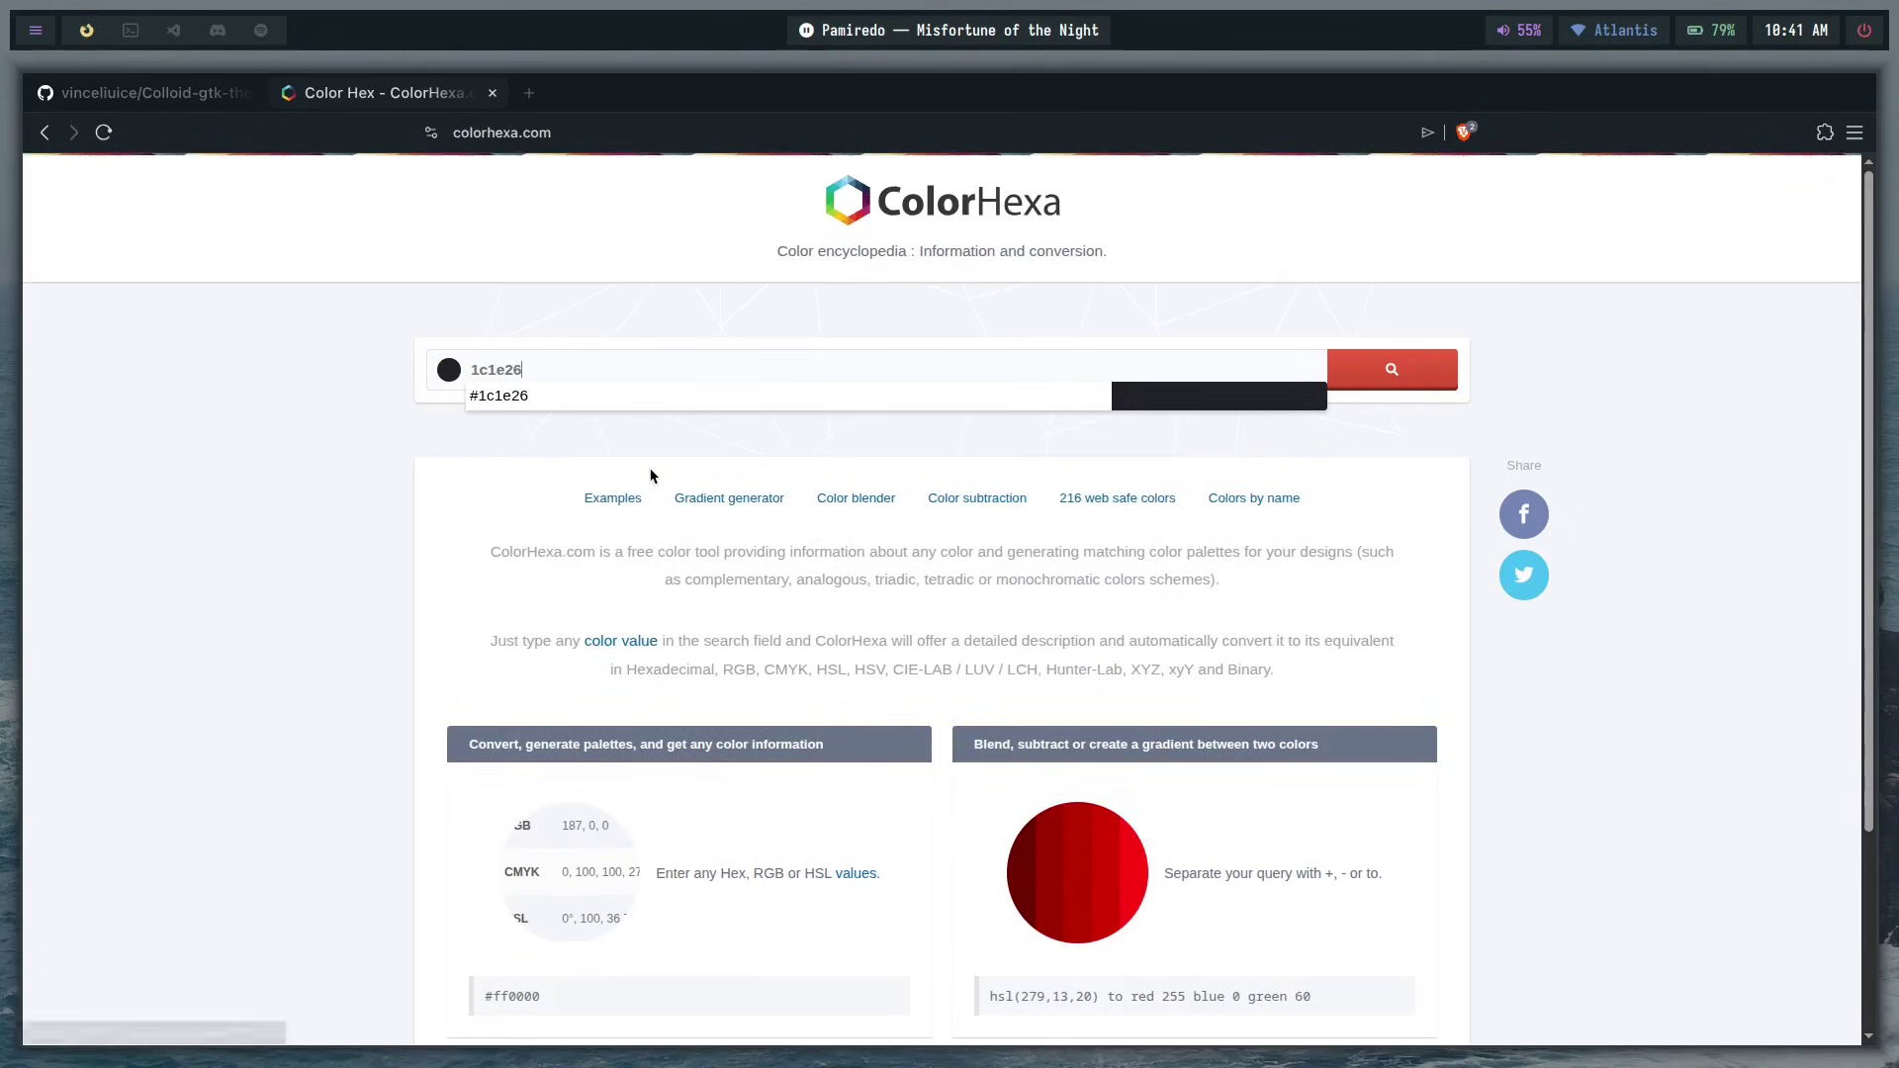
key(Return)
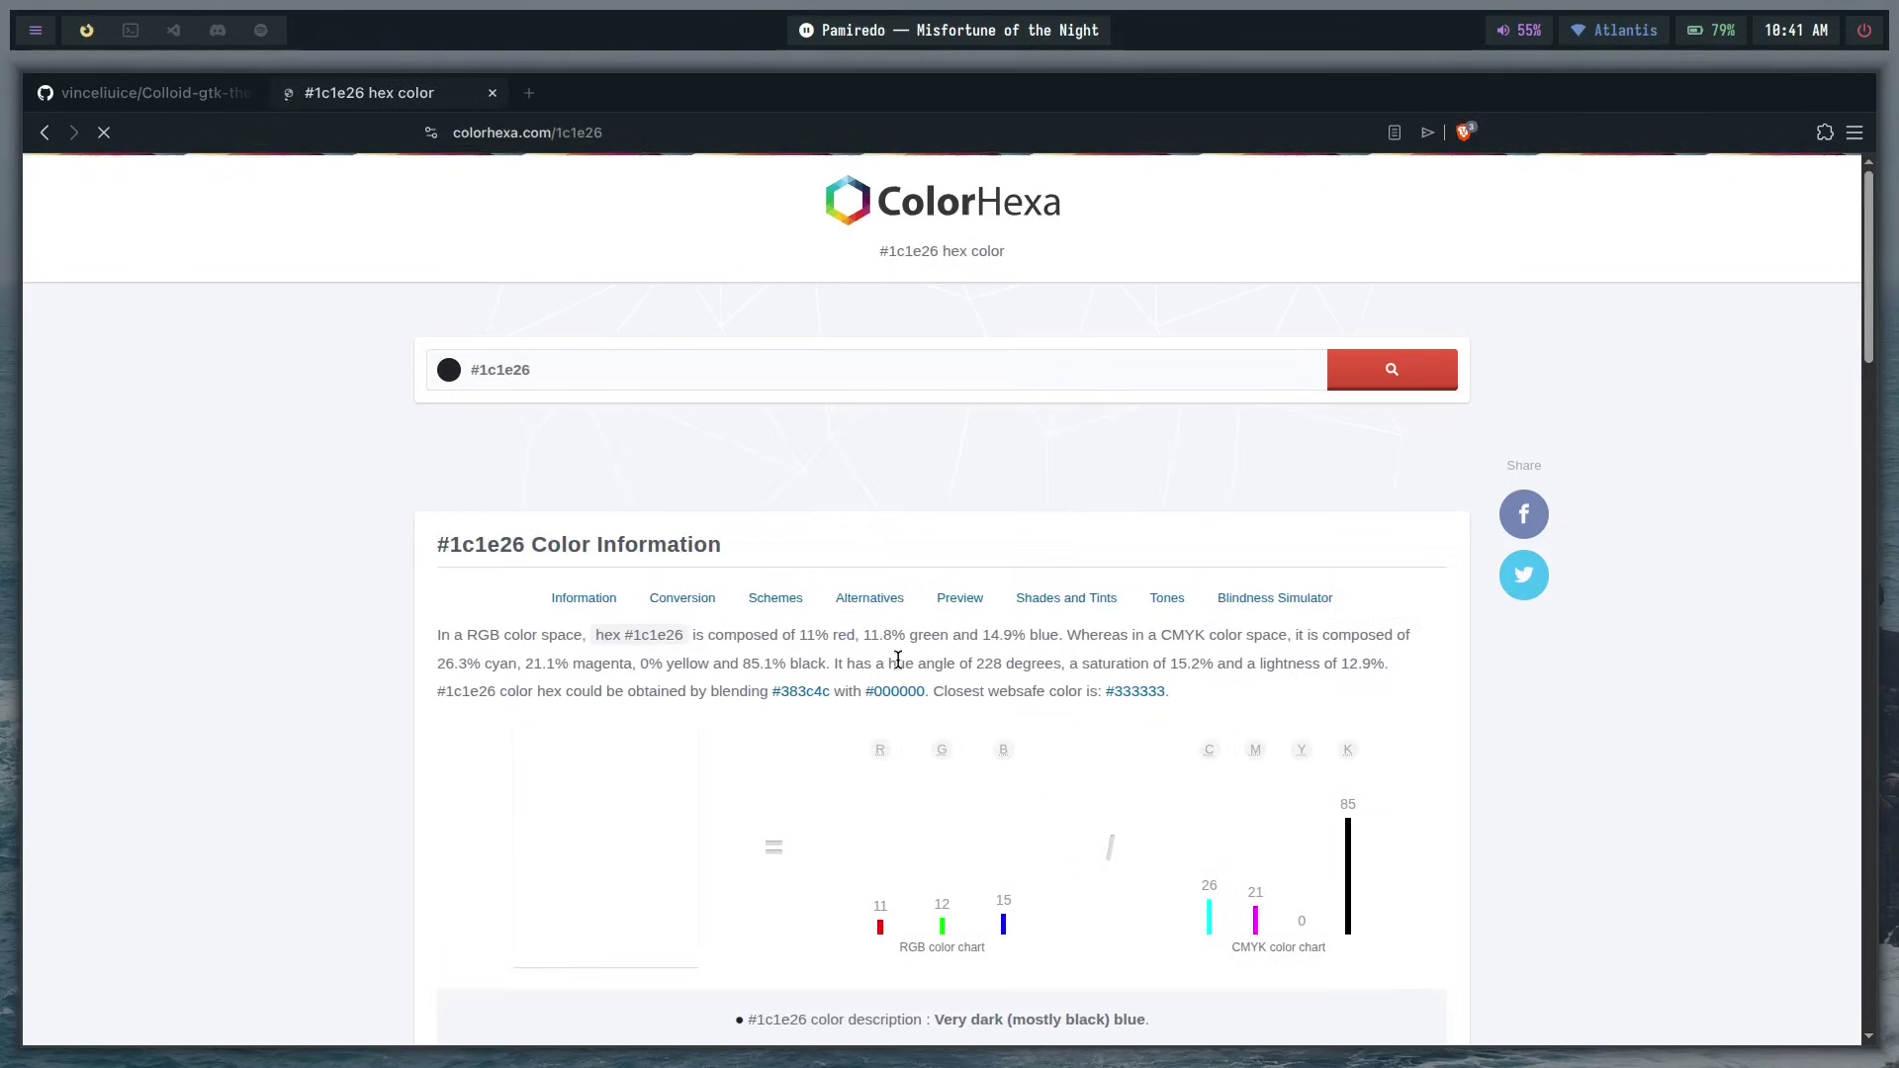
key(ctrl+plus)
- Scroll through the #1c1e26 conversion tables, shades and tints, then return to the Neovim editors
scroll(440, 649, down, 10)
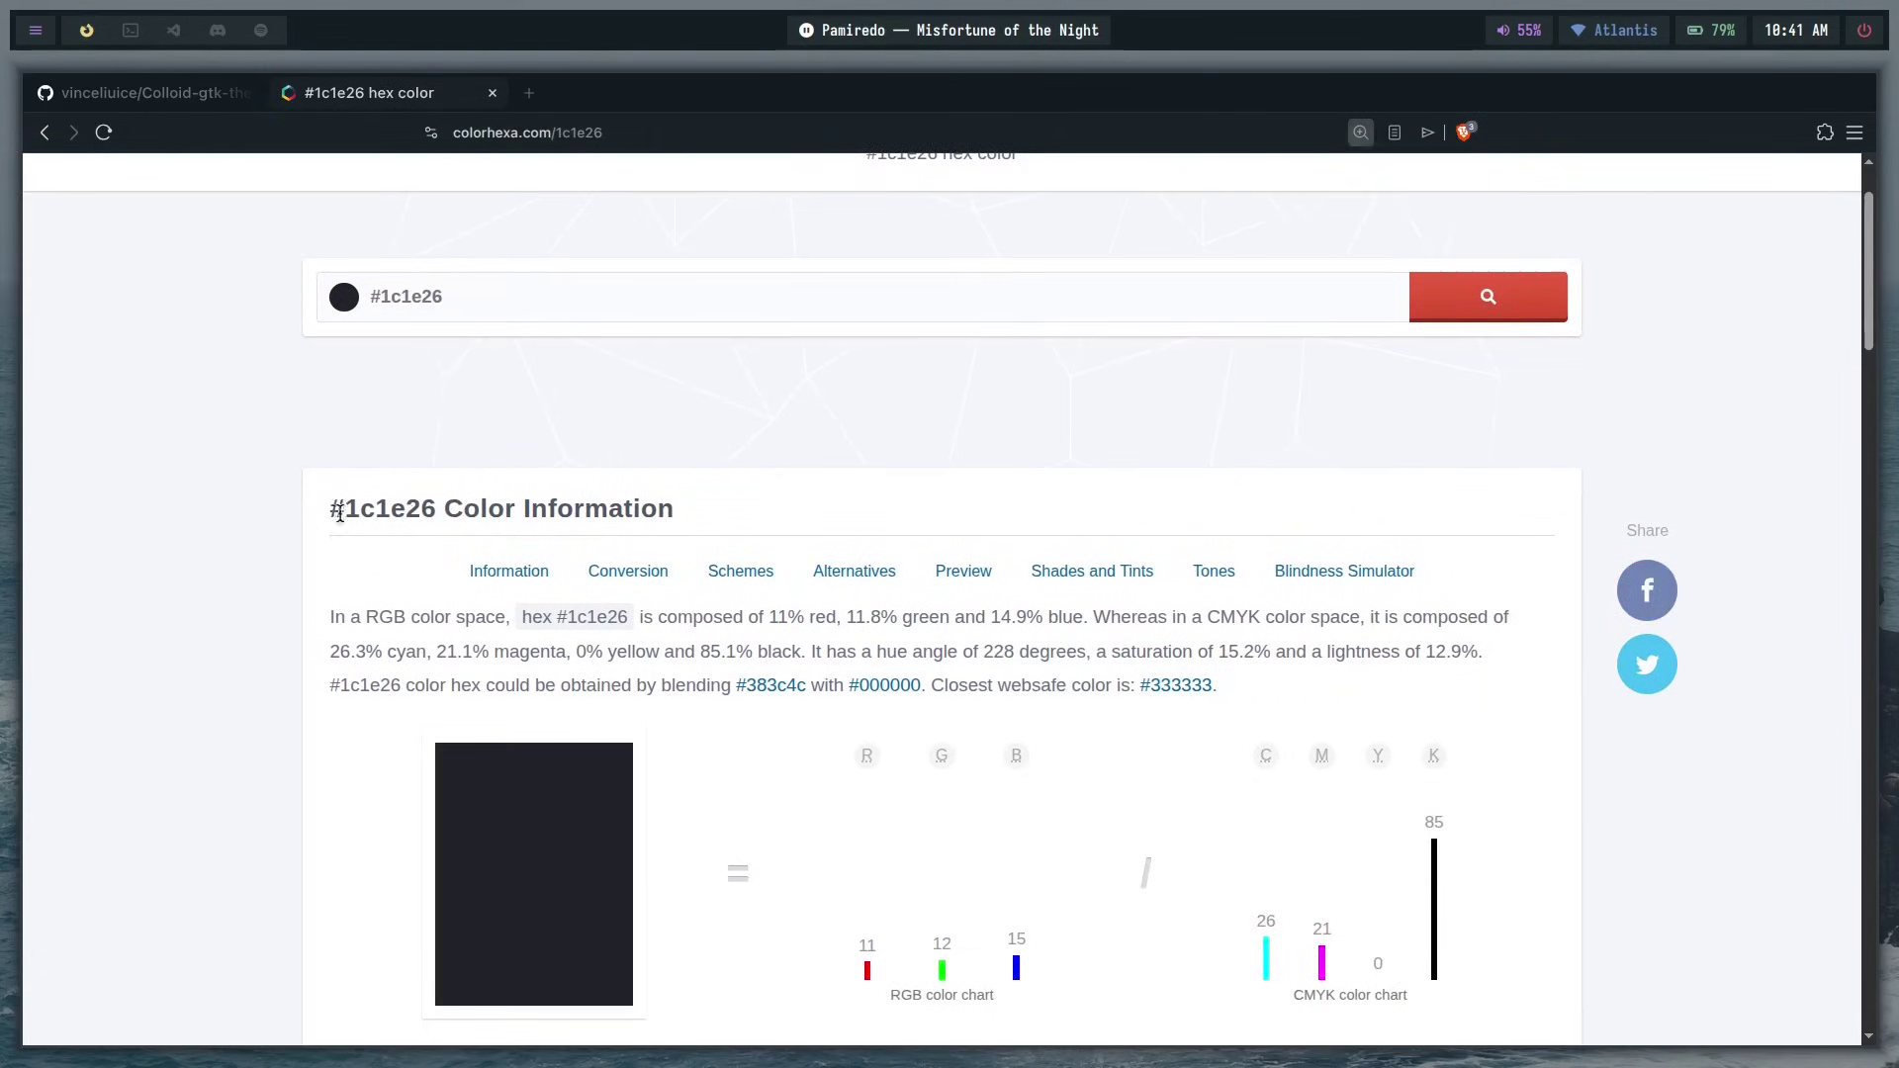
scroll(806, 581, up, 6)
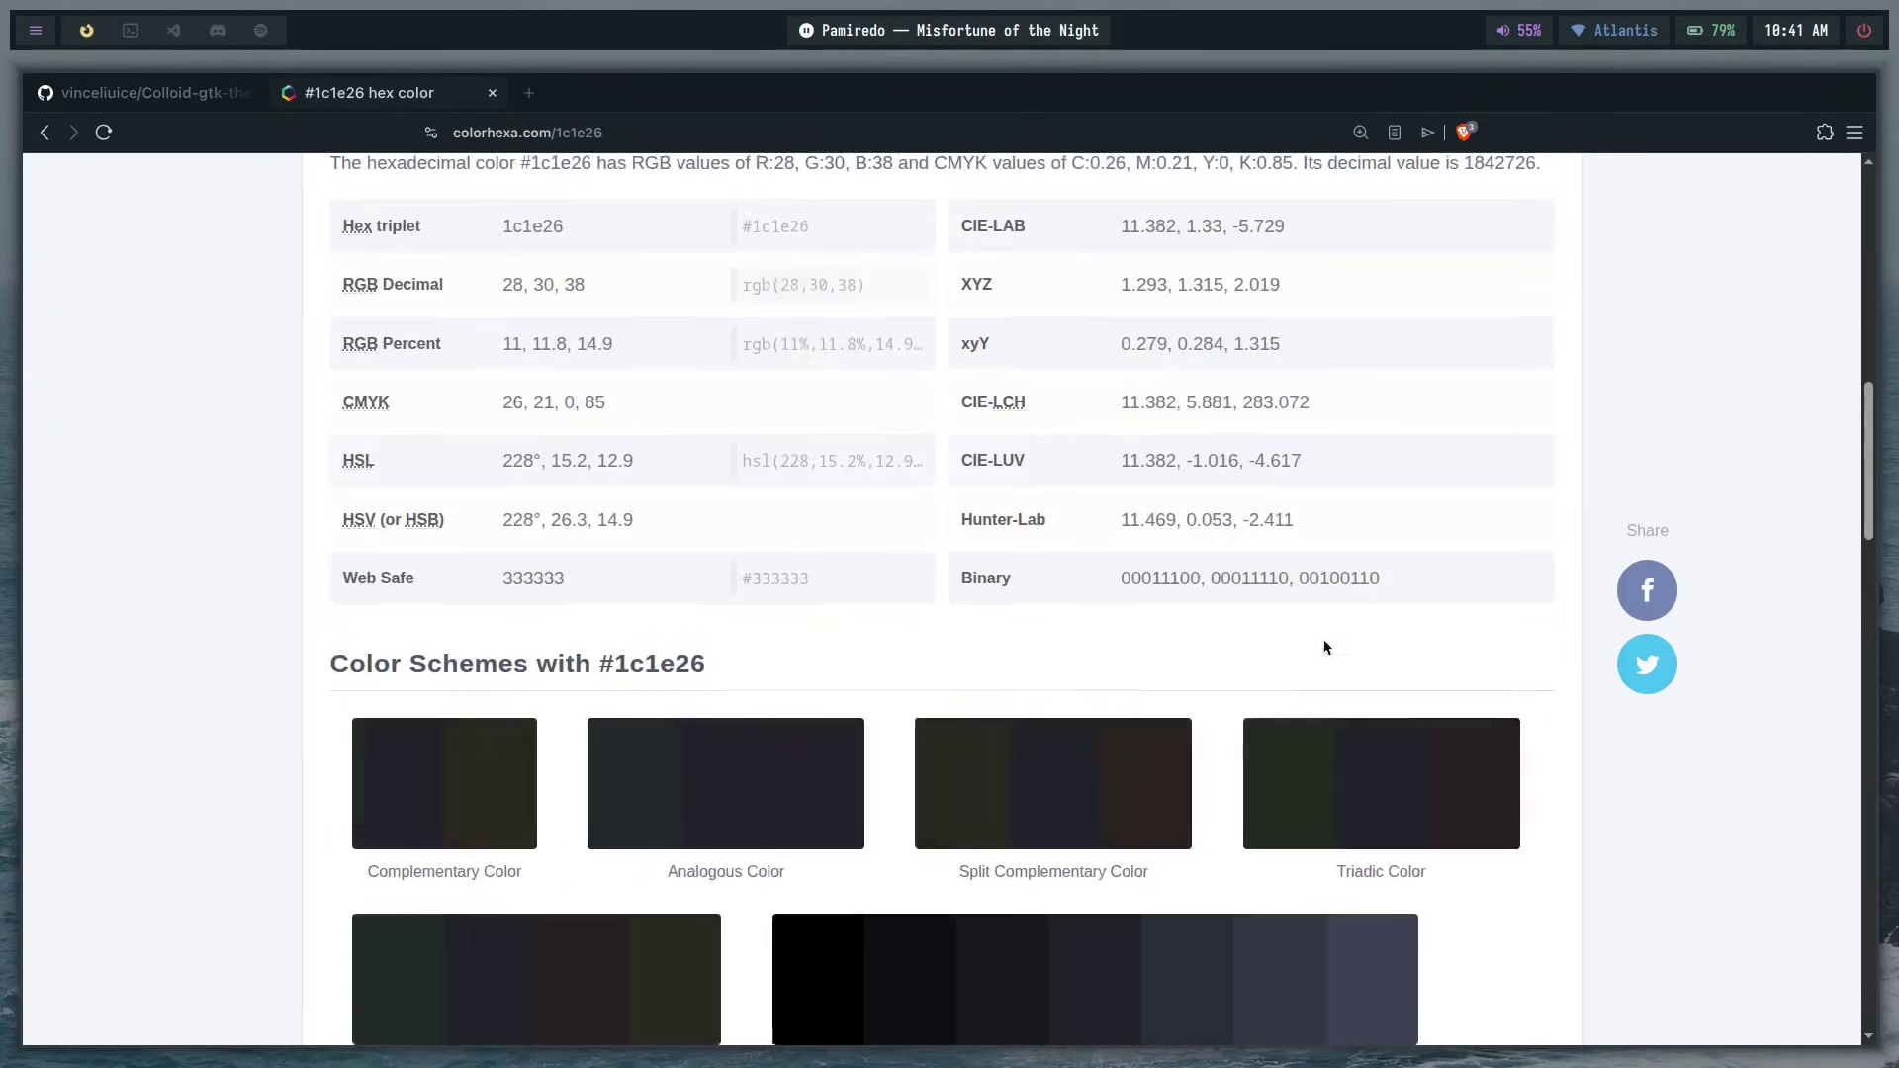
scroll(924, 649, down, 2)
drag(1416, 833, 338, 455)
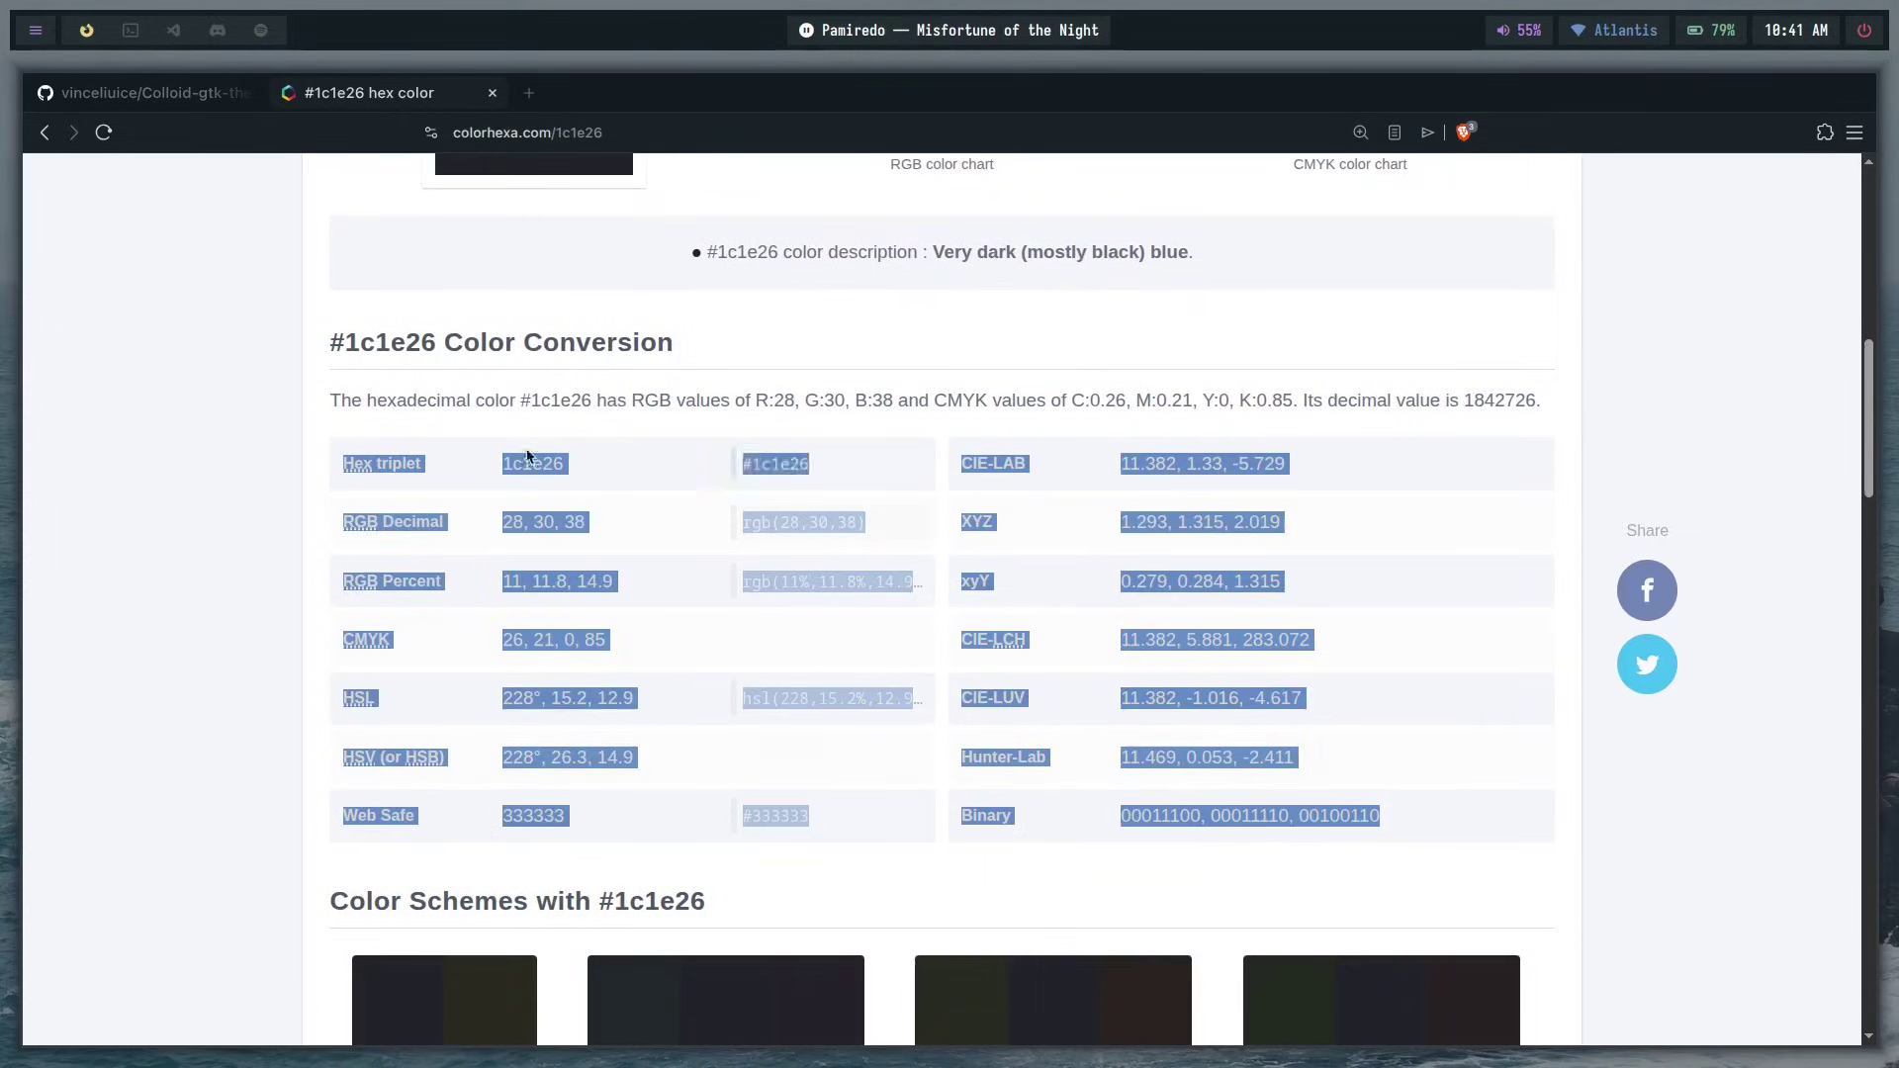
click(576, 573)
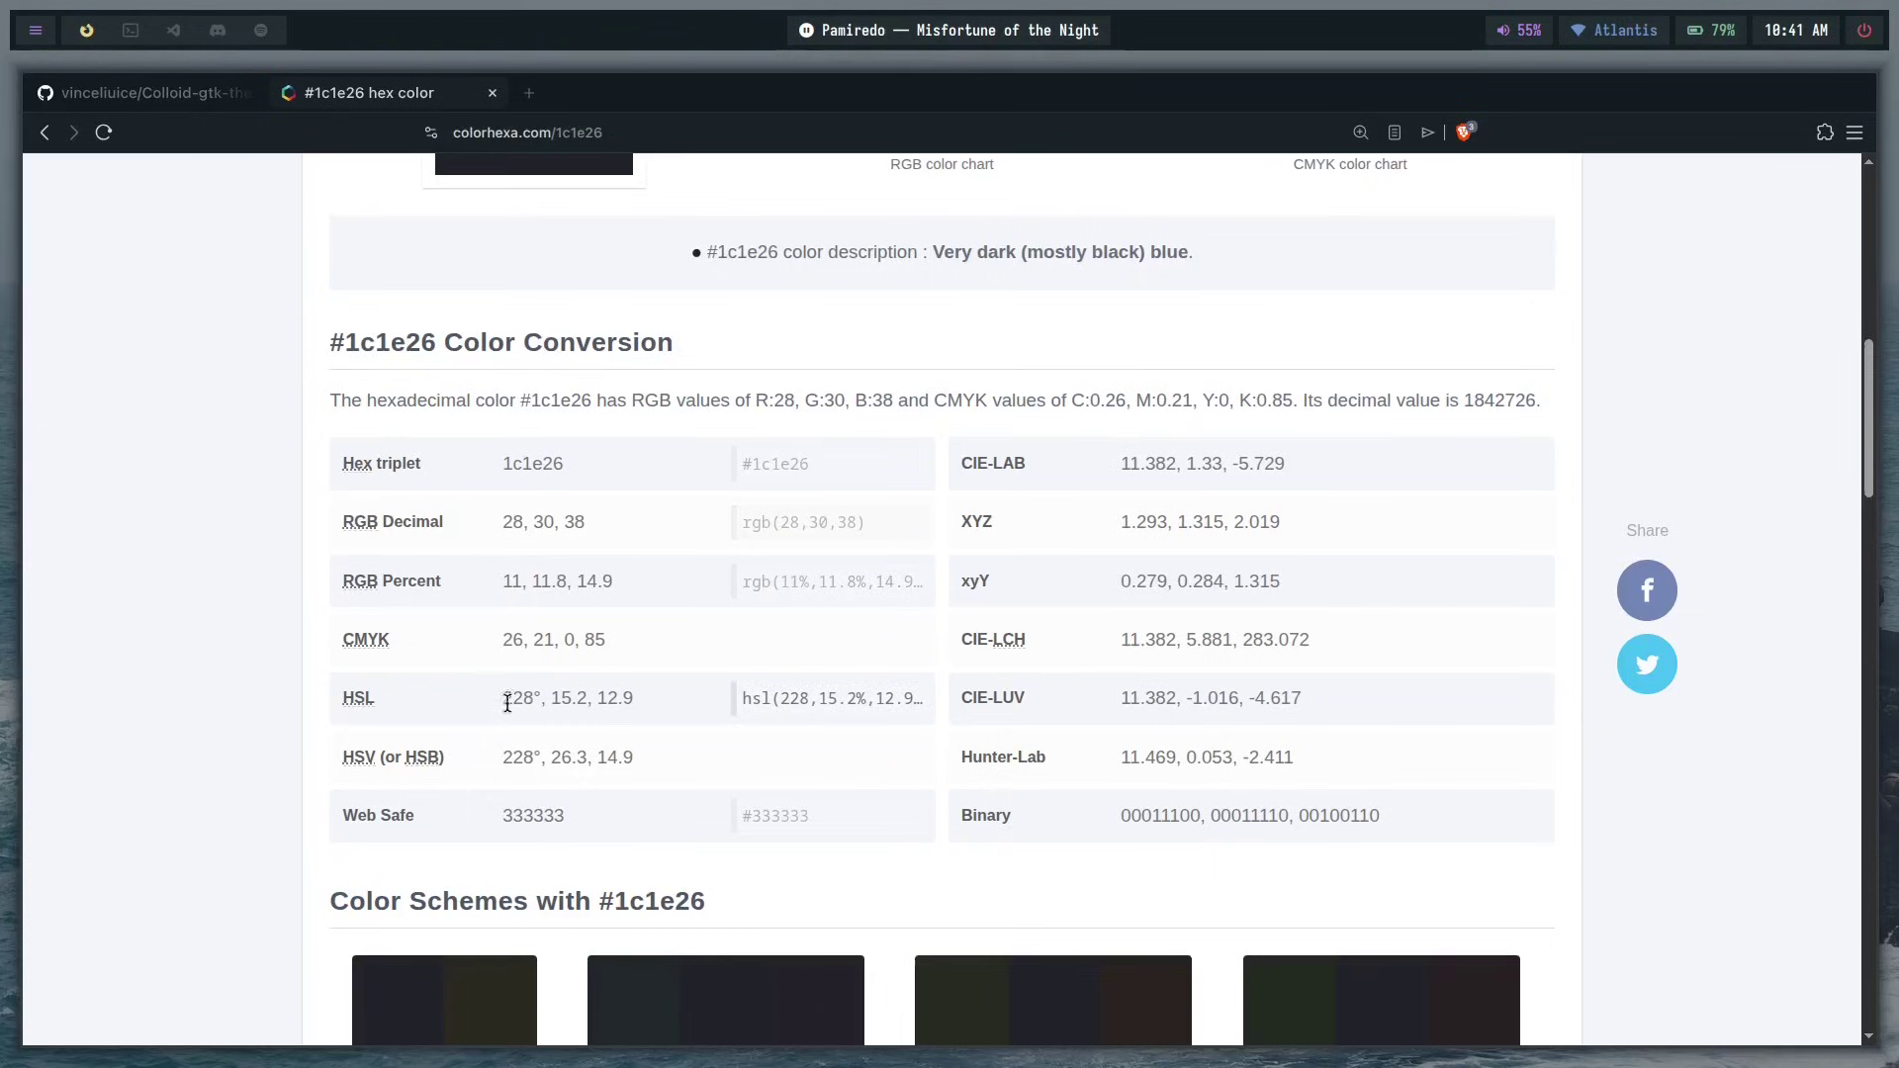
scroll(593, 633, down, 4)
scroll(653, 499, down, 20)
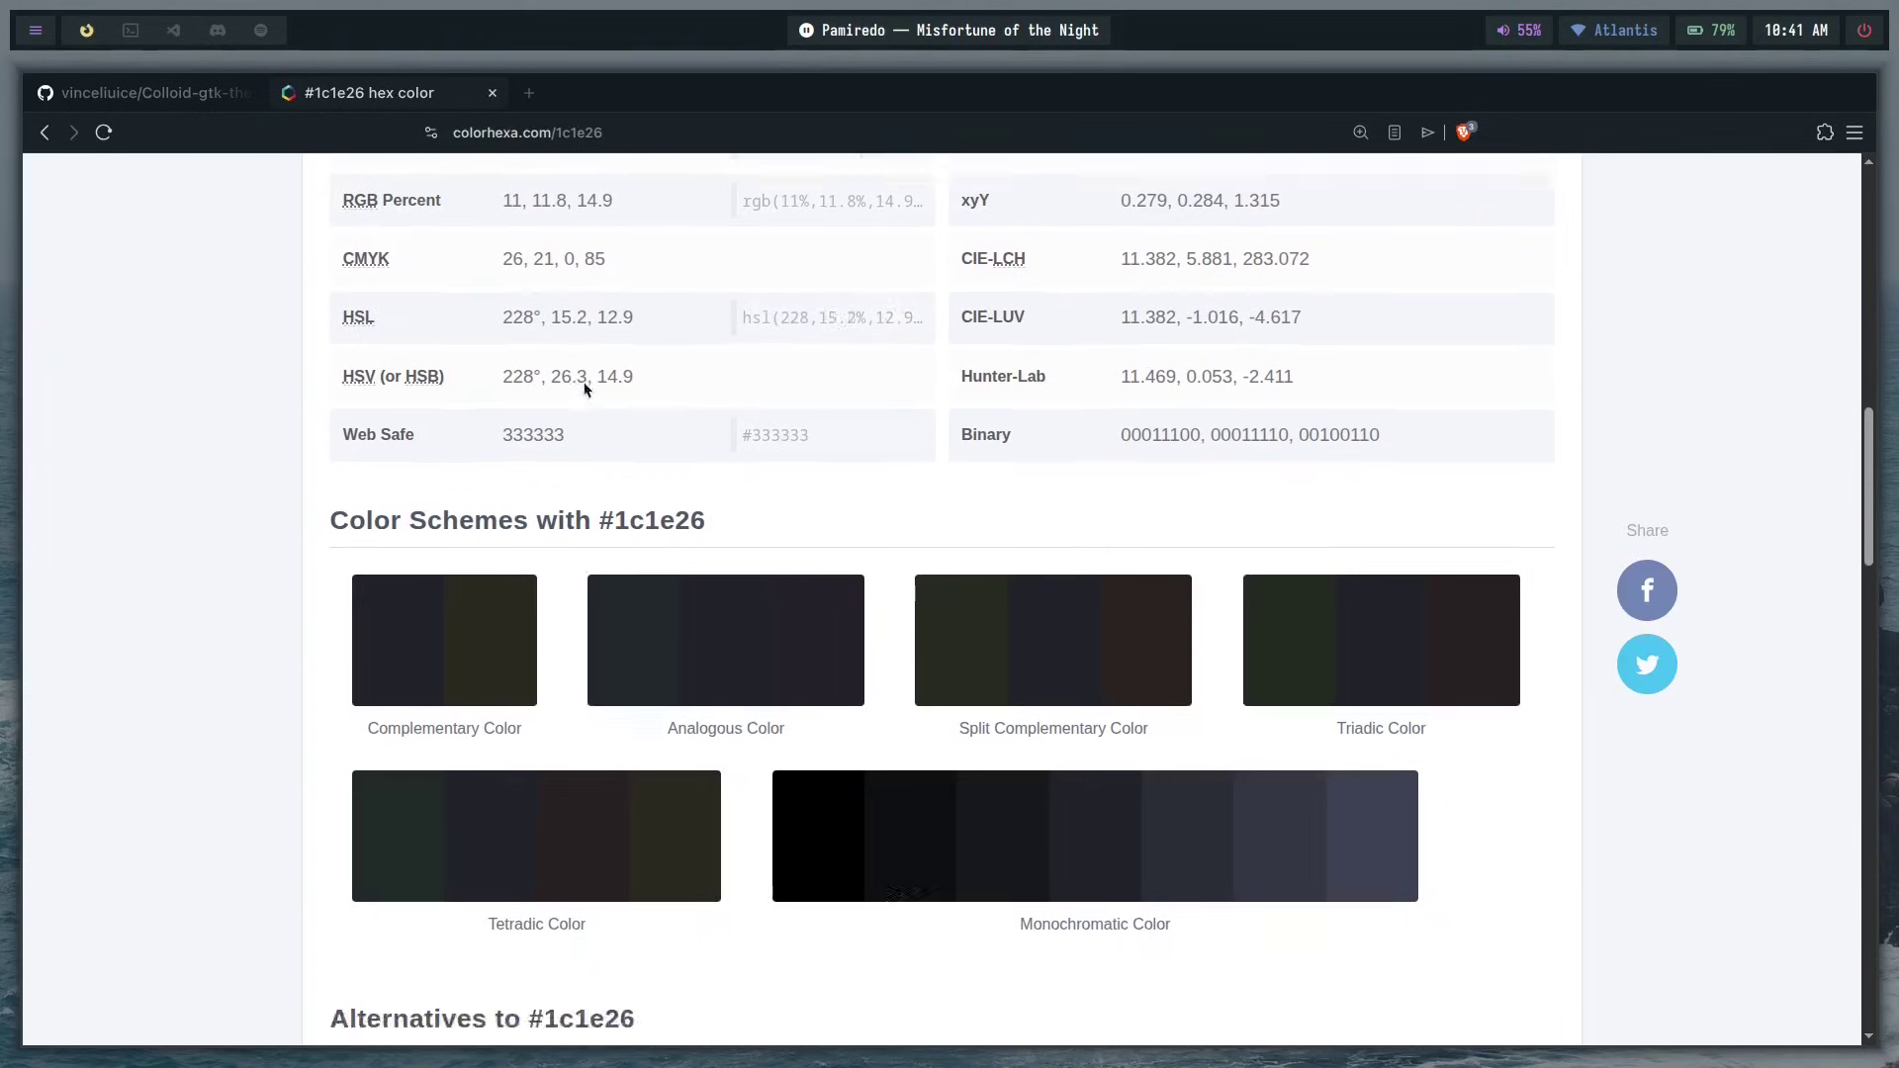
scroll(1057, 563, up, 4)
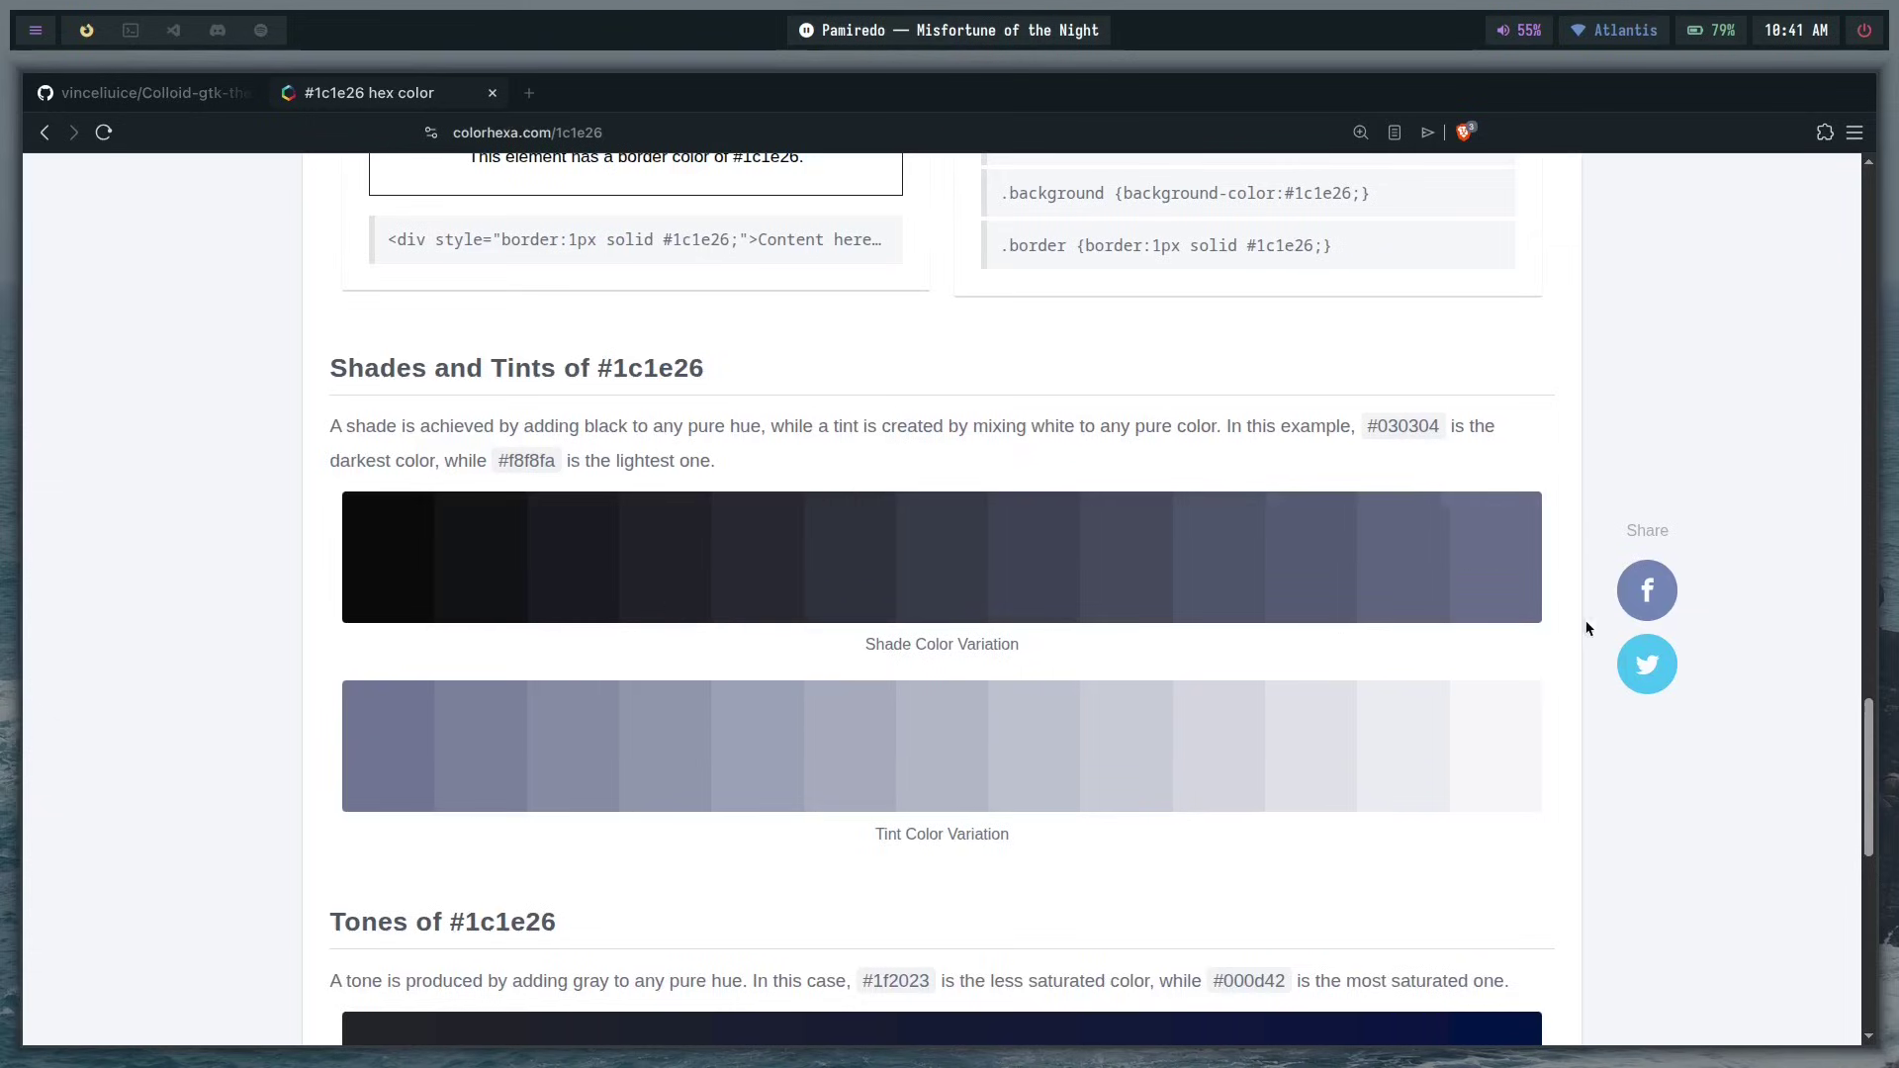
scroll(1123, 678, down, 1)
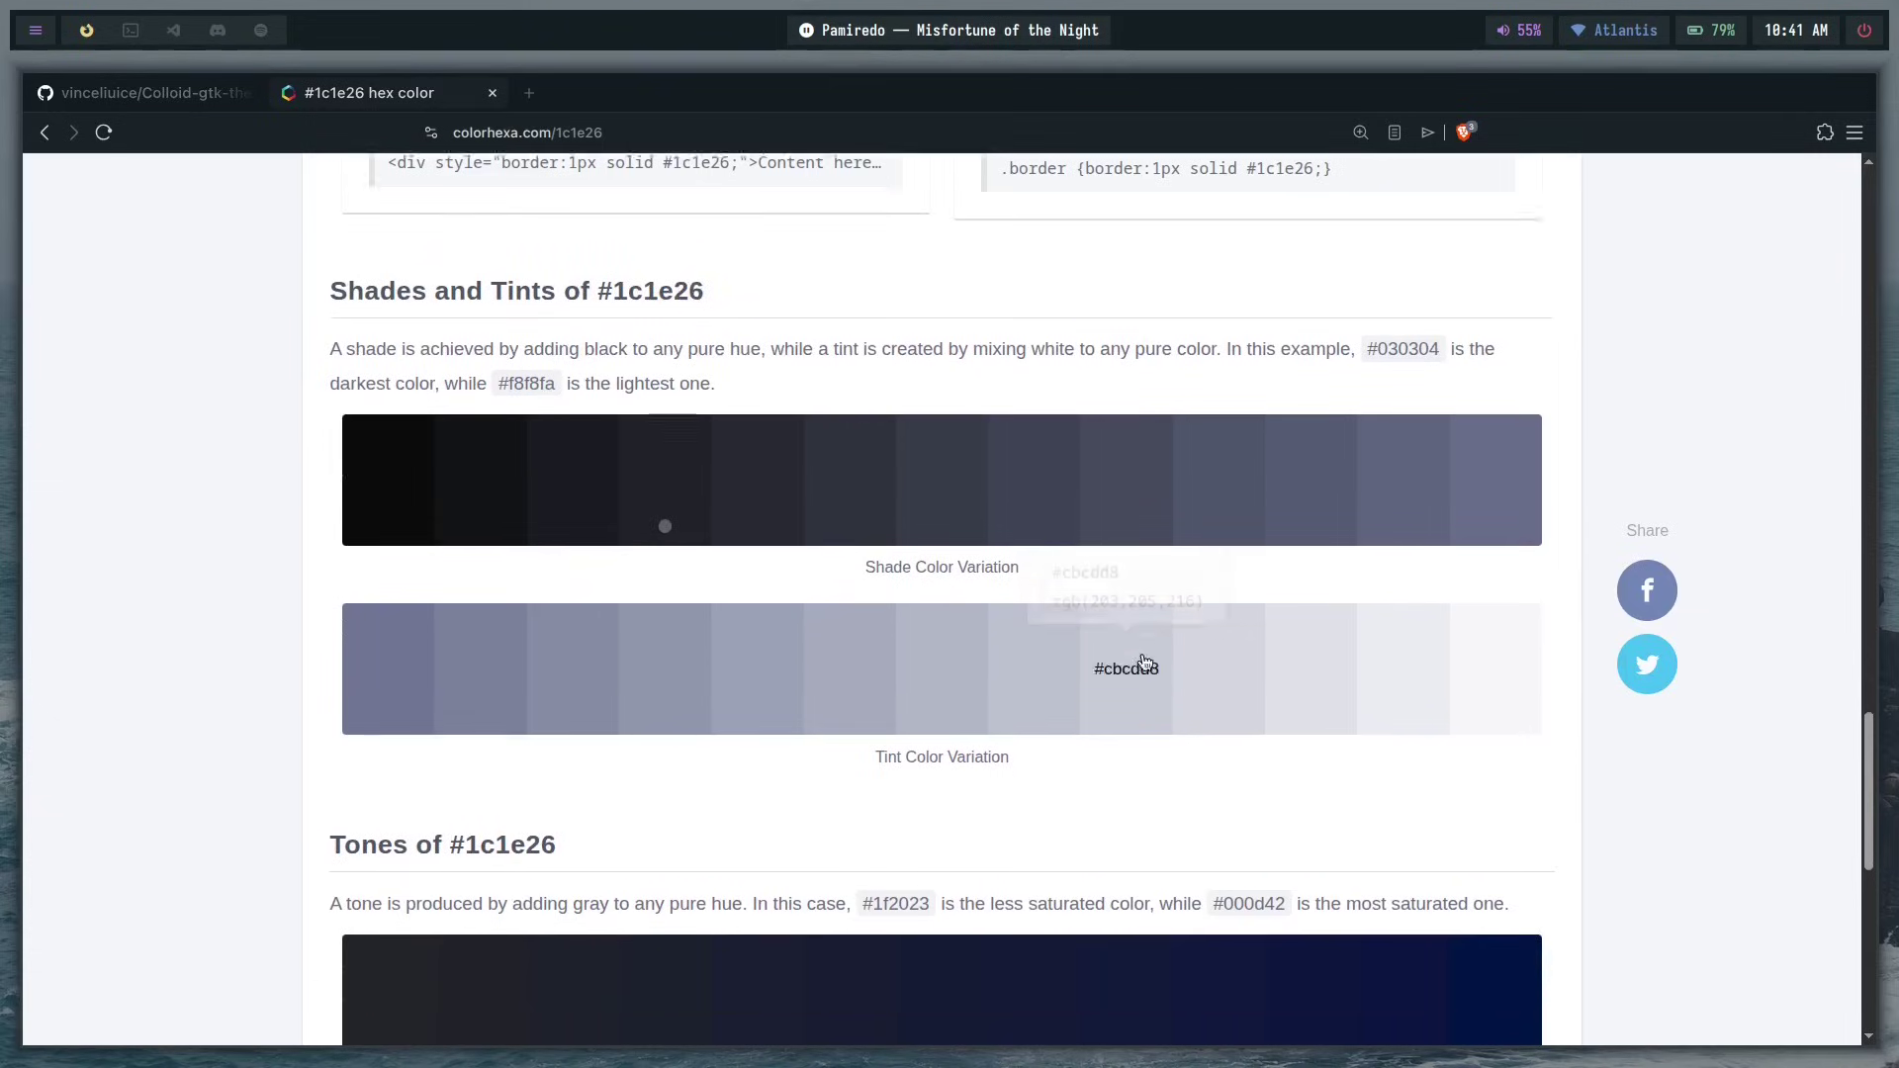
scroll(1286, 662, up, 1)
scroll(920, 643, down, 1)
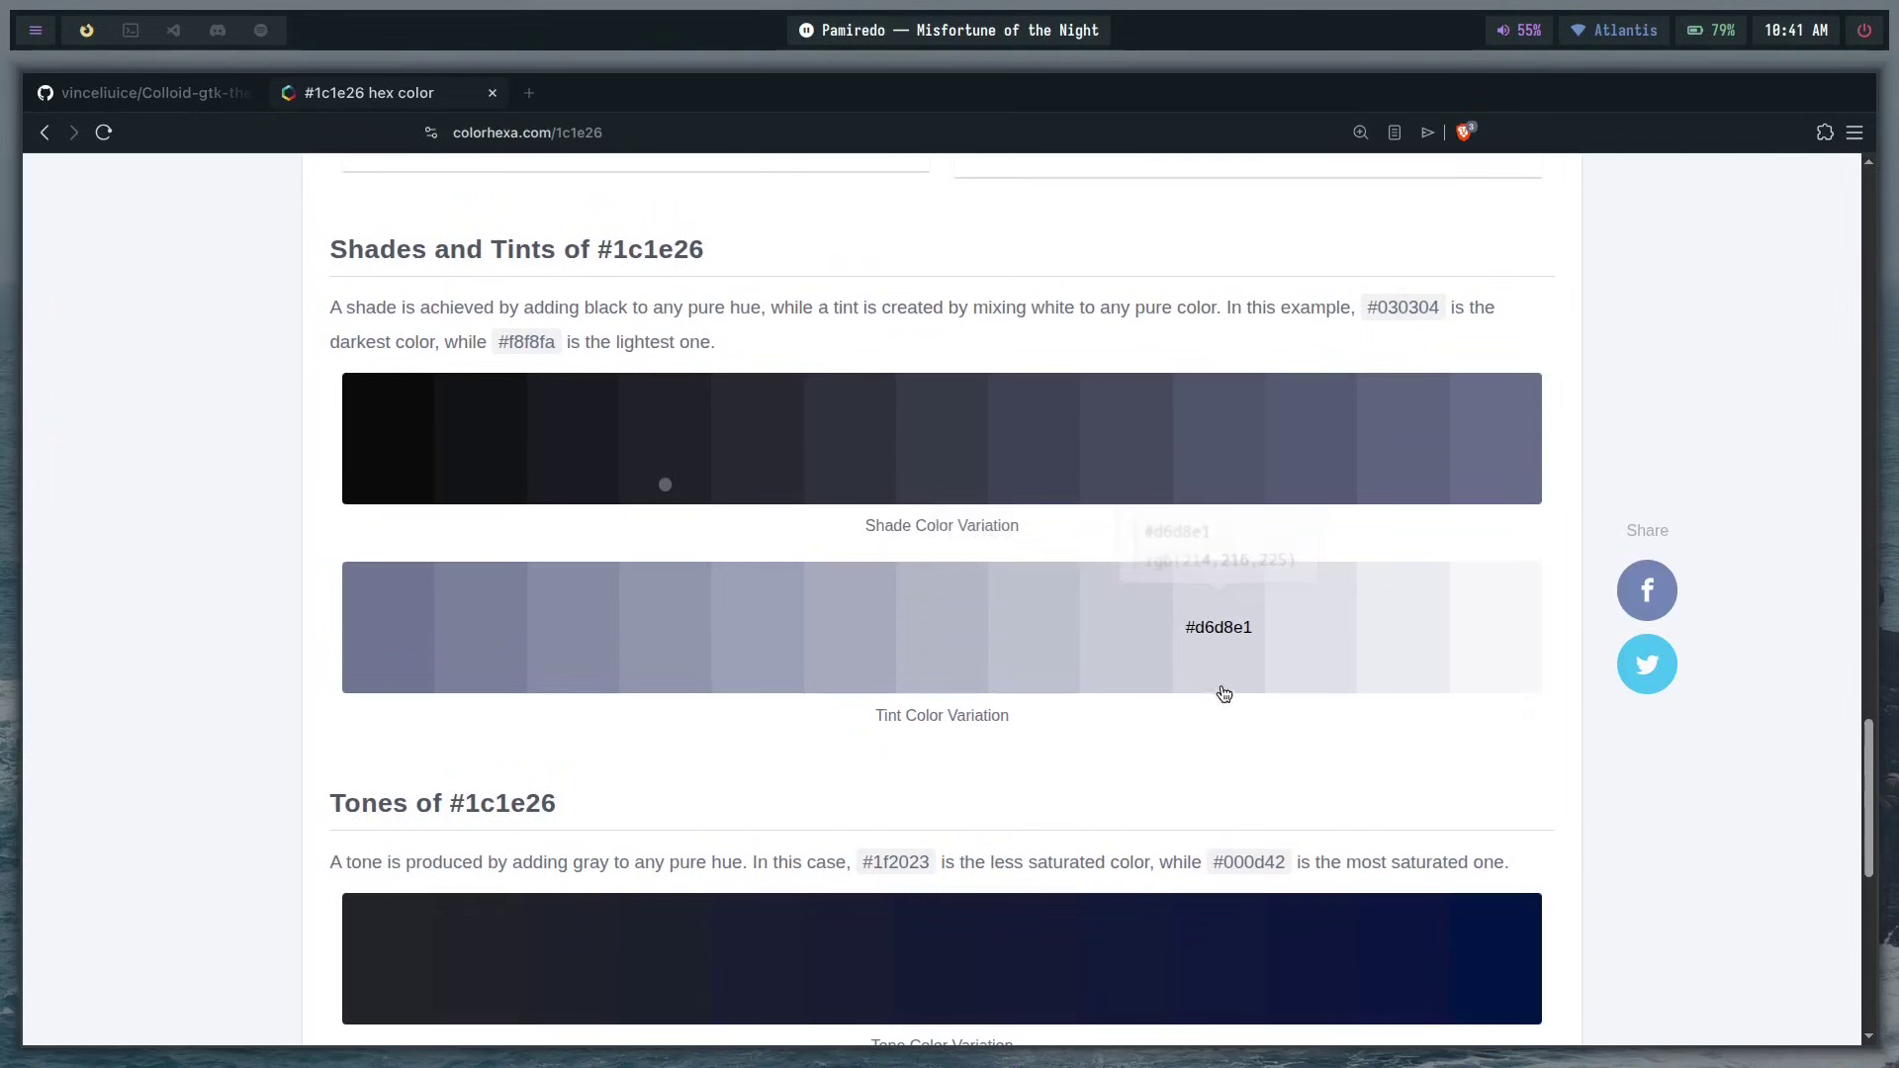
key(super+2)
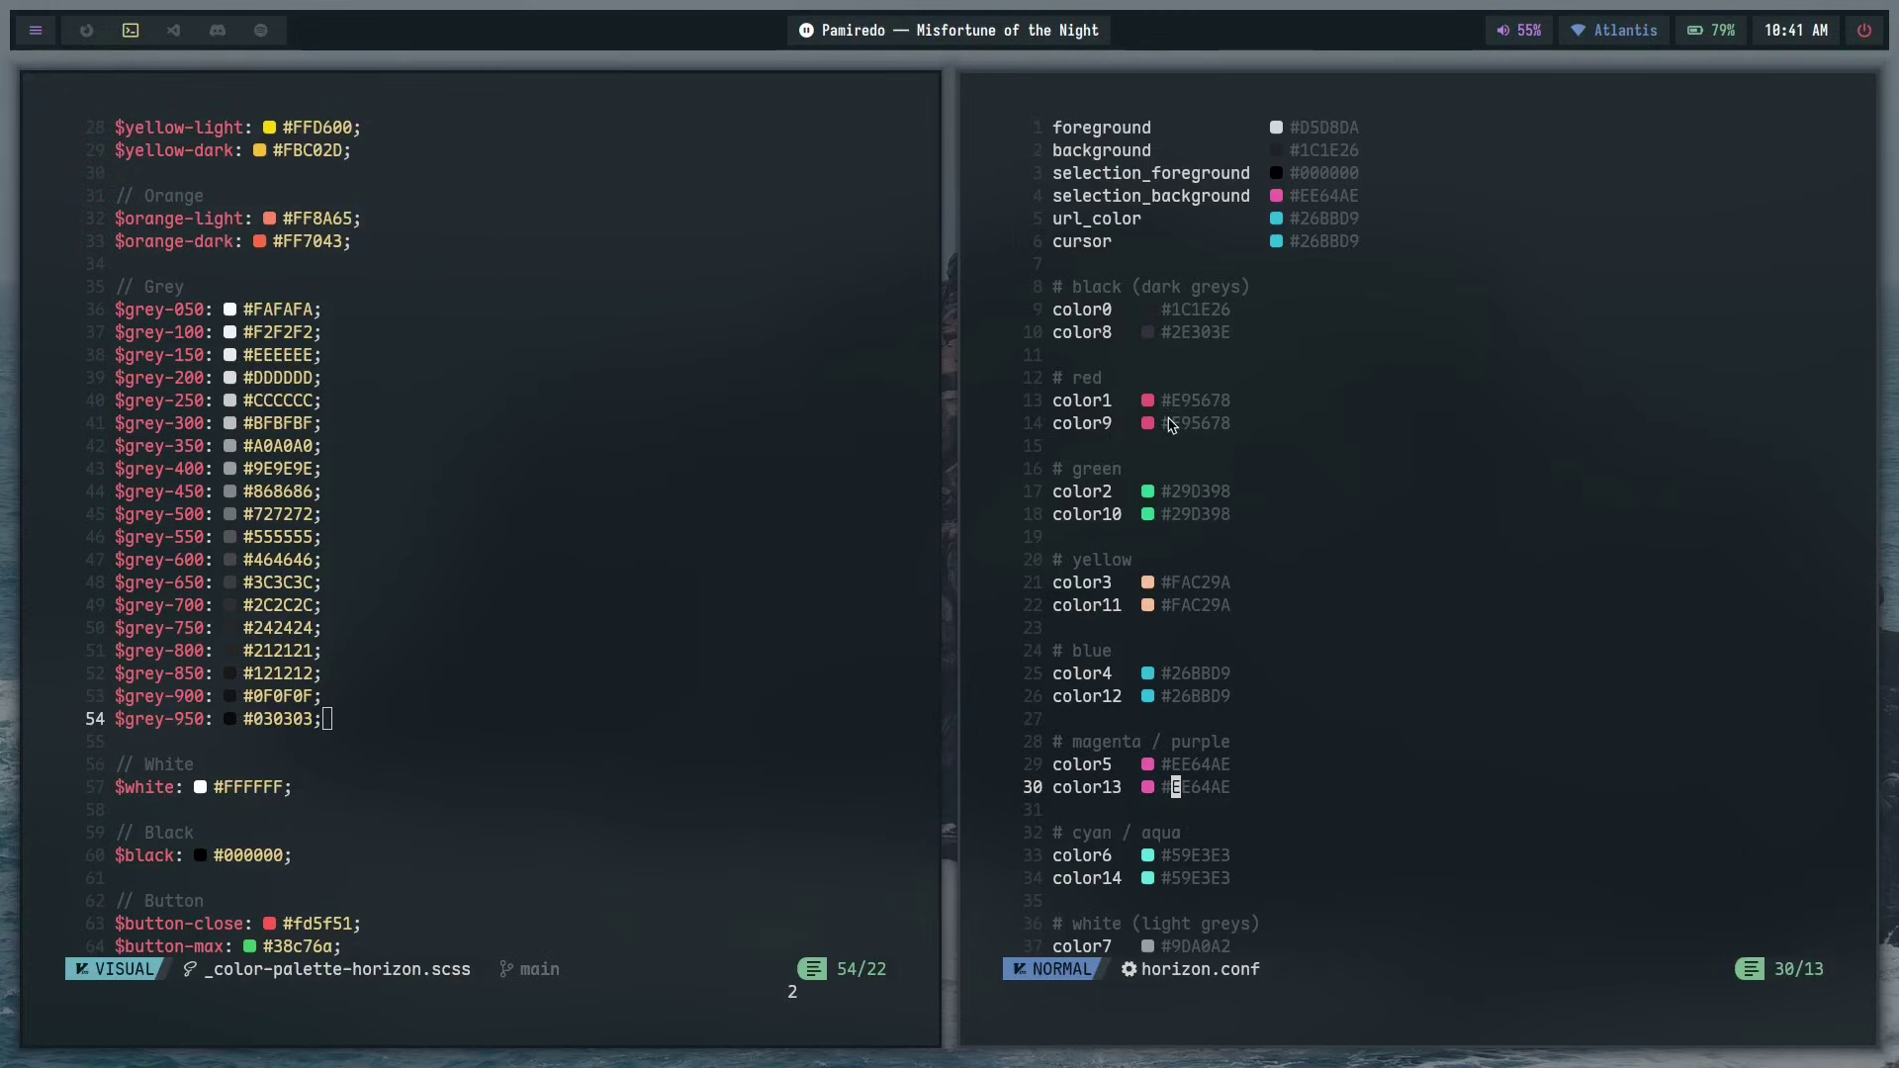
mouse_move(1242, 402)
mouse_down()
mouse_move(1151, 404)
mouse_move(1275, 411)
mouse_up()
click(1218, 402)
click(1236, 399)
click(1275, 411)
key(super+1)
scroll(920, 683, down, 1)
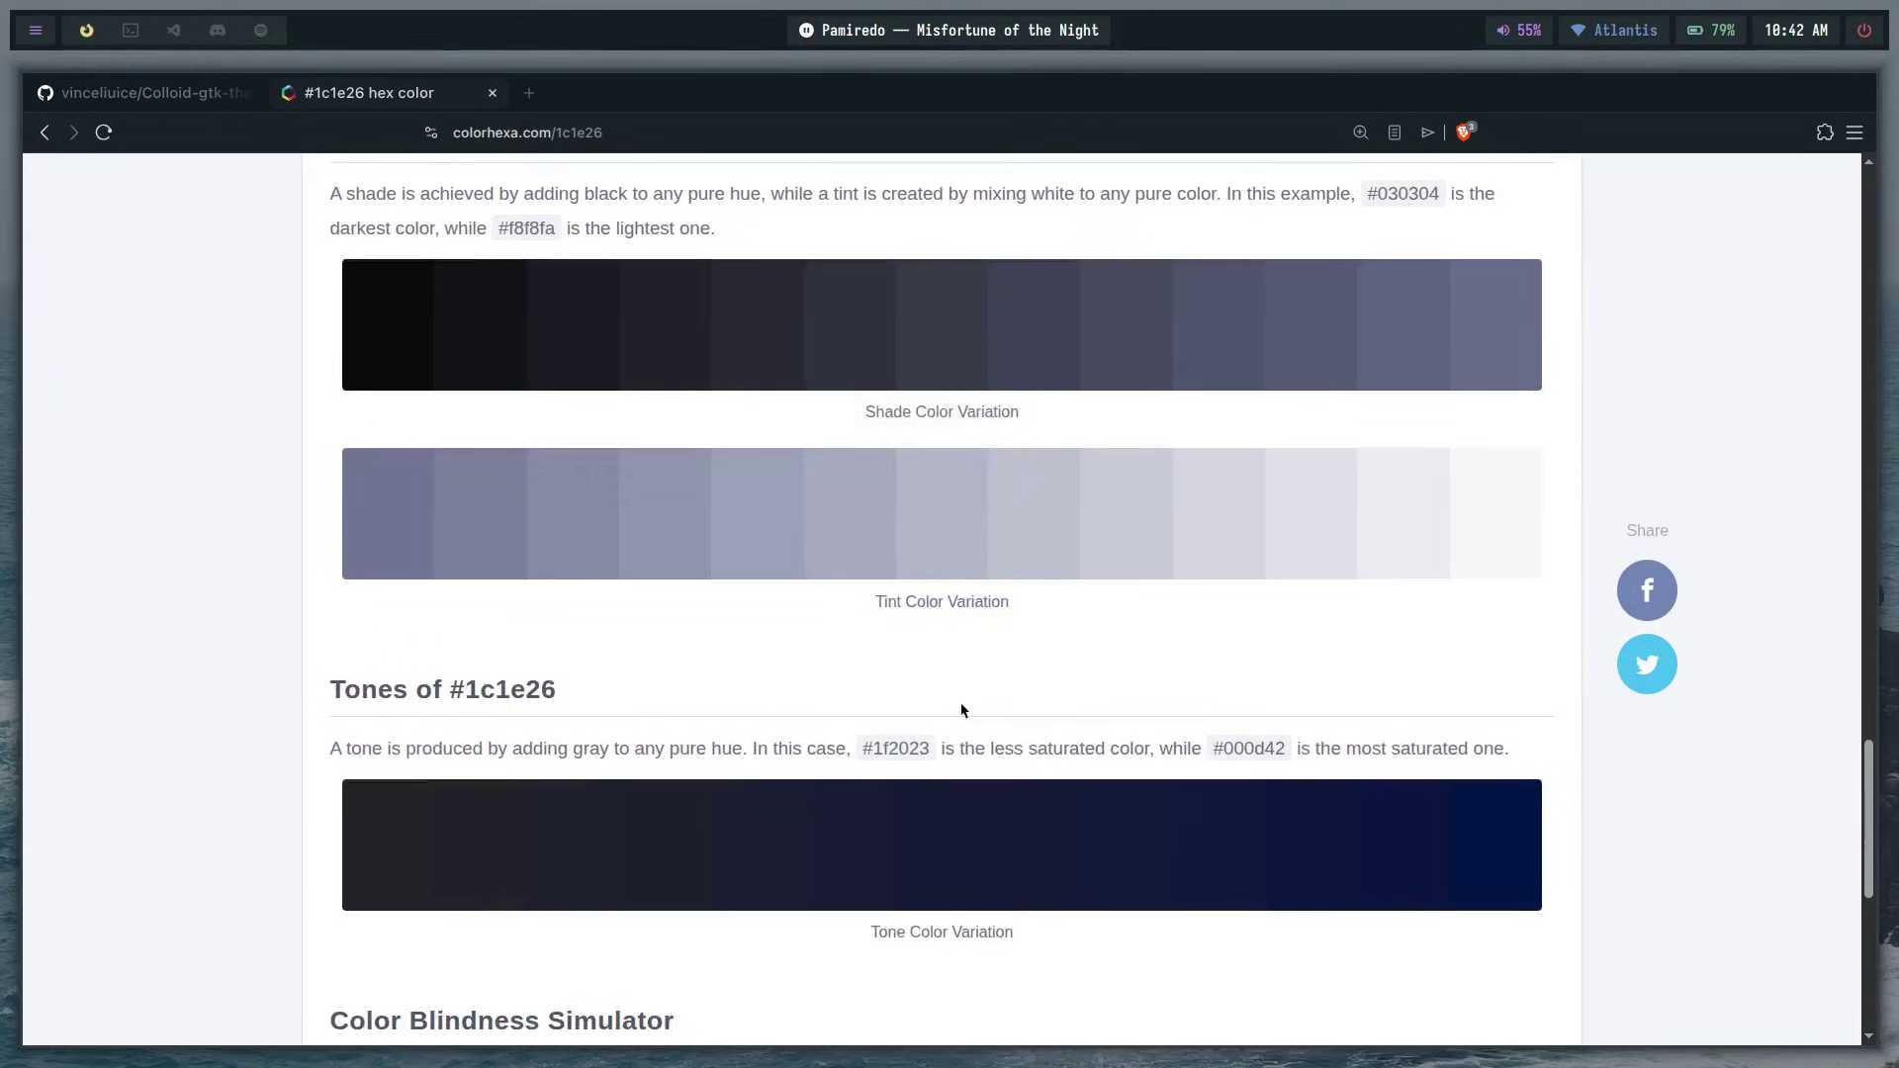
scroll(962, 711, up, 2)
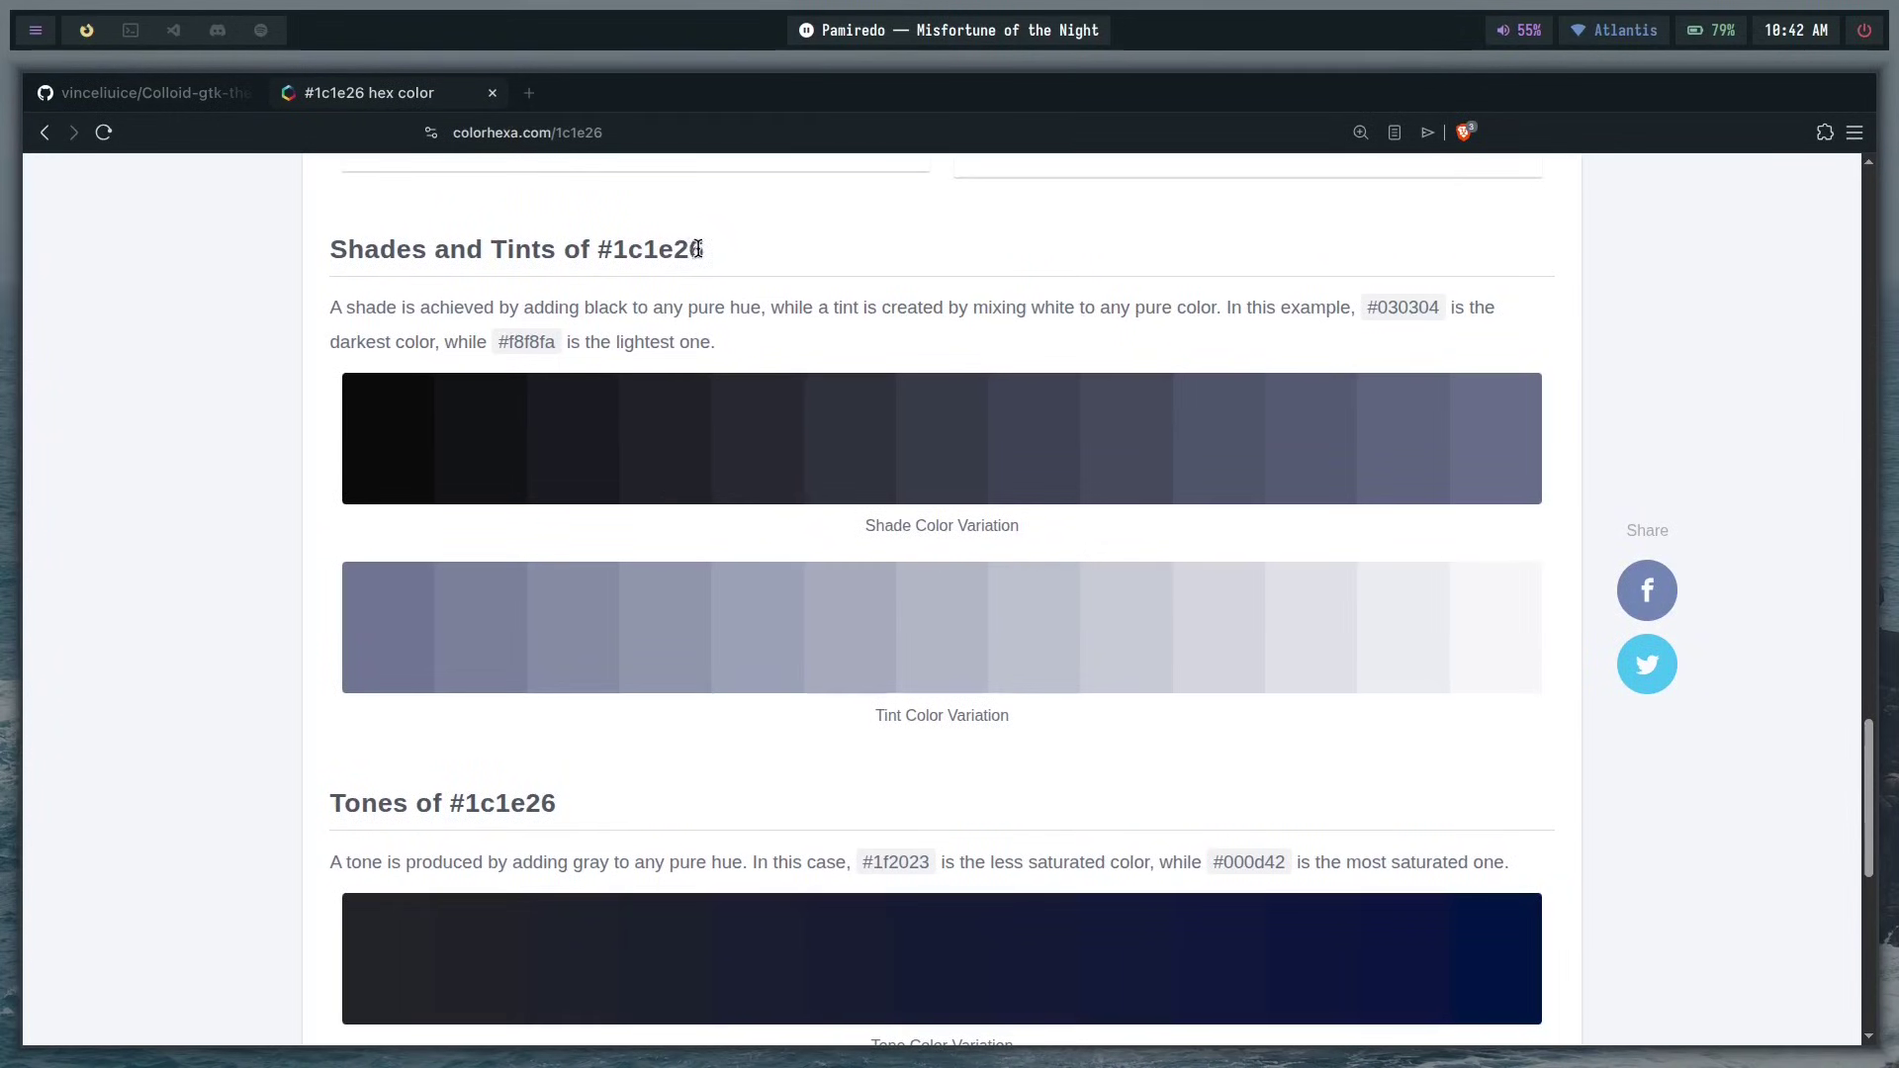
key(super+2)
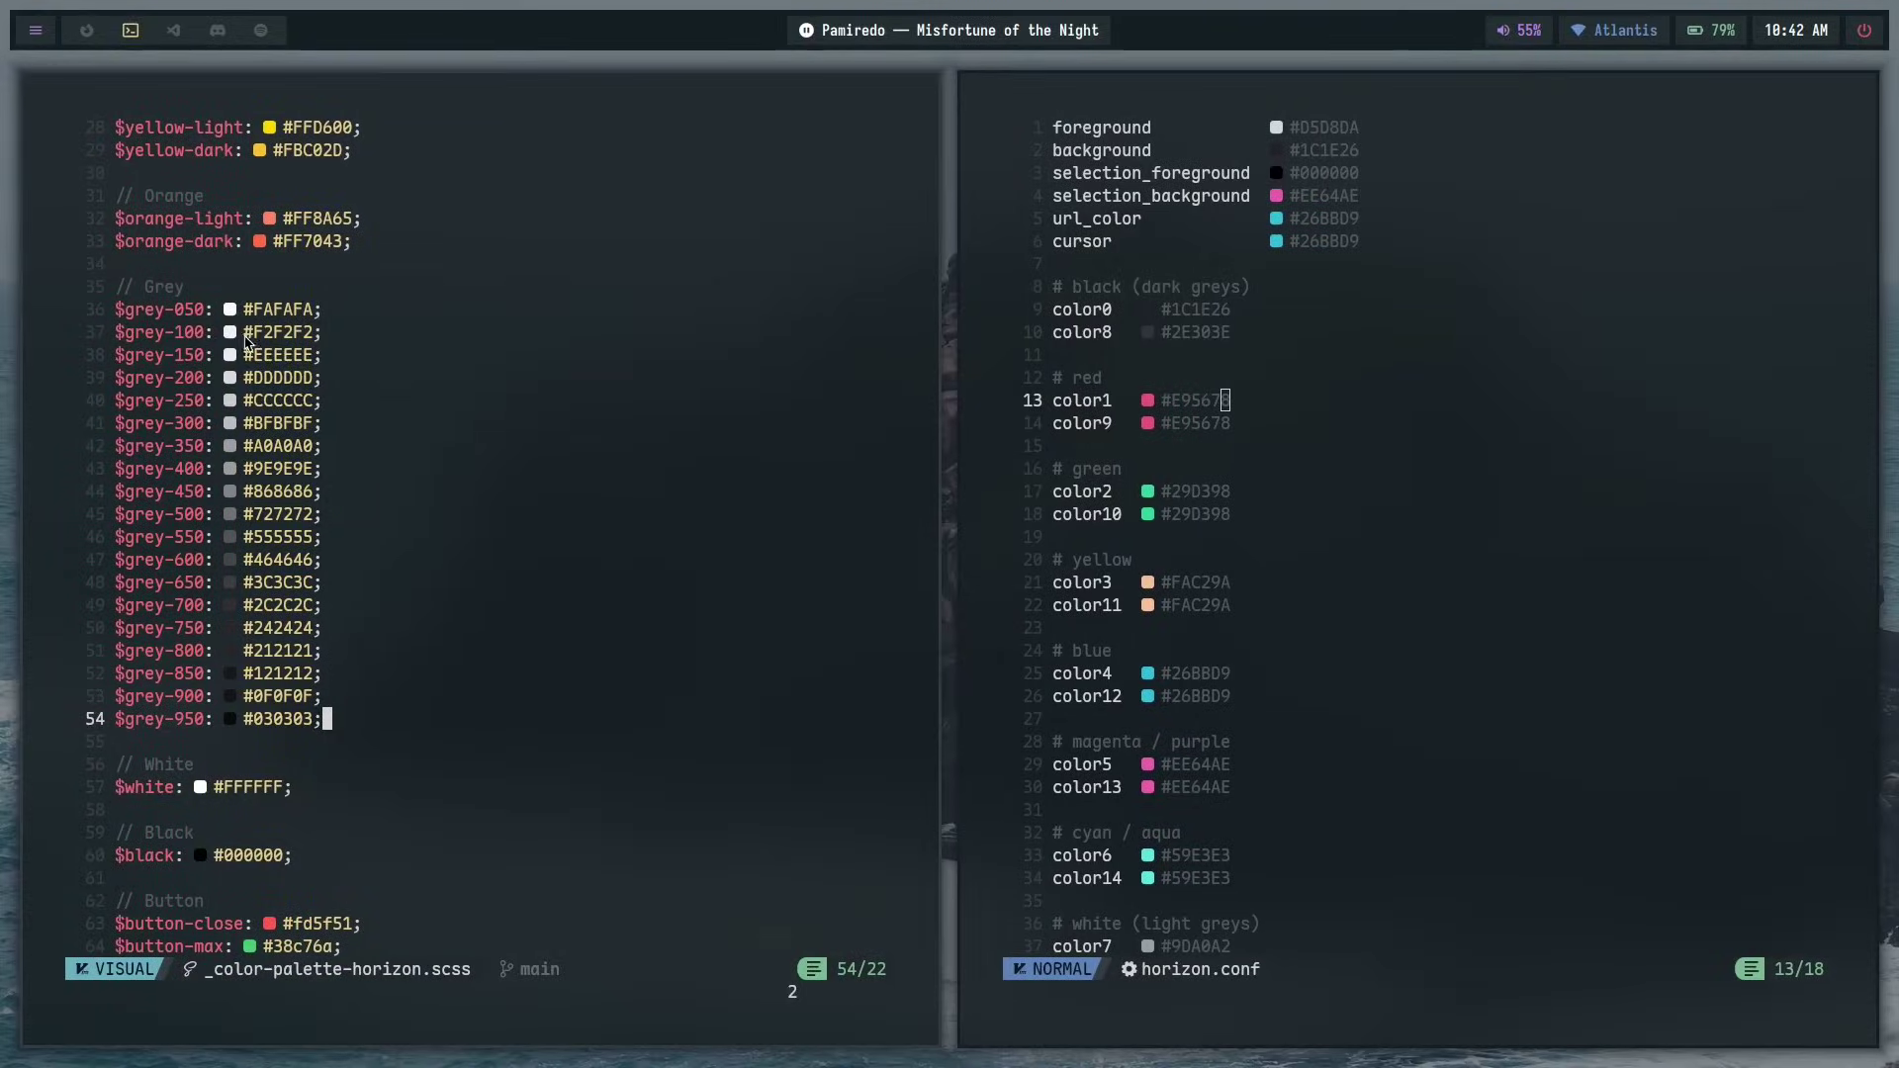
key(super+1)
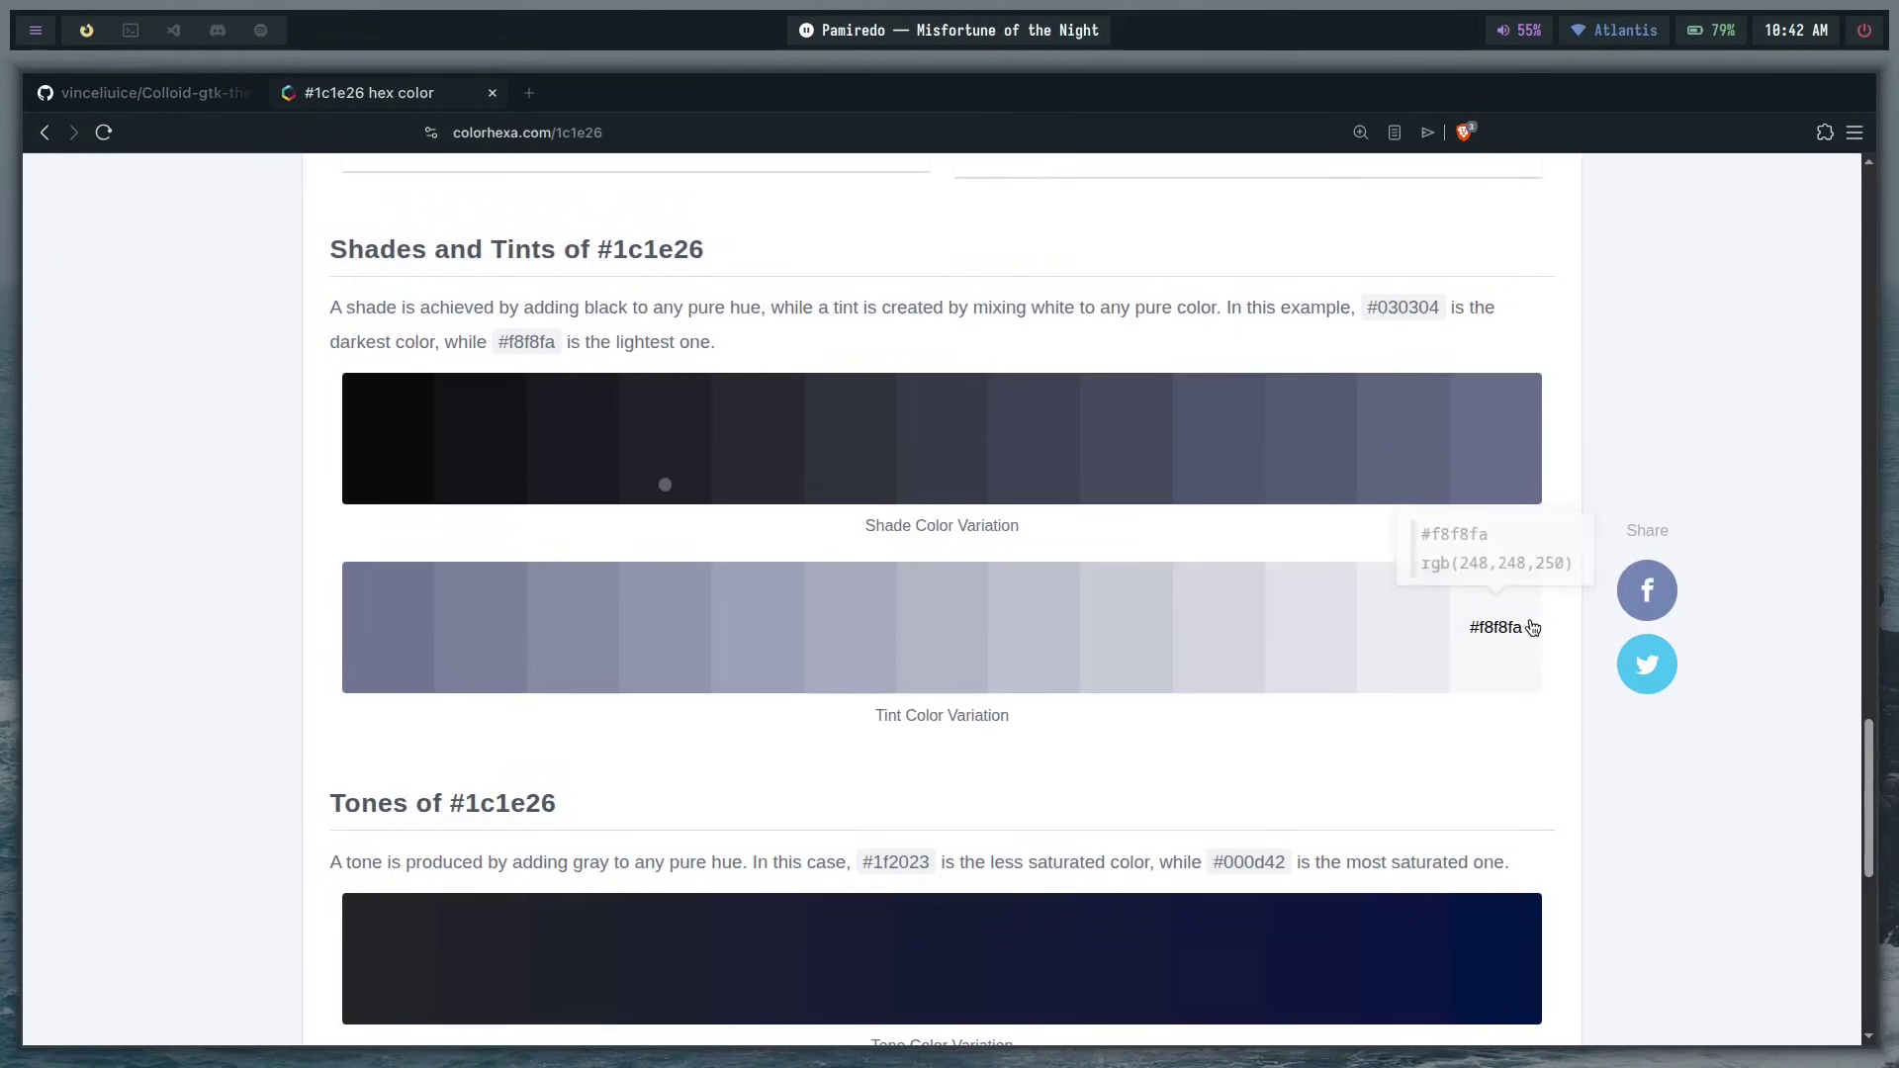
mouse_move(1414, 644)
key(super+2)
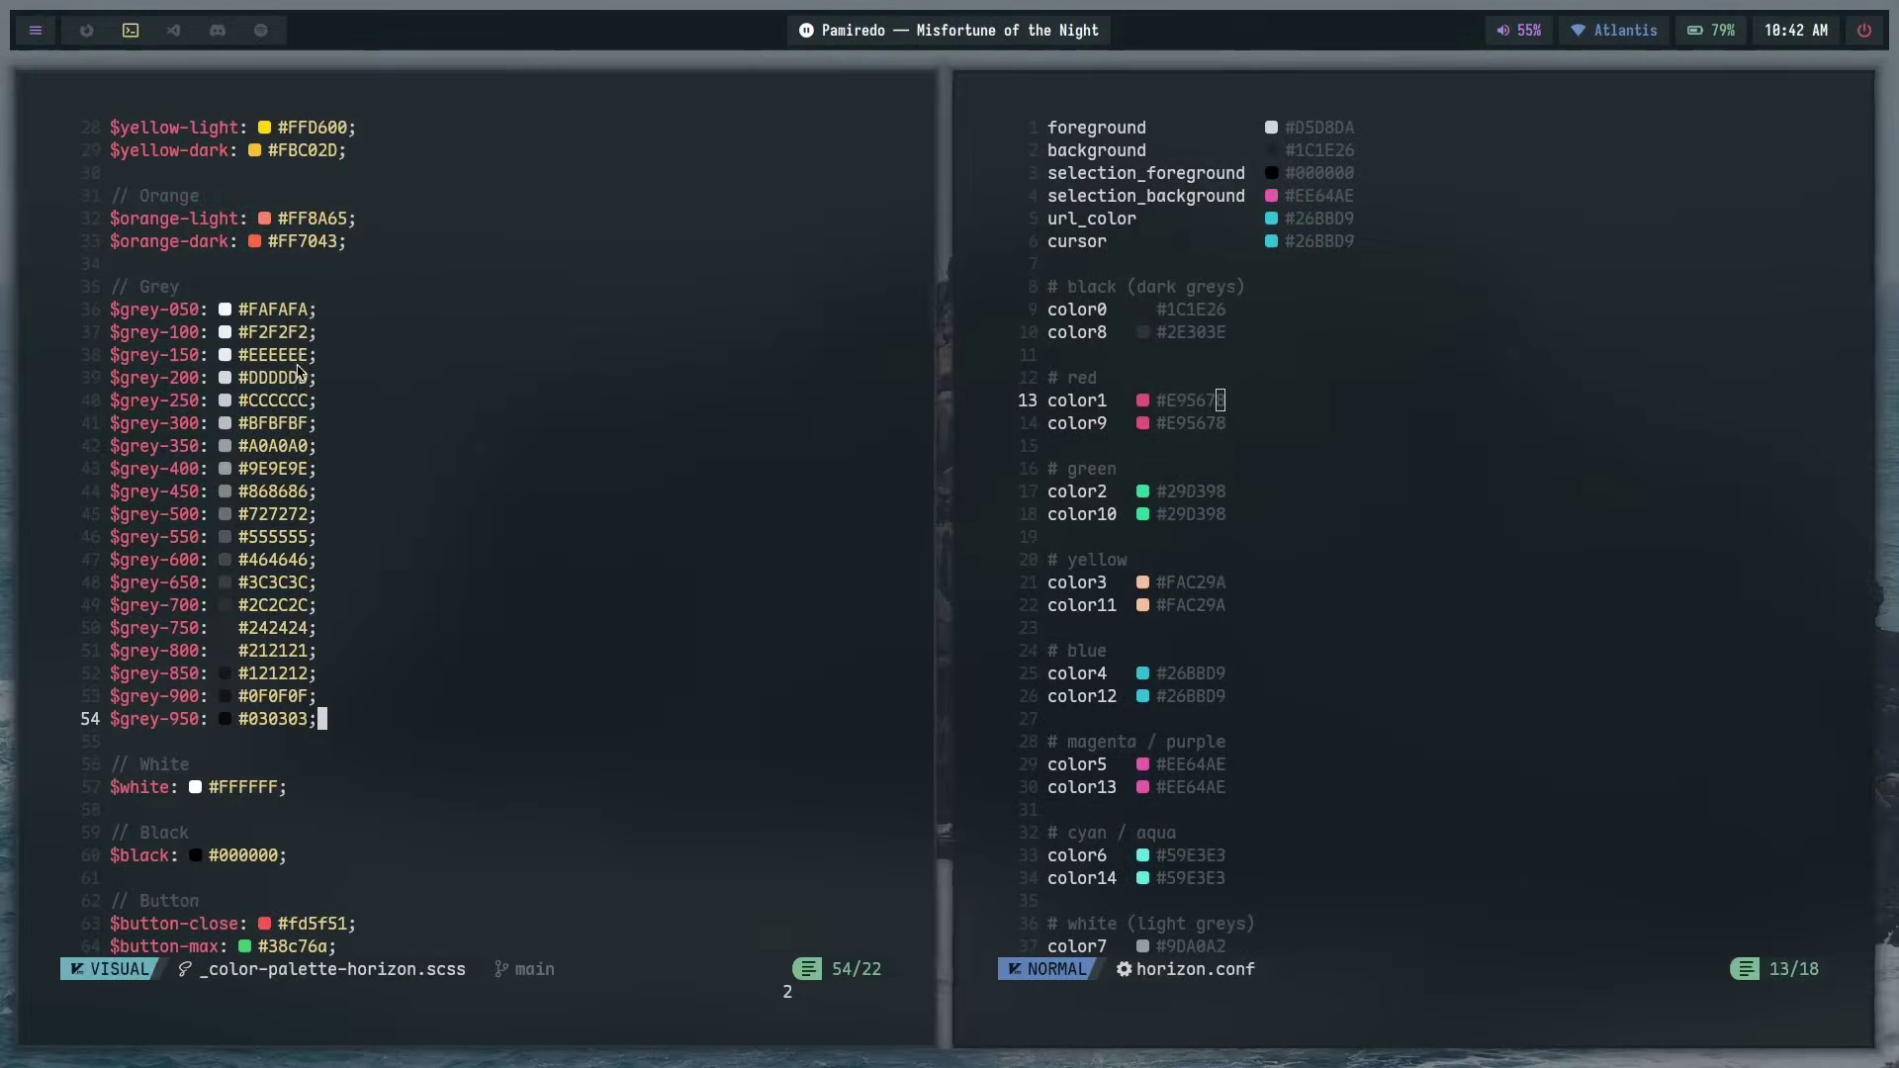
key(super+1)
key(super+2)
key(super+1)
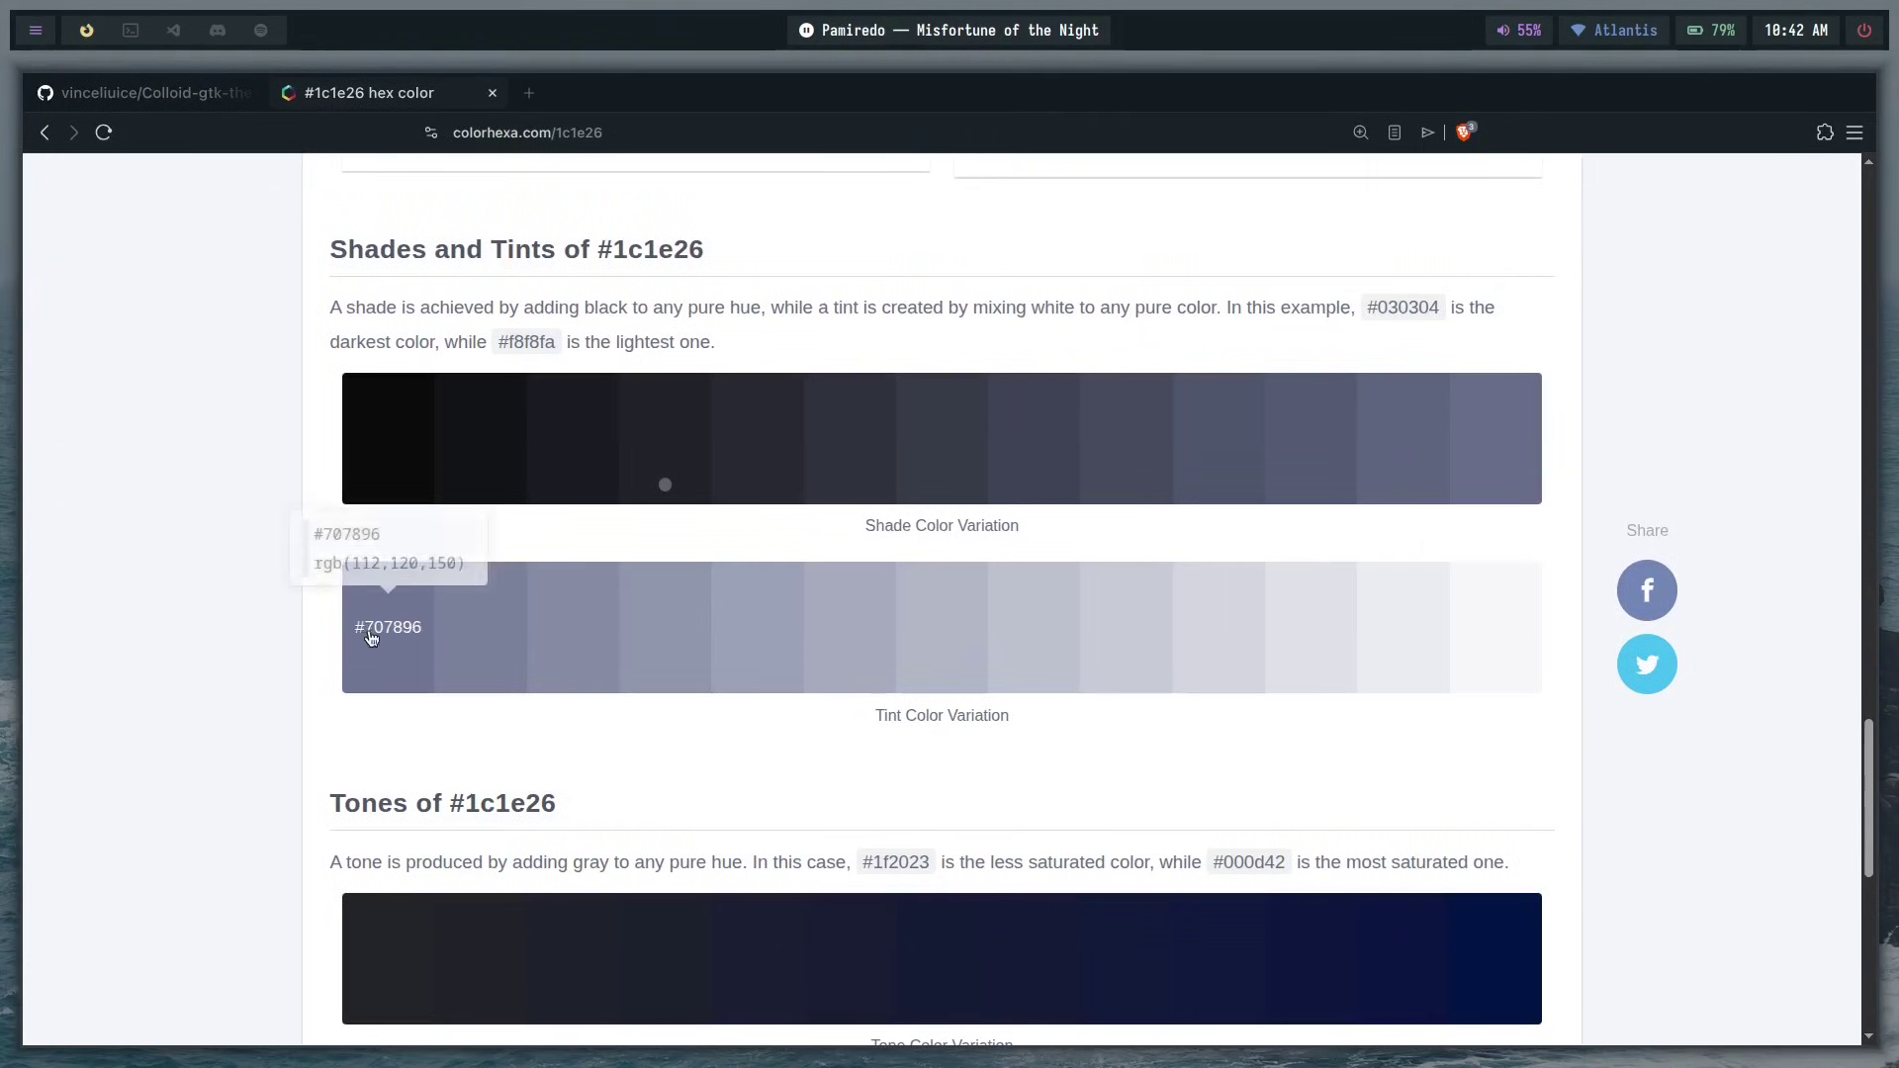
key(super+2)
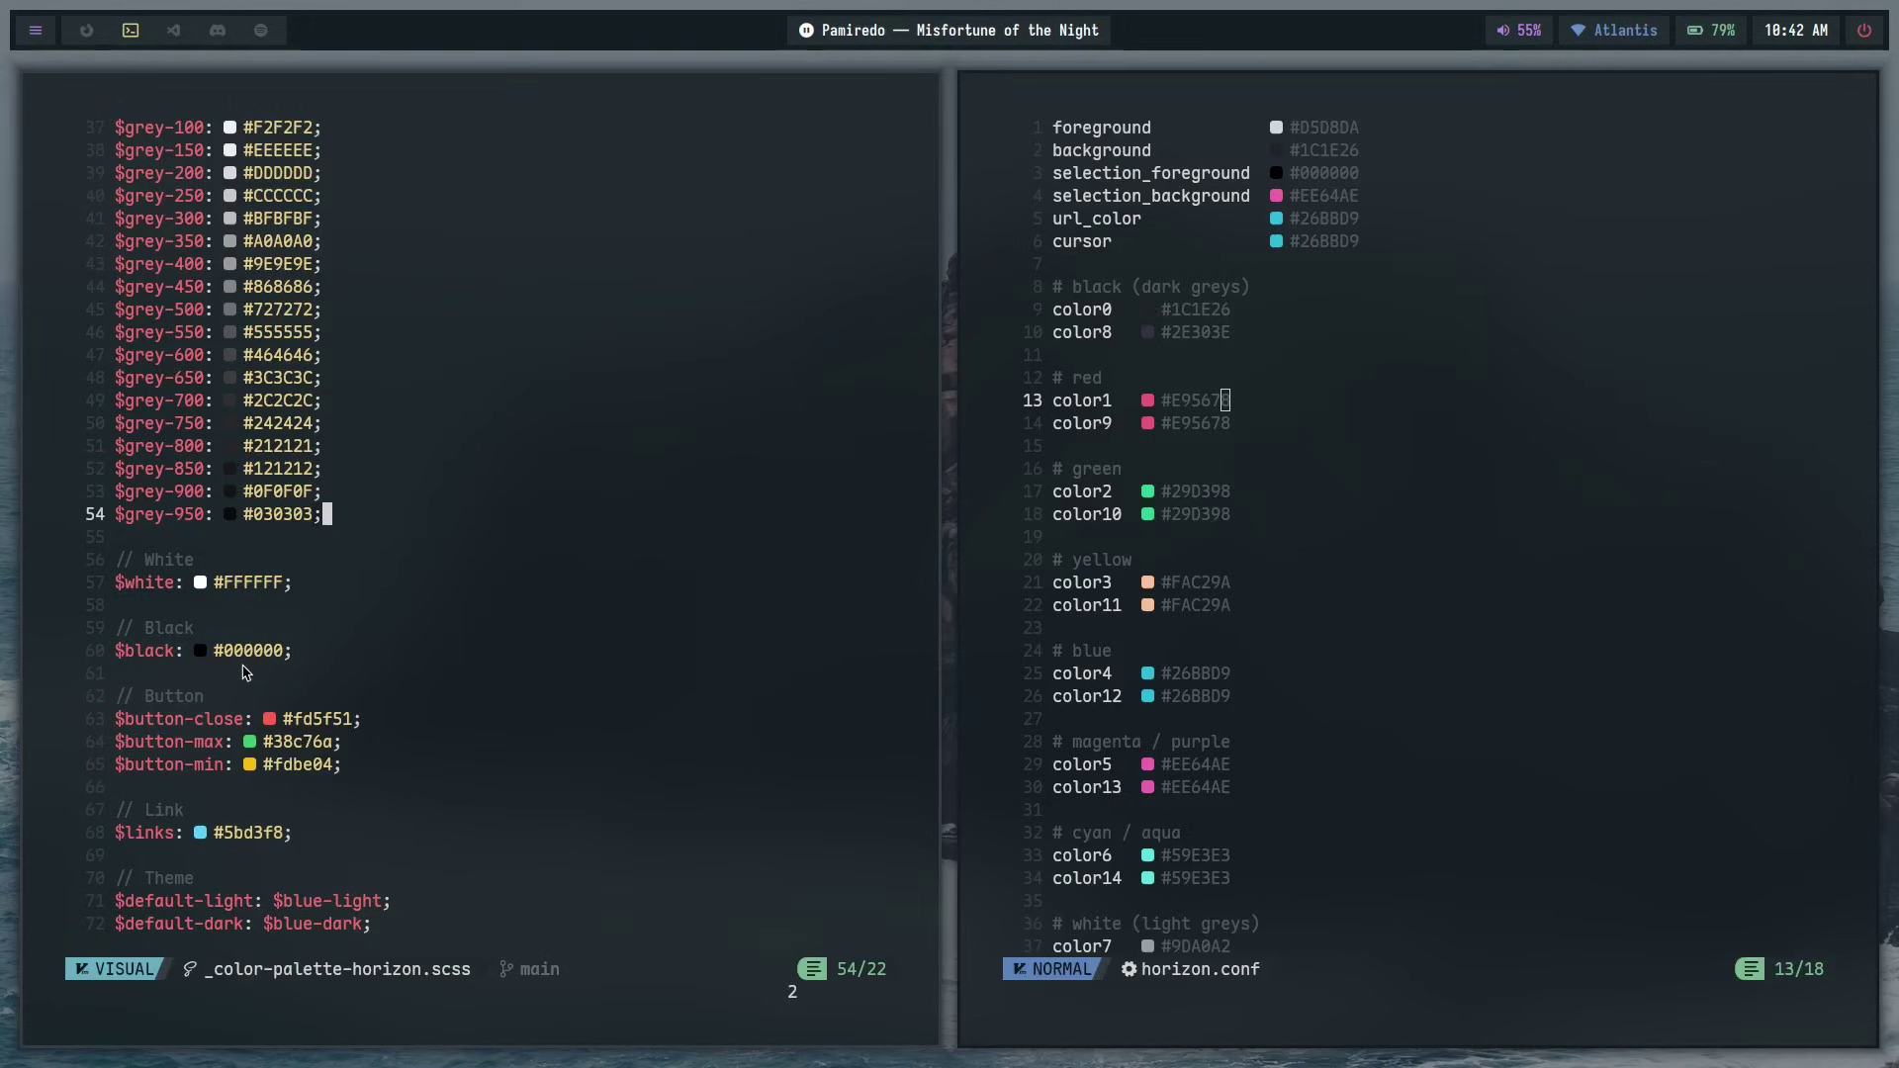
scroll(206, 625, down, 1)
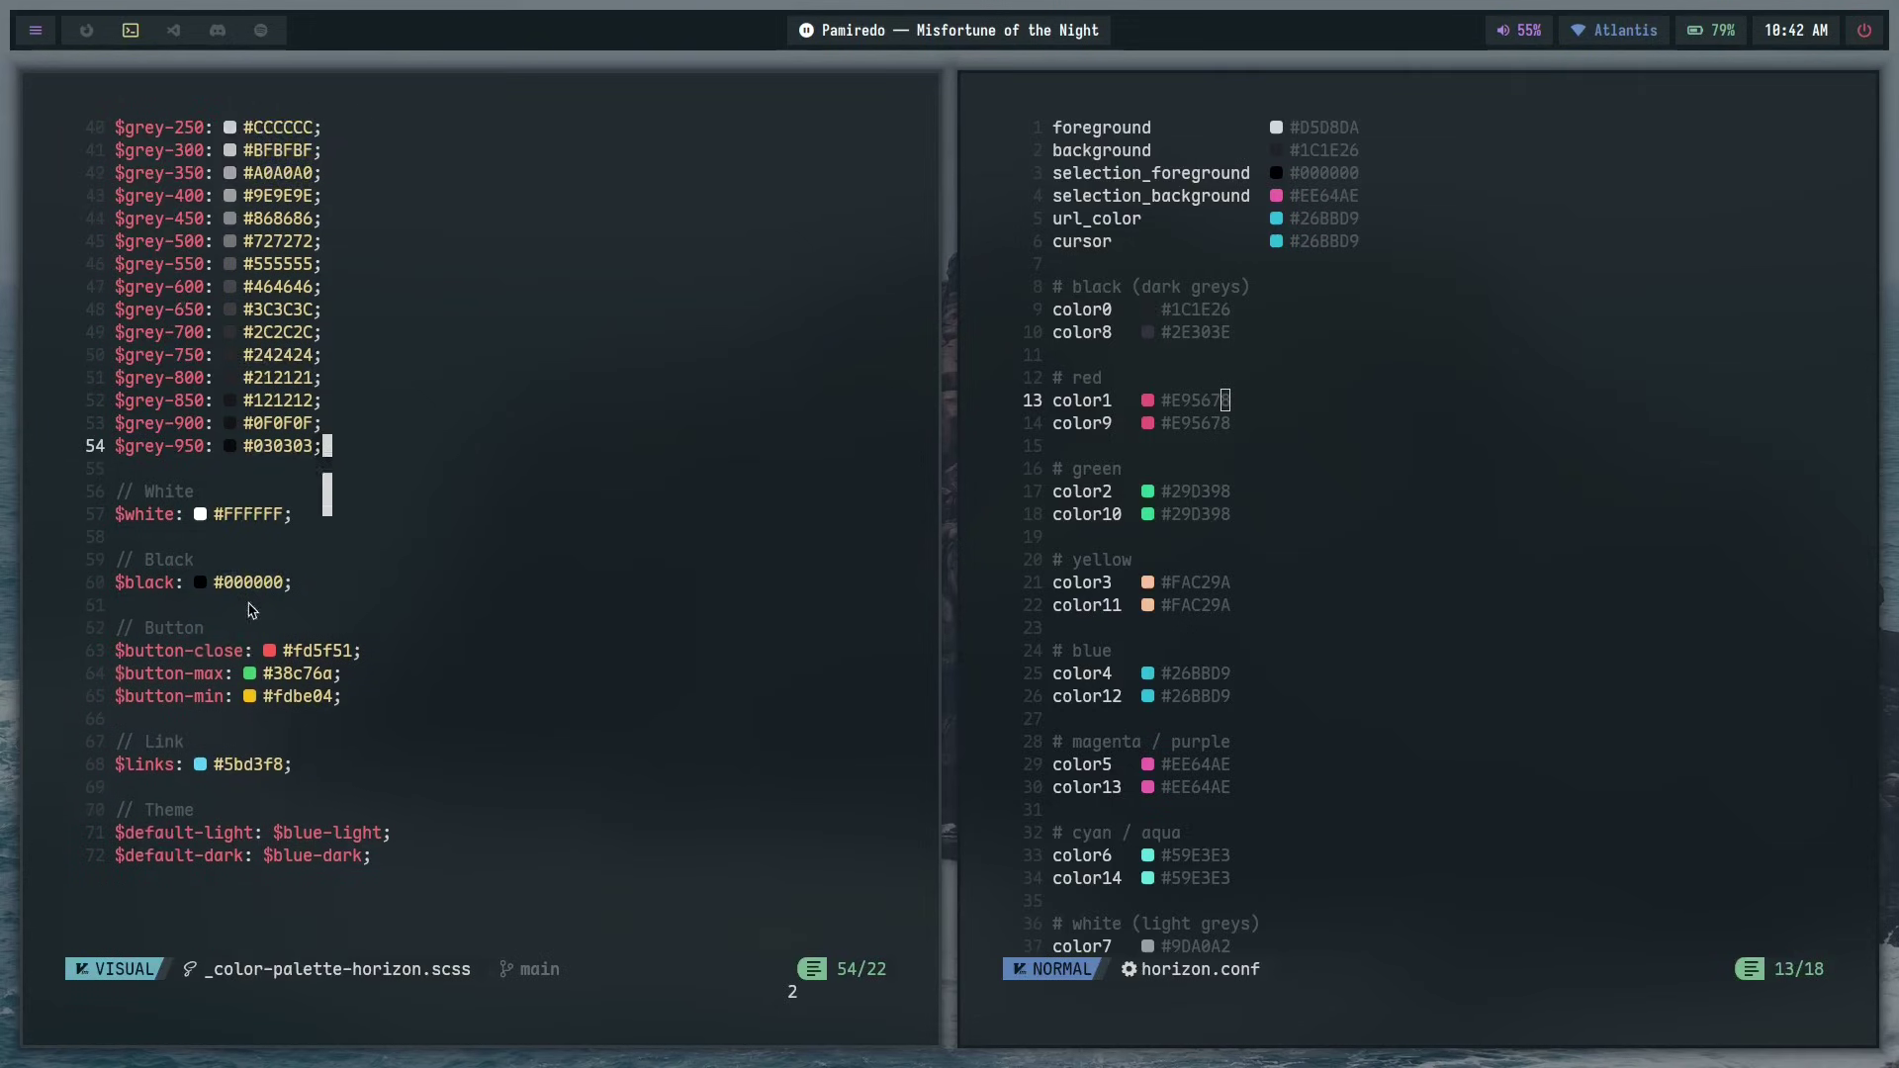
click(430, 702)
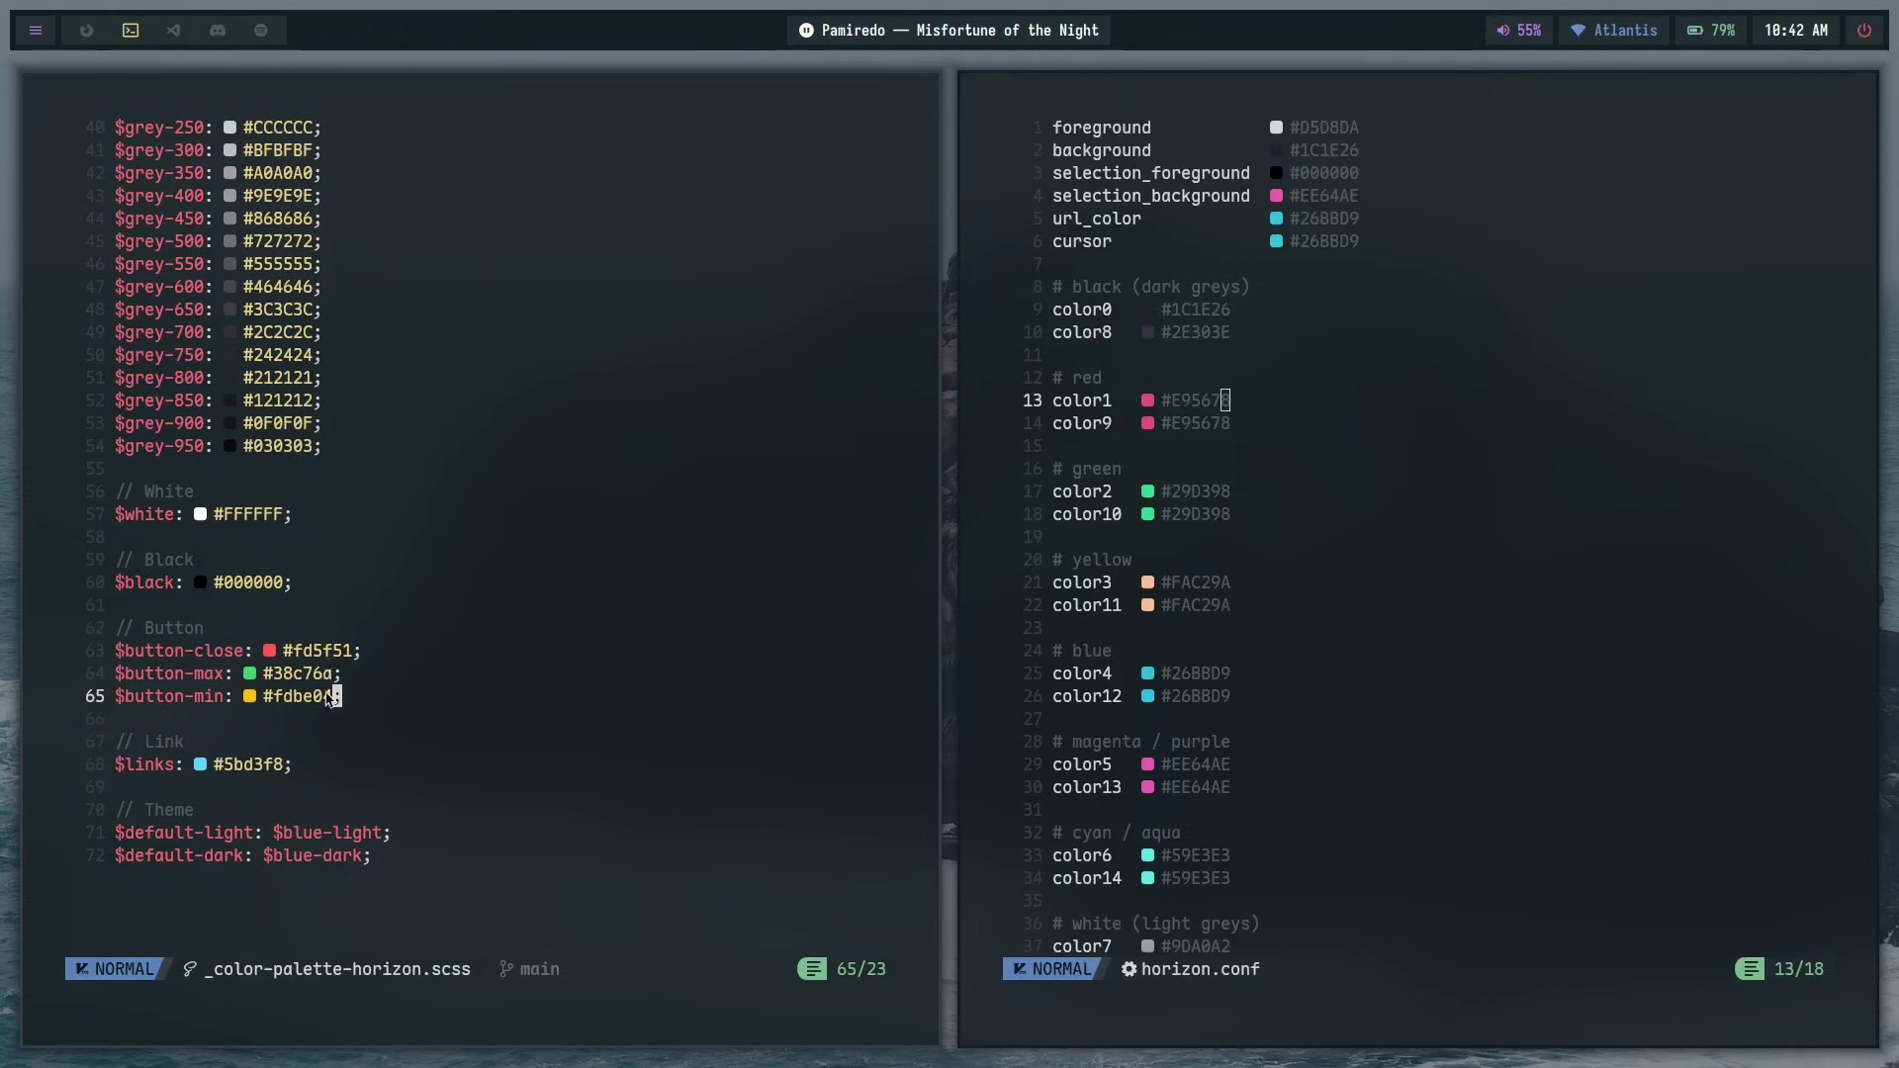
click(348, 673)
click(357, 650)
drag(352, 673, 347, 692)
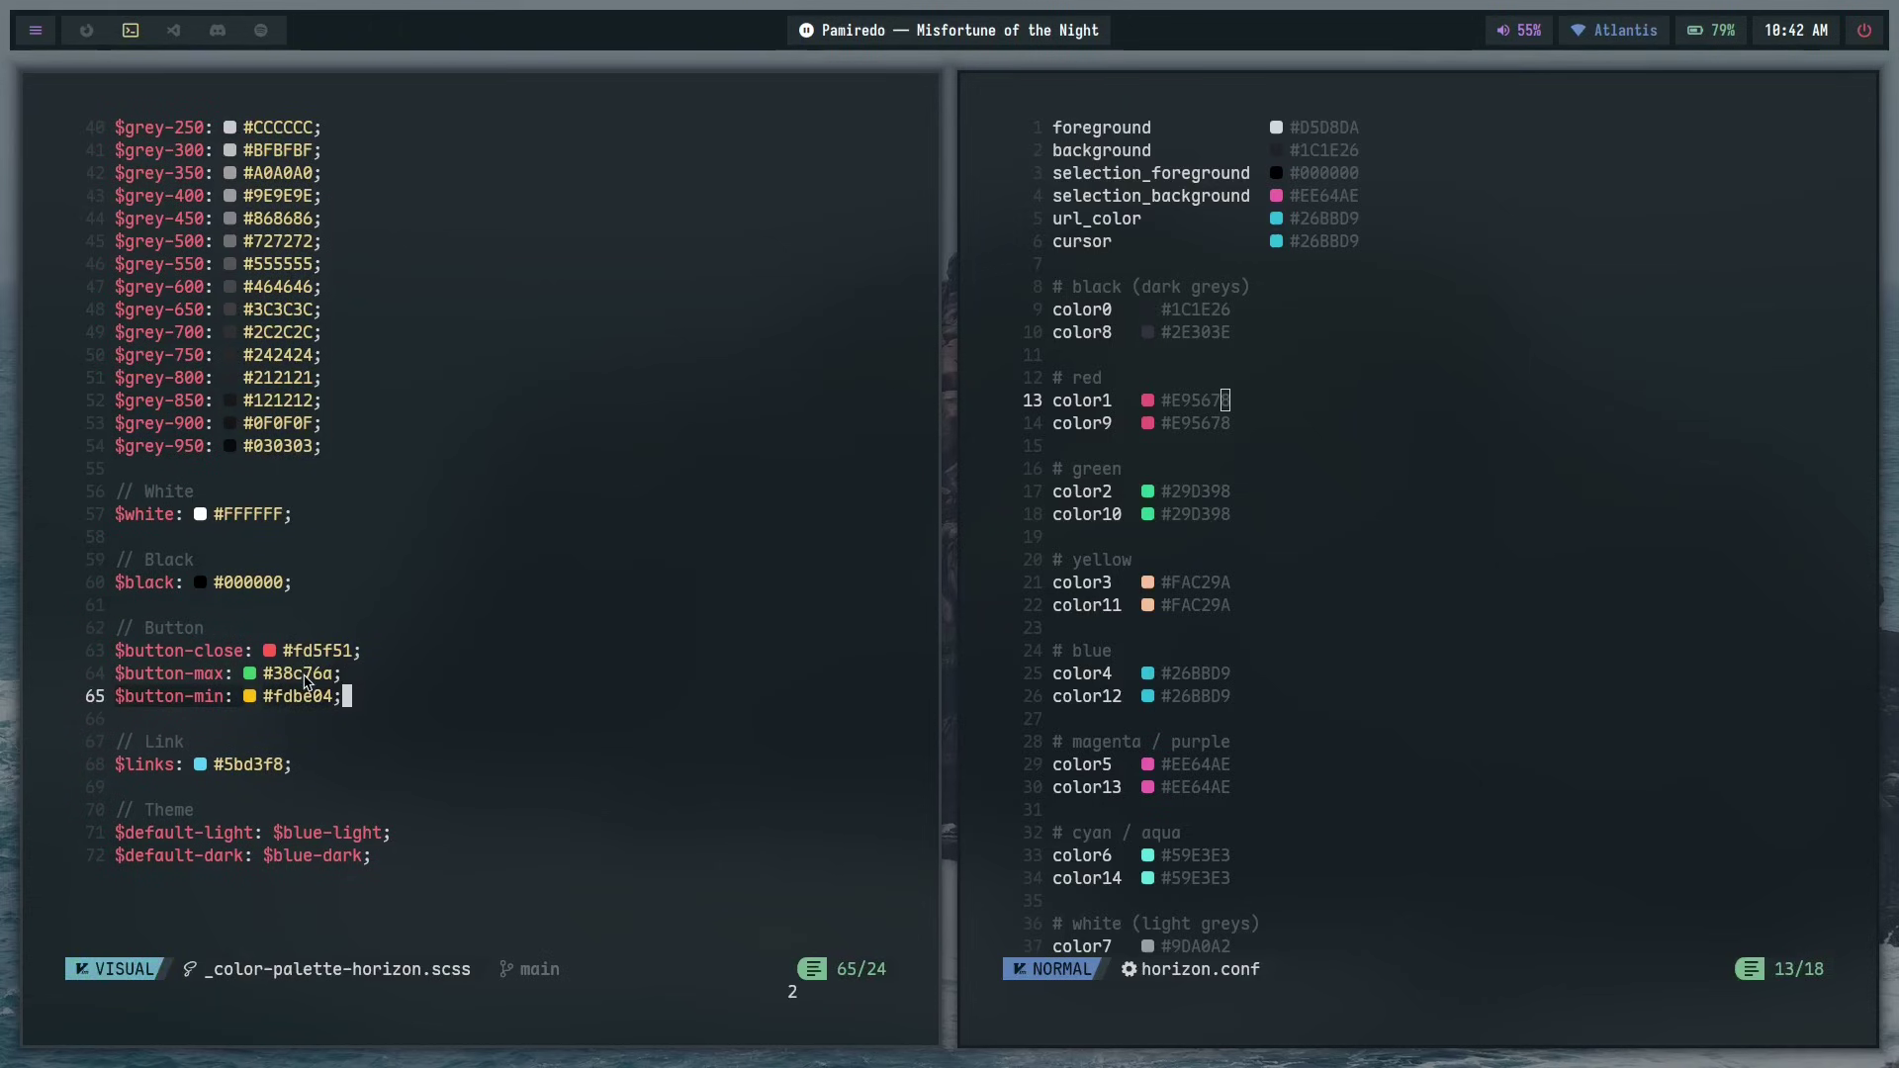
click(307, 766)
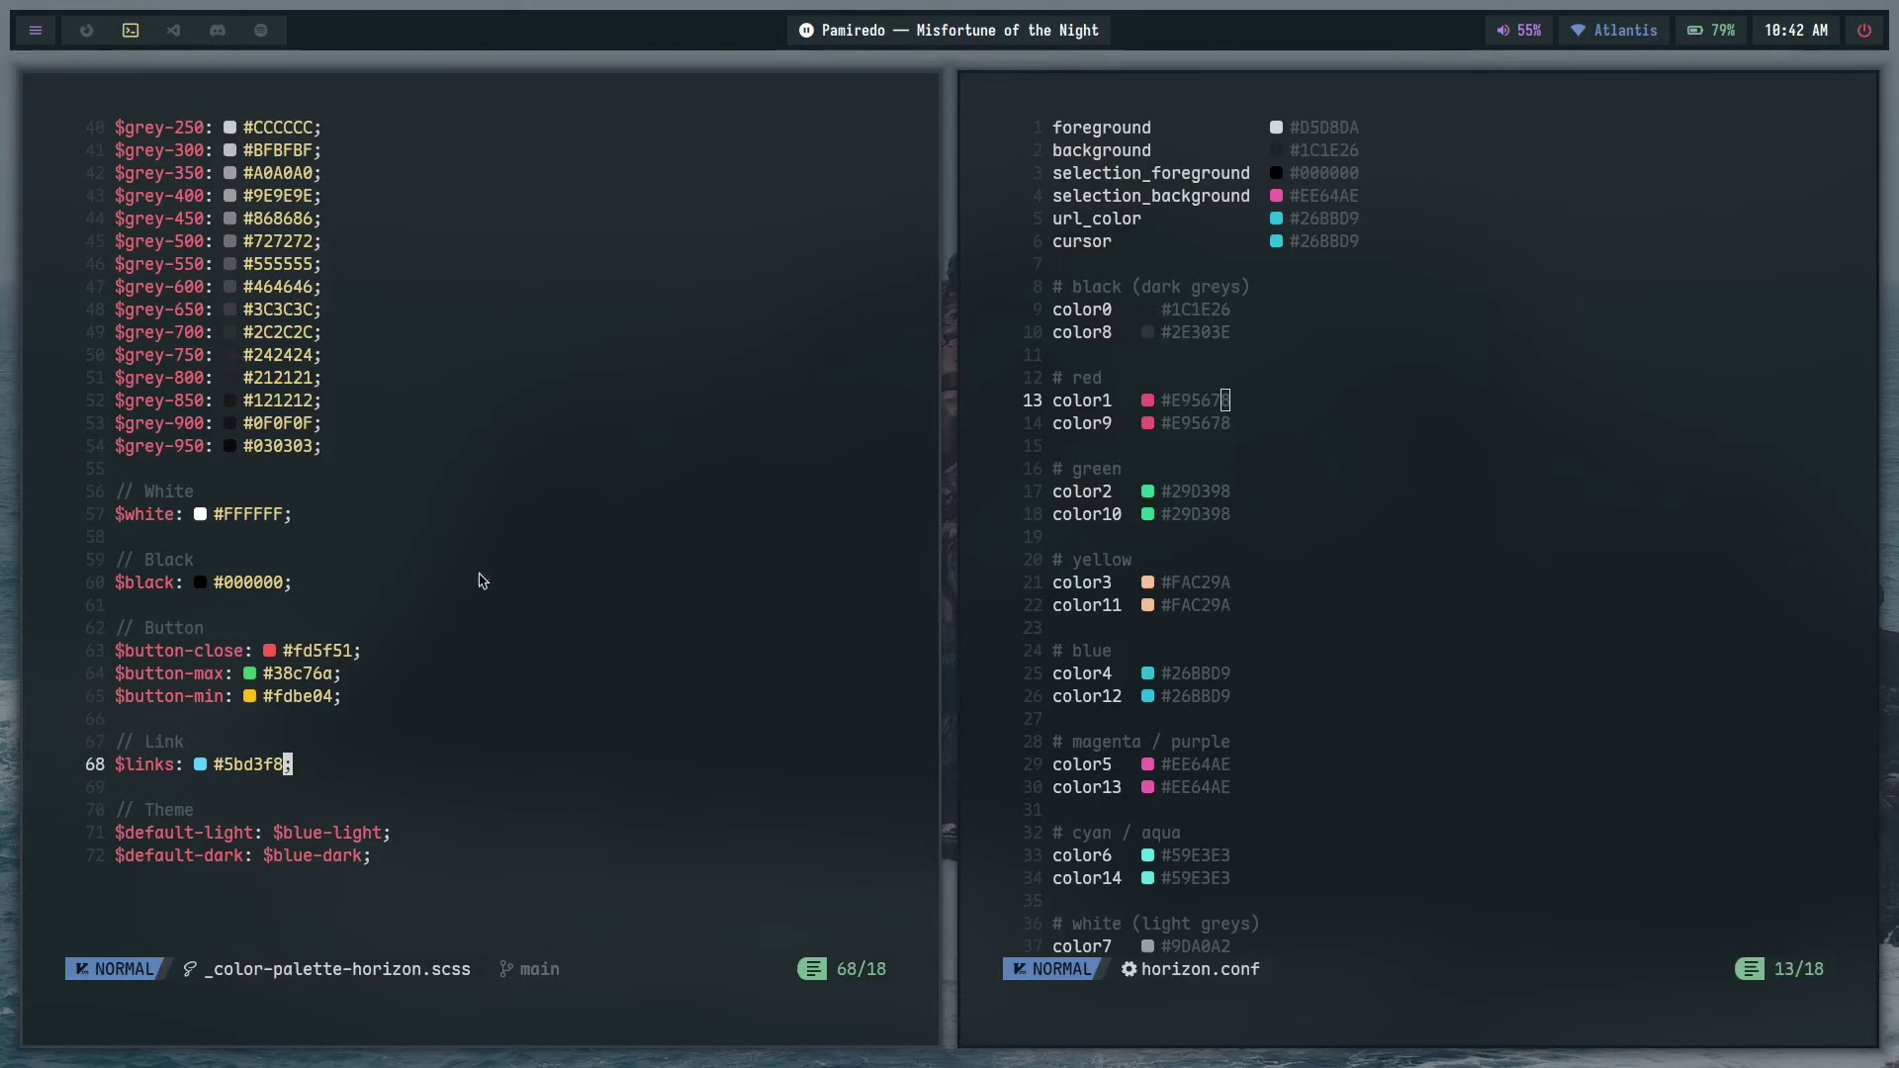
key(super+t)
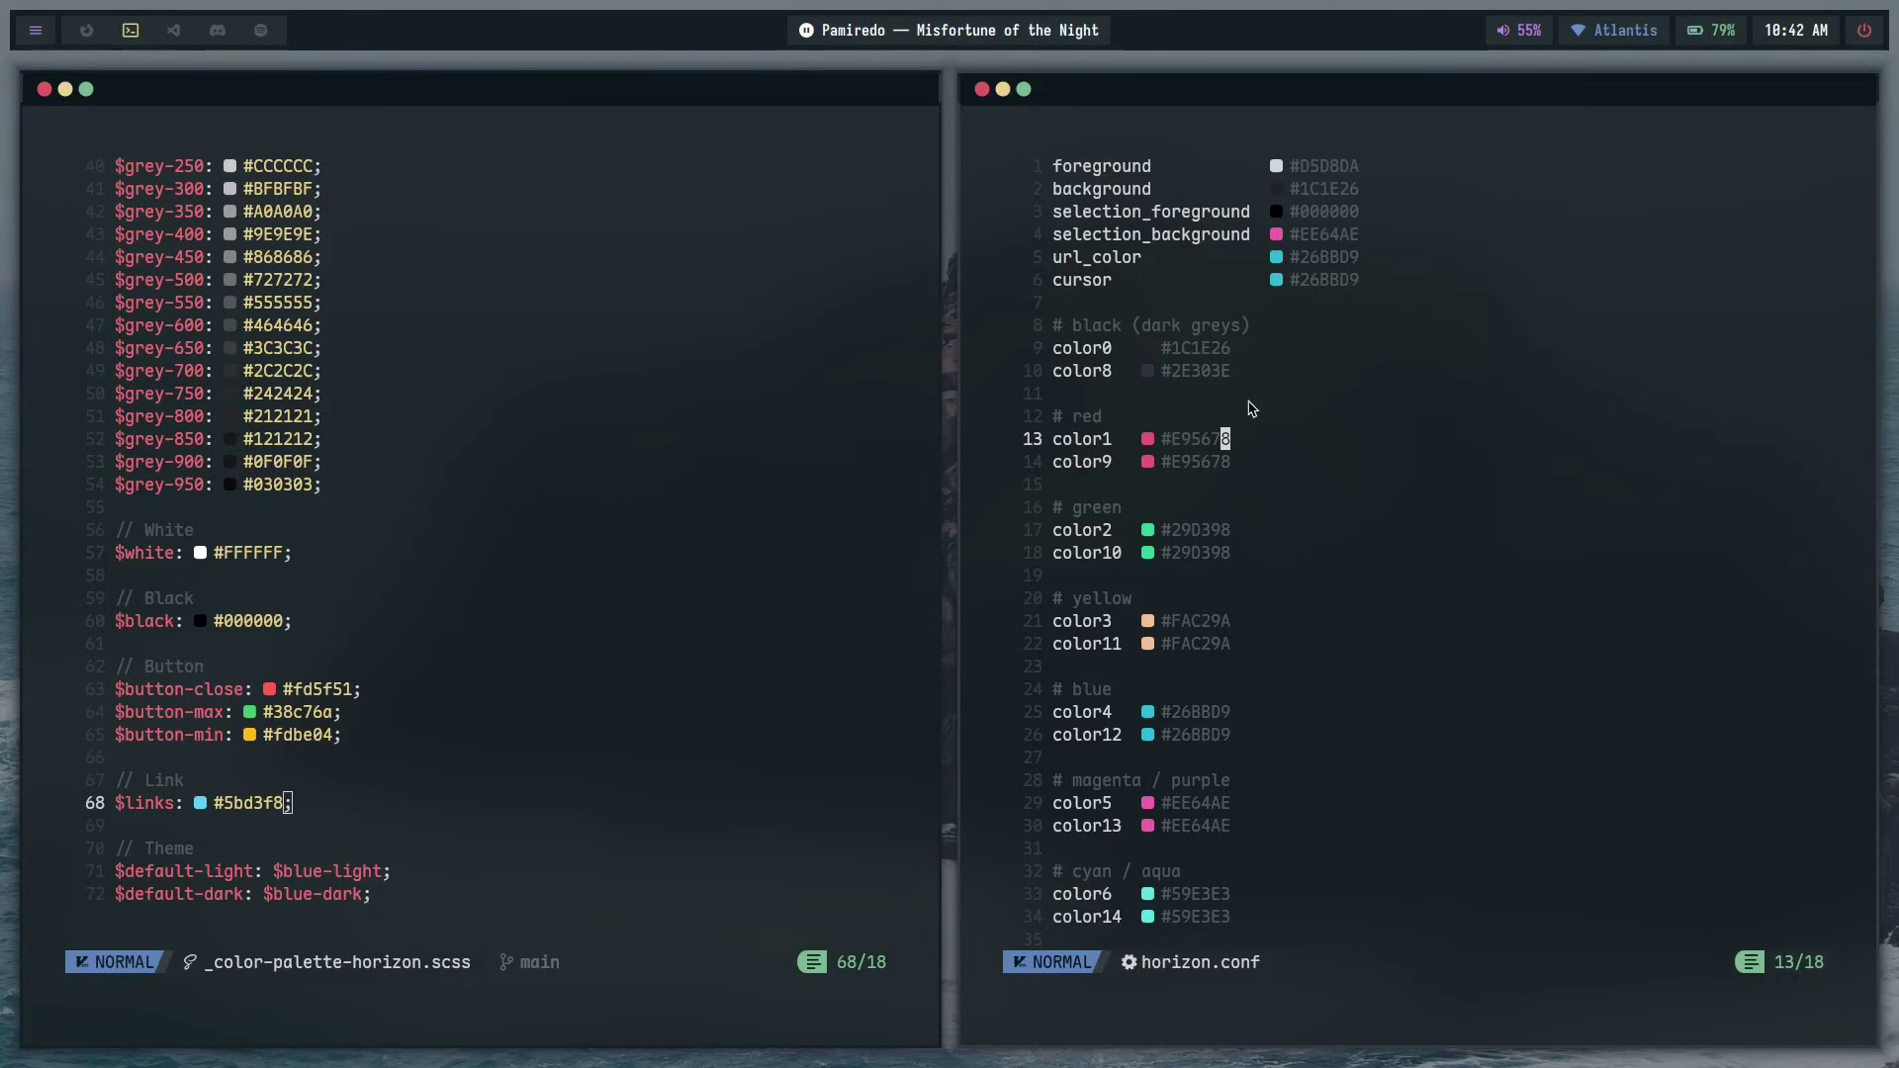
click(389, 905)
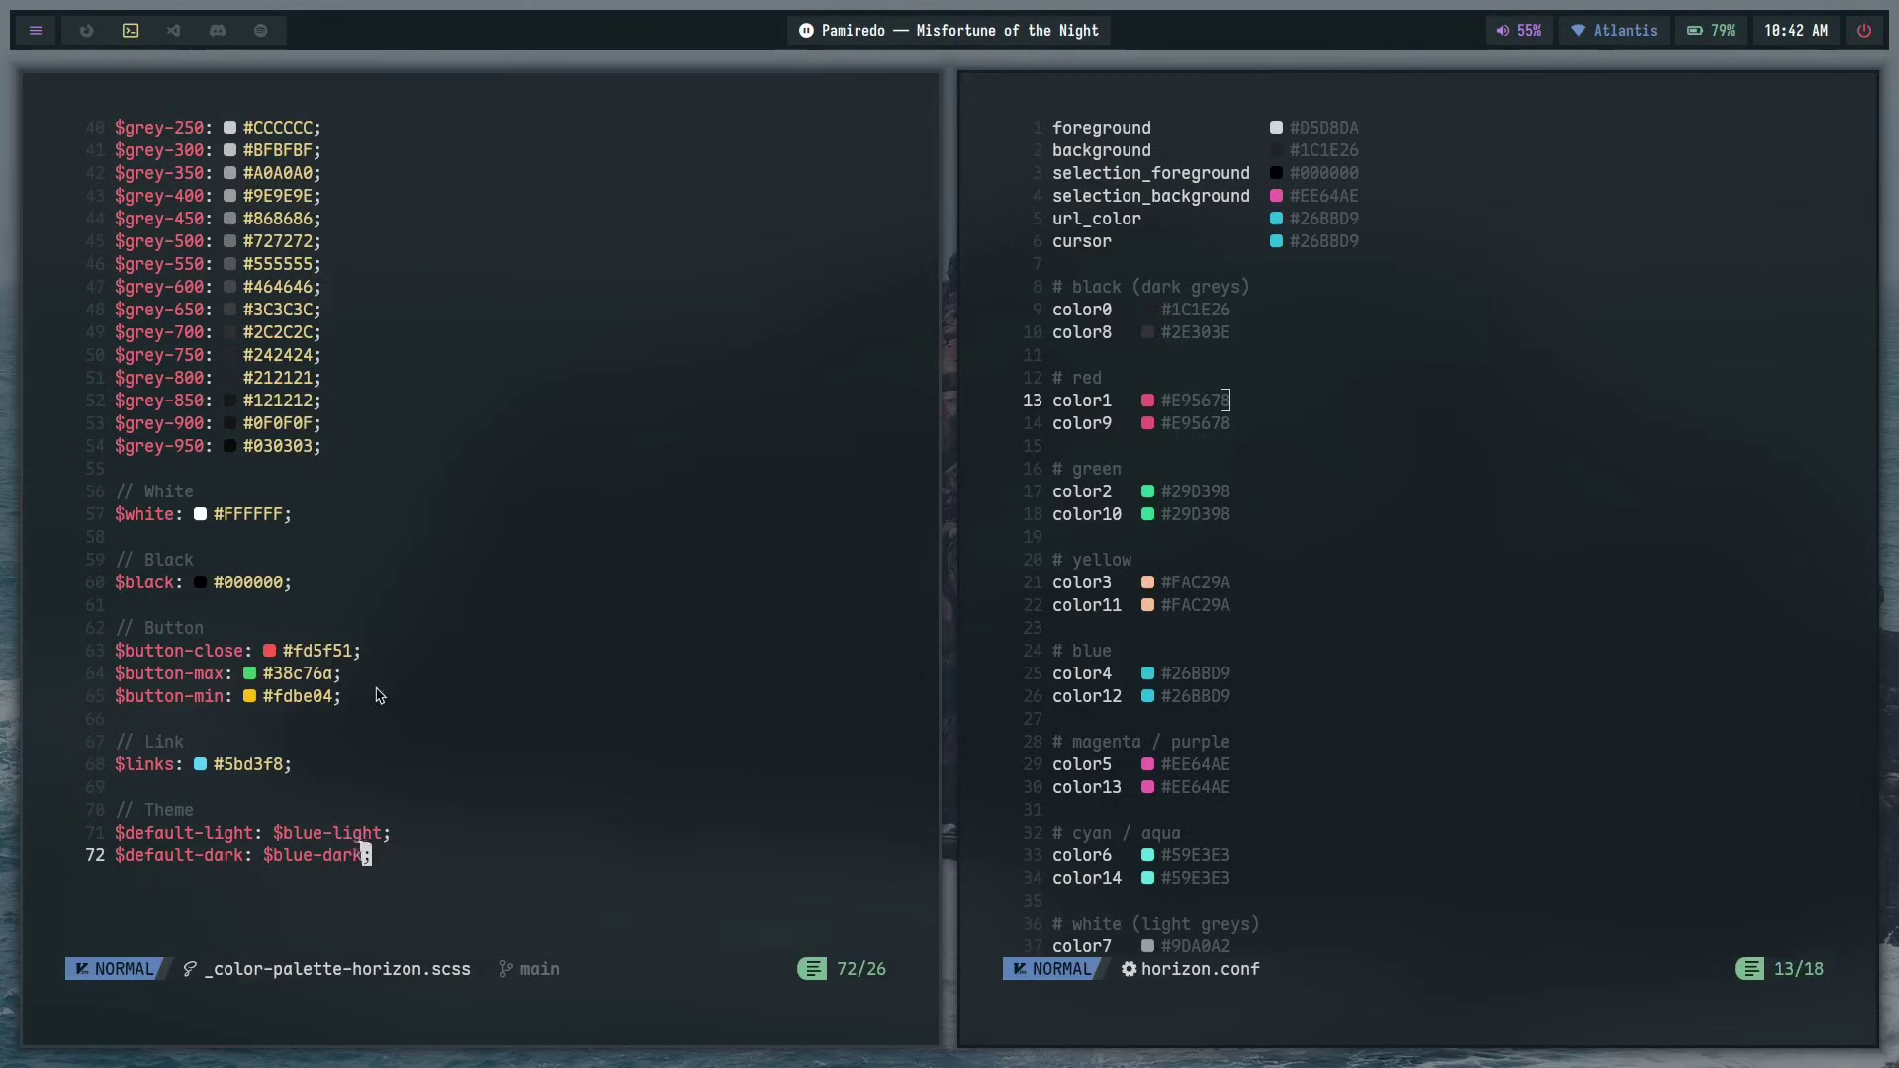
scroll(362, 594, up, 3)
key(super+1)
key(super+2)
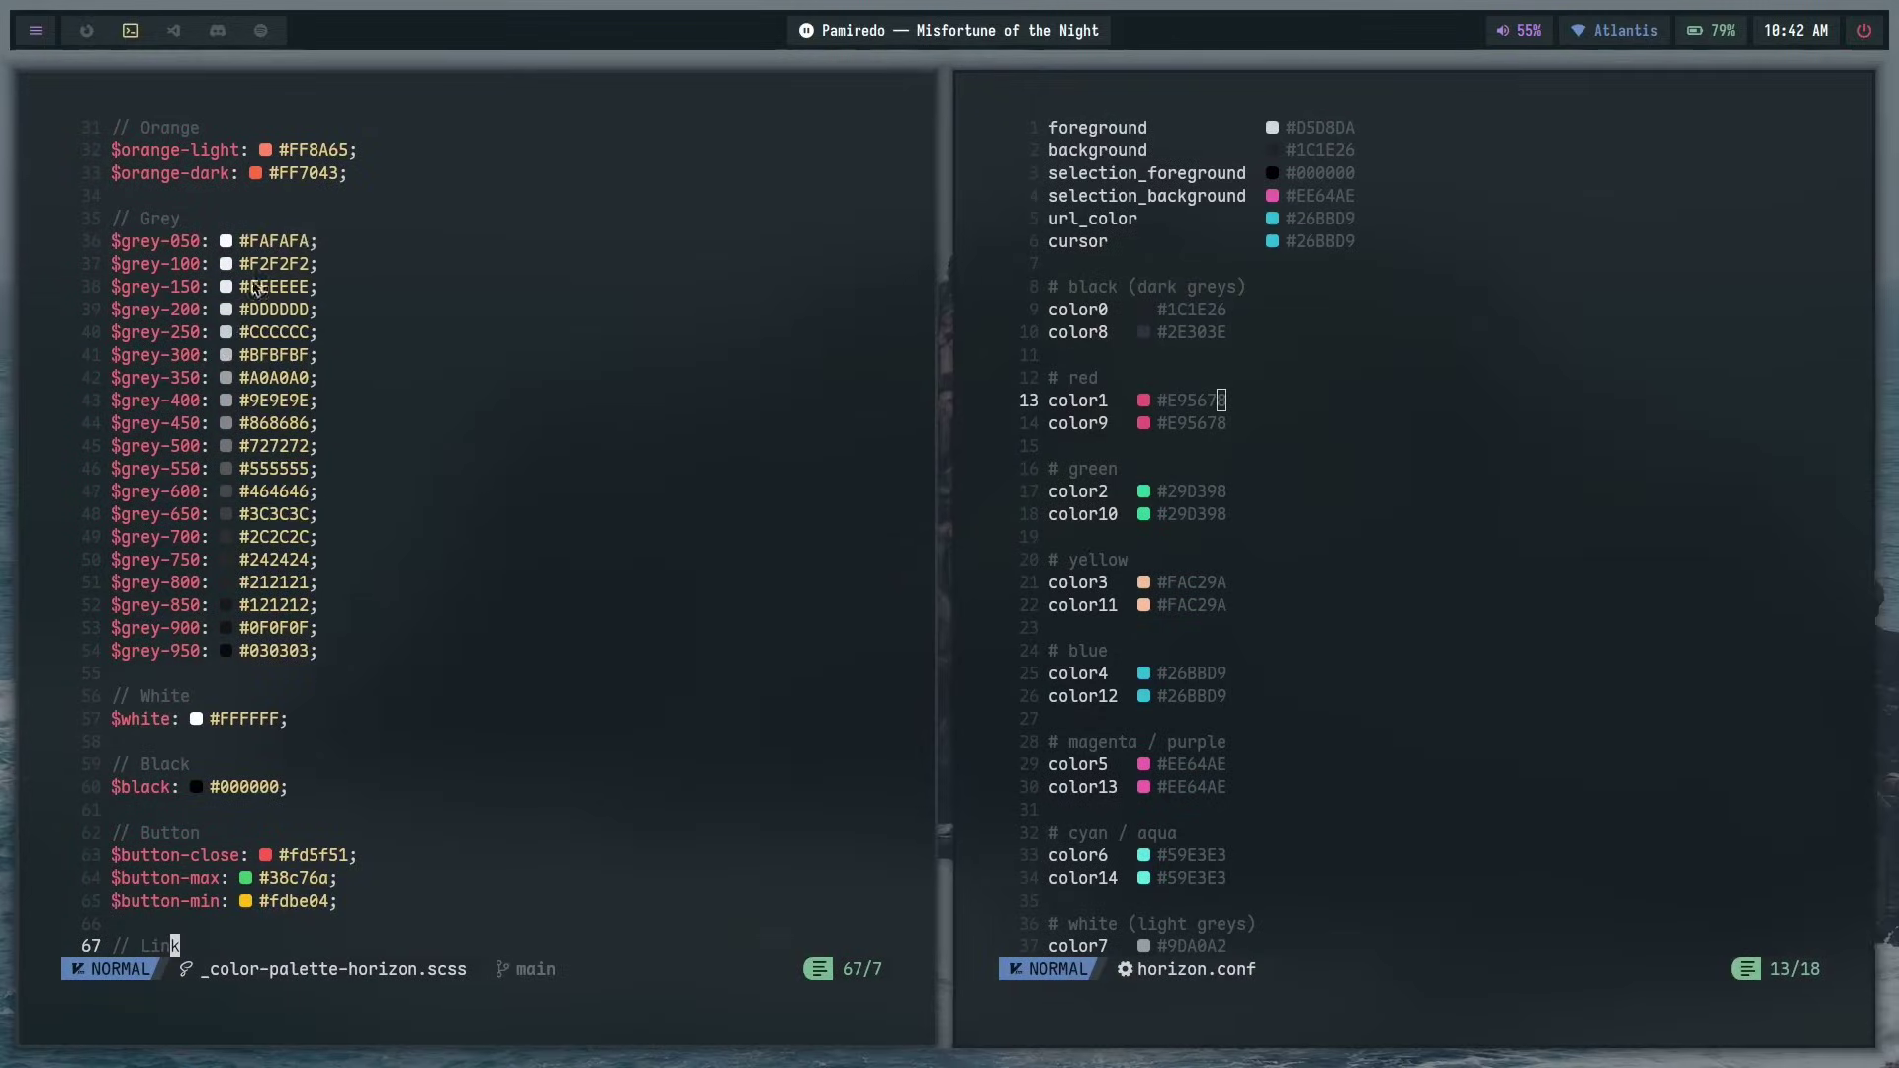
key(super+1)
key(super+2)
key(super+1)
key(super+2)
key(super+1)
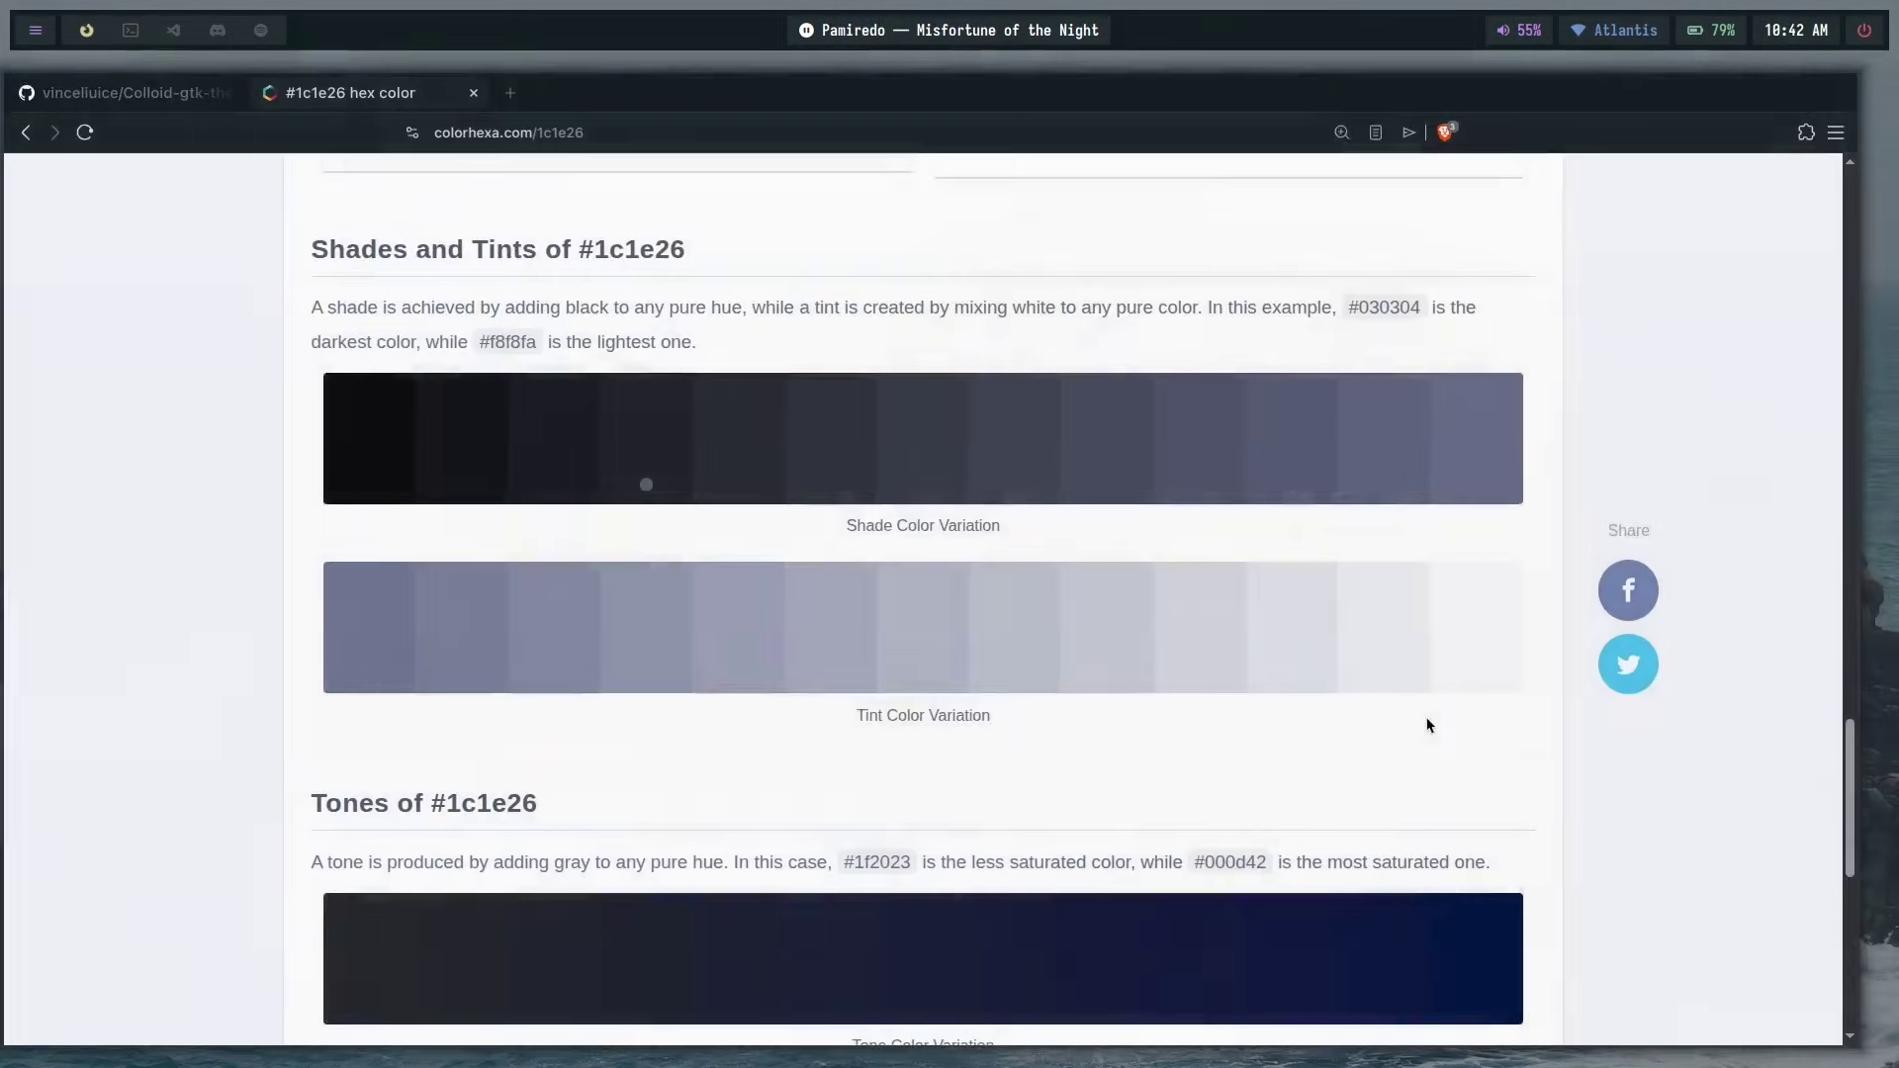
key(super+2)
key(super+1)
key(super+2)
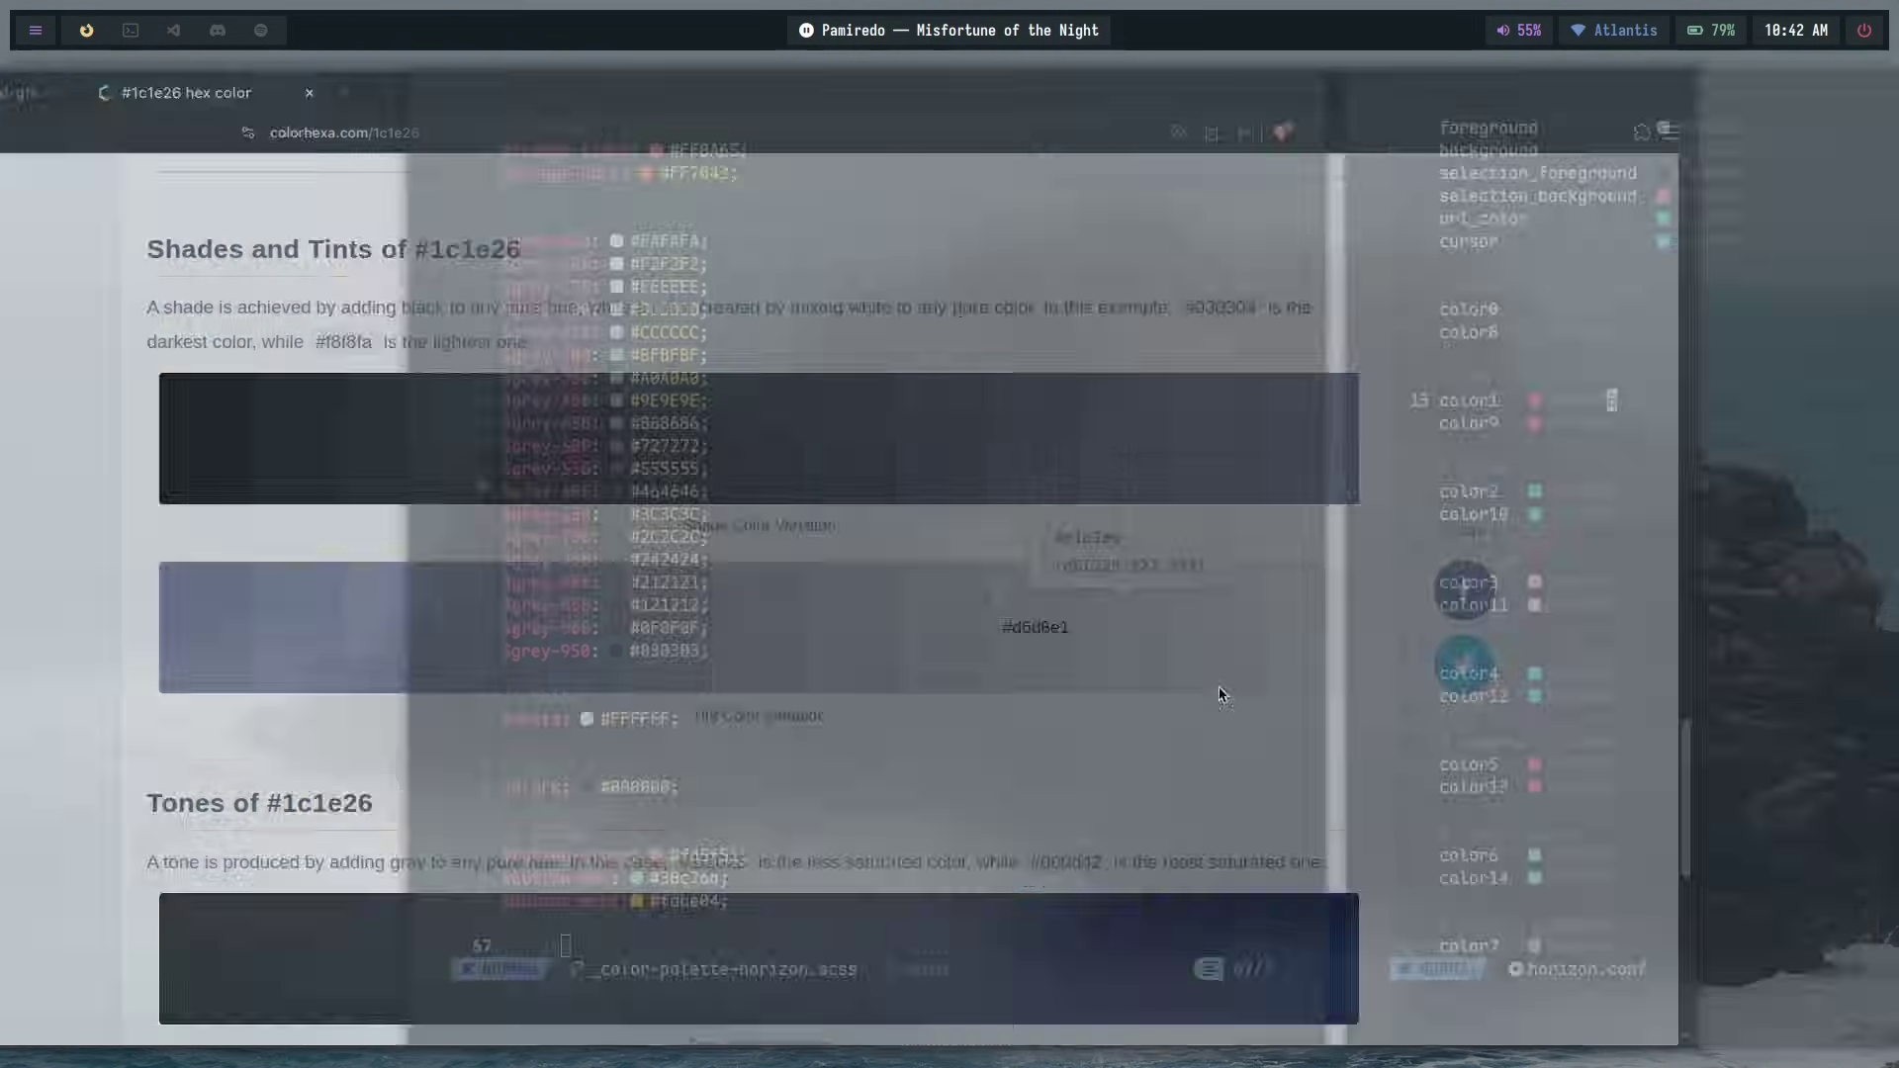
key(super+1)
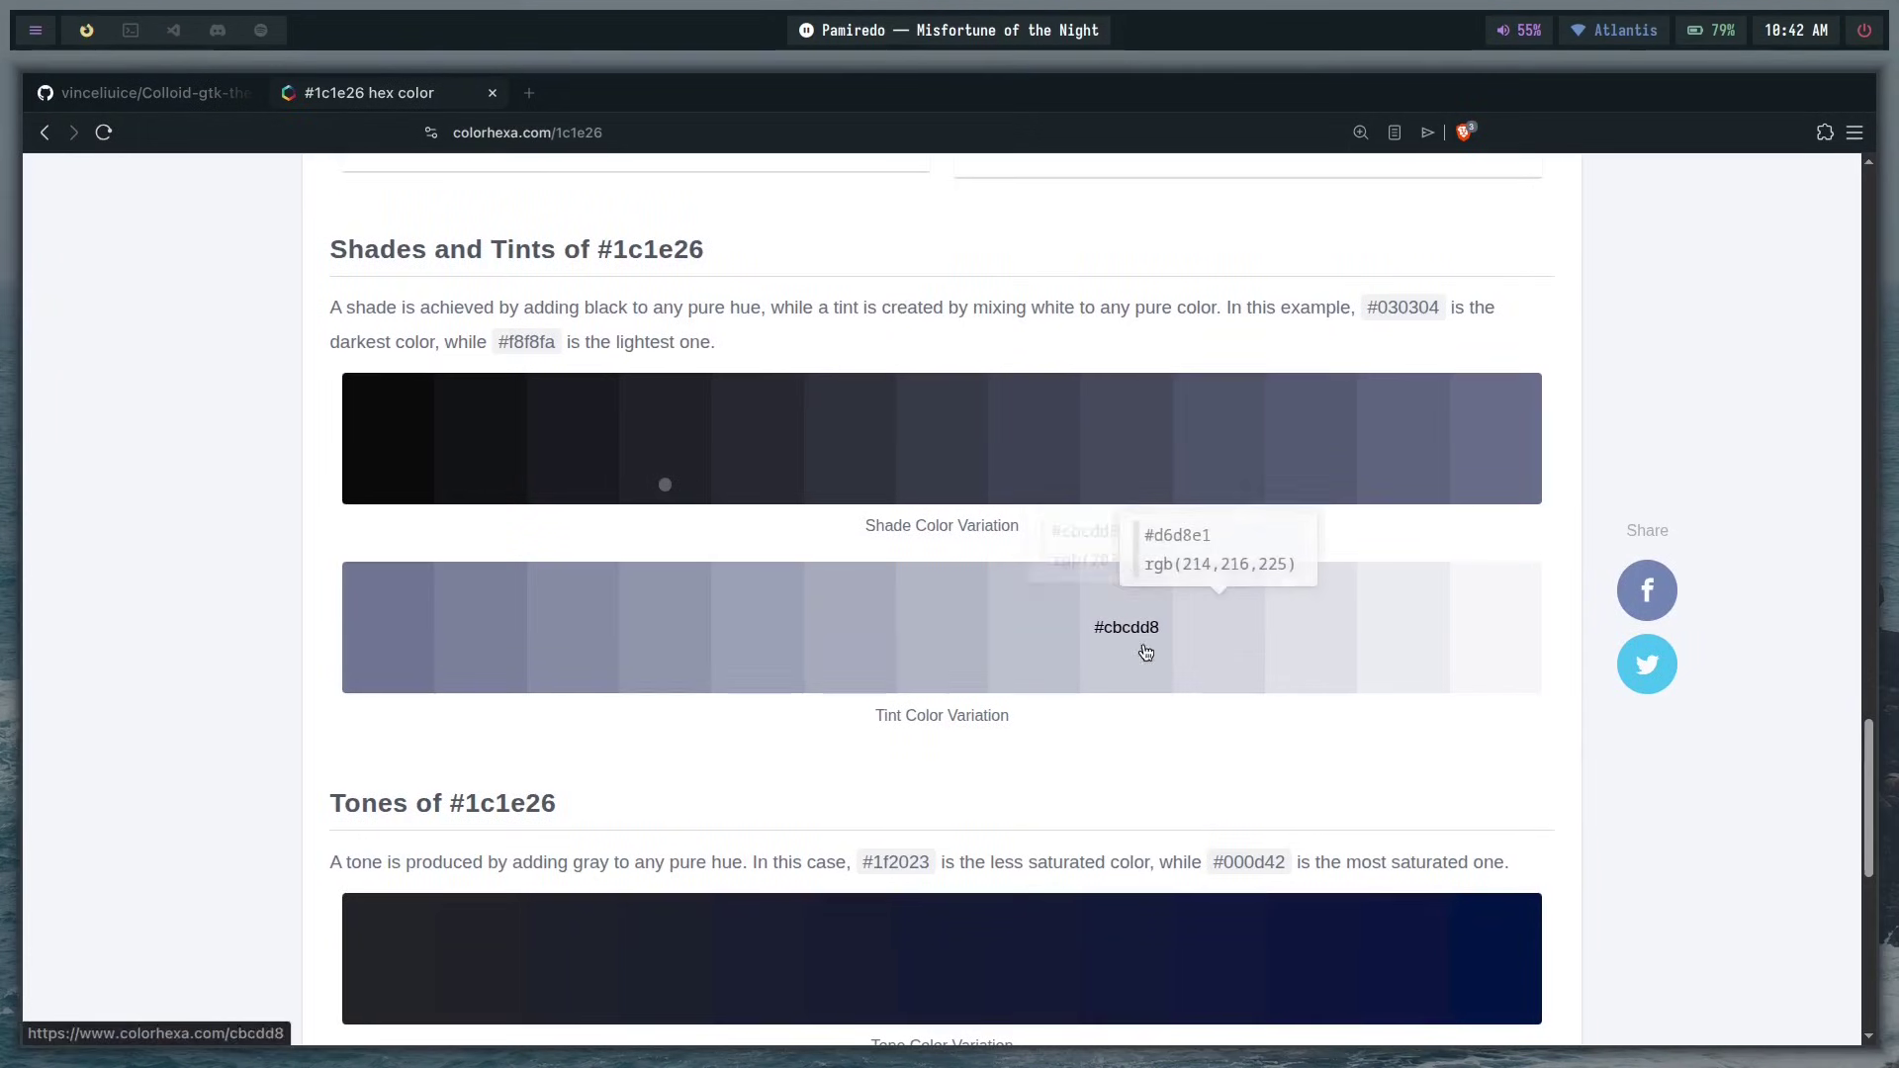
key(super+2)
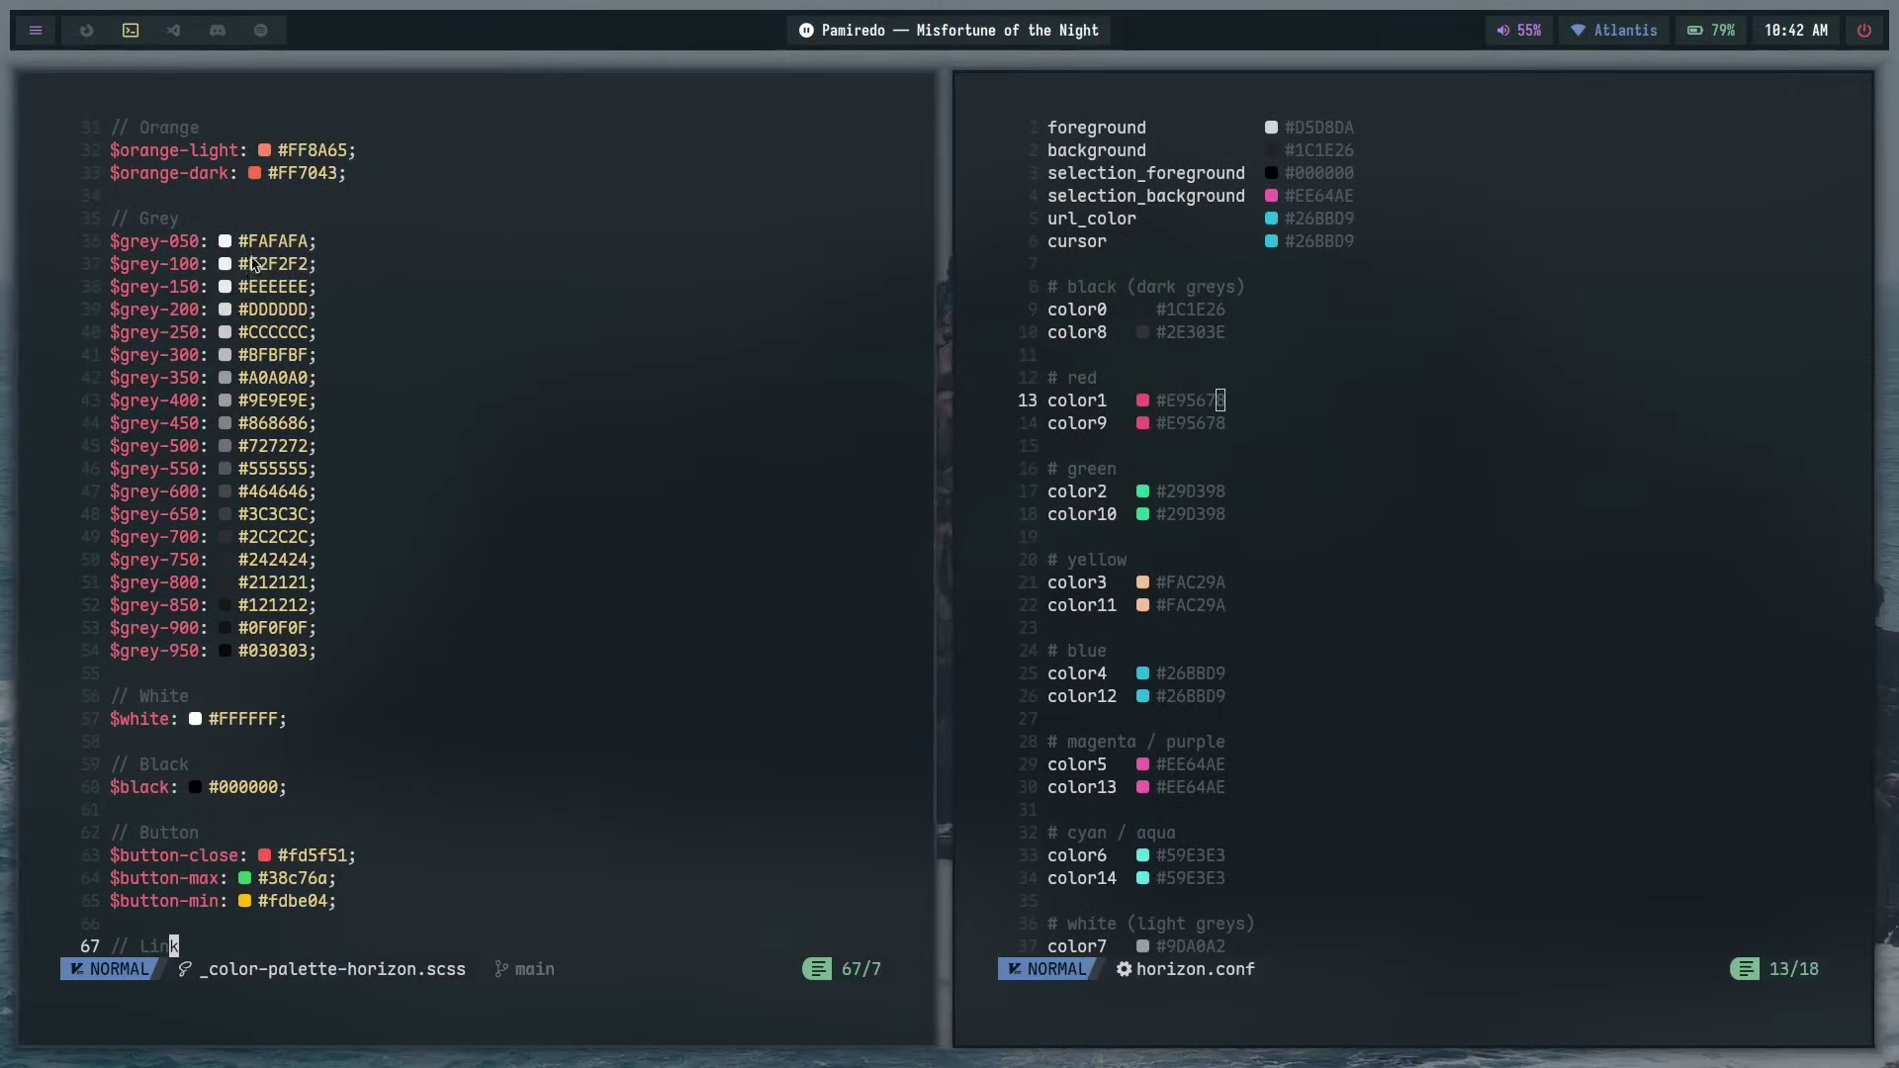
scroll(444, 622, up, 7)
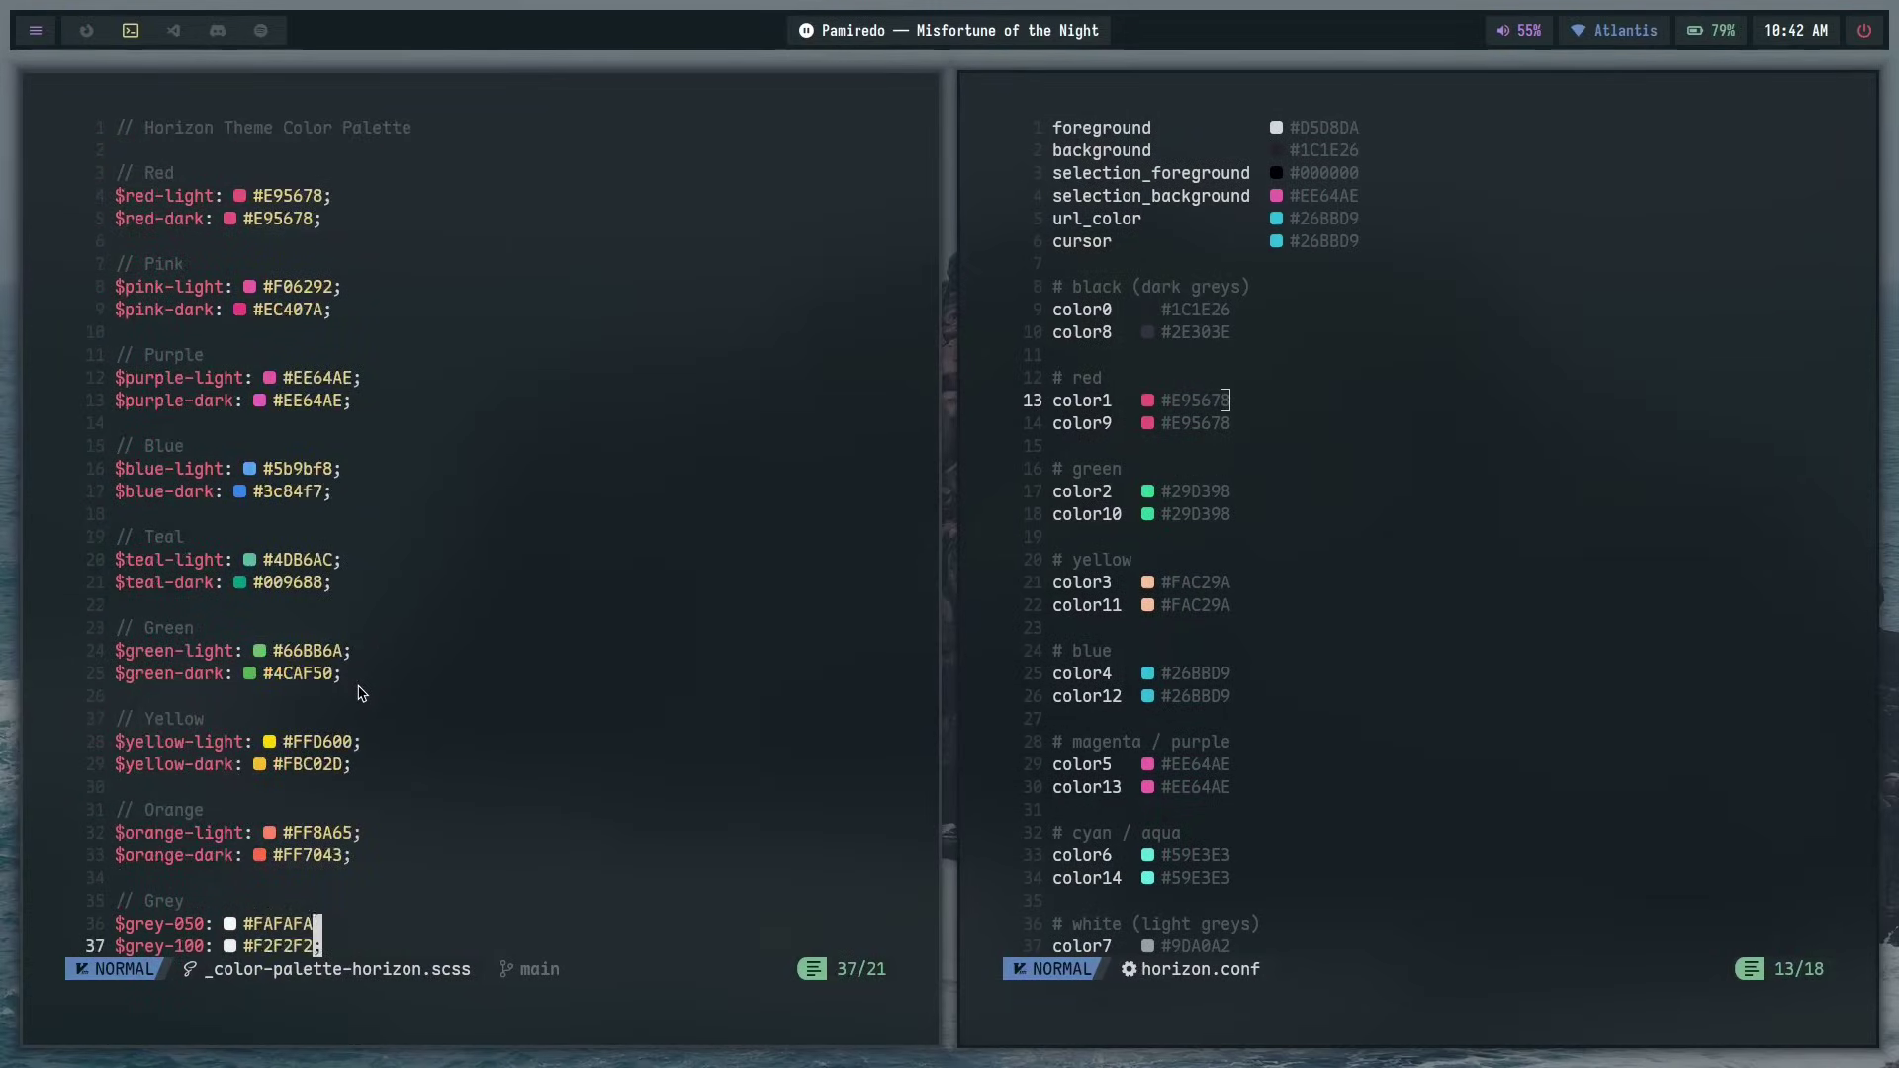
drag(554, 538, 584, 560)
click(1195, 764)
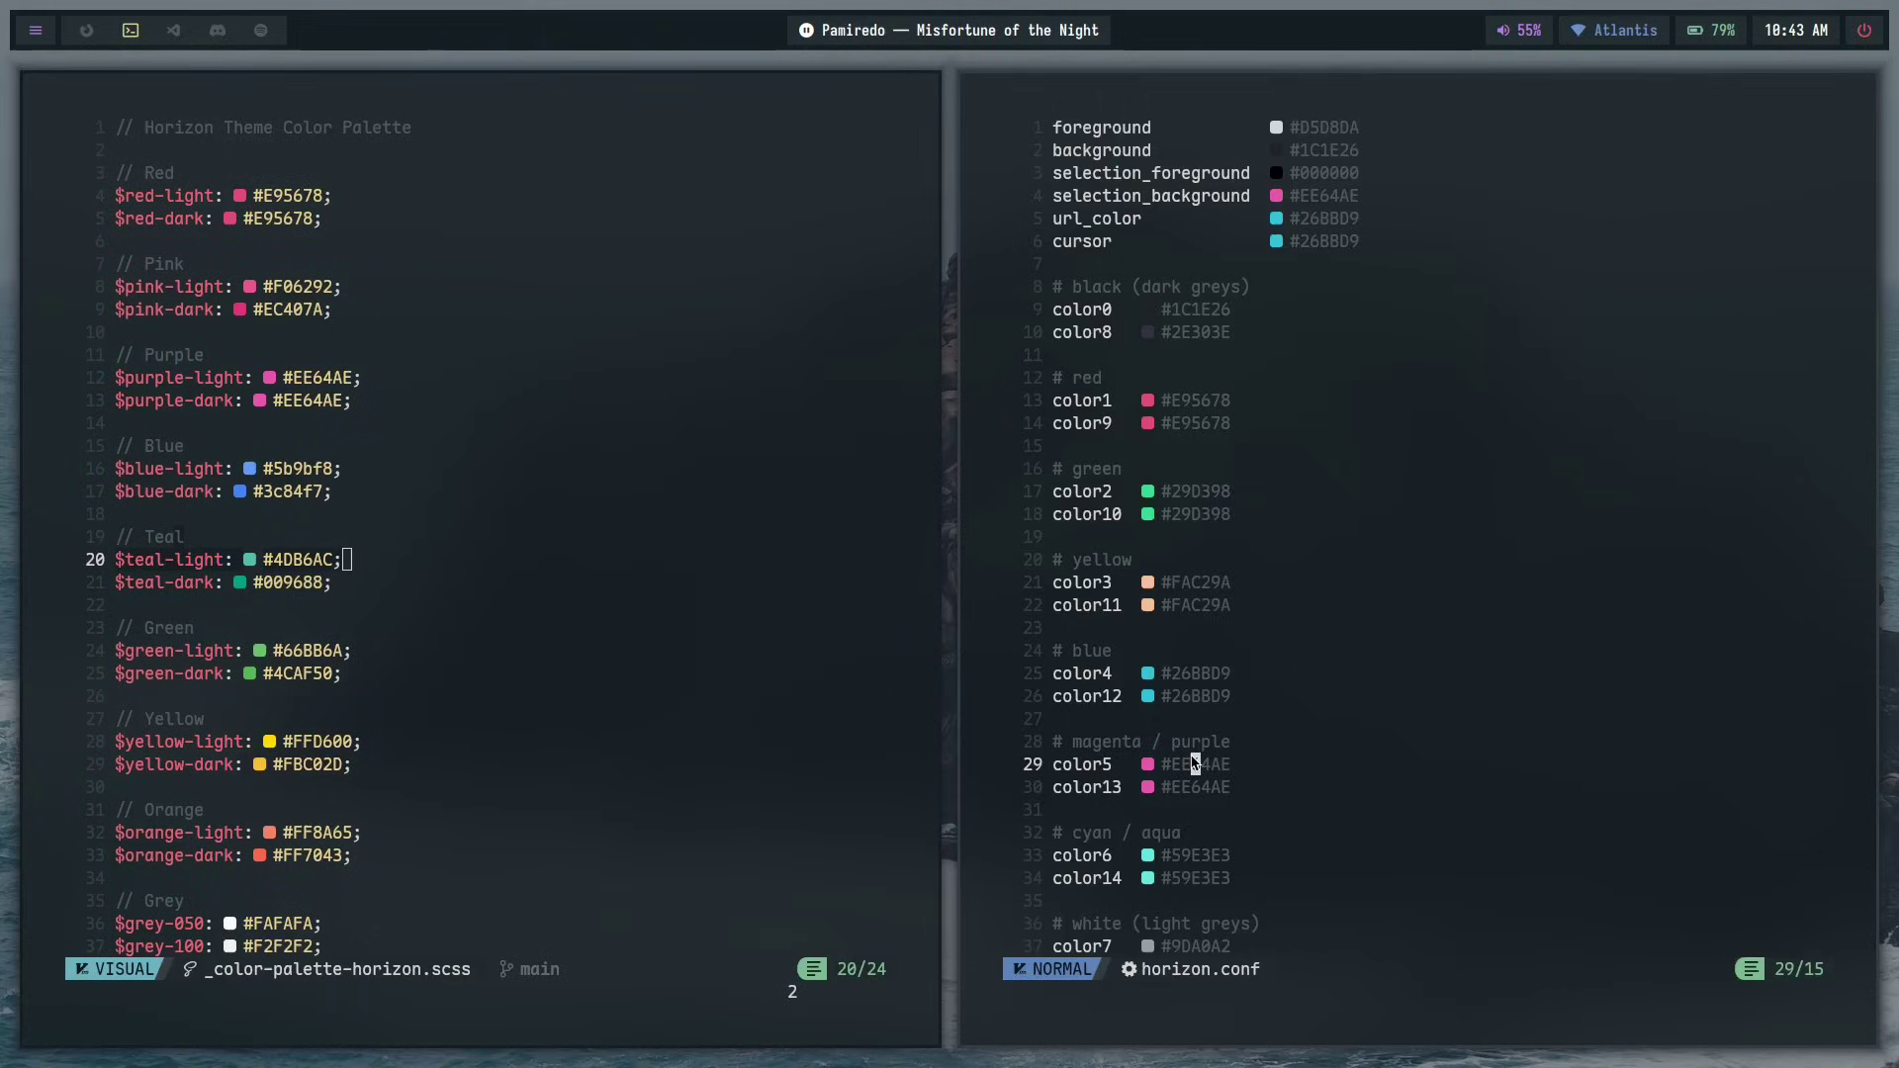
- Quit horizon.conf and close its emptied right terminal pane
text(:q)
key(Return)
key(super+q)
- Force-quit the remaining palette file with :q! without saving
click(796, 610)
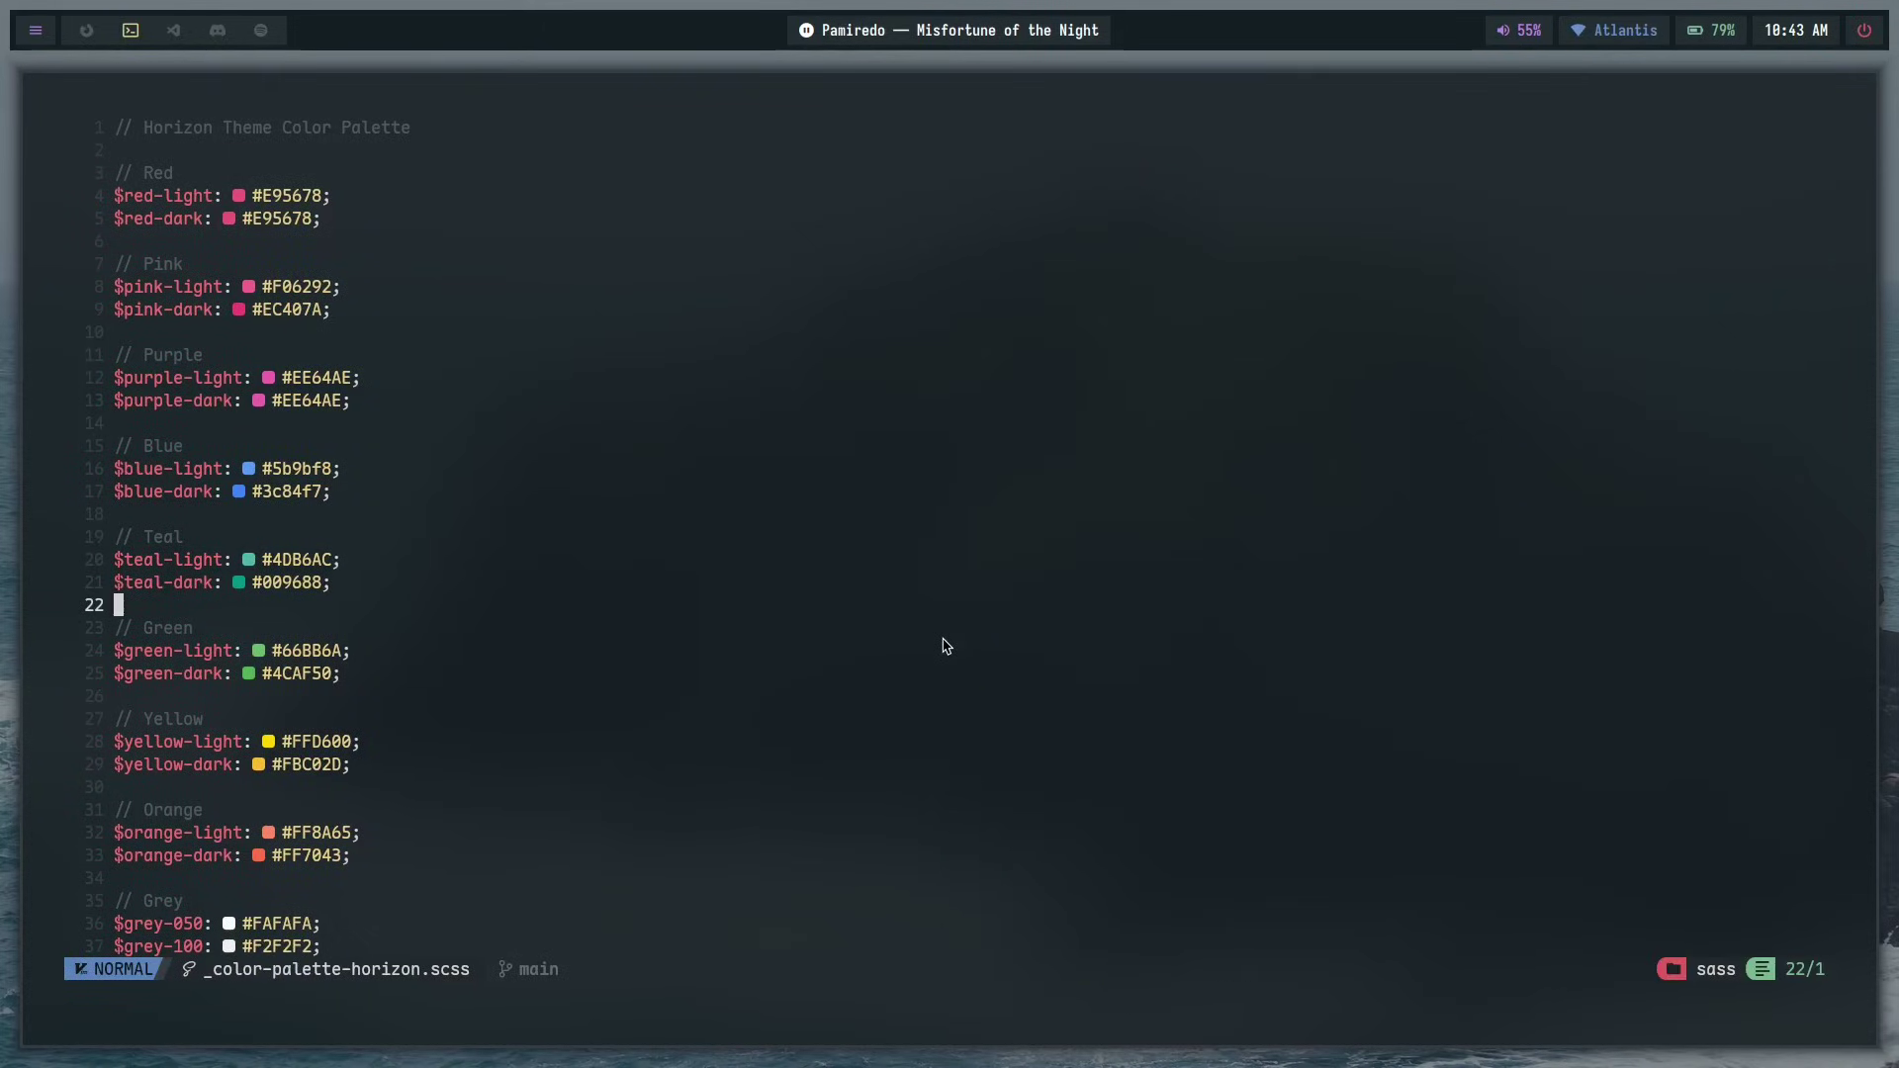
text(:qa)
key(Return)
text(:q)
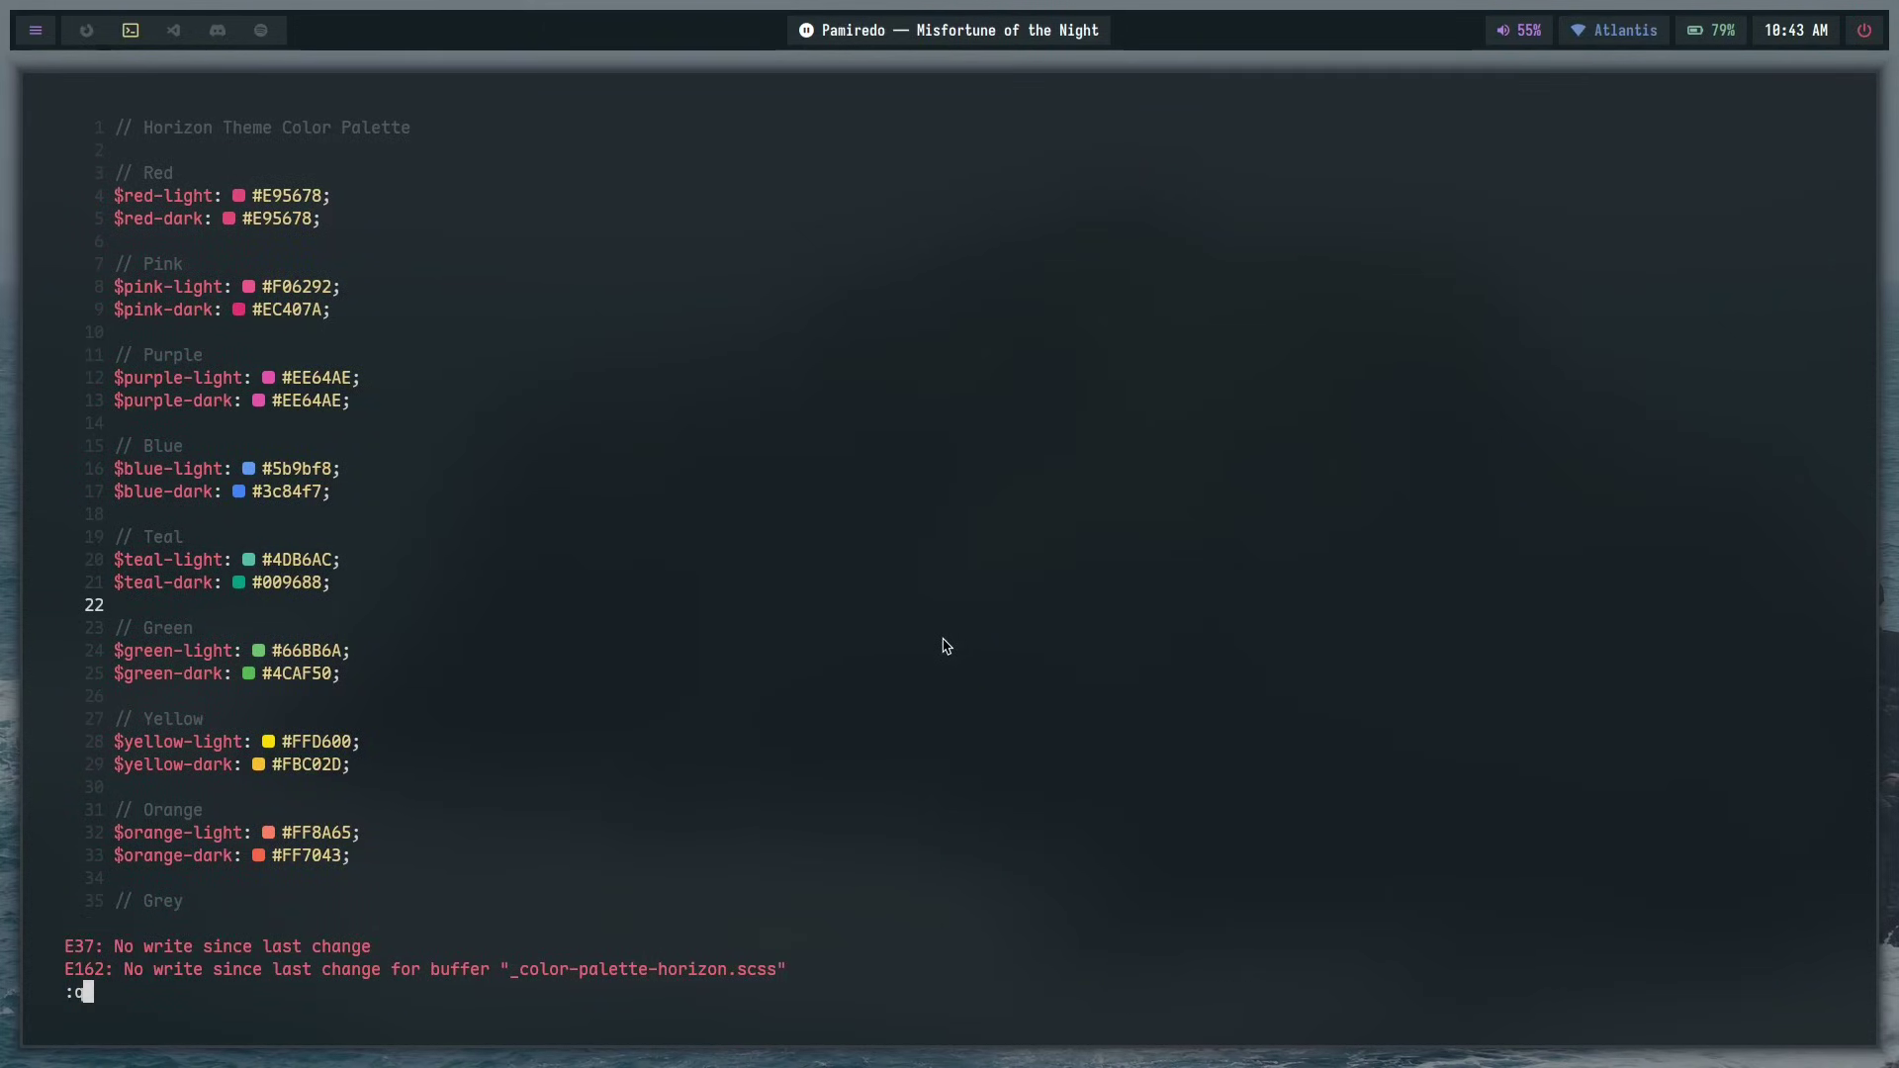
text(!)
key(Escape)
scroll(504, 514, down, 18)
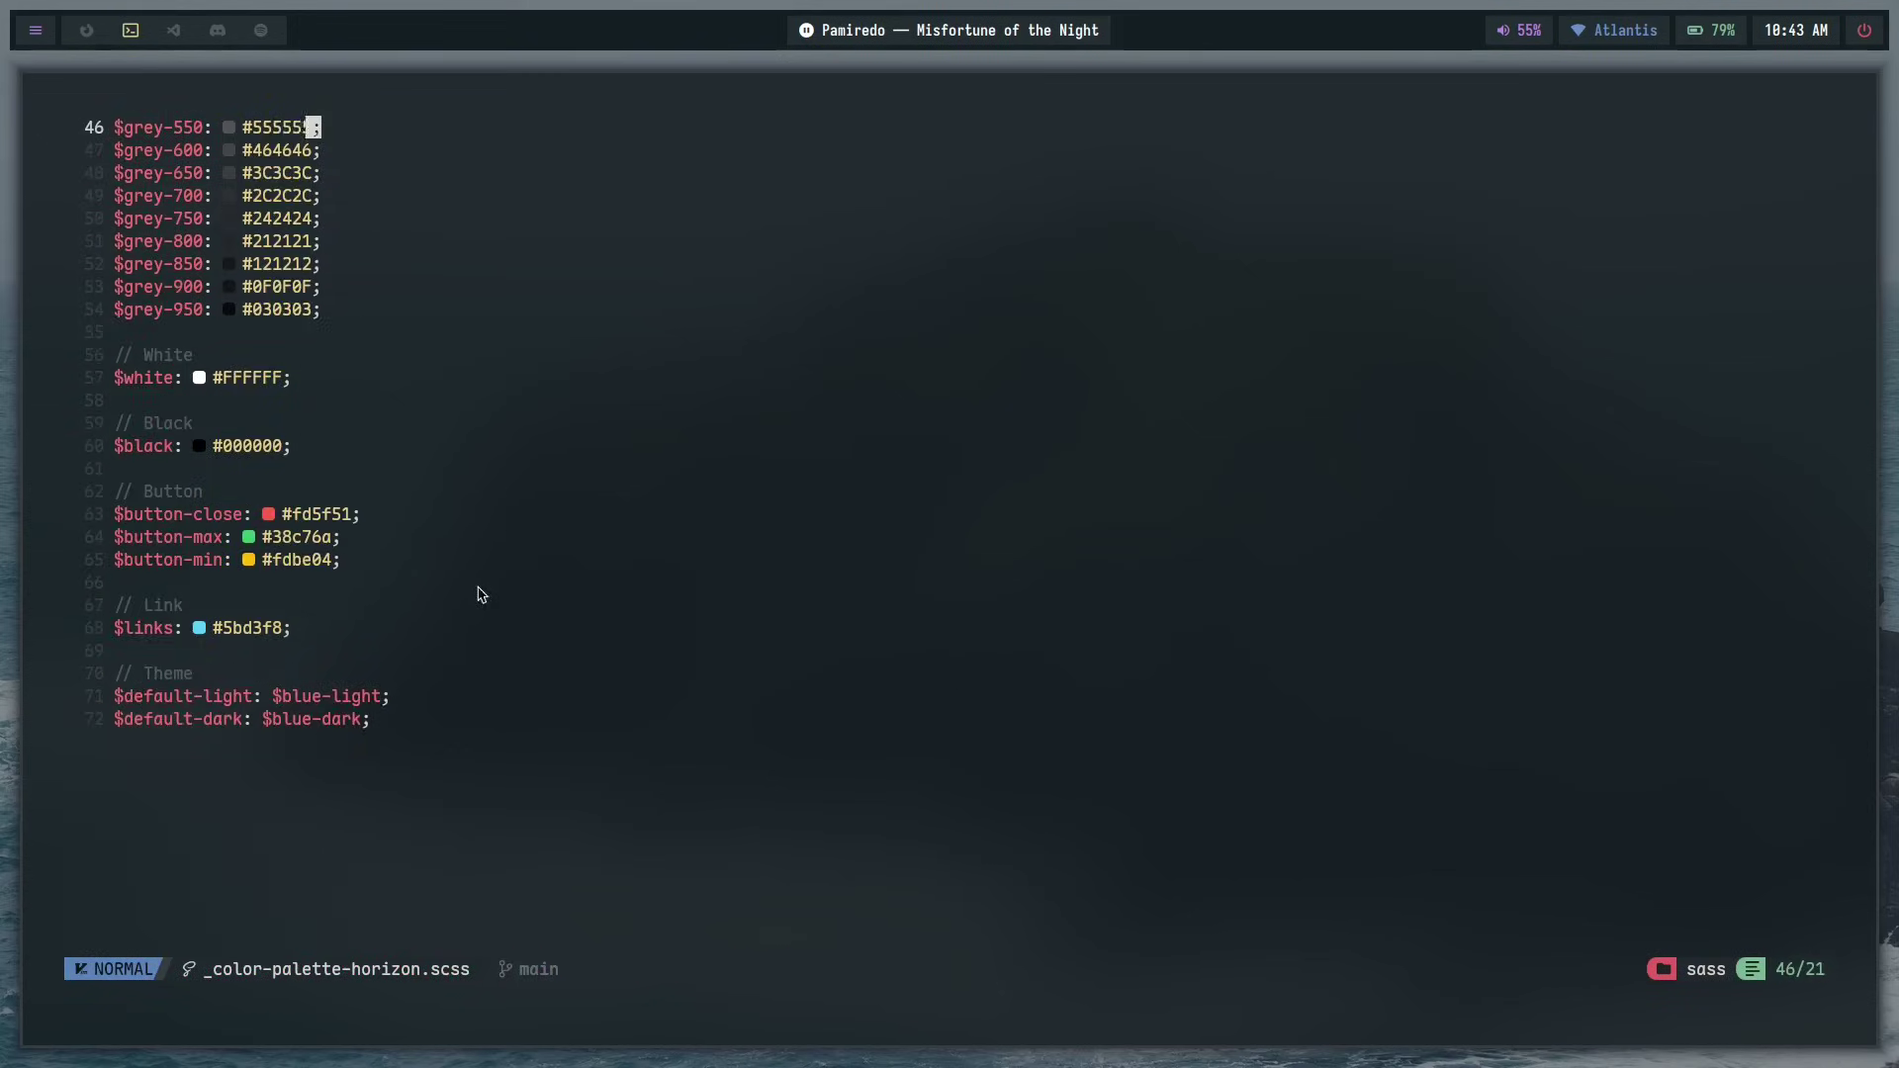
key(g)
key(g)
text(:q)
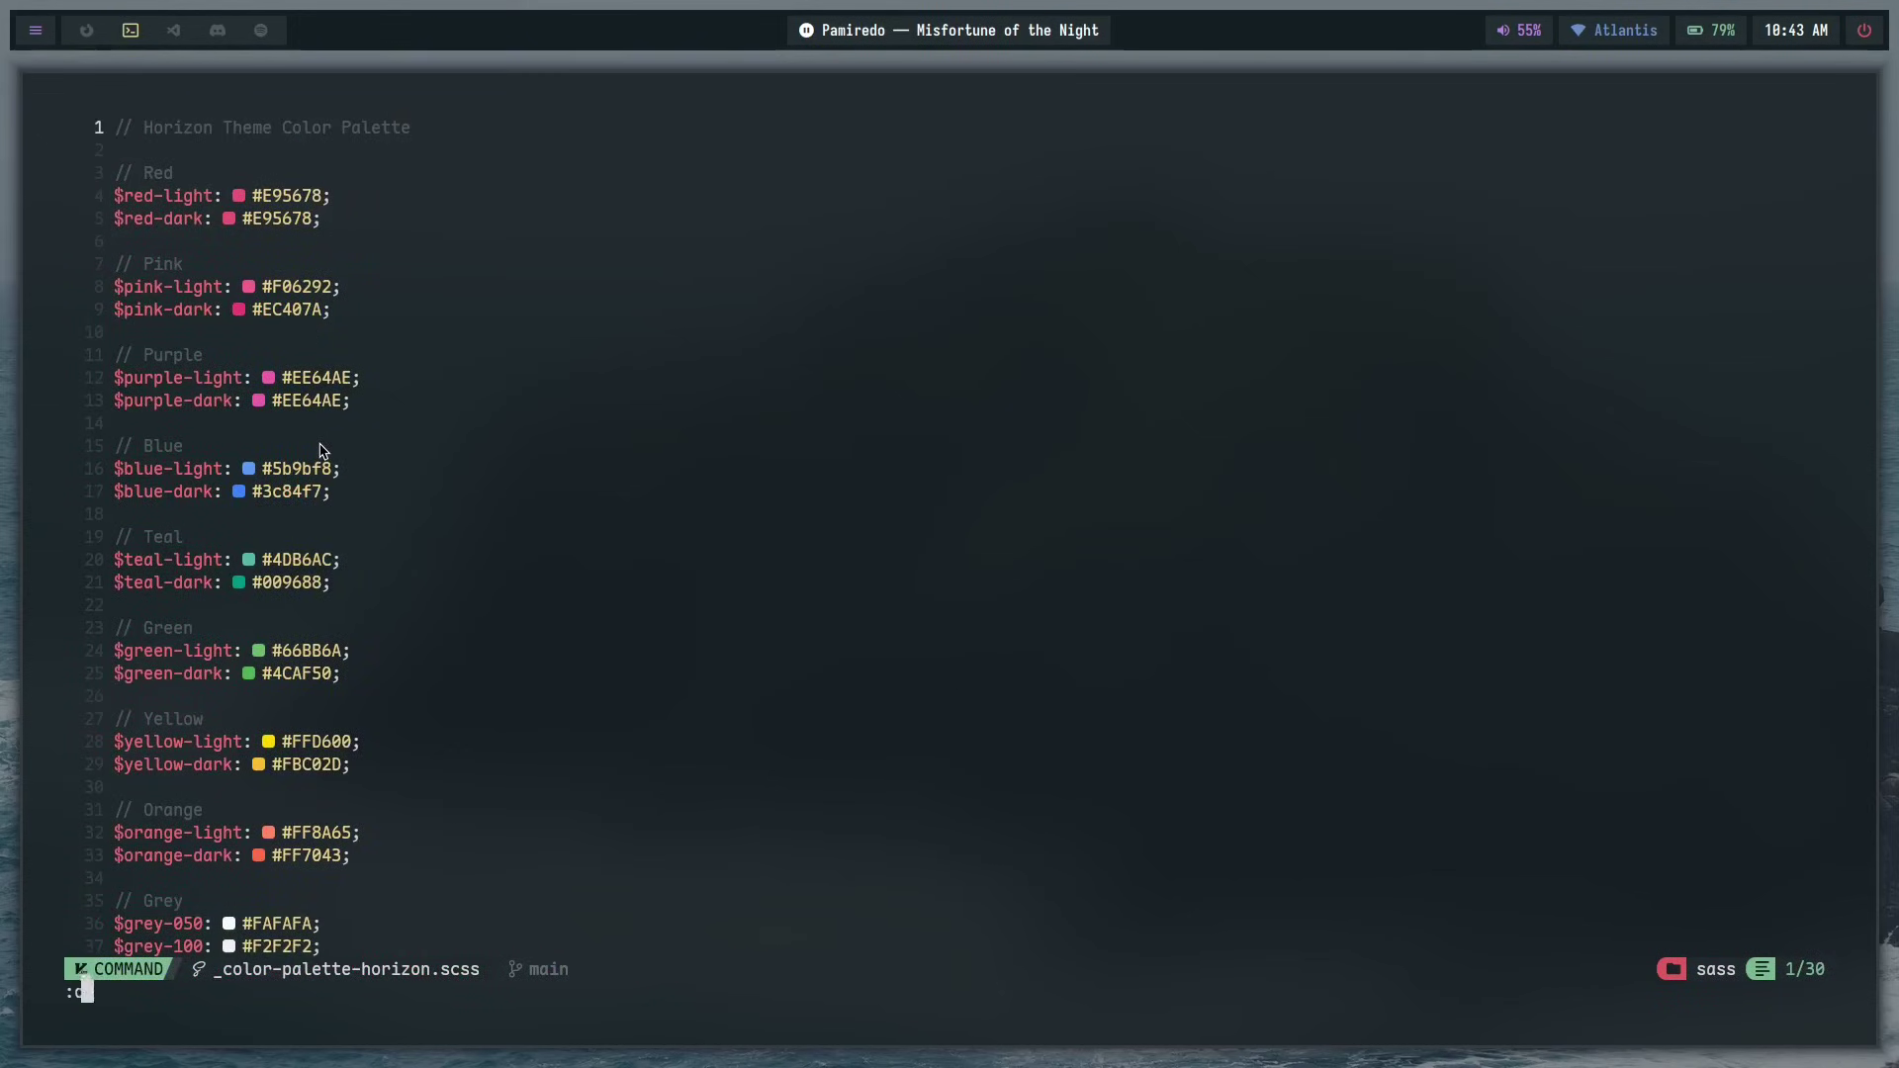
text(!)
key(Return)
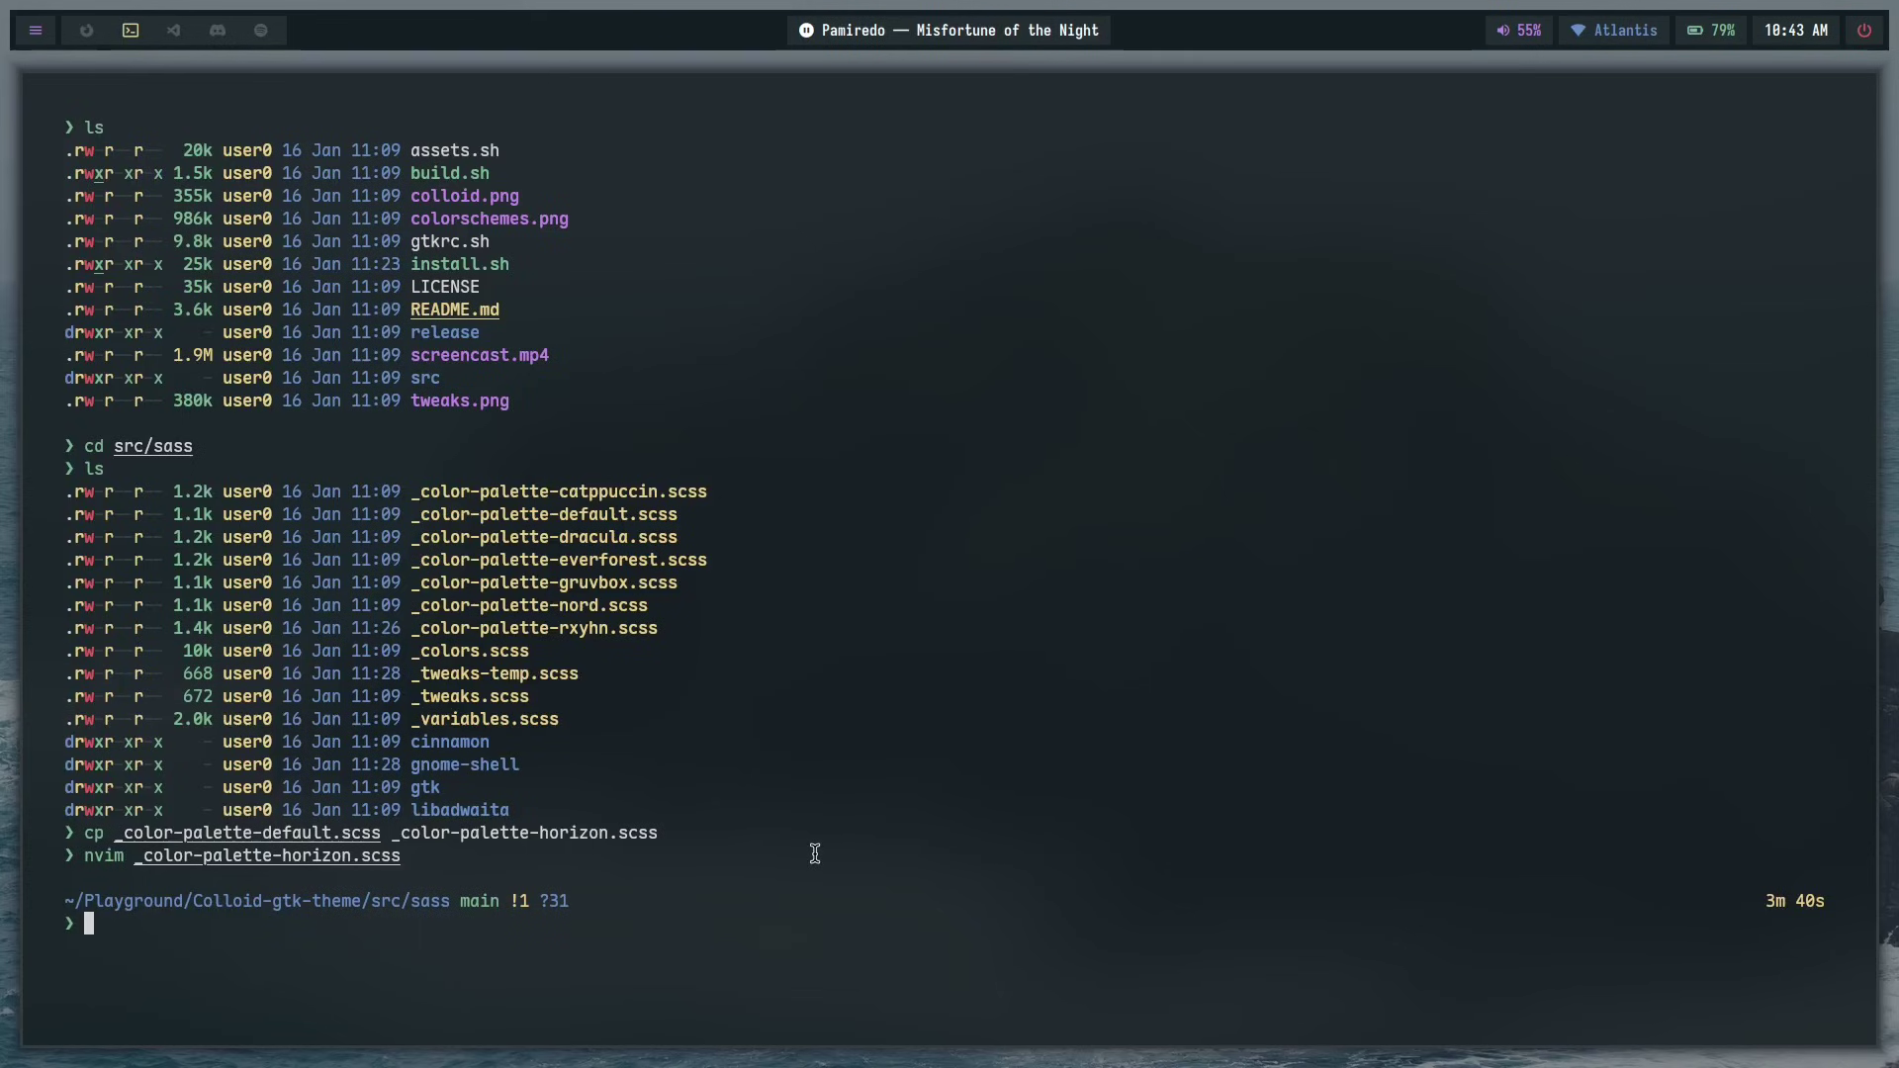
- List src/sass to spot _color-palette-horizon.scss, then clear the screen with Ctrl+L
text(ls)
key(Return)
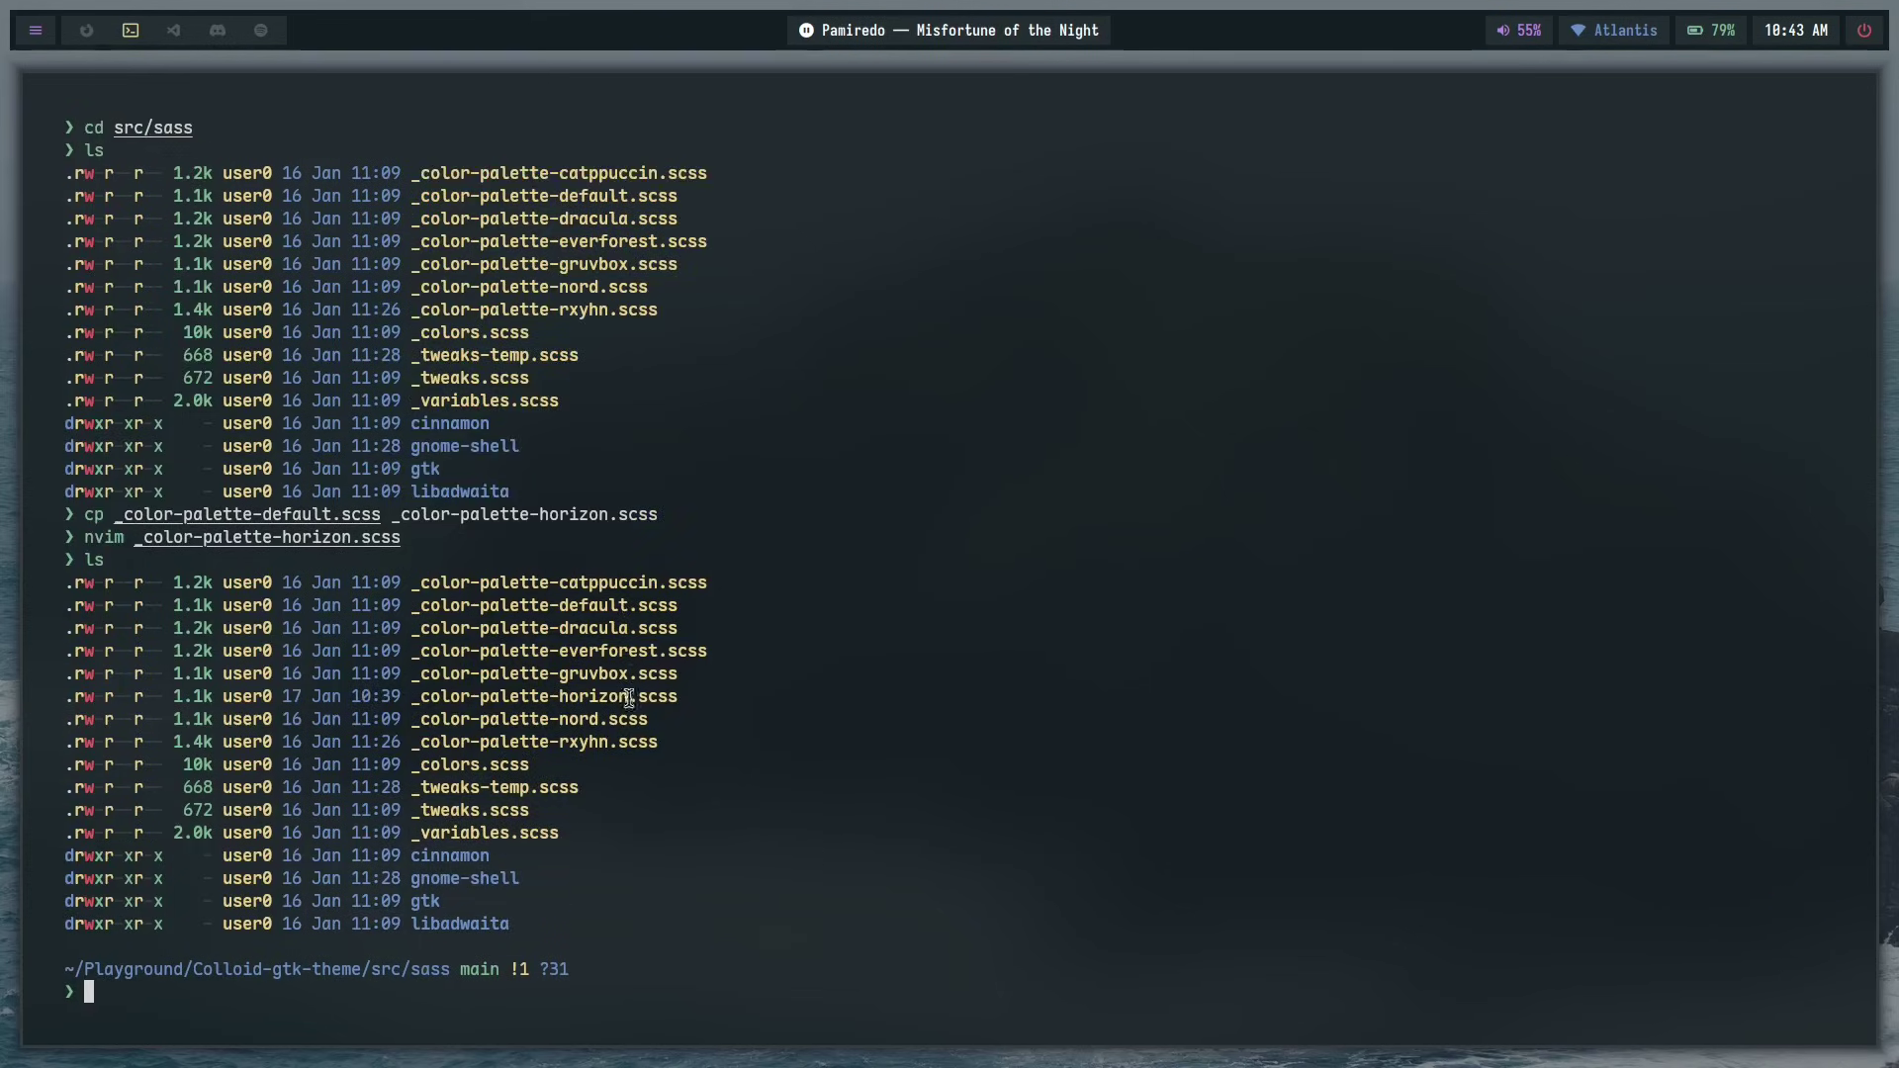
drag(669, 703, 394, 695)
click(702, 686)
key(ctrl+l)
- Go up two folders to the theme root and open install.sh in Neovim
text(cd ../../)
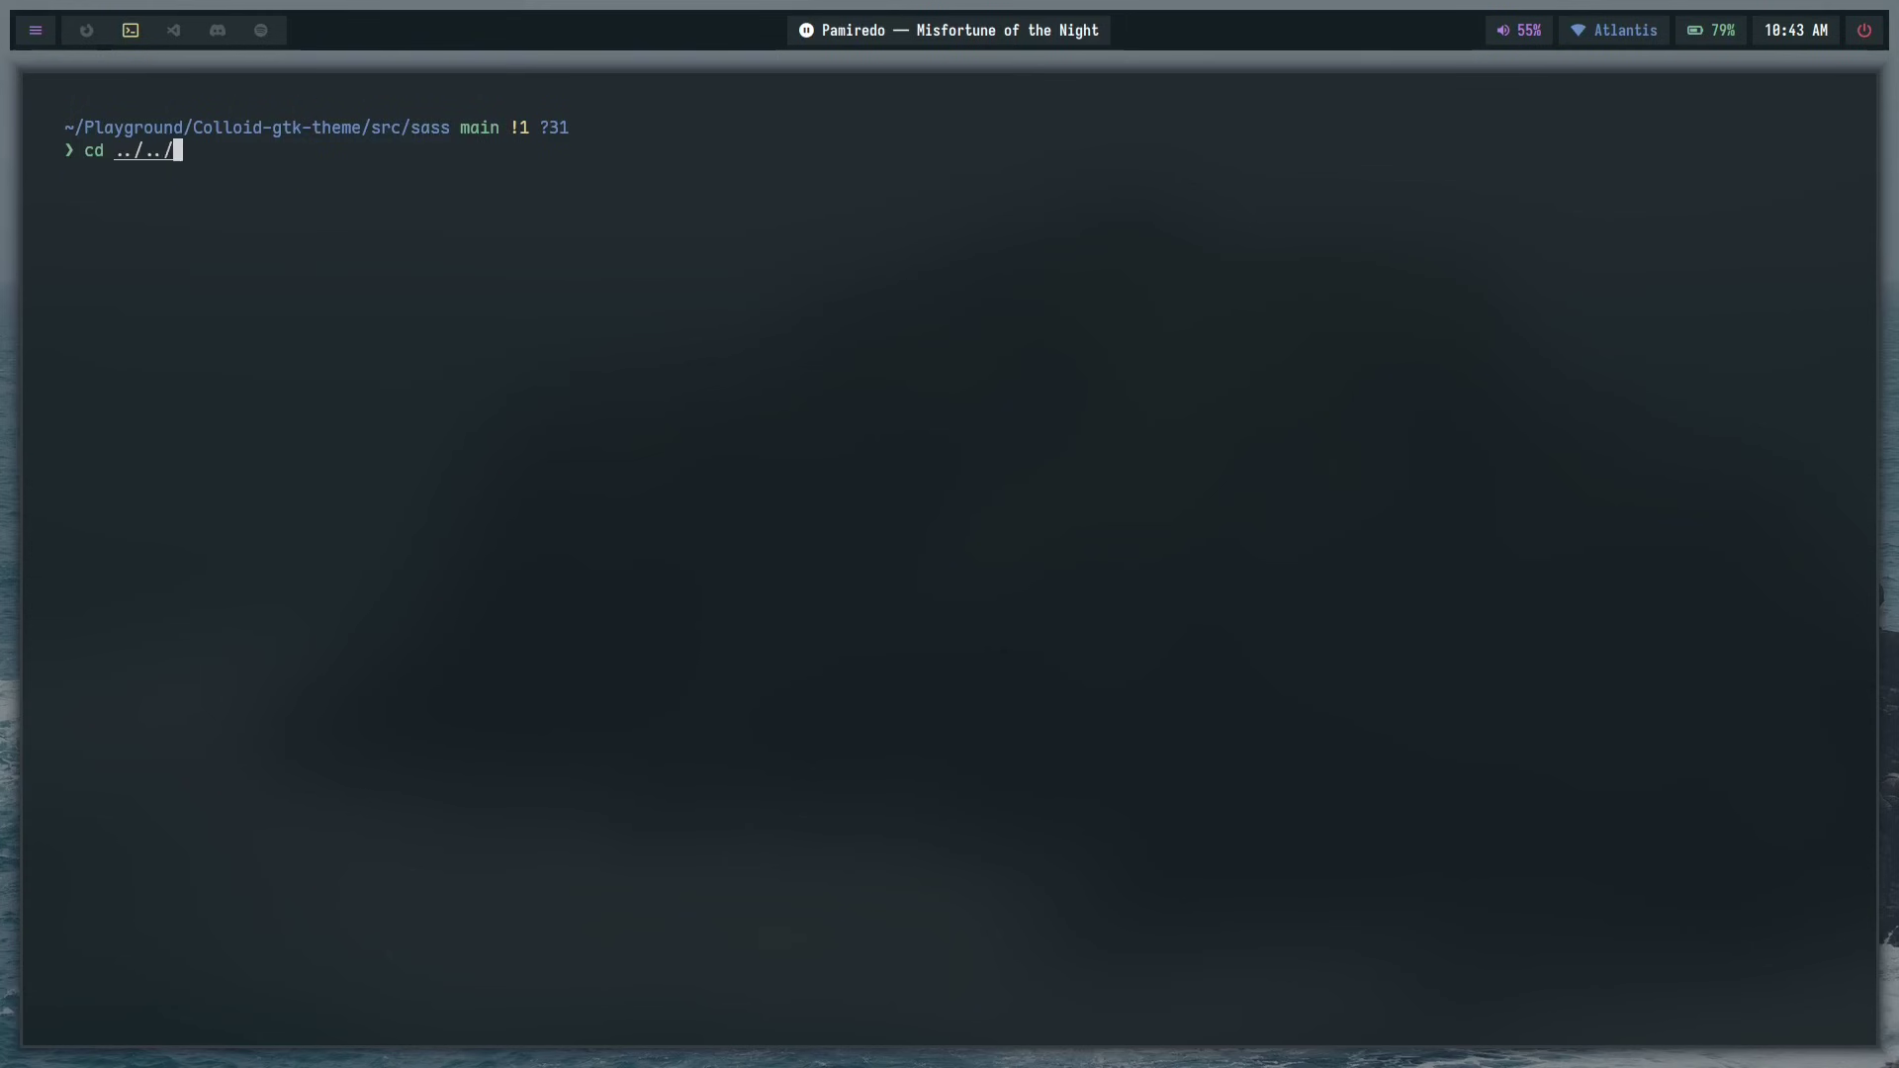
key(Return)
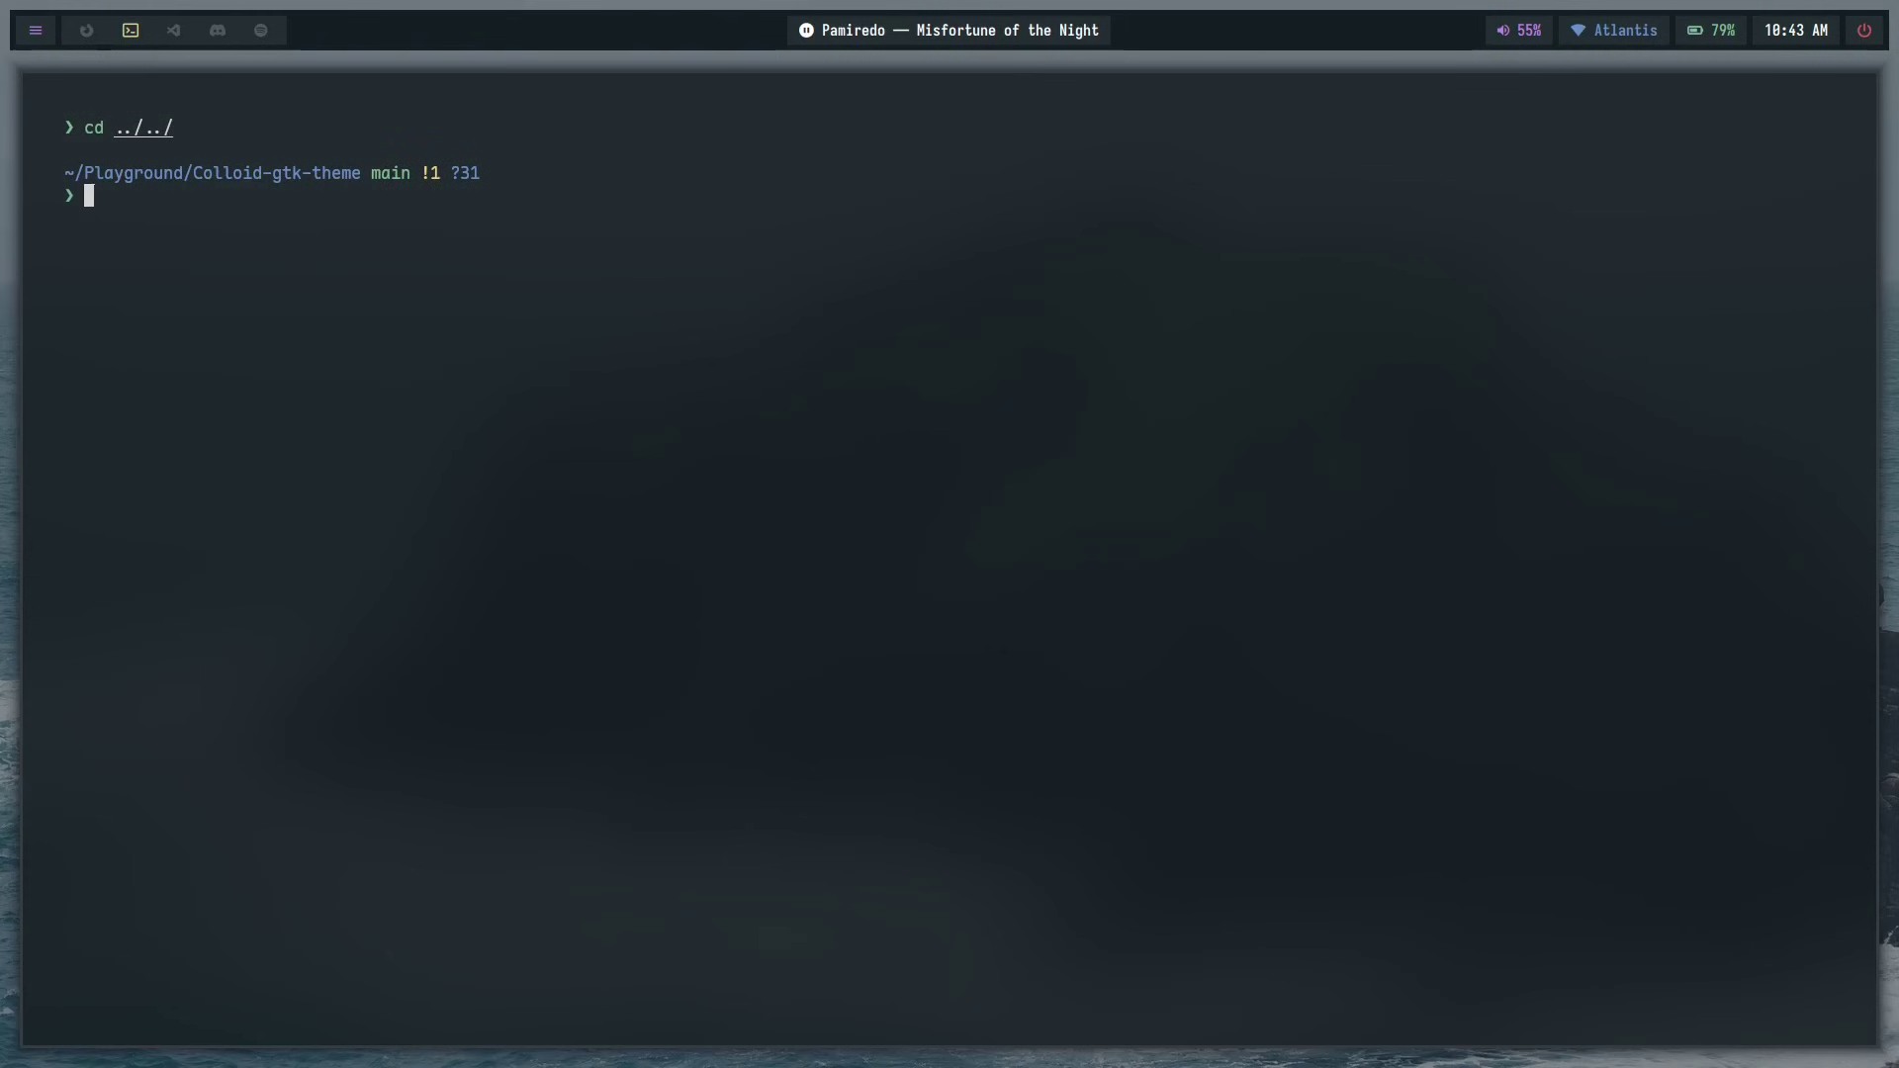
key(ctrl+l)
text(nvim install.sh)
key(Return)
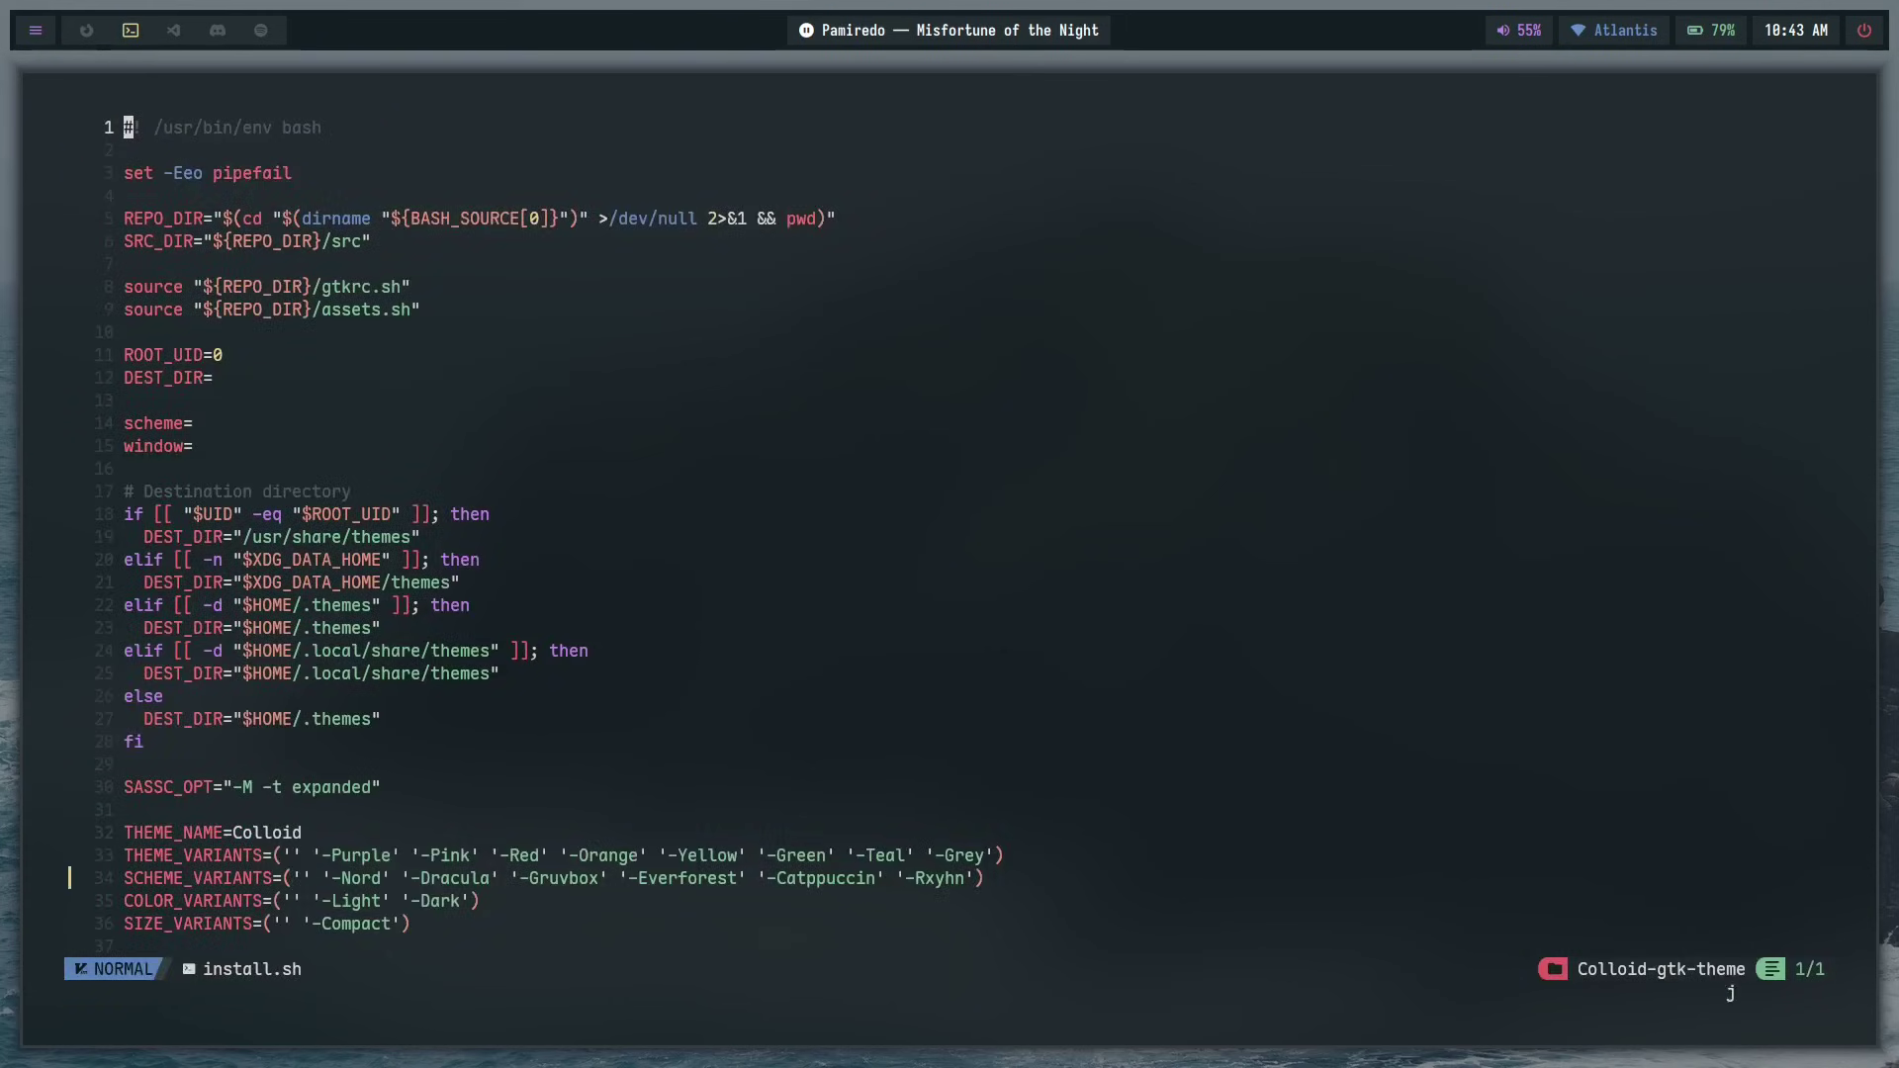
scroll(487, 686, down, 6)
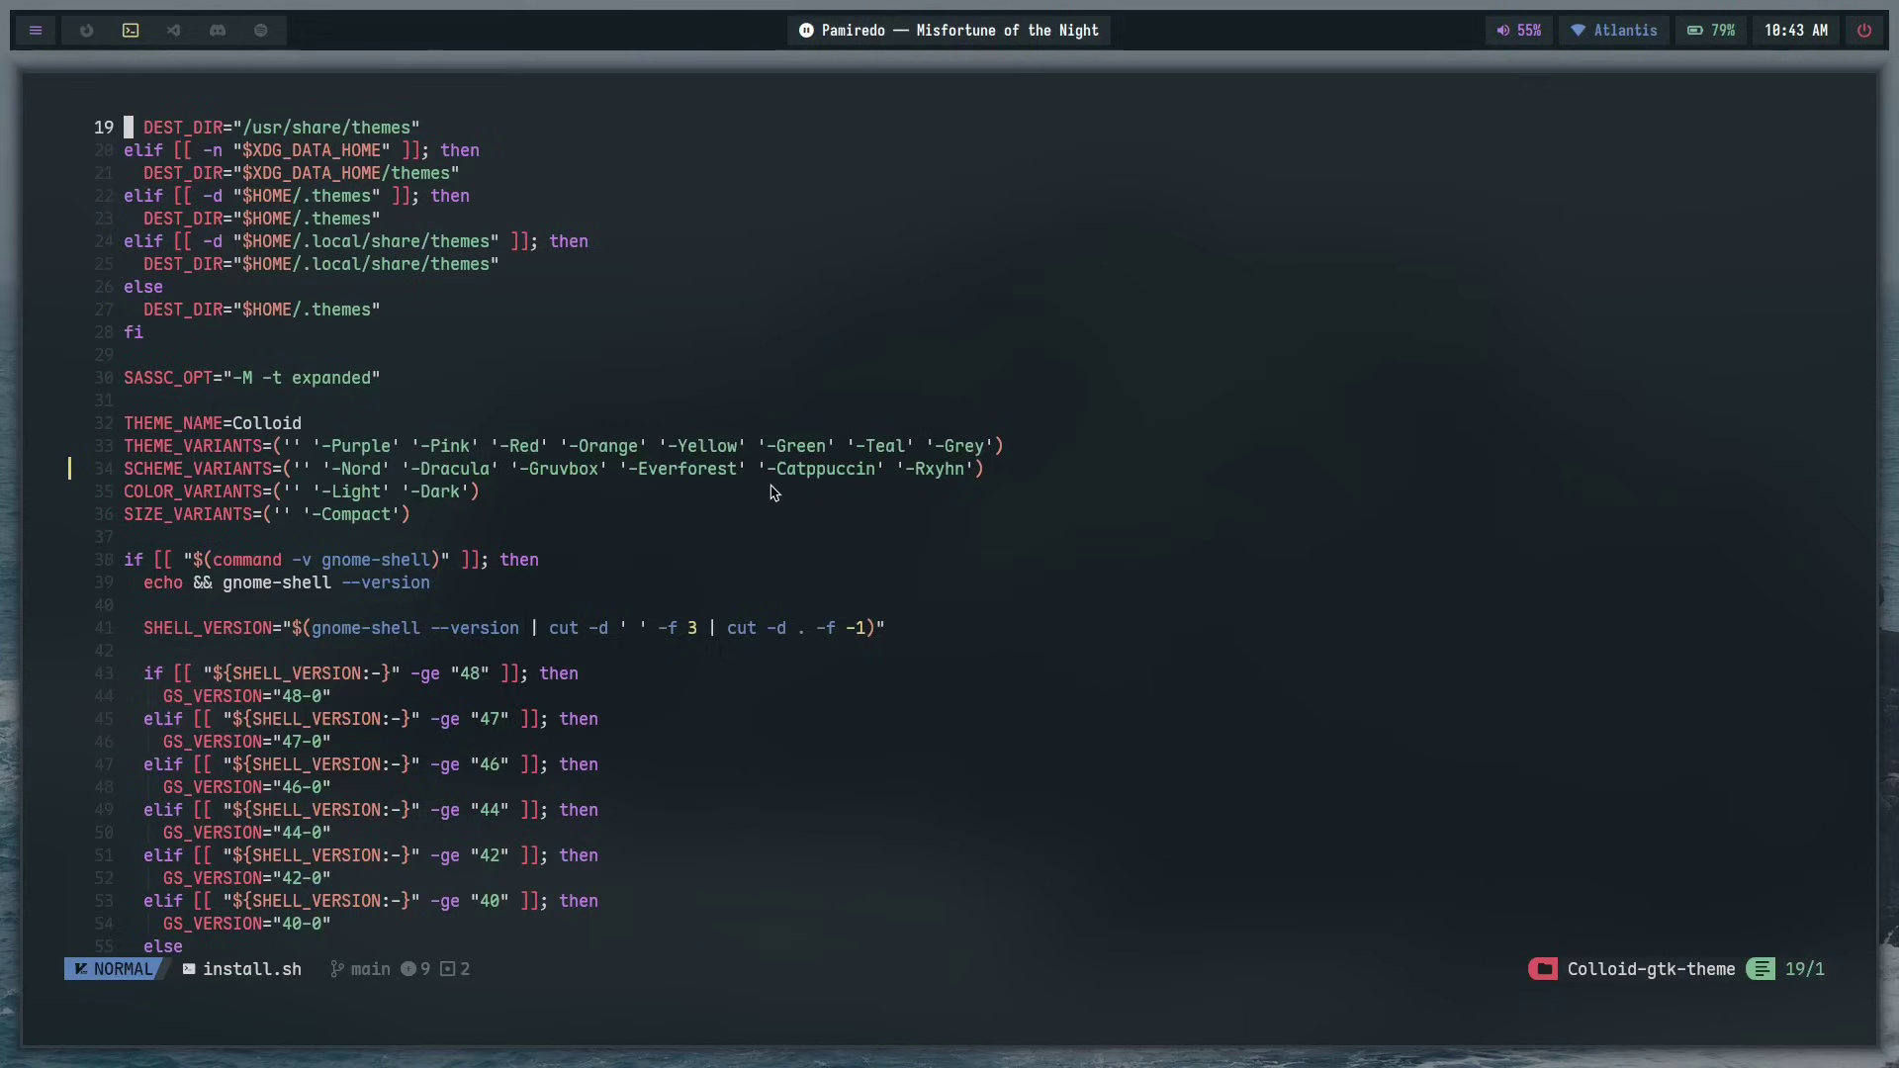
- Append '-Horizon' after '-Rxyhn' in SCHEME_VARIANTS on line 34 and check the entry
click(950, 470)
key(Right)
key(Right)
text(a)
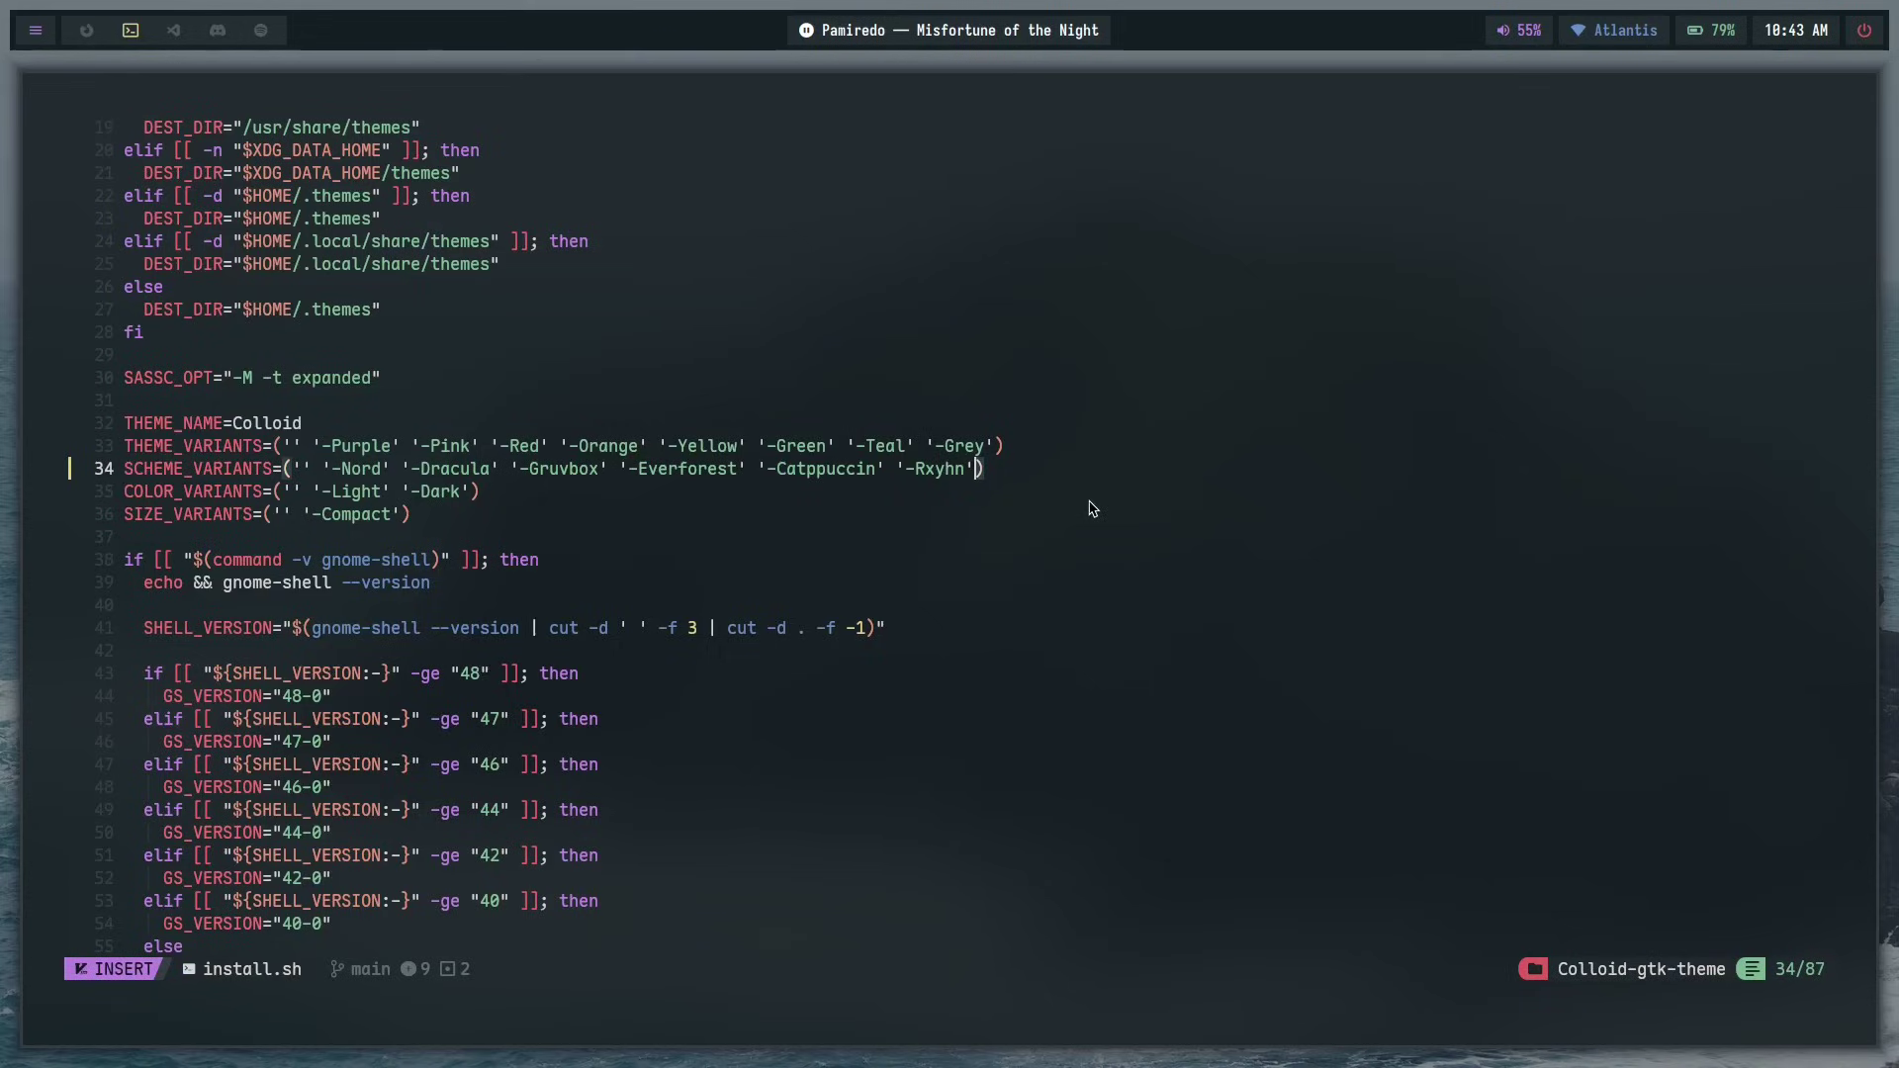
text( '-Horizon)
key(Escape)
key(j)
key(j)
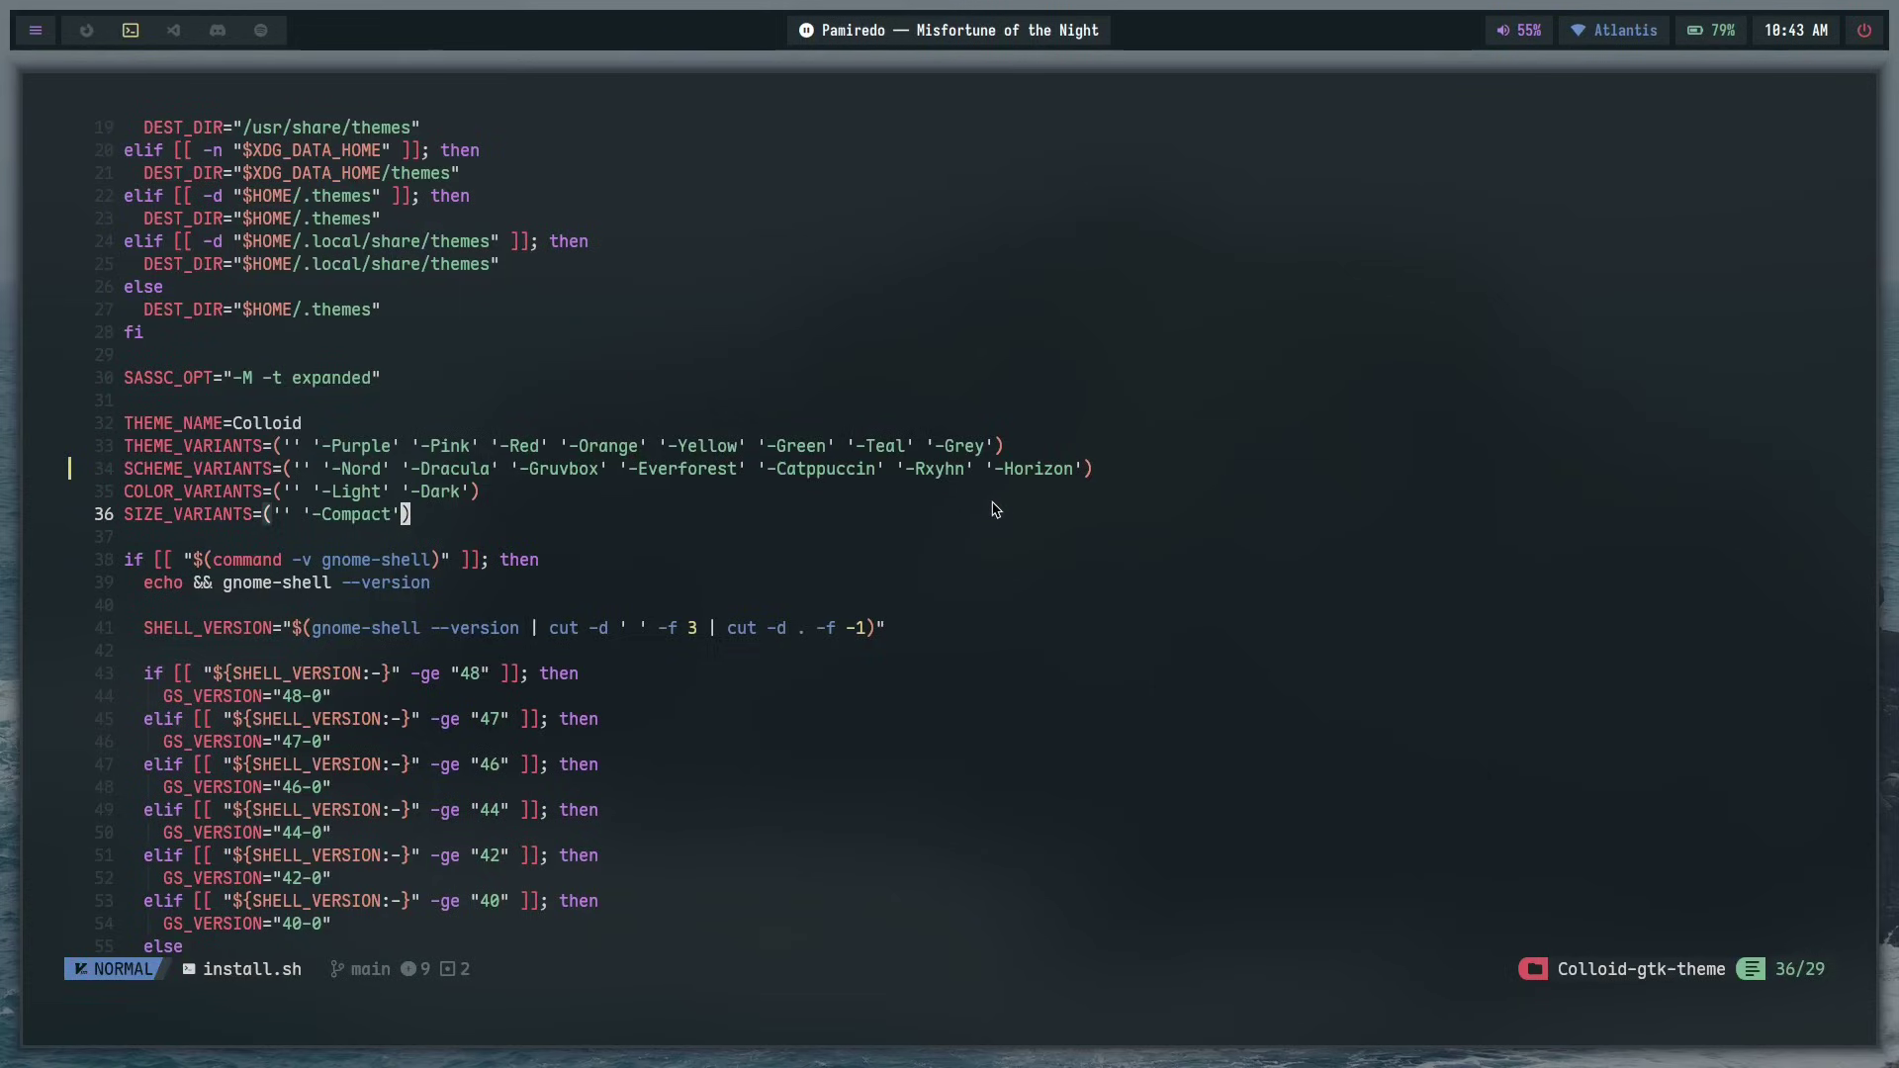
drag(907, 475, 978, 470)
click(961, 497)
click(603, 539)
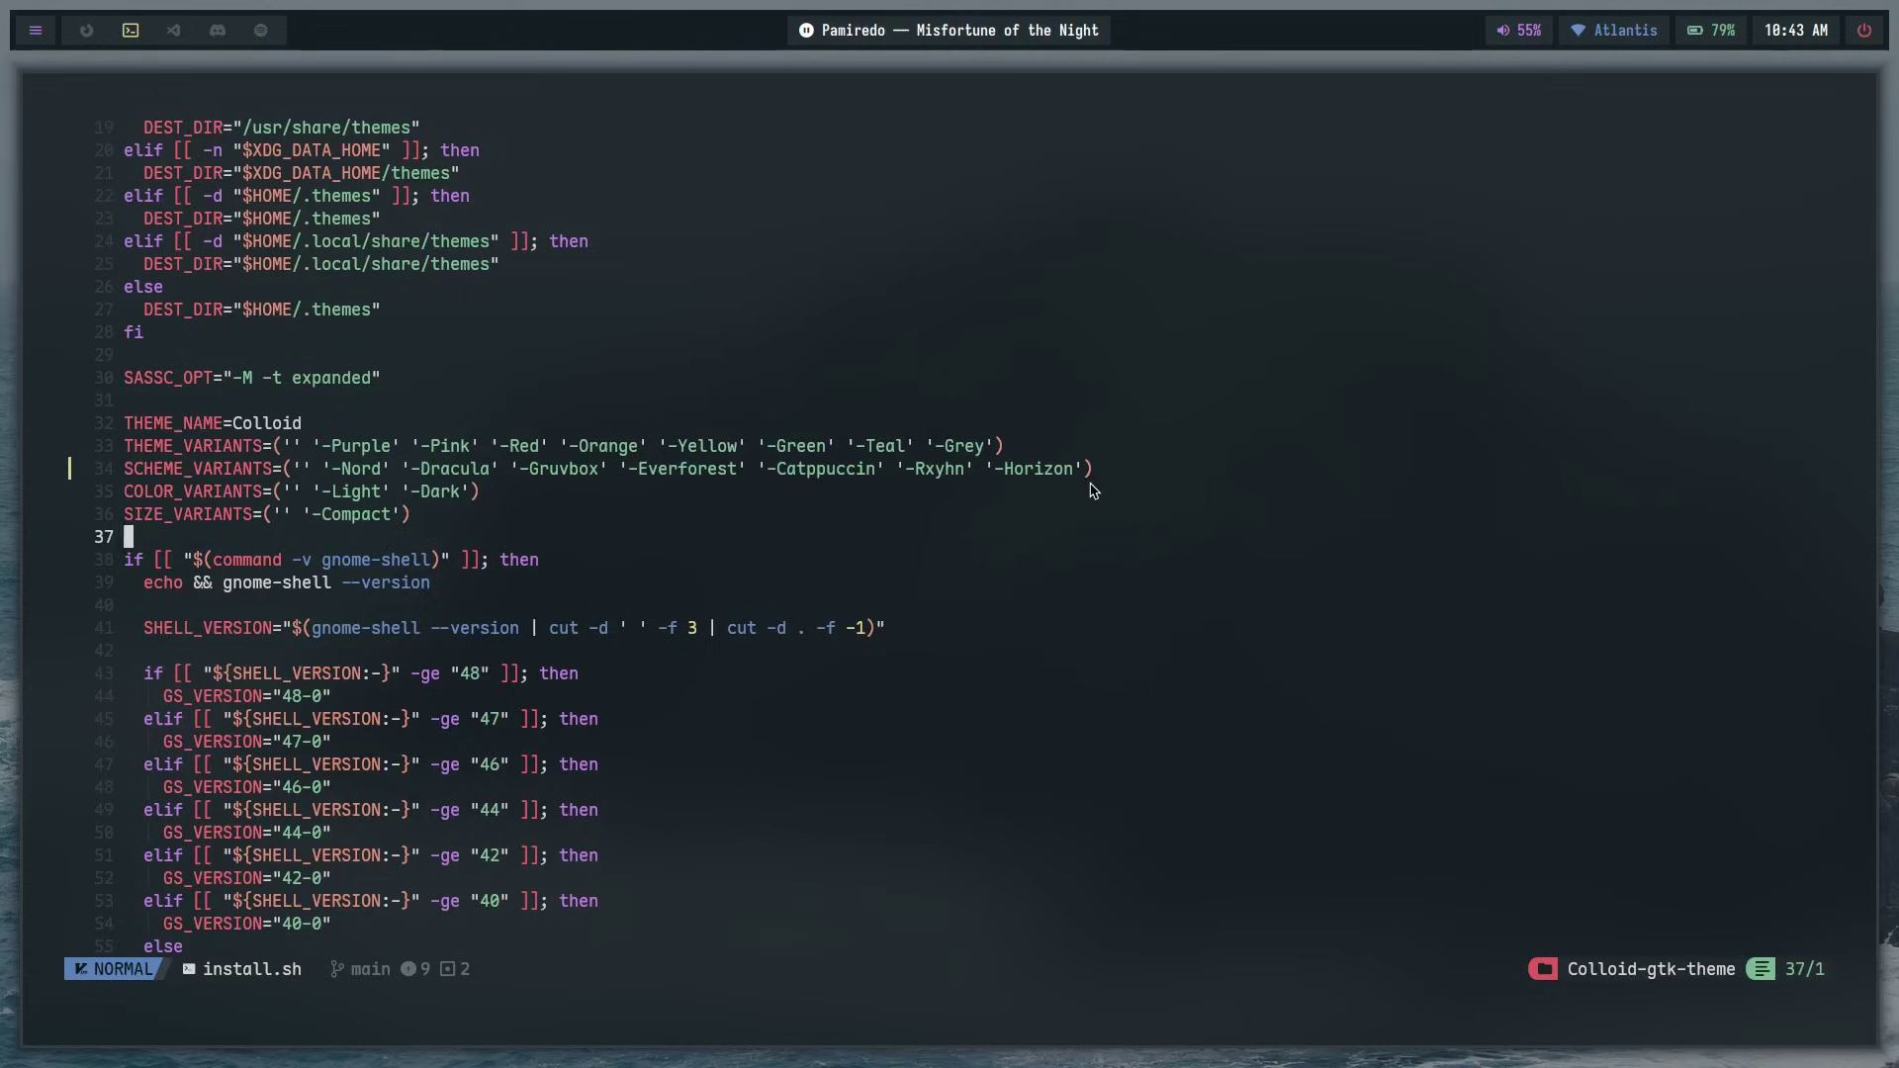
drag(1087, 473, 990, 473)
click(1017, 510)
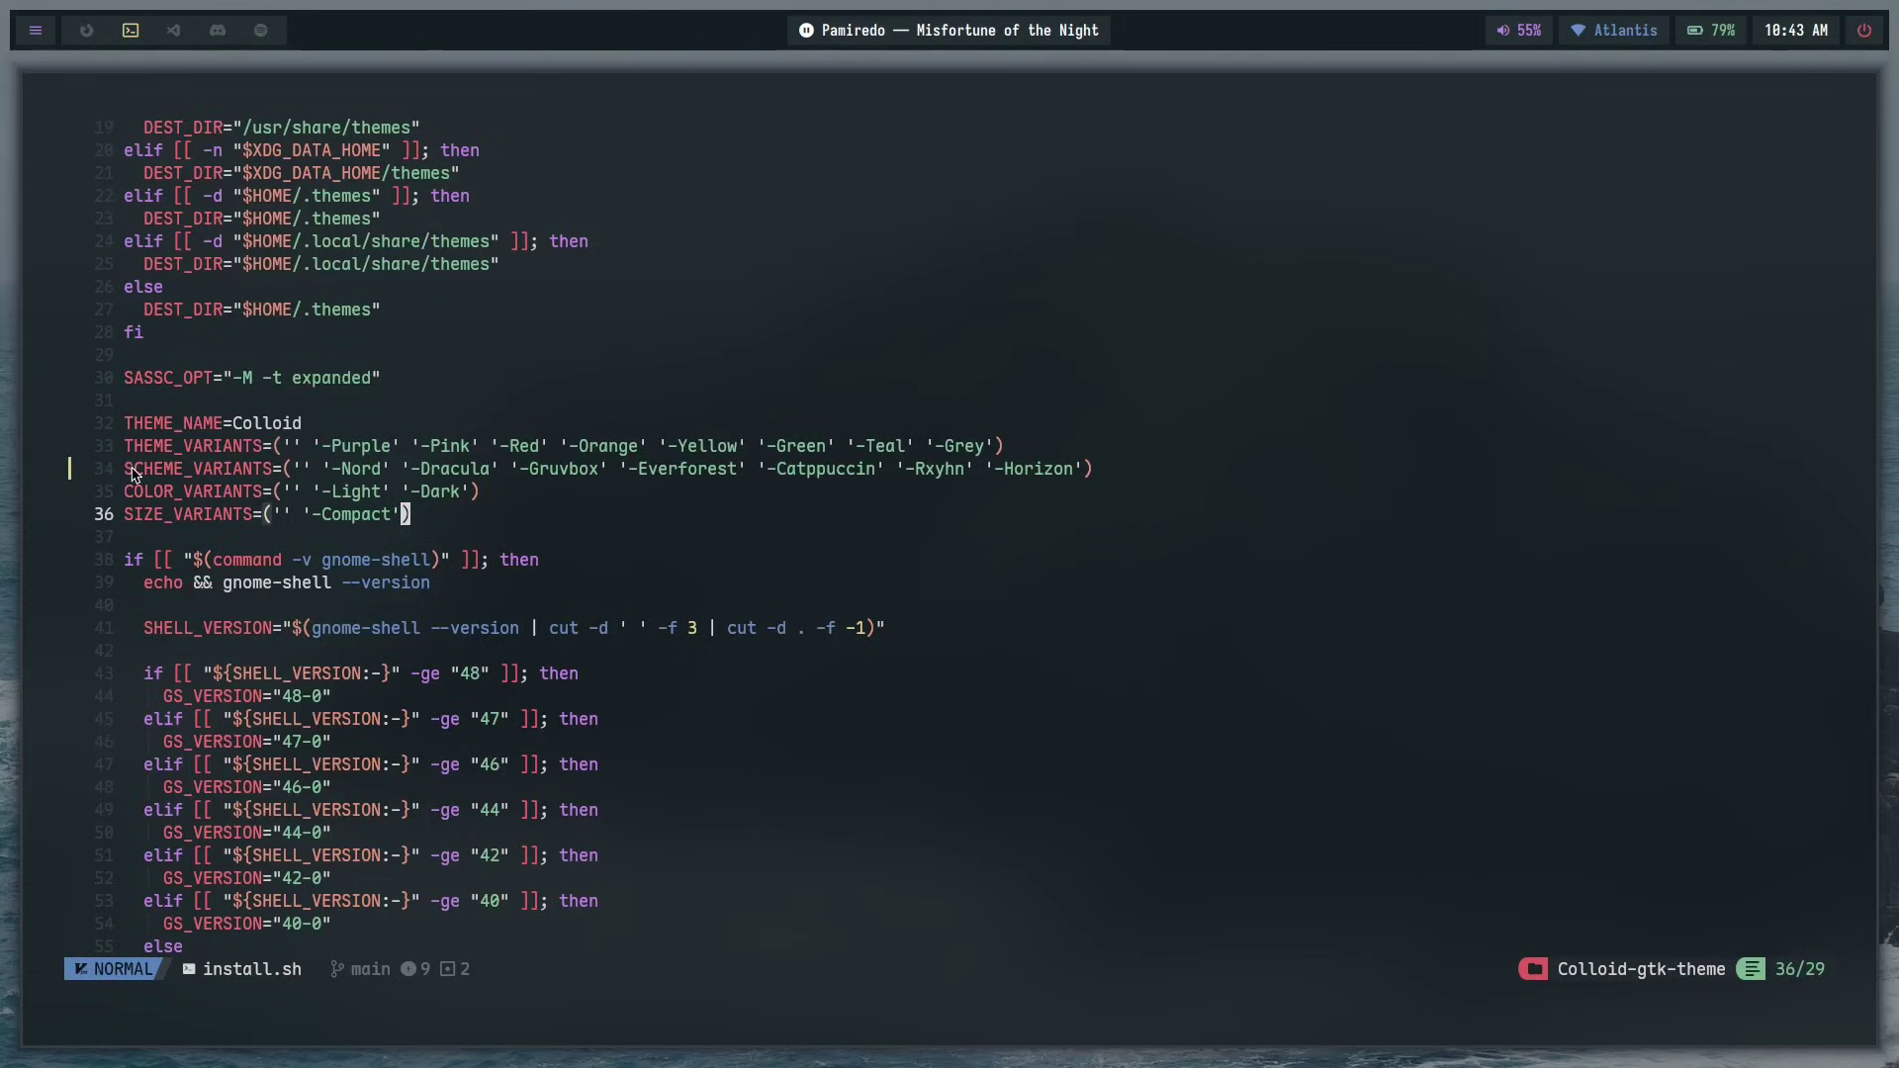
drag(323, 476, 106, 470)
click(306, 494)
- Review the --tweaks help text where rxyhn and the Rxyhn ColorScheme are listed
scroll(254, 484, down, 16)
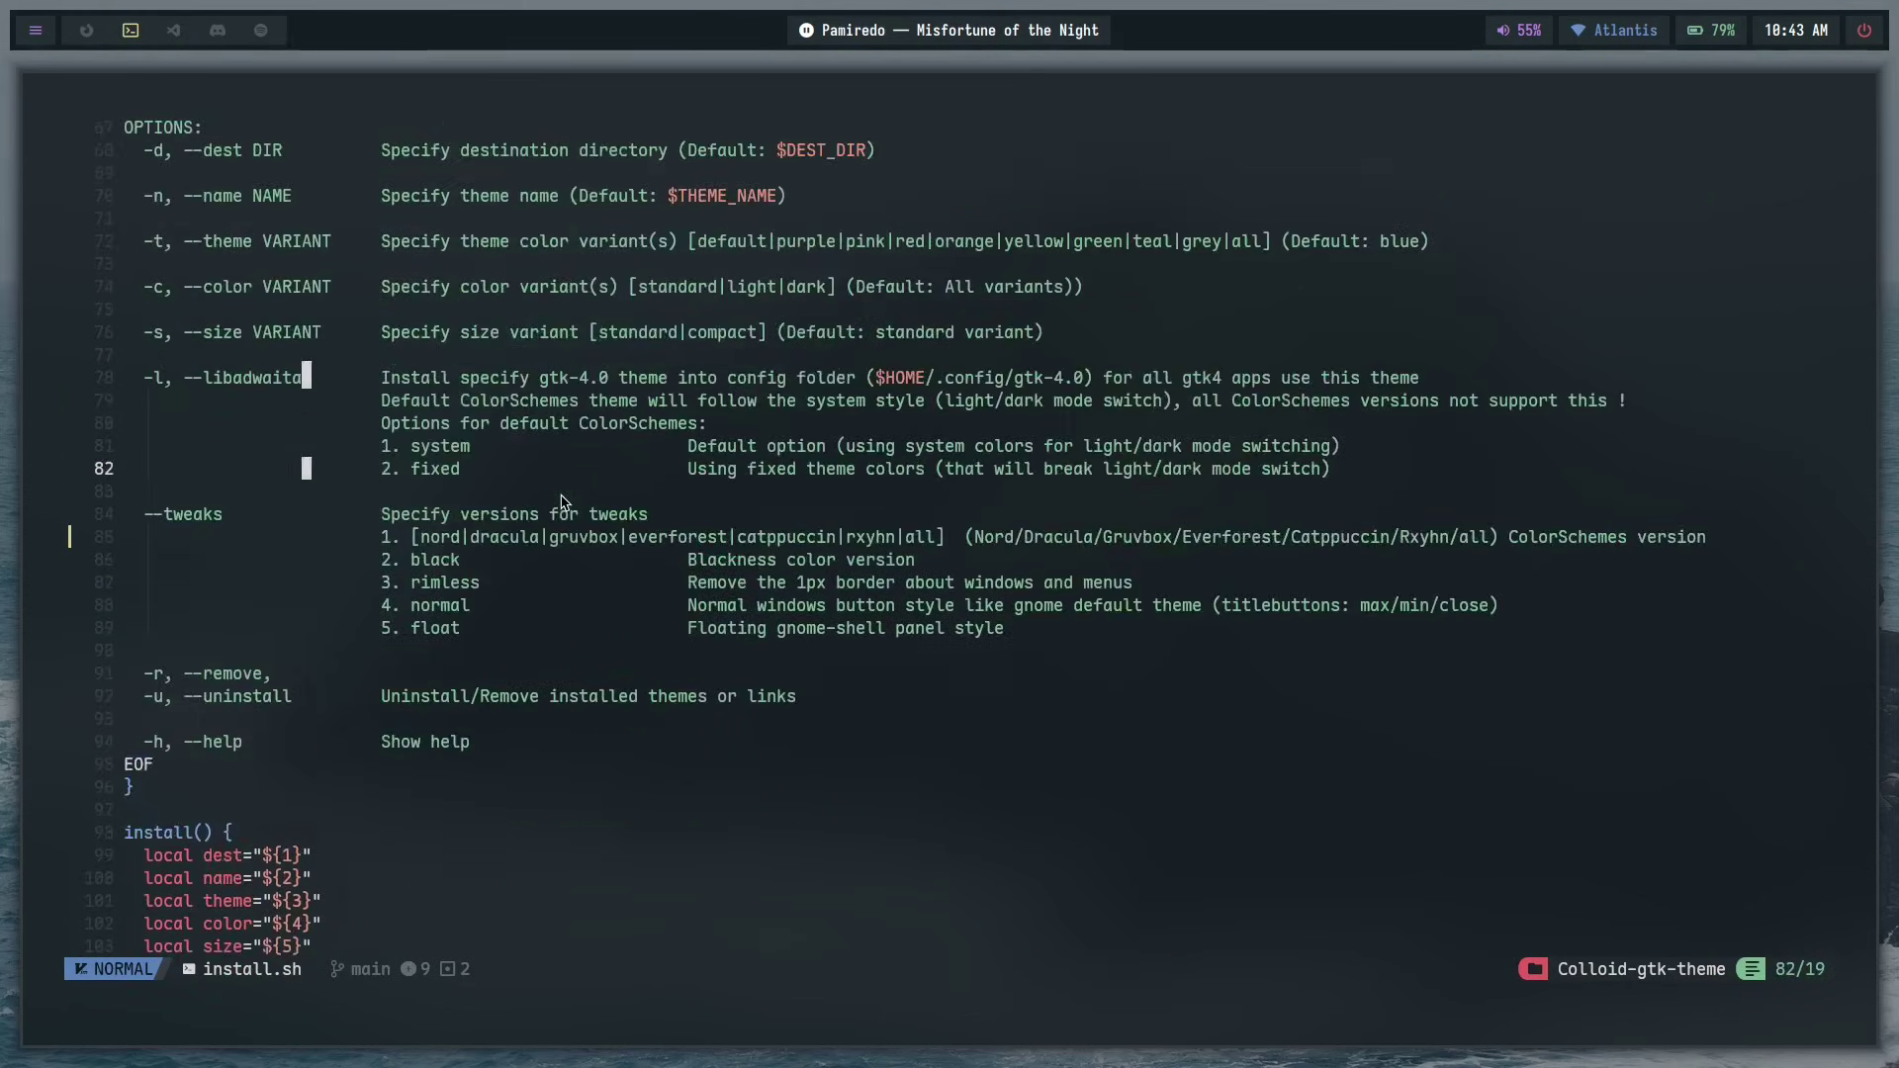
scroll(591, 542, up, 3)
scroll(126, 388, up, 2)
scroll(199, 348, down, 2)
scroll(162, 353, up, 1)
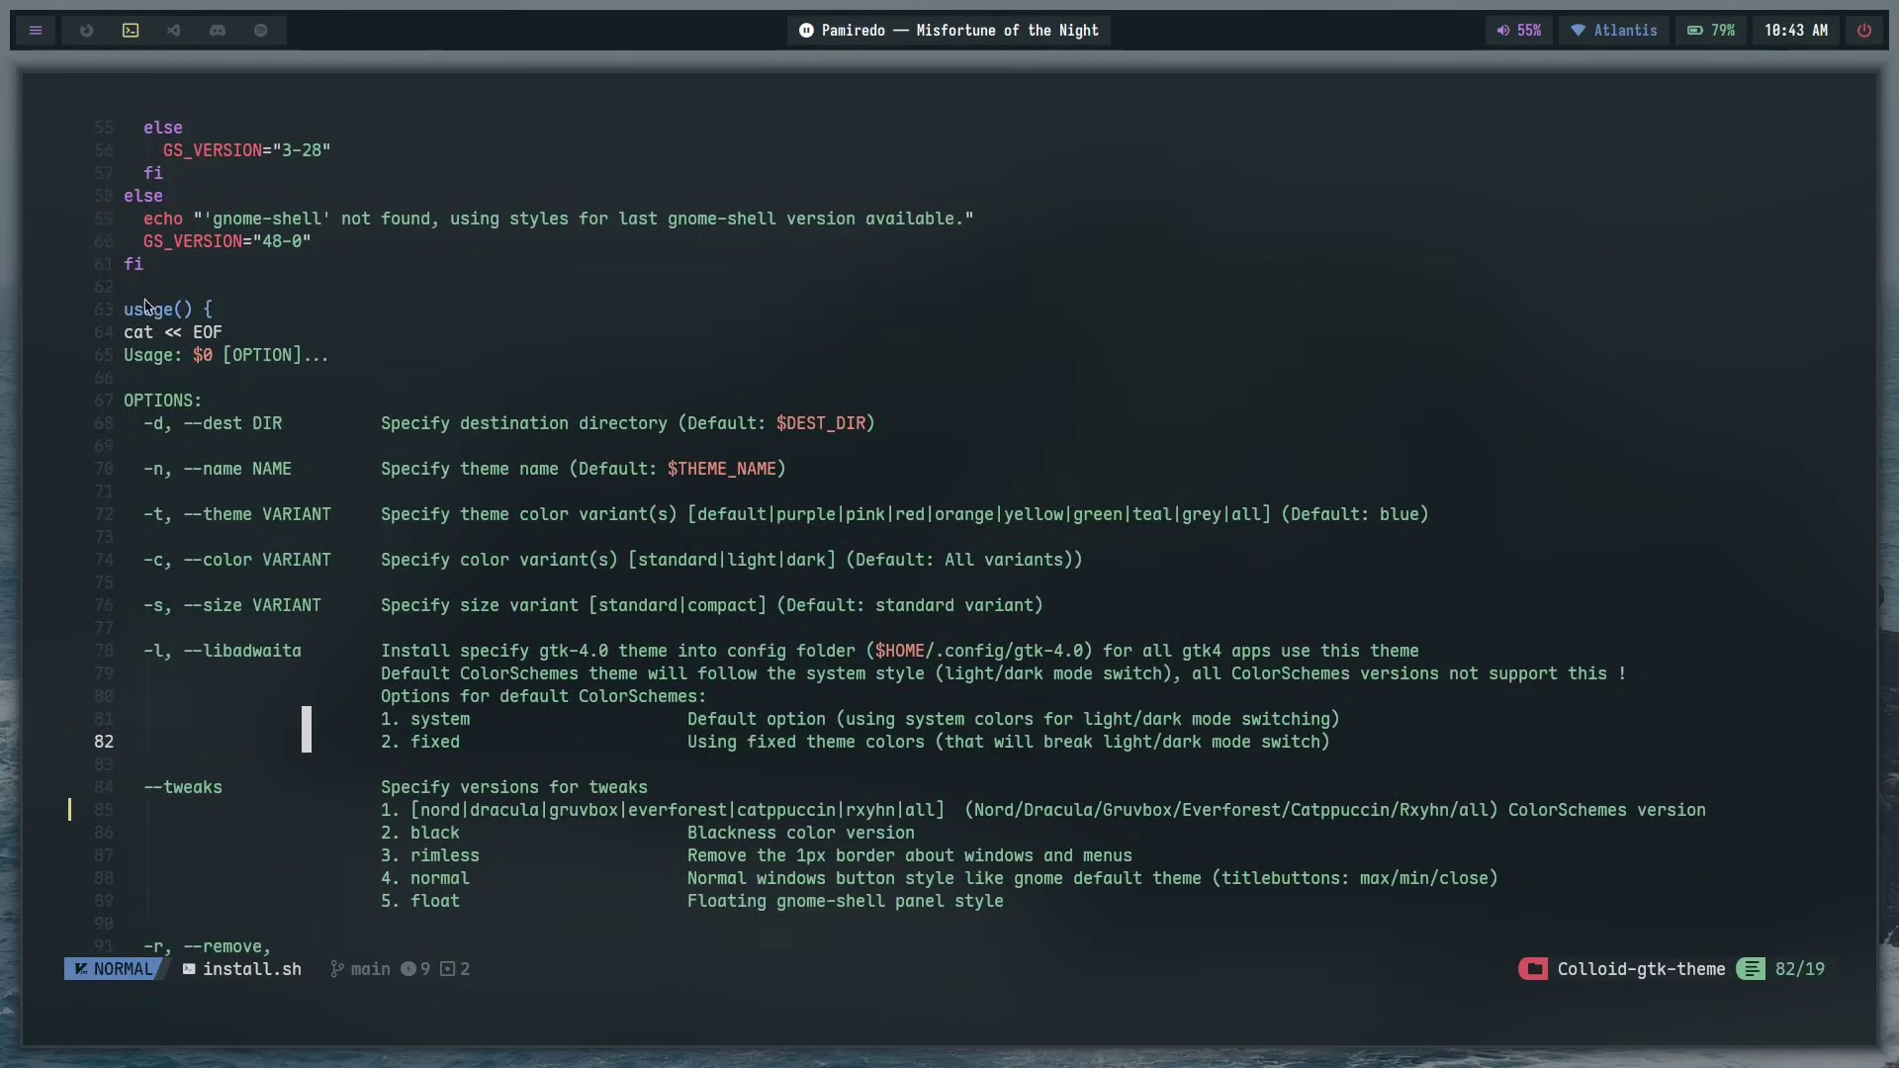
scroll(280, 539, down, 5)
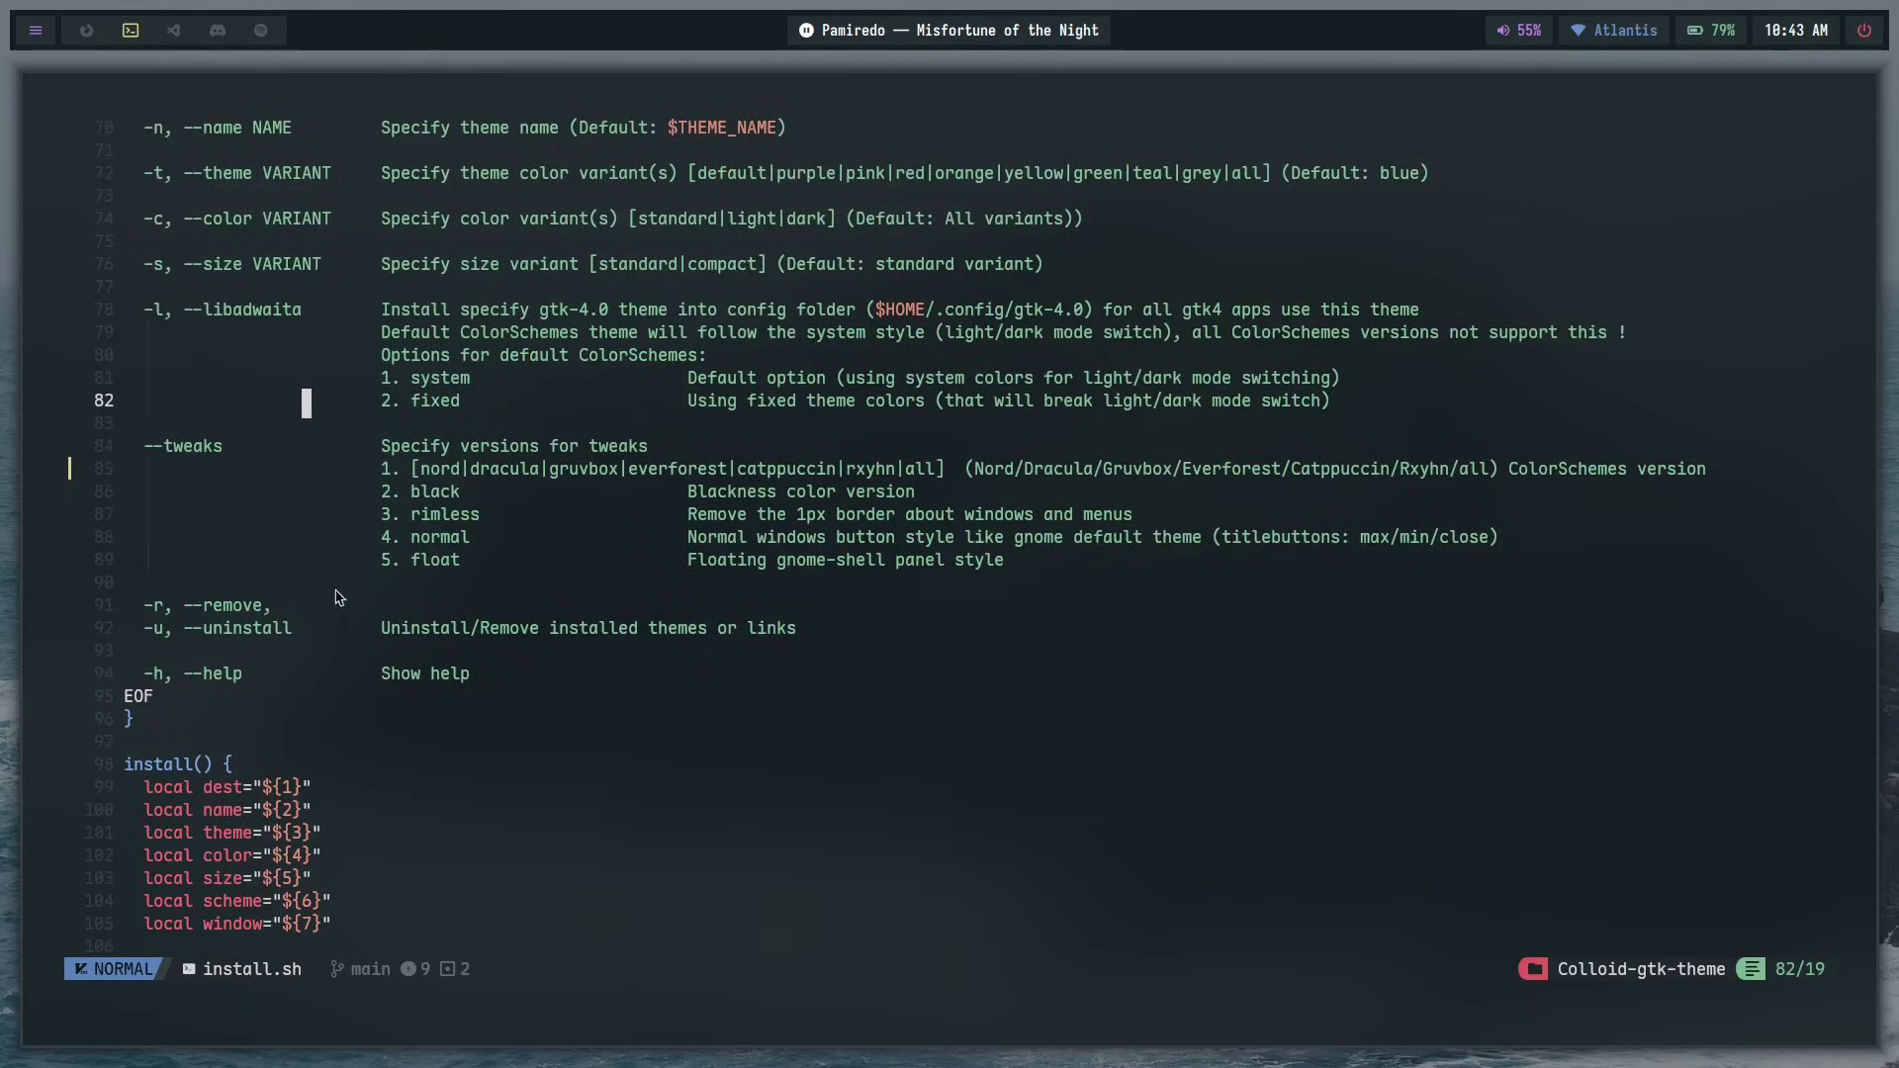
click(386, 469)
drag(900, 472, 841, 470)
click(941, 470)
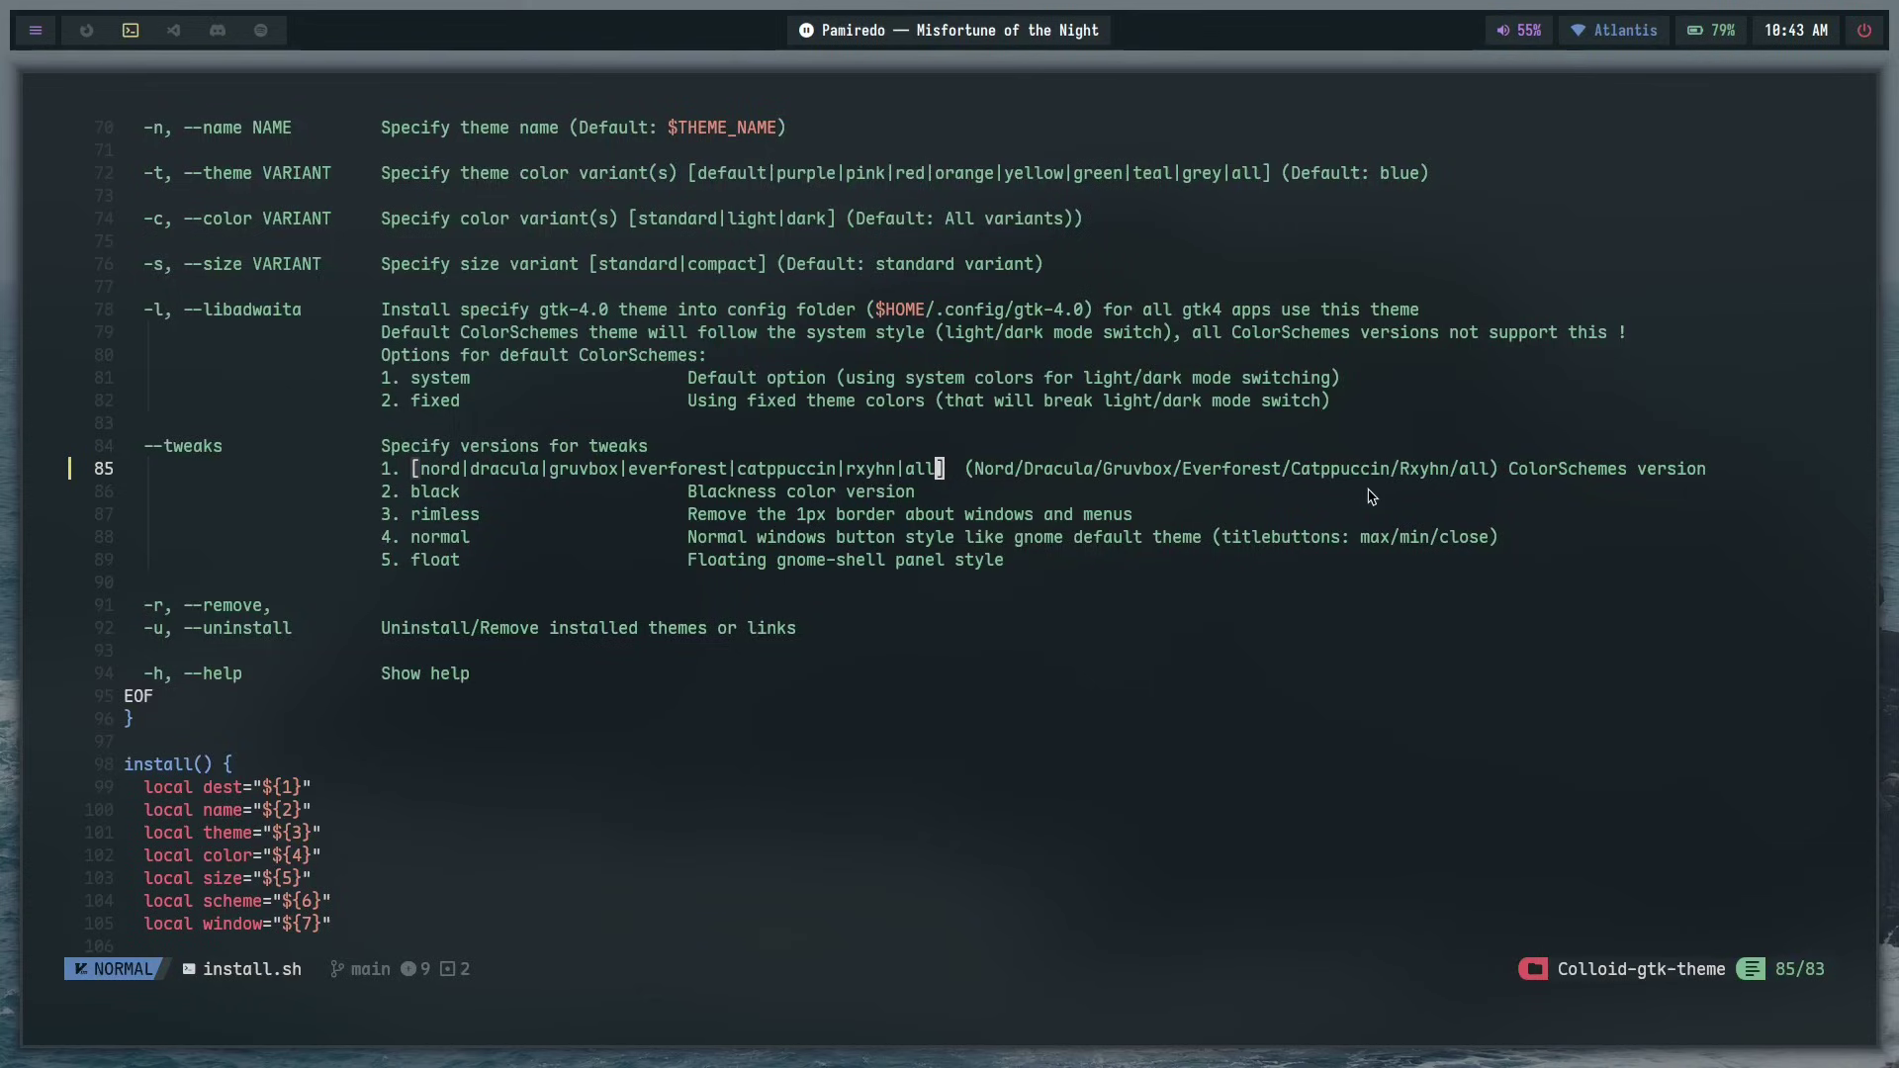
drag(1456, 472, 1396, 470)
click(1494, 470)
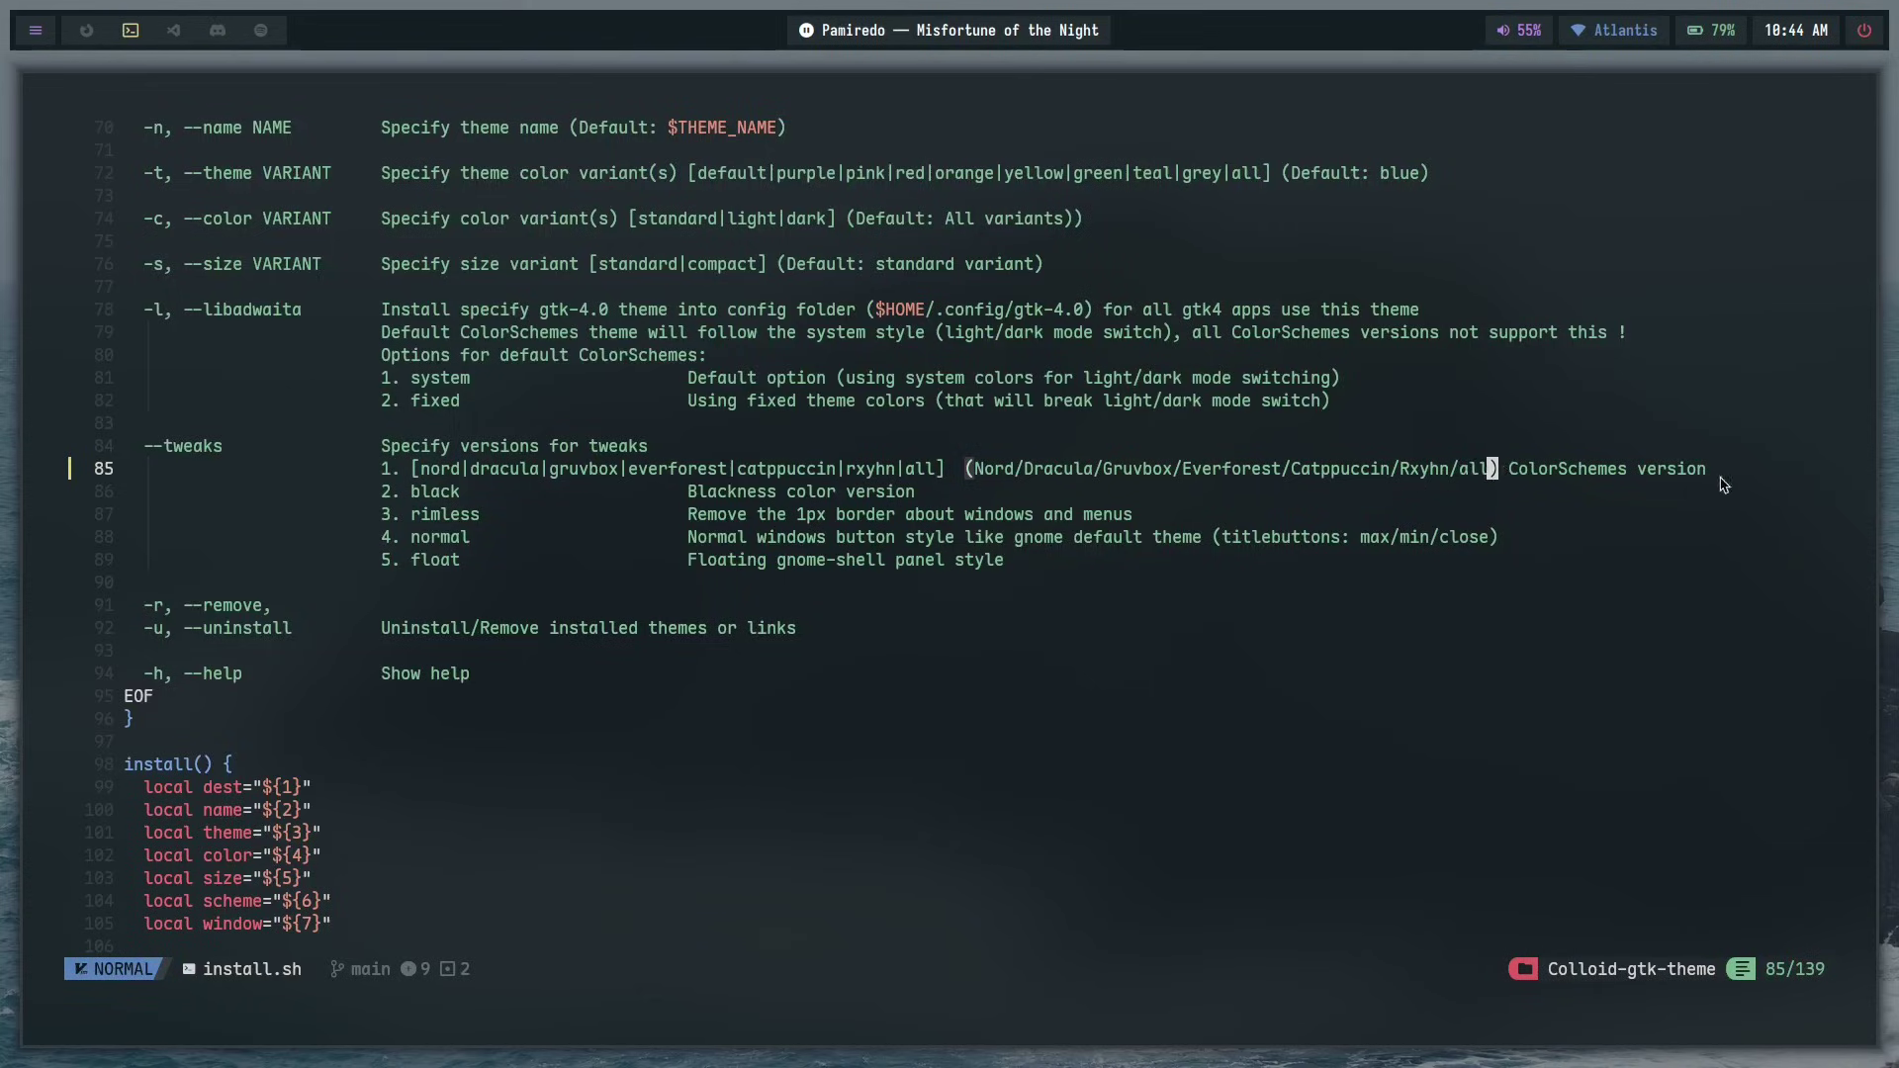
scroll(282, 469, down, 20)
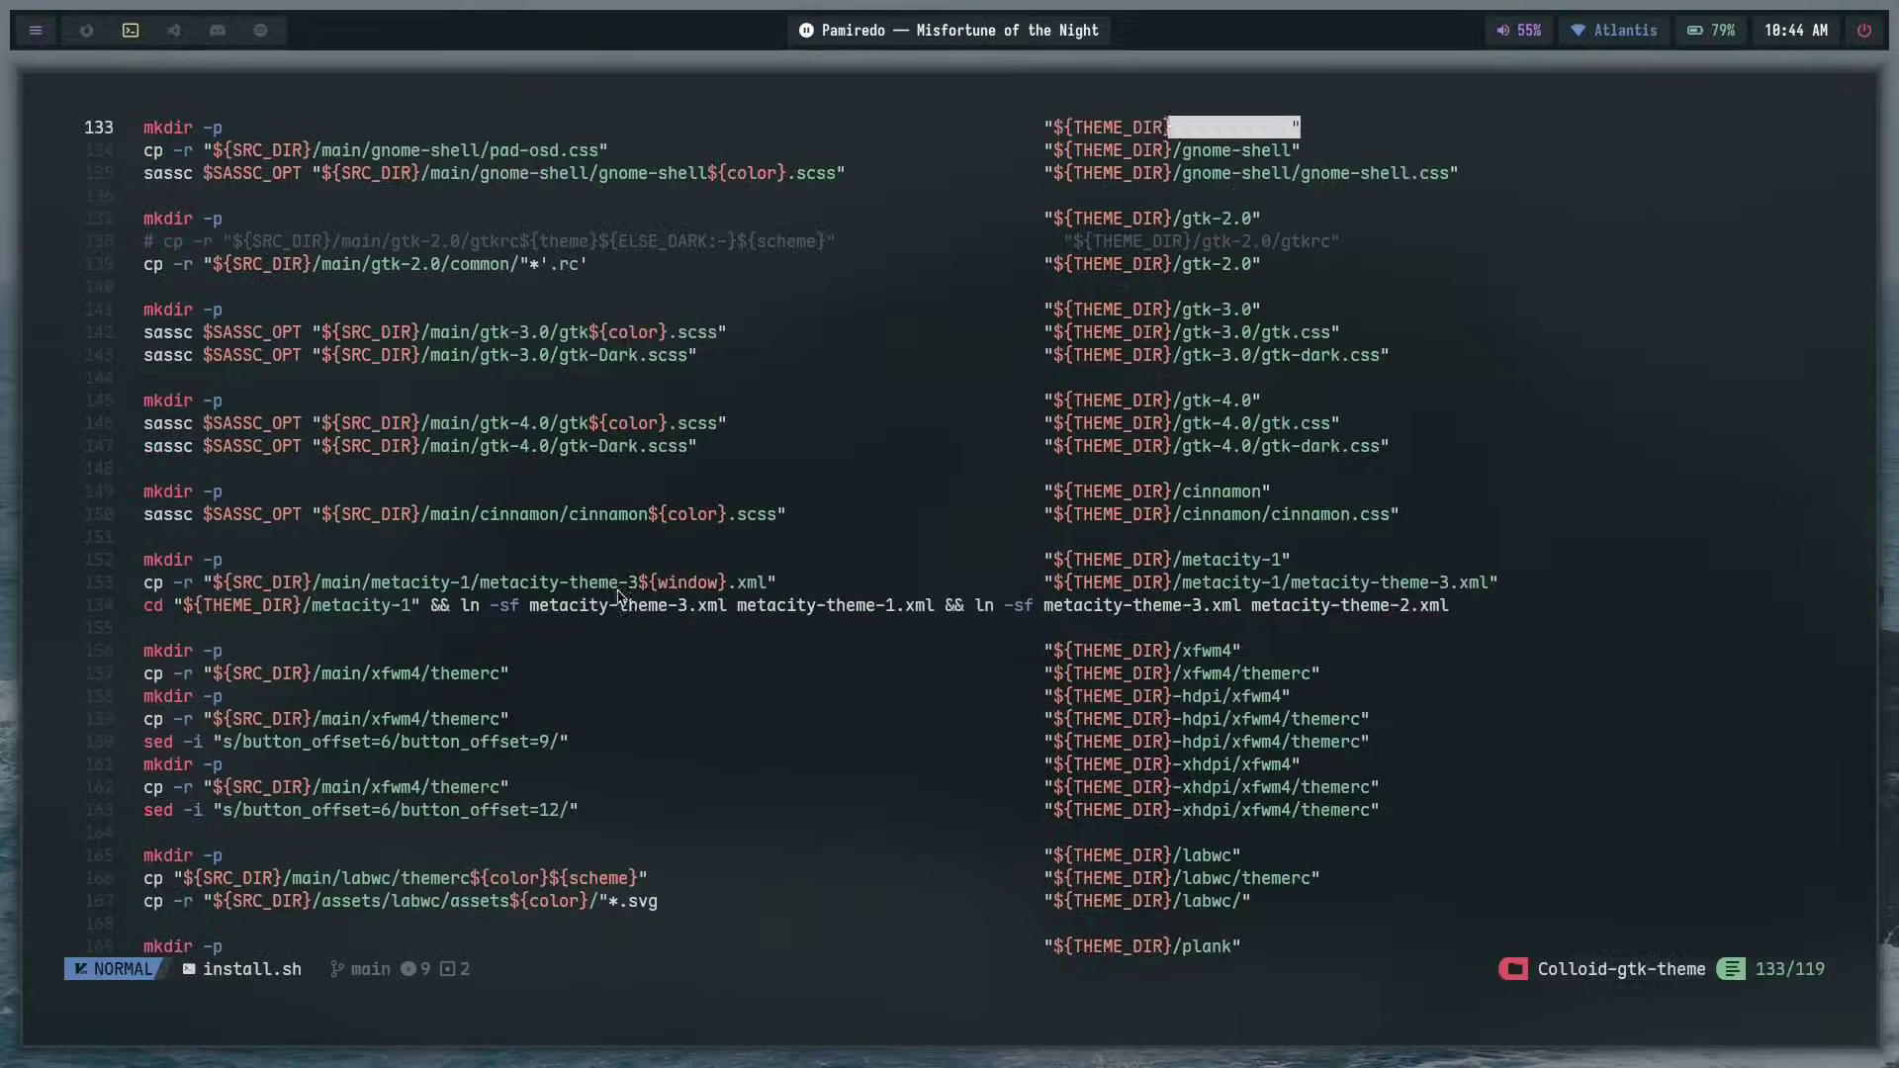
scroll(357, 590, down, 20)
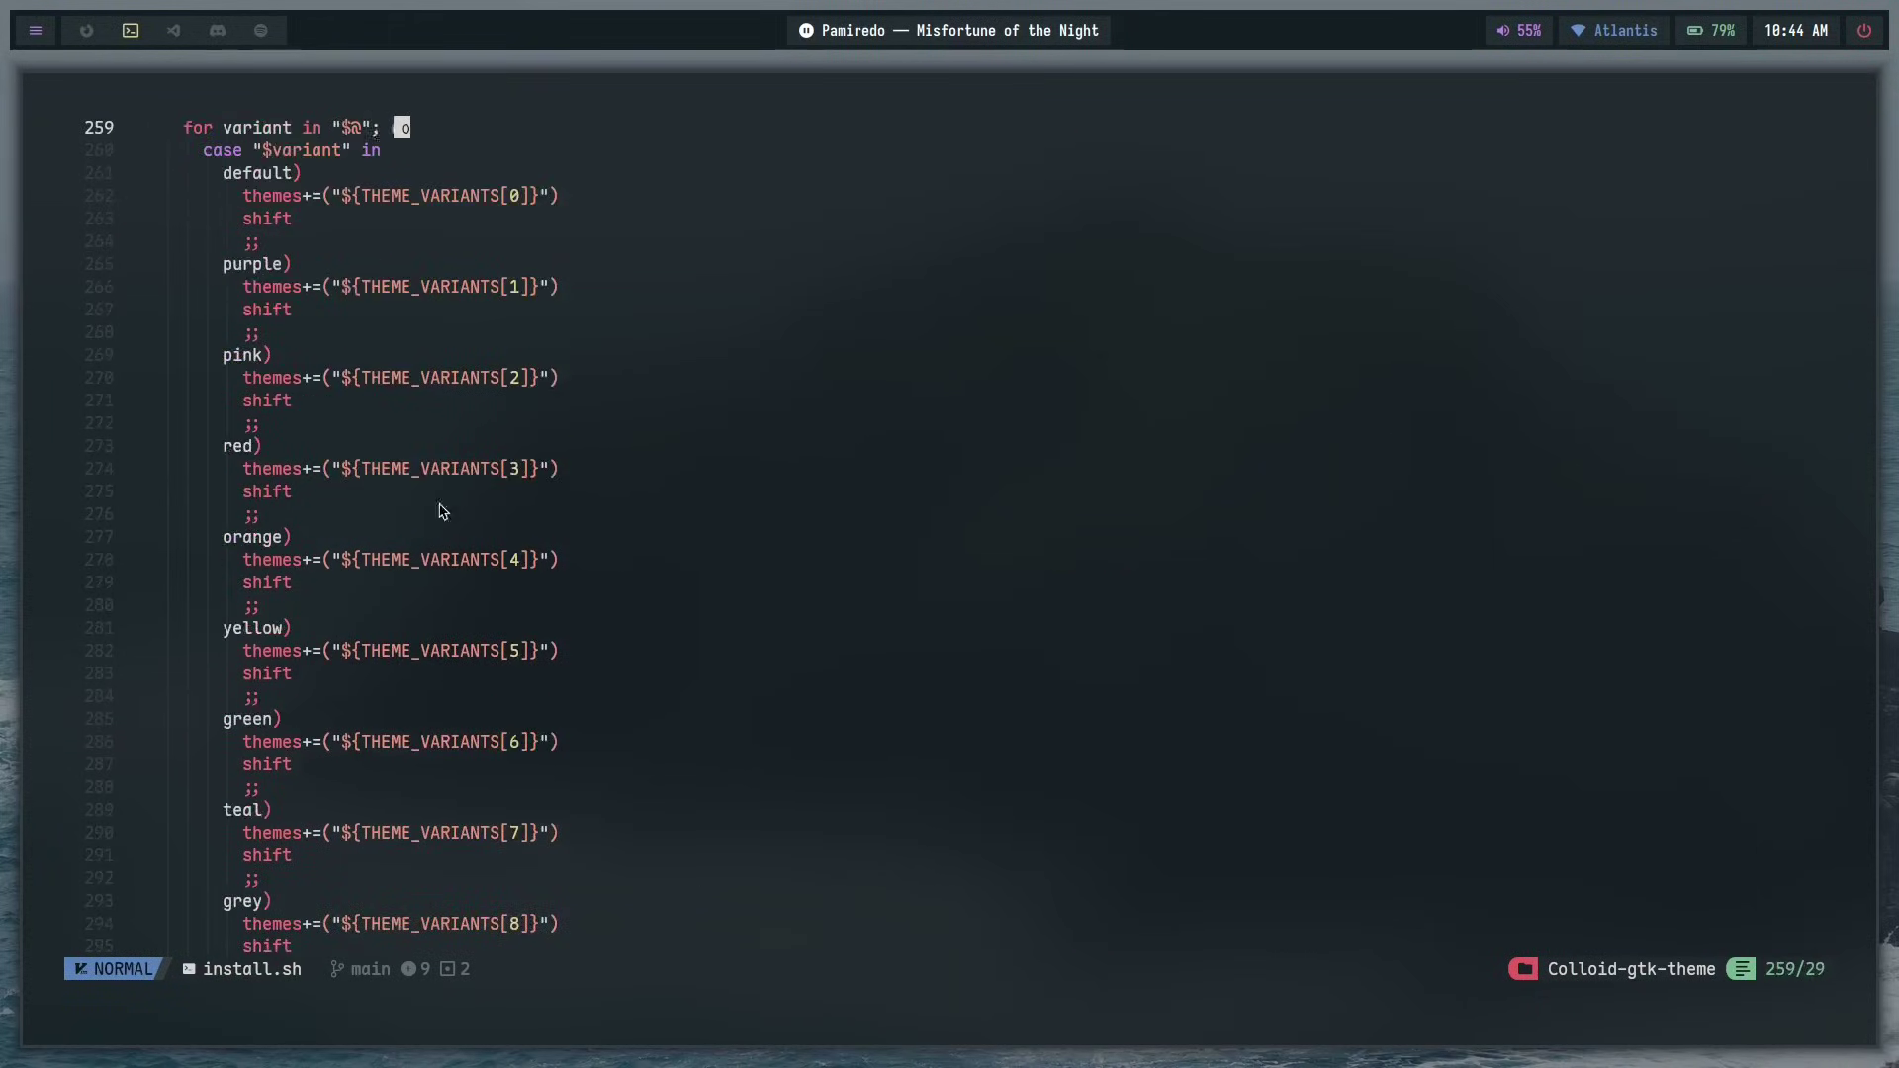
scroll(450, 543, down, 4)
scroll(402, 727, up, 17)
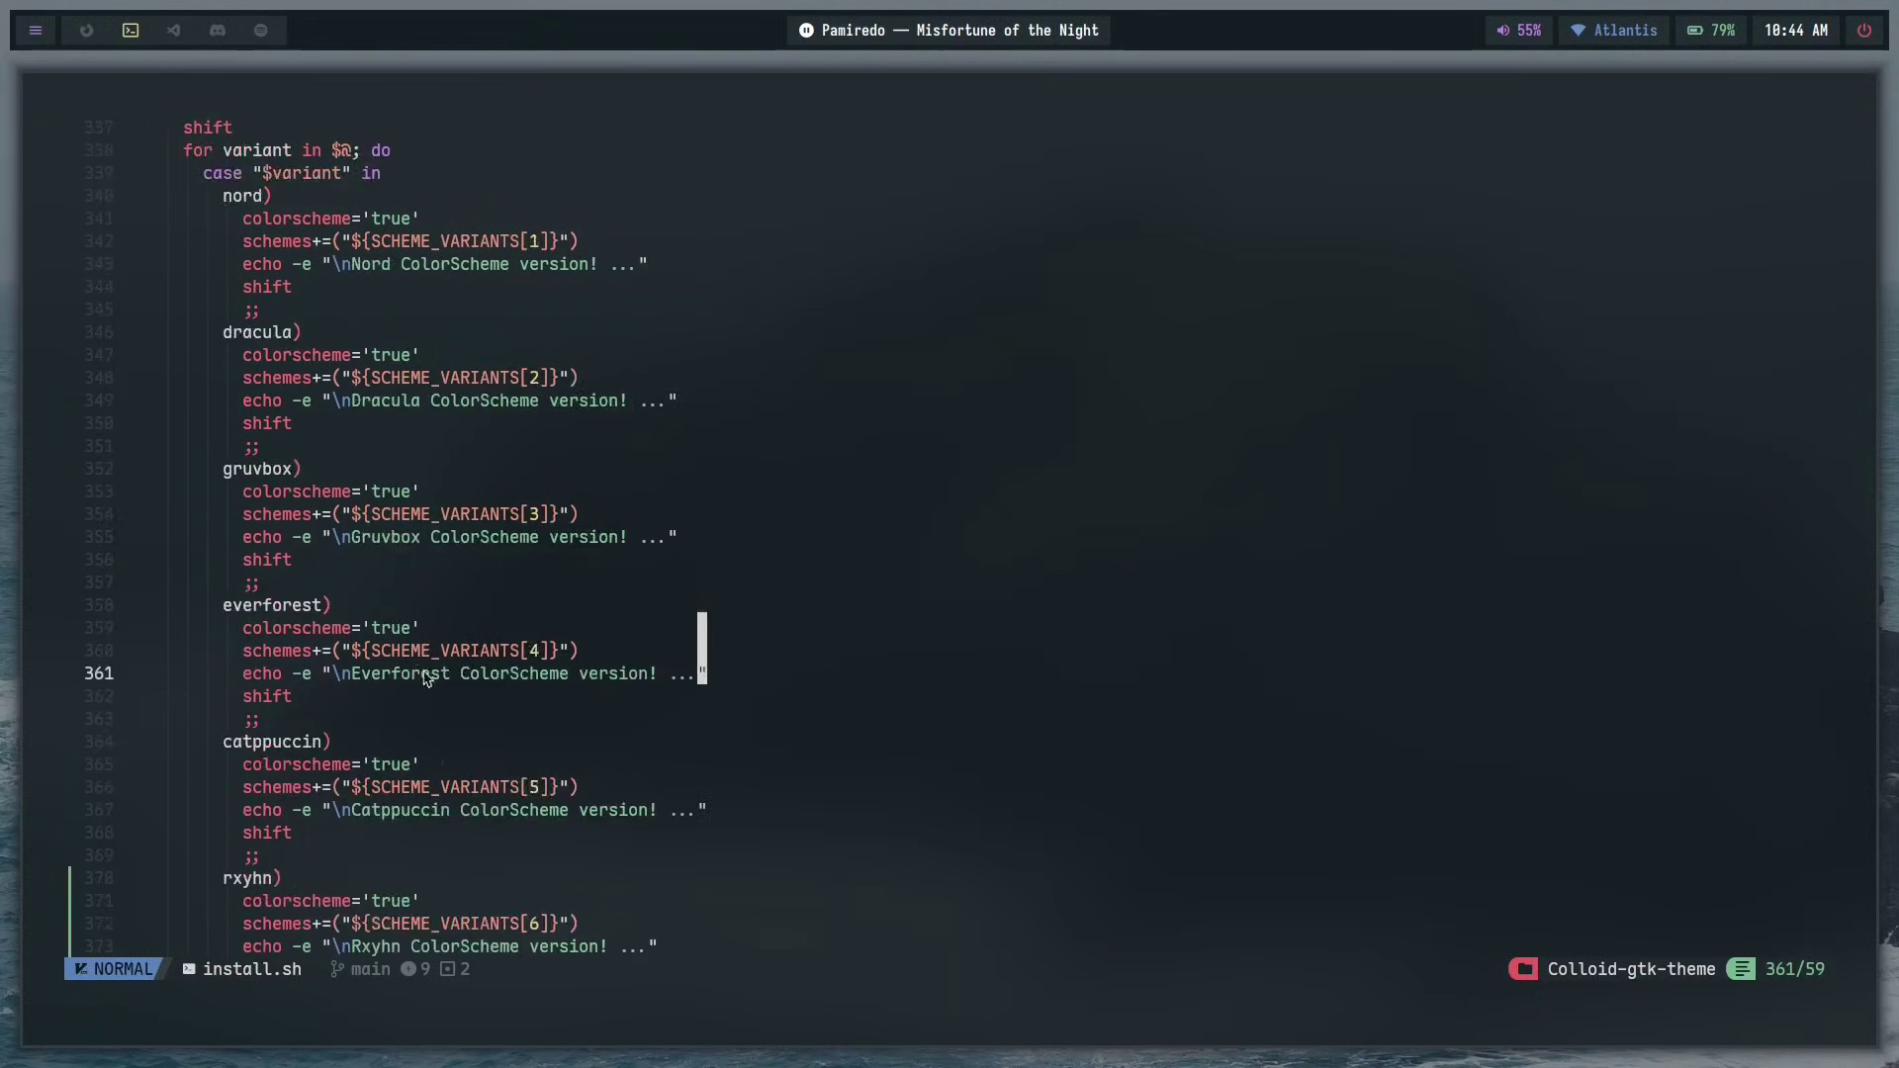
scroll(403, 727, up, 3)
scroll(403, 710, down, 13)
scroll(237, 510, up, 2)
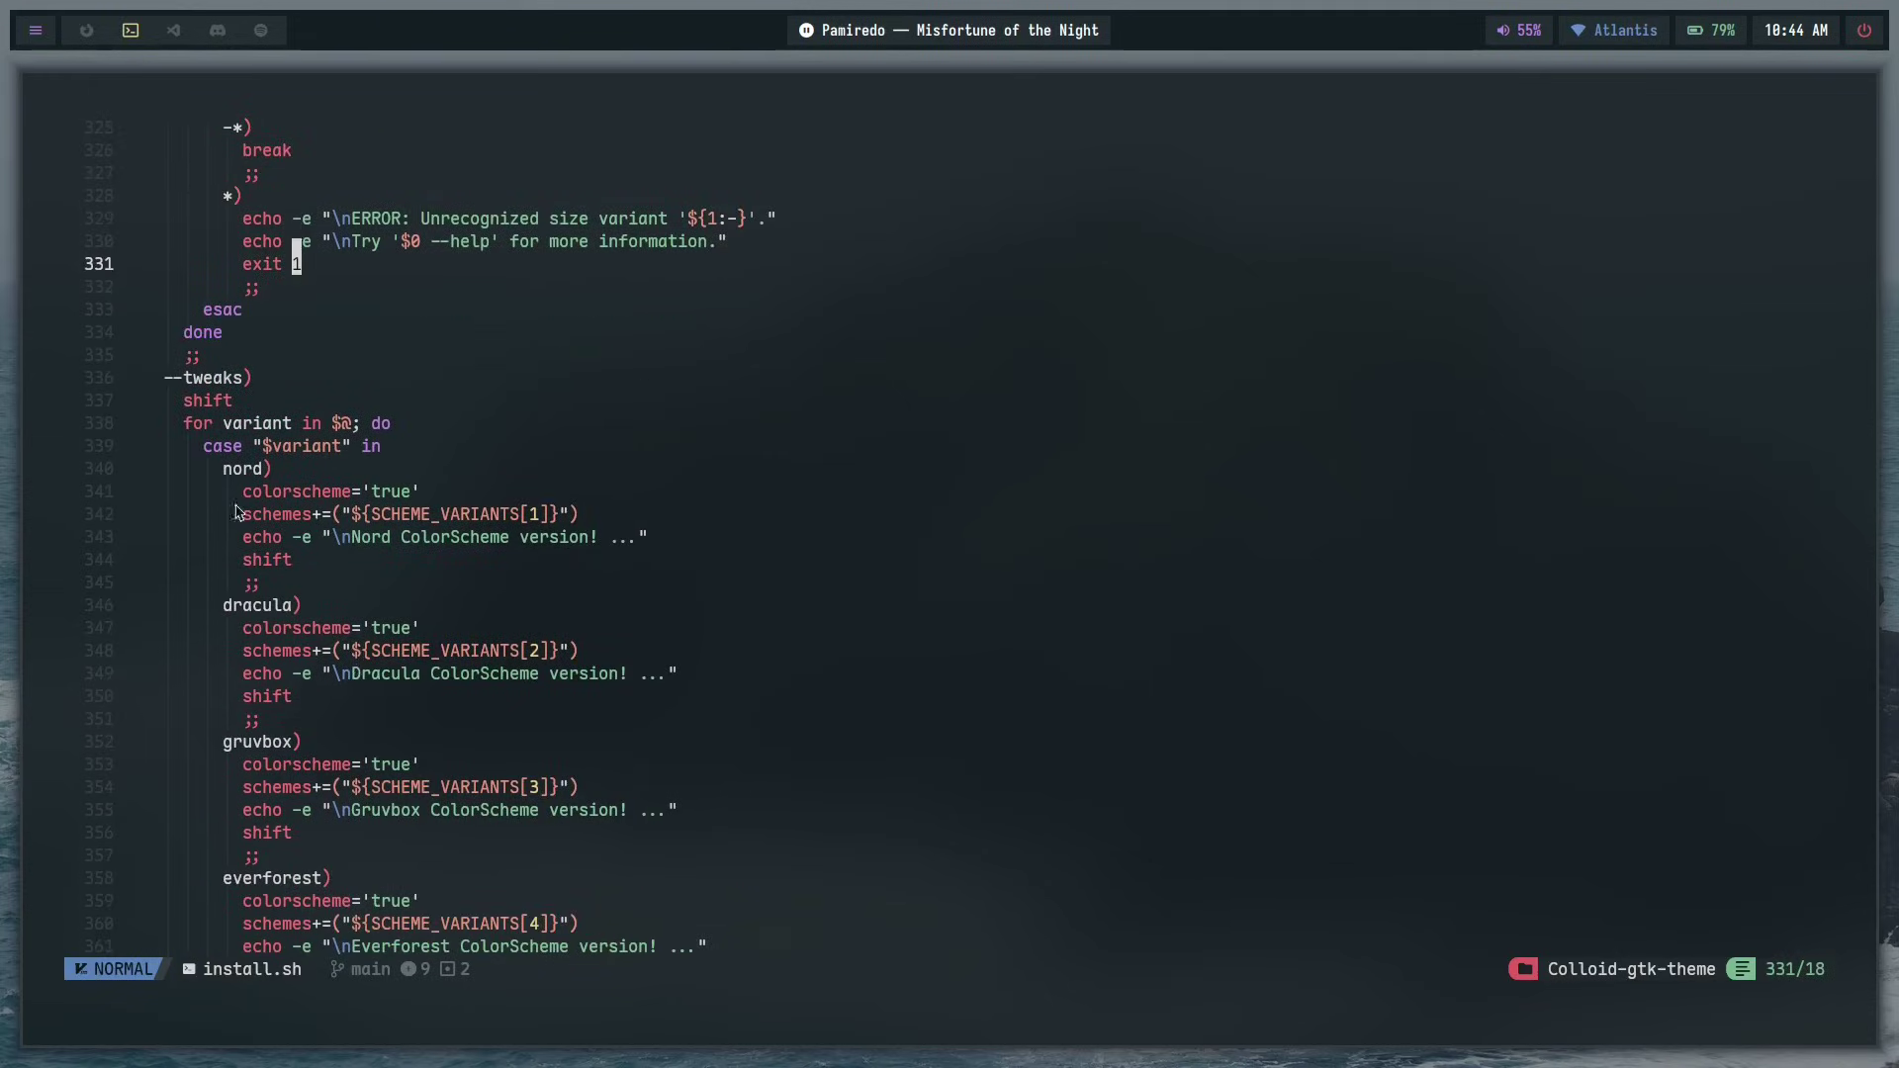
scroll(297, 475, up, 1)
drag(166, 452, 252, 450)
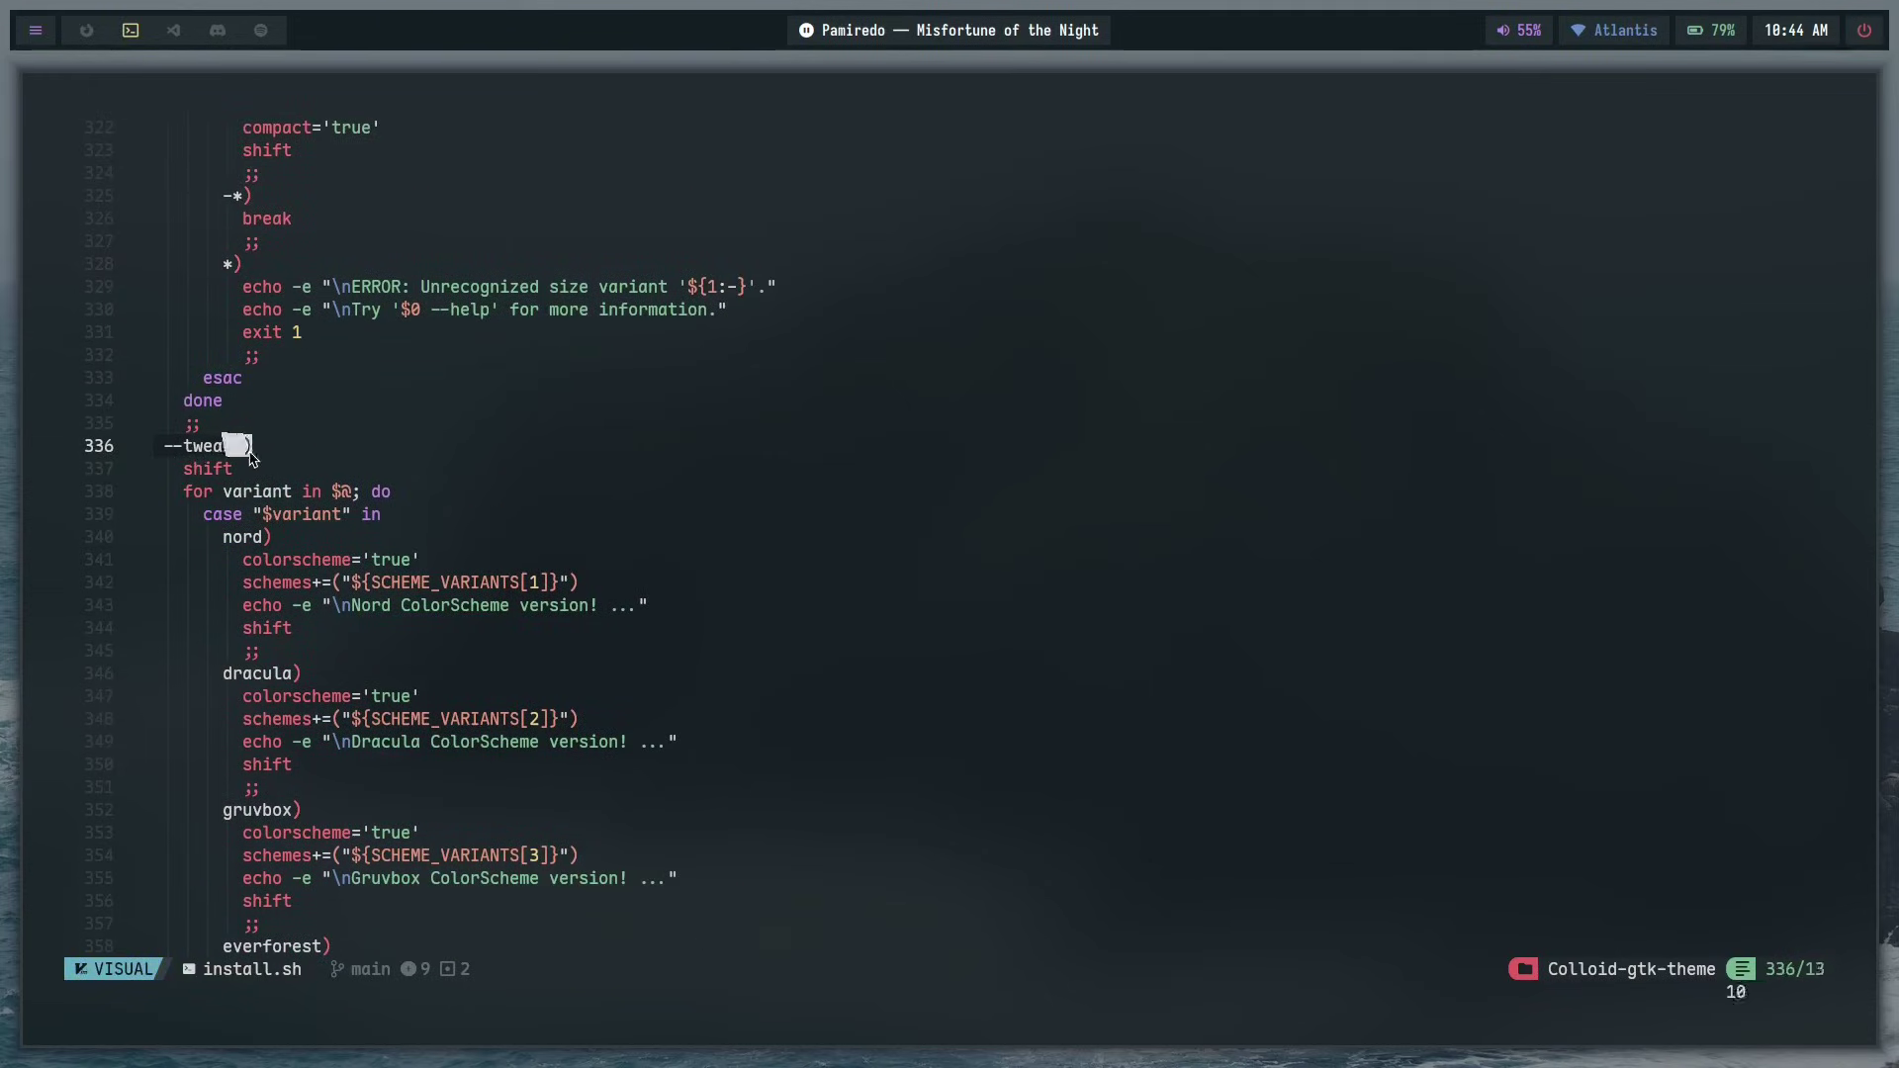
click(401, 513)
- Find the rxyhn) case in the tweaks parsing and select its lines 370–375
scroll(98, 603, up, 20)
scroll(423, 661, up, 20)
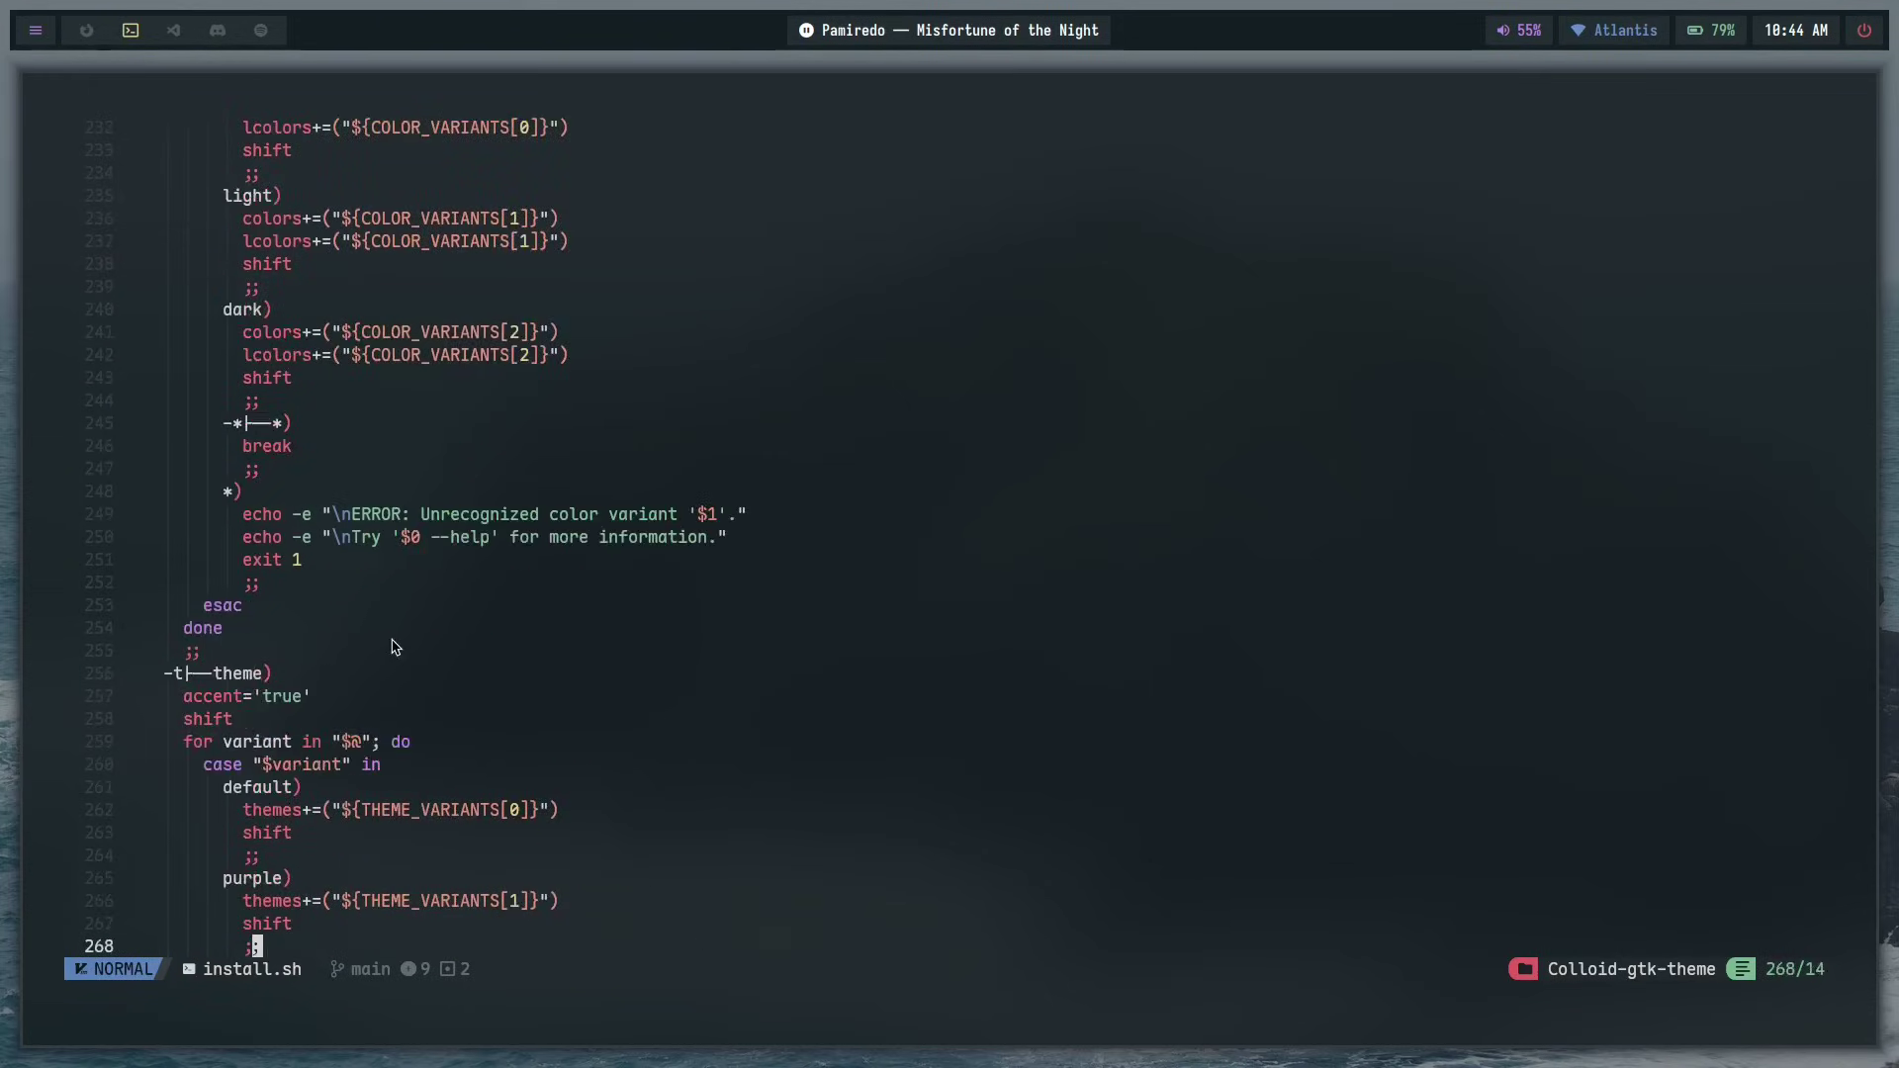
click(212, 797)
scroll(206, 462, down, 1)
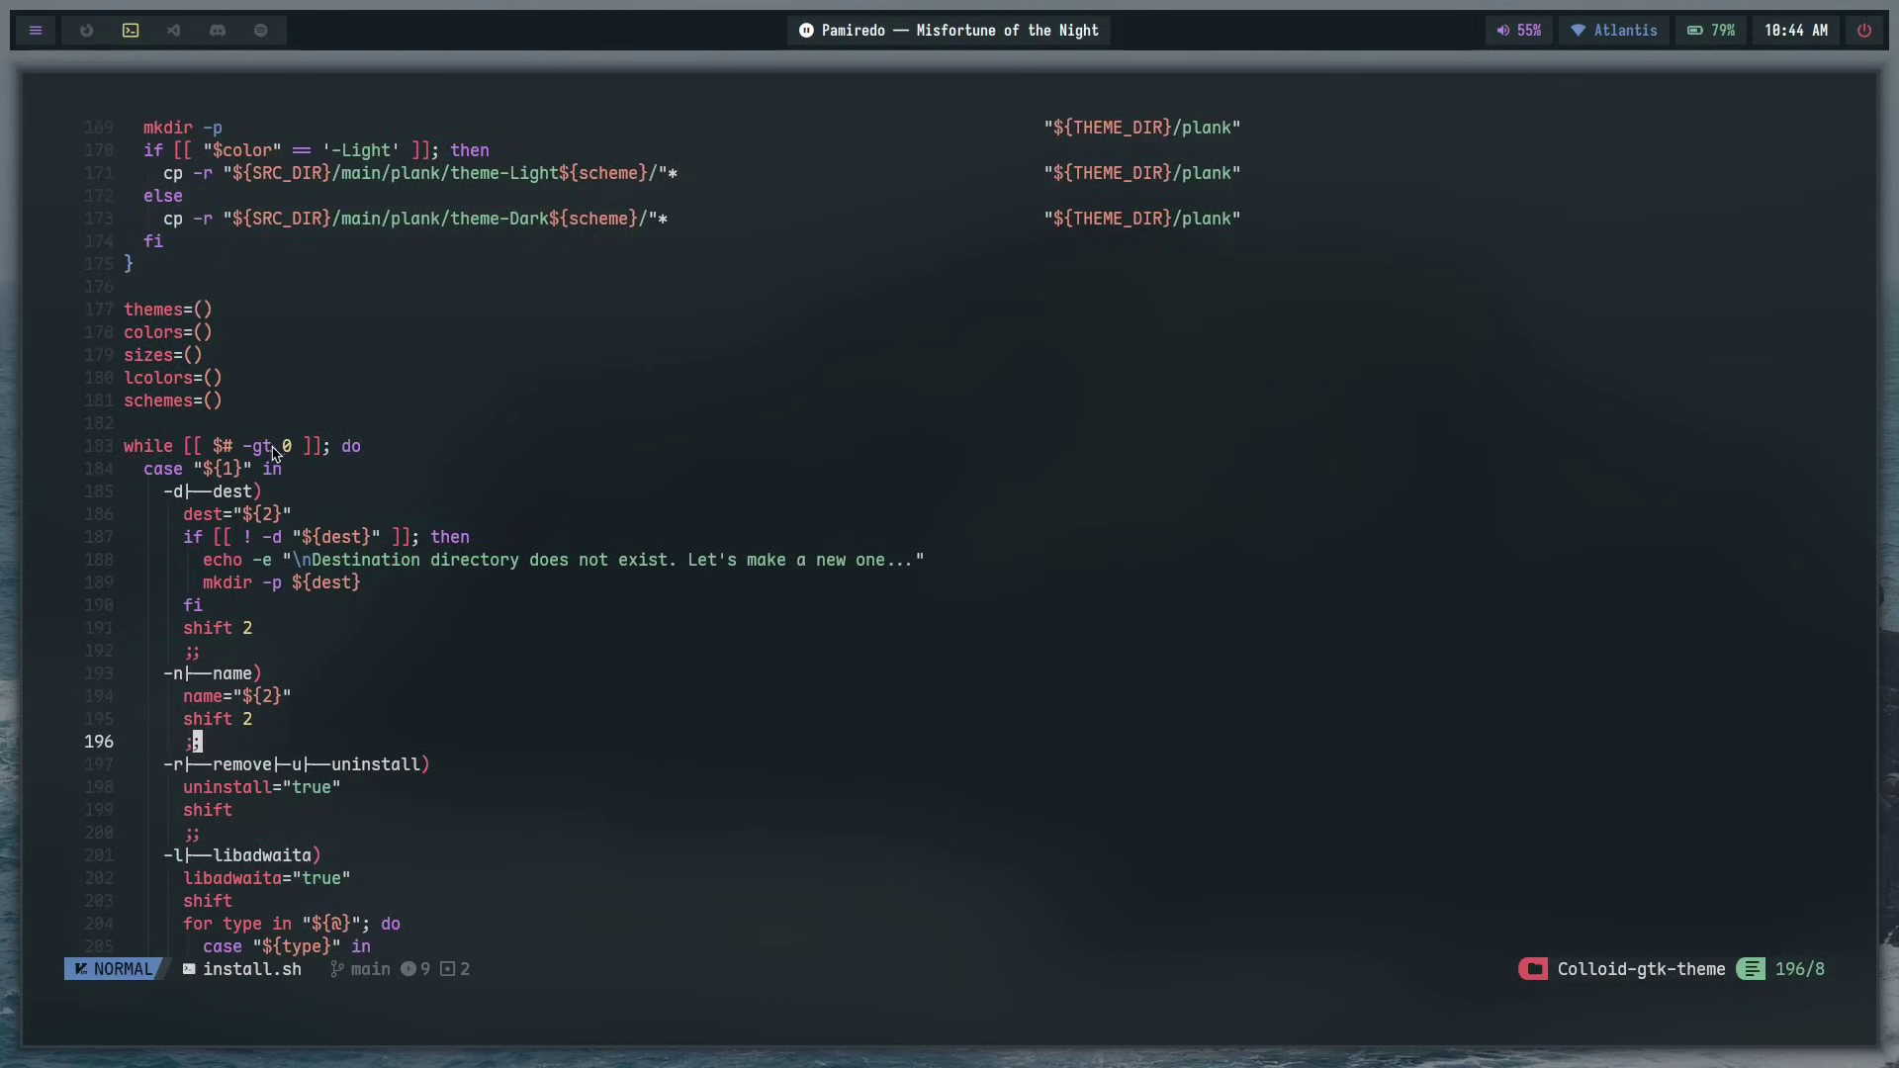
scroll(352, 598, down, 20)
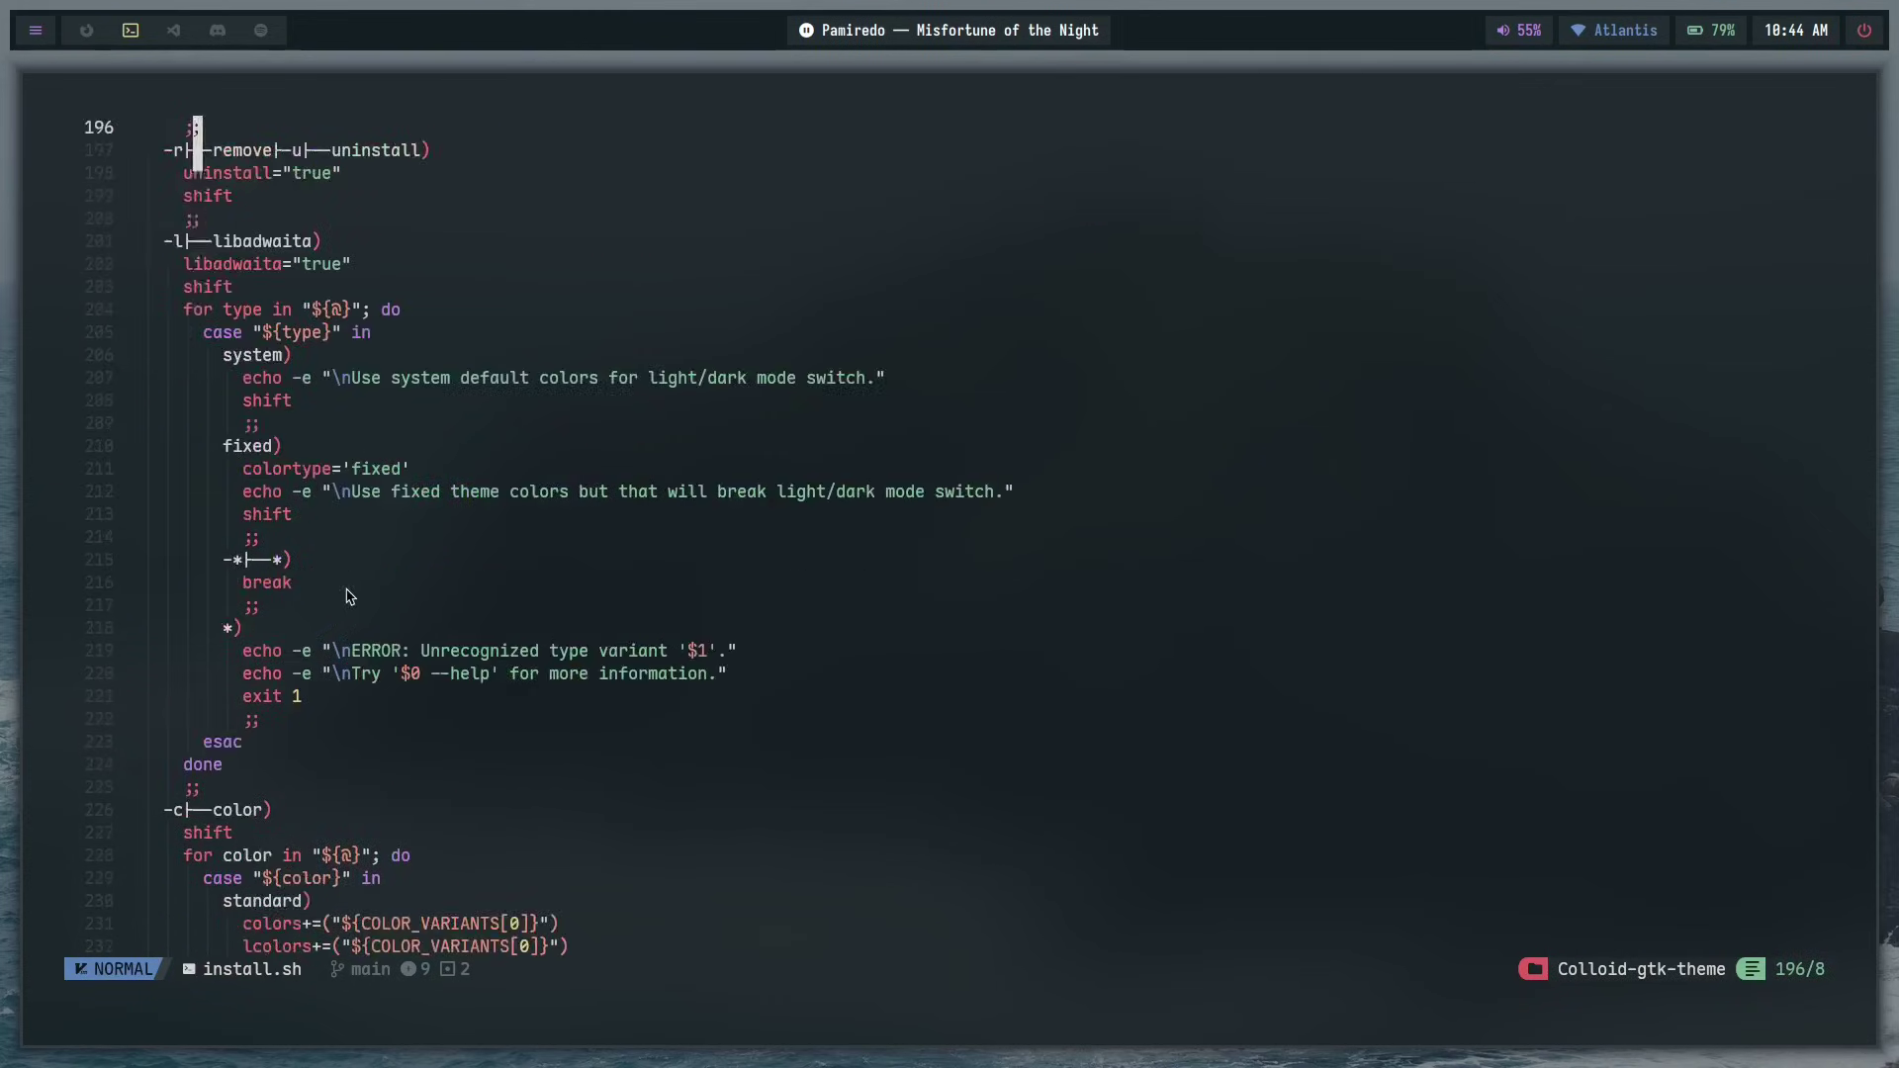
scroll(280, 520, down, 11)
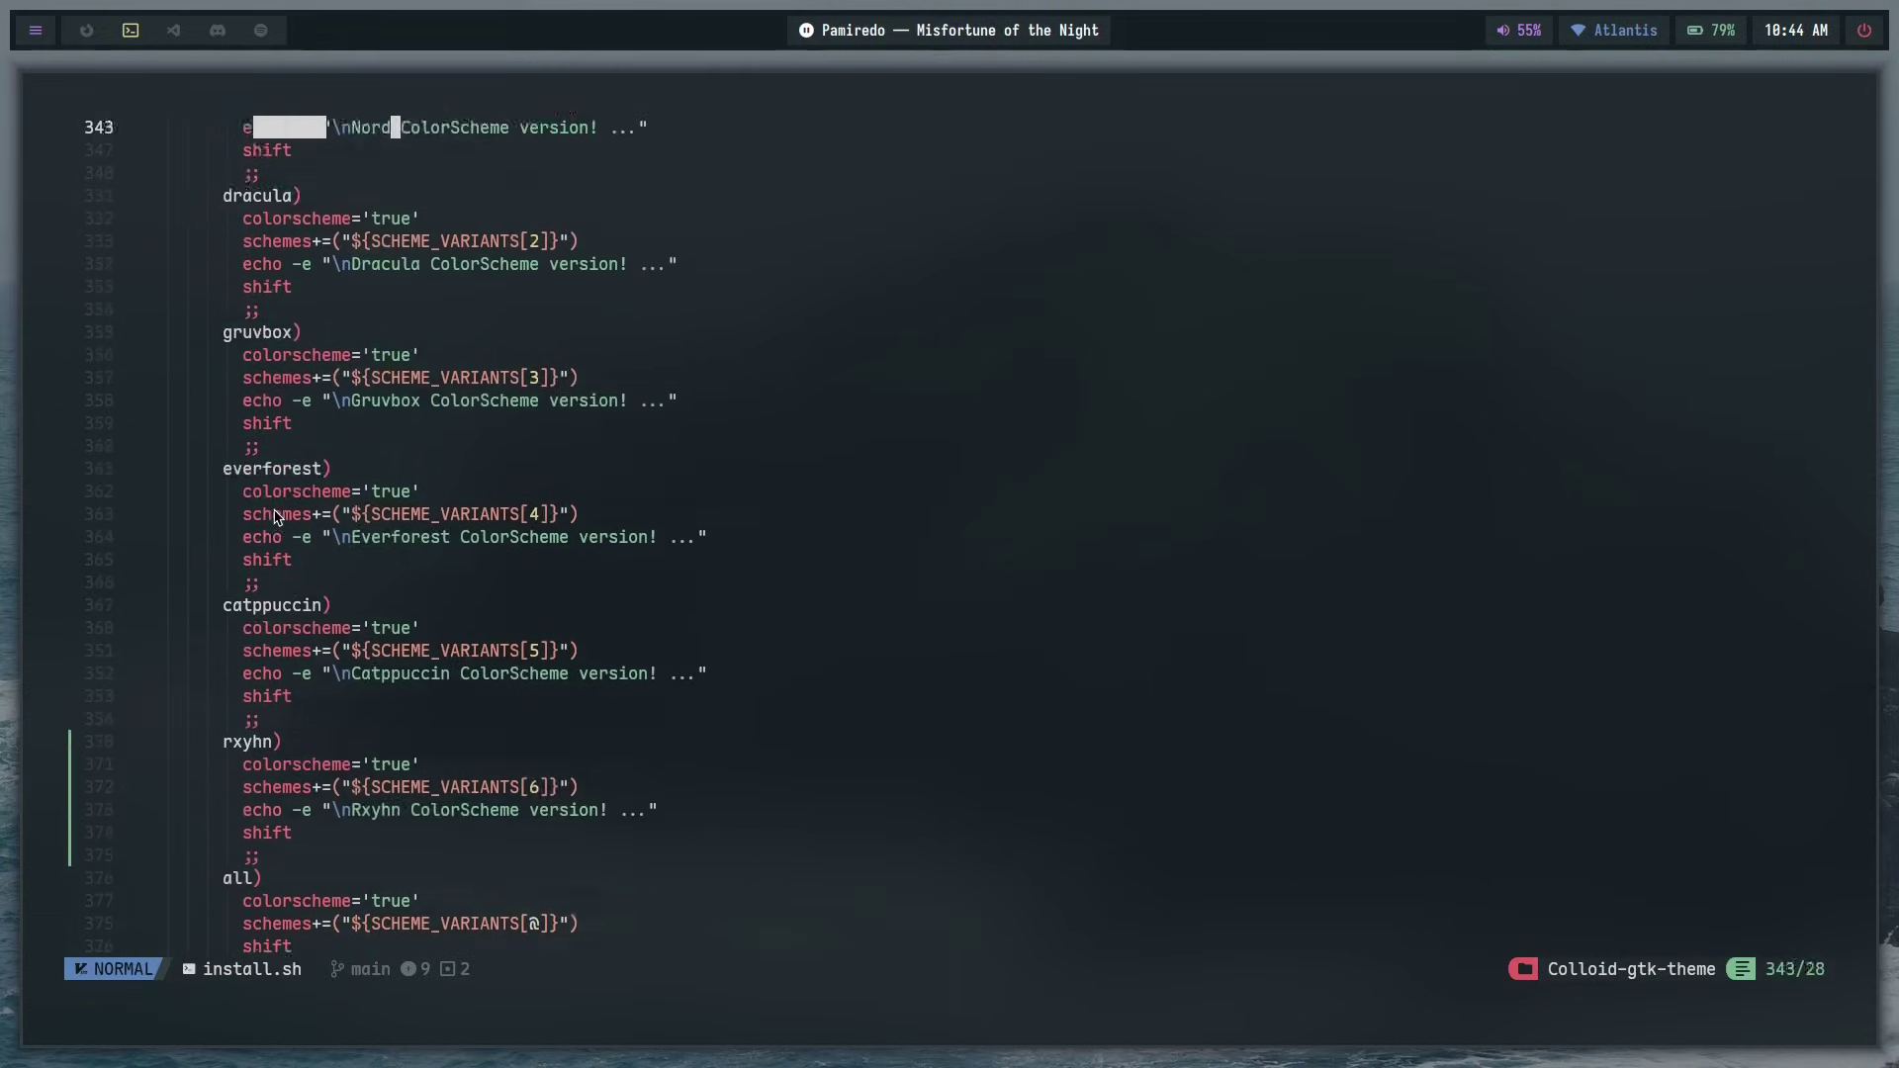
scroll(296, 515, up, 3)
click(296, 537)
scroll(411, 700, down, 20)
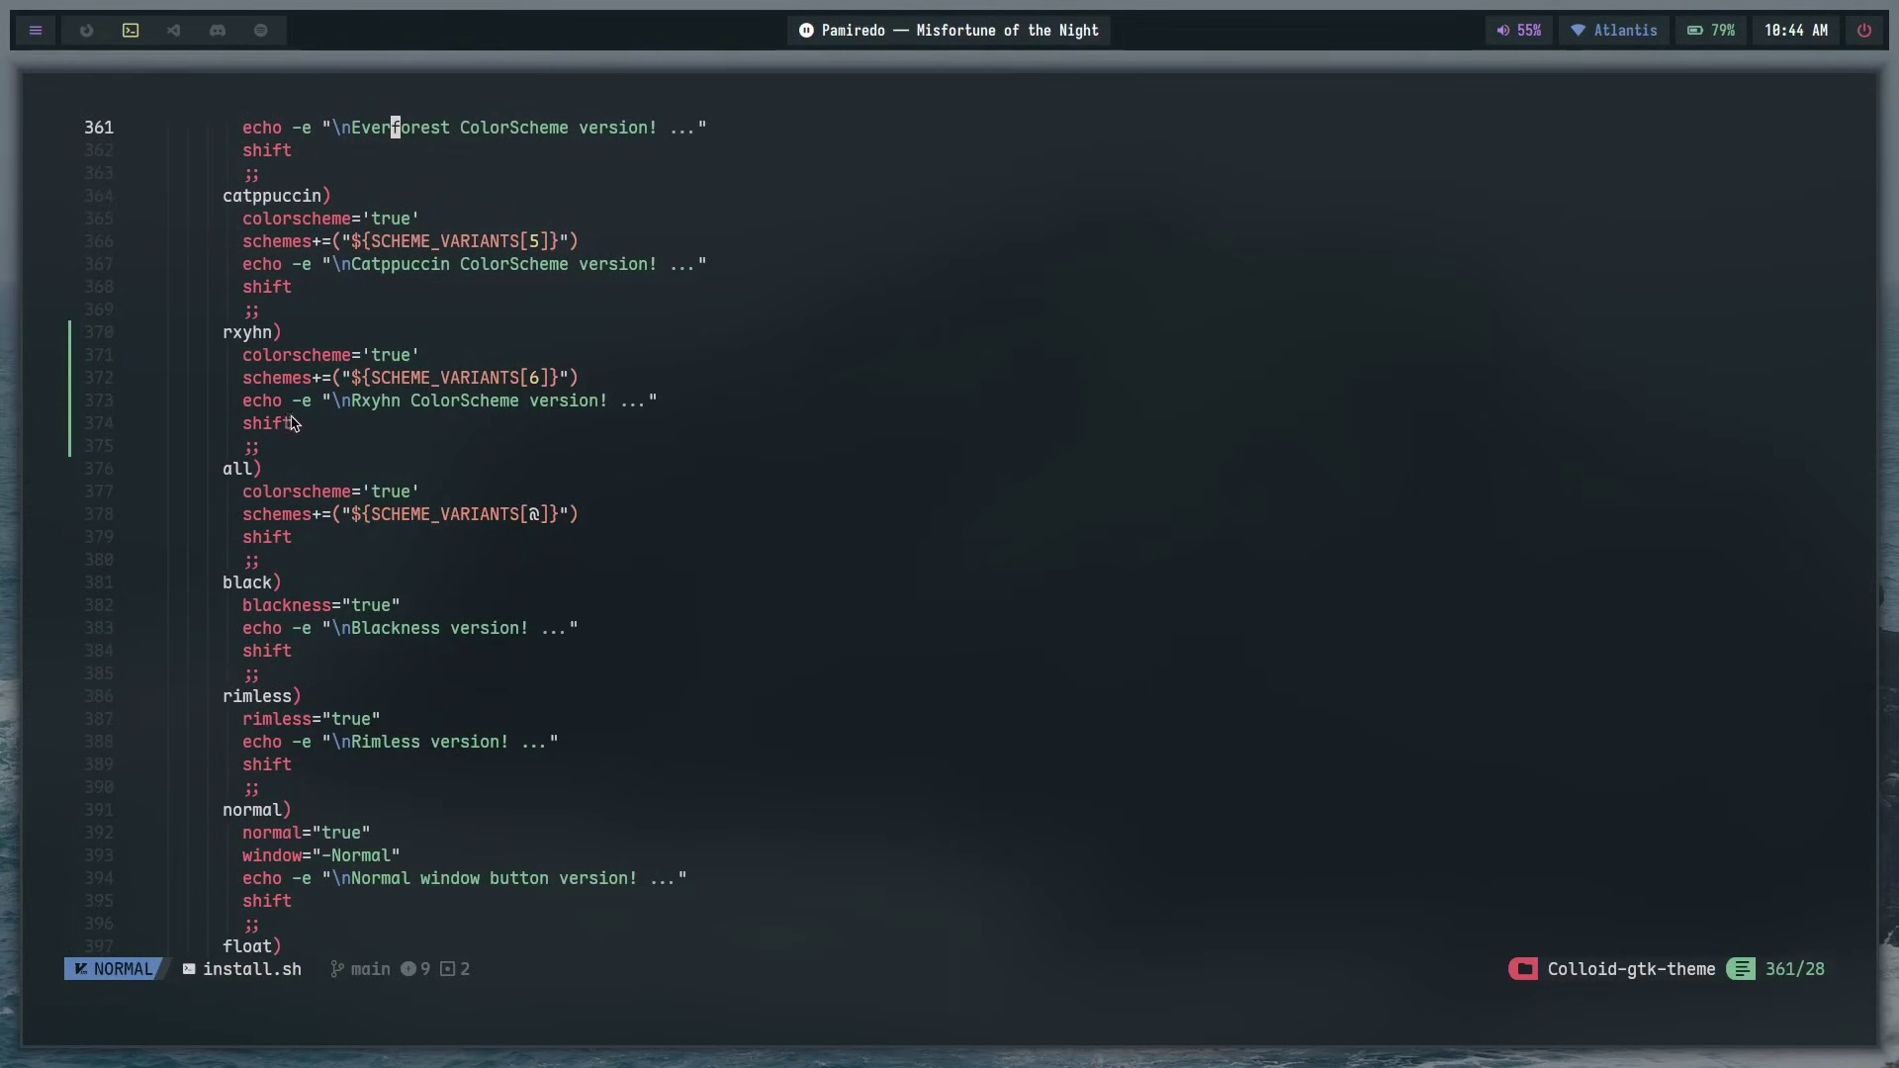
drag(305, 432, 136, 312)
click(406, 464)
drag(284, 432, 120, 334)
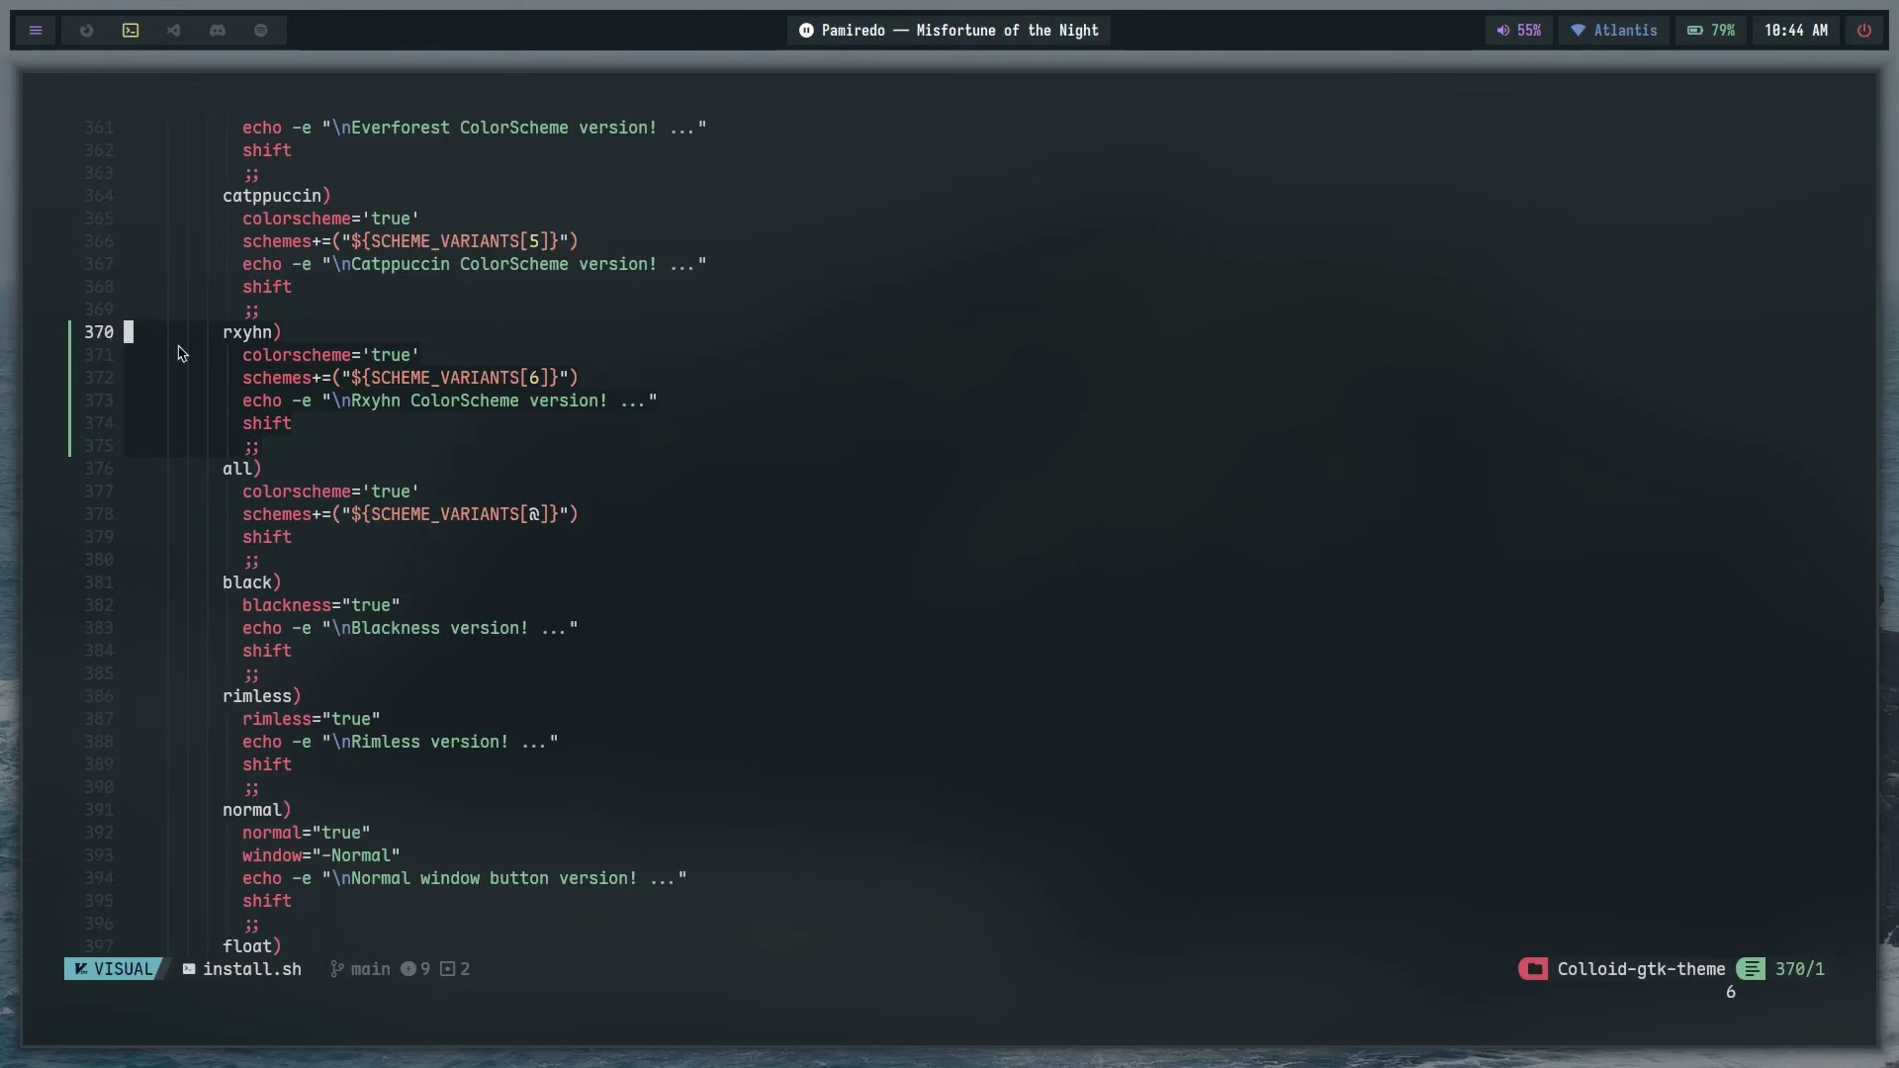
- Duplicate the rxyhn) case block directly below itself
right_click(182, 376)
click(238, 467)
click(255, 445)
scroll(646, 719, up, 3)
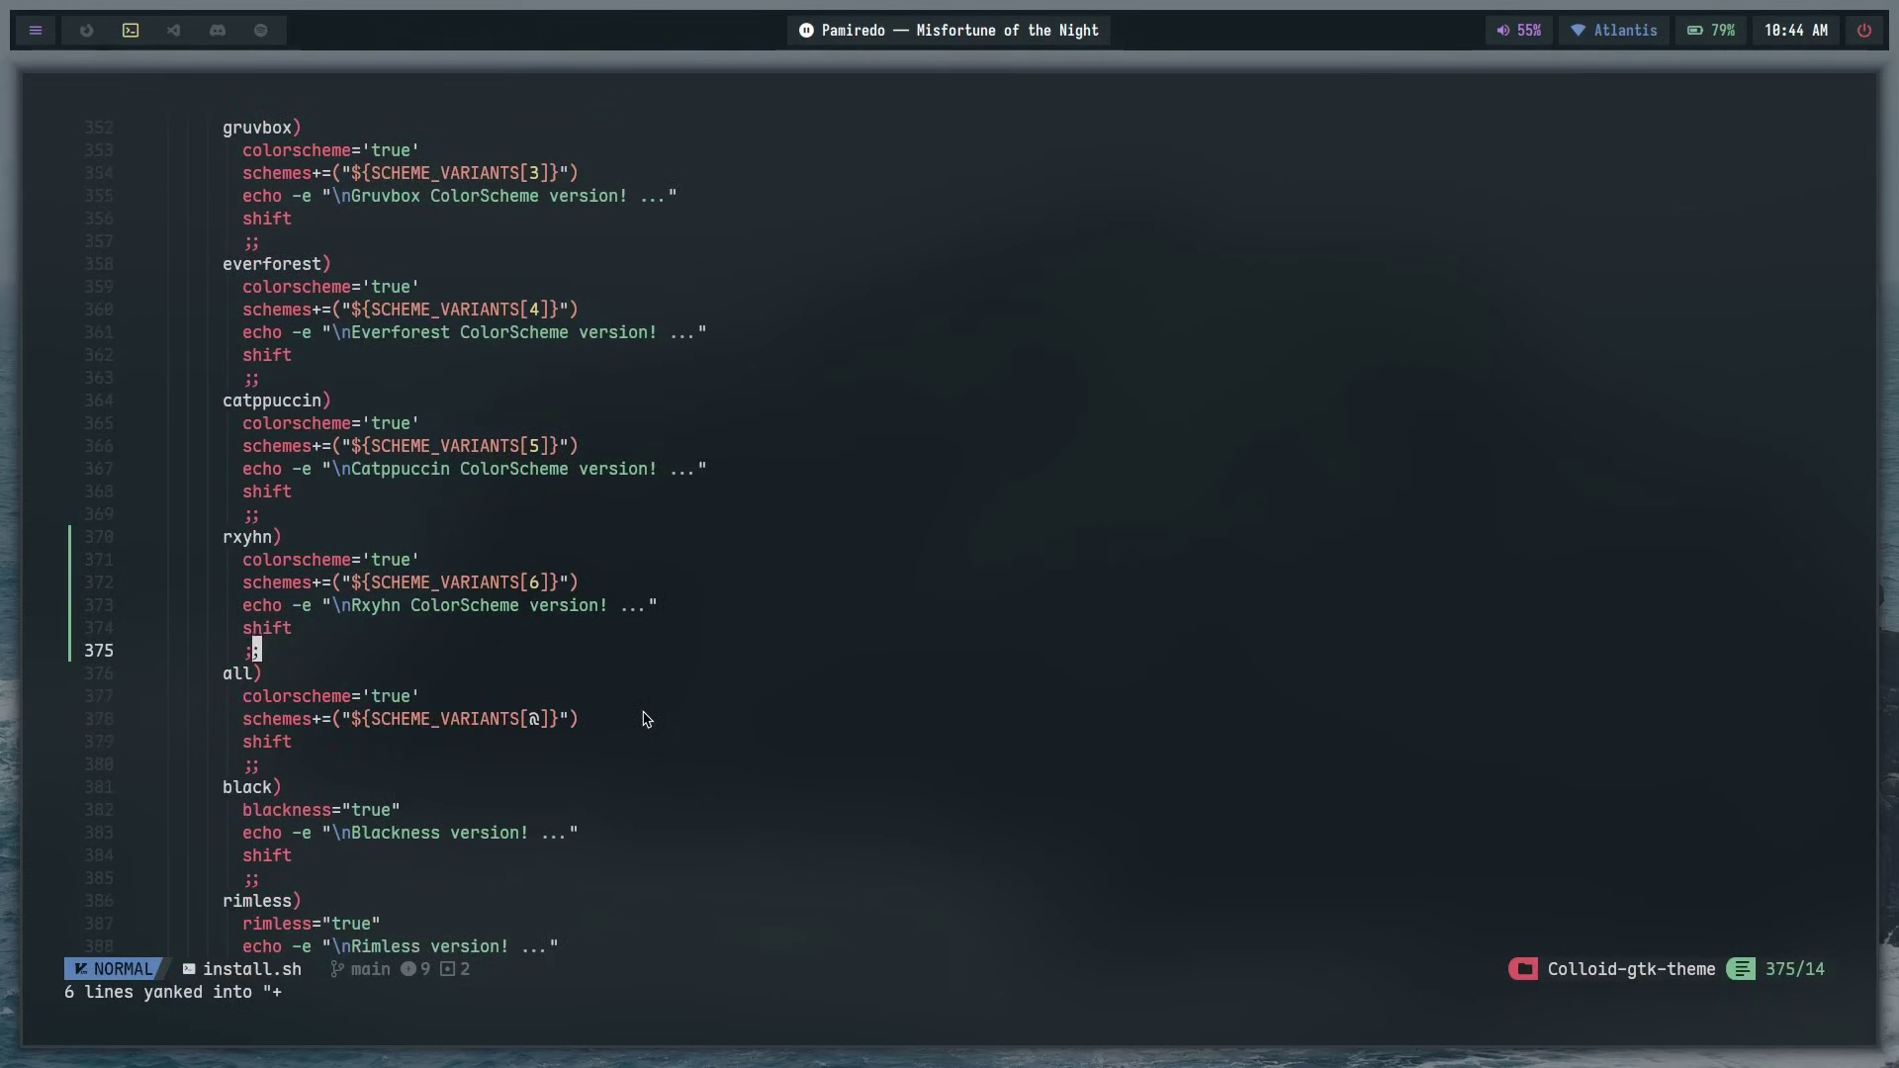
key(o)
key(Escape)
key(p)
- Rename the copied case label from rxyhn) to horizon)
key(w)
key(w)
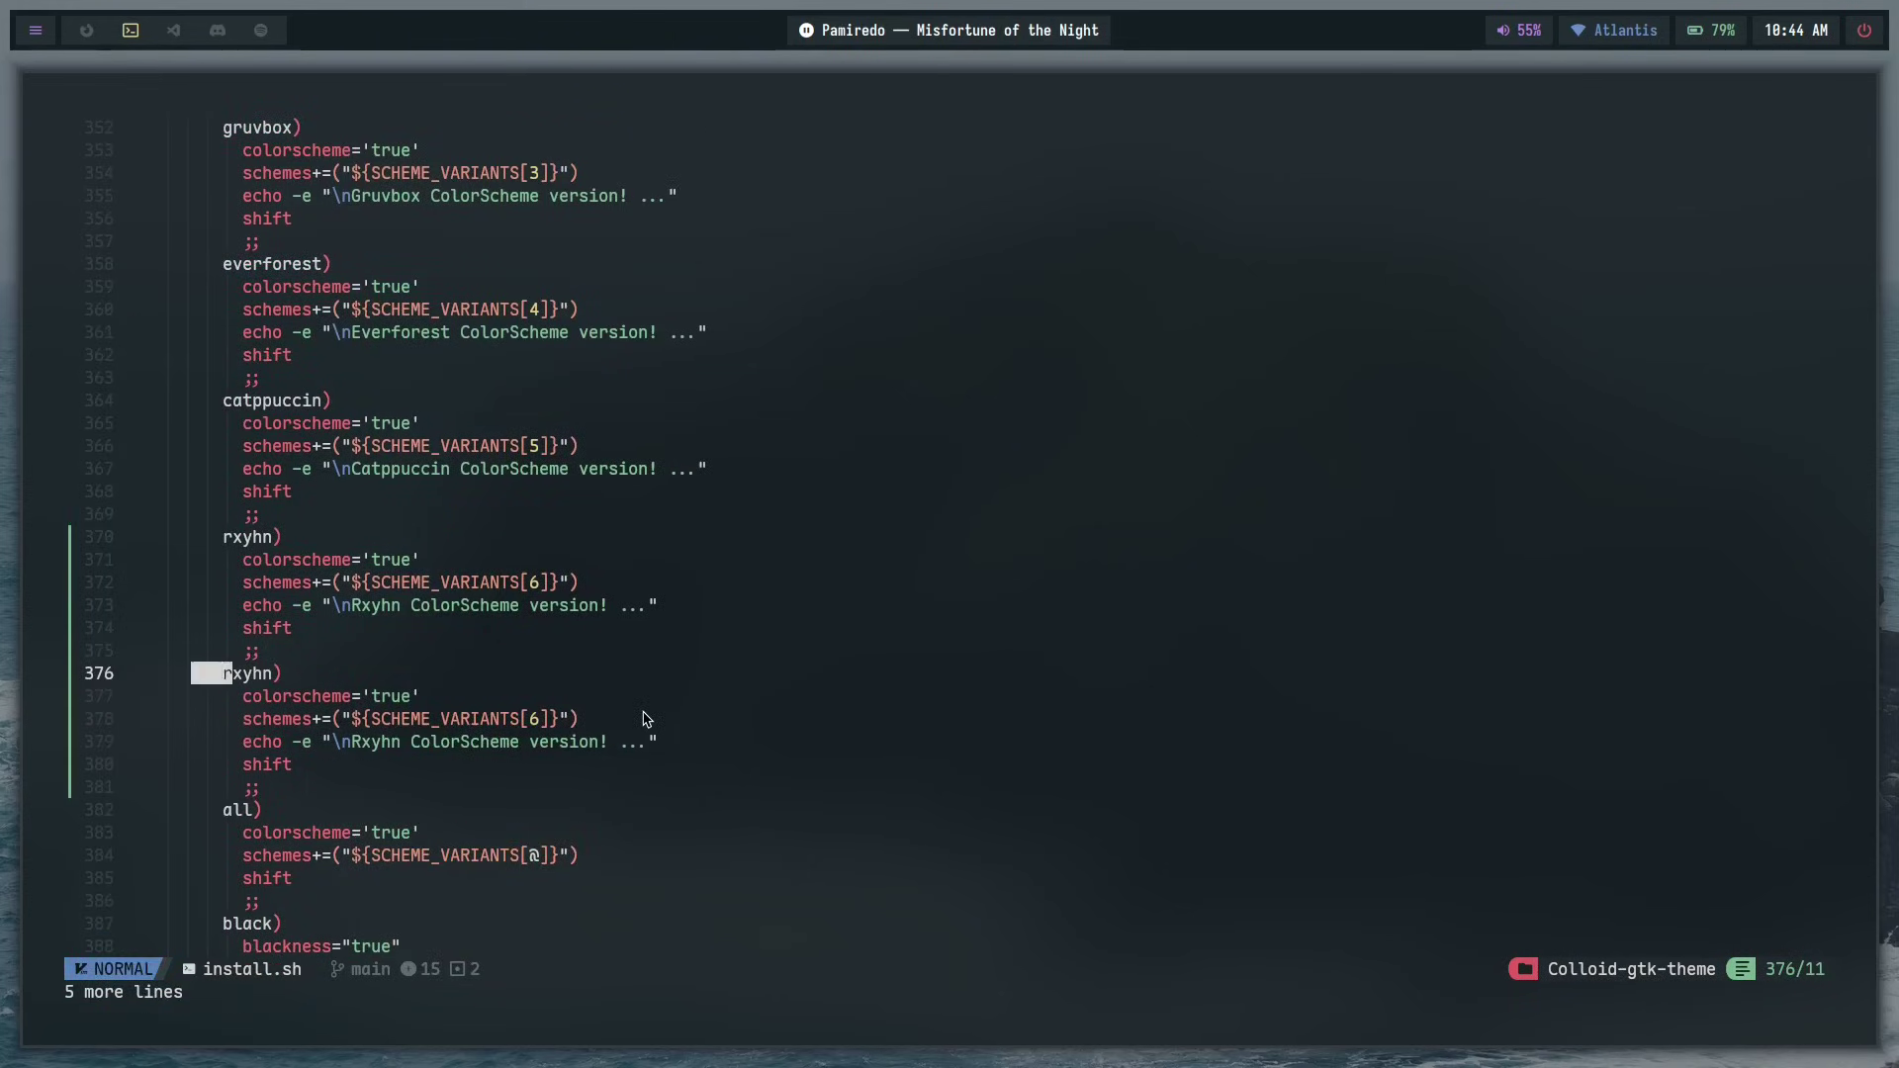
text(bcwhorizon)
key(Escape)
key(j)
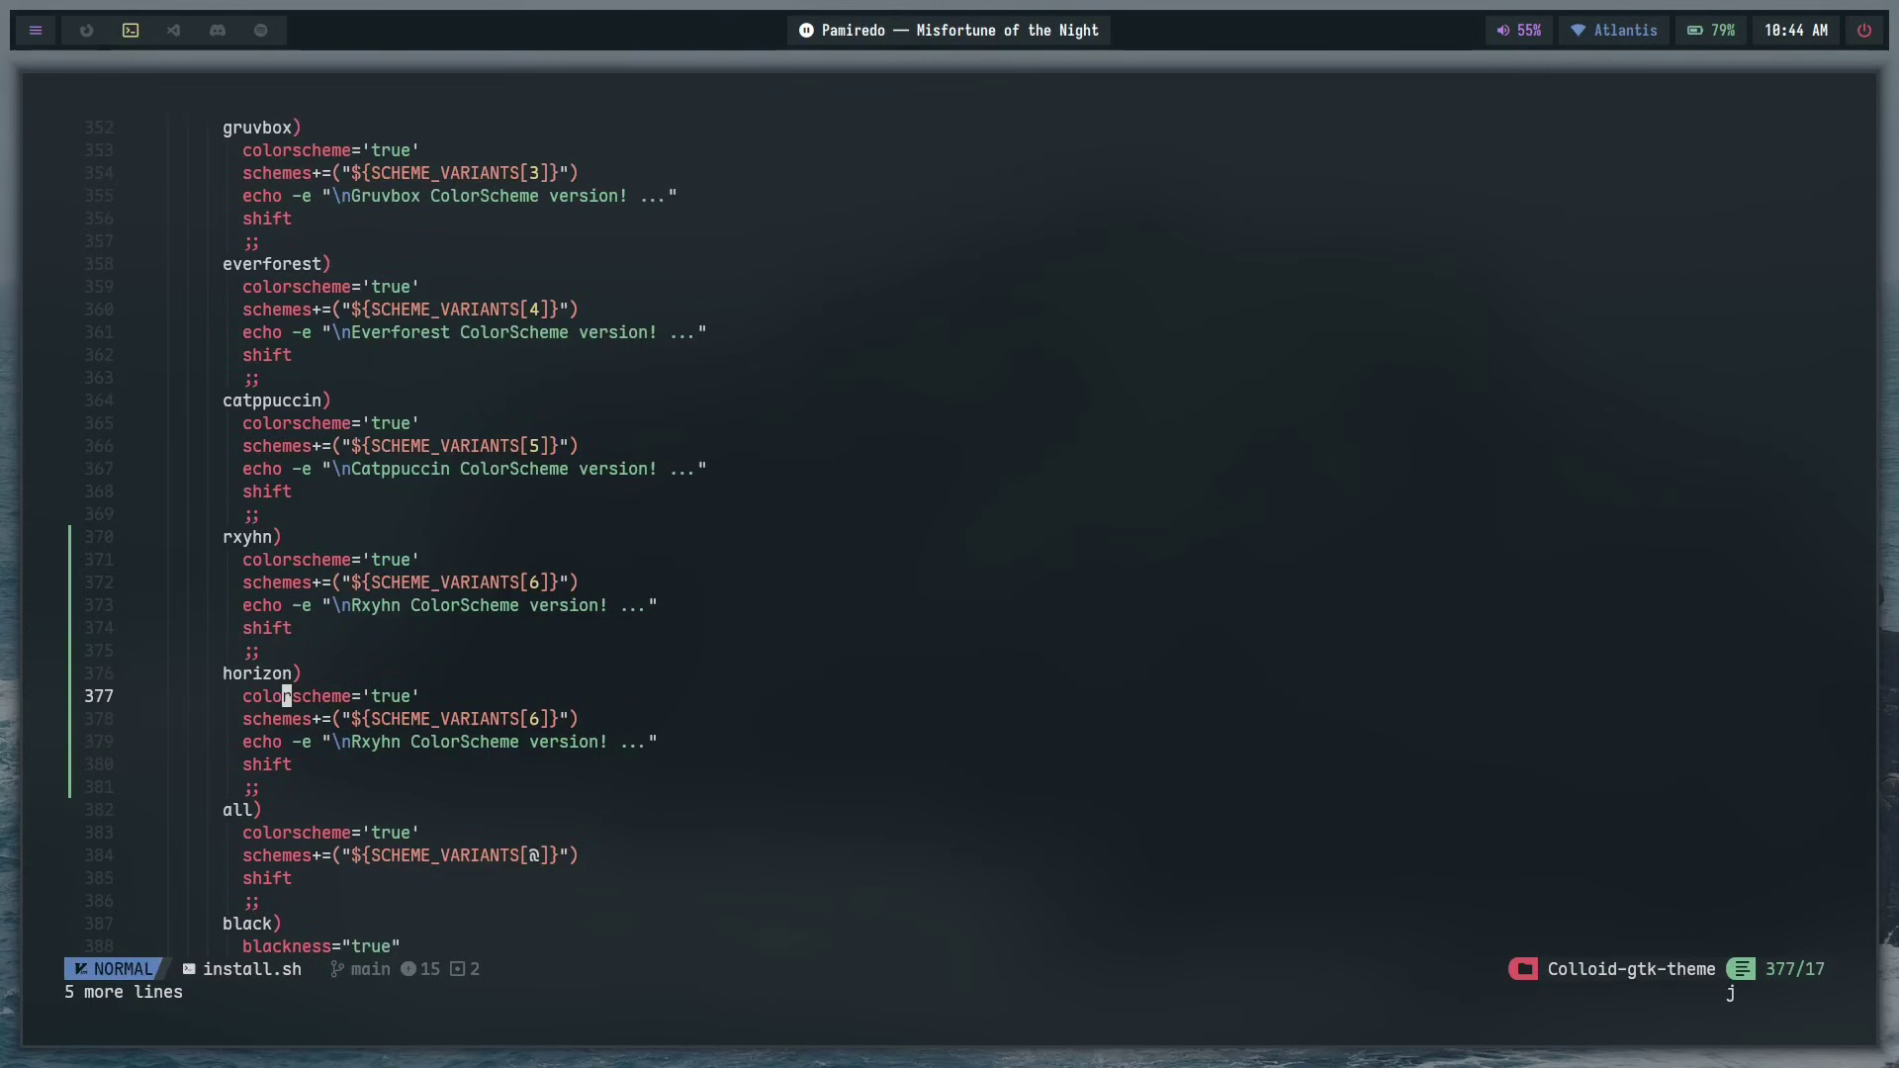
key(j)
key(j)
scroll(560, 593, down, 2)
- Change the index to SCHEME_VARIANTS[7] and replace Rxyhn with Horizon in the echo message
click(532, 584)
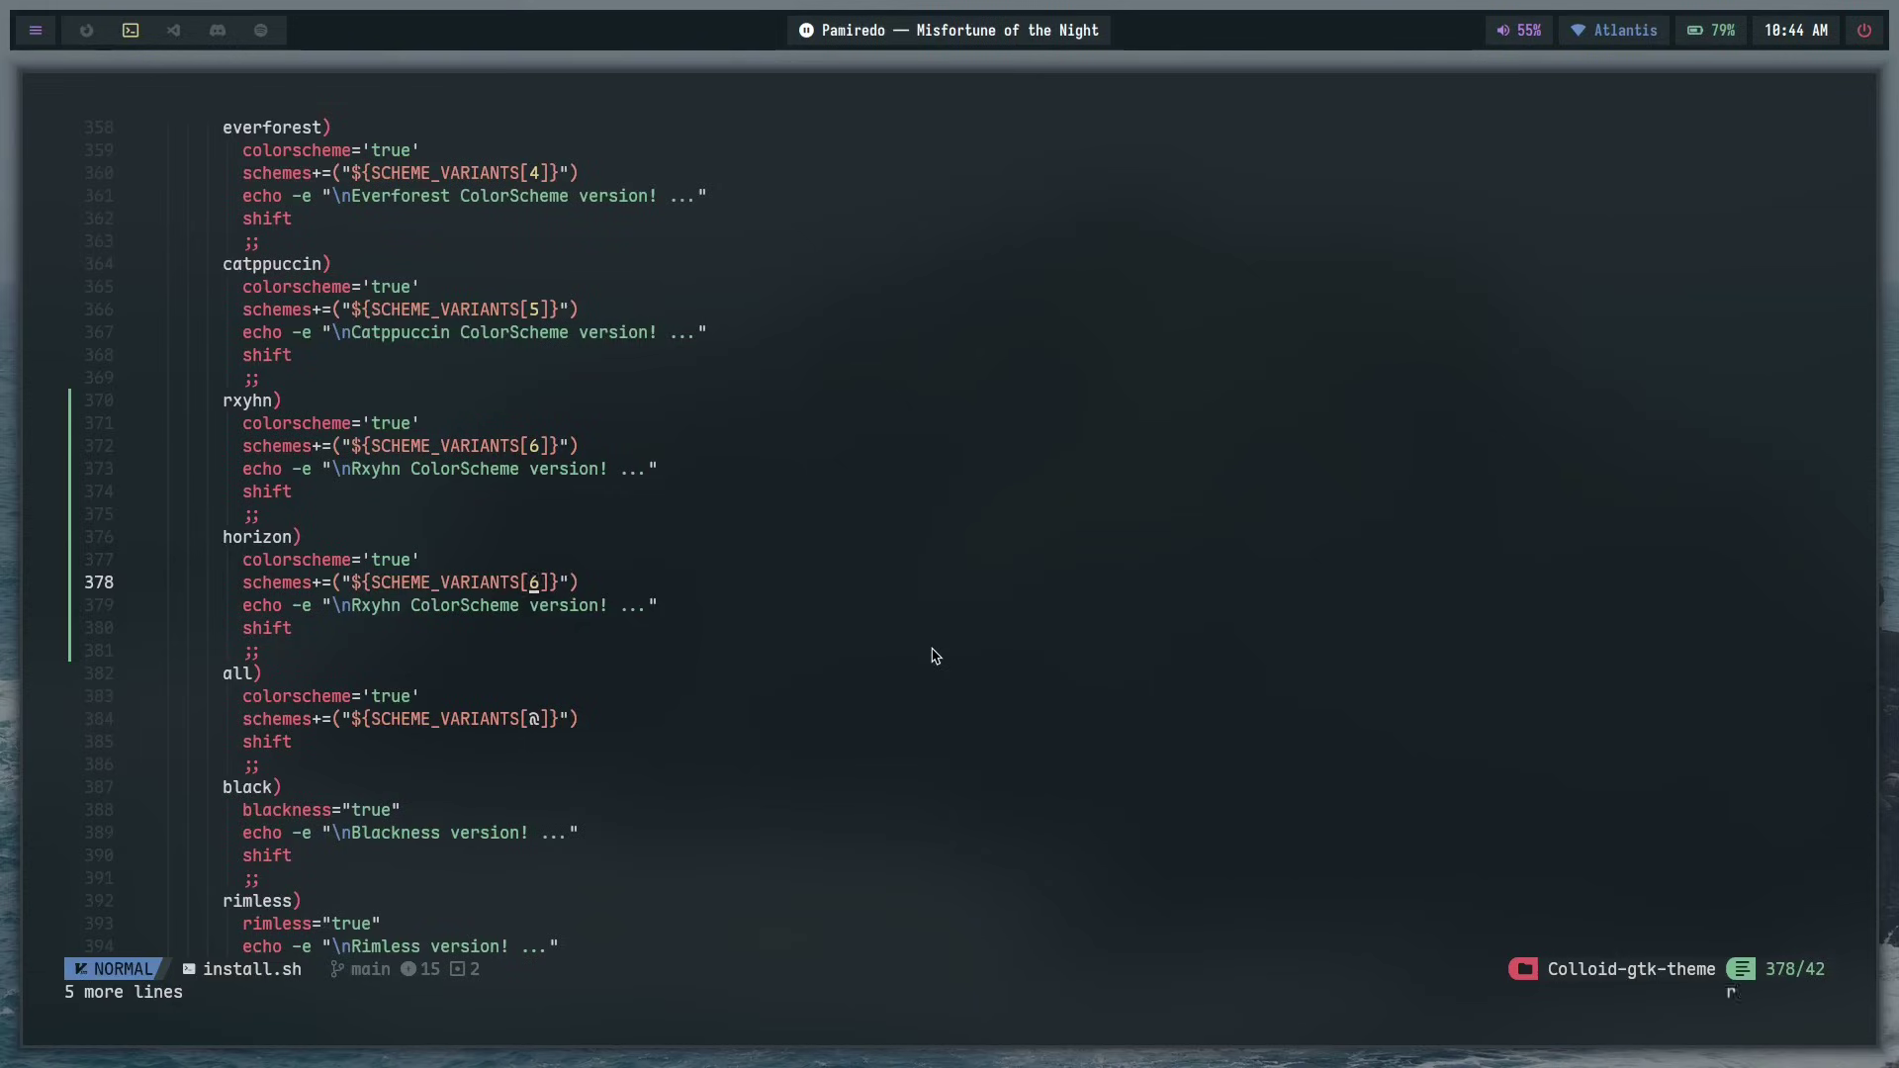
key(j)
key(j)
double_click(389, 607)
text(diH)
key(Escape)
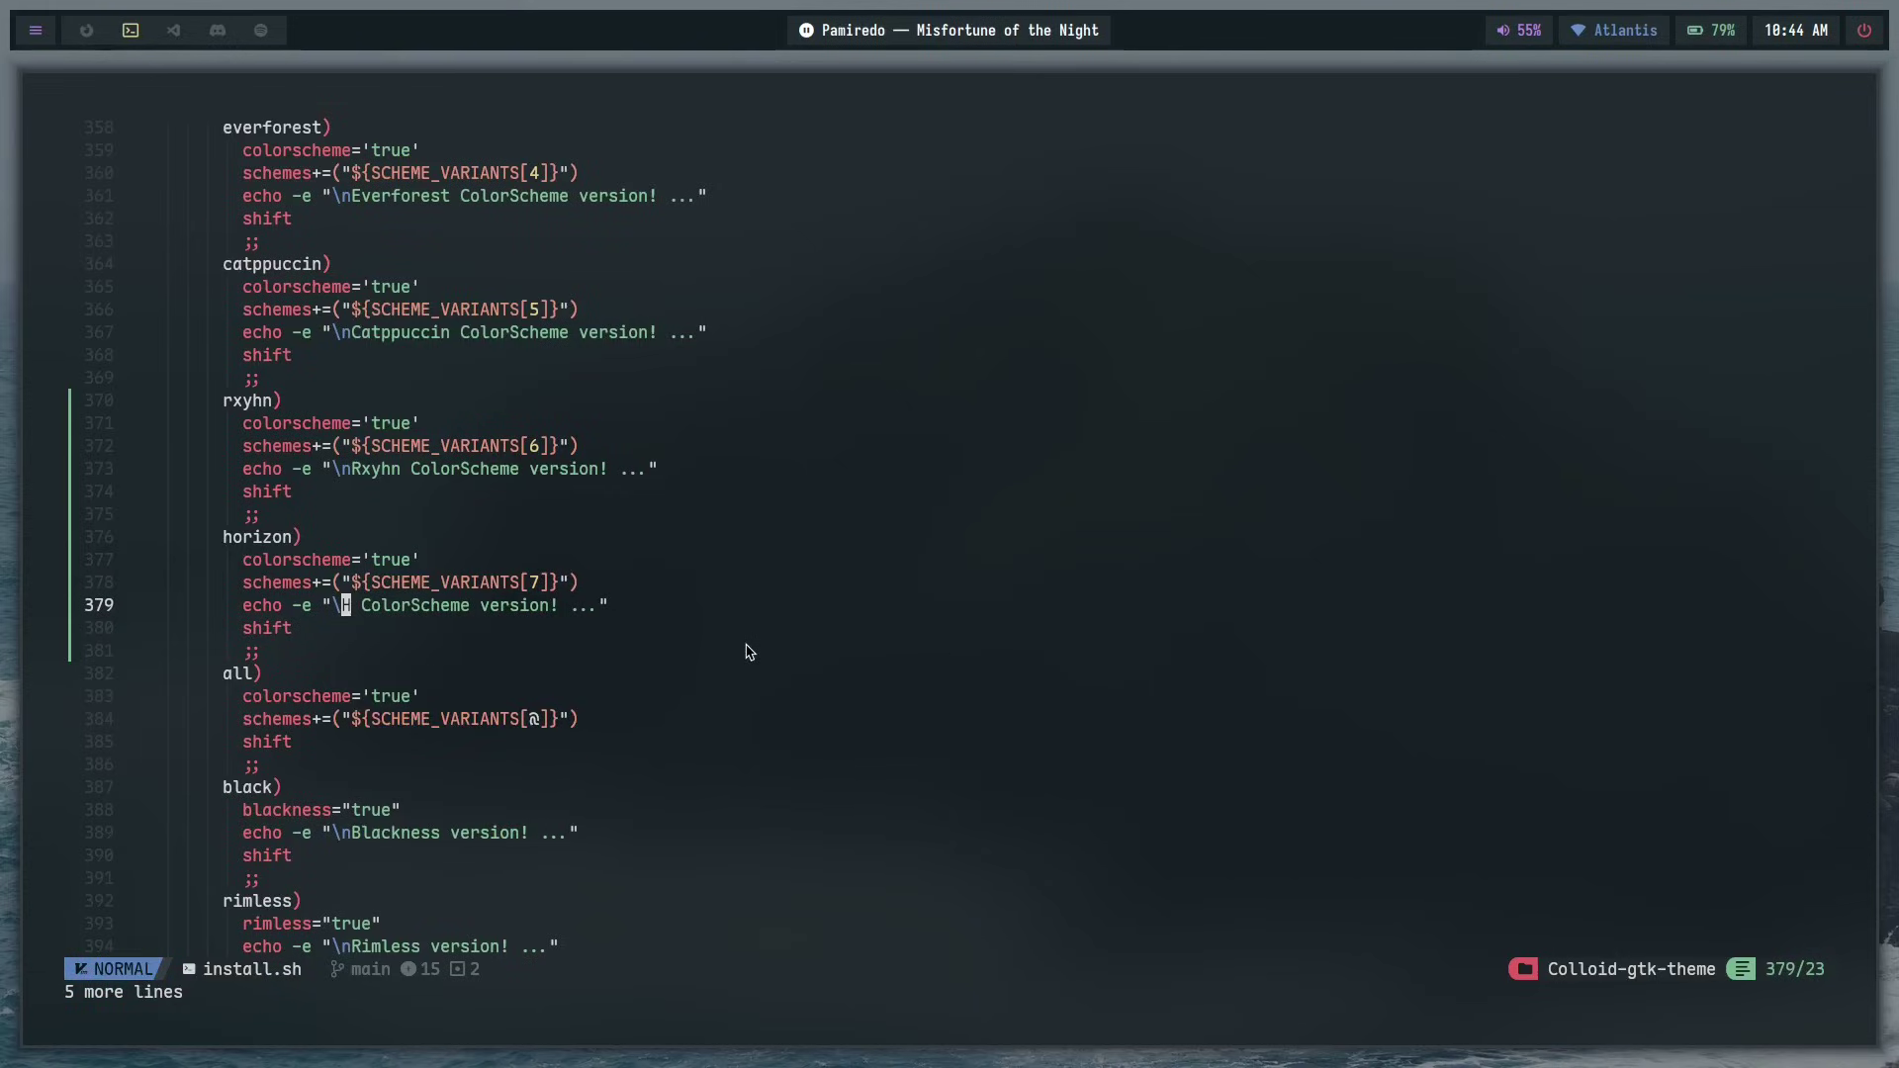
text(ujkujklc)
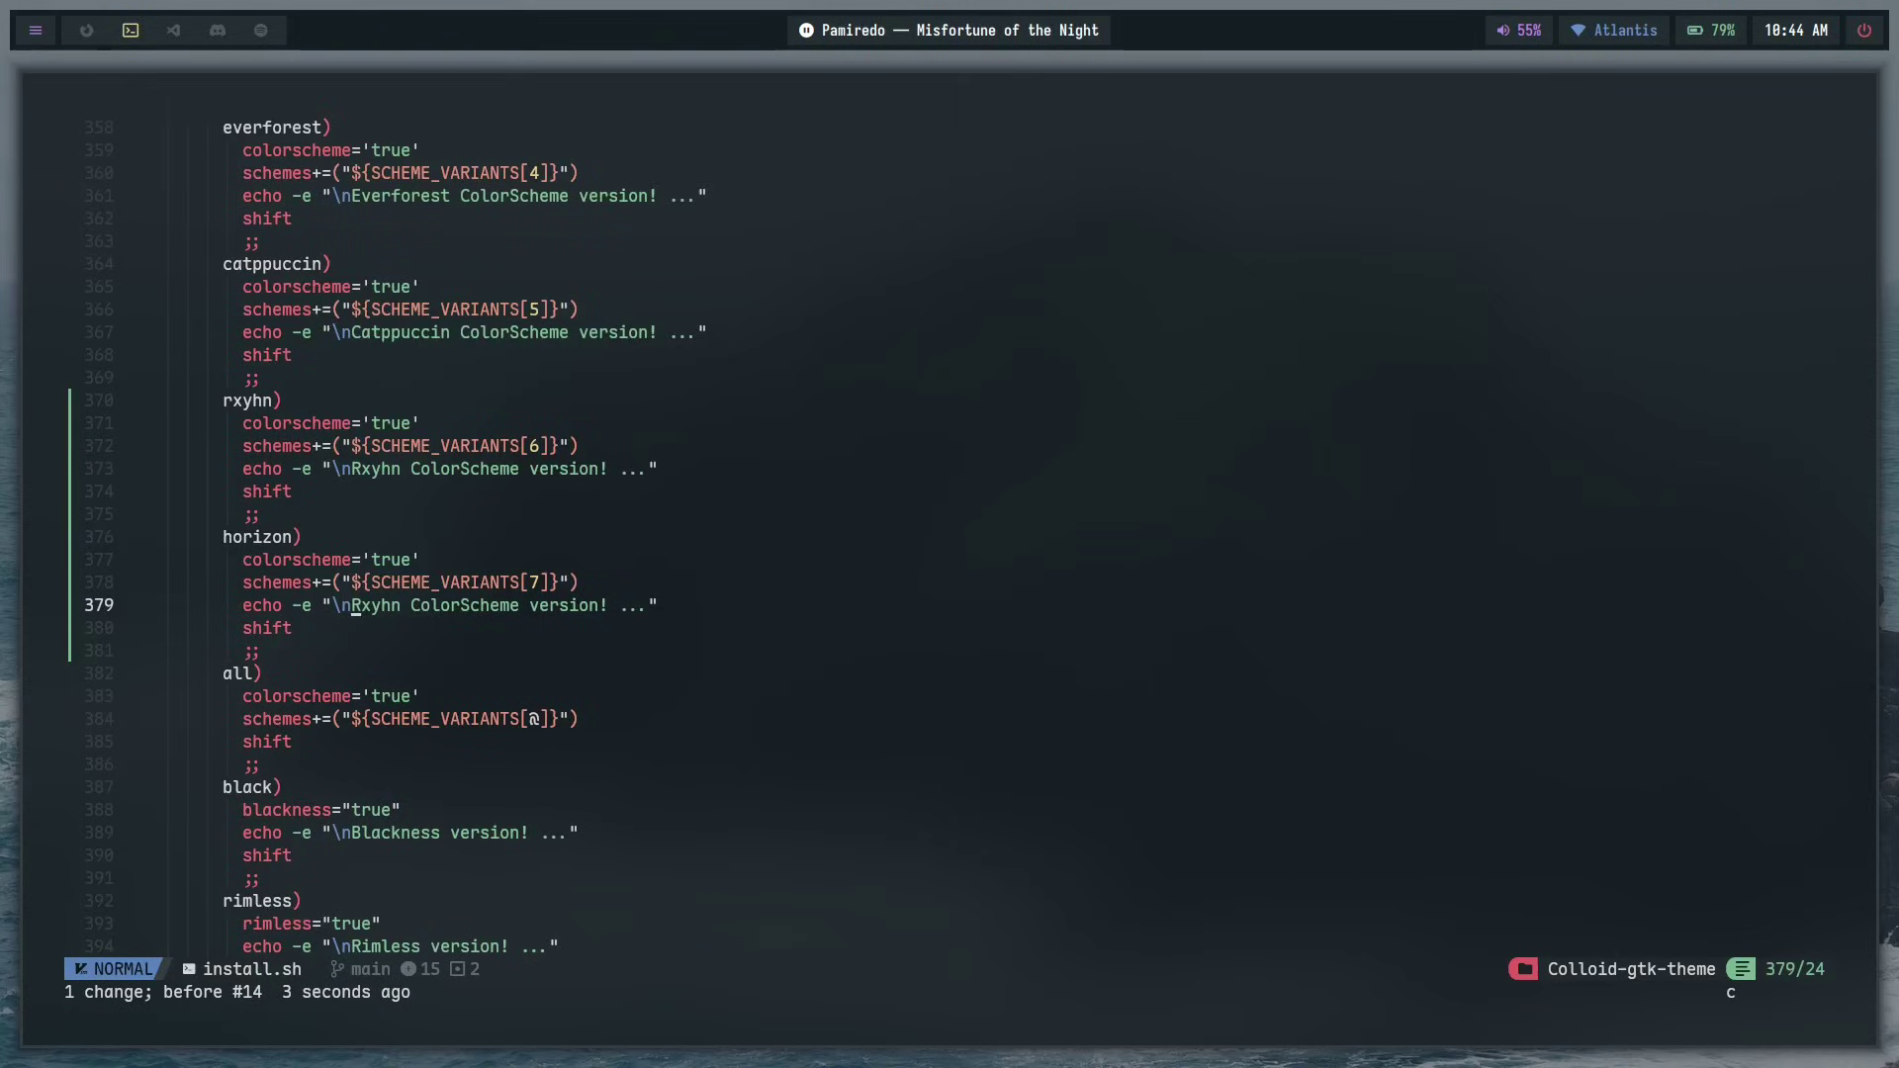
text(wHorizon)
key(Escape)
click(256, 650)
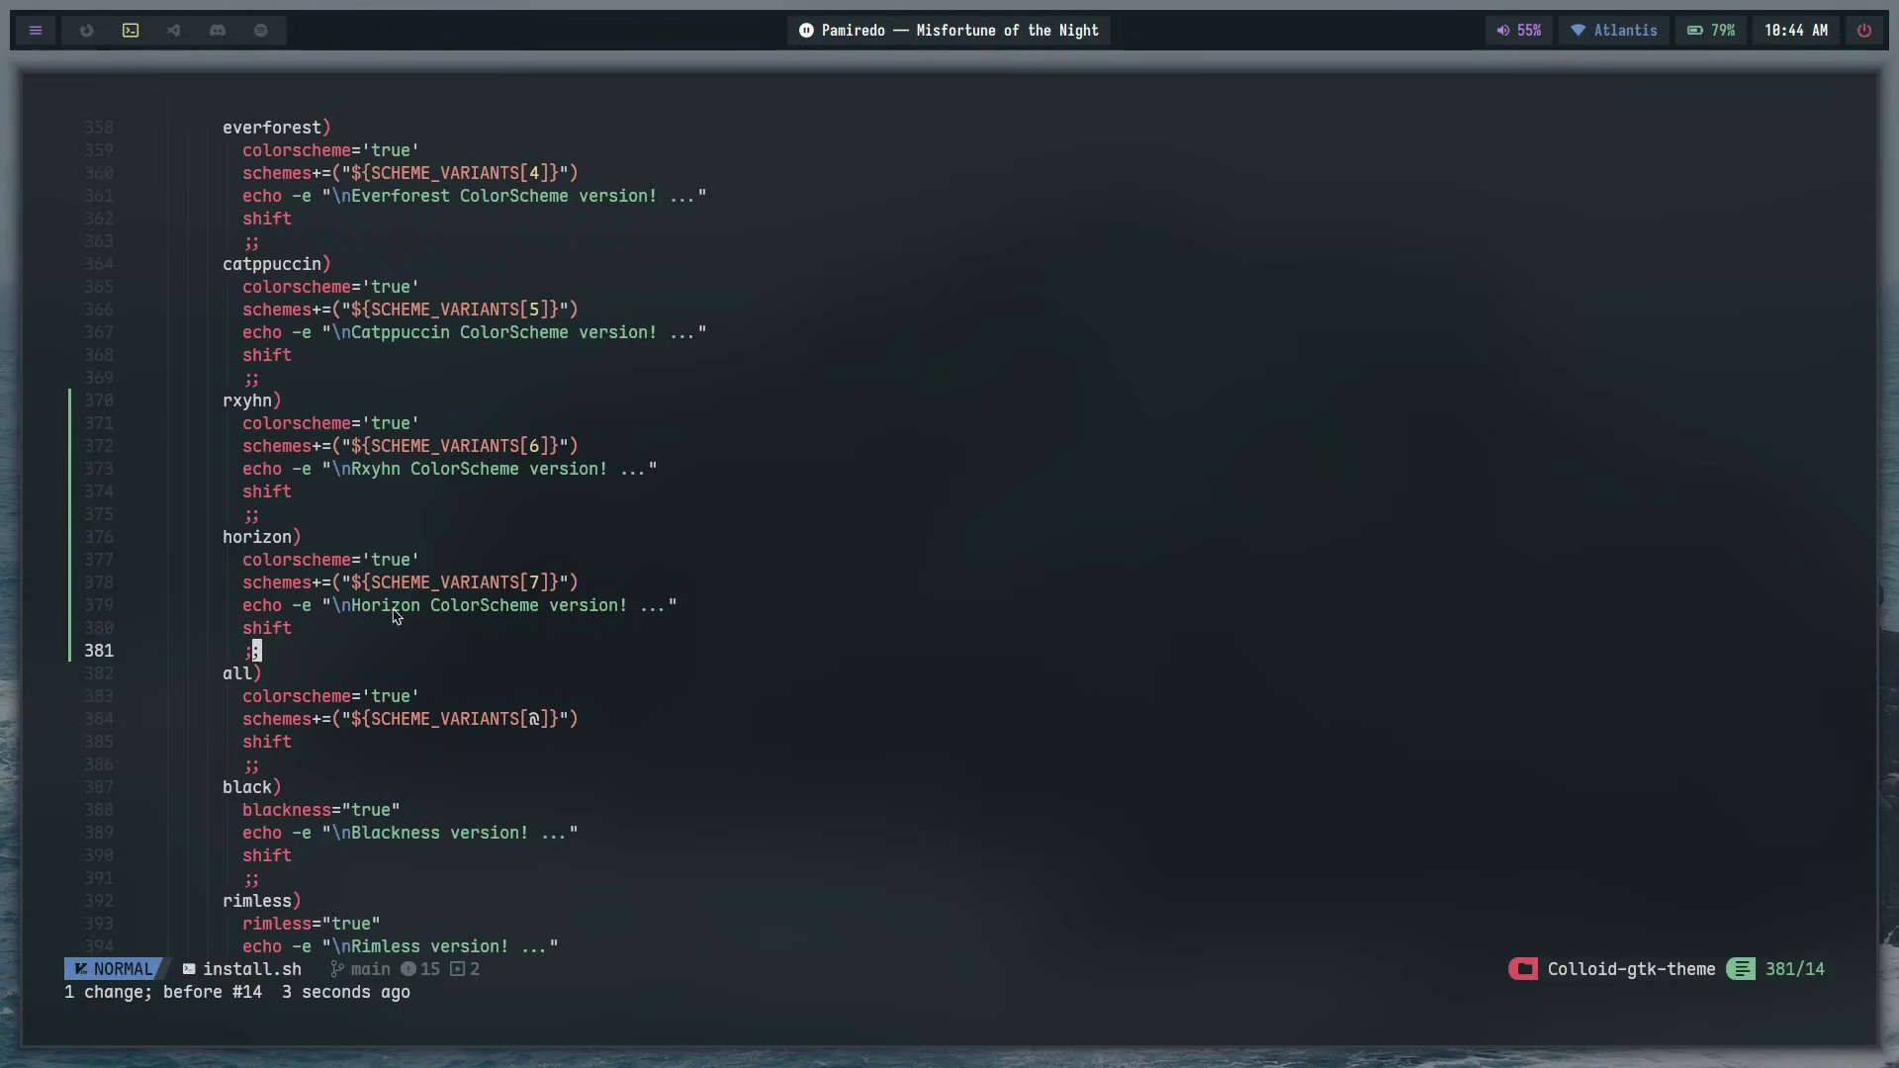
scroll(514, 634, up, 20)
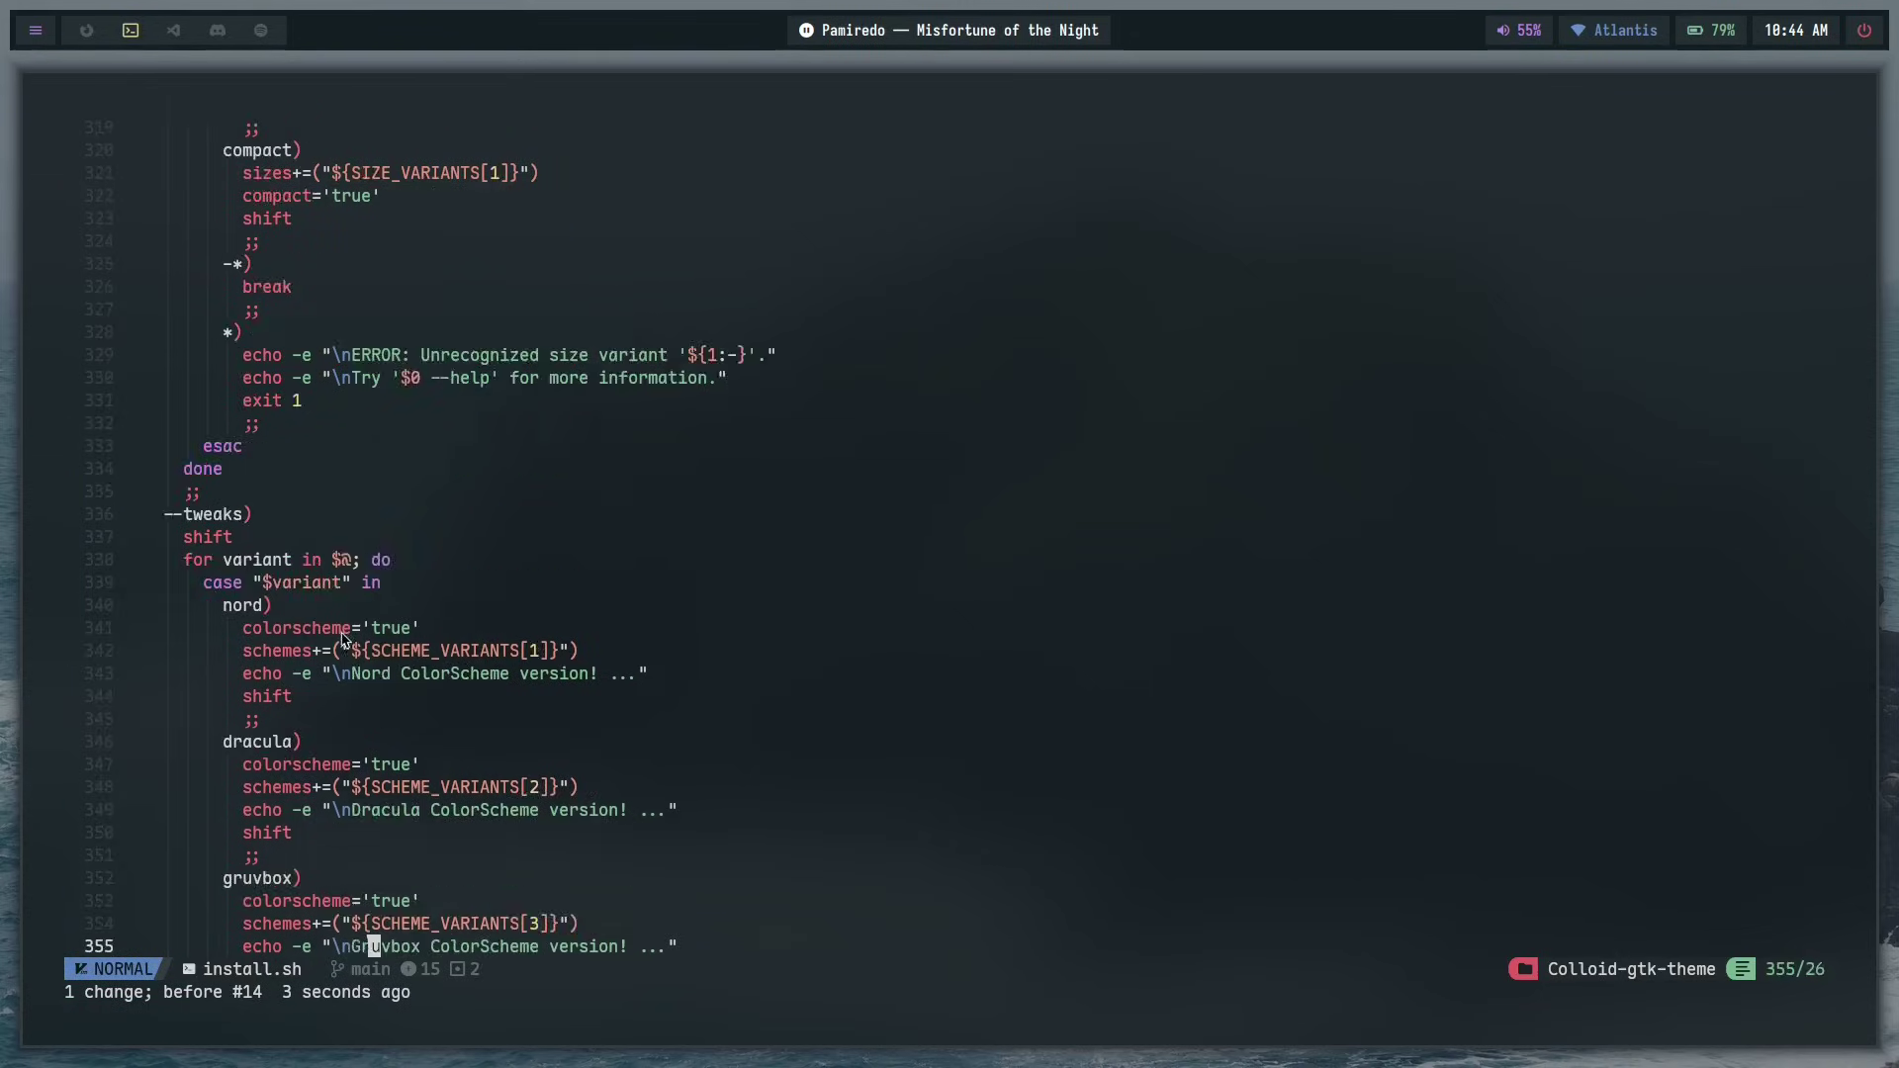
- Append |horizon after rxyhn in the --tweaks help line
scroll(514, 634, up, 20)
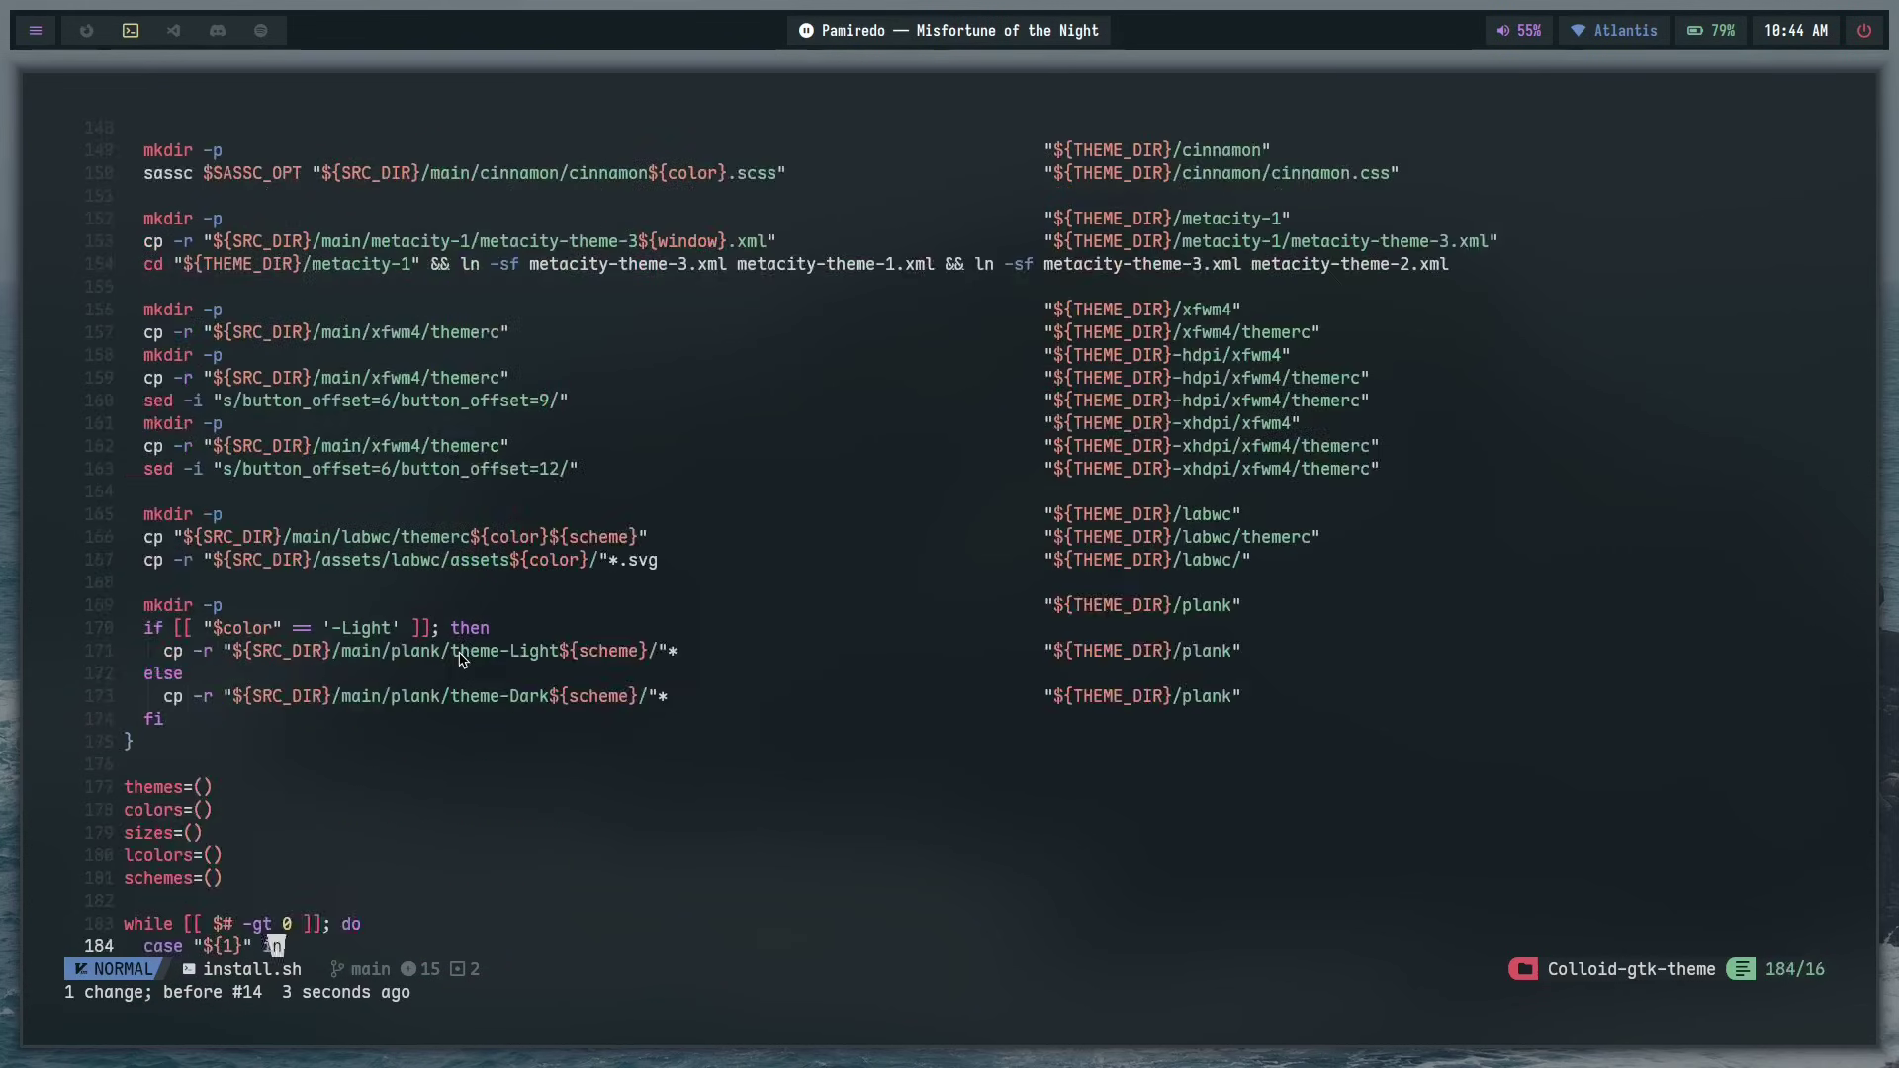
scroll(1029, 754, up, 9)
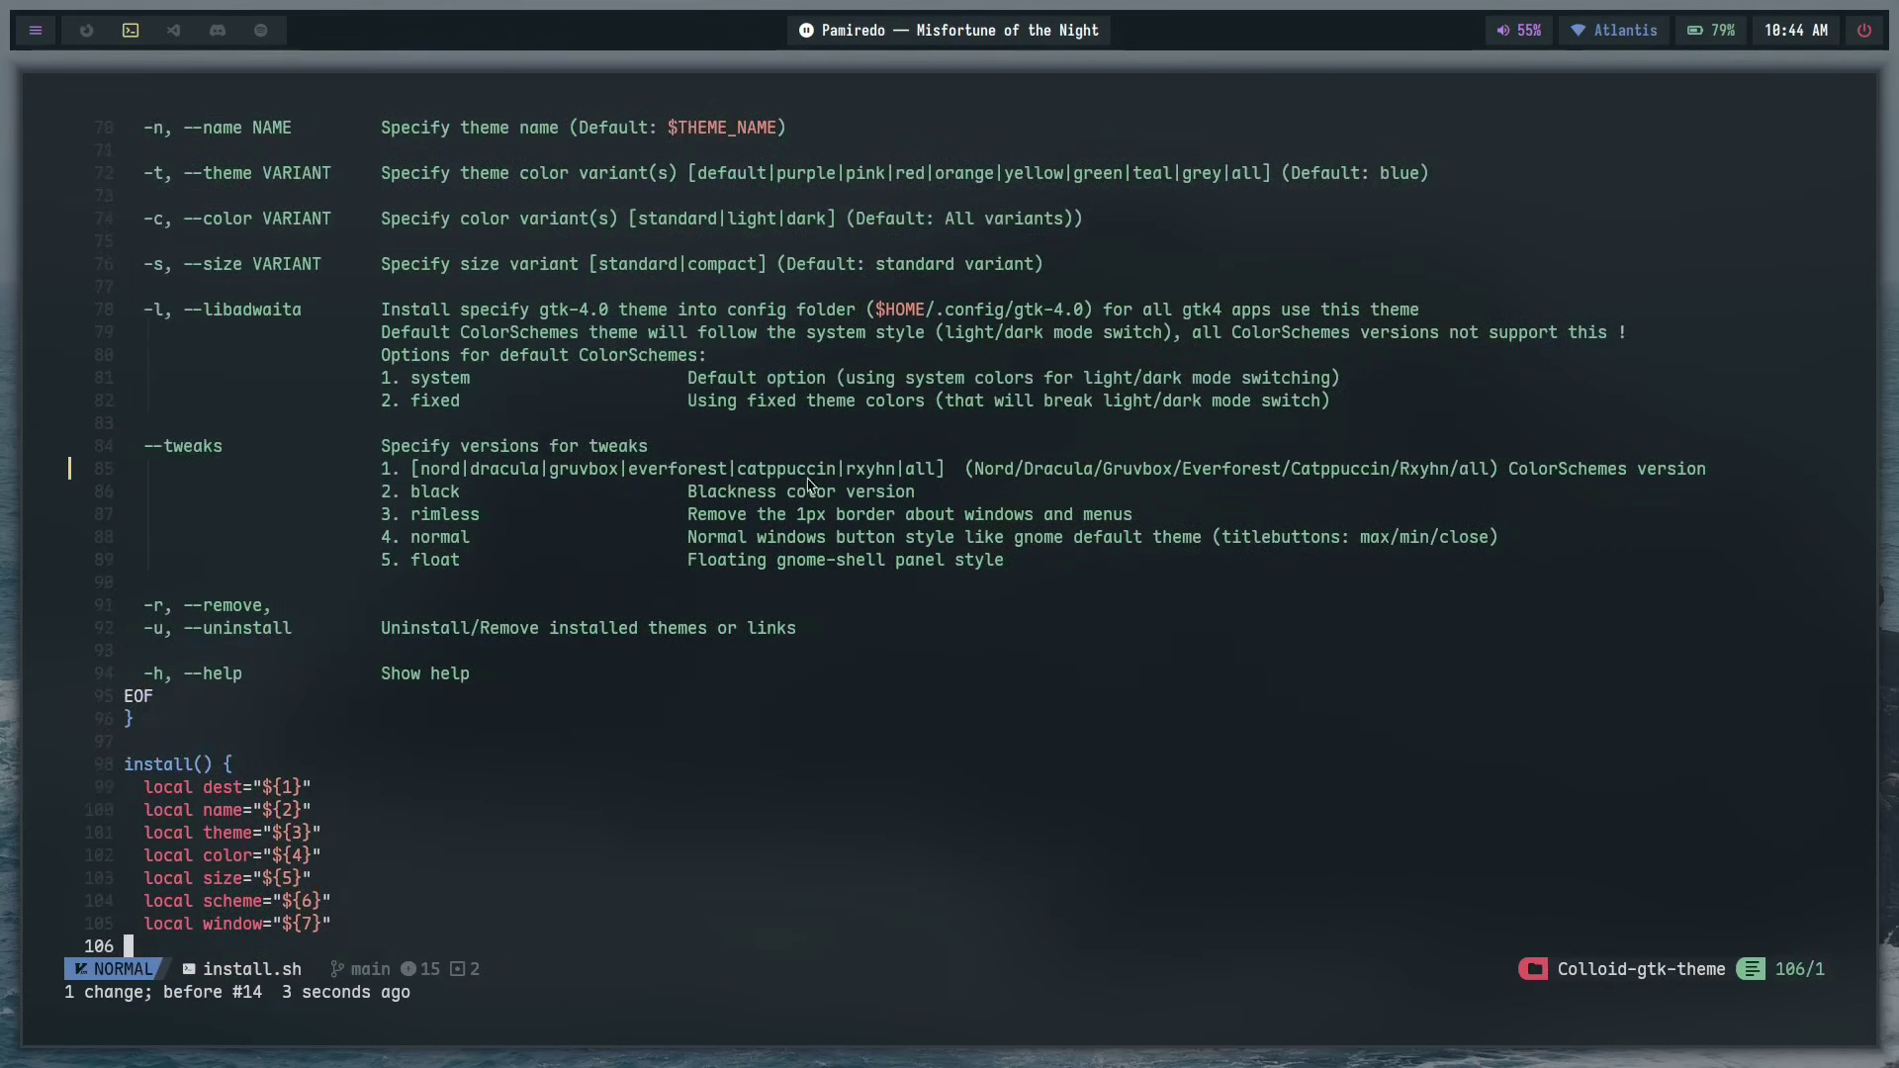
click(880, 468)
text(ea)
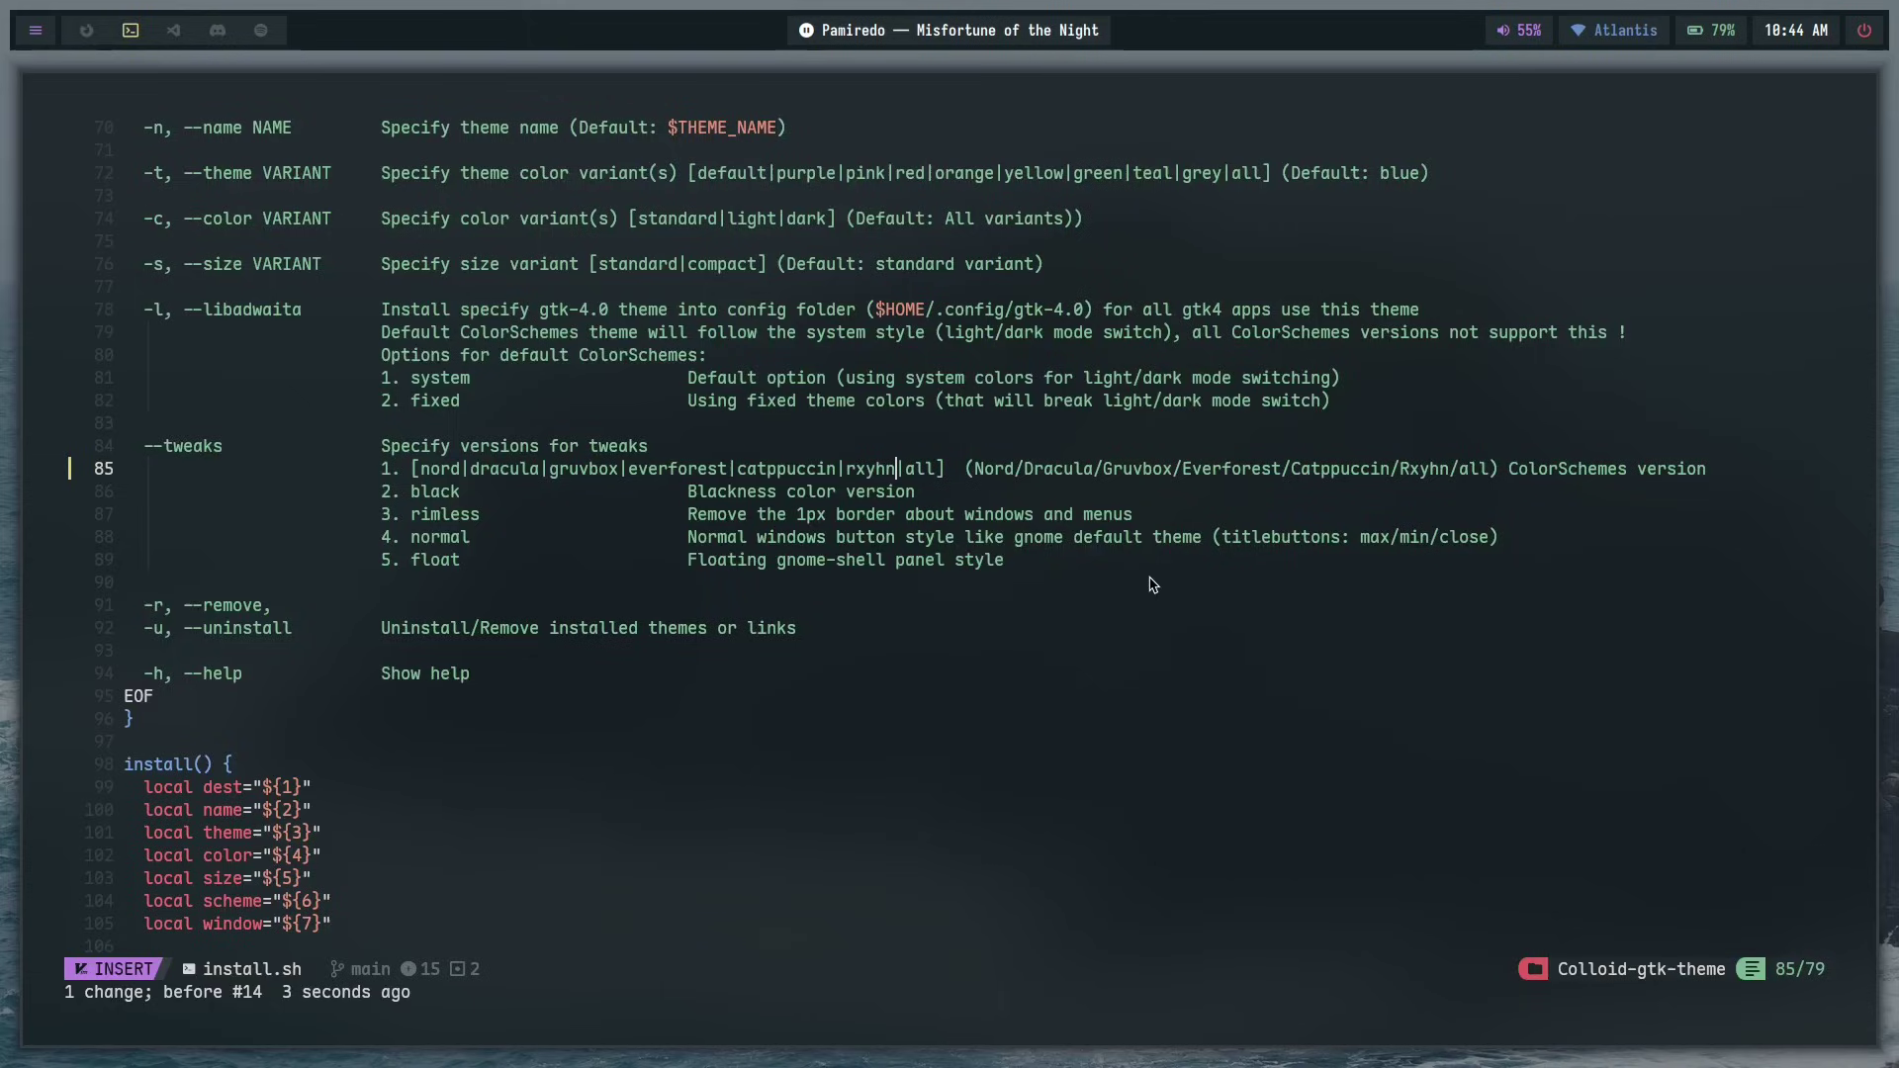
text(|horizon)
key(Escape)
- Insert Horizon/ before all in the ColorSchemes name list
key(f)
key(r)
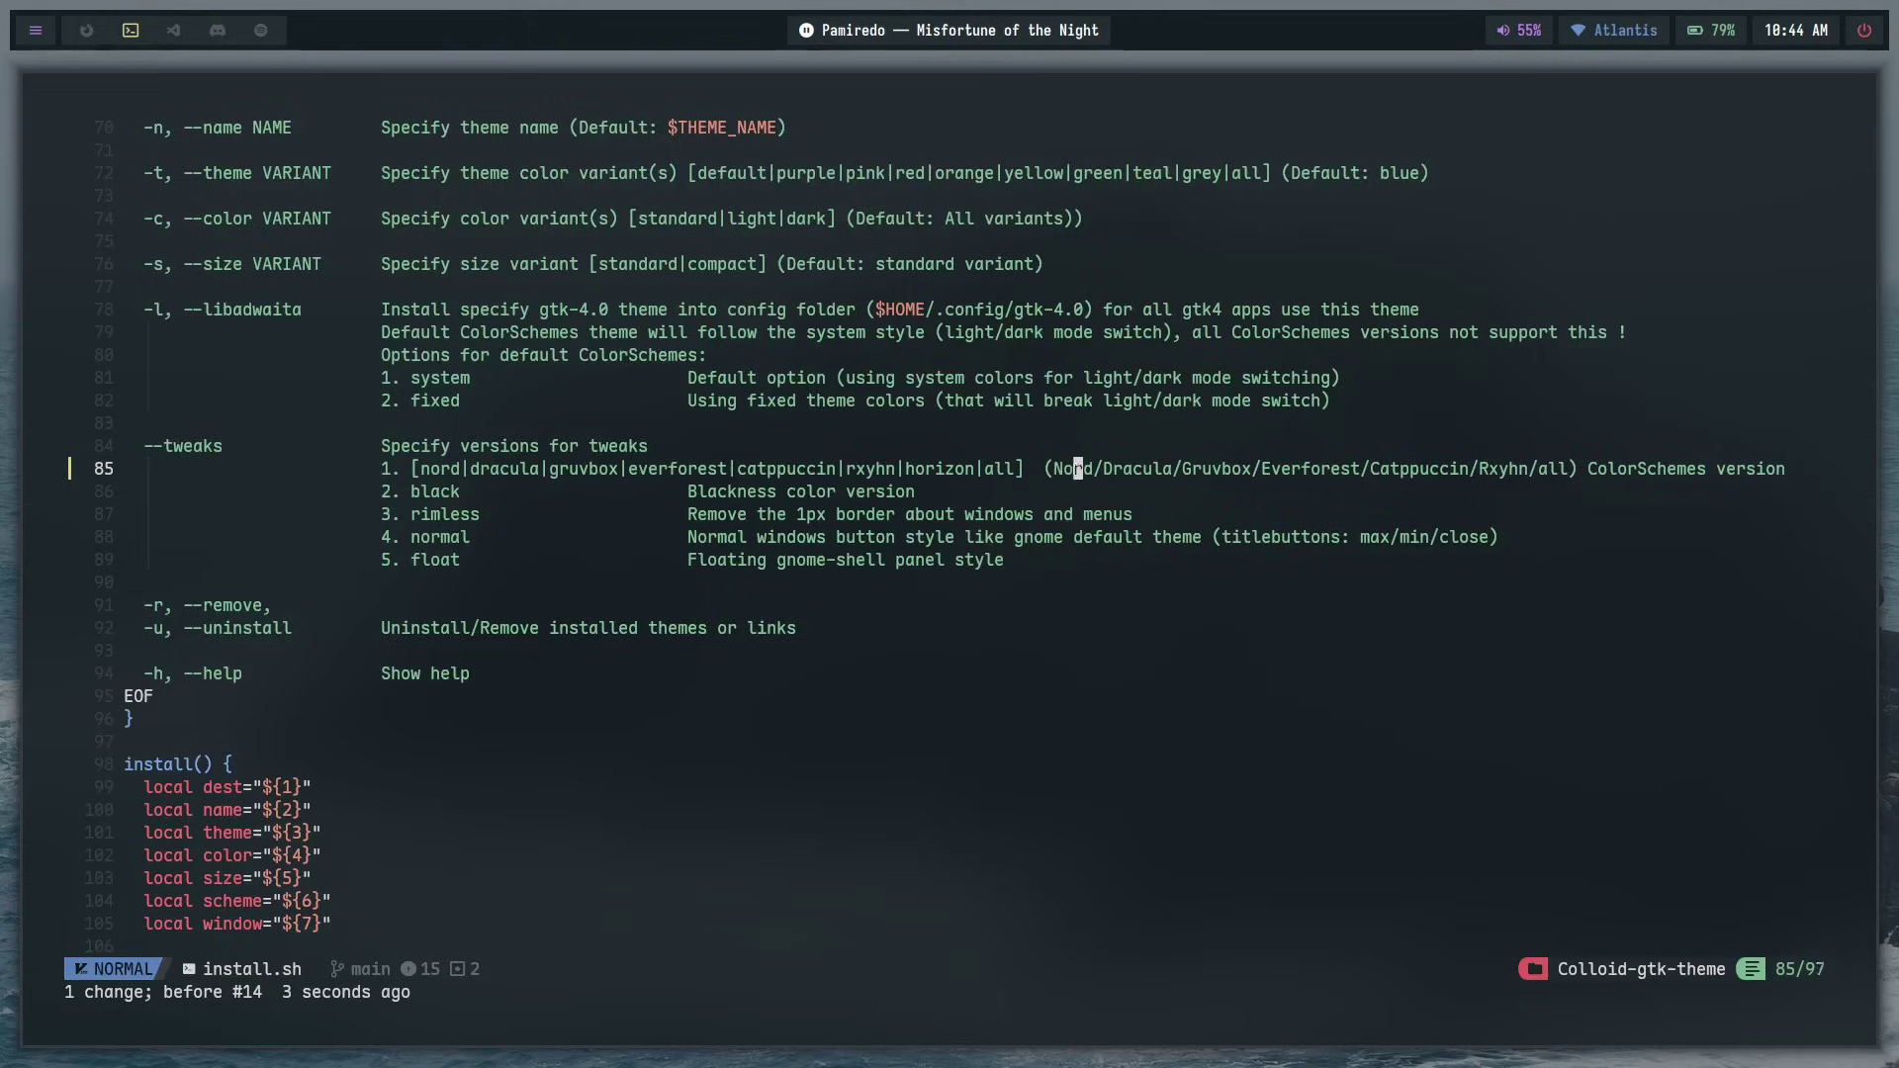
key(w)
click(1543, 474)
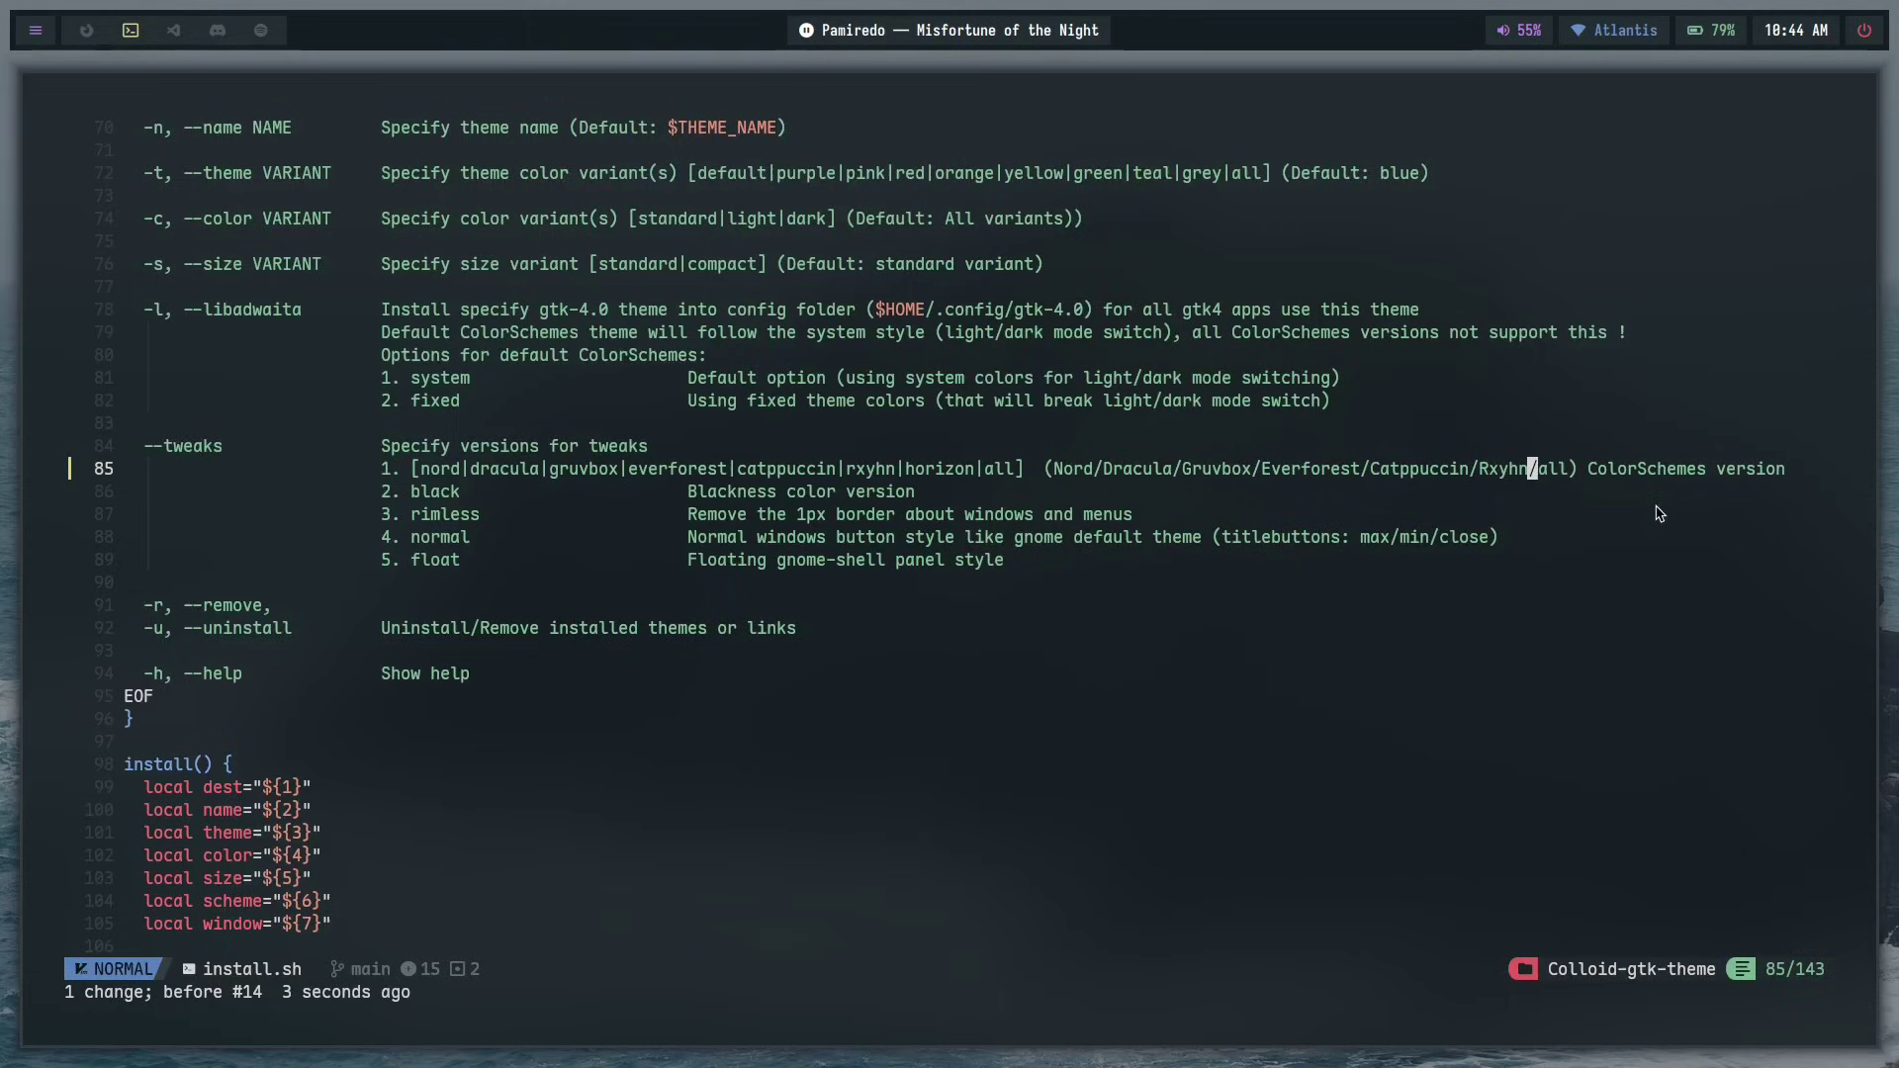
text(i/H)
key(BackSpace)
key(BackSpace)
text(Horizon/)
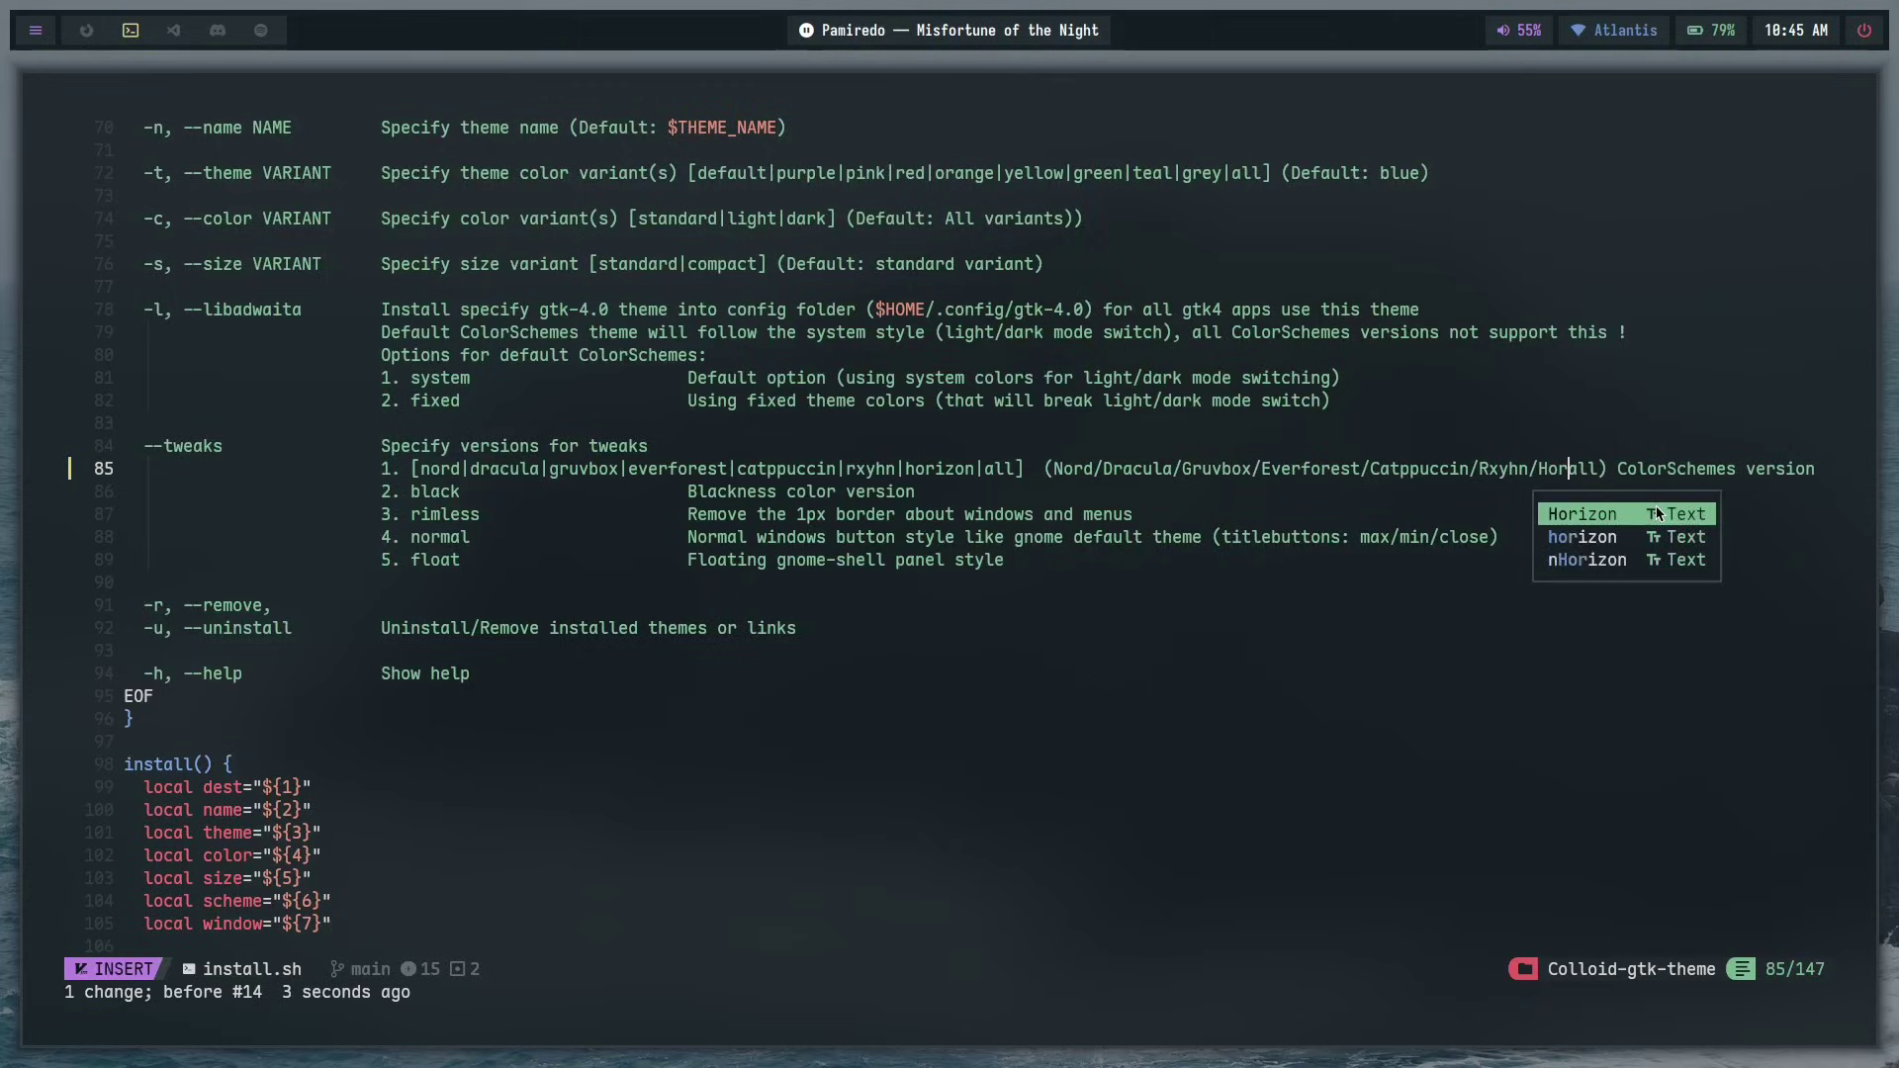
key(Escape)
scroll(448, 553, down, 20)
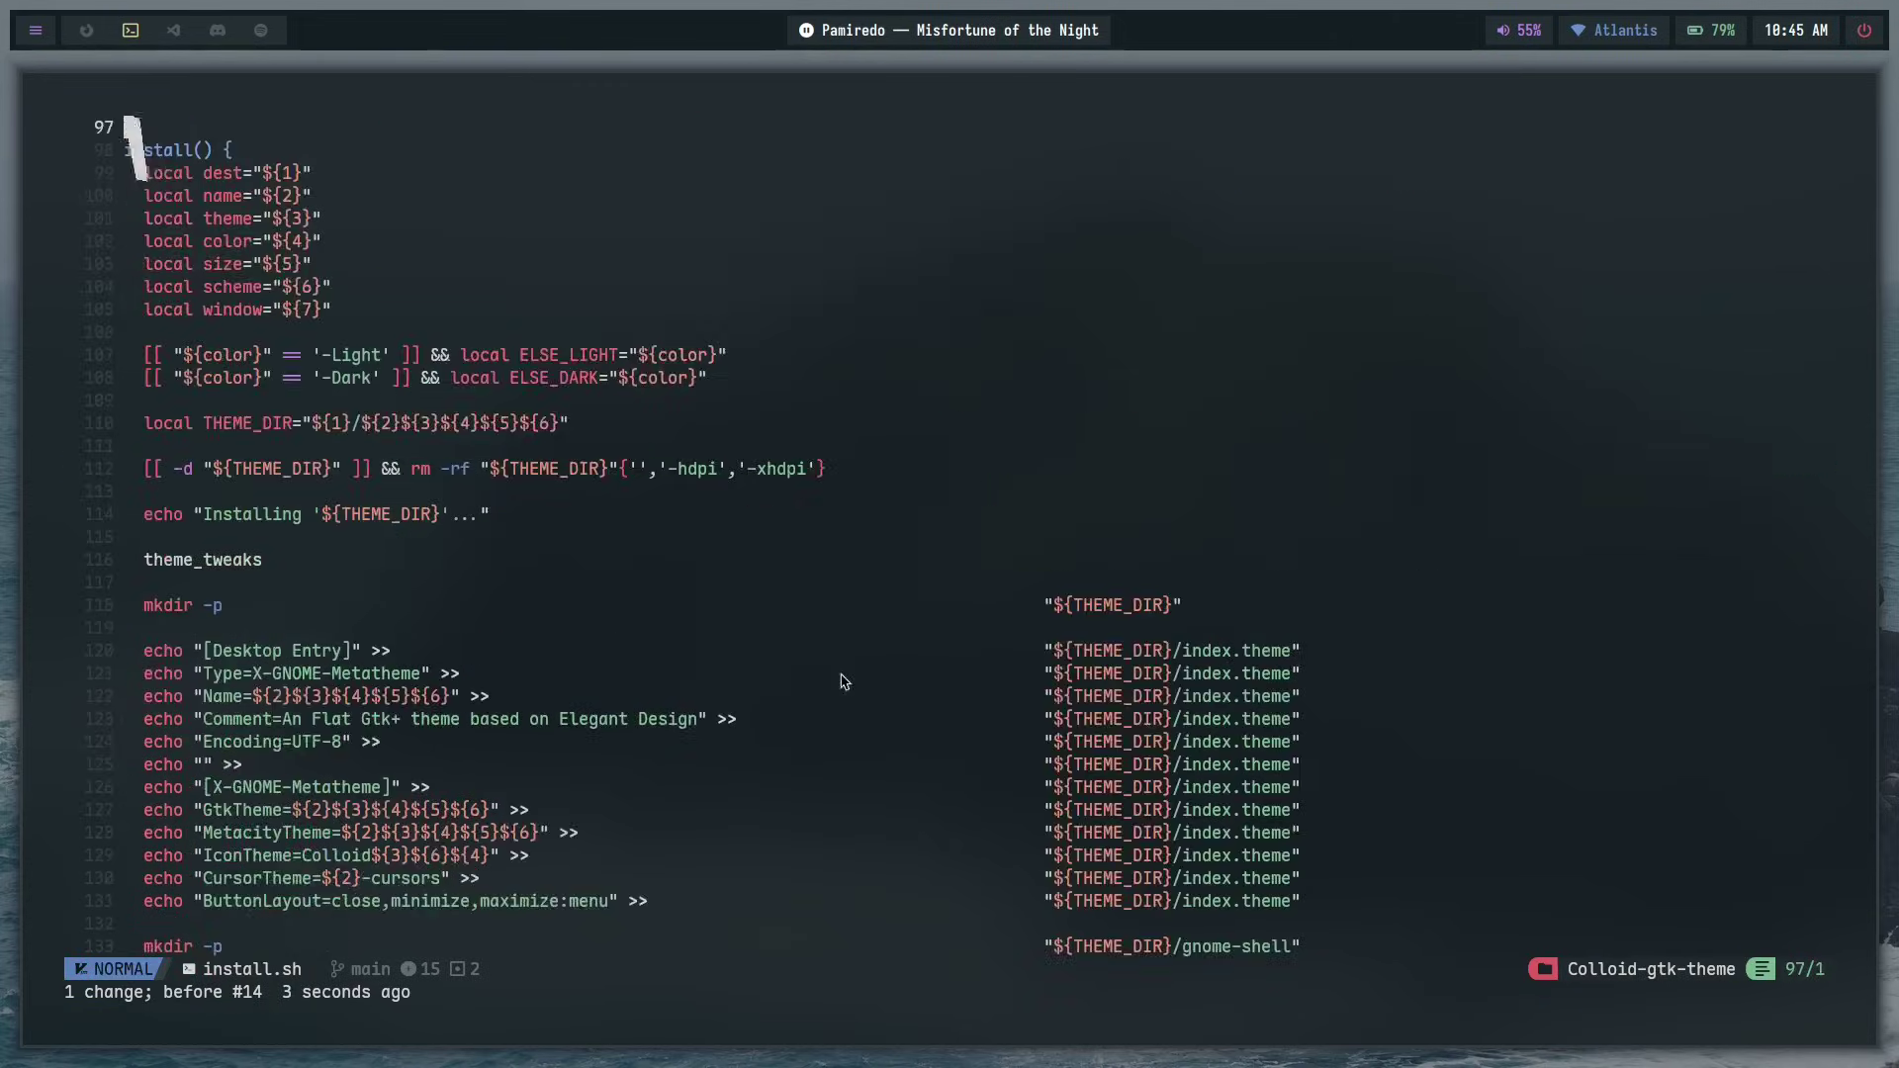
scroll(448, 553, down, 20)
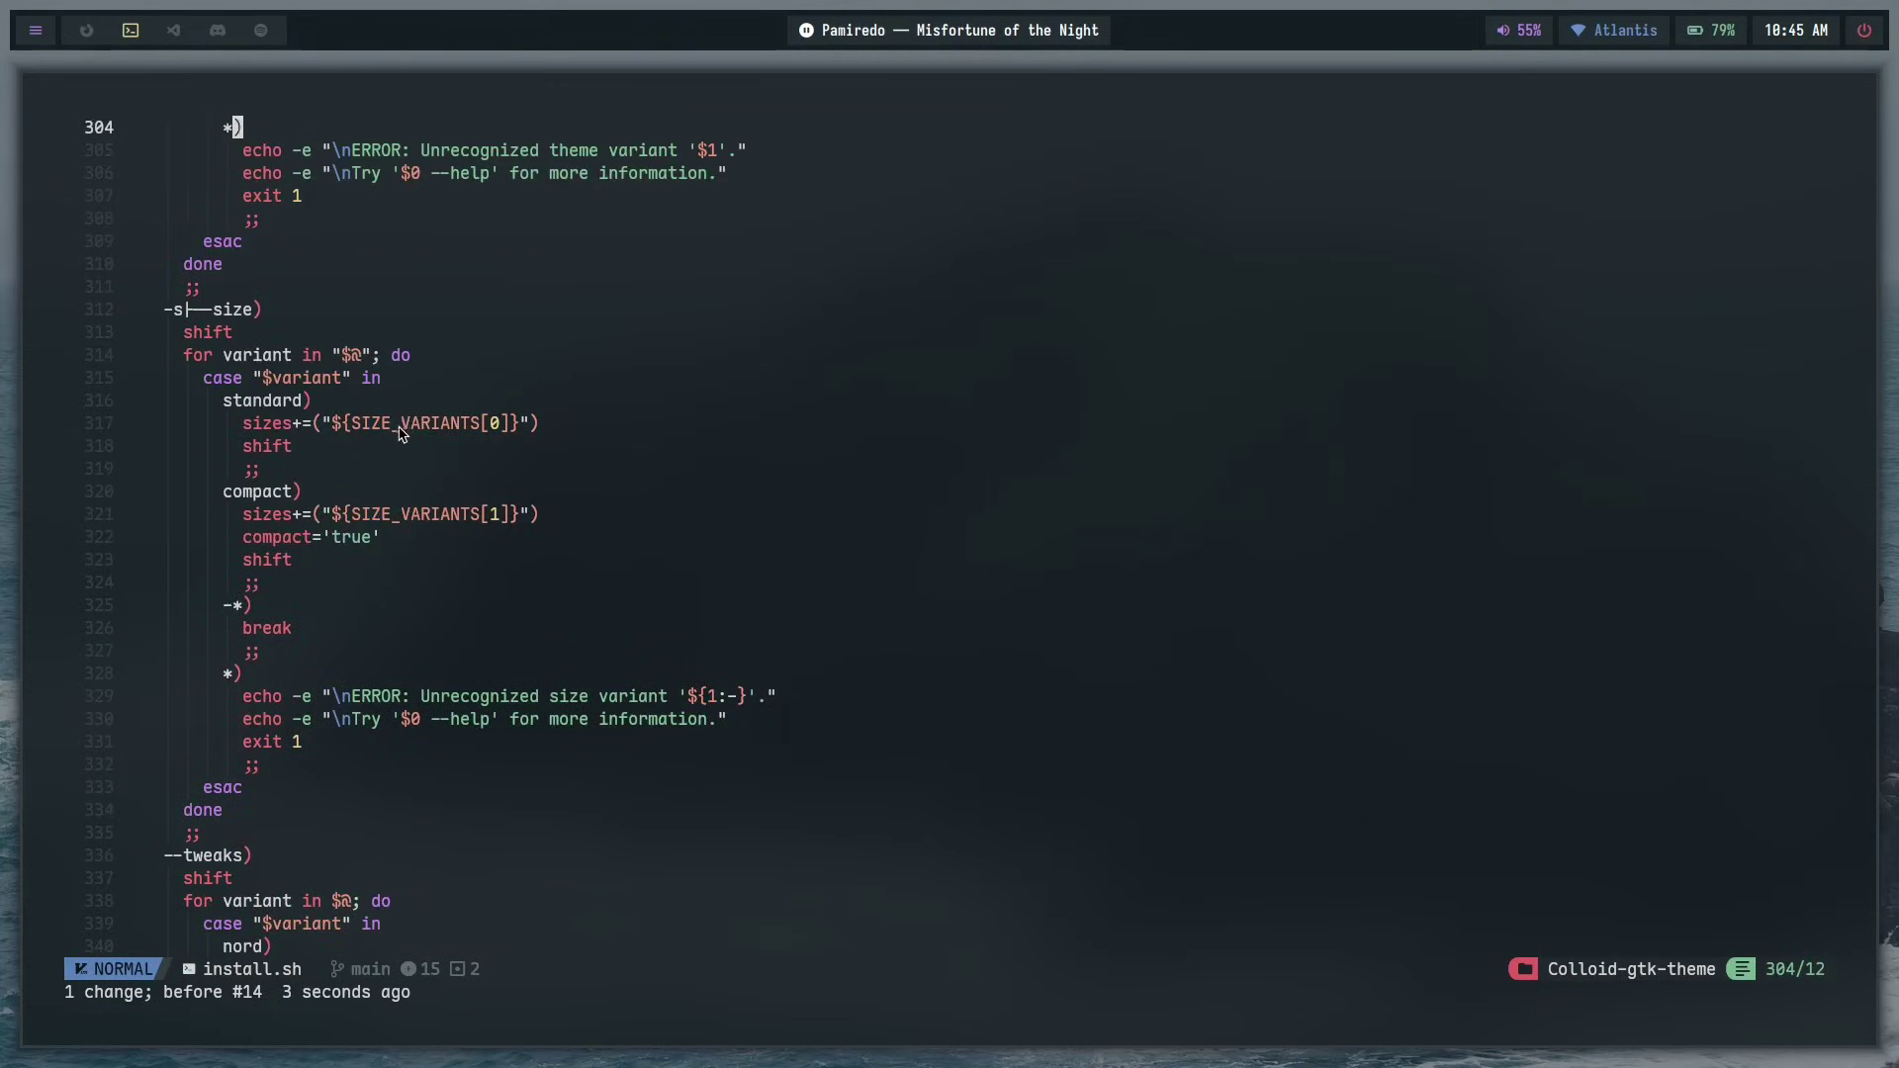
scroll(491, 504, up, 3)
scroll(492, 504, down, 20)
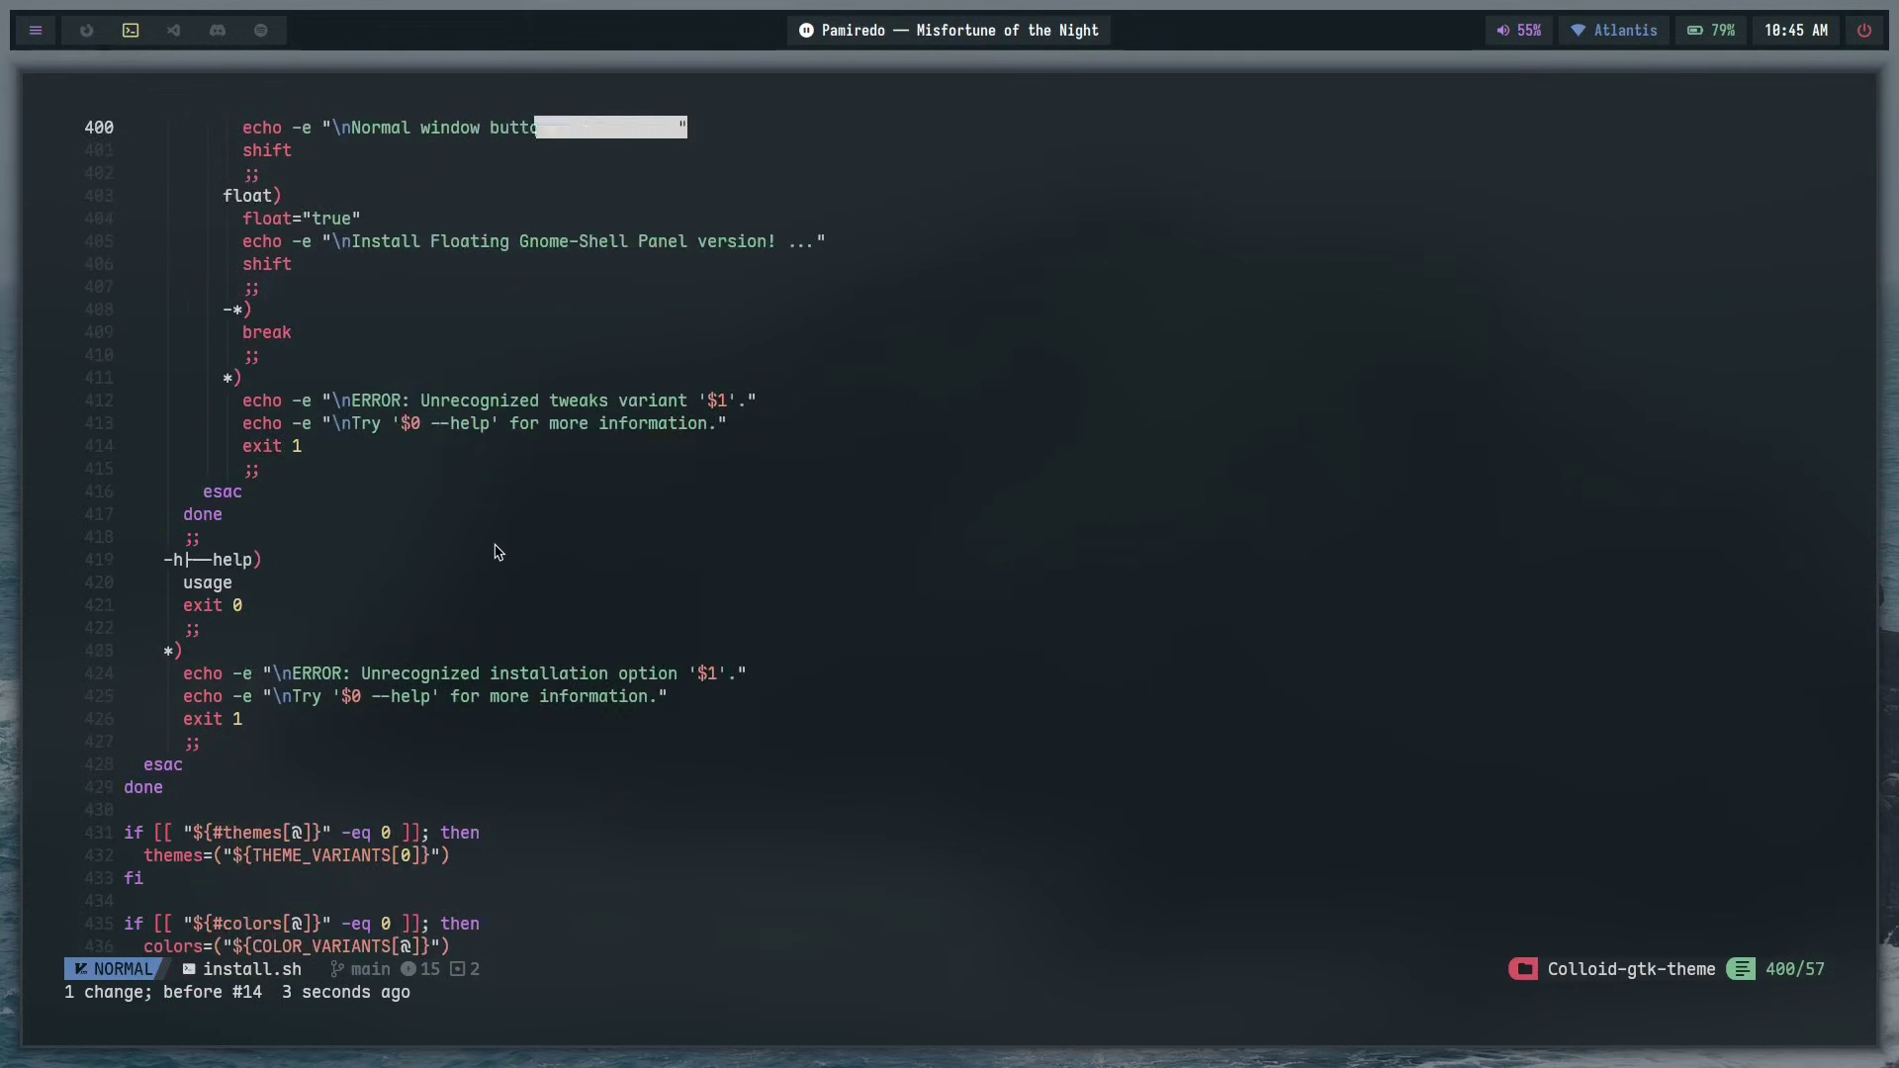
scroll(358, 423, down, 15)
scroll(268, 738, up, 7)
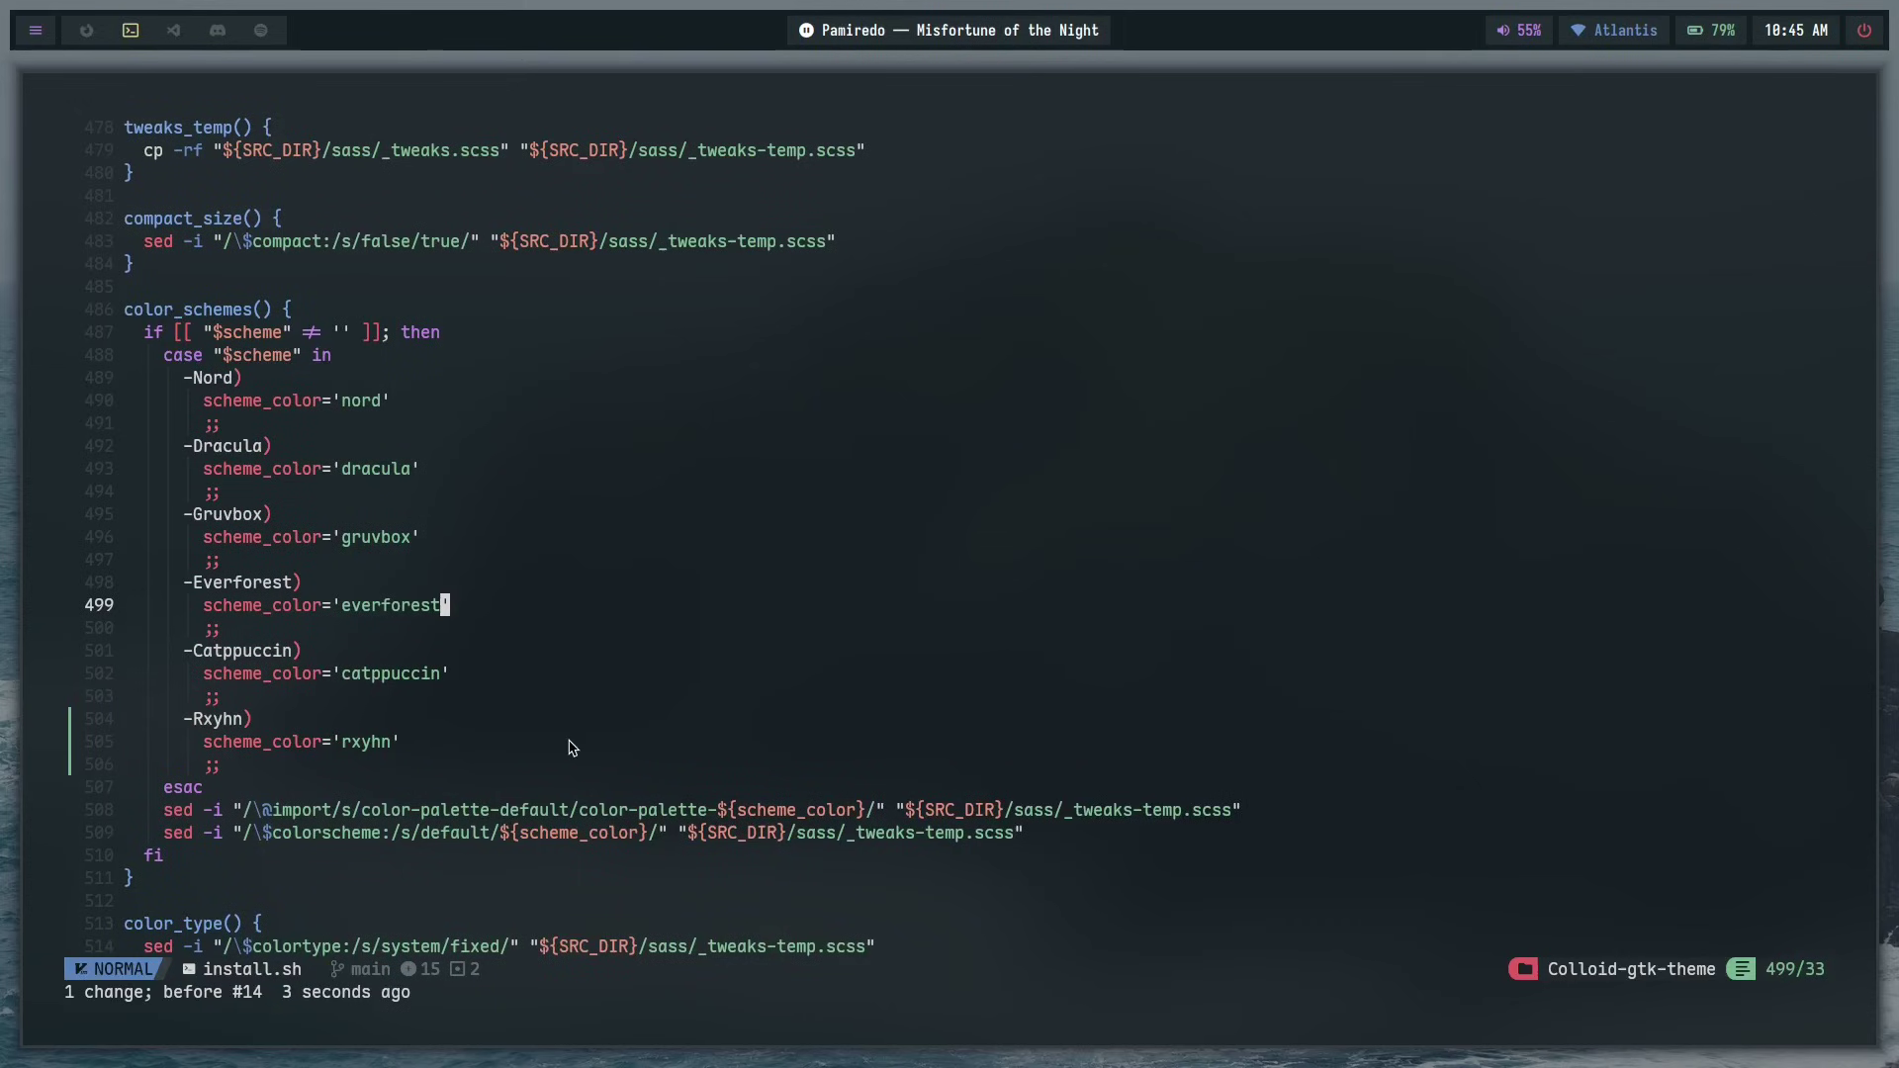
- Copy the three-line -Rxyhn case and paste it below
scroll(245, 482, down, 3)
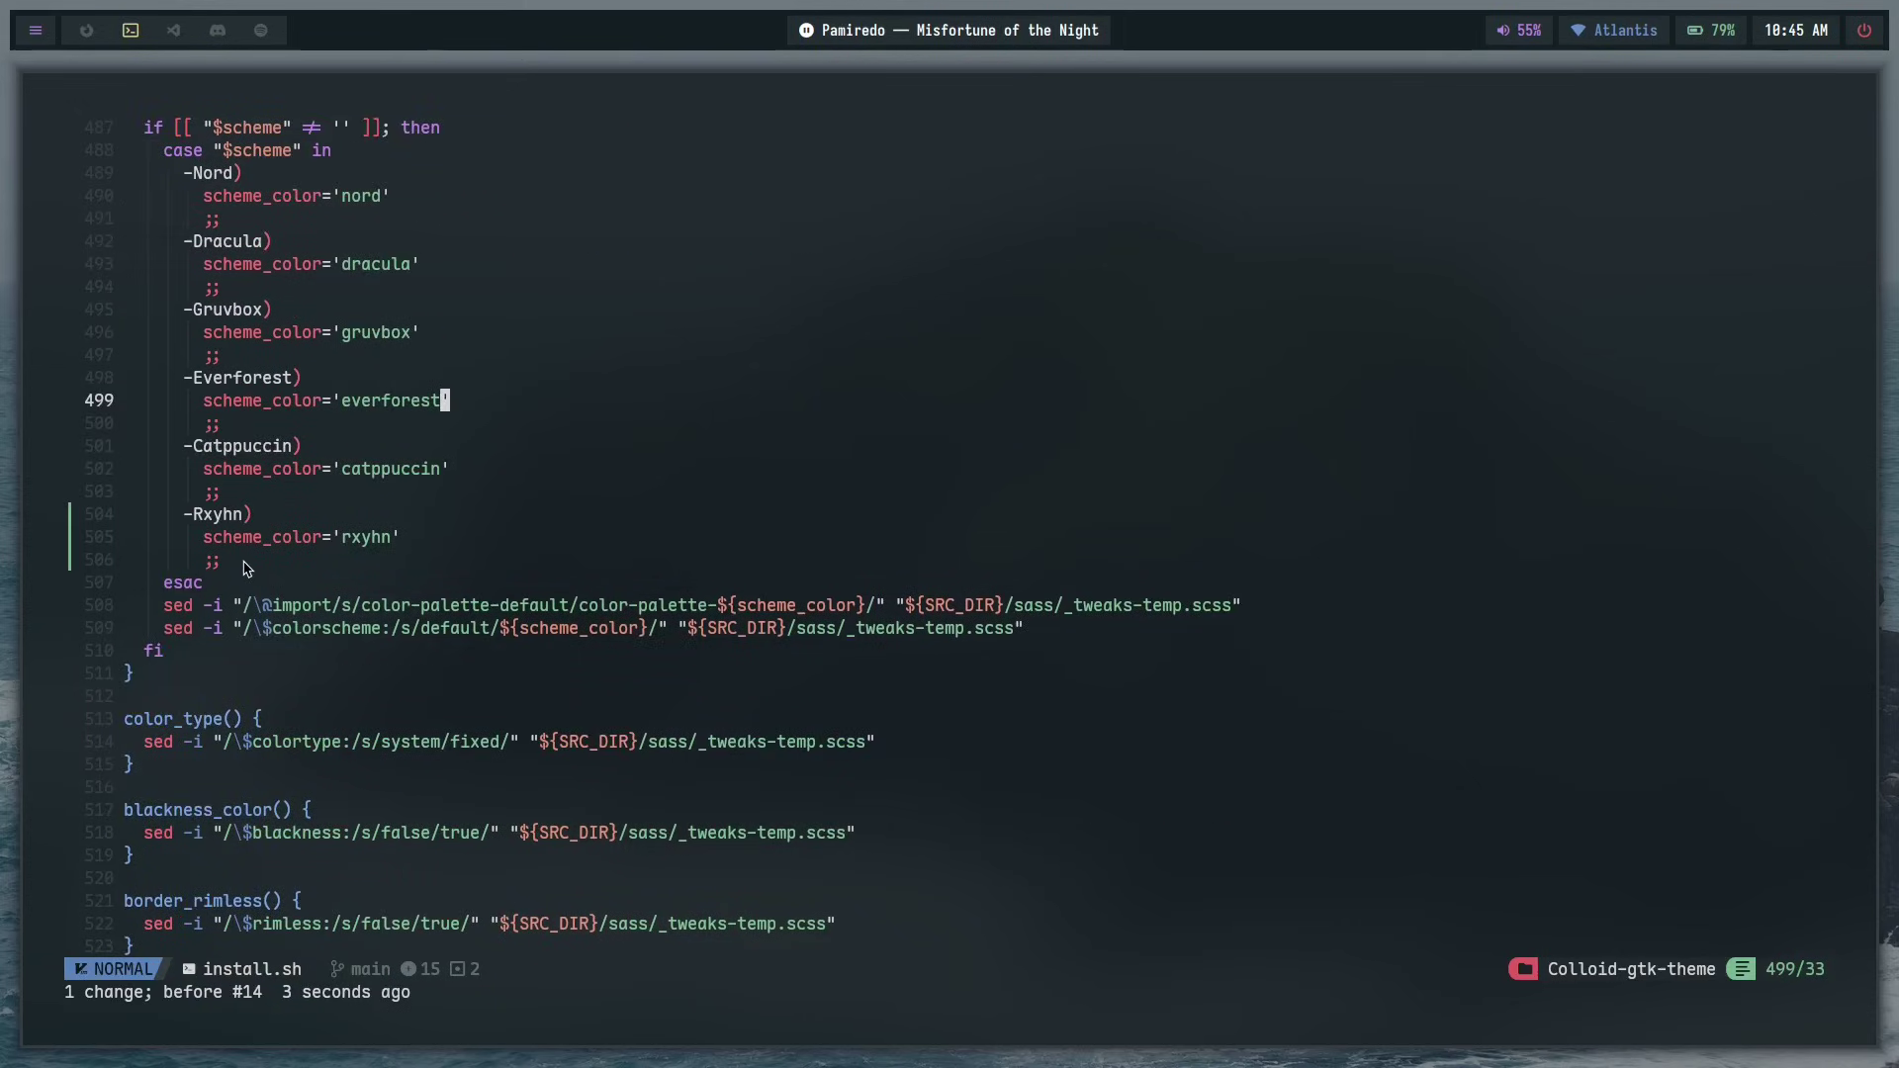
drag(247, 569, 185, 514)
right_click(197, 537)
click(227, 624)
click(257, 570)
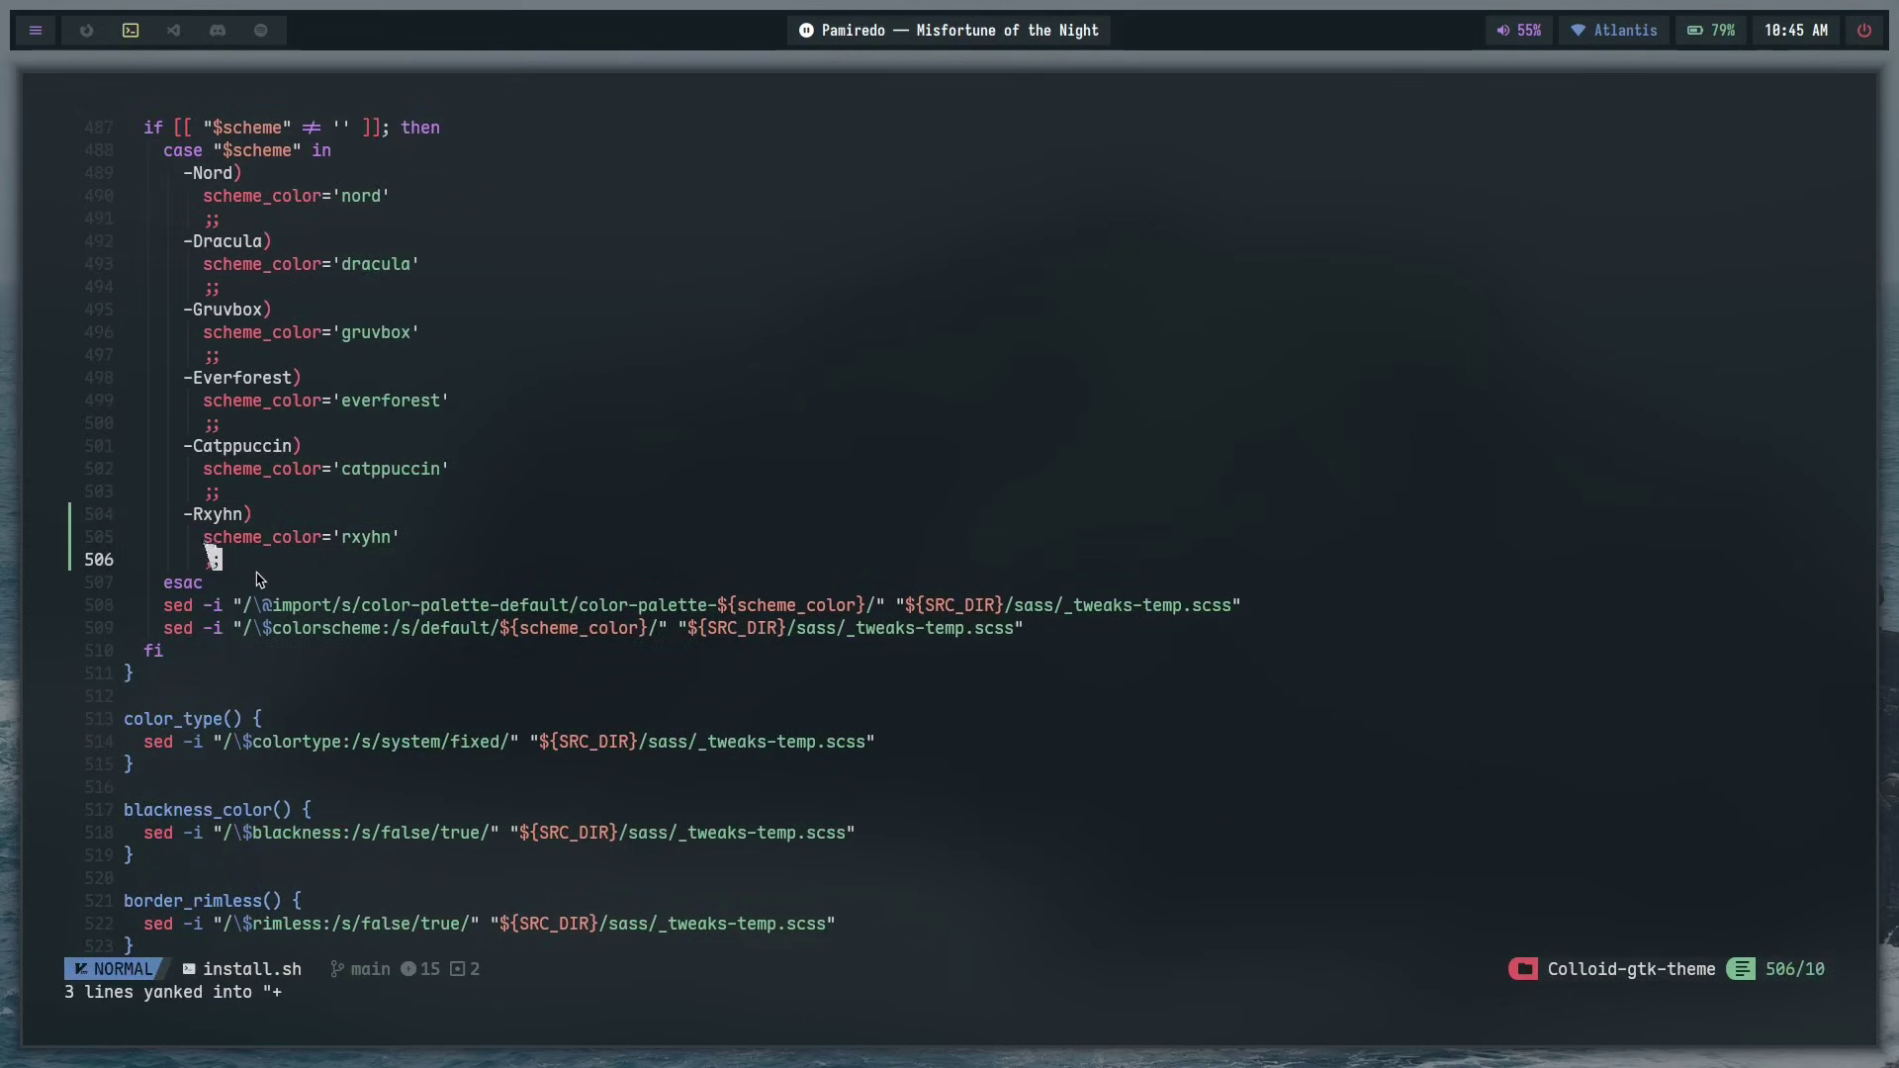
key(p)
- Change the pasted case to -Horizon with scheme_color='horizon'
text(wciw)
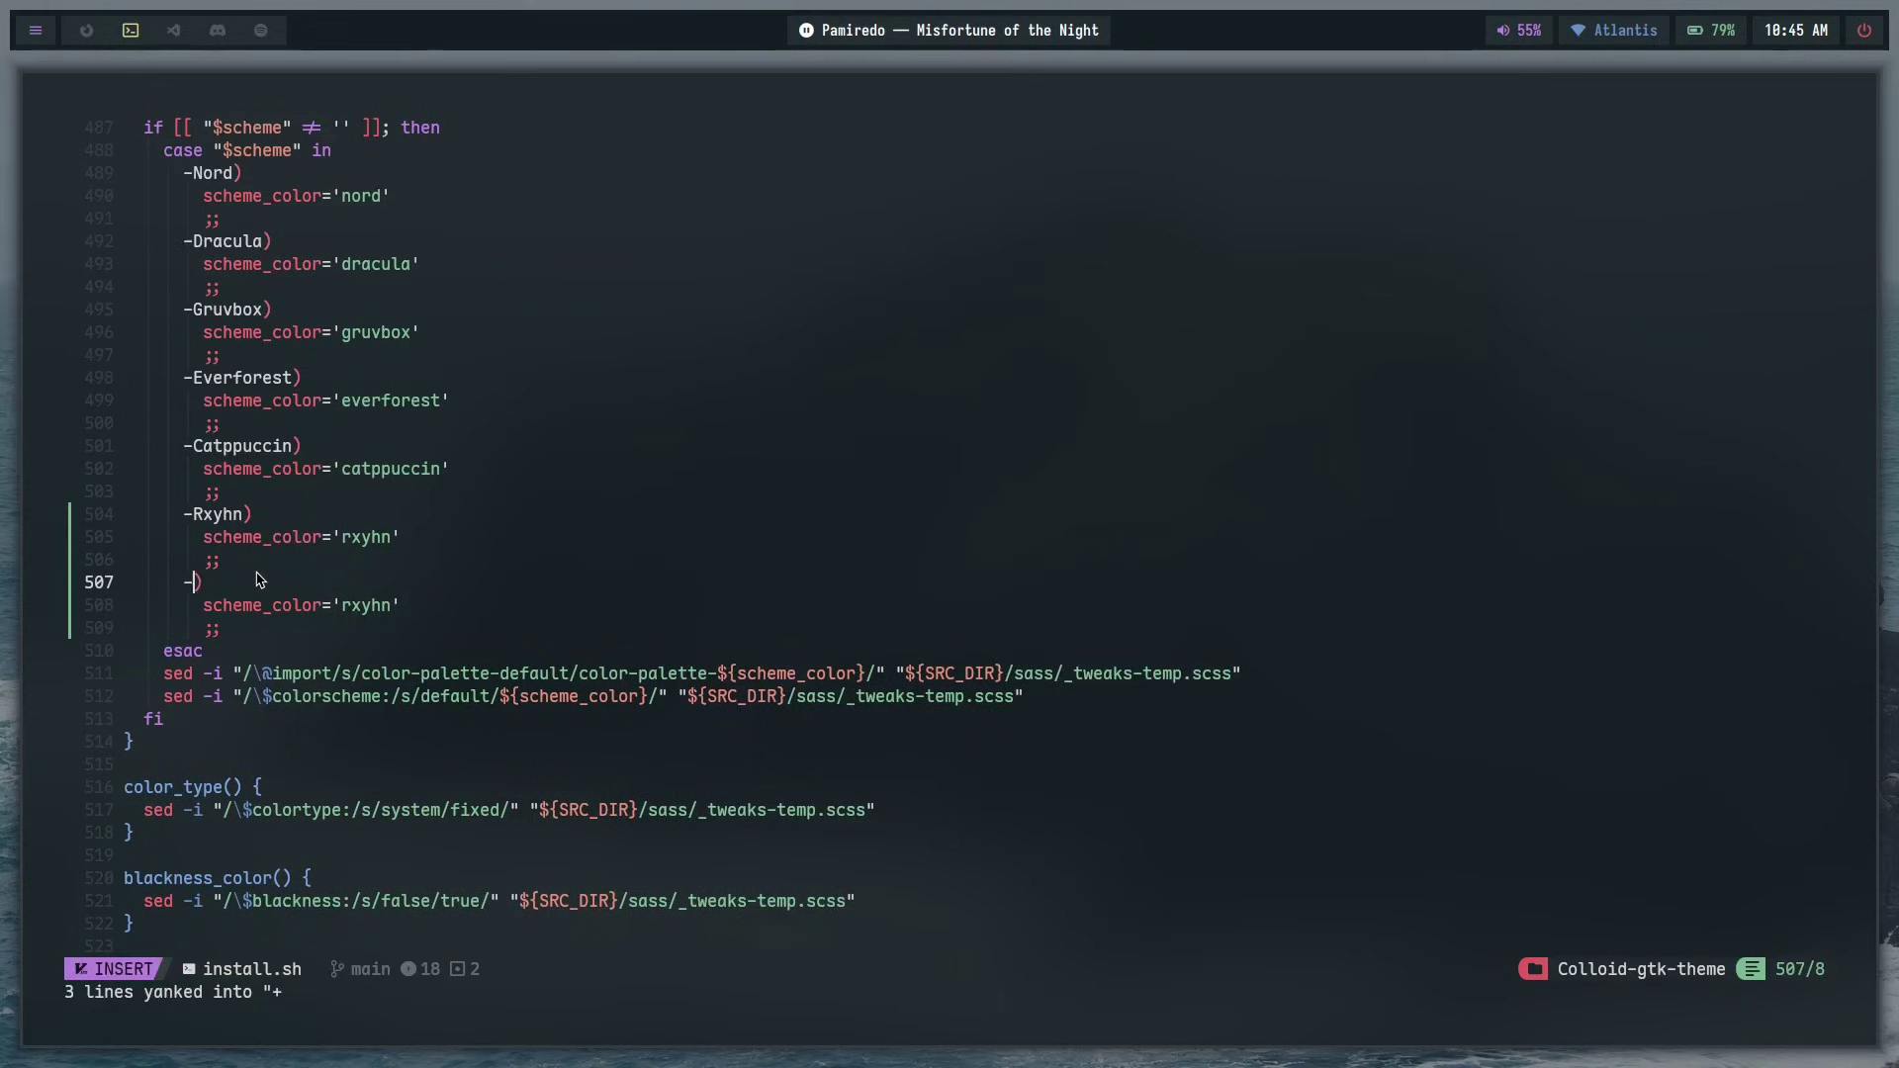
text(Horizon)
key(Escape)
key(j)
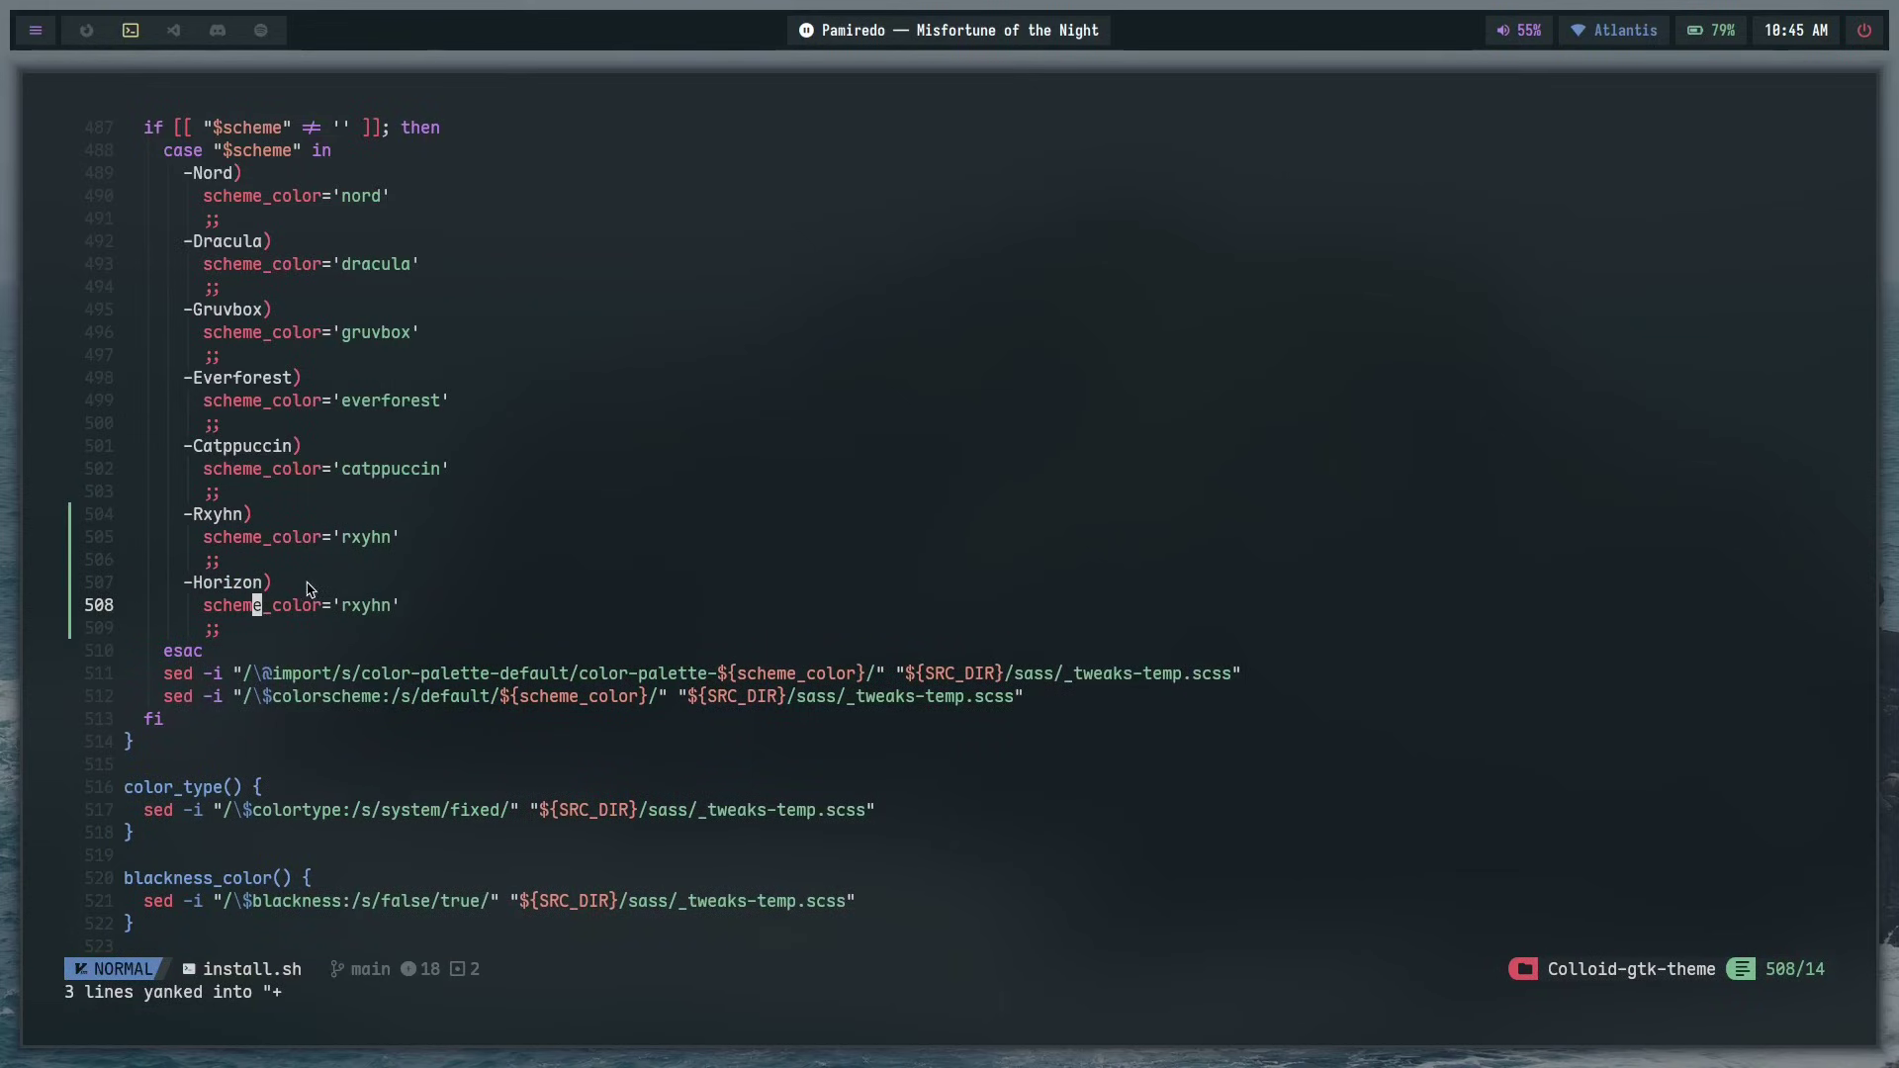
text(ciwhoriz)
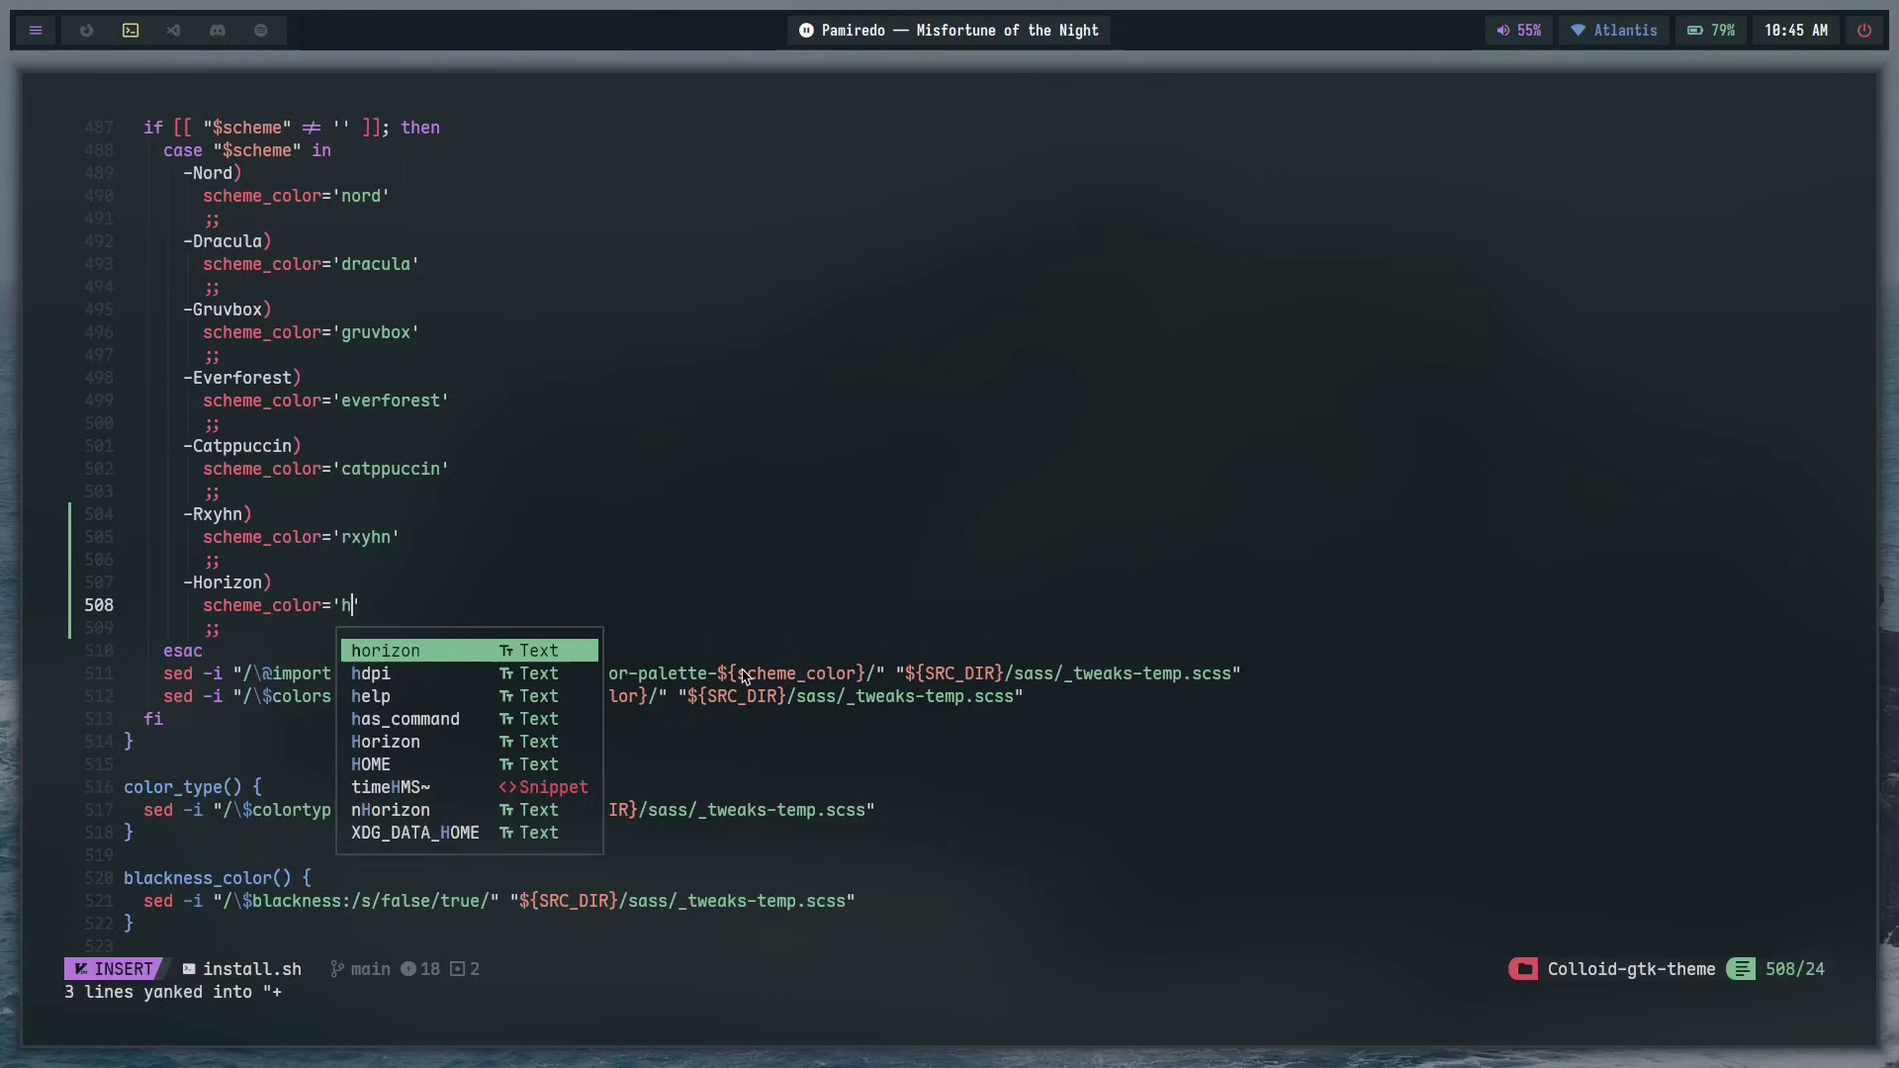
text(on)
key(Escape)
key(j)
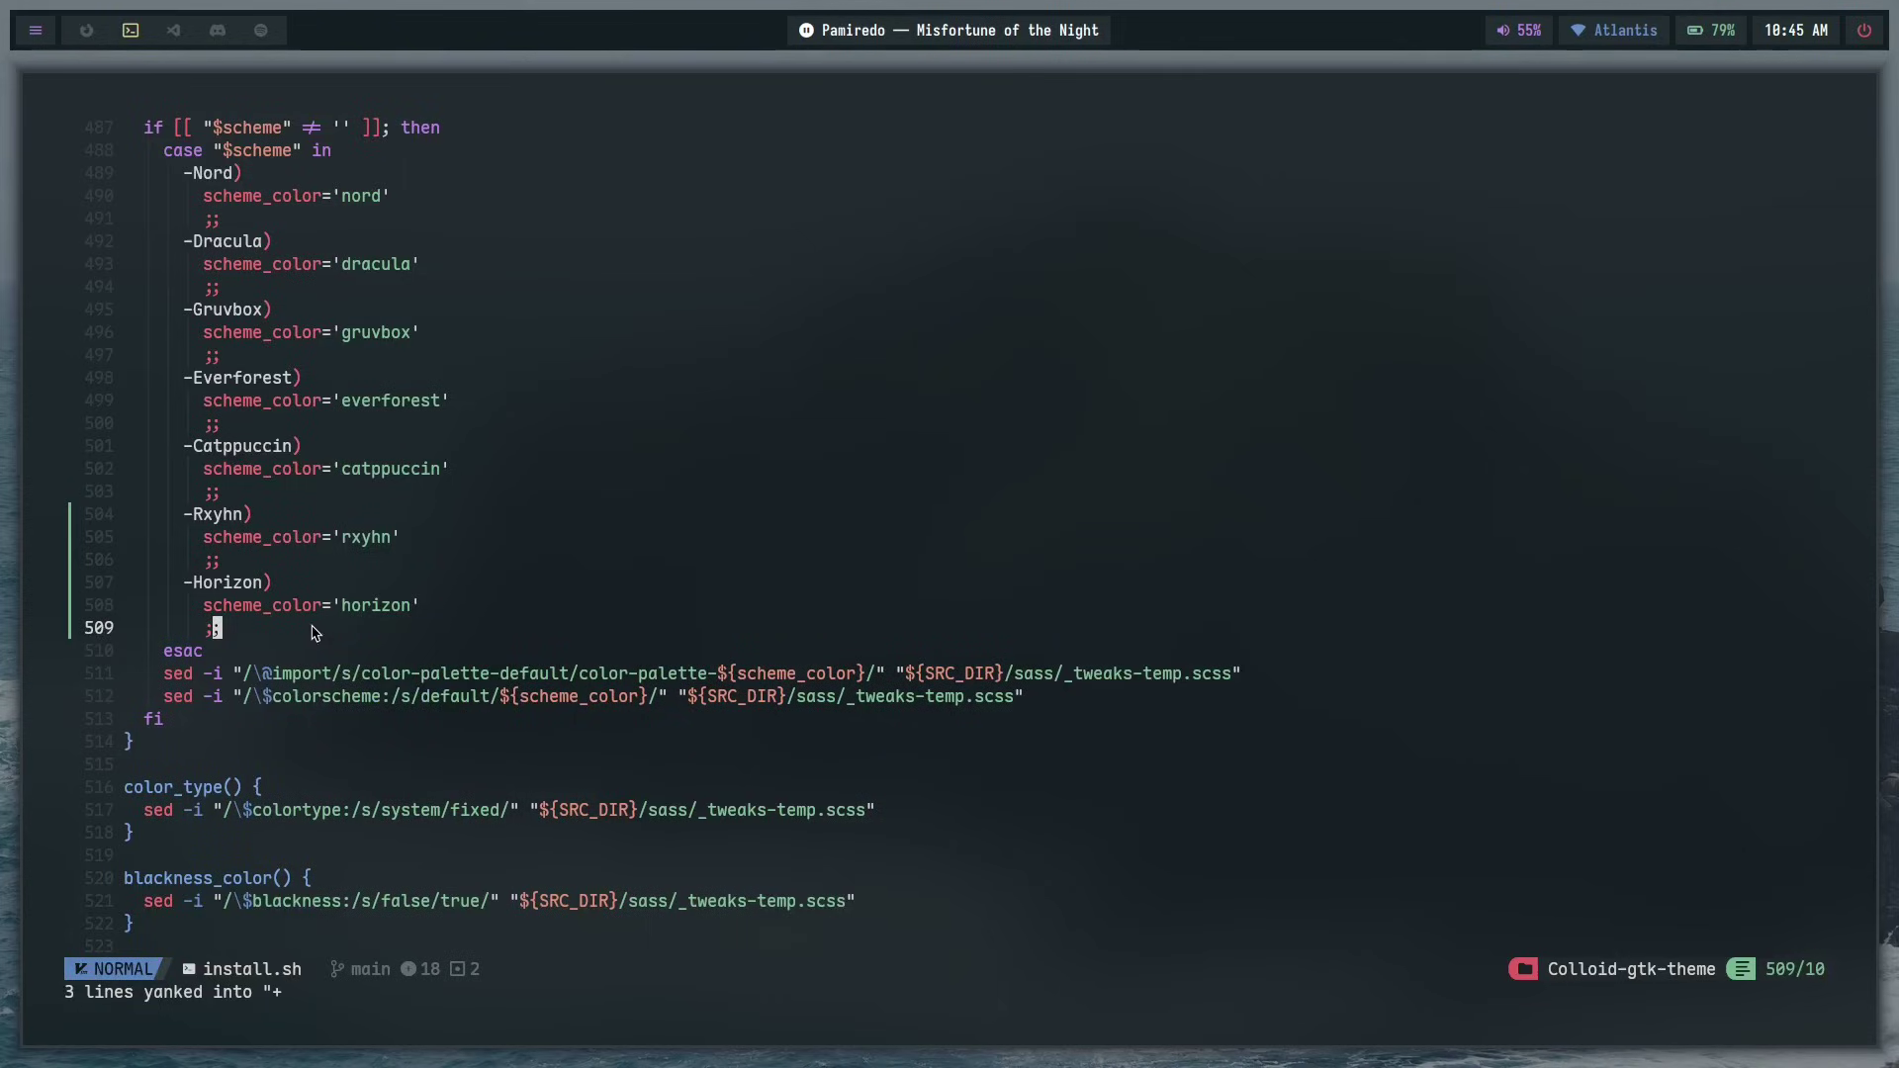
drag(417, 609, 346, 606)
click(362, 648)
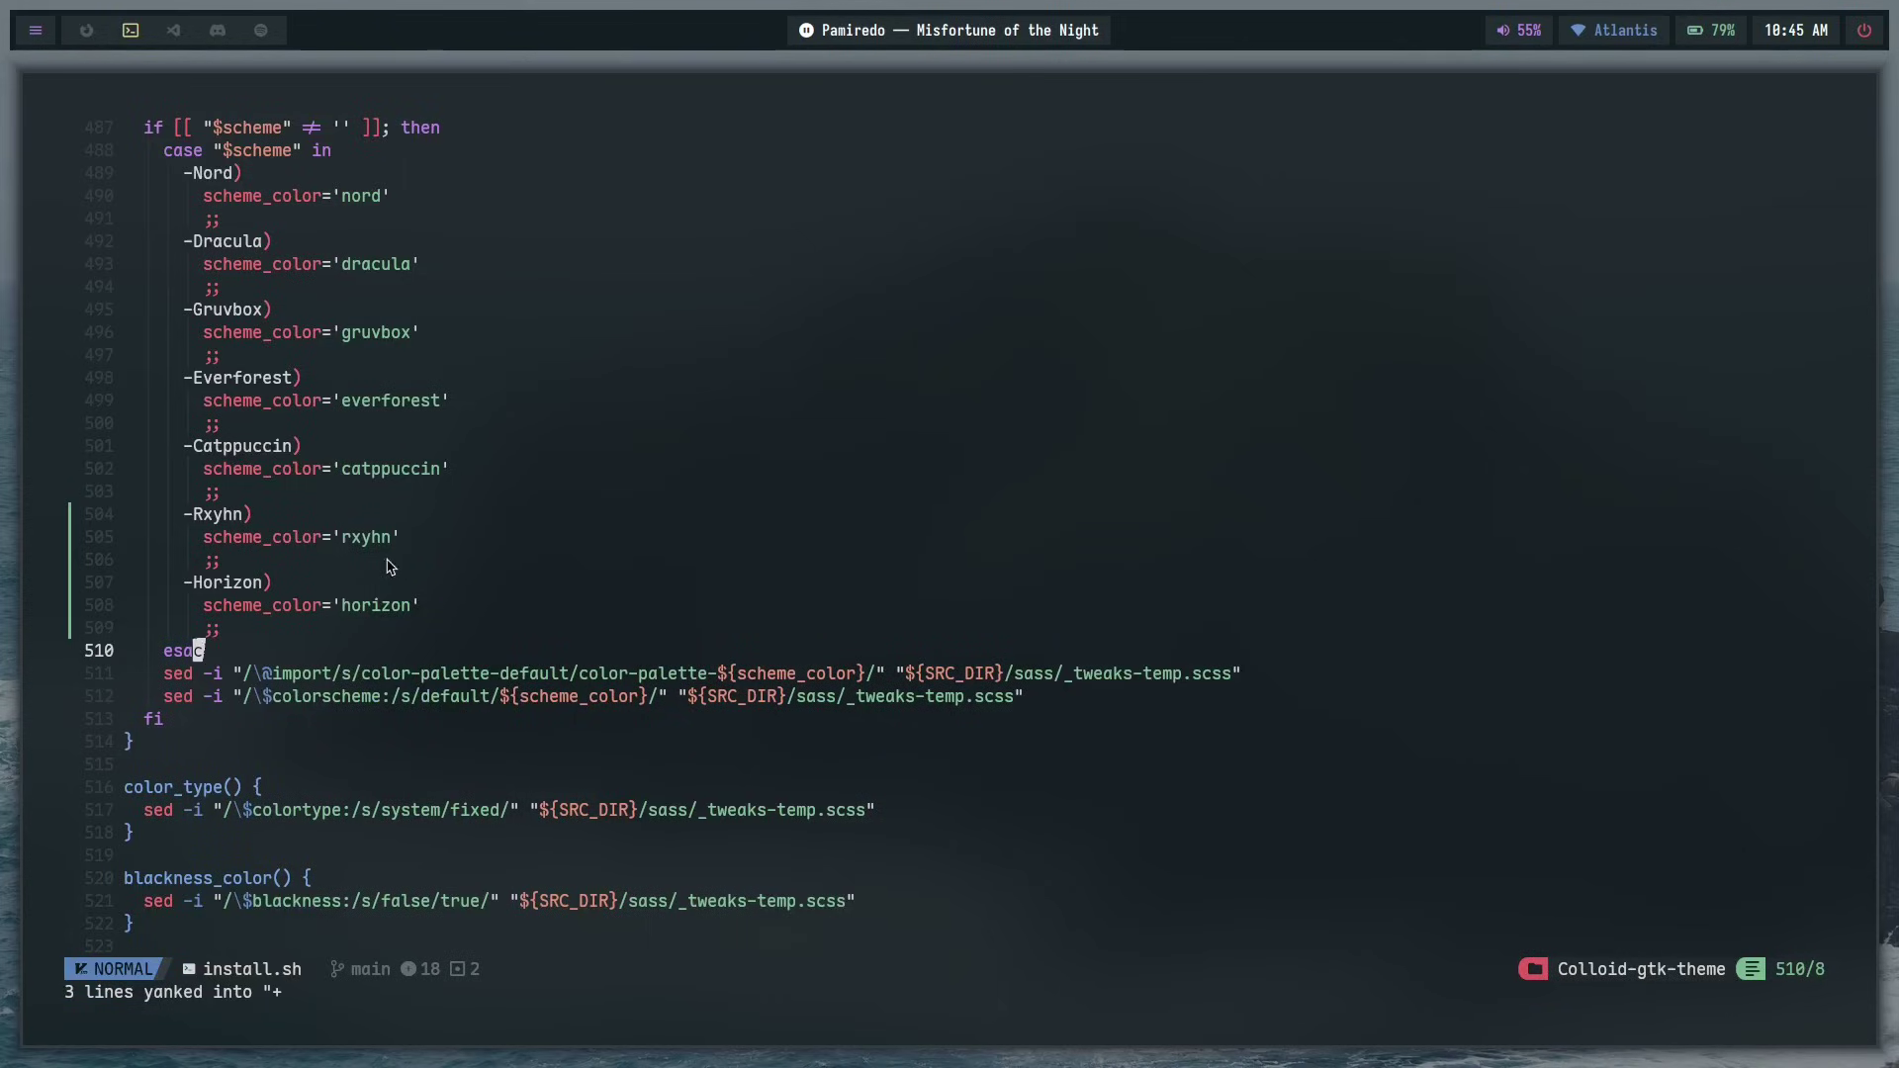
- Review the edited script and quit Neovim with :q
scroll(489, 676, up, 2)
scroll(455, 614, down, 20)
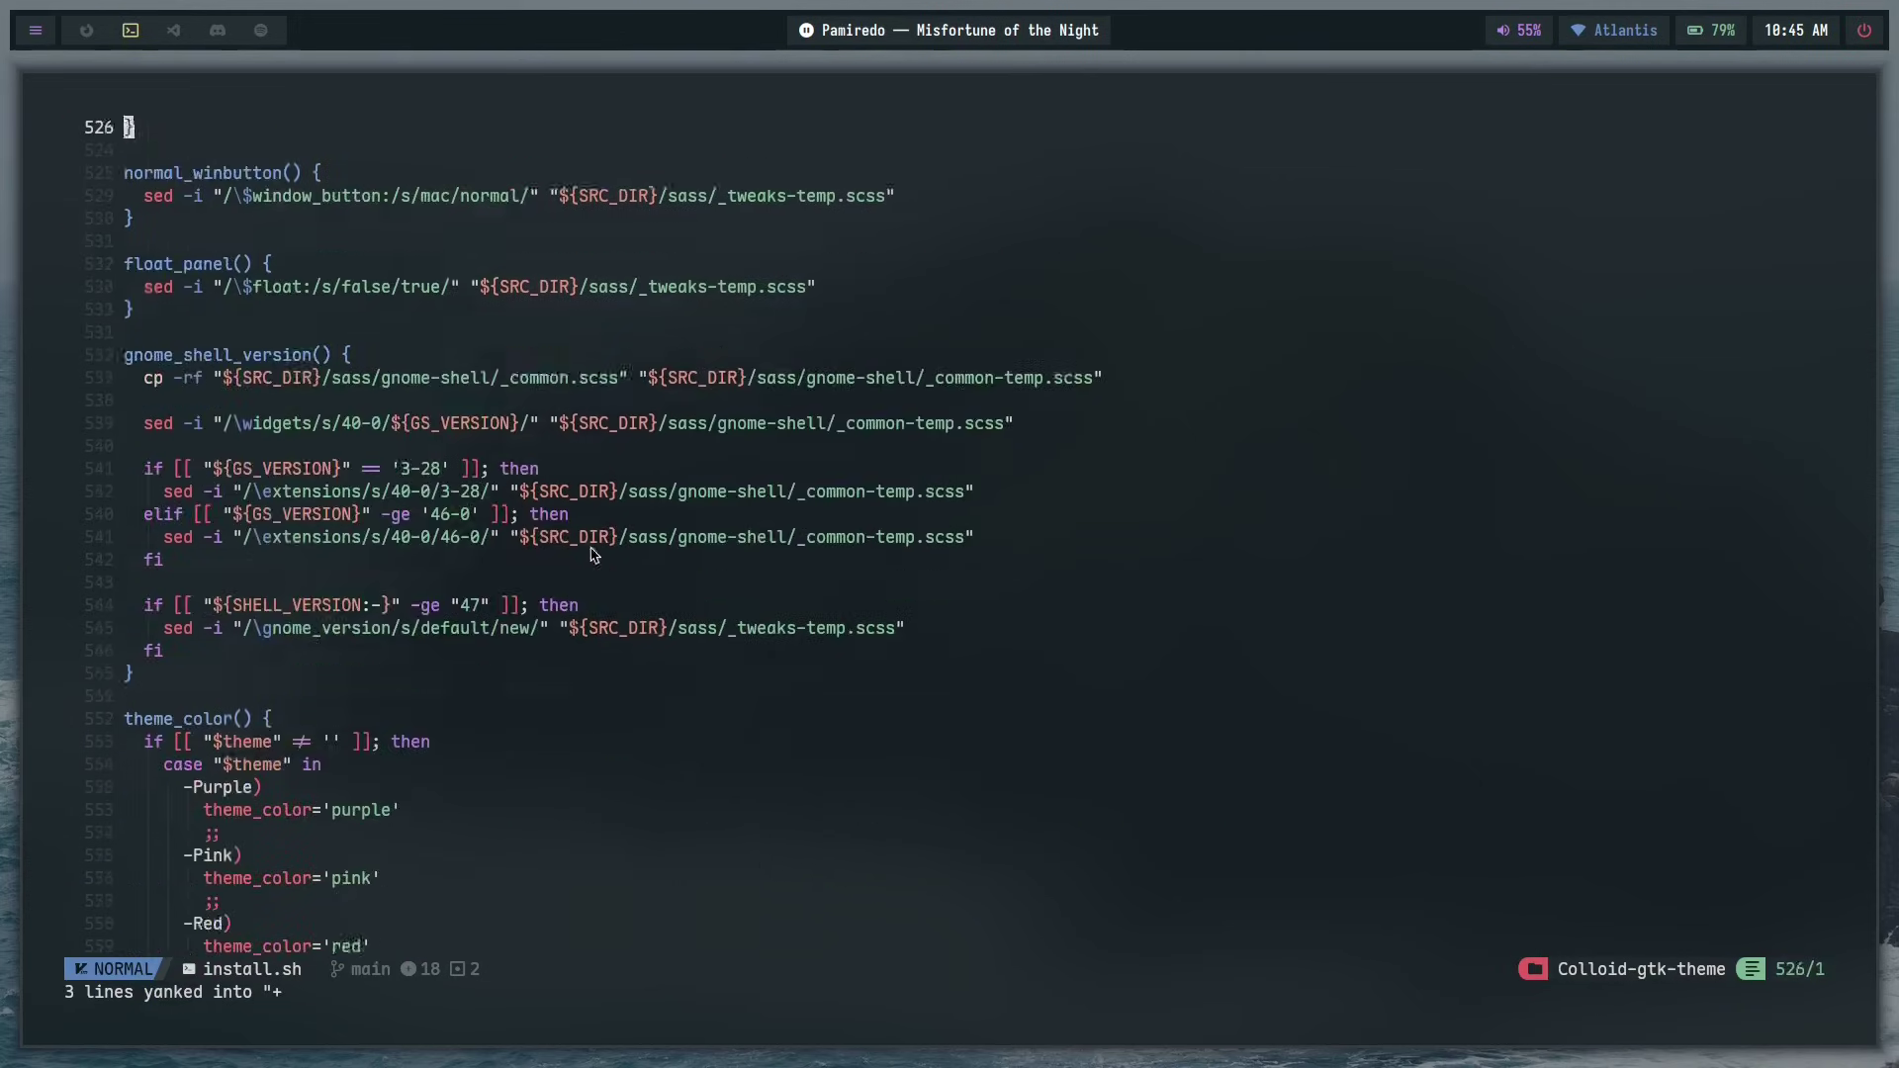
scroll(468, 599, down, 20)
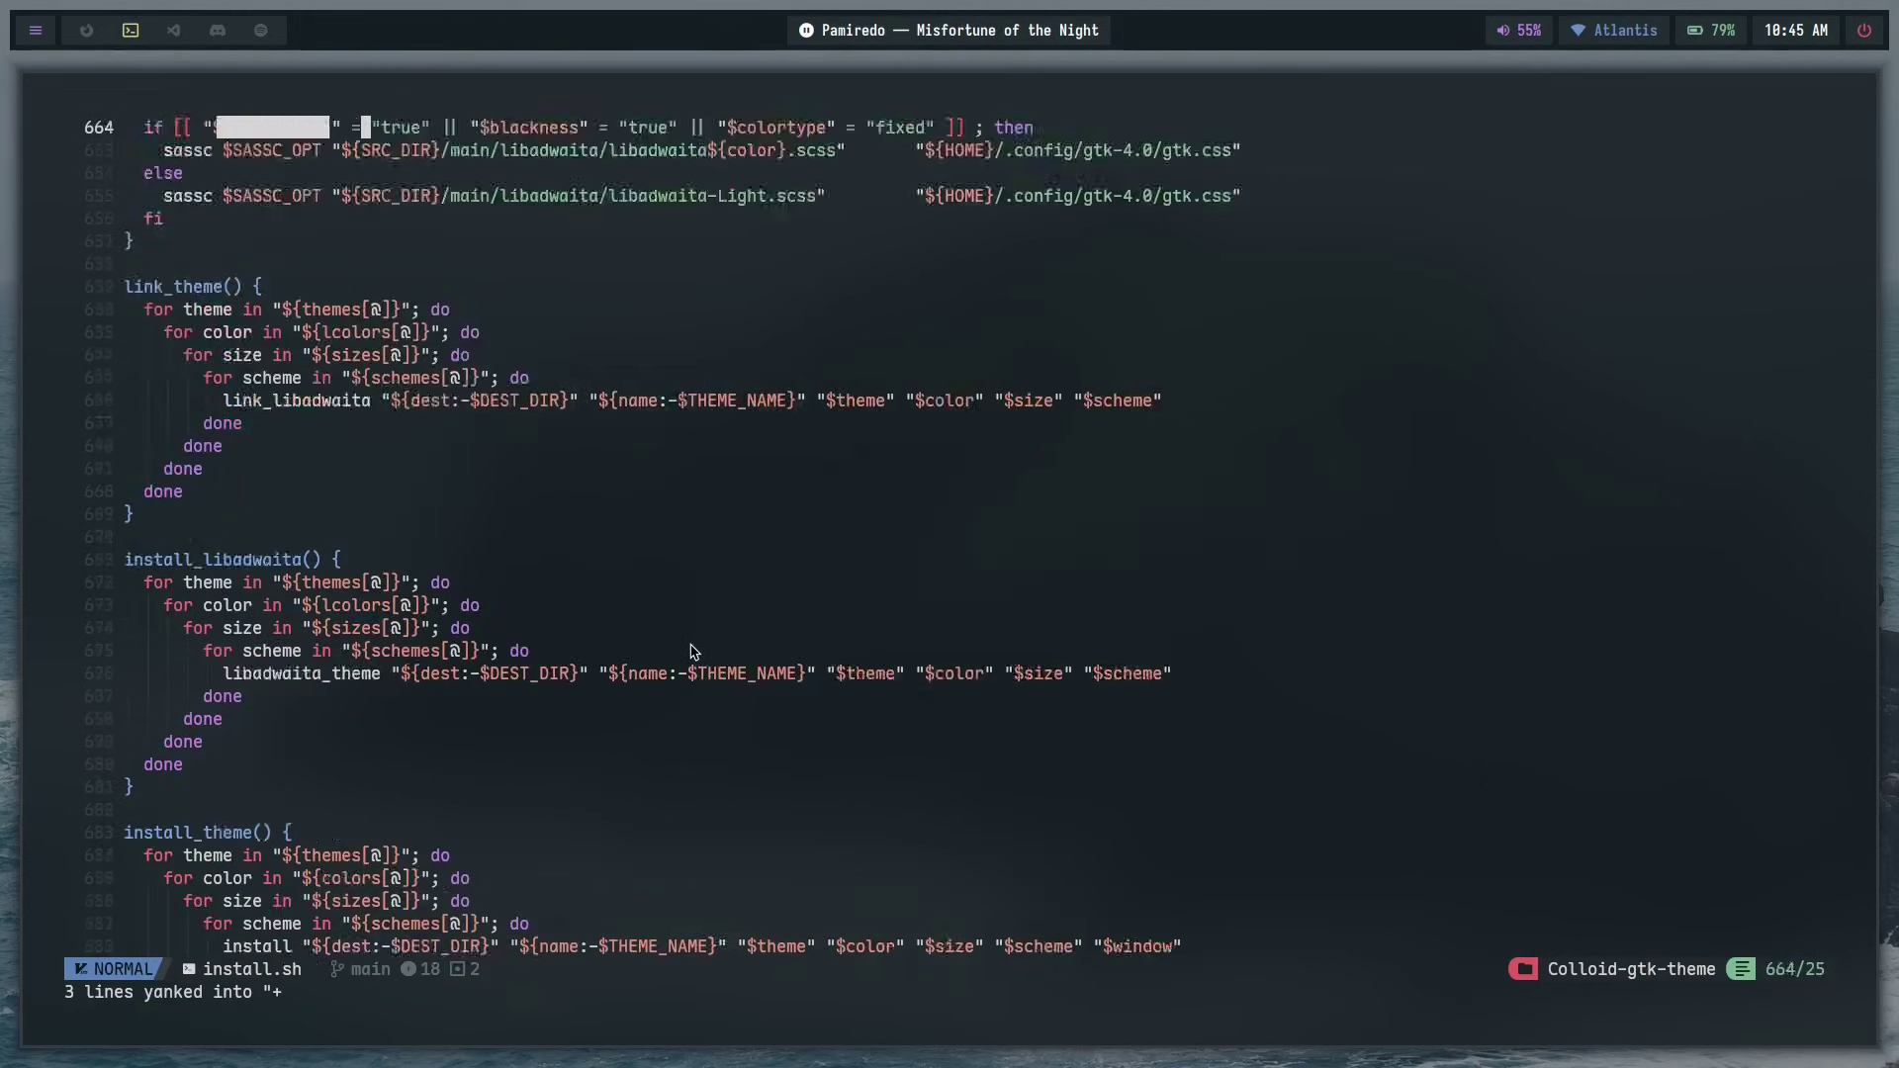
scroll(430, 576, down, 11)
scroll(430, 576, up, 5)
click(366, 534)
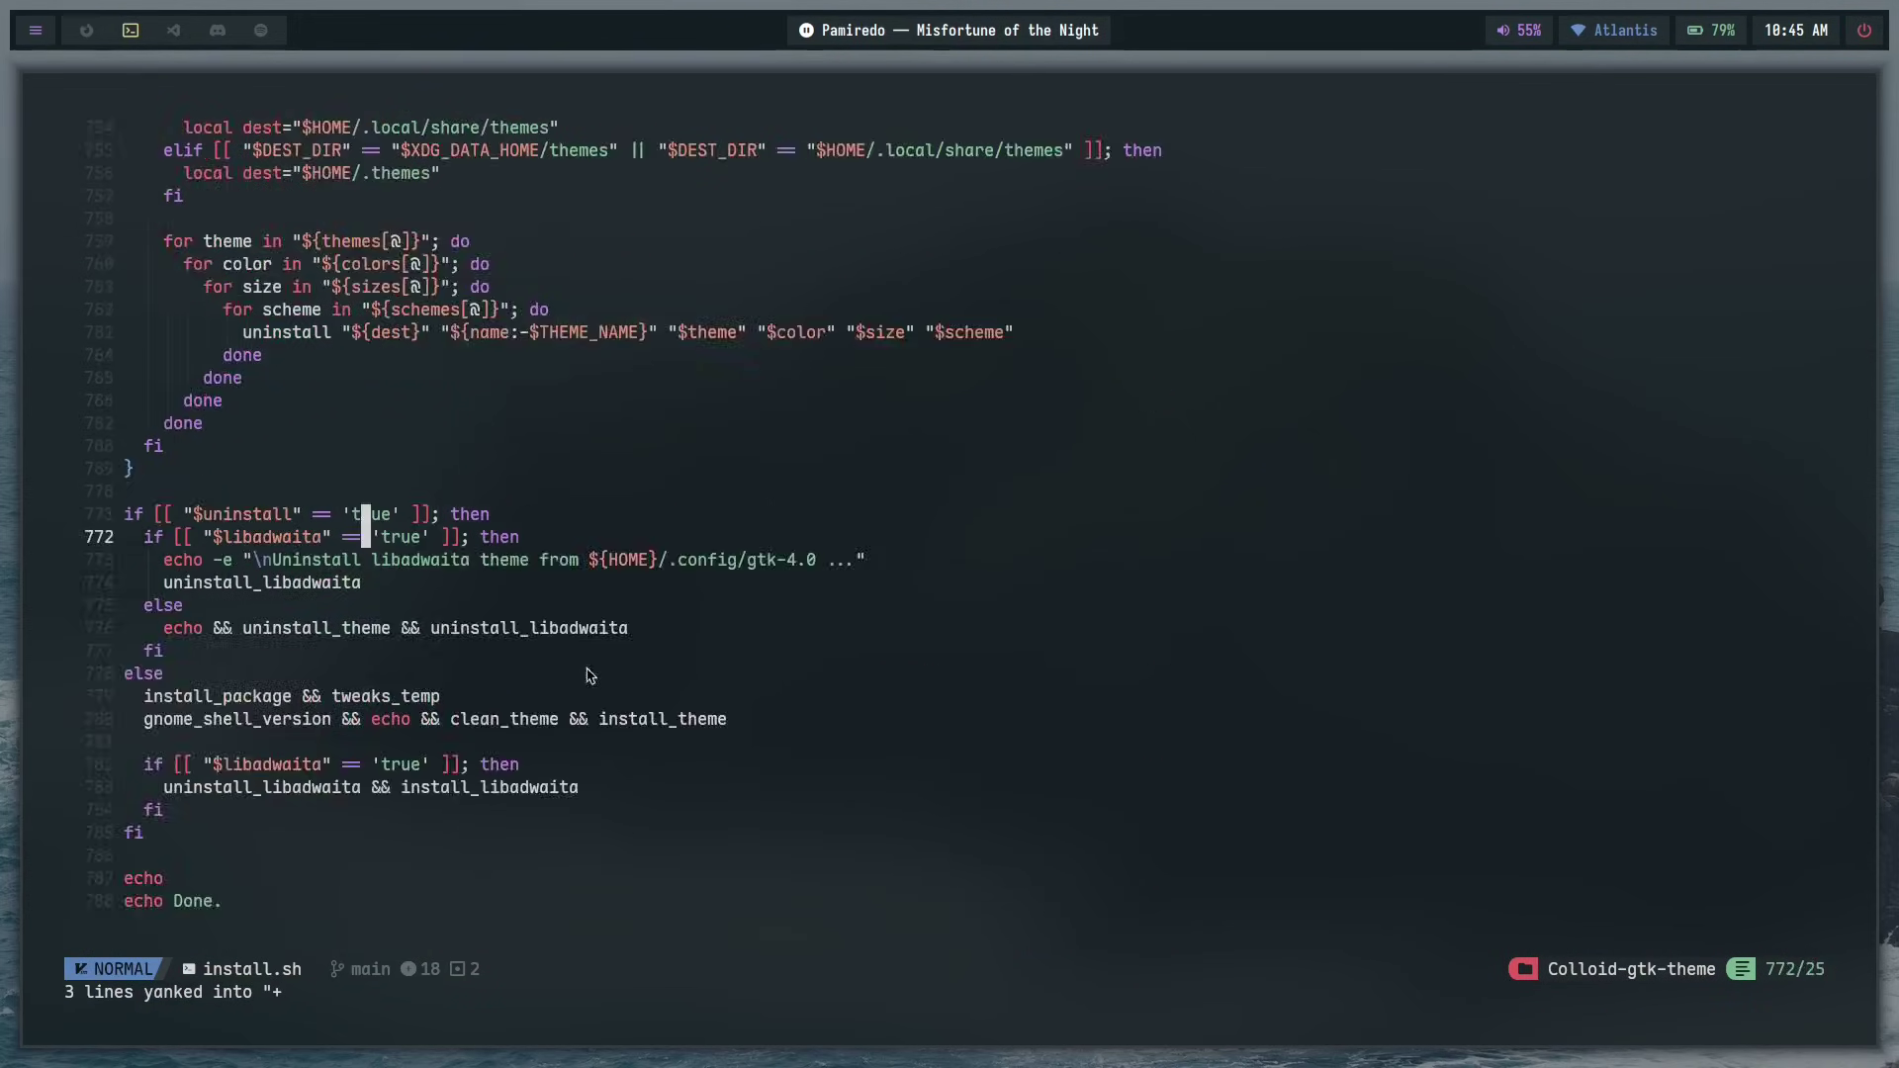
click(428, 940)
scroll(360, 630, up, 6)
scroll(361, 634, up, 20)
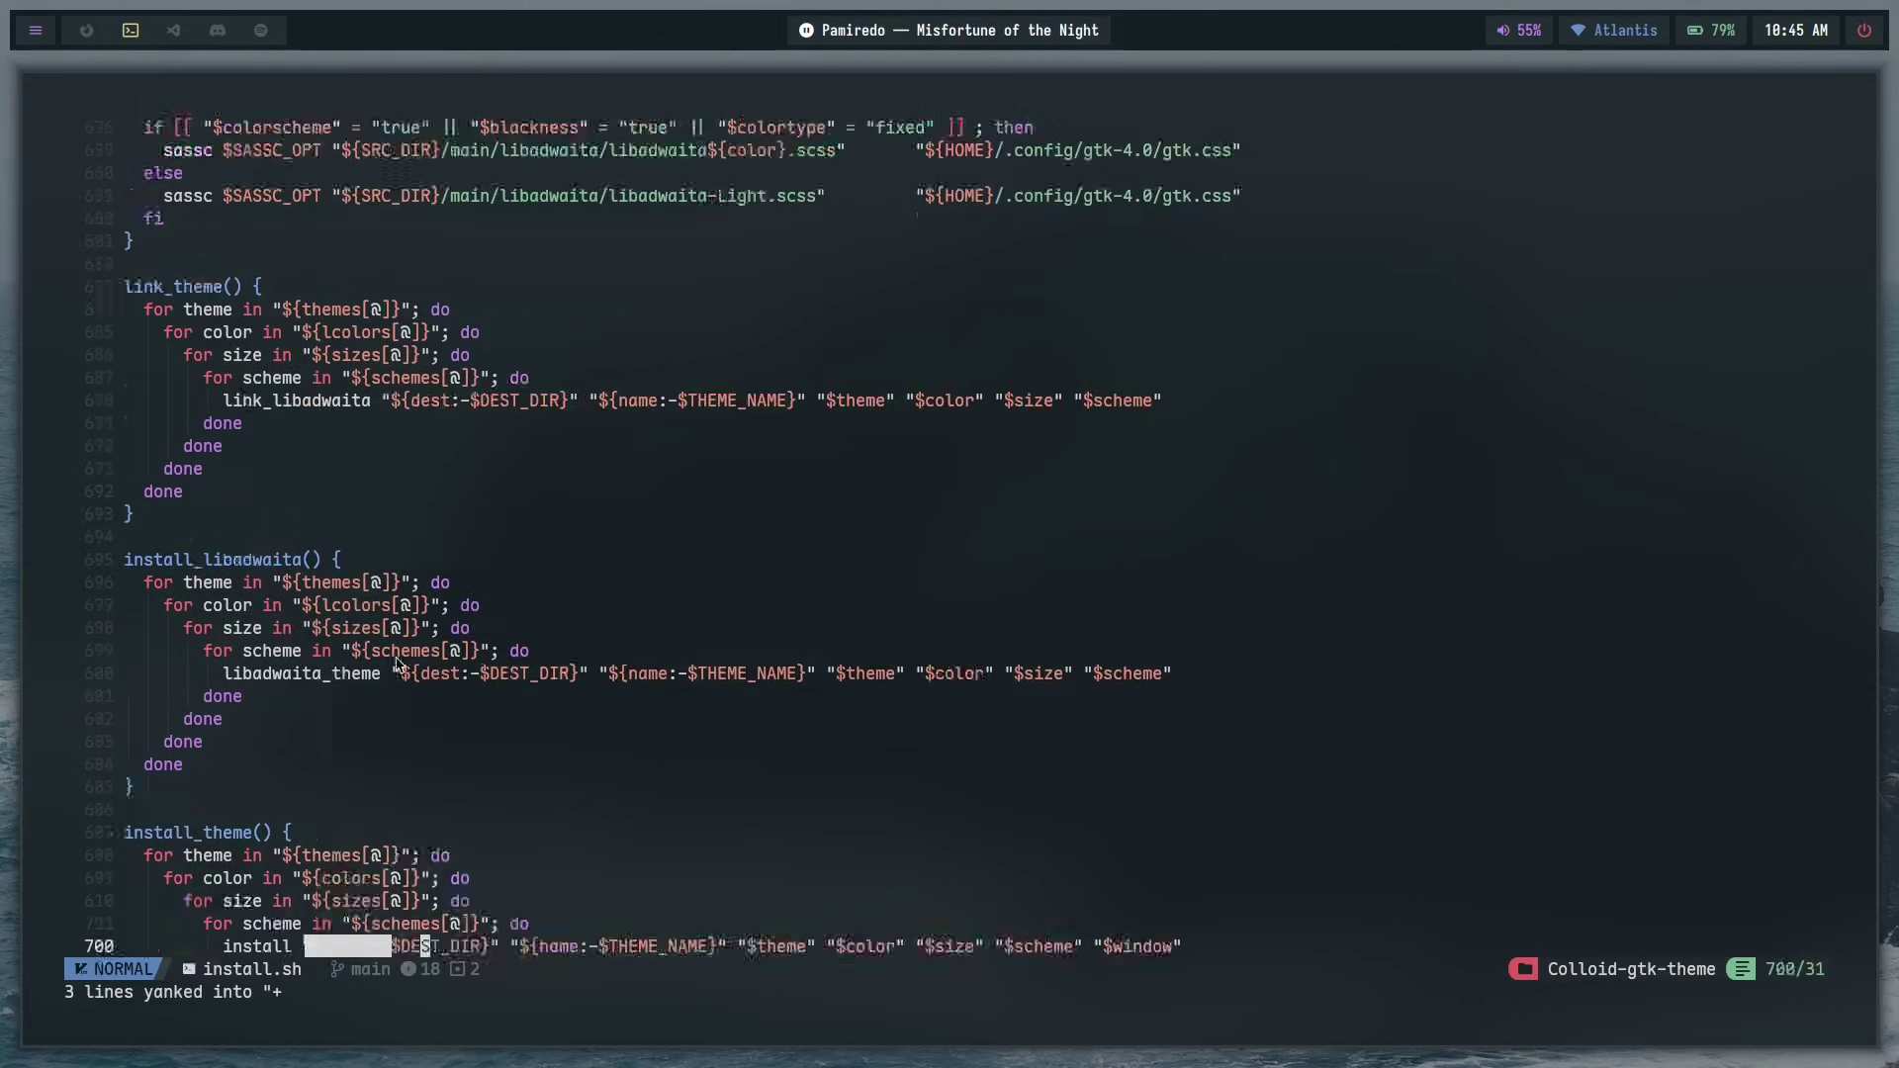
scroll(476, 691, up, 20)
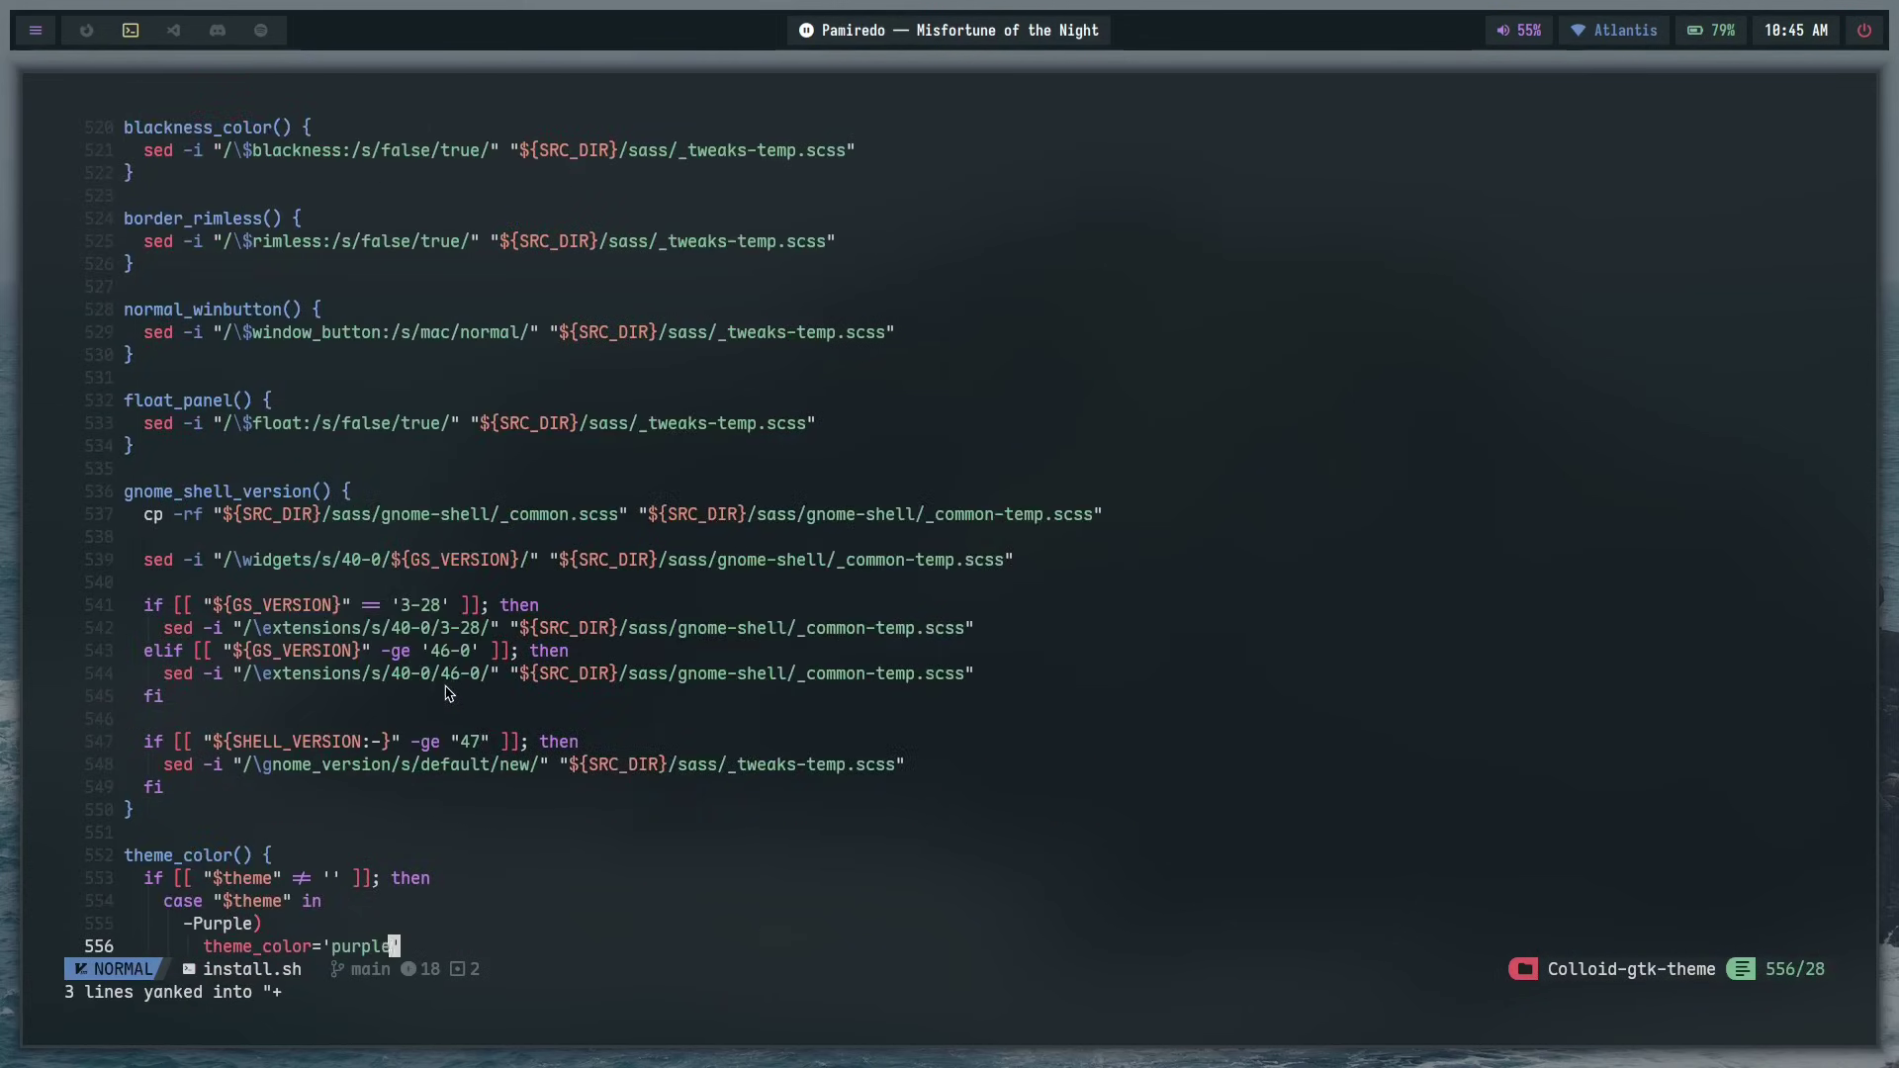
scroll(434, 679, down, 3)
click(497, 582)
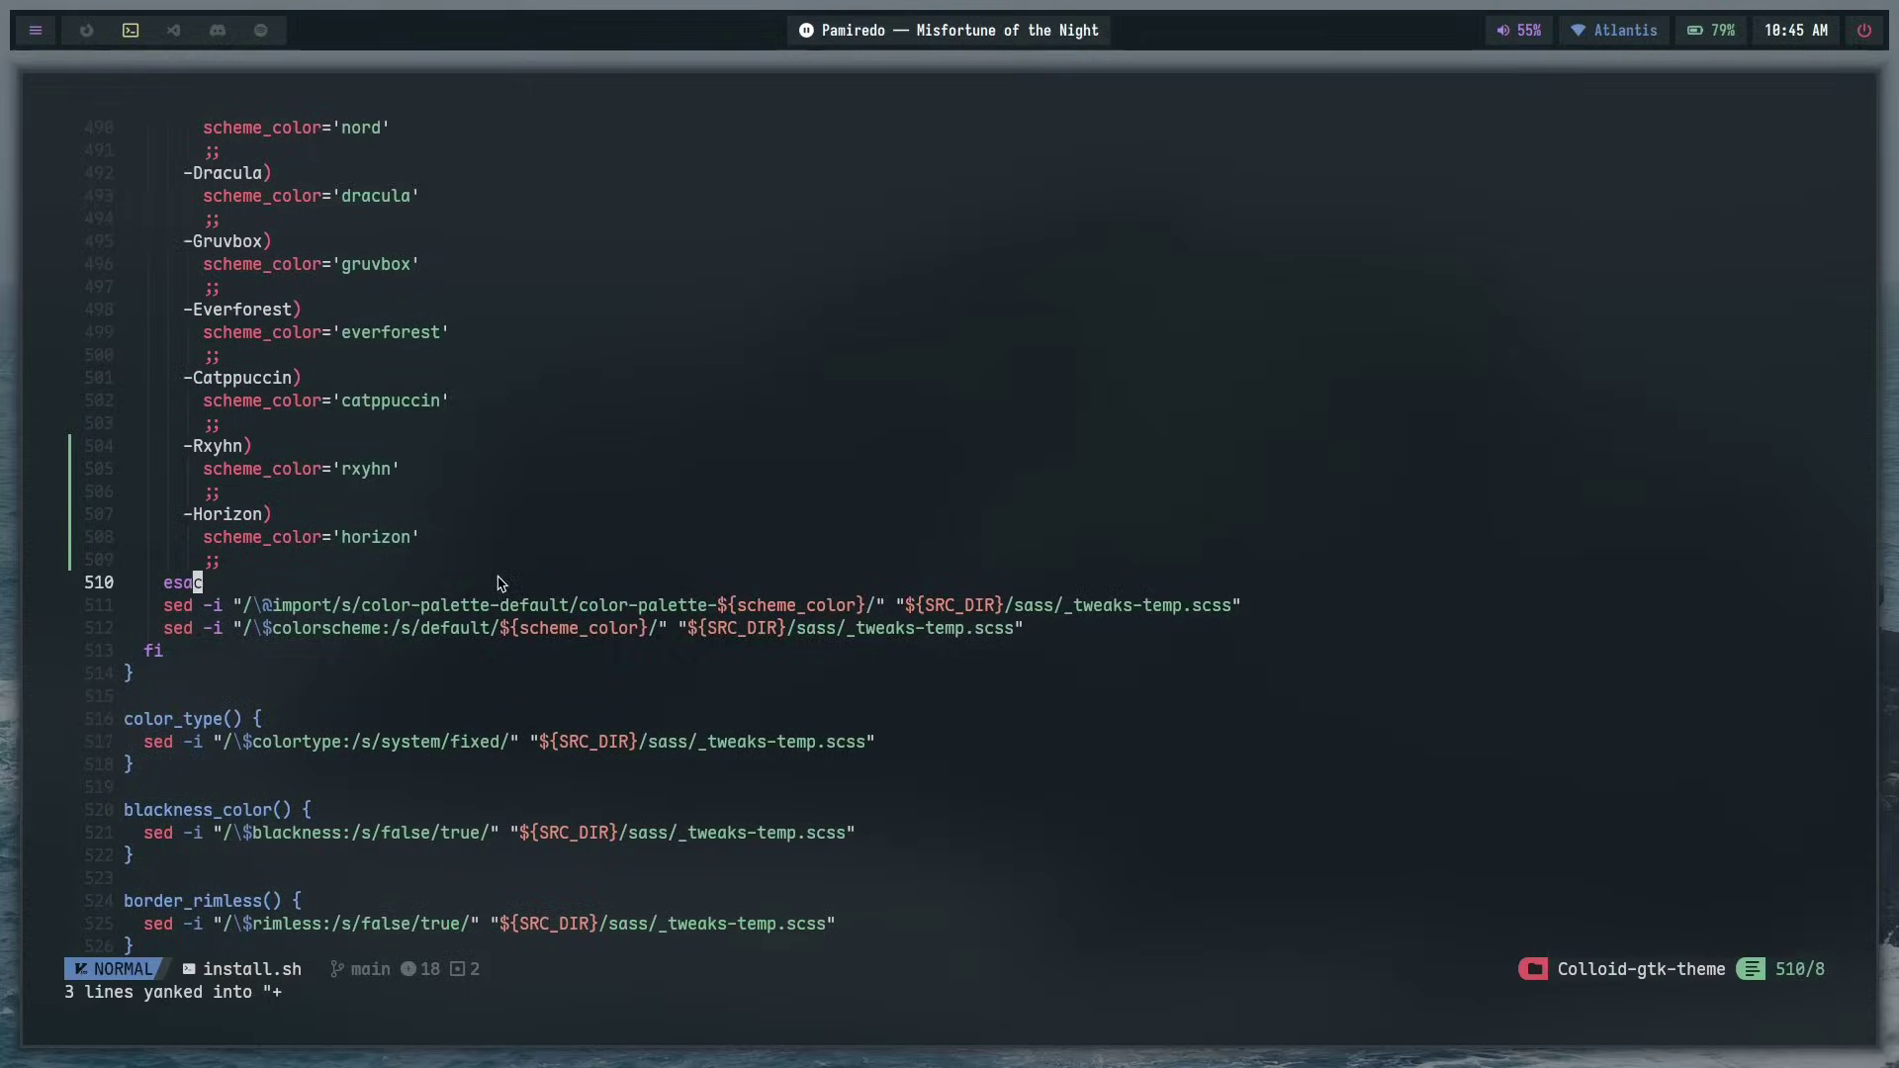
text(:q)
key(Return)
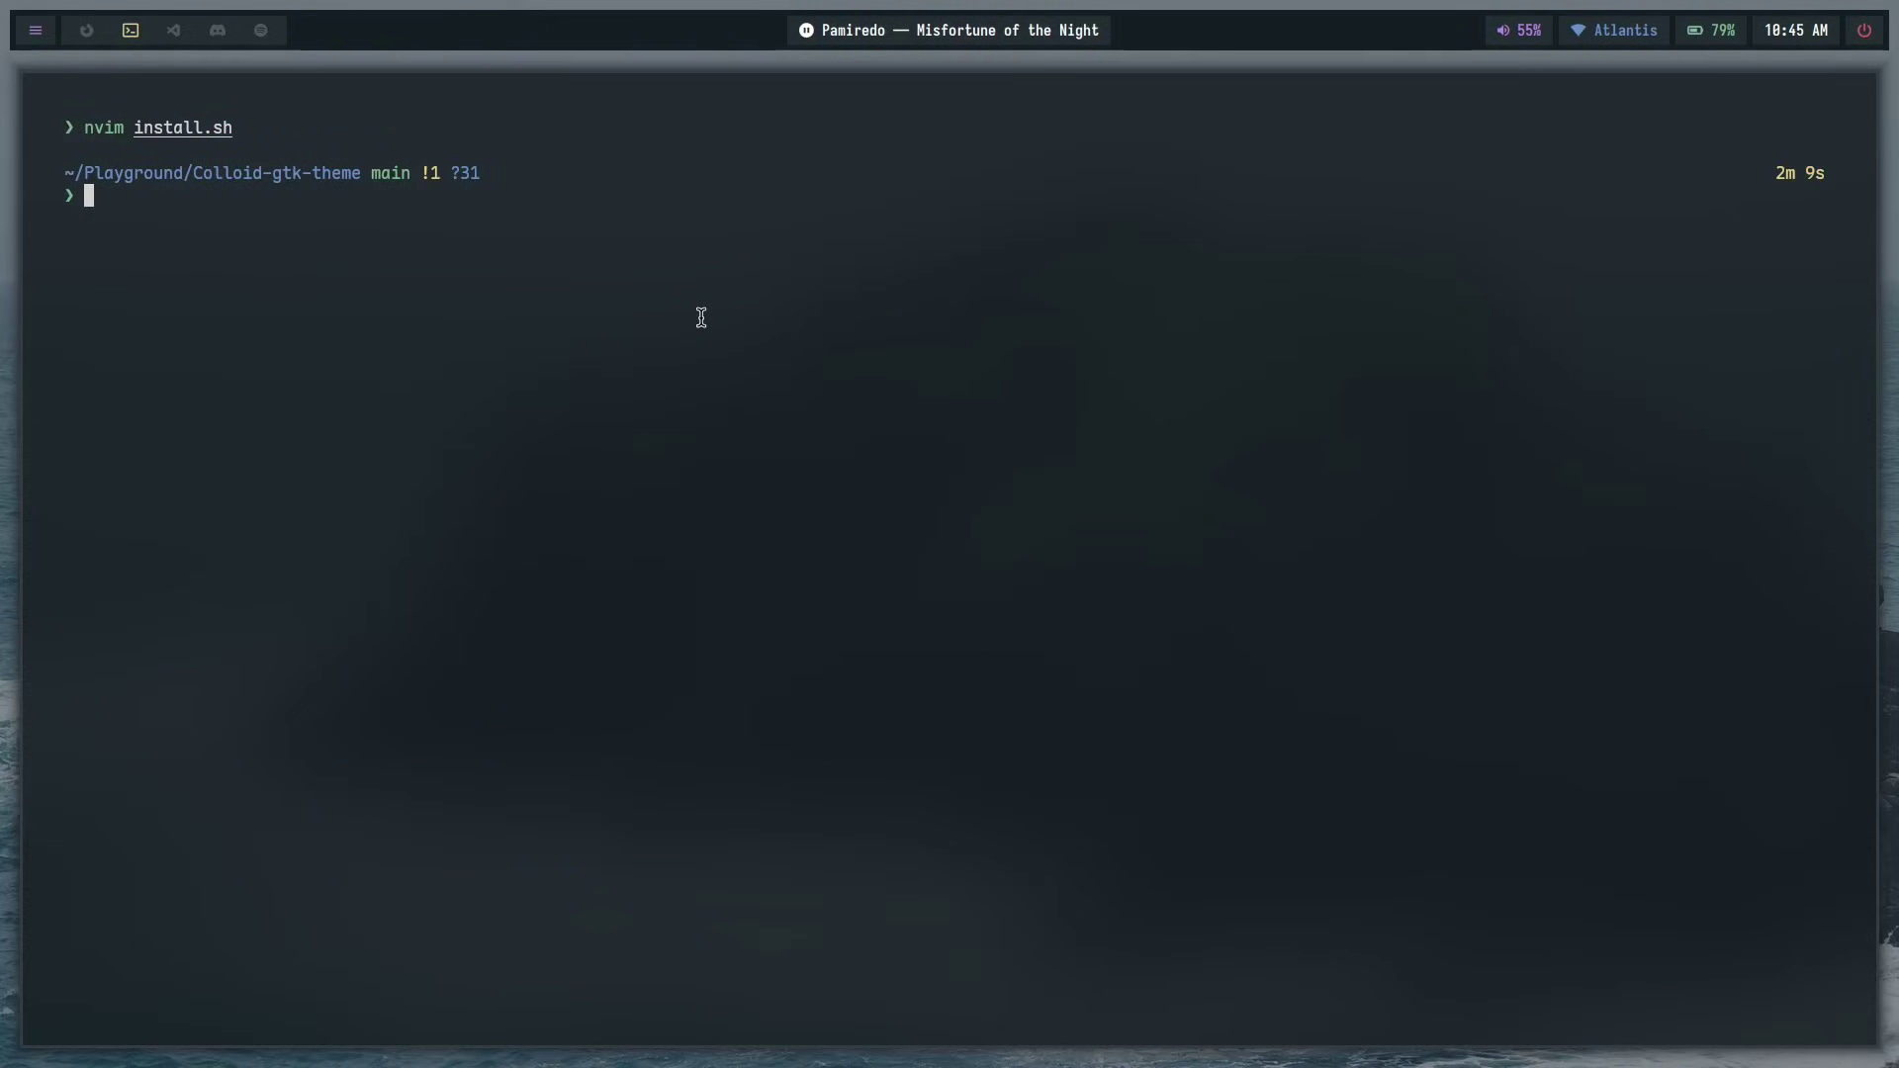
- Run ./install.sh --help and check that horizon appears among the schemes
text(./install.sh --help)
key(Return)
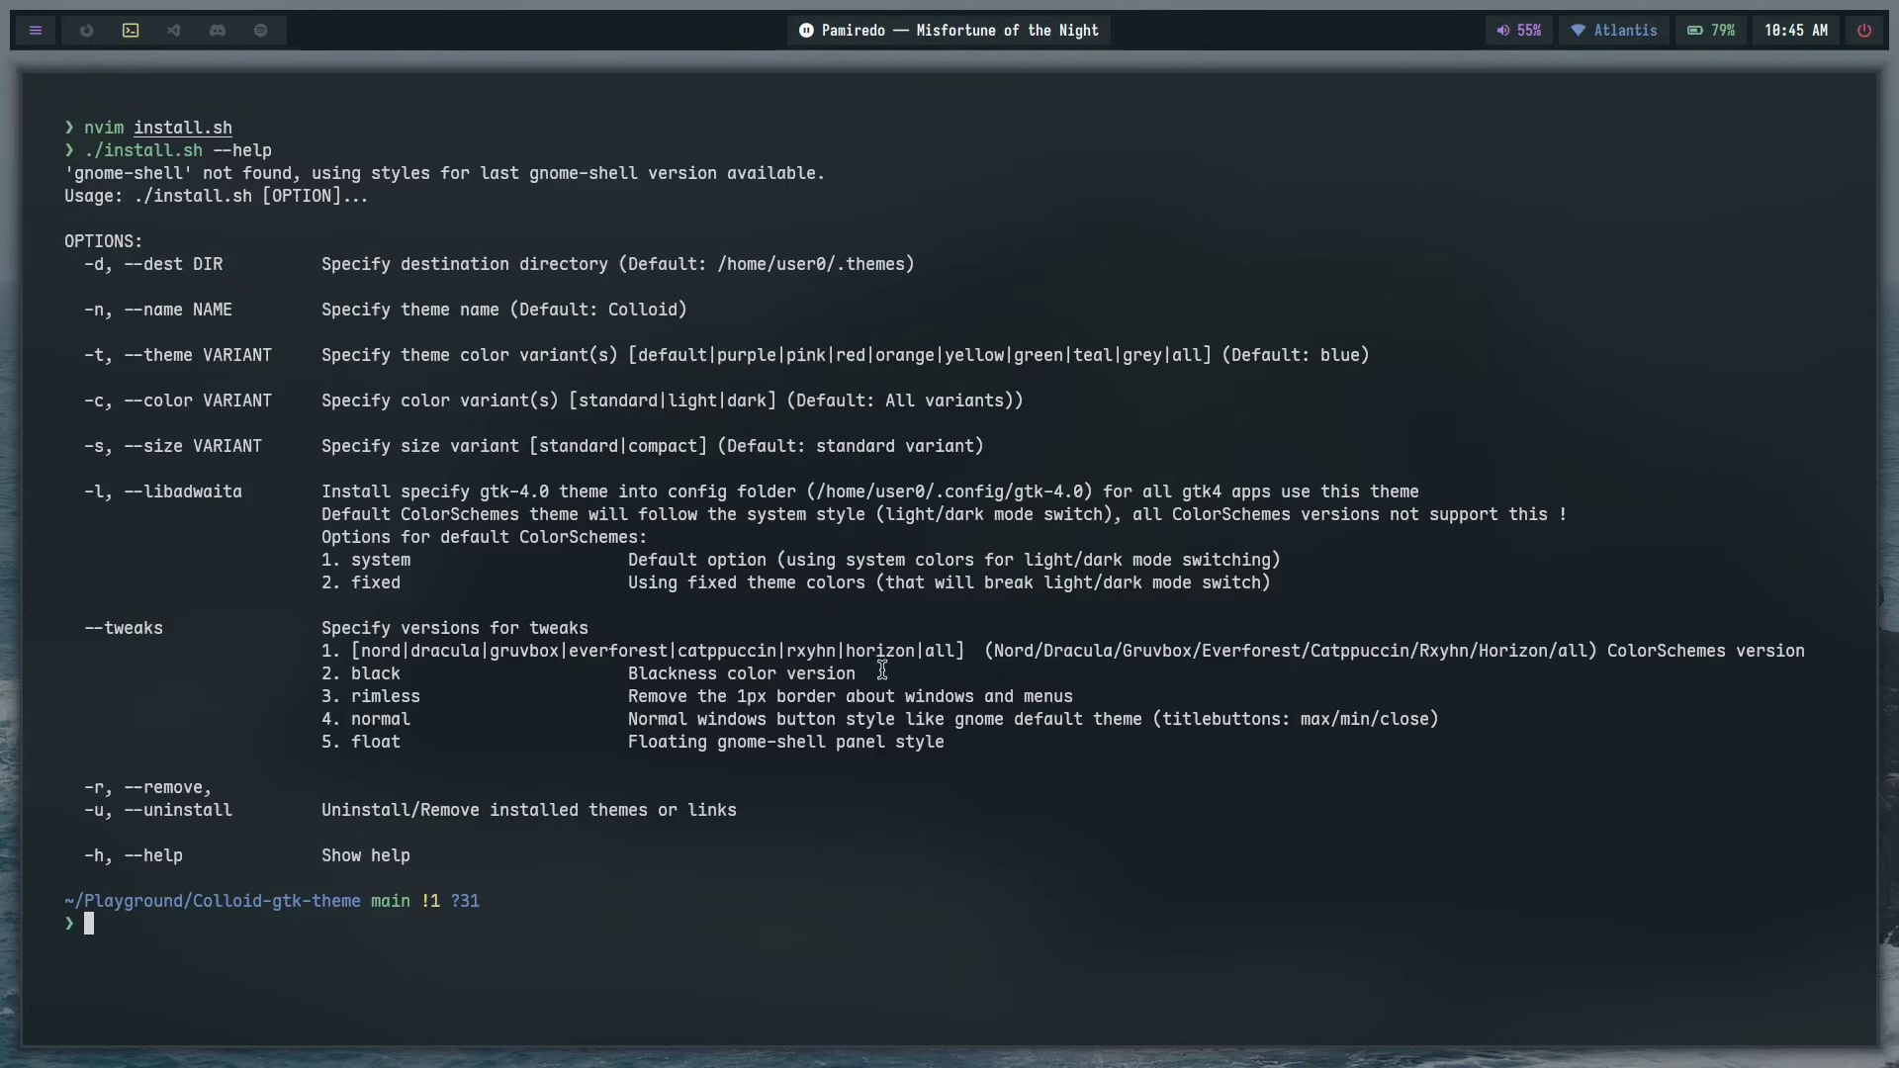
drag(918, 654, 829, 653)
click(957, 661)
- Edit the recalled command into ./install.sh --tweaks rxyhn -c dark, then close the terminal
key(Up)
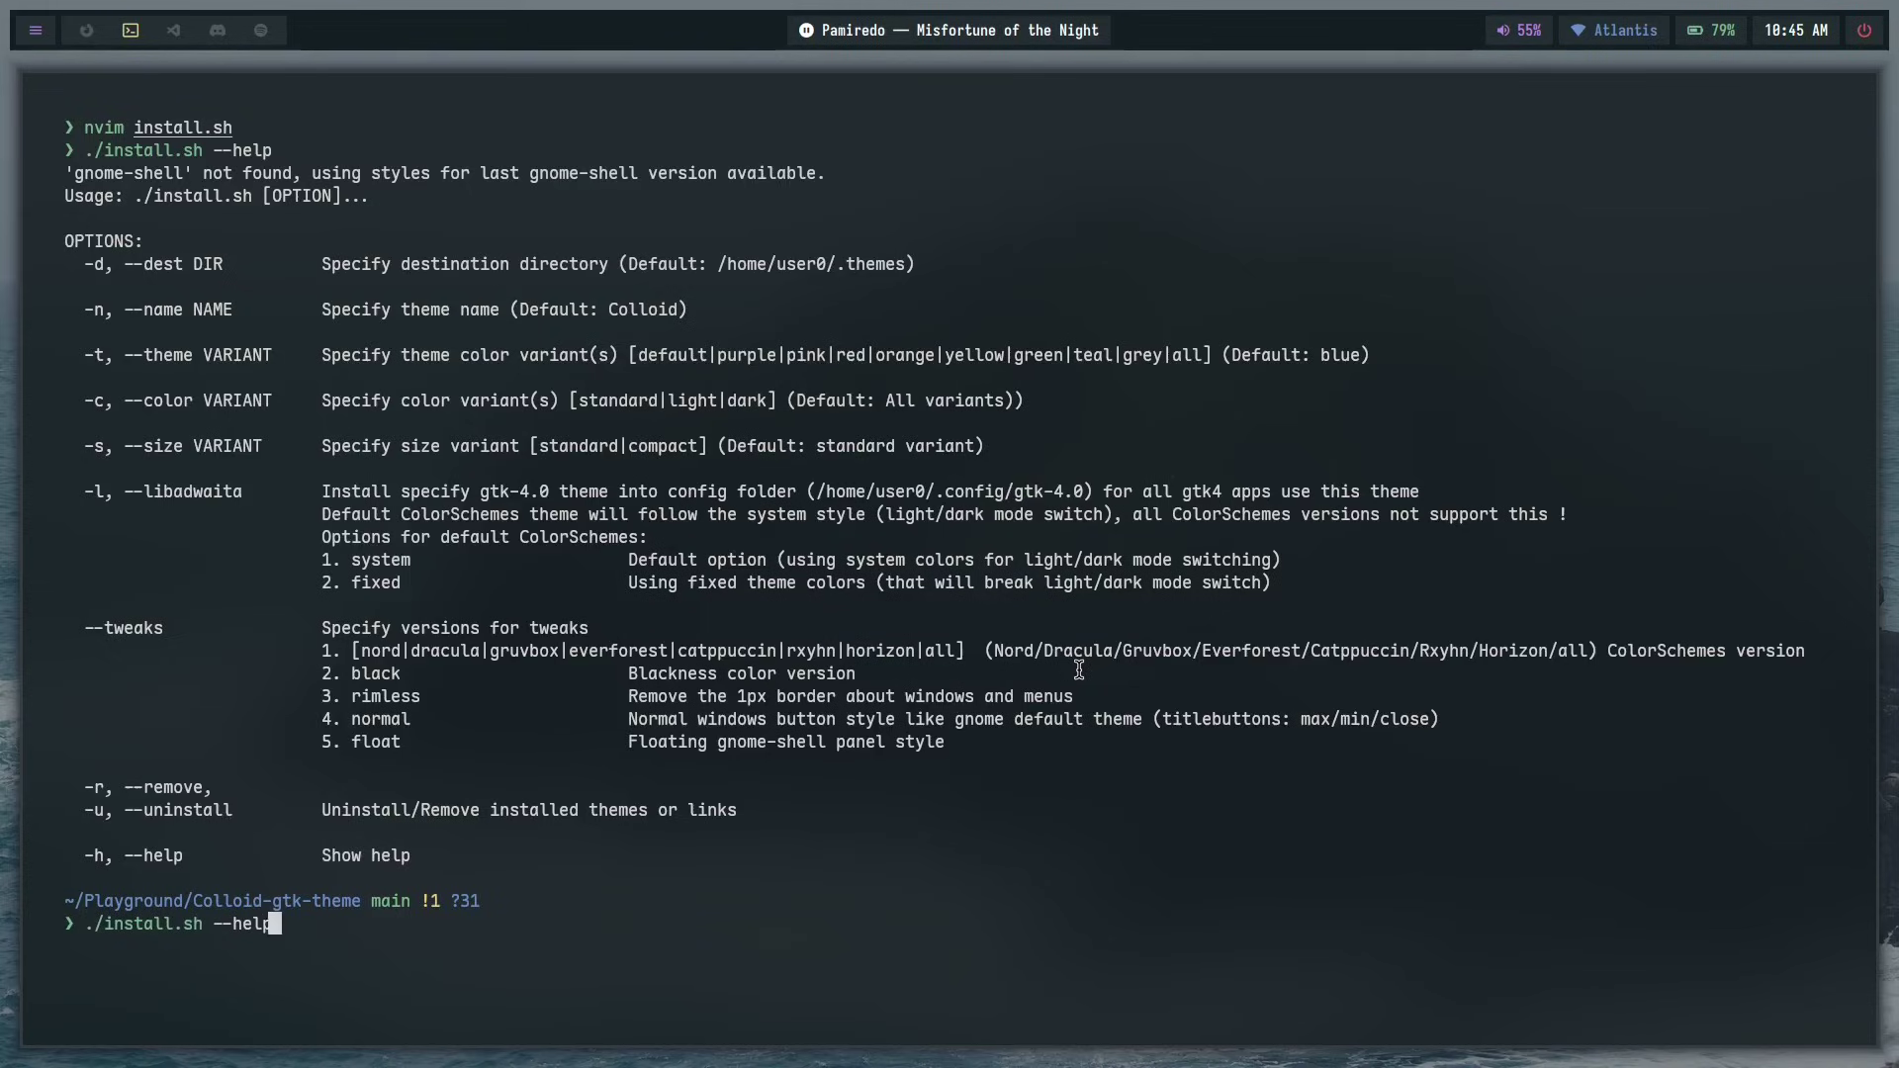
key(BackSpace)
key(BackSpace)
key(BackSpace)
key(BackSpace)
text(tweaks horizon -c dark)
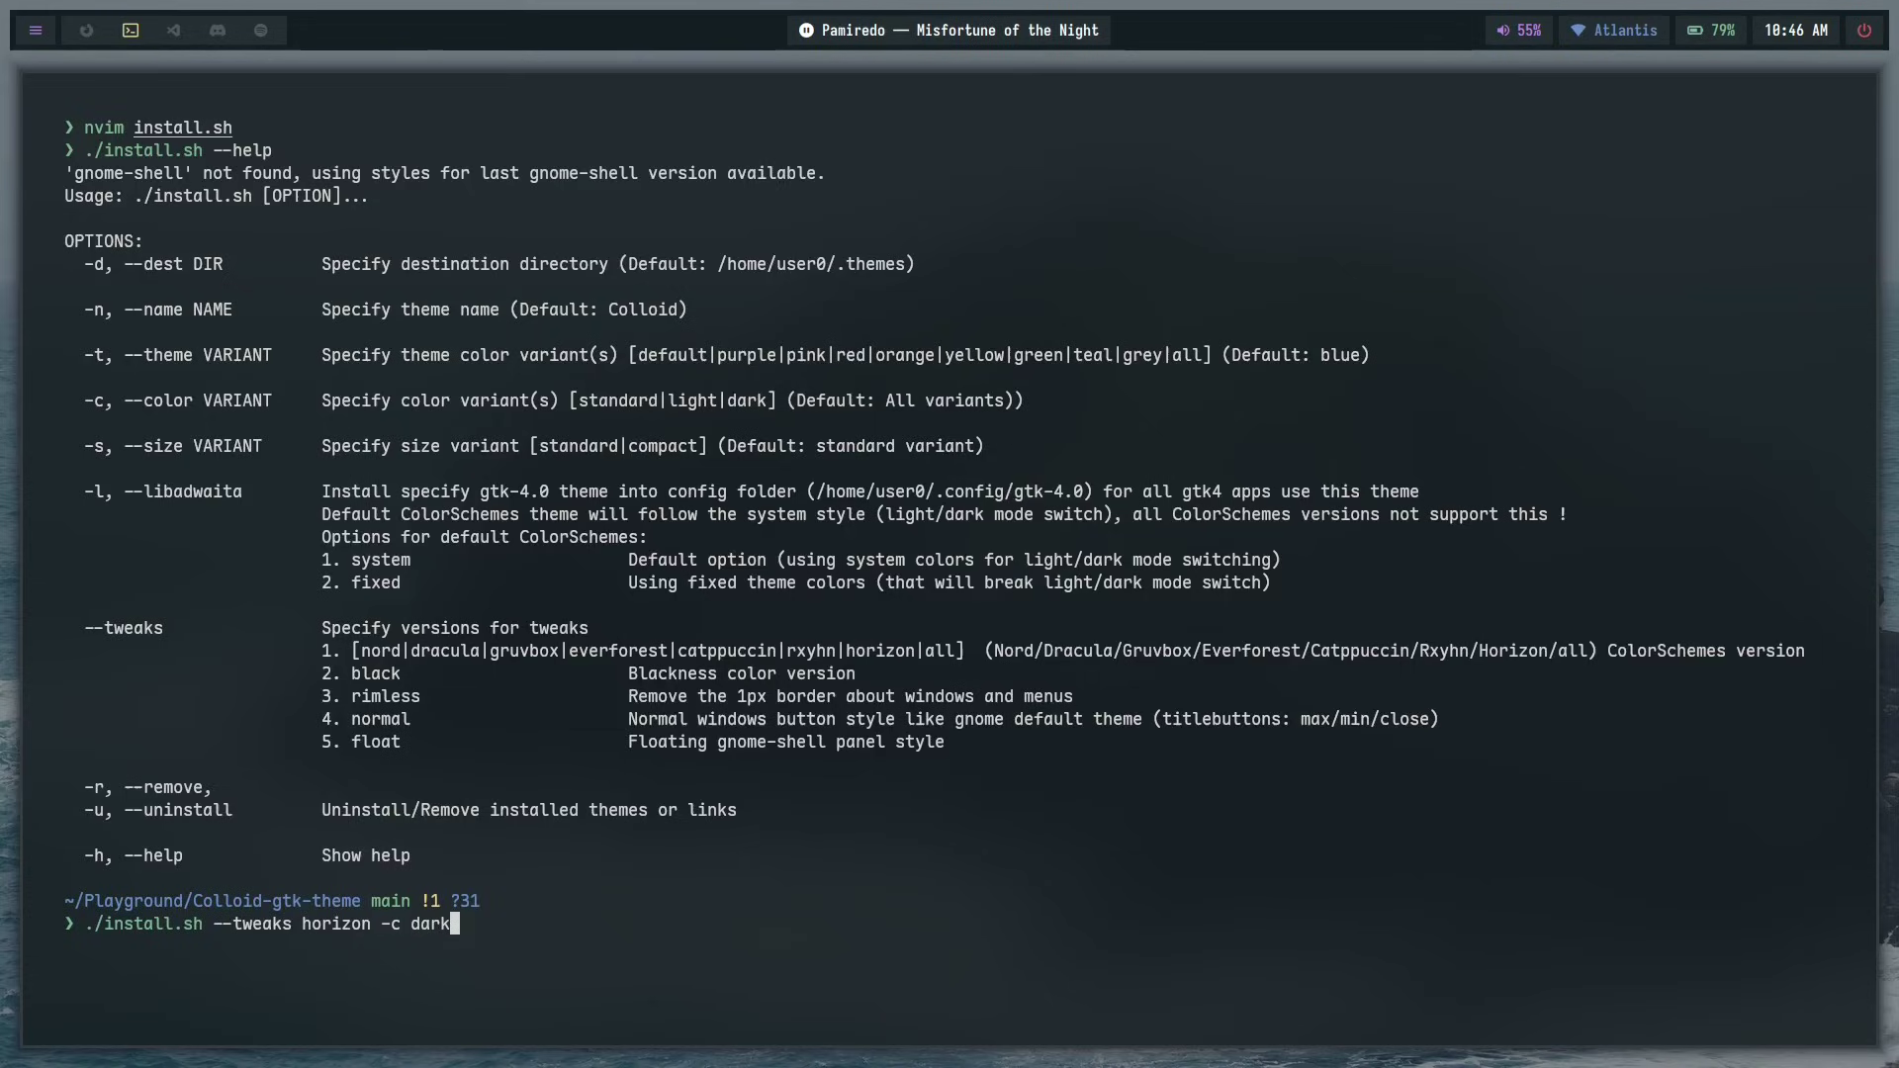
key(ctrl+Left)
key(ctrl+Left)
key(ctrl+Left)
key(ctrl+Left)
key(End)
key(Left)
key(Left)
key(Left)
key(Left)
key(Left)
key(Left)
key(Left)
key(Left)
key(ctrl+w)
text(rxyhn)
key(Right)
key(Right)
key(Right)
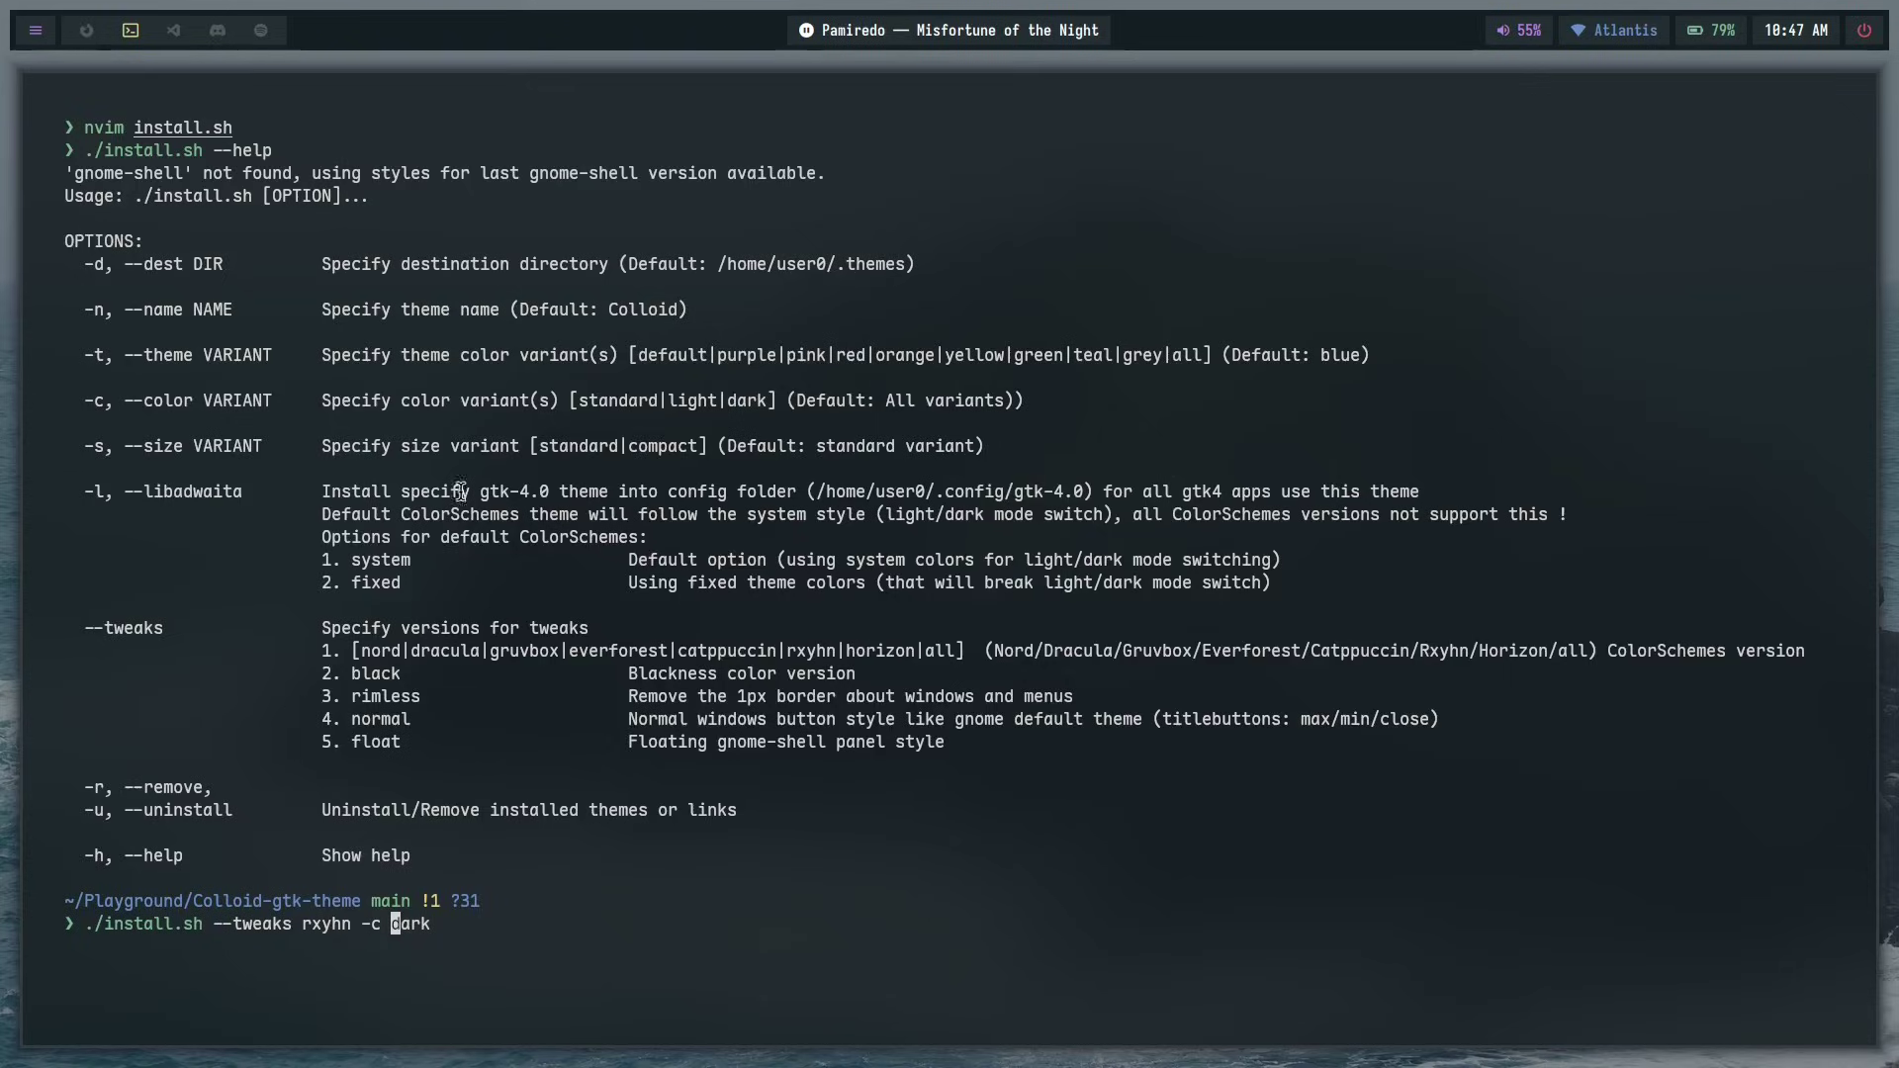
key(super+q)
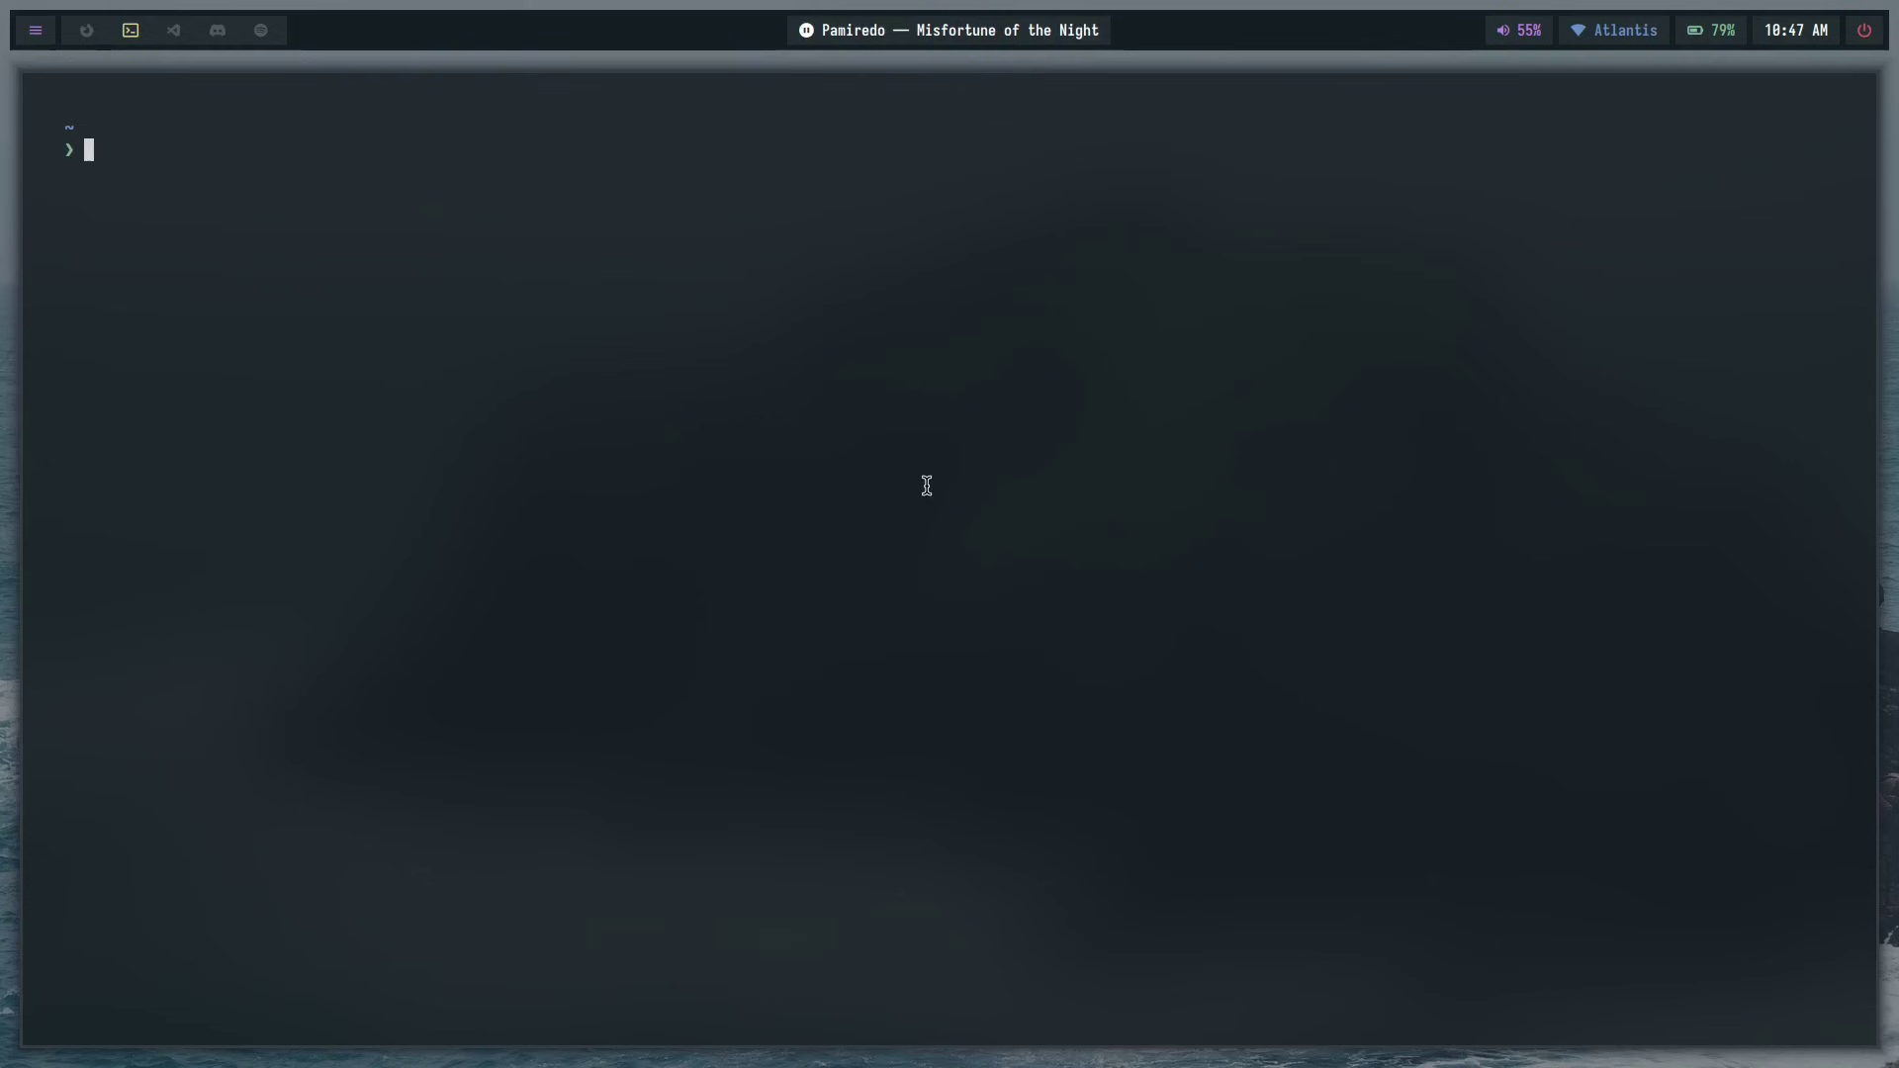
- Enter the .themes folder and list the installed themes
text(cd .thmees)
key(BackSpace)
key(BackSpace)
key(BackSpace)
key(BackSpace)
text(me)
key(BackSpace)
key(BackSpace)
text(emes)
key(Return)
text(ls)
key(Return)
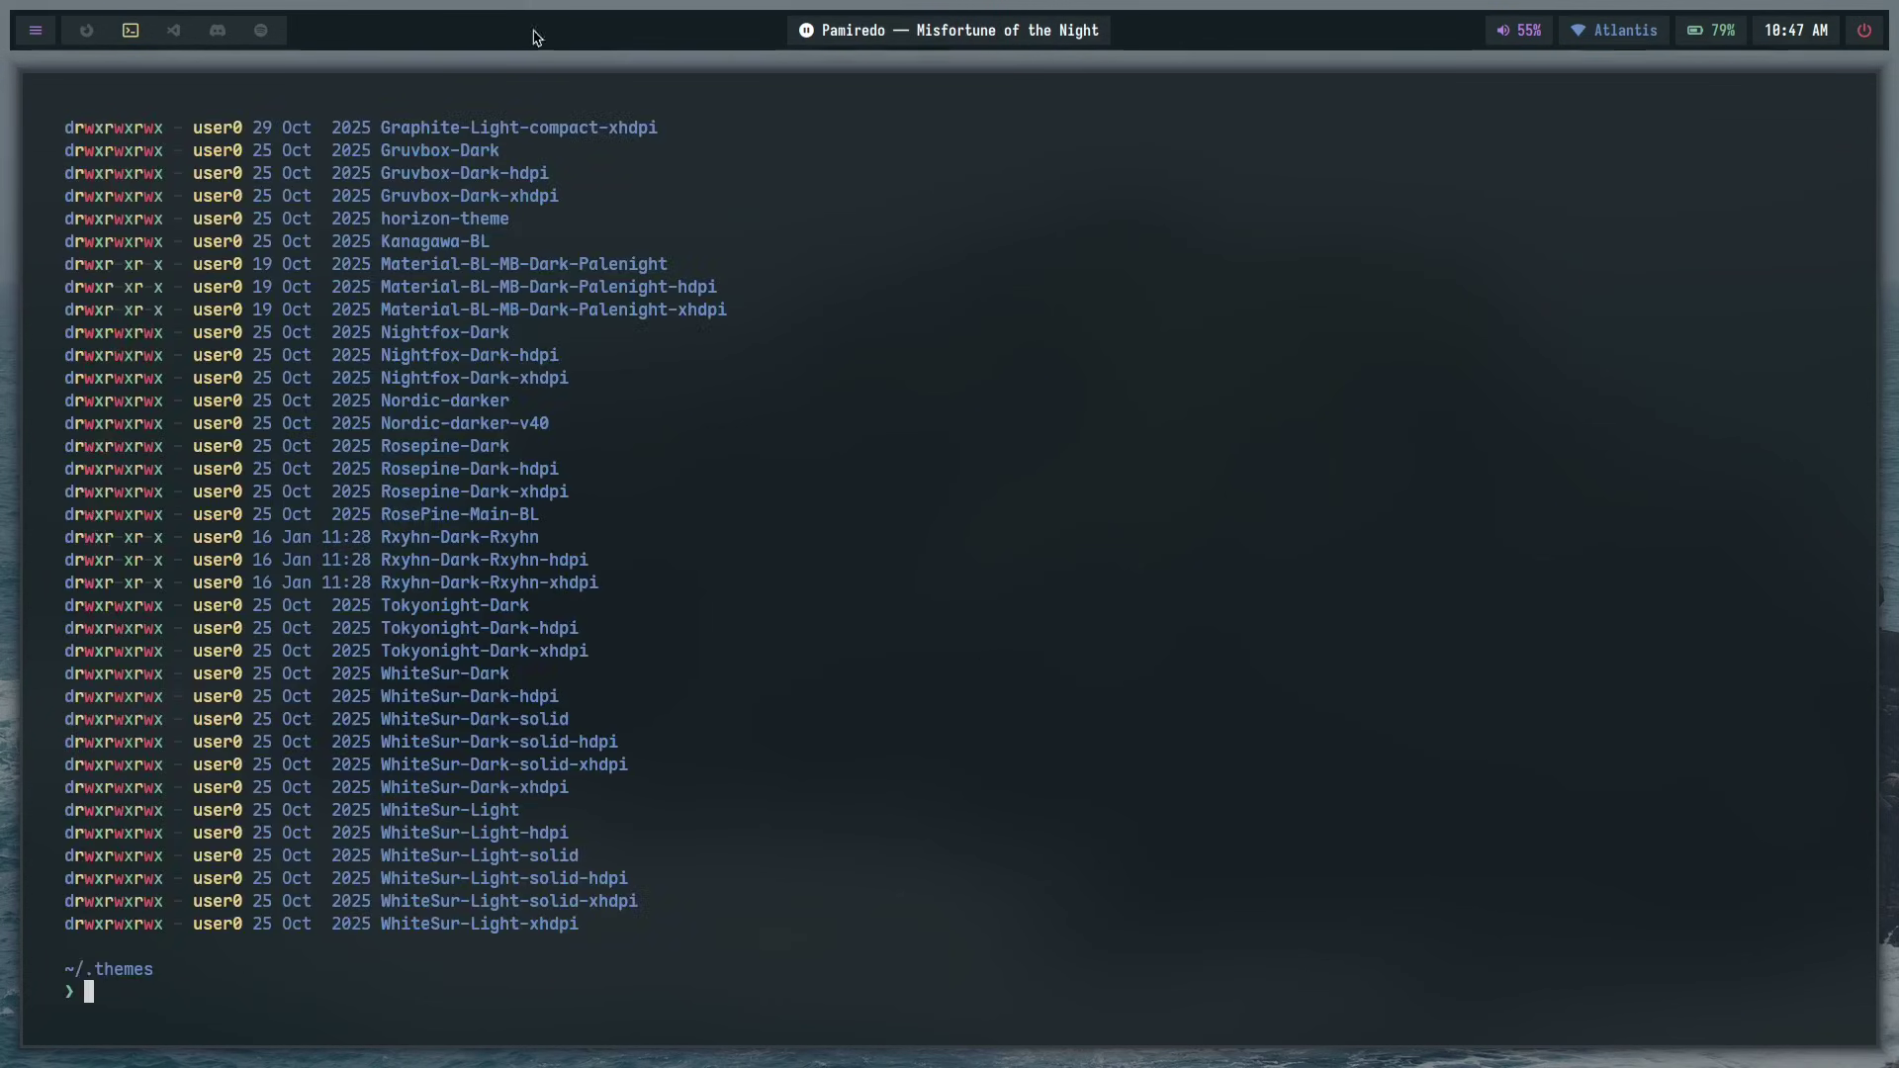
drag(372, 539, 488, 540)
click(512, 539)
- Enter the Rxyhn-Dark-Rxyhn theme folder and list its contents
text(cd rxyh)
key(Tab)
key(Return)
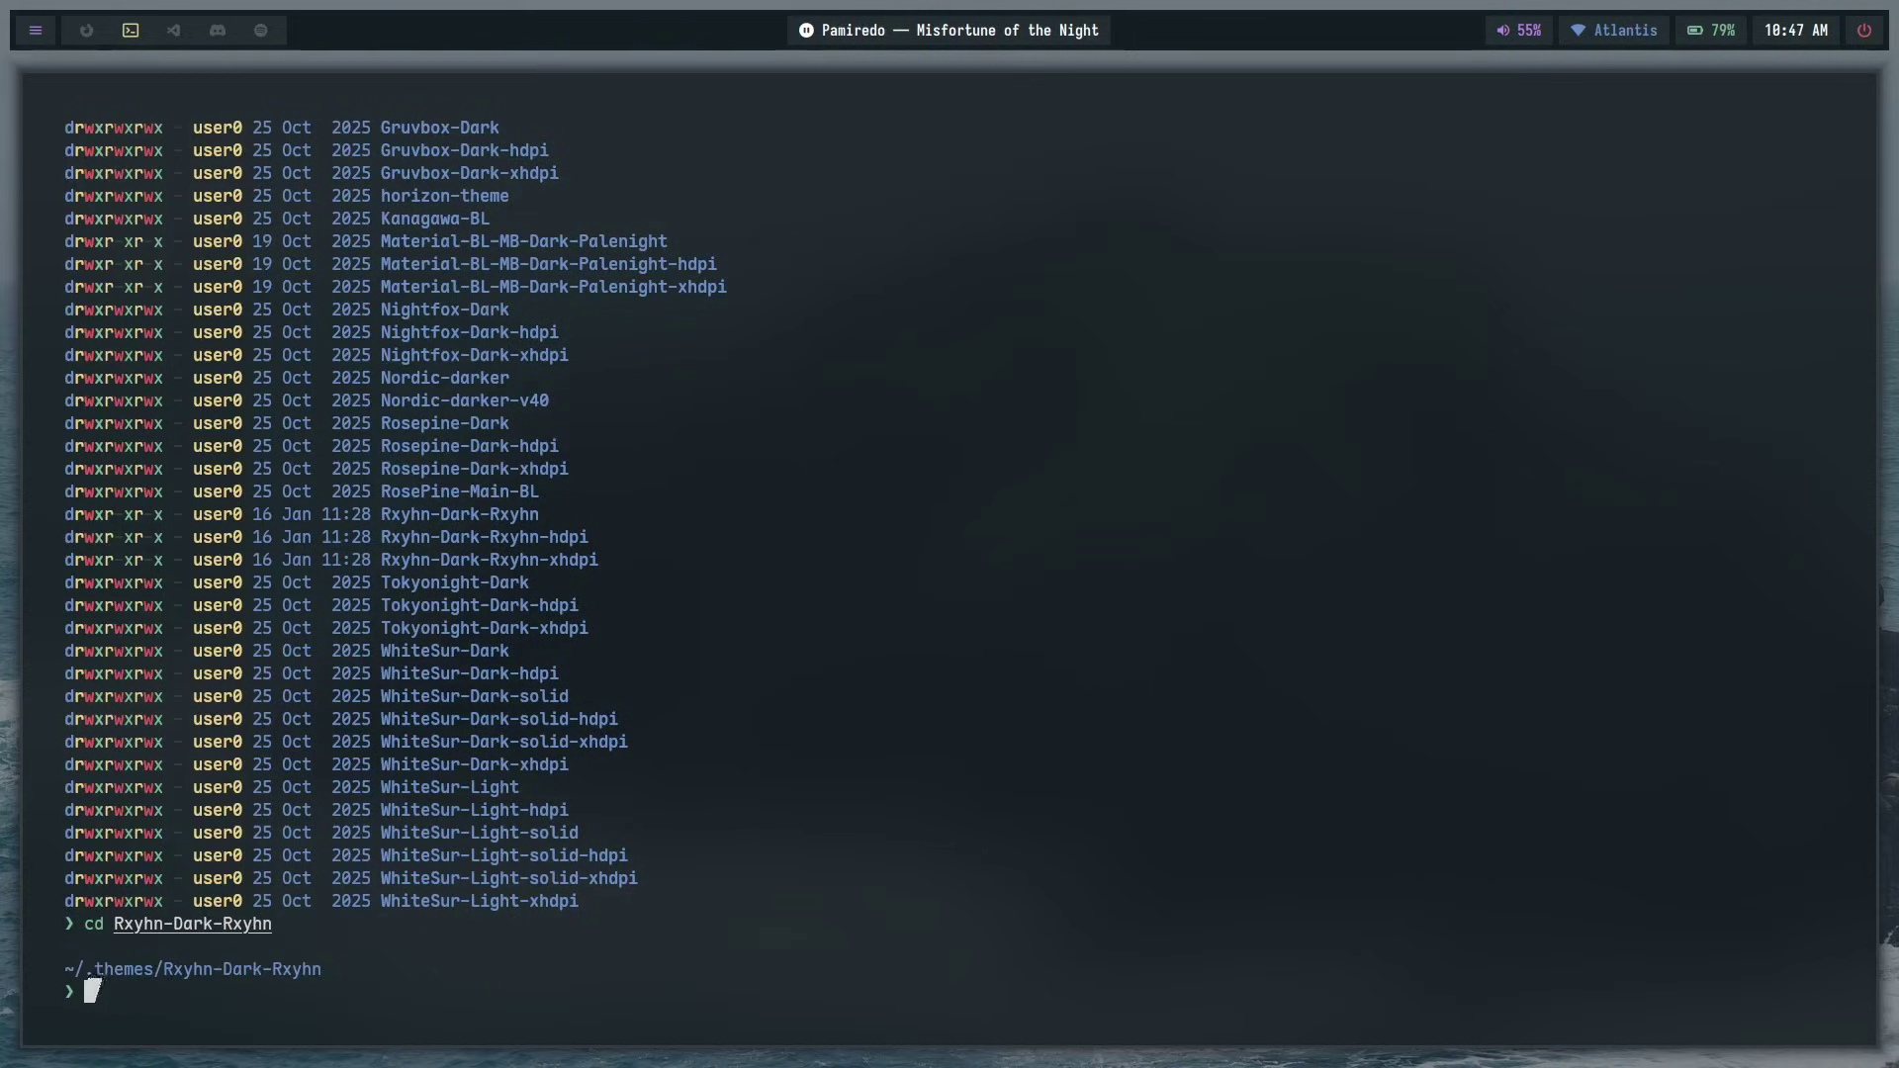
text(ls)
key(Return)
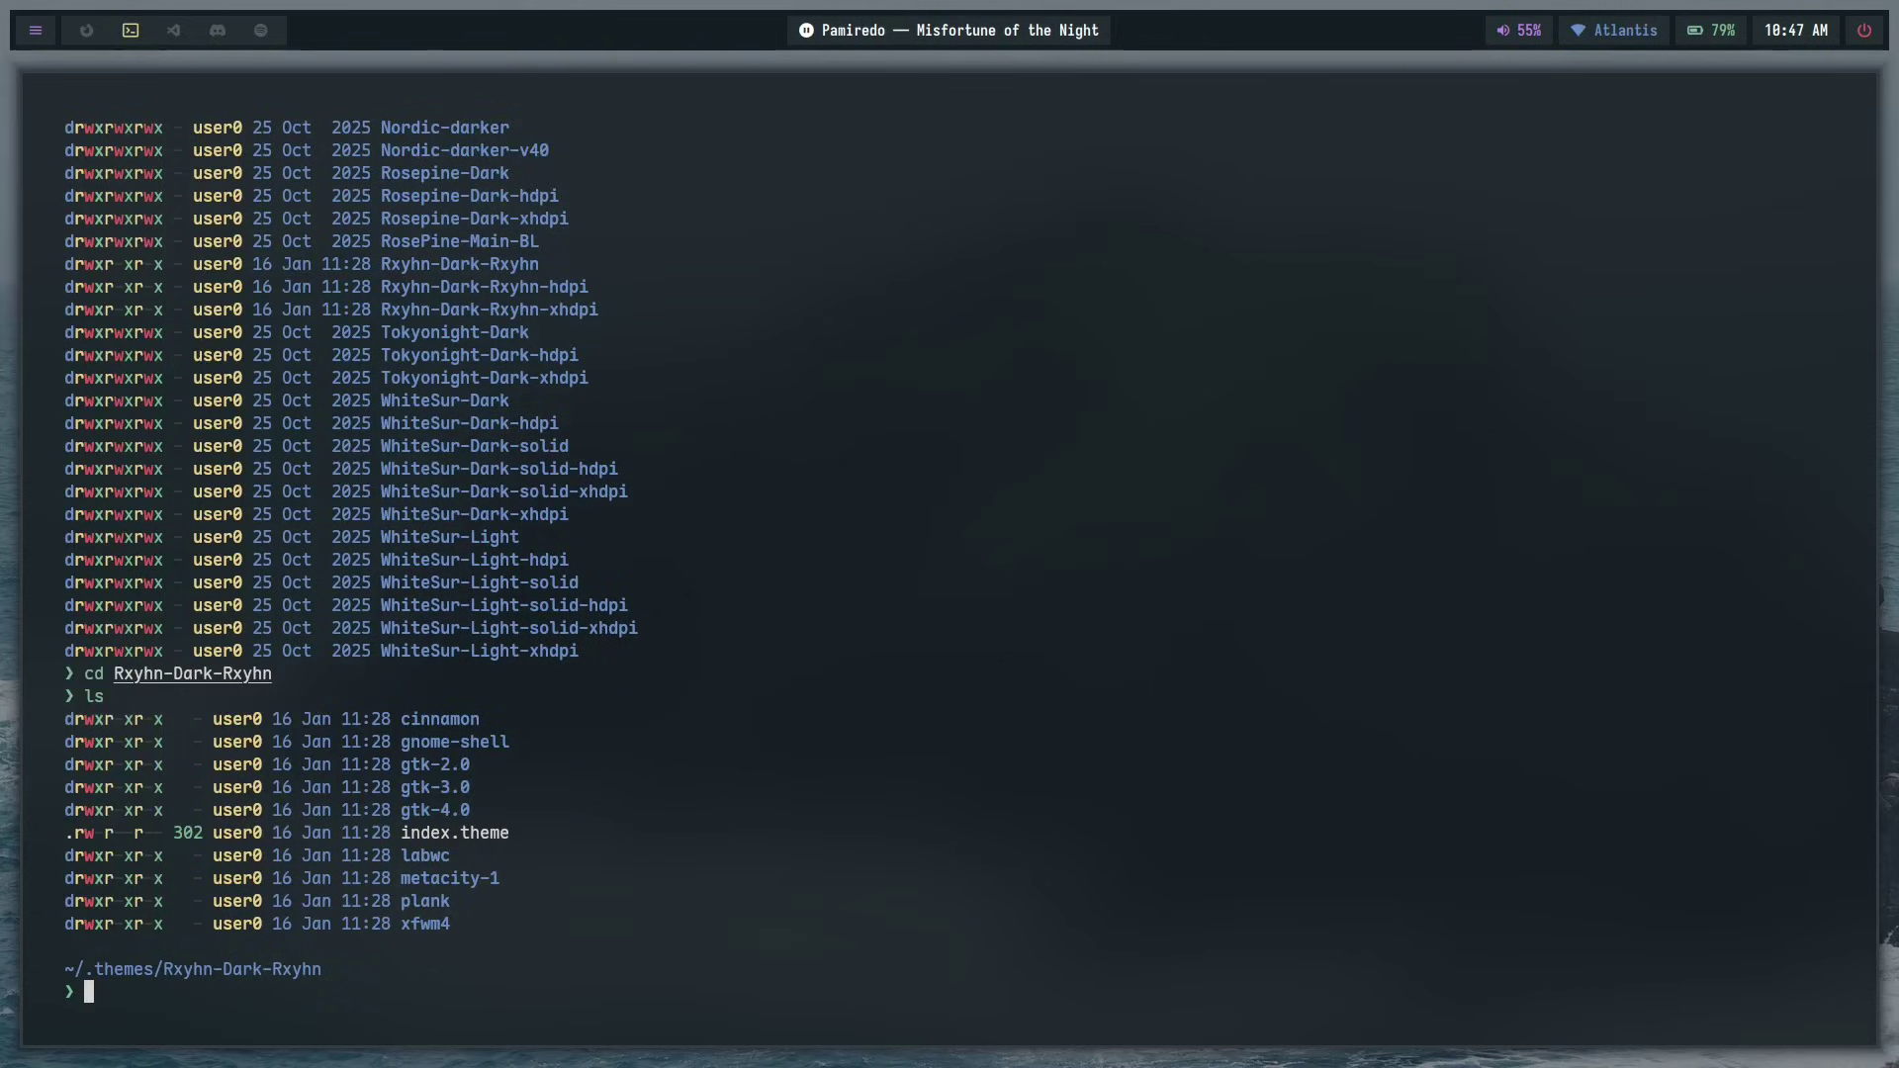
drag(474, 808, 399, 784)
click(471, 794)
- Abandon the cp command, then enter gtk-4.0 and list its files
text(cp -r gtk-4.0 ~/.confi)
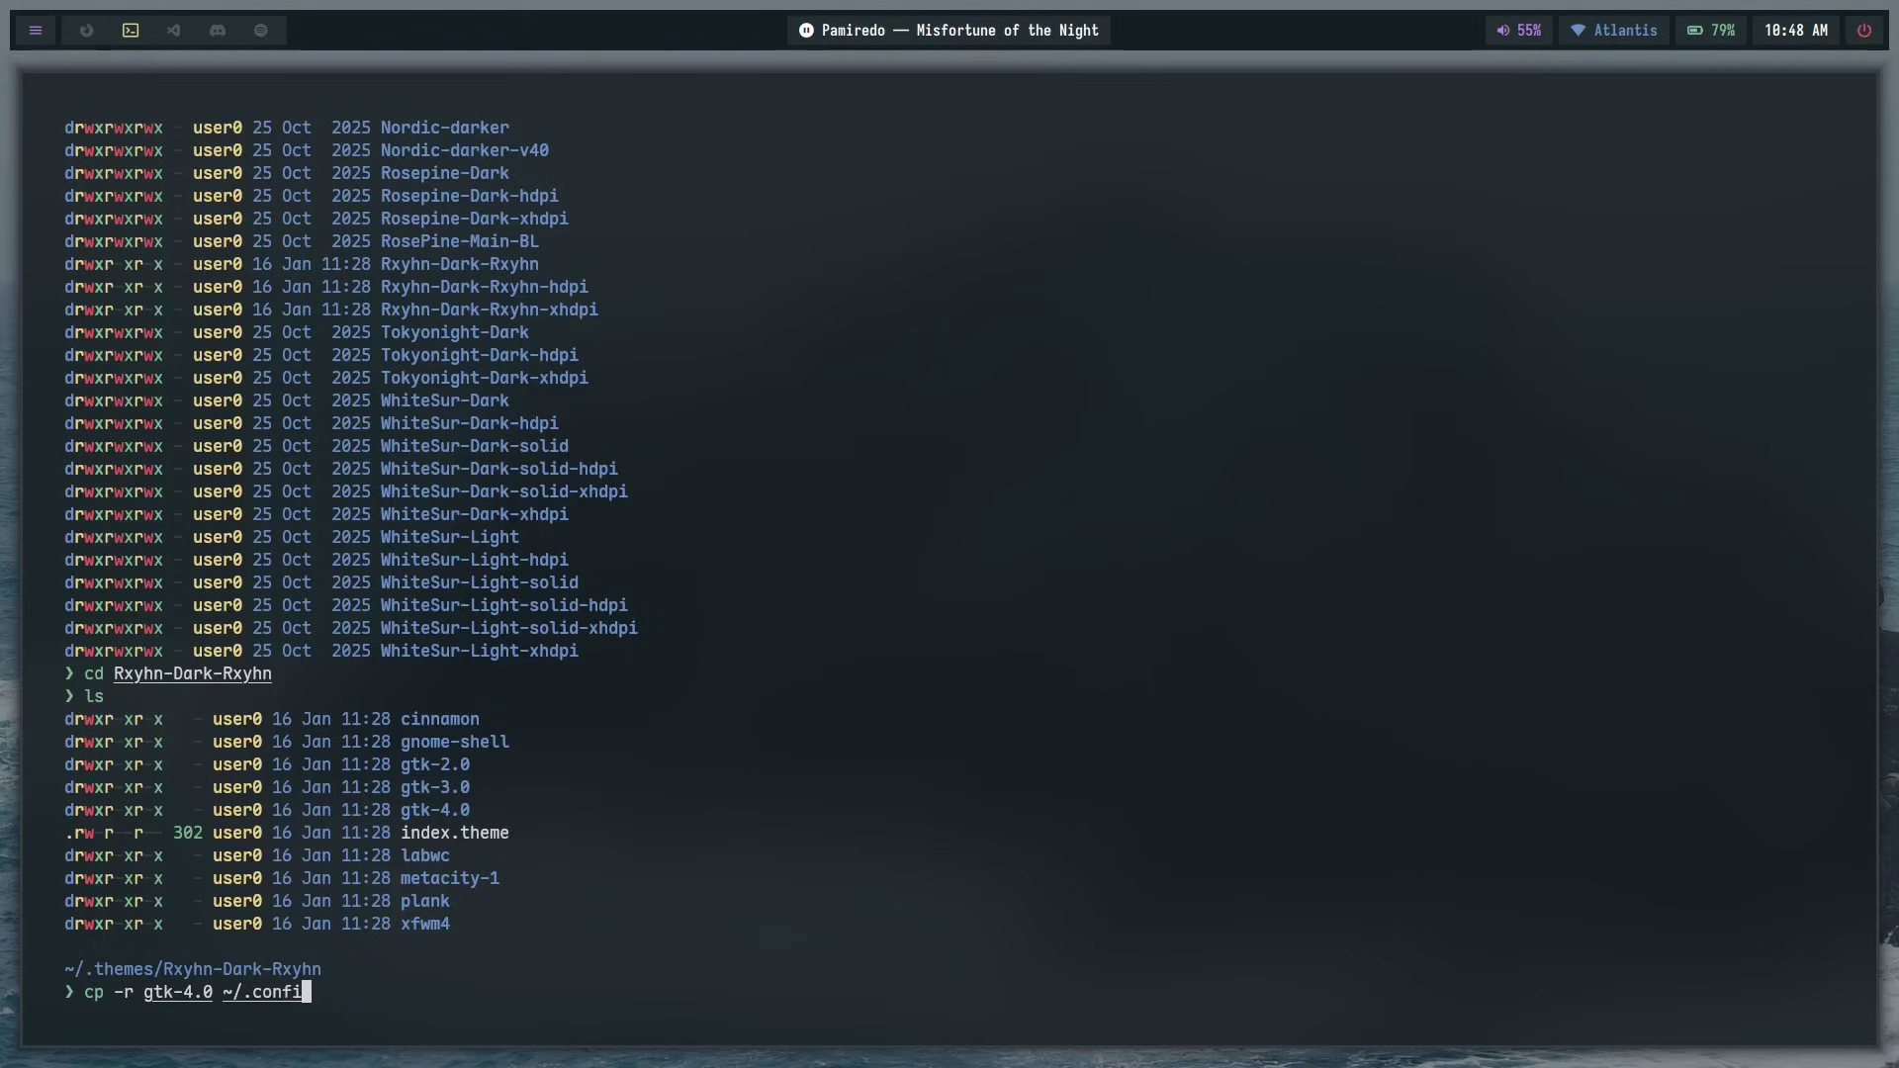
text(g)
key(ctrl+c)
text(cd )
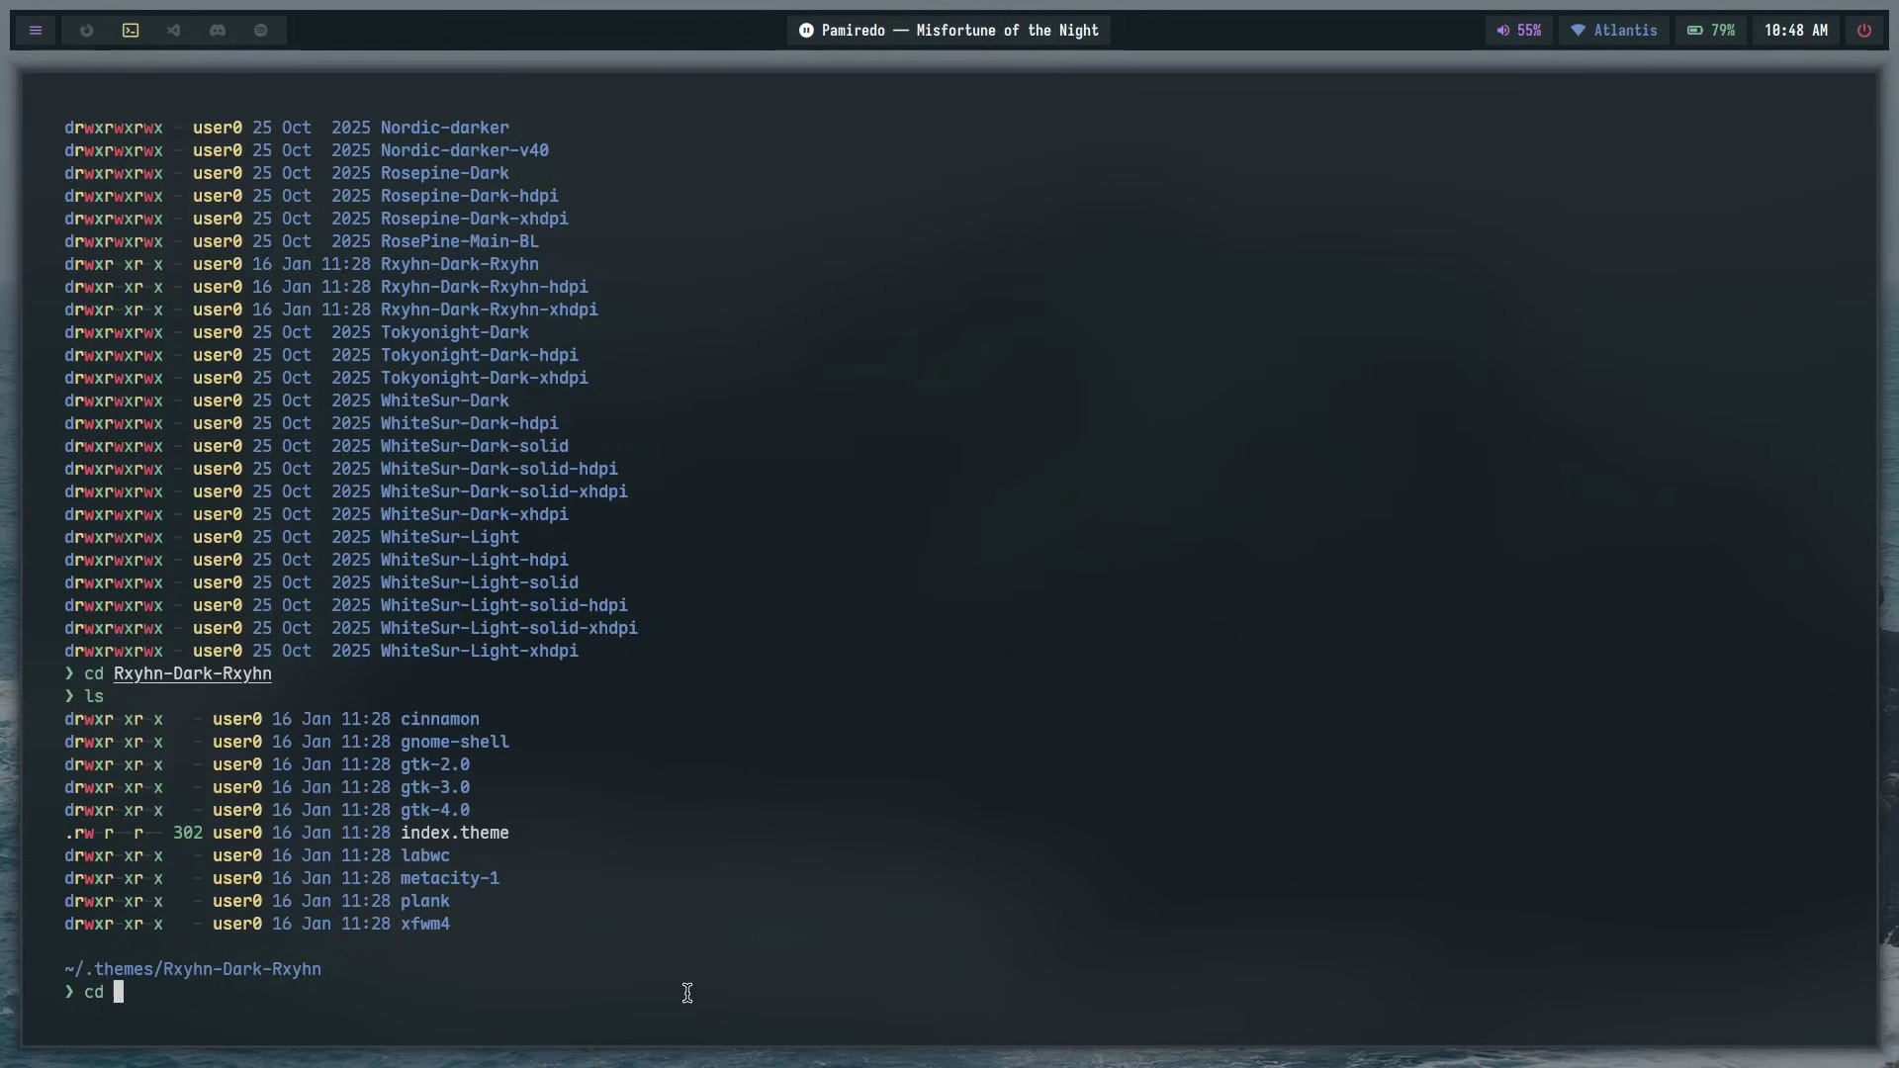
text(gtk-4.0)
key(Return)
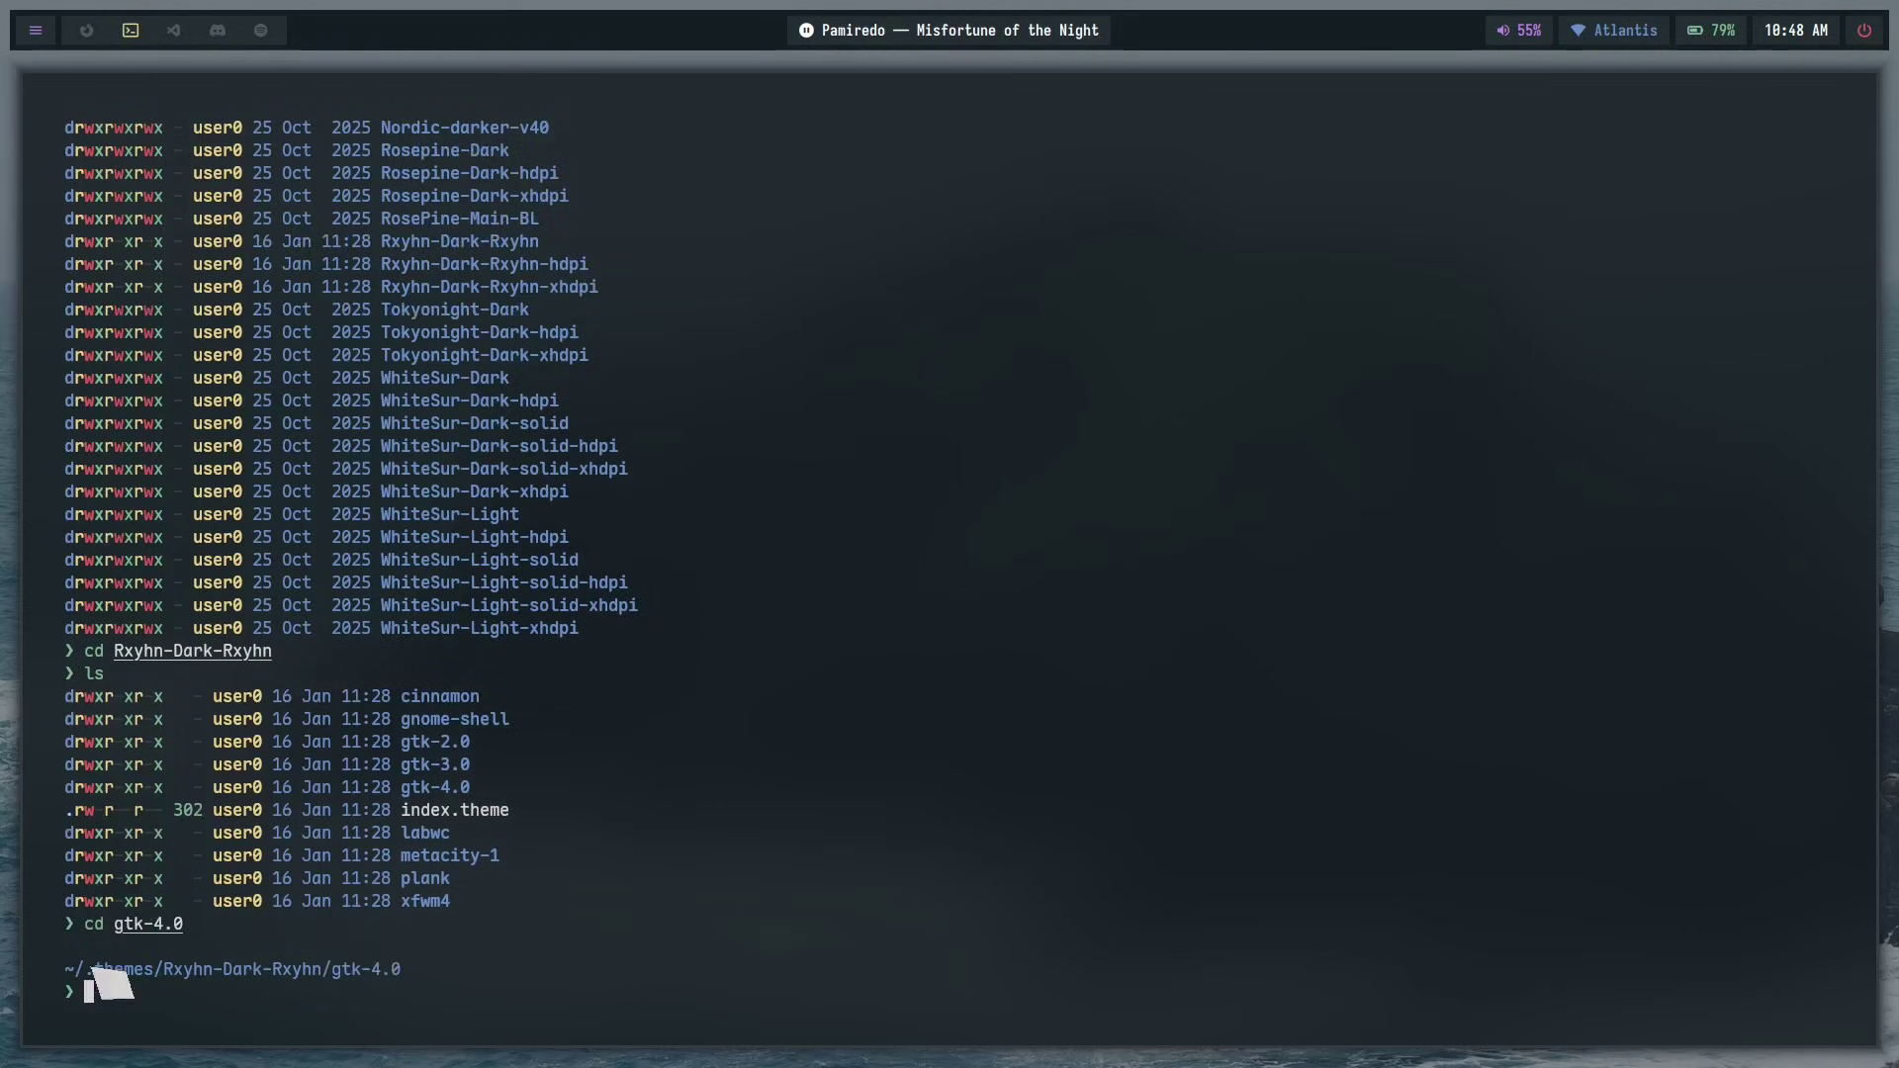
text(ls)
key(Return)
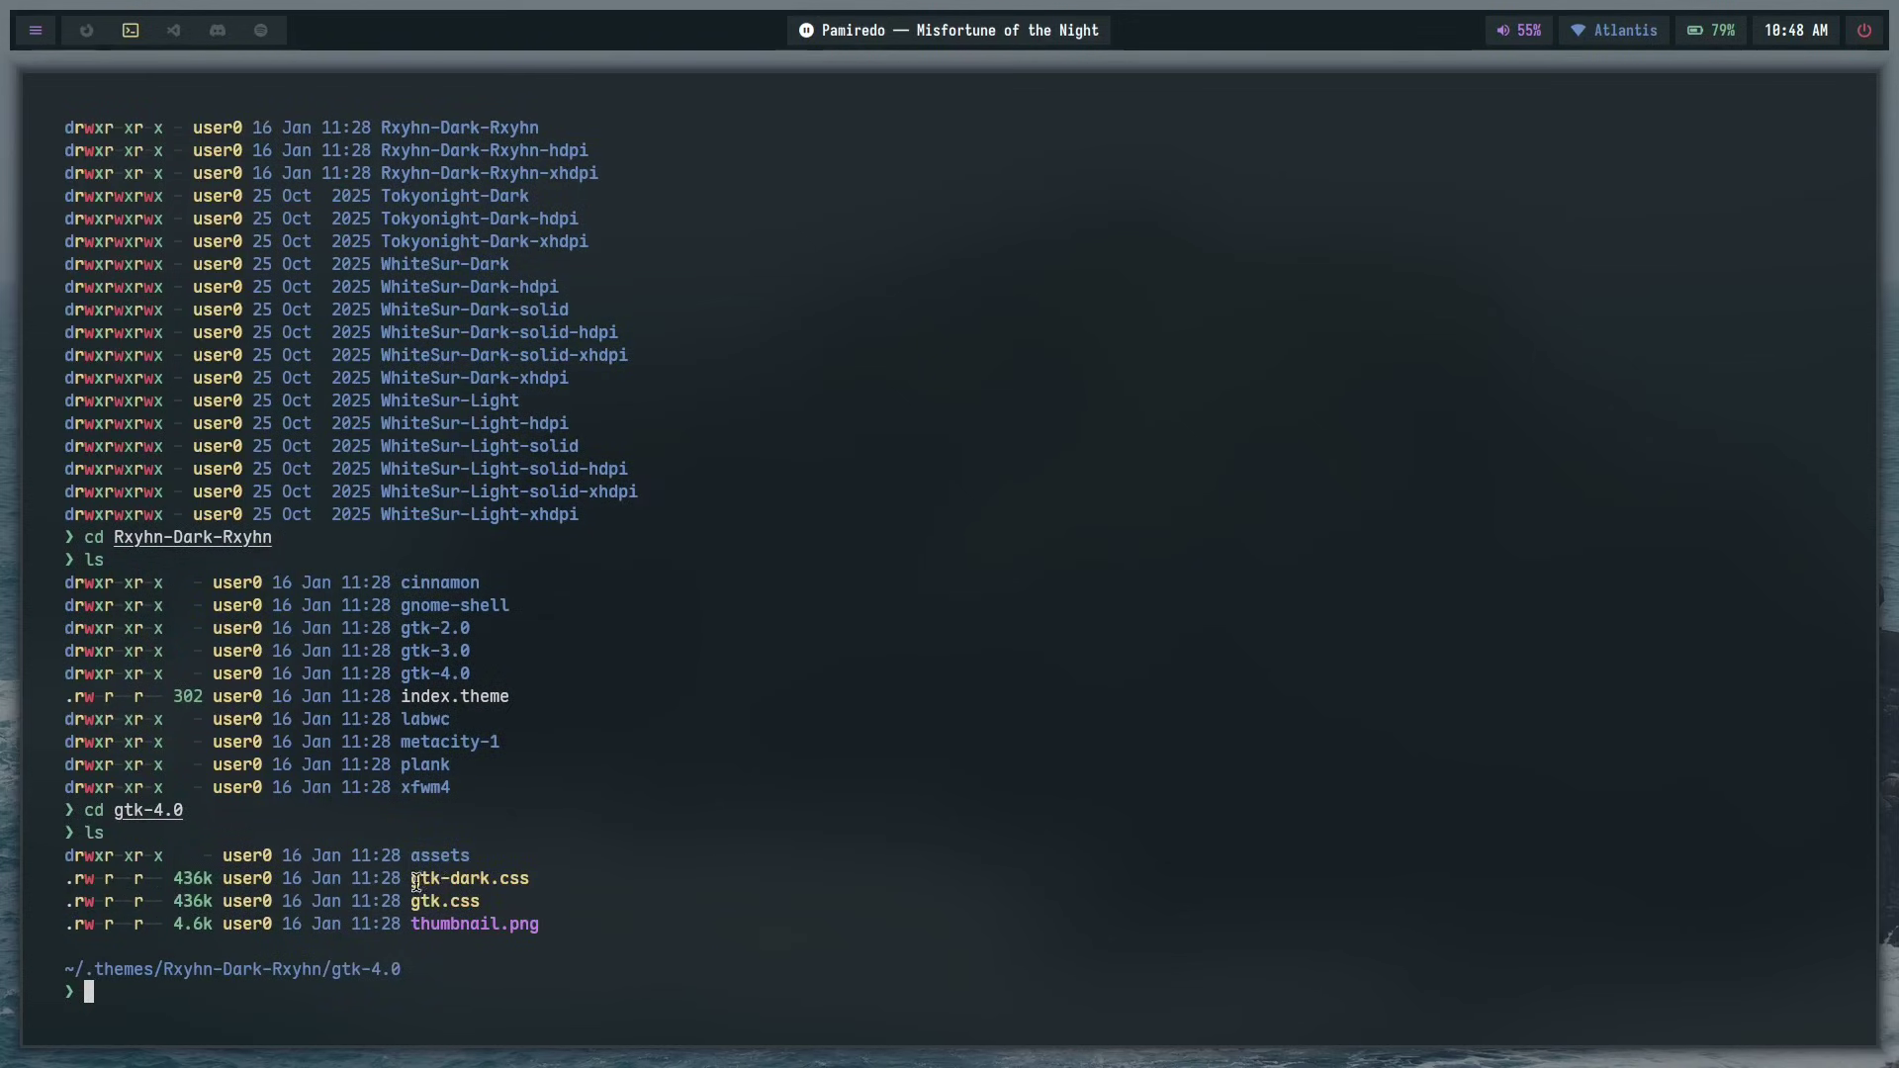
drag(481, 901, 531, 834)
click(545, 937)
text(~/.config)
key(BackSpace)
key(BackSpace)
key(BackSpace)
key(BackSpace)
key(BackSpace)
key(BackSpace)
key(BackSpace)
key(BackSpace)
key(BackSpace)
- Close the kitty terminal window with Super+Q
key(super+q)
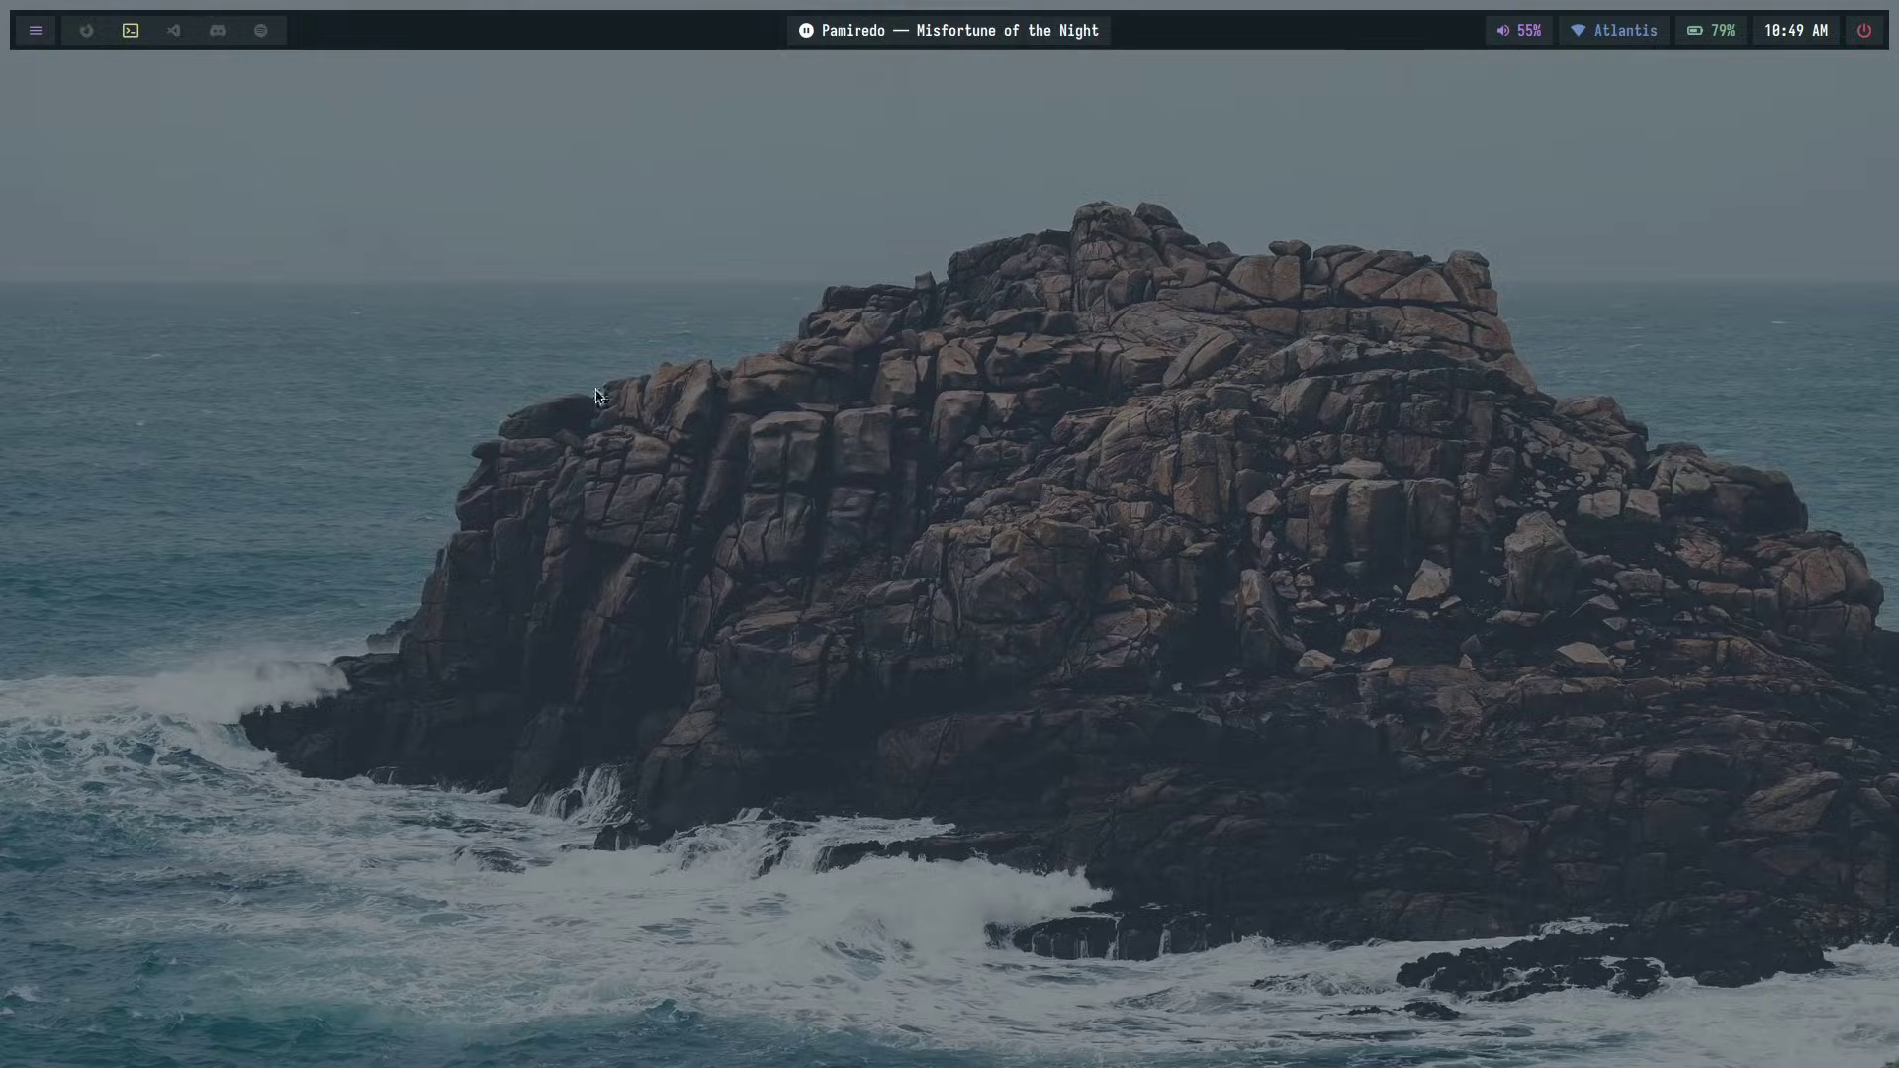
- Return to the empty desktop and apply the kasumi bar layout from Rofi
key(super+1)
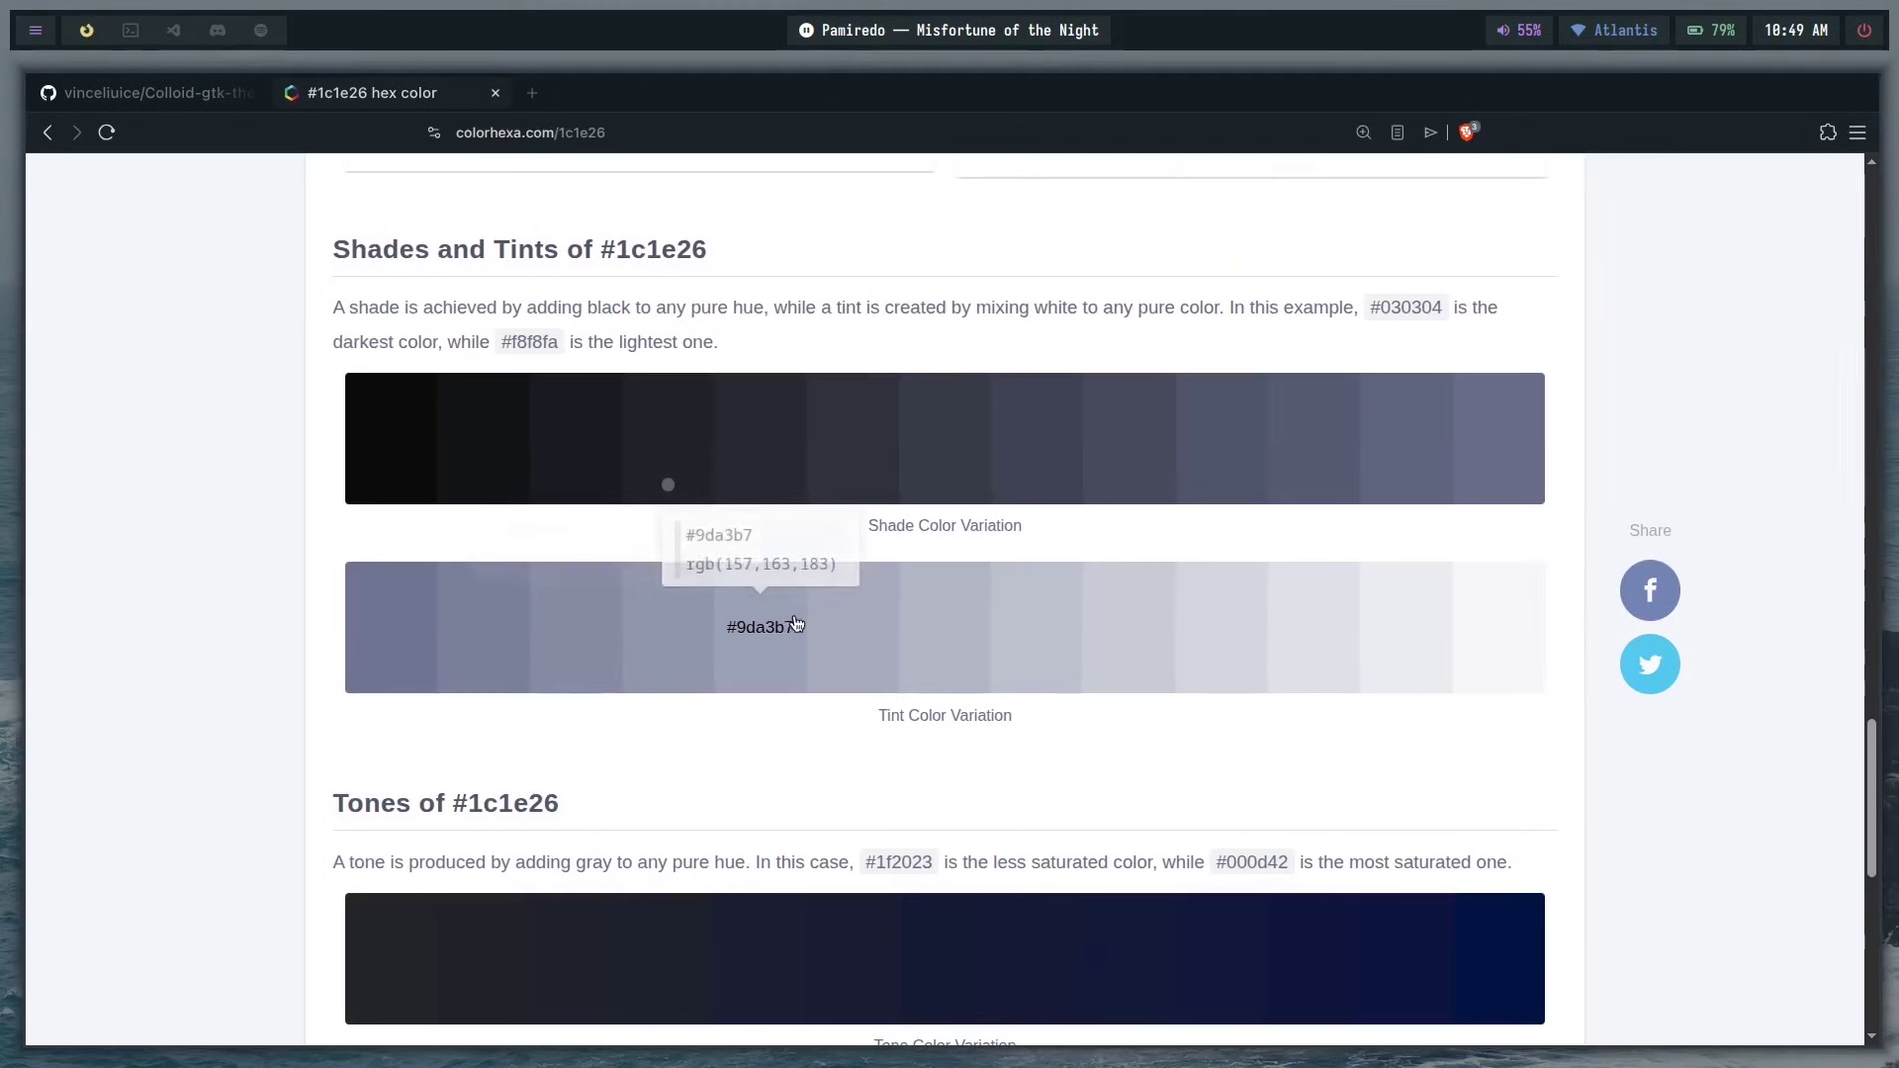
key(ctrl+shift+Tab)
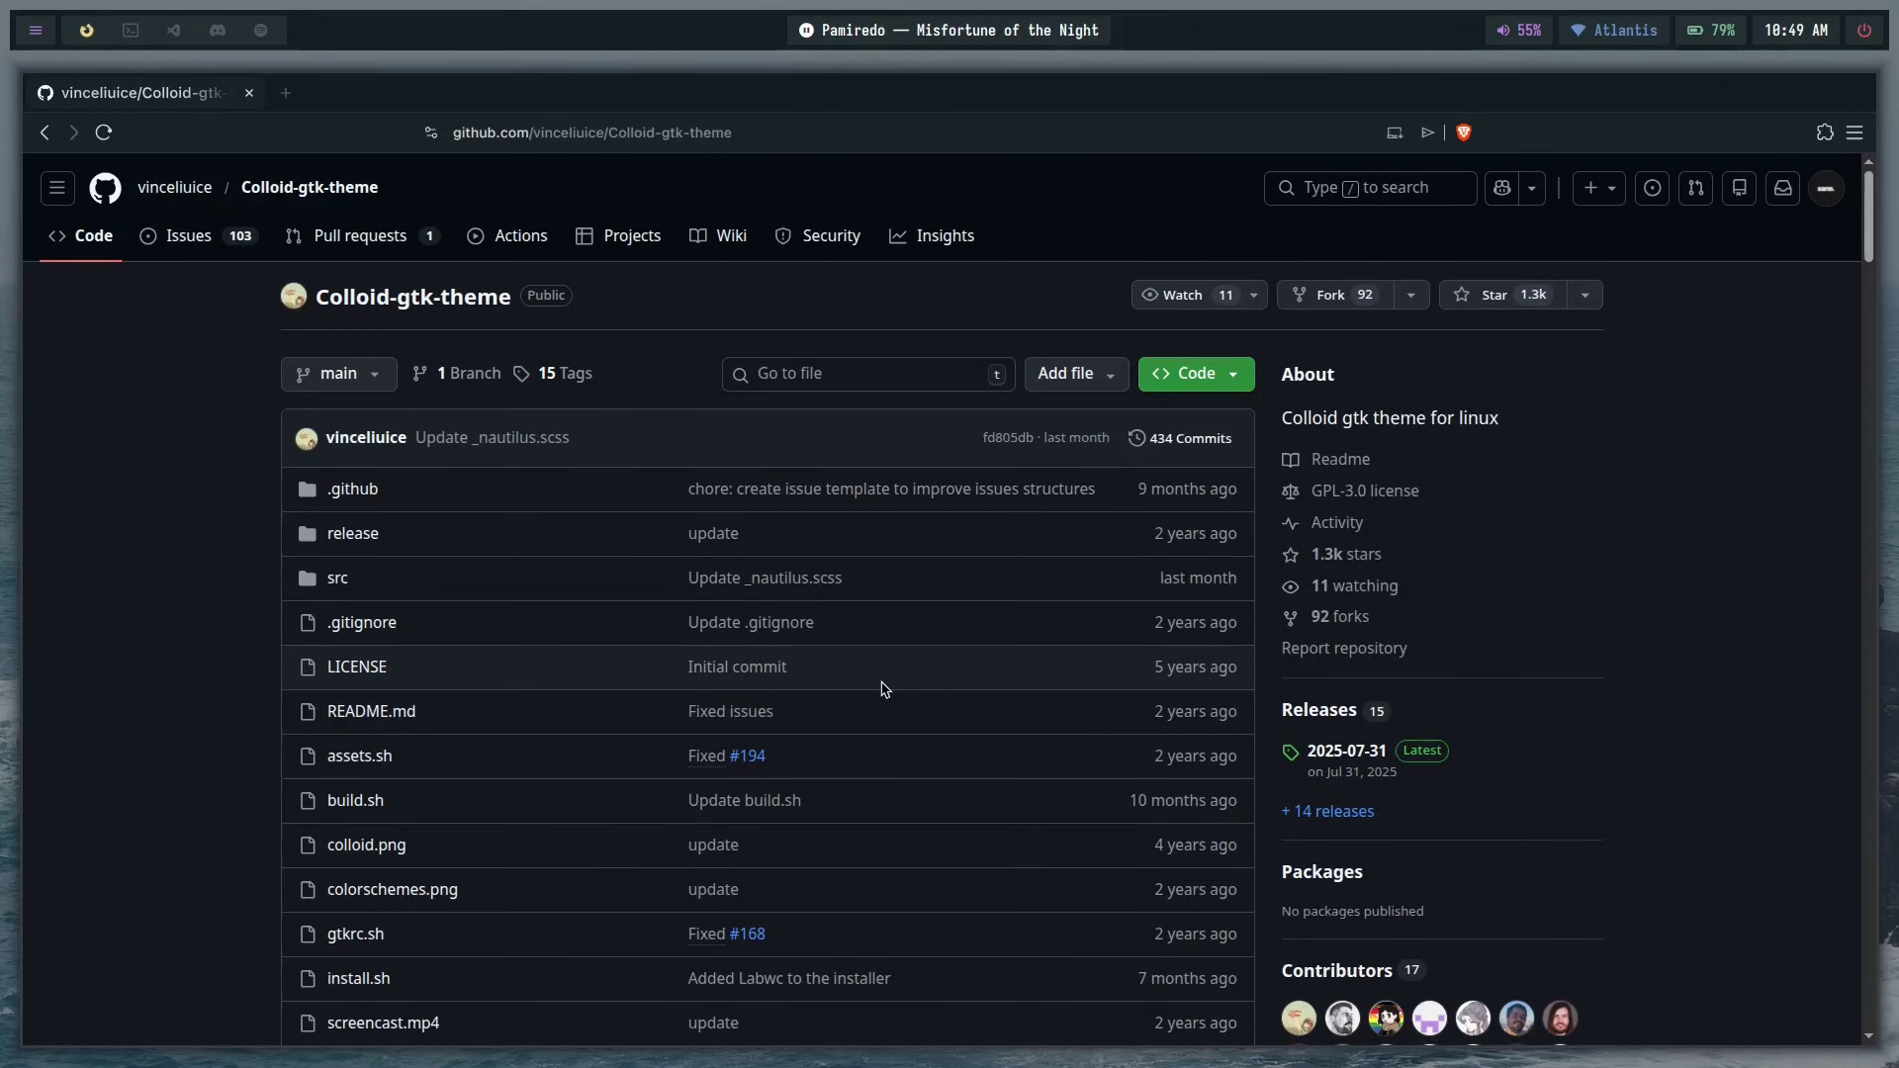
key(super+q)
key(super+t)
key(Down)
key(Down)
key(Down)
key(Down)
key(Down)
key(Down)
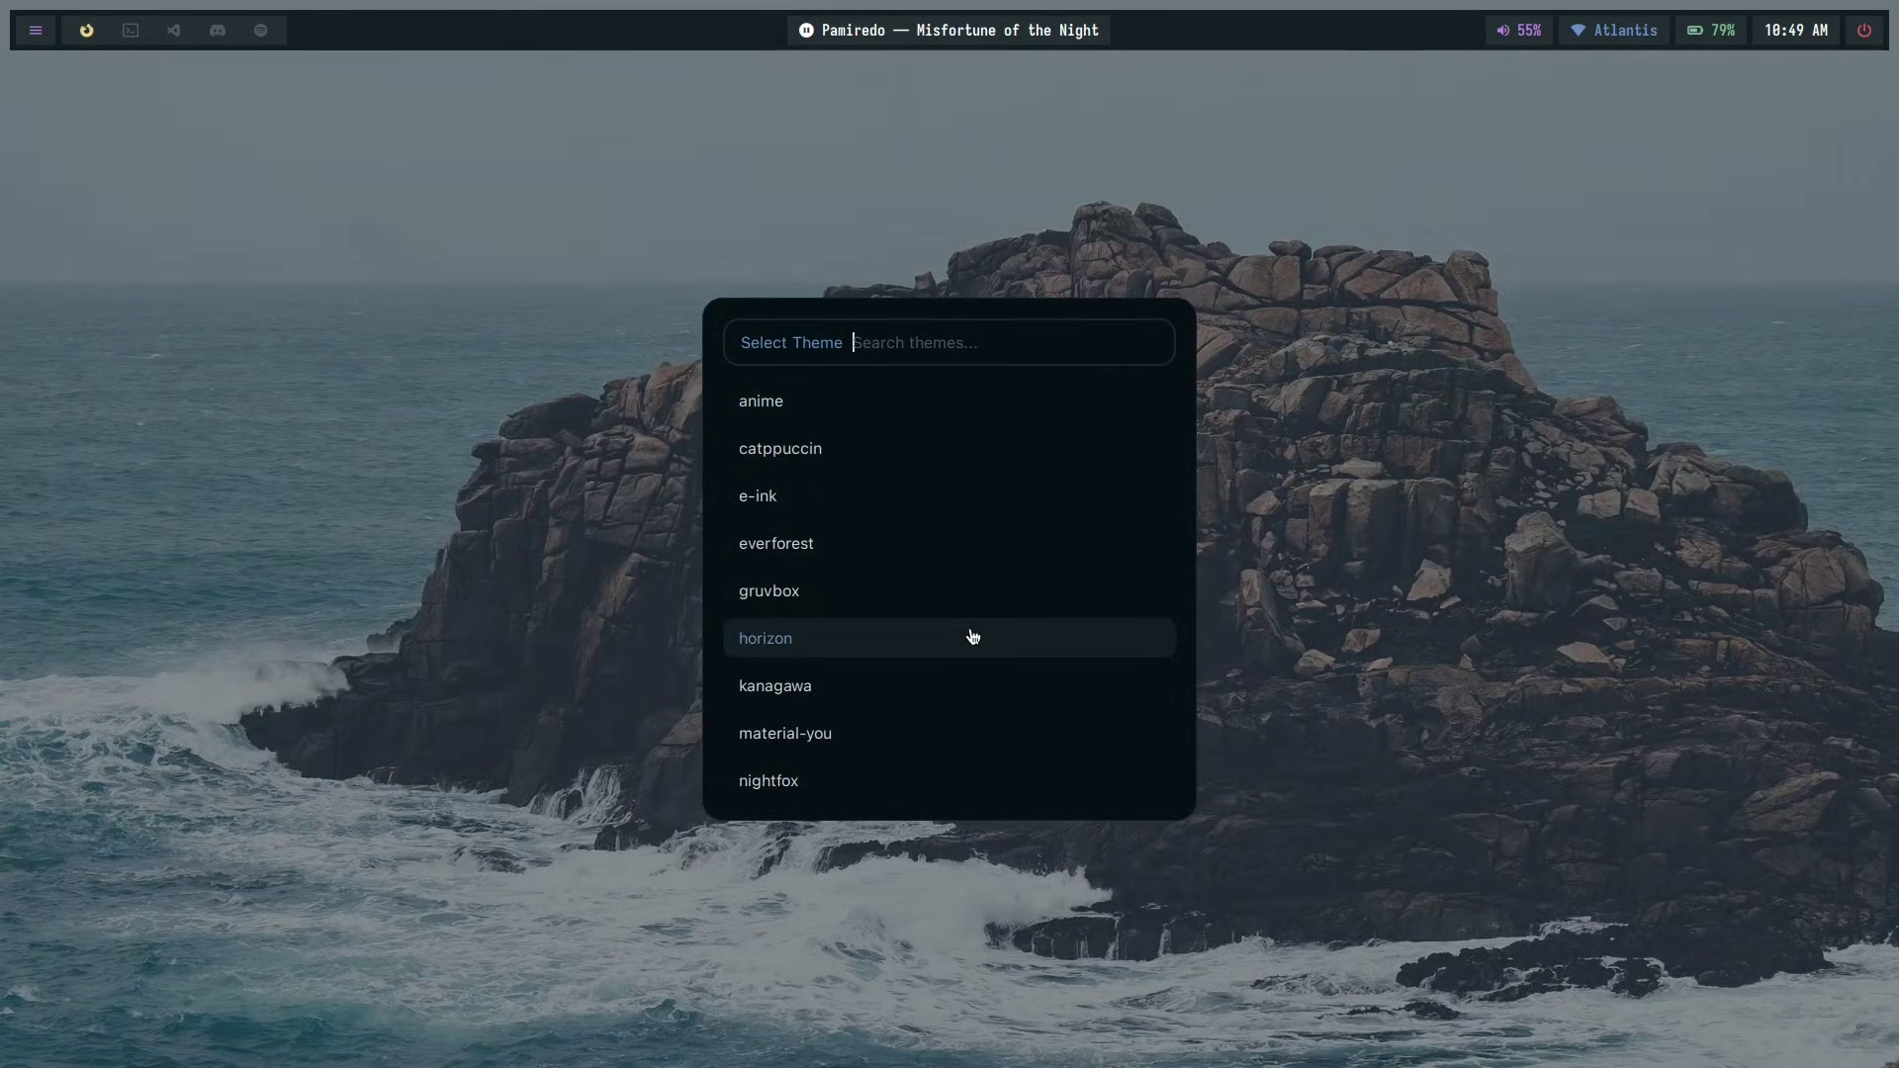
key(Up)
key(Up)
key(Up)
key(Up)
key(Up)
key(Up)
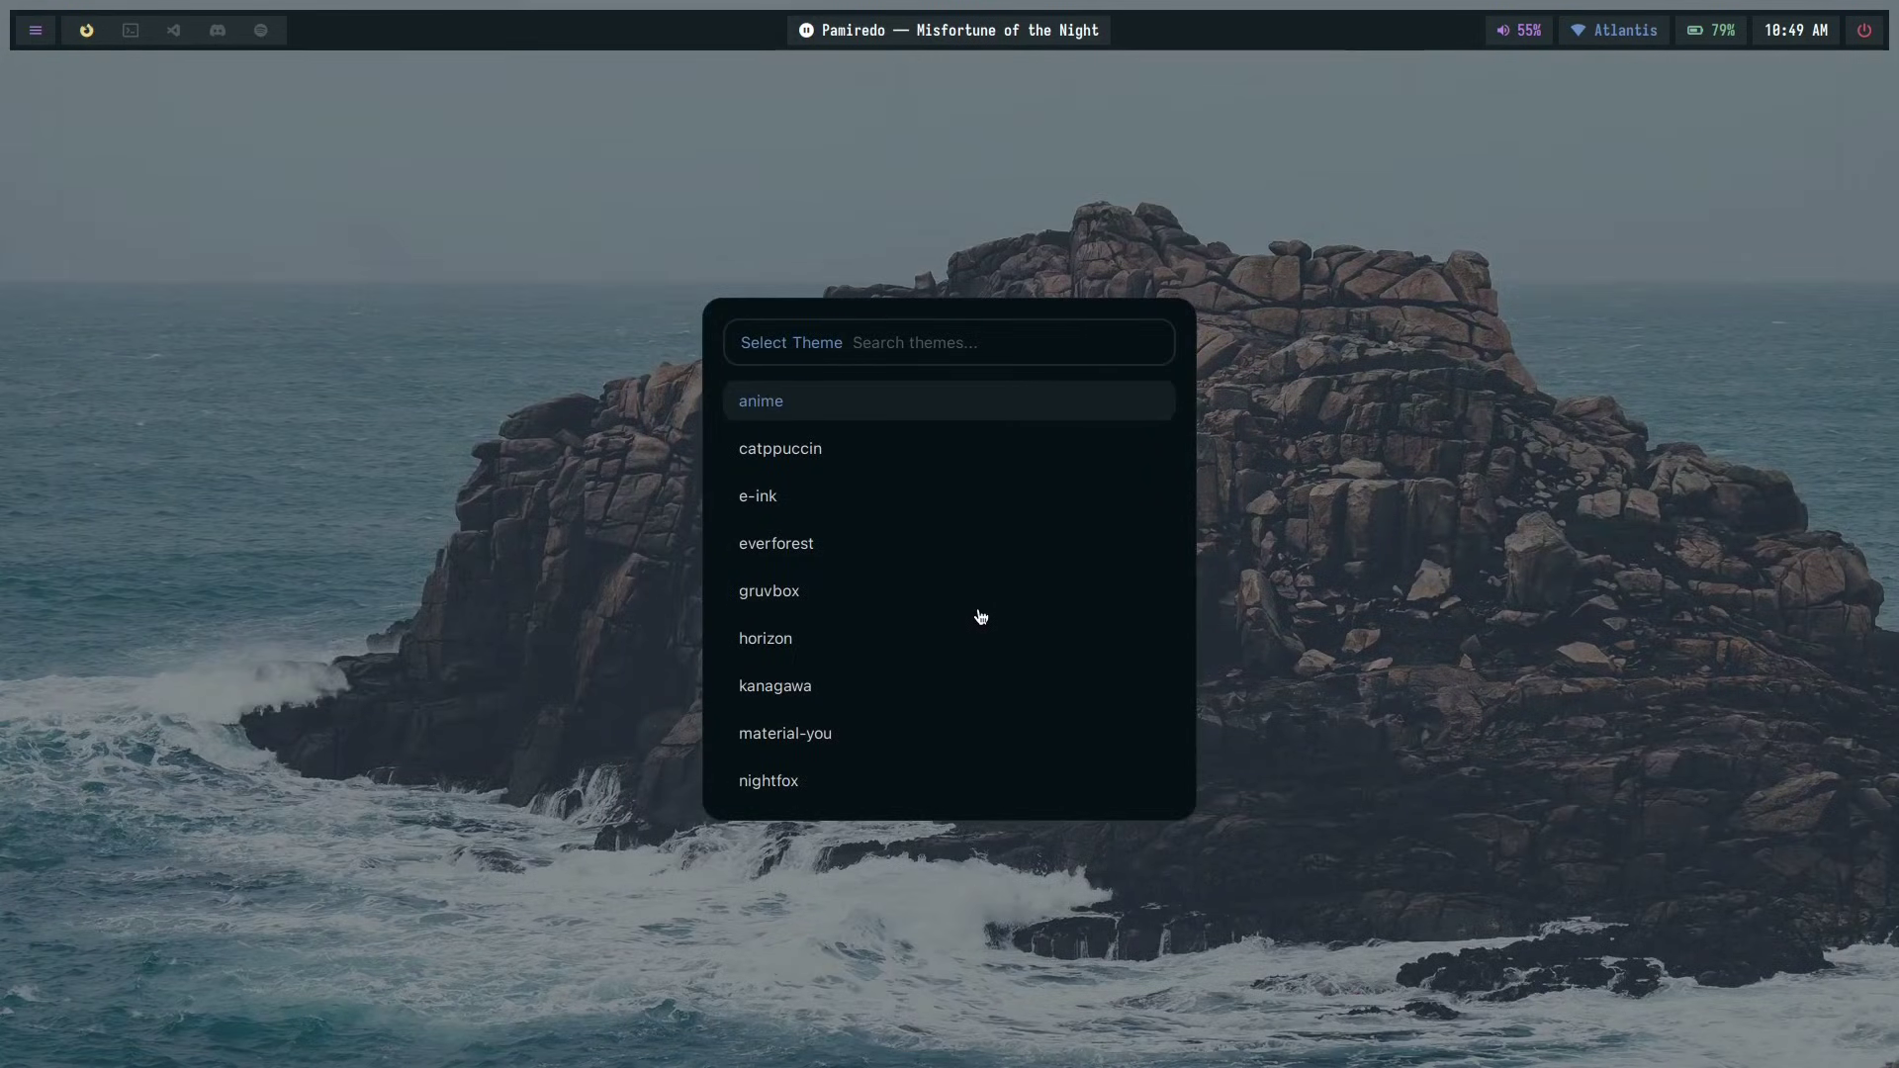
key(Down)
key(Down)
key(Up)
key(Return)
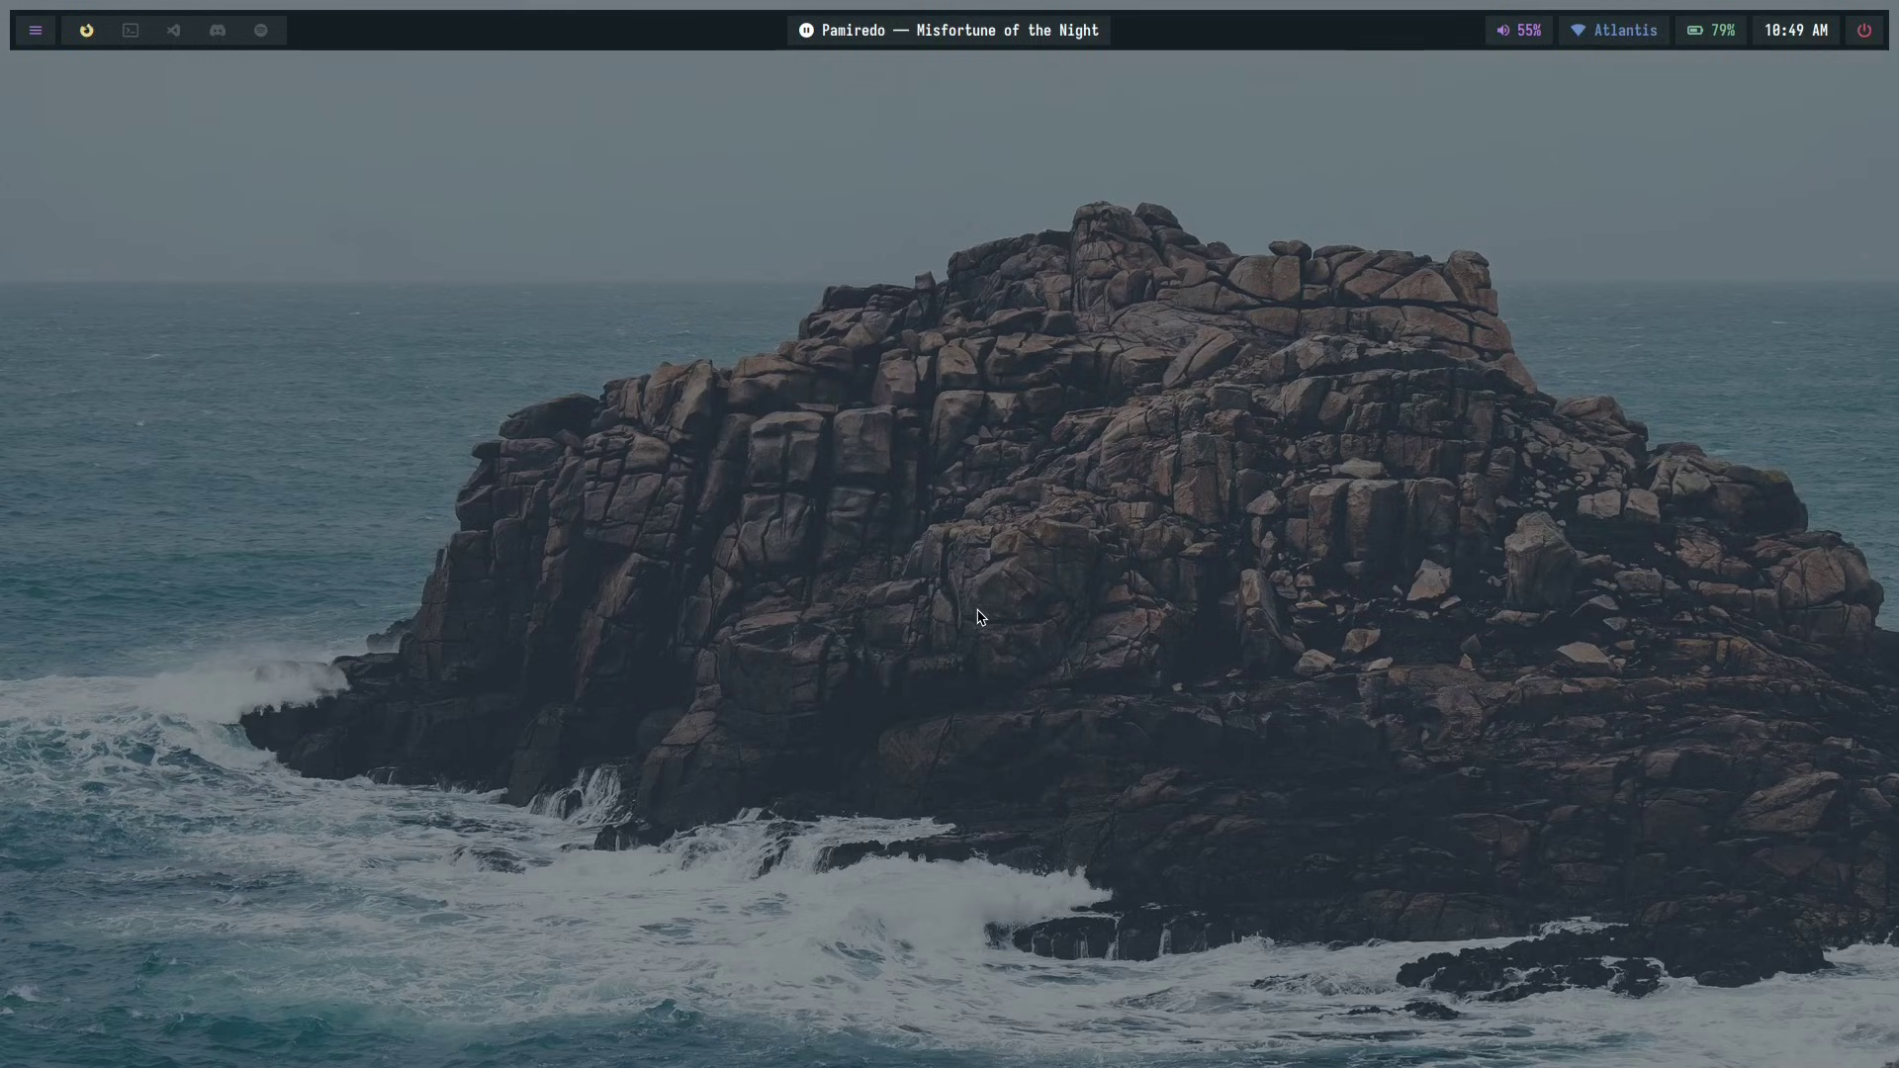
key(Down)
key(Down)
key(Down)
key(Up)
key(Up)
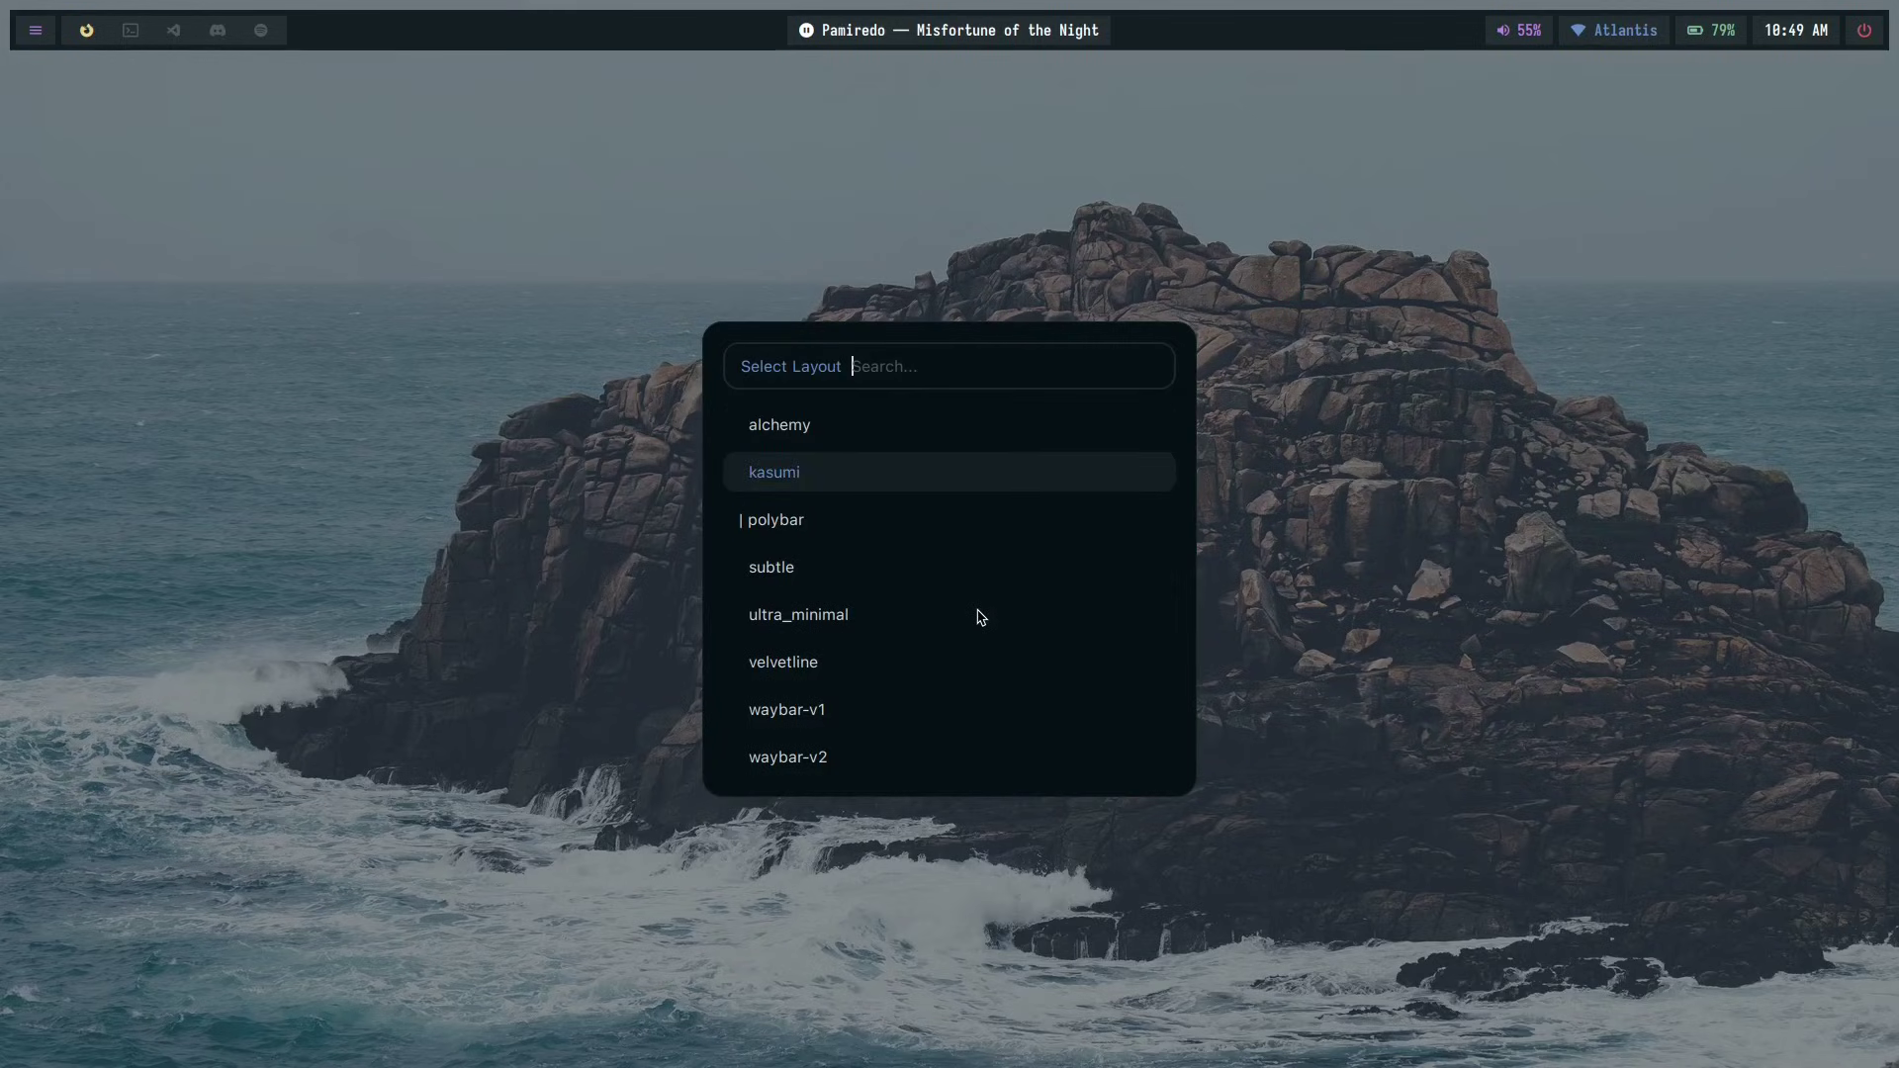
key(Return)
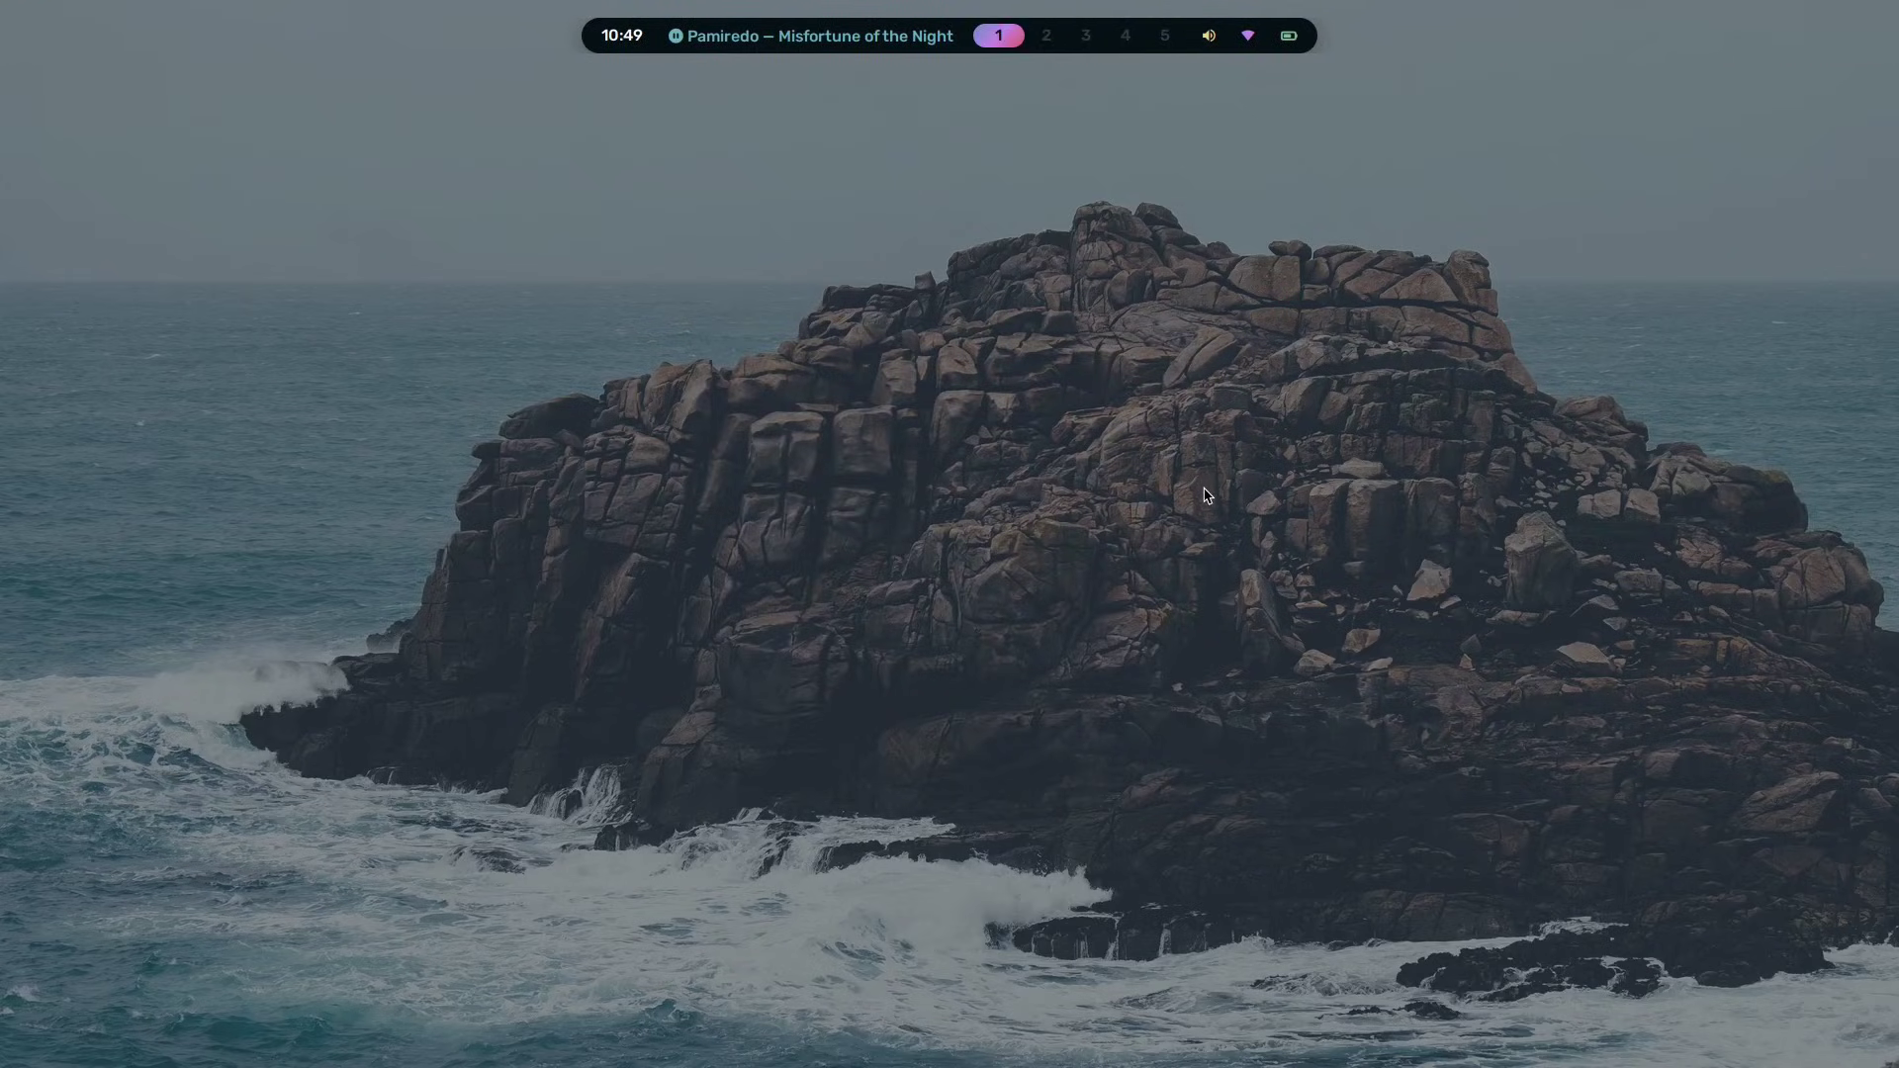
- Glance at the Gumroad page, then pick the polybar layout in the layout picker
key(super+5)
scroll(1275, 689, down, 5)
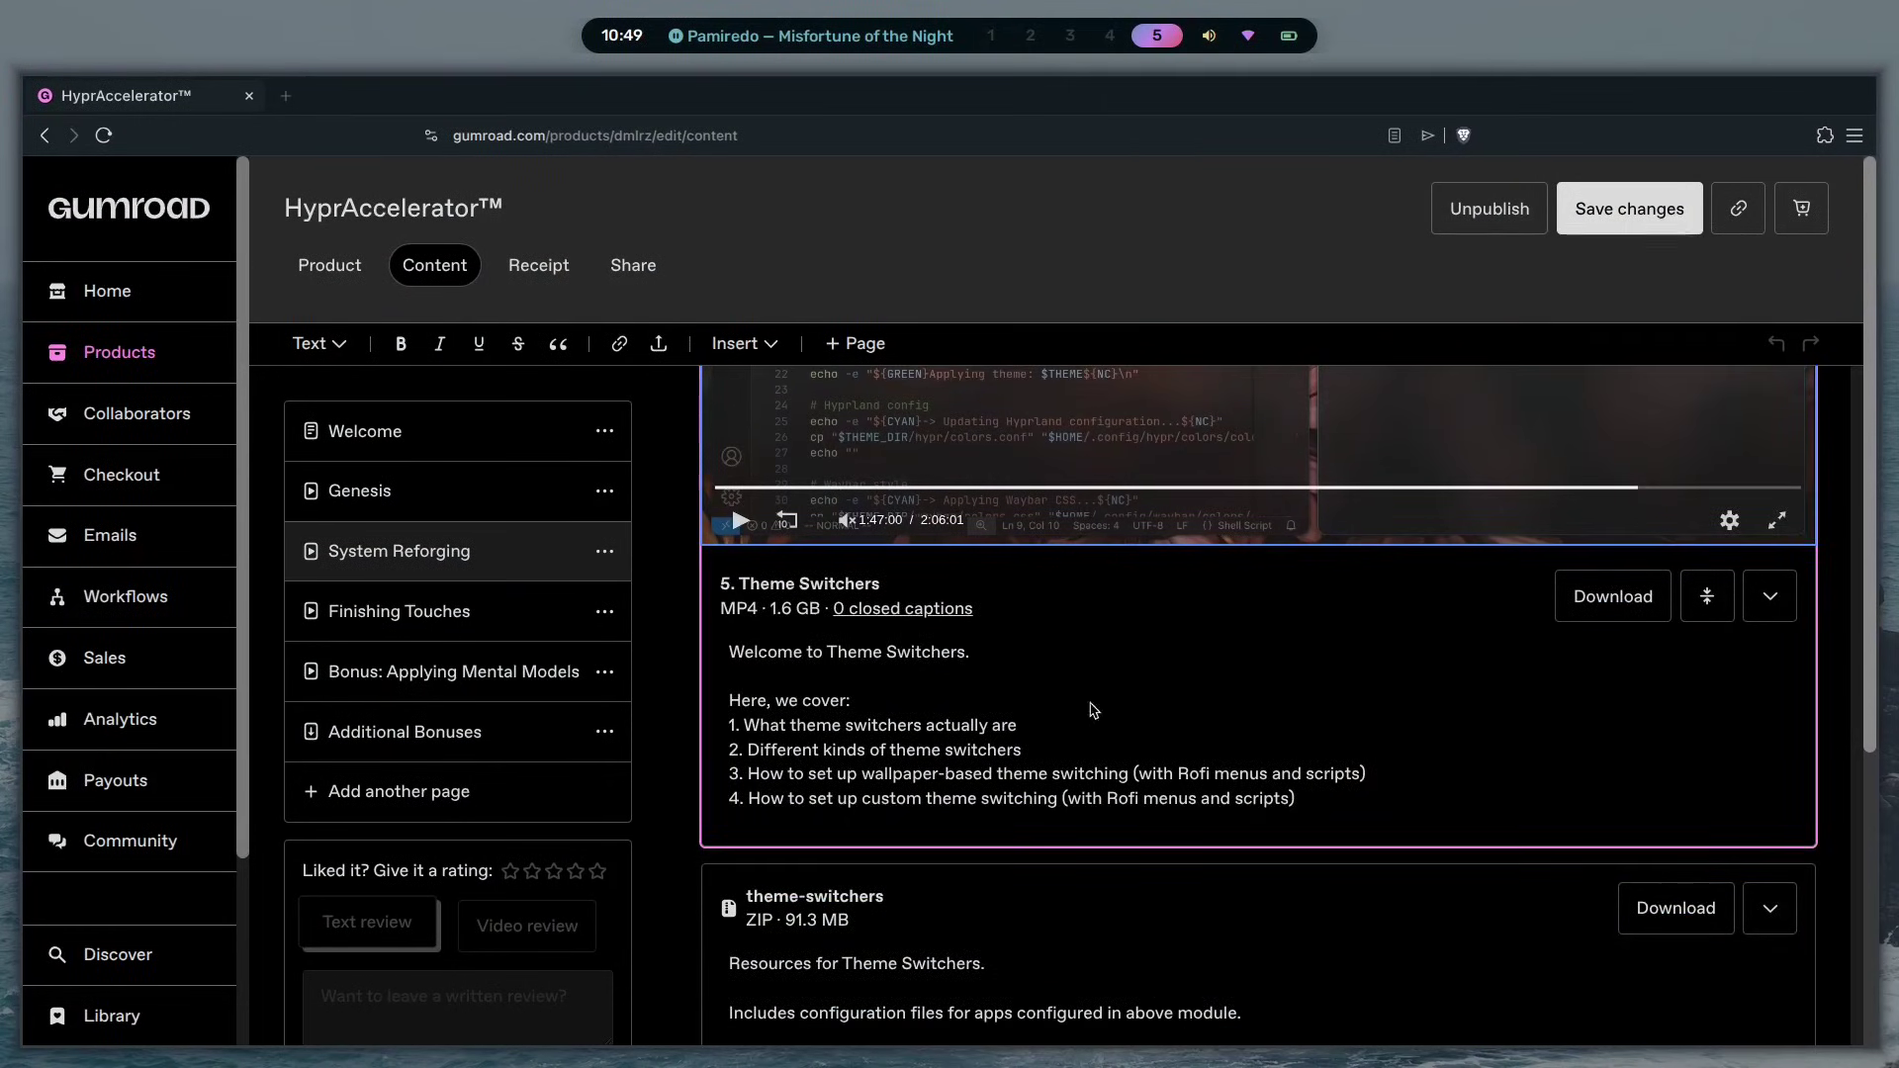
scroll(1275, 690, up, 2)
scroll(1275, 690, up, 8)
key(super+1)
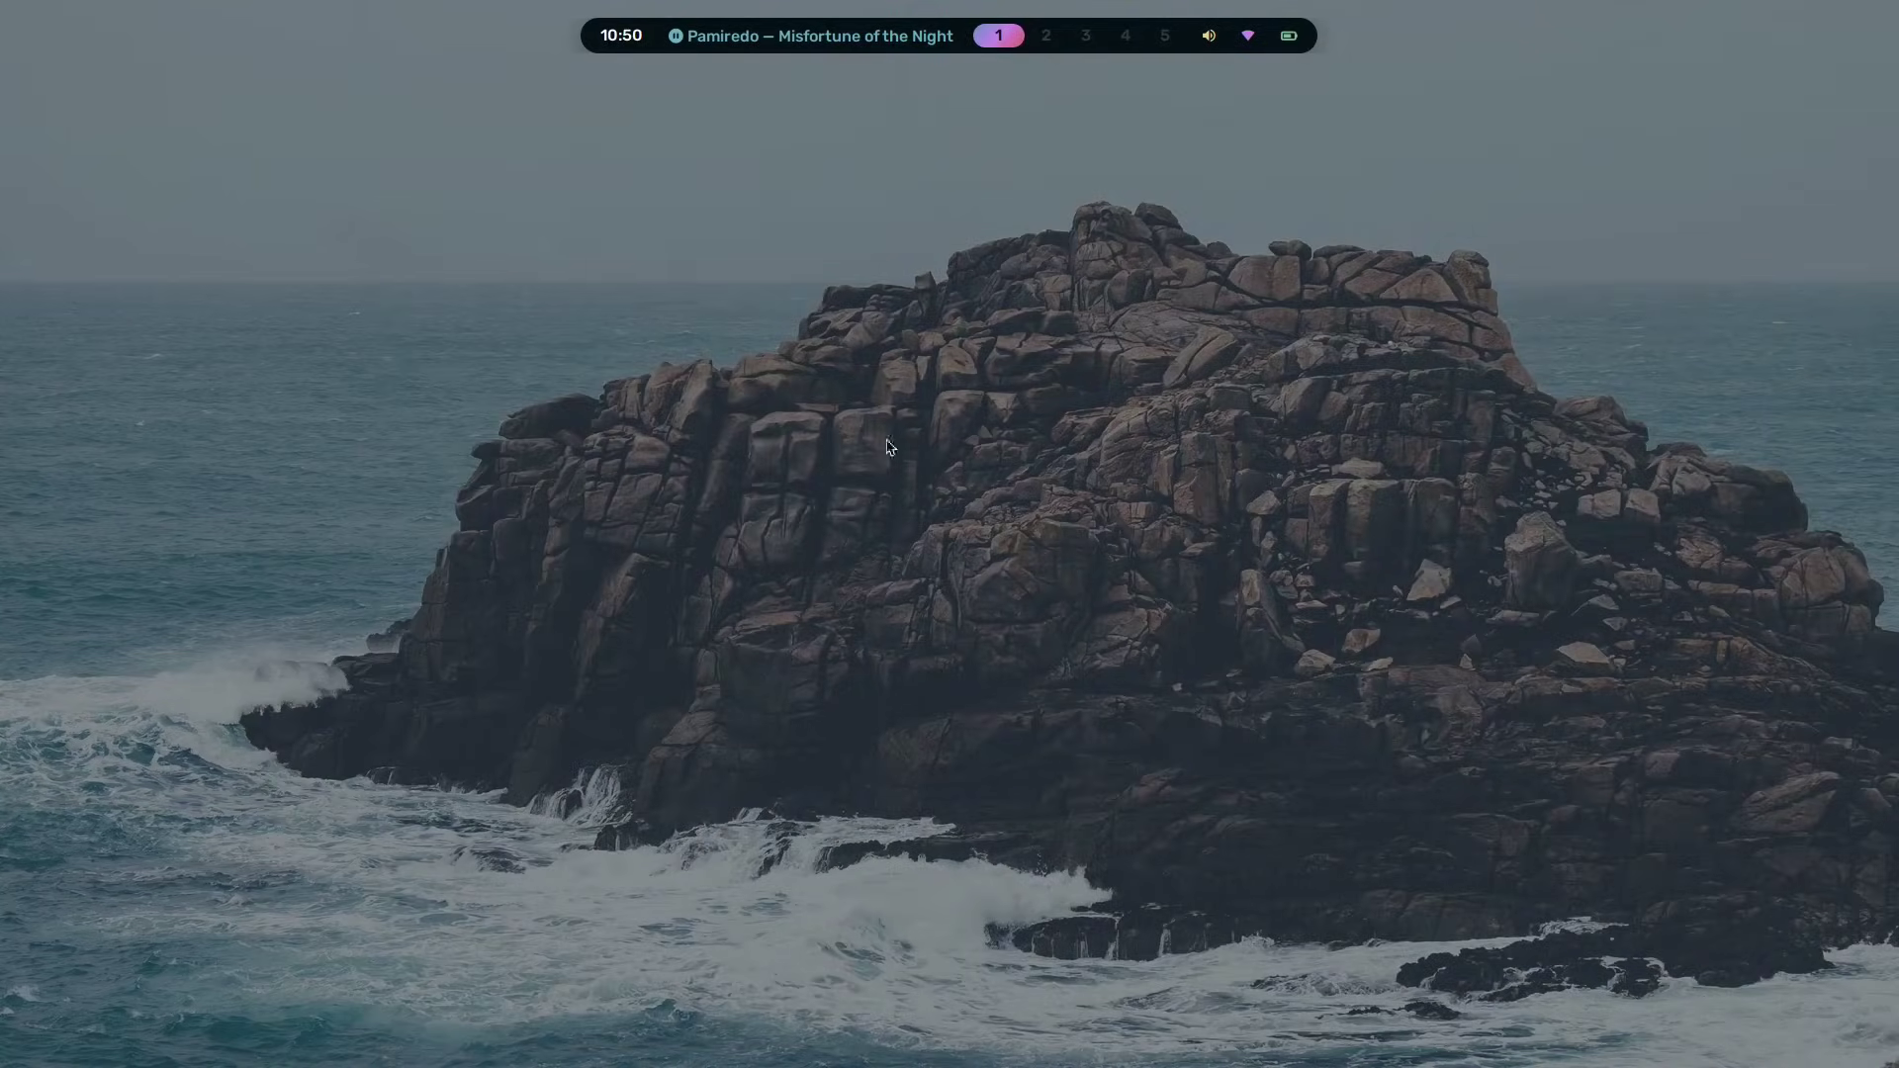
key(super+alt+b)
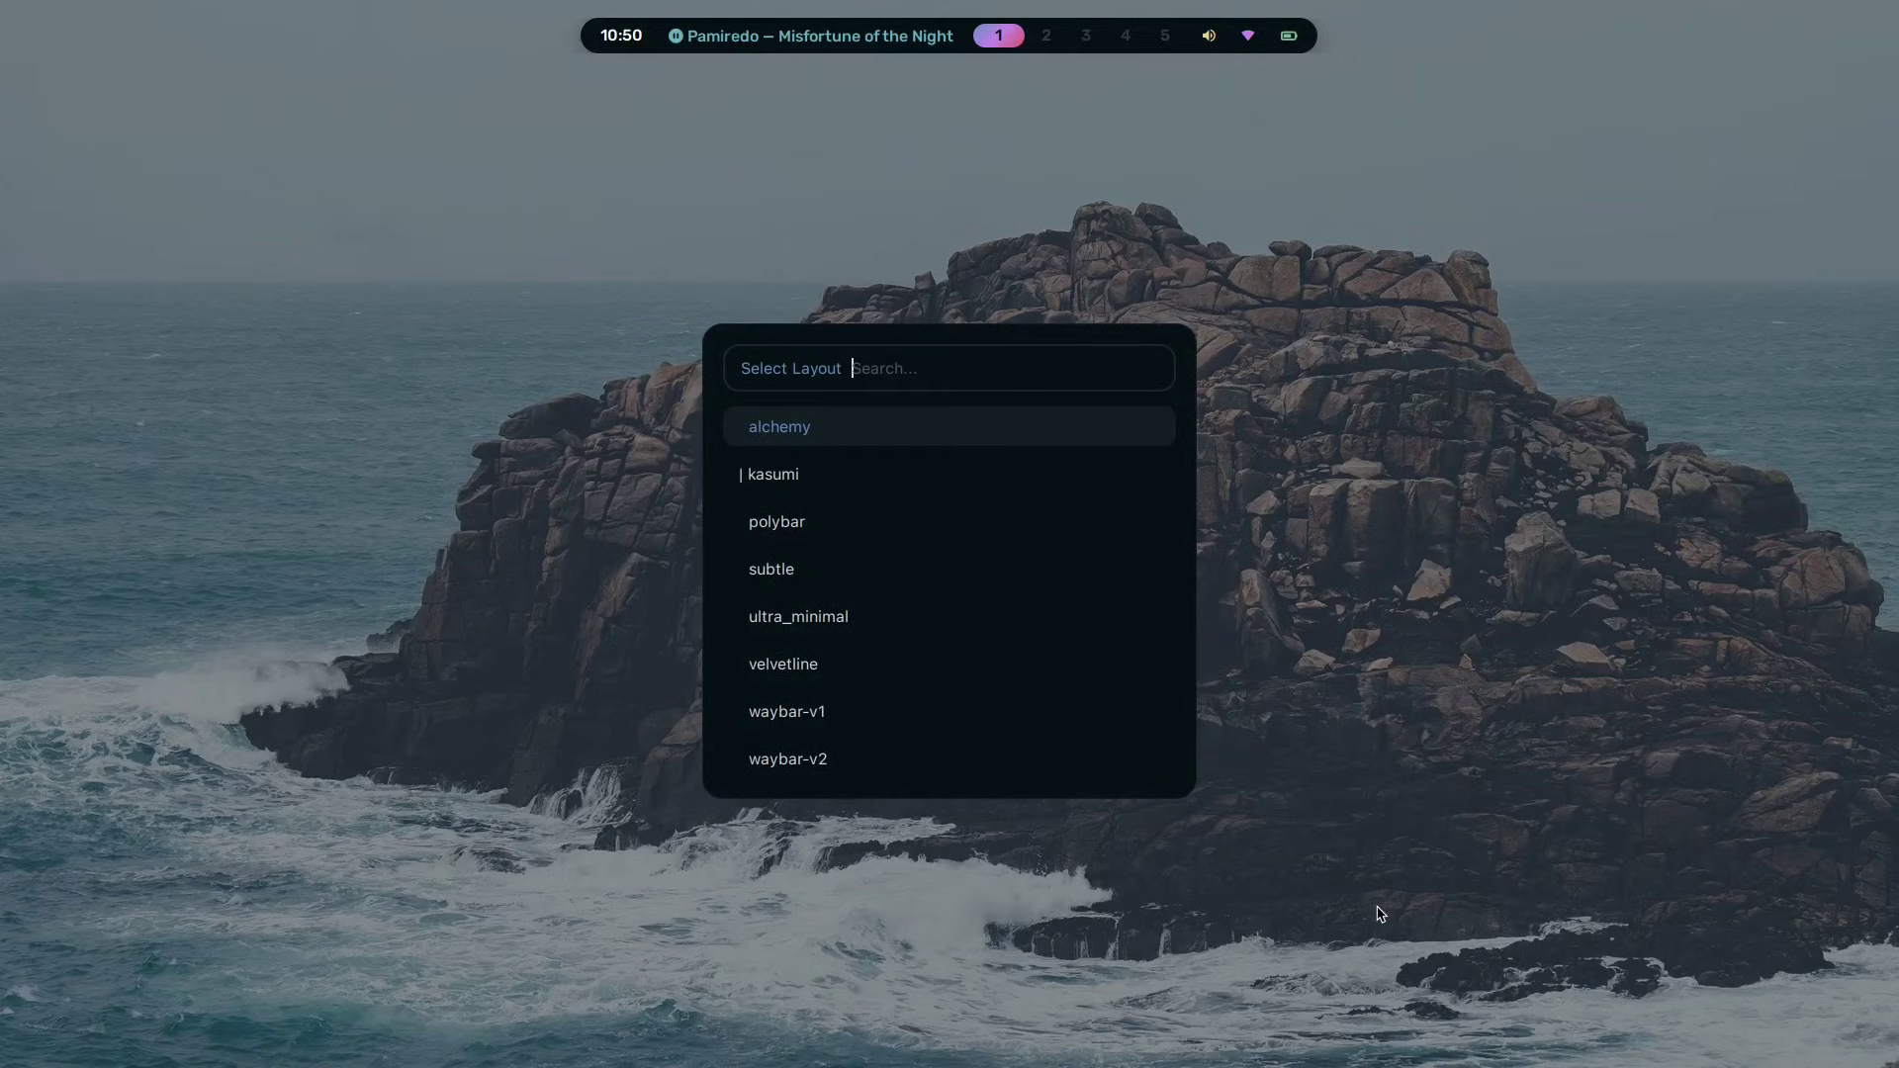
key(Down)
key(Down)
key(Return)
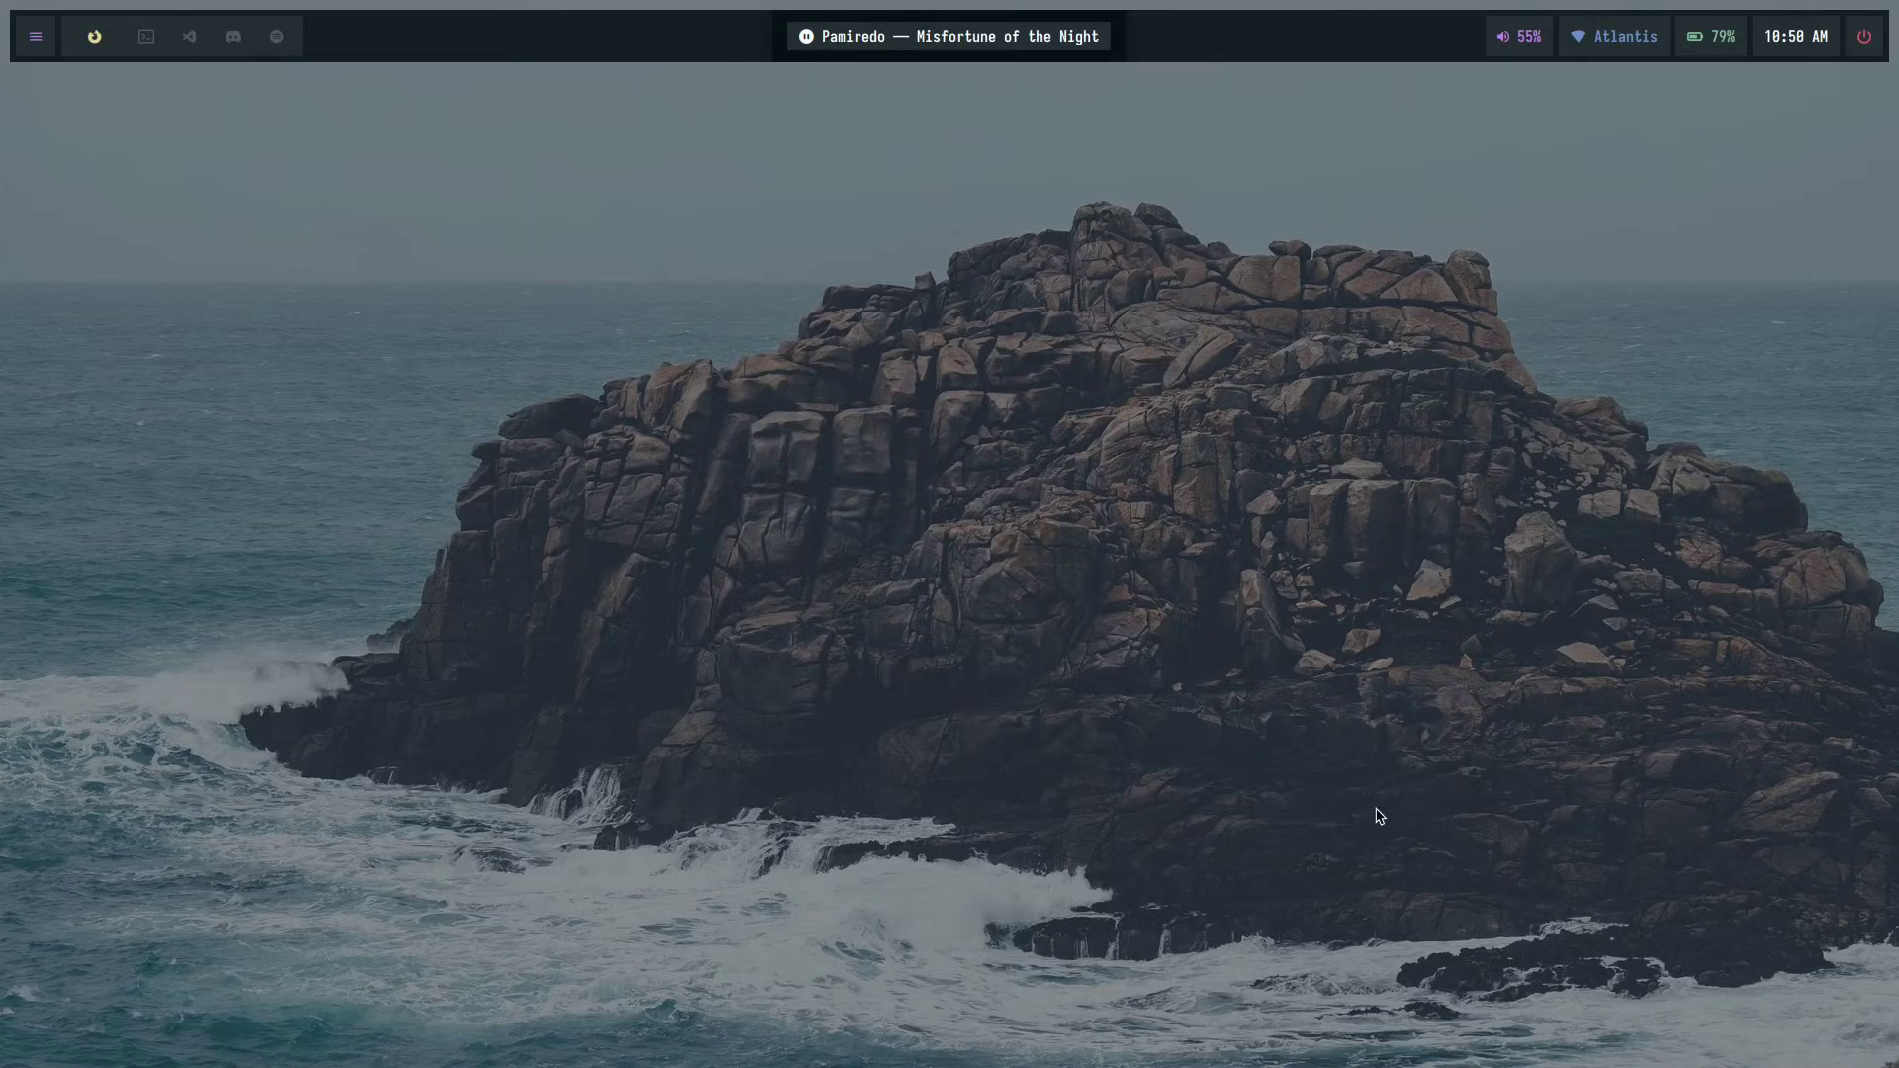